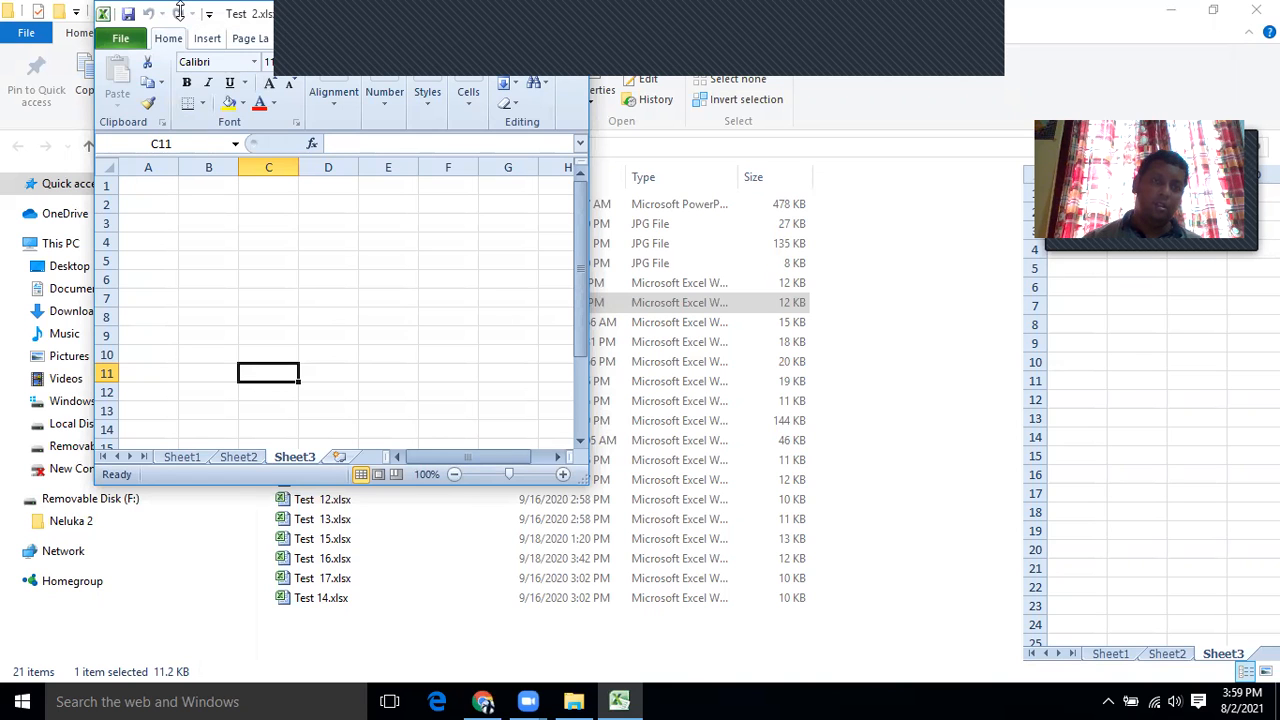
Maximize the Test 2.xlsx workbook window and display Sheet1.
left_click_drag(425, 14, 425, 104)
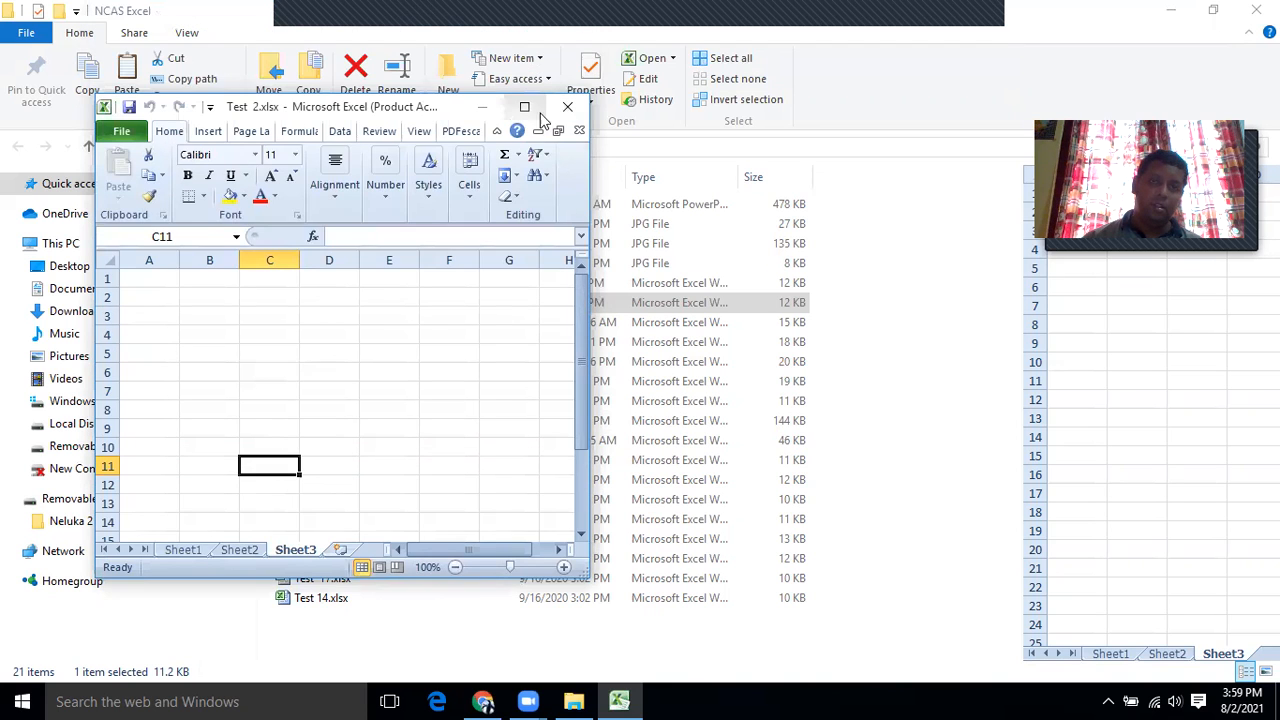
left_click(552, 104)
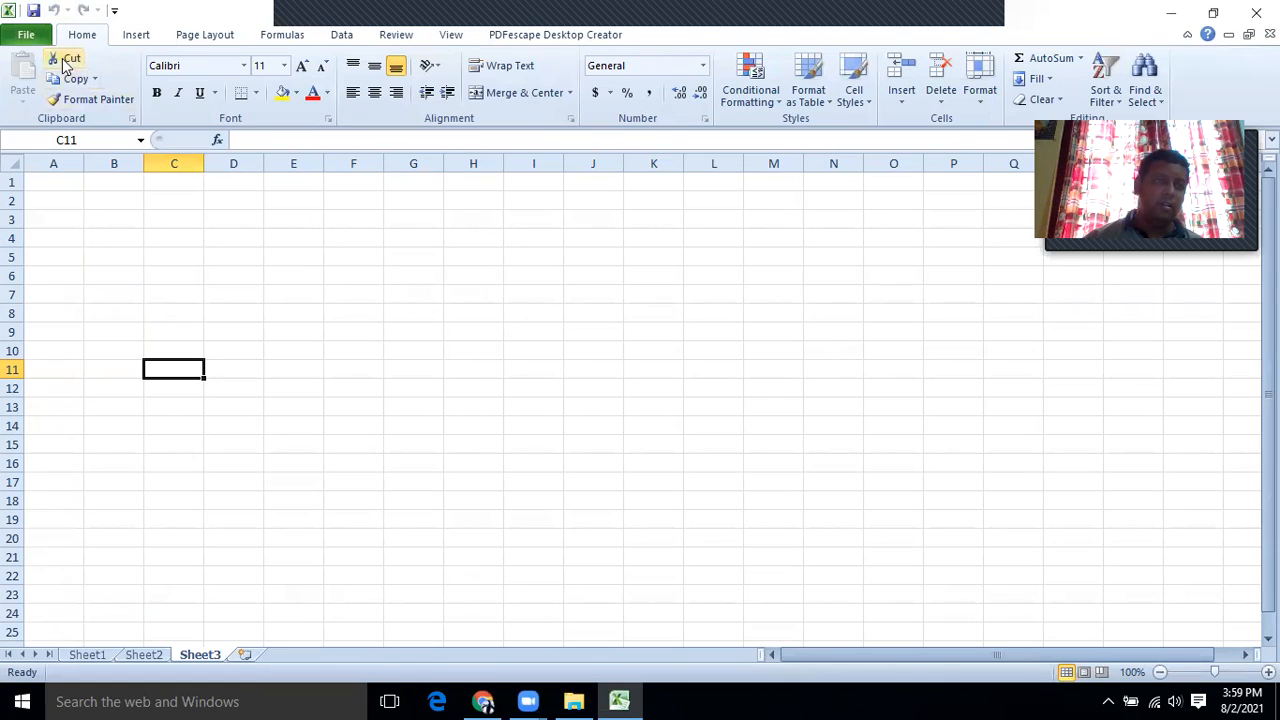
left_click(86, 654)
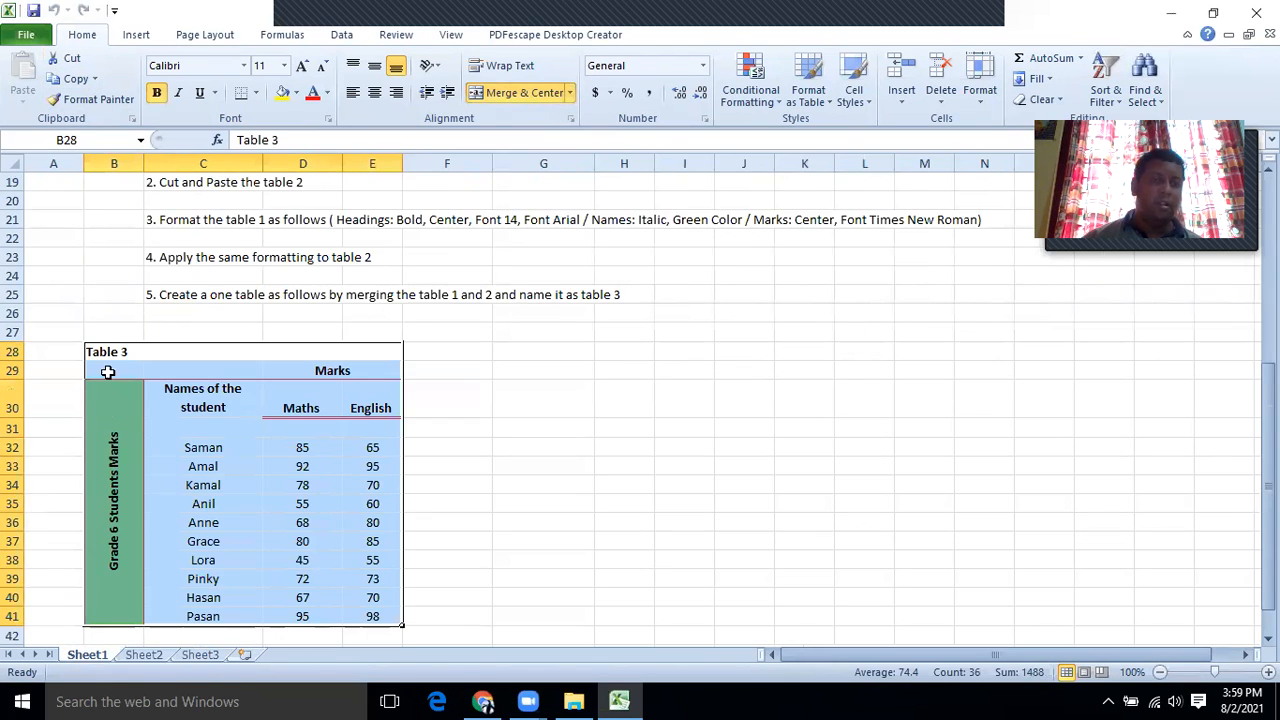
Copy Table 1 (C1:D13) from Sheet1 and paste it into Sheet3 starting at cell B1.
scroll(110, 372, "up", 6)
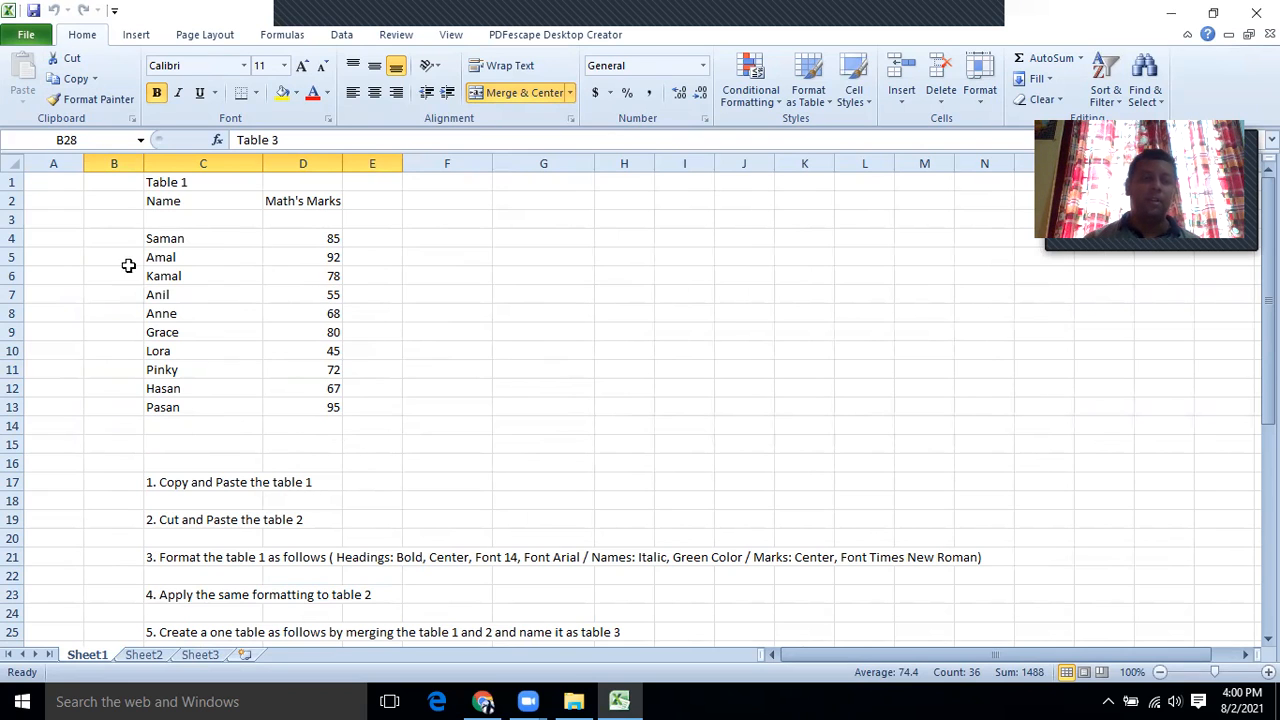
left_click_drag(158, 185, 338, 410)
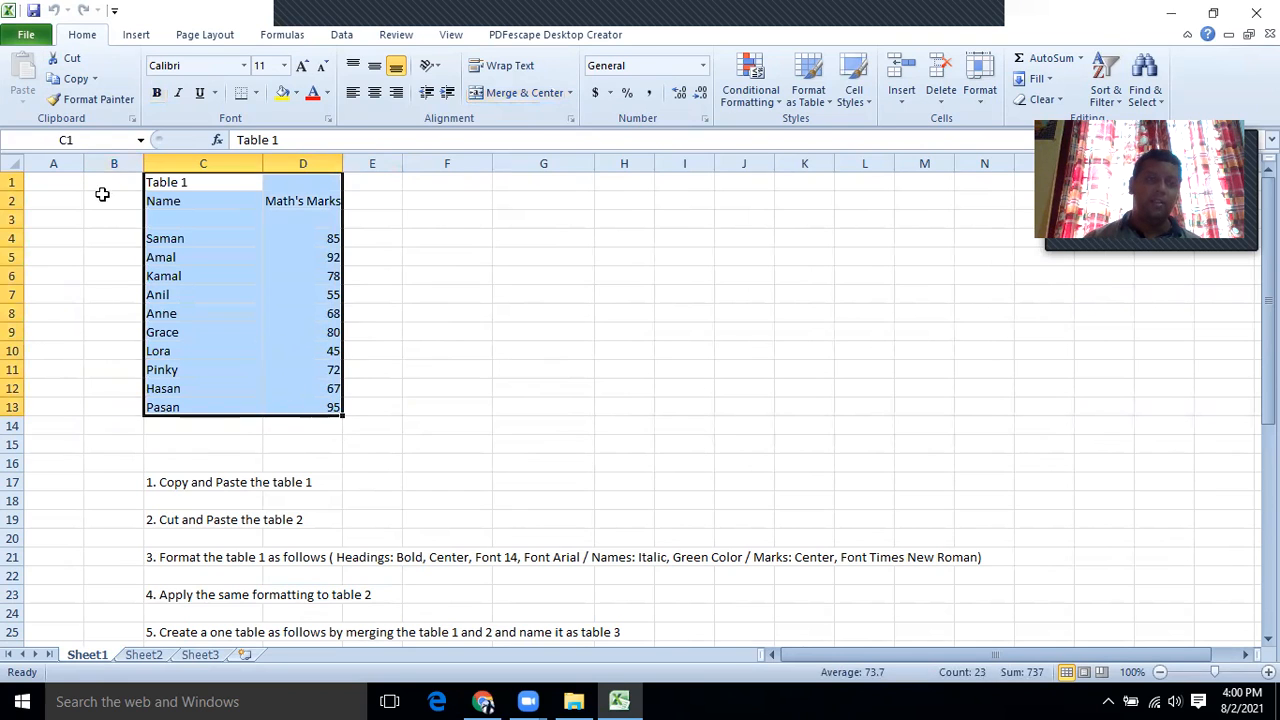
left_click(74, 86)
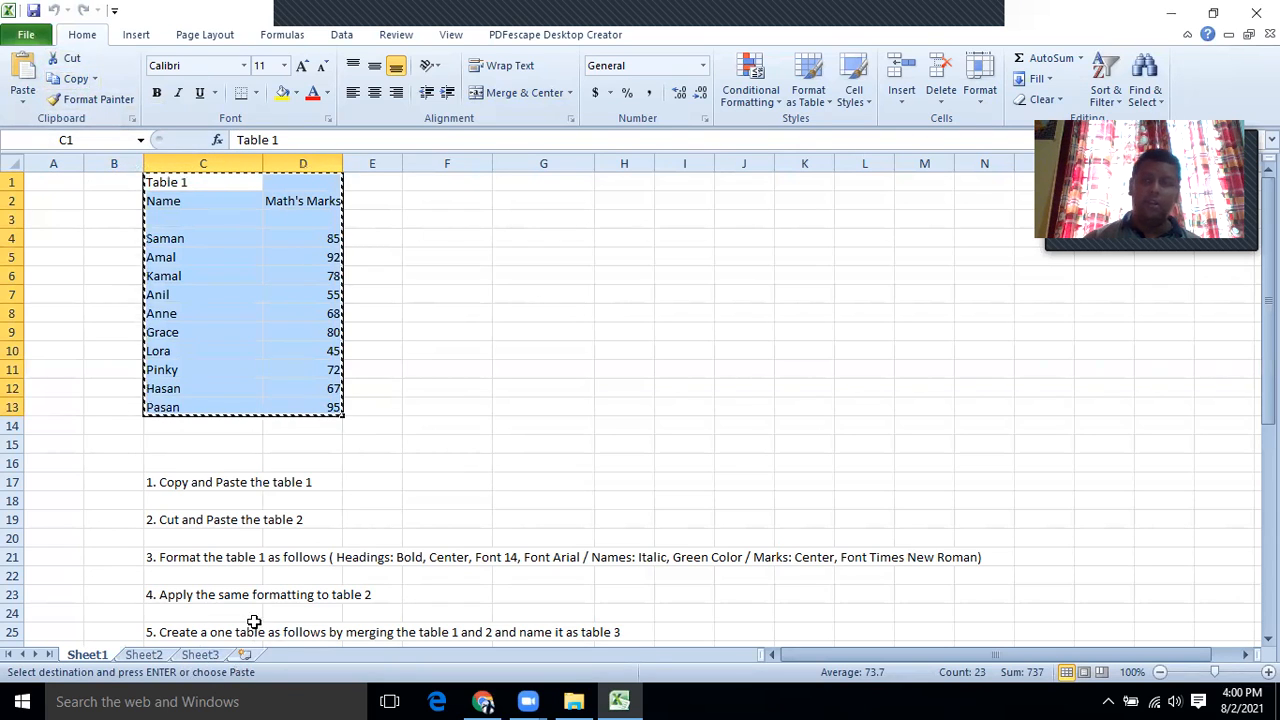
left_click(201, 655)
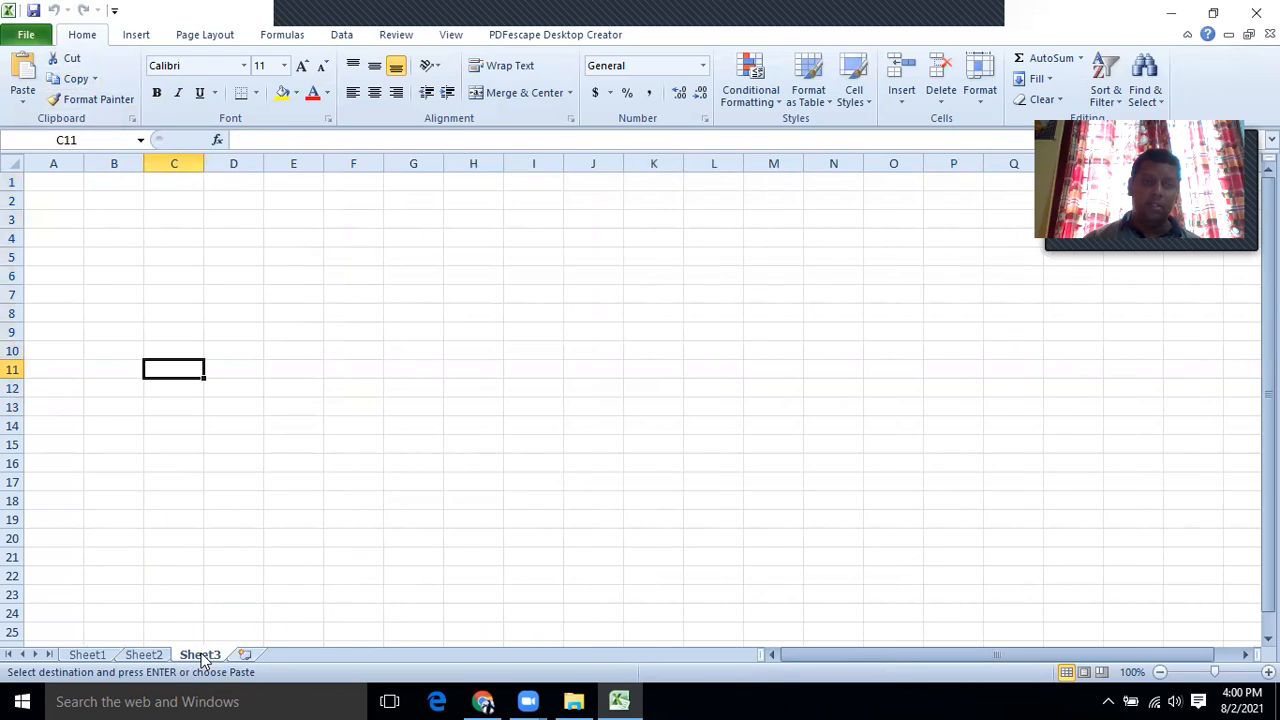
left_click(115, 185)
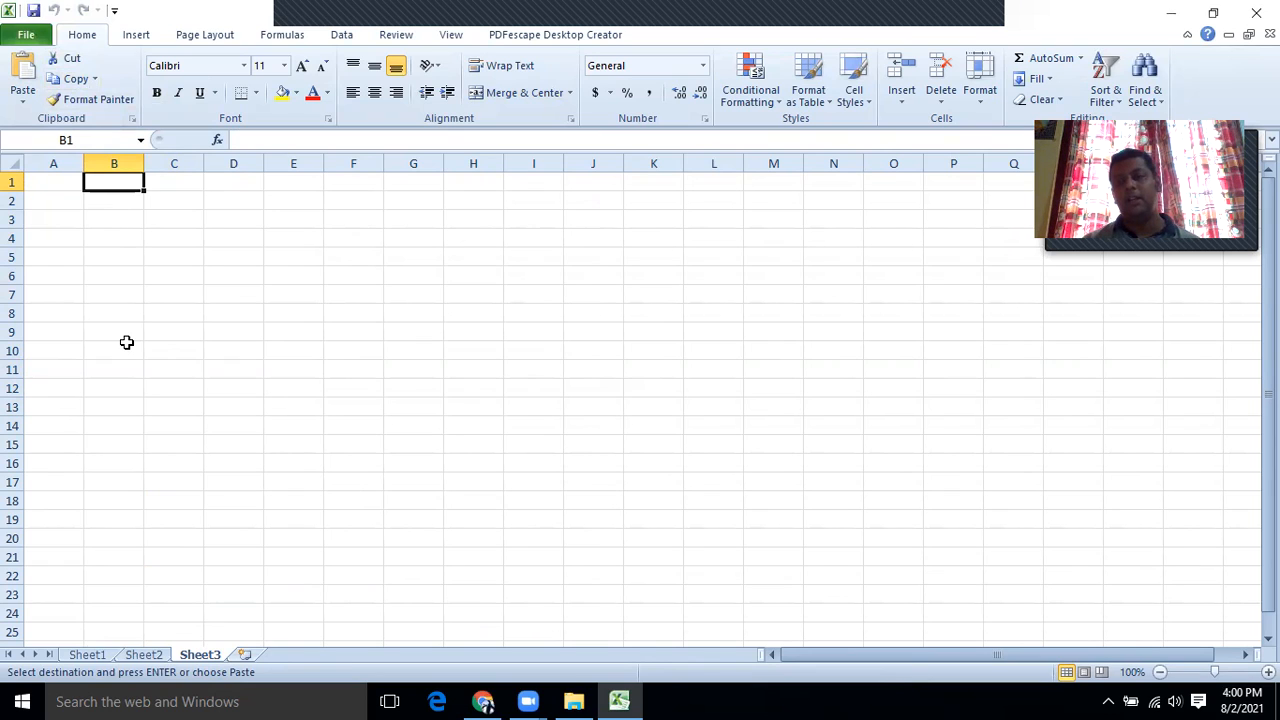
key("ctrl+v")
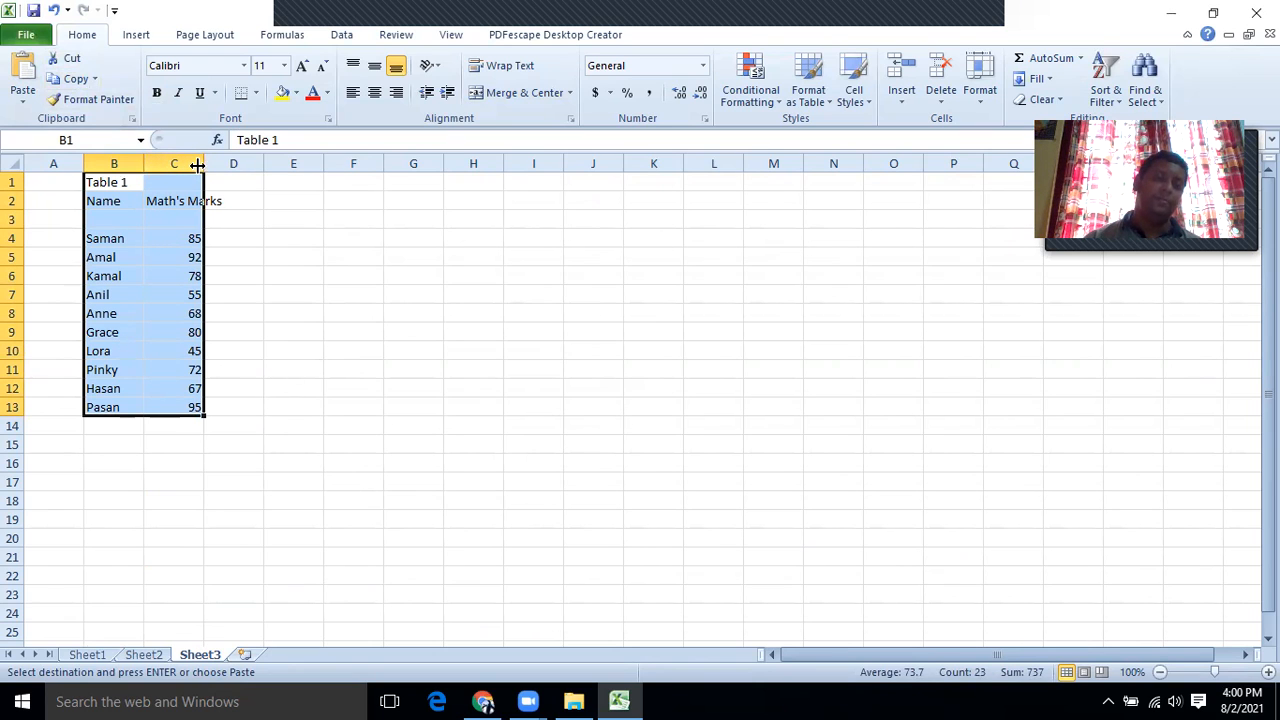
Widen column C on Sheet3 to fit the Math's Marks heading and make column B slightly wider.
left_click_drag(199, 165, 252, 150)
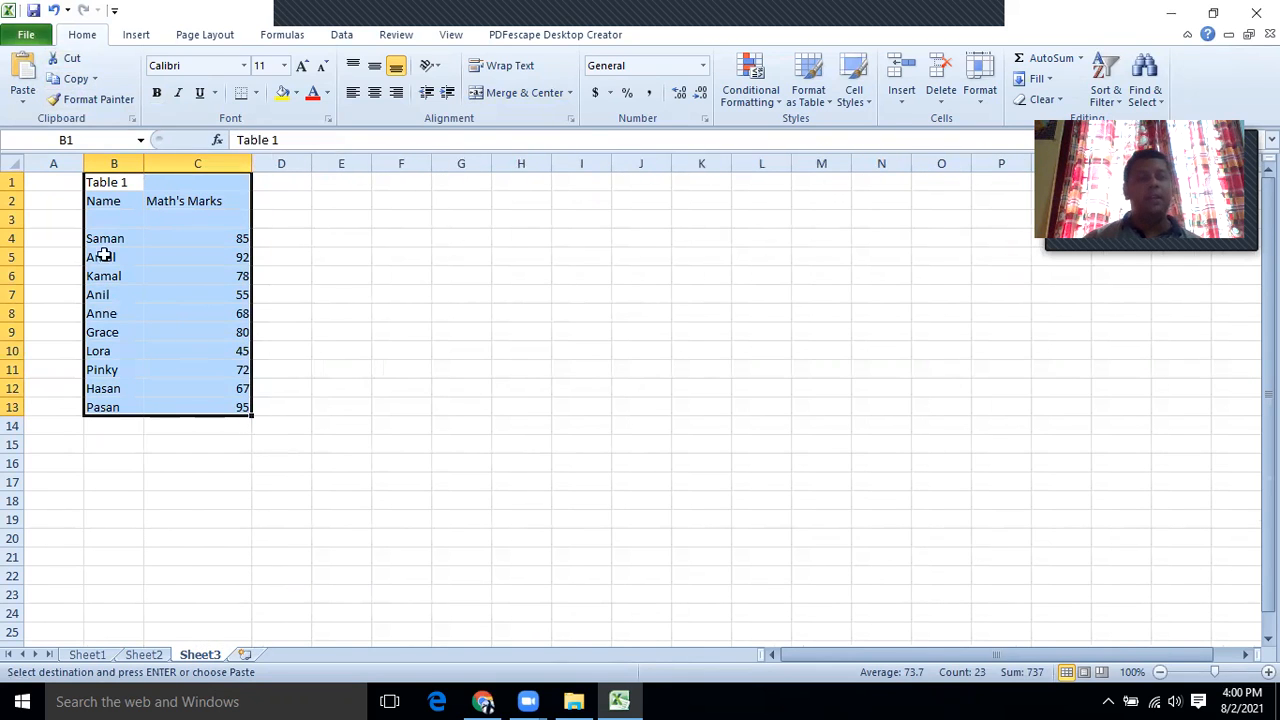
left_click(346, 295)
left_click_drag(143, 165, 167, 166)
Right-align the Name and Math's Marks headings in B2:C2.
left_click(236, 205)
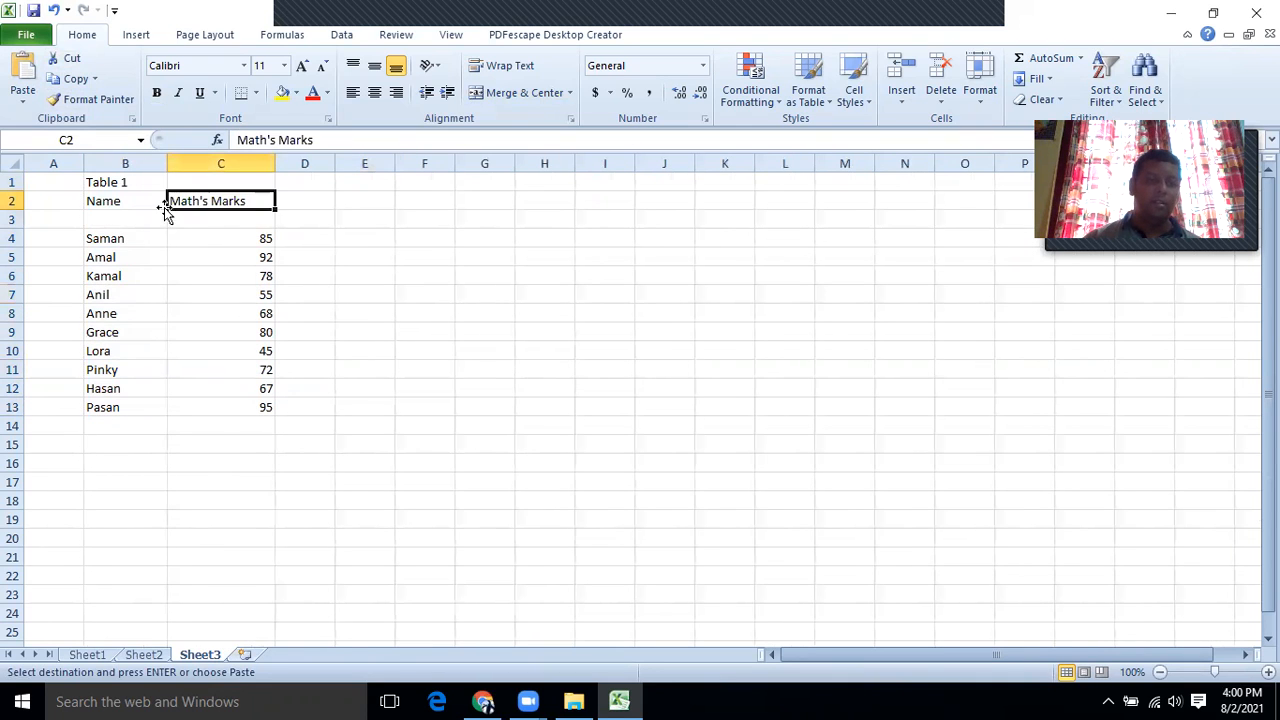
left_click_drag(95, 201, 194, 201)
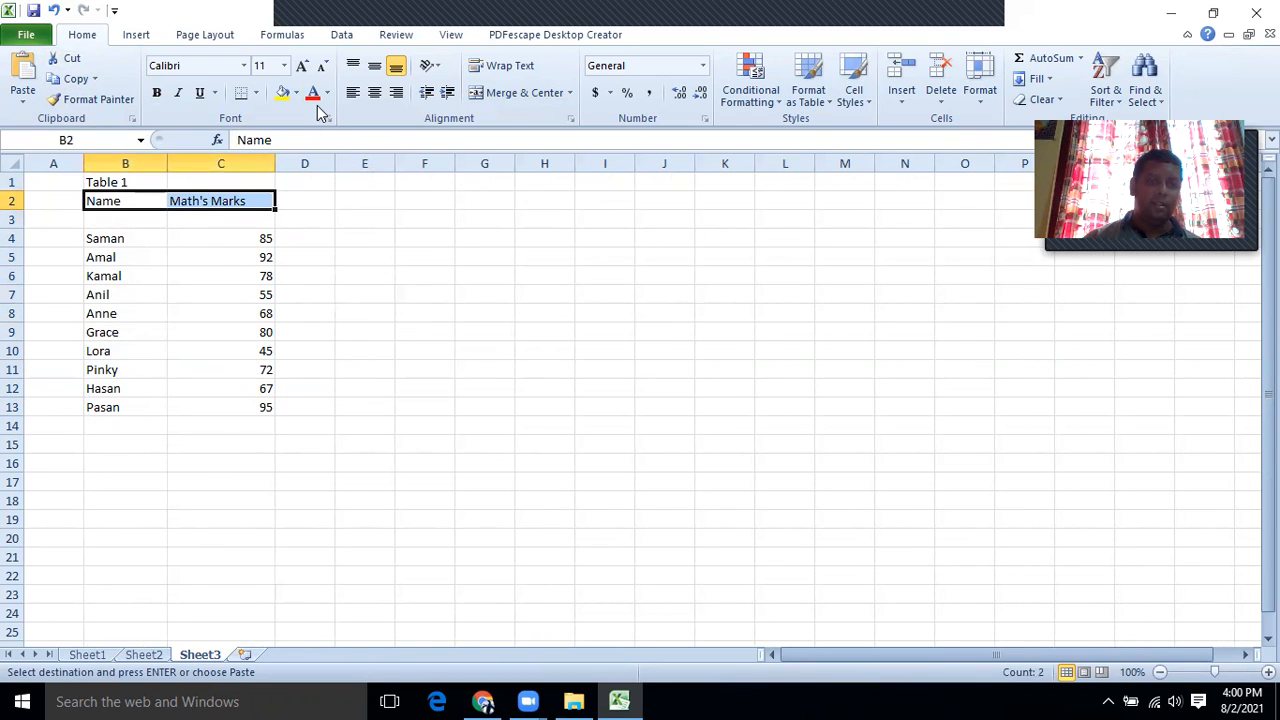
left_click(395, 94)
Center the marks in C4:C13.
left_click_drag(228, 240, 228, 405)
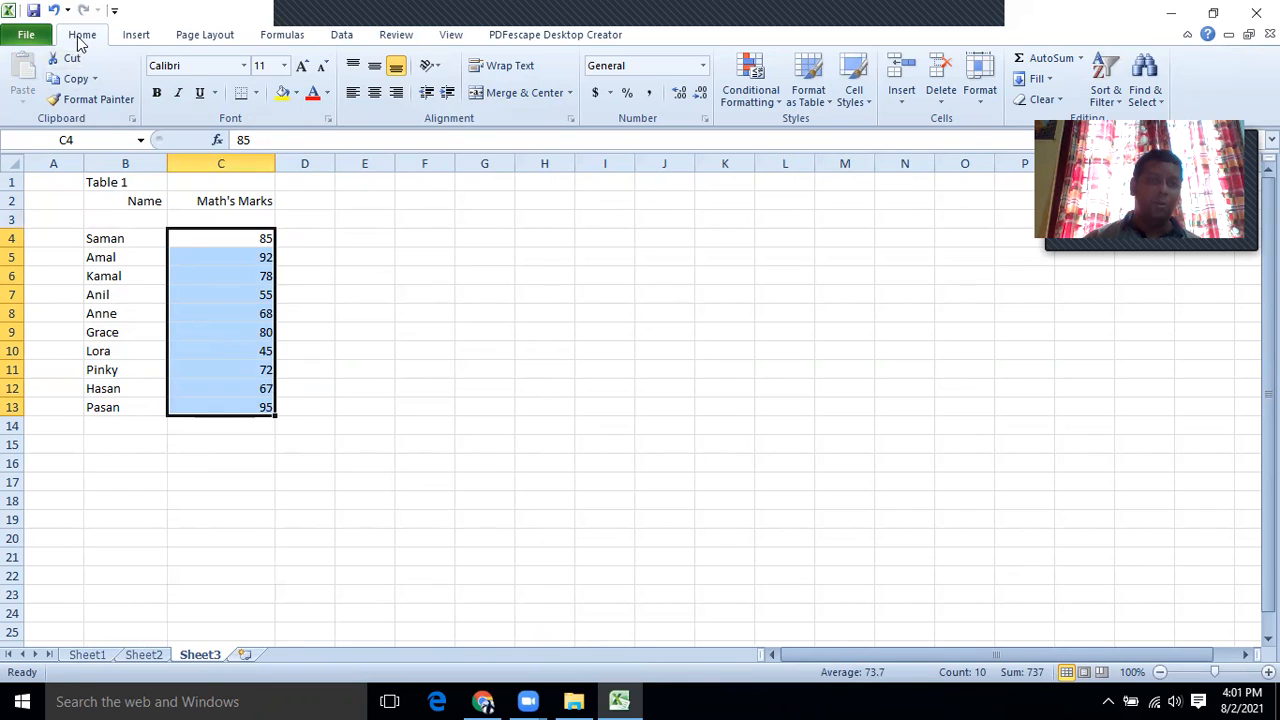
left_click(374, 92)
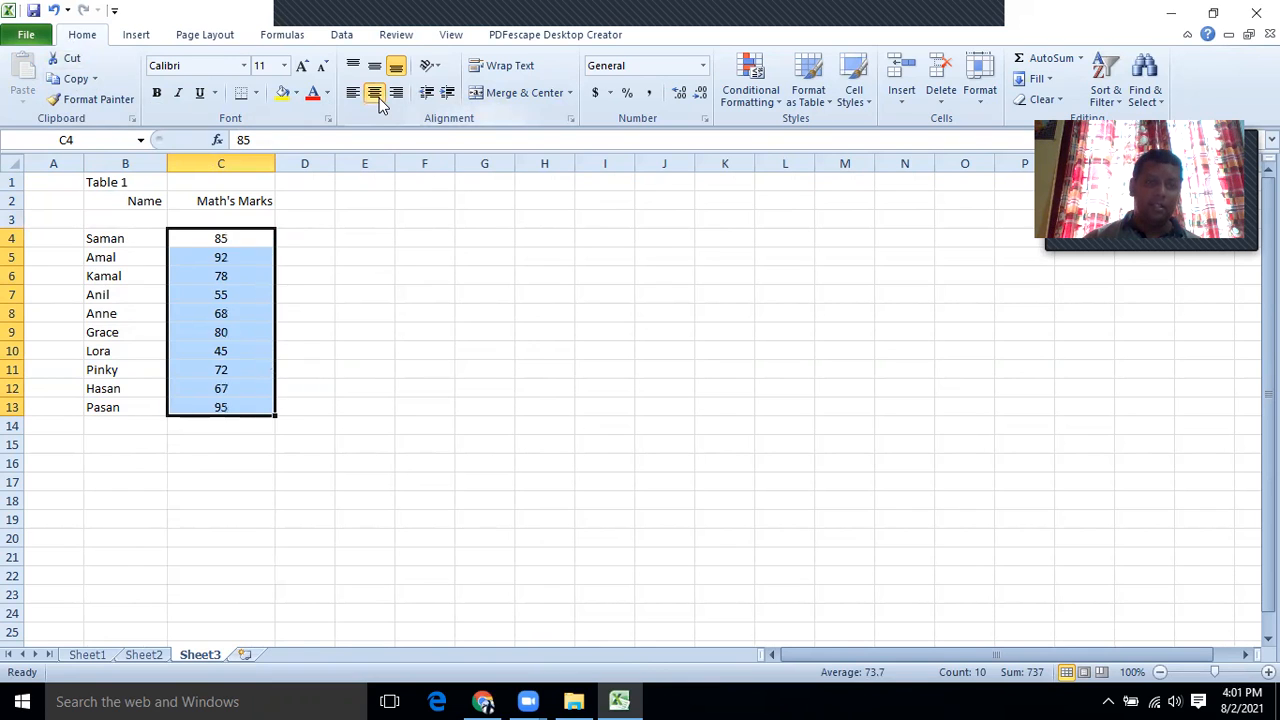
left_click(349, 484)
Left-align the Name heading in B2 and center the Math's Marks heading in C2.
left_click(130, 203)
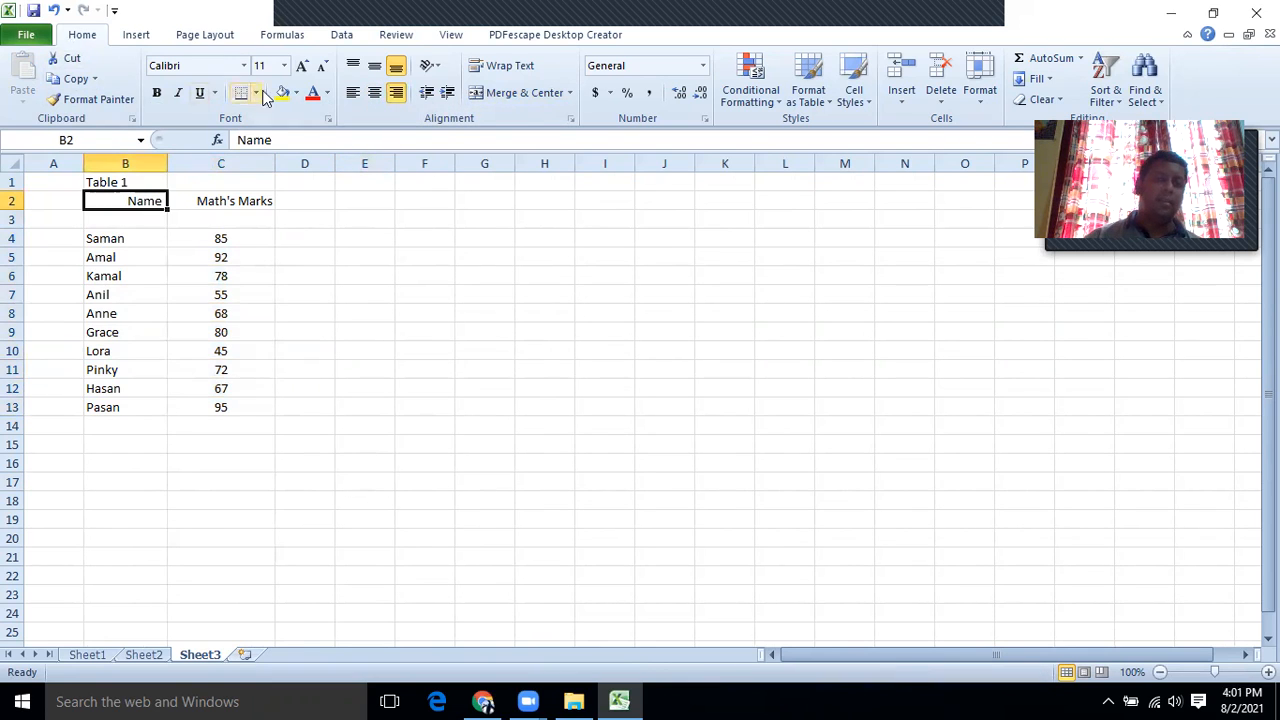
left_click(352, 92)
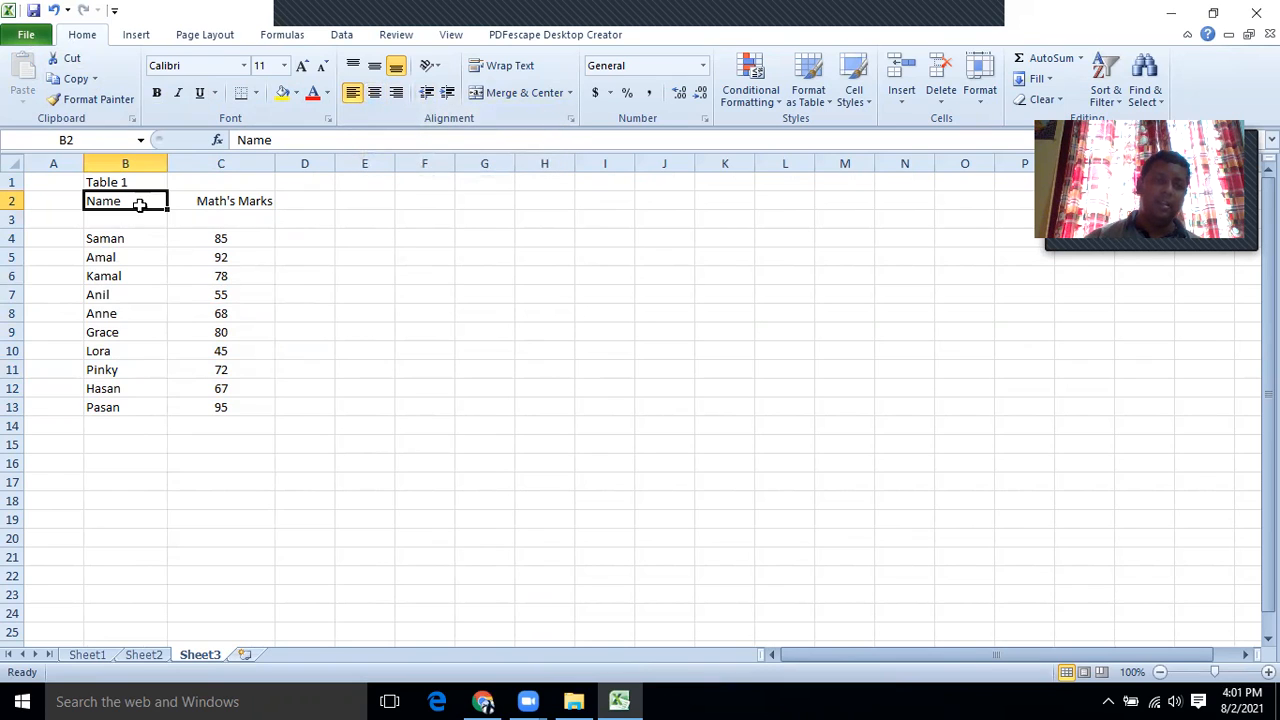
left_click(398, 93)
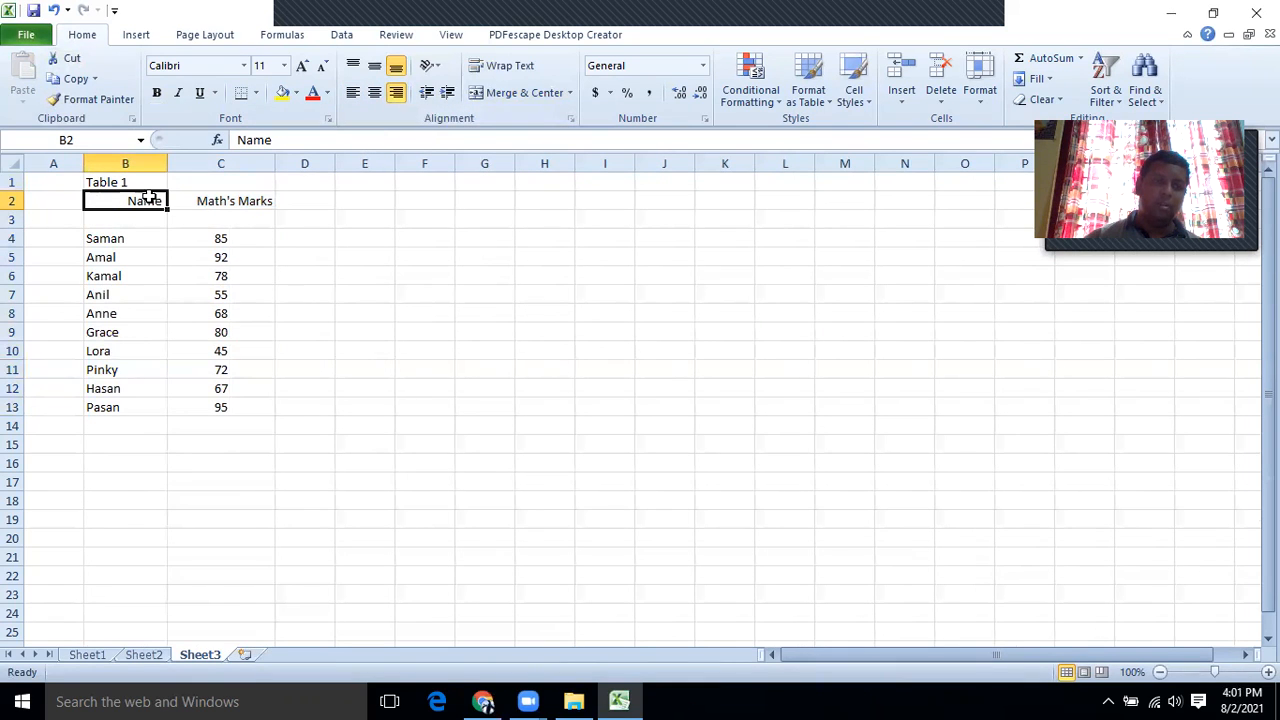
left_click(353, 93)
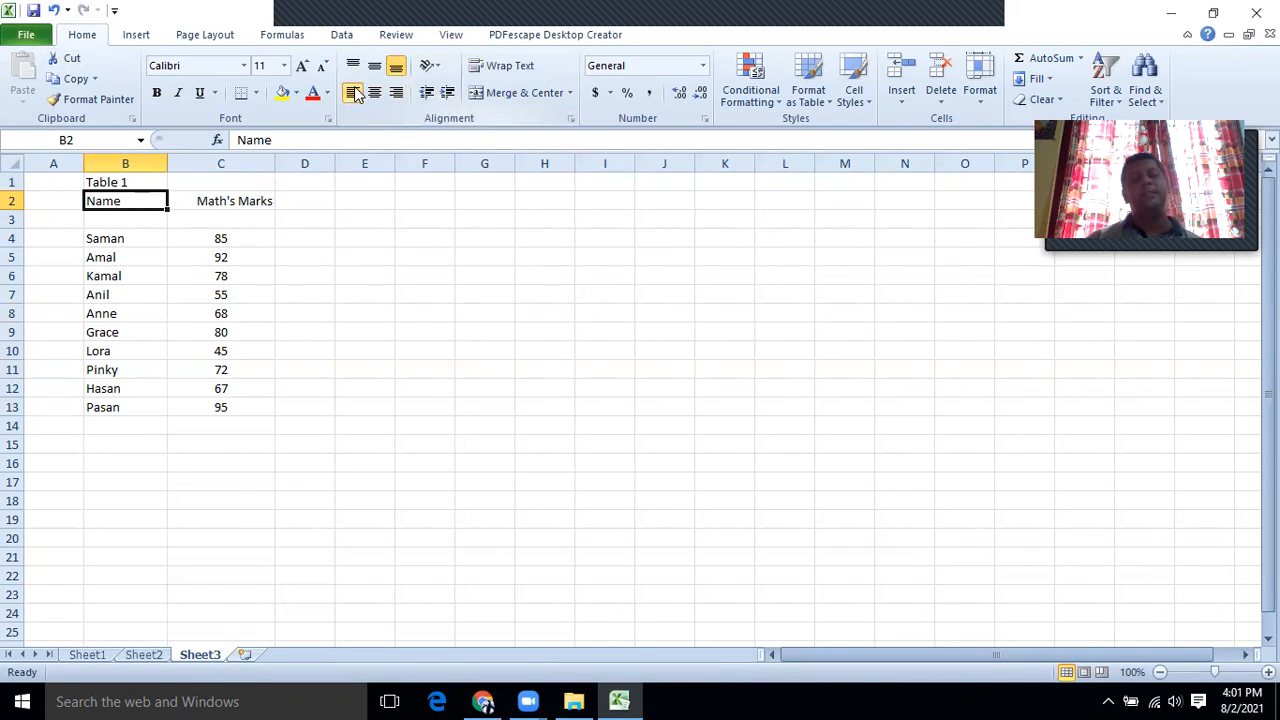
left_click(213, 201)
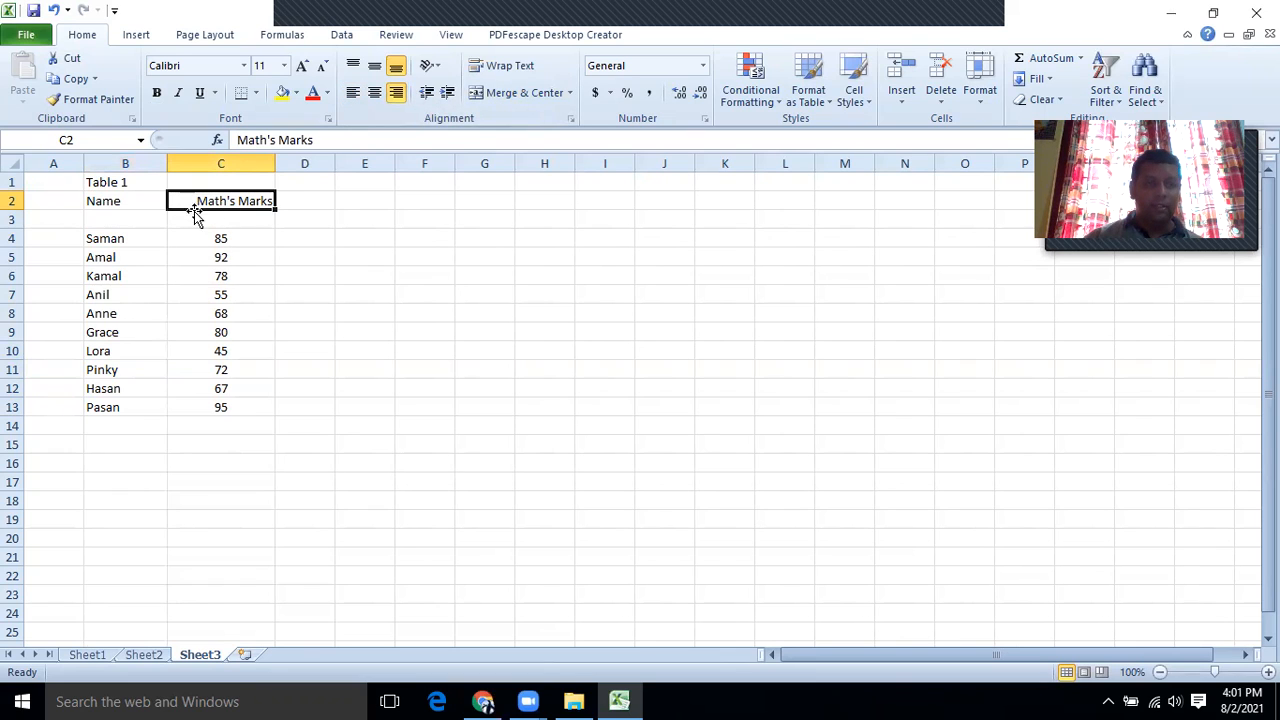
left_click(373, 92)
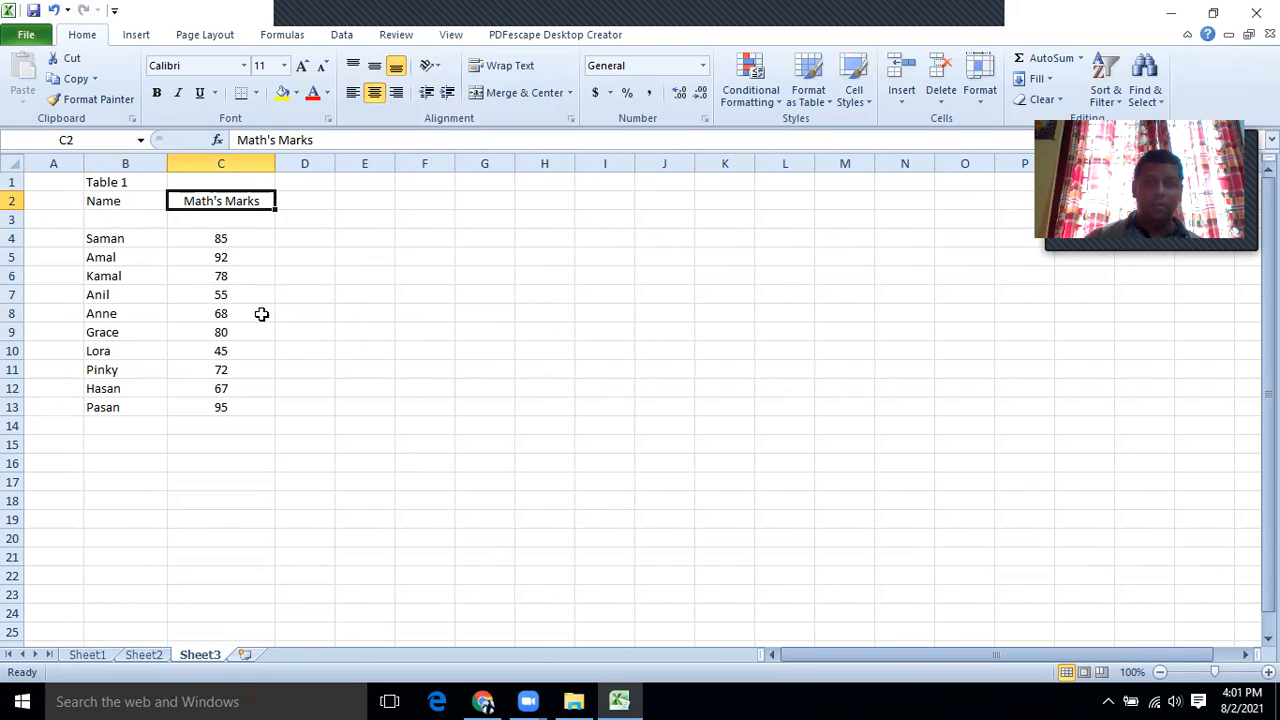
Review the numbered task instructions and the Table 3 sample on Sheet1, checking them against the pasted table on Sheet3.
left_click(85, 654)
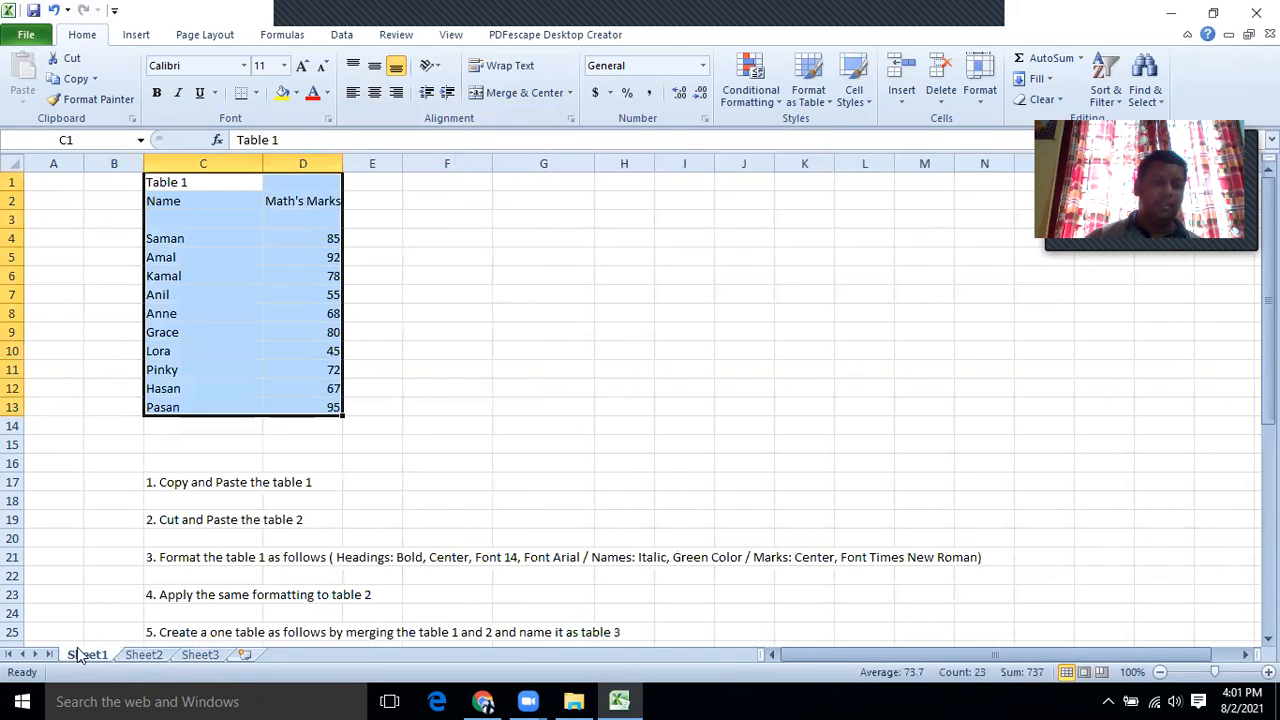
scroll(176, 502, "down", 1)
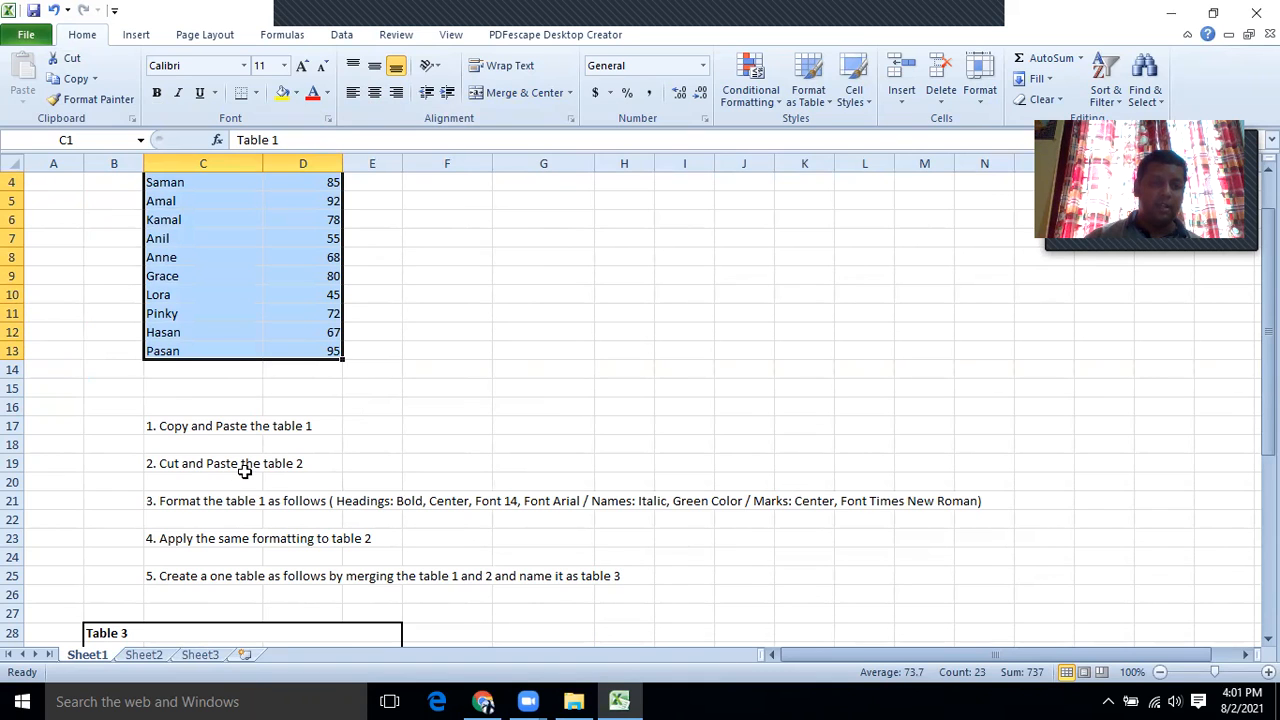
scroll(270, 482, "up", 1)
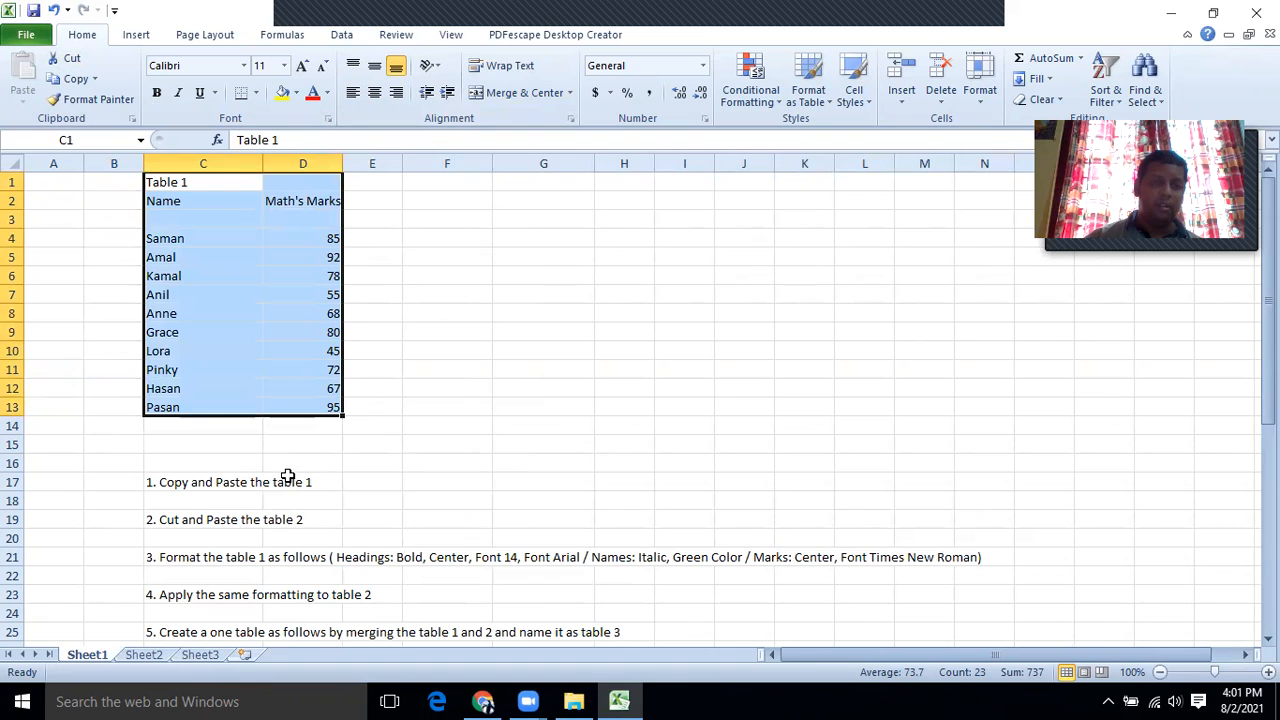
scroll(286, 472, "down", 6)
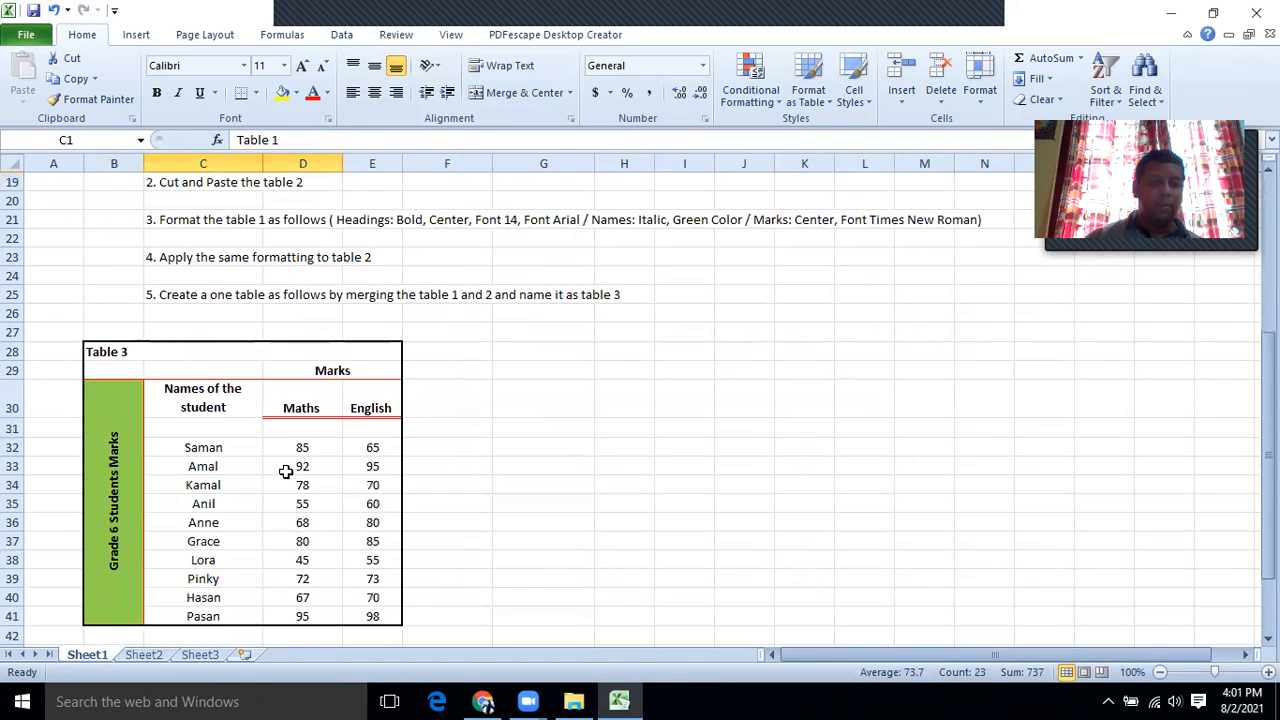
scroll(286, 472, "down", 10)
scroll(286, 472, "up", 16)
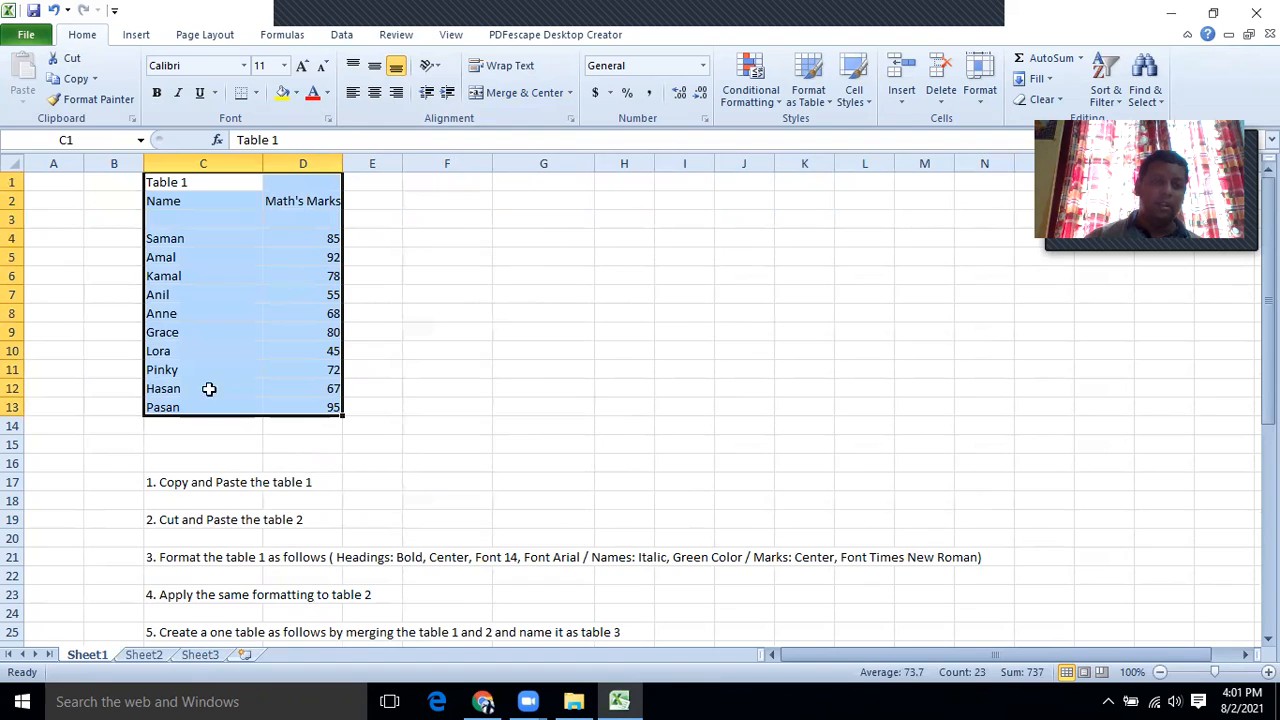
left_click(200, 654)
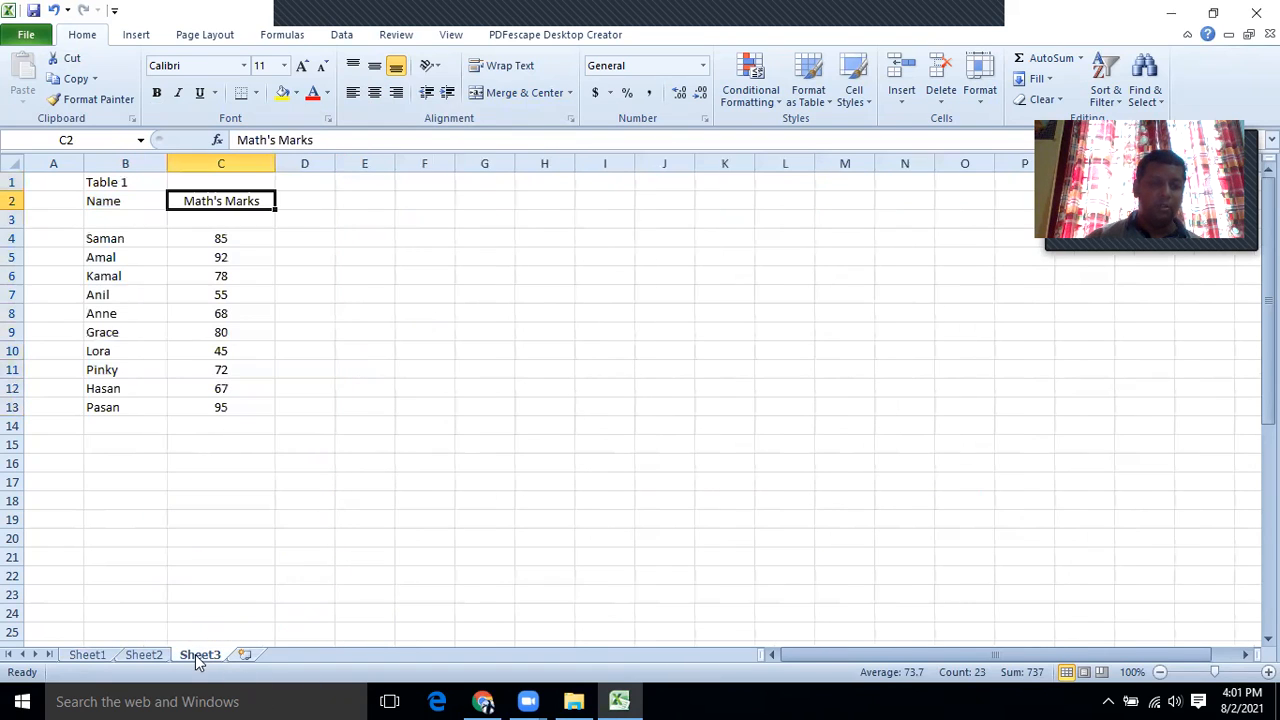
left_click(349, 348)
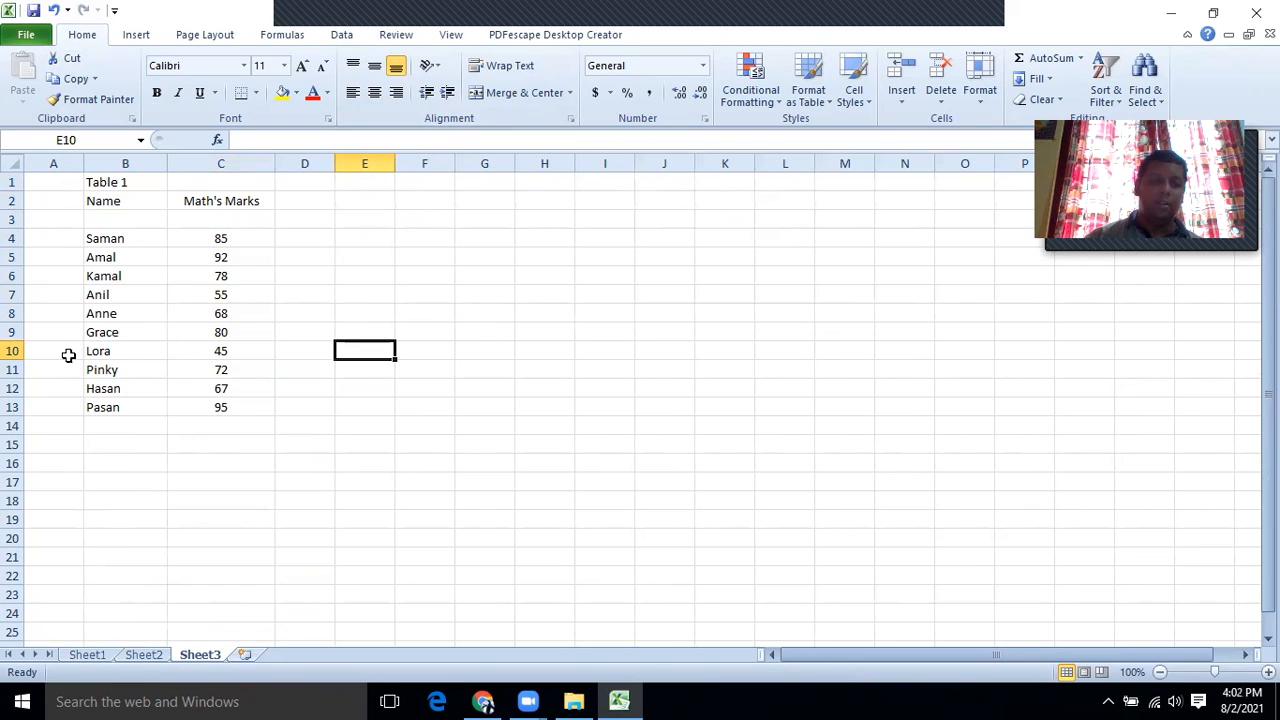
left_click(97, 658)
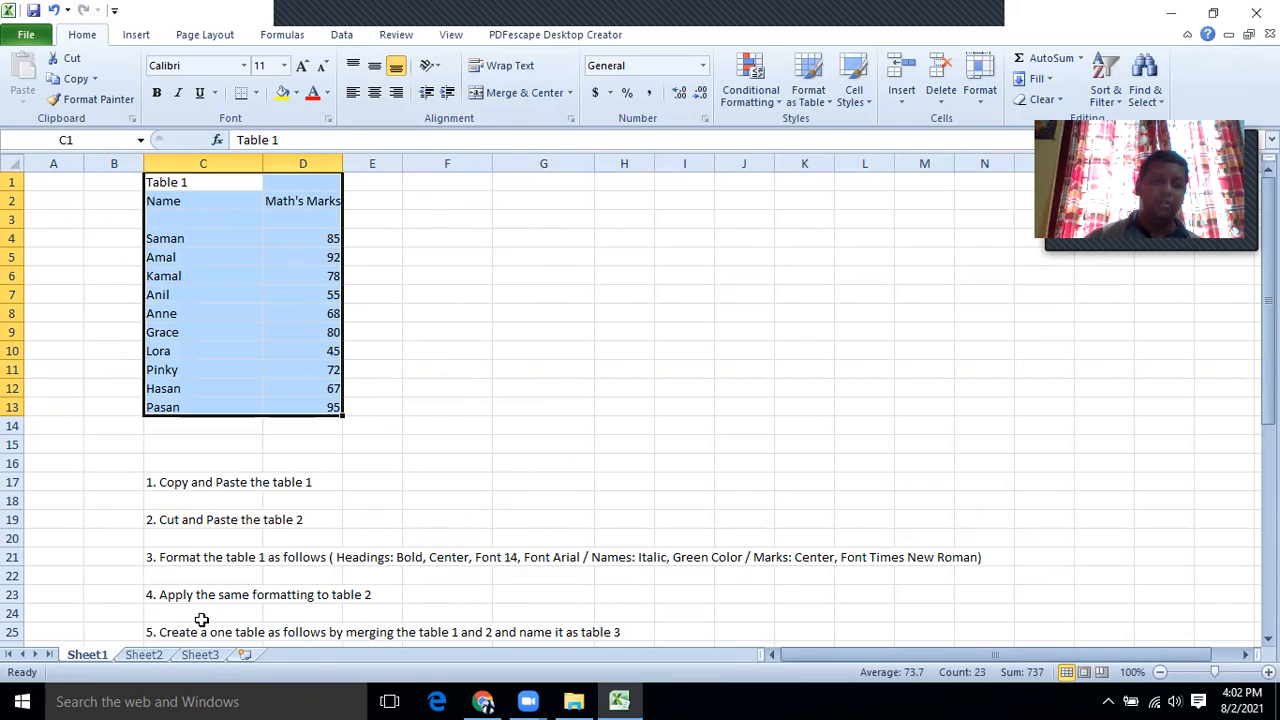
Change the pasted table's title in cell B1 of Sheet3 to "Table 2".
left_click(201, 655)
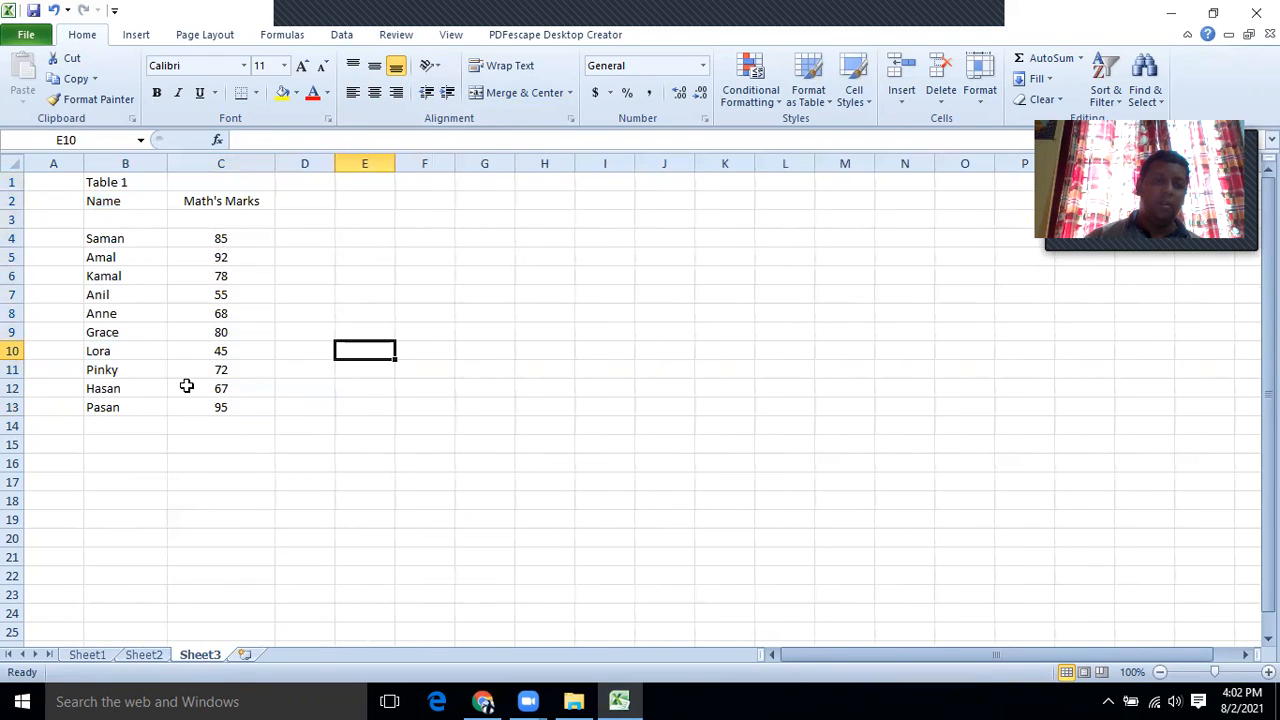
double_click(126, 181)
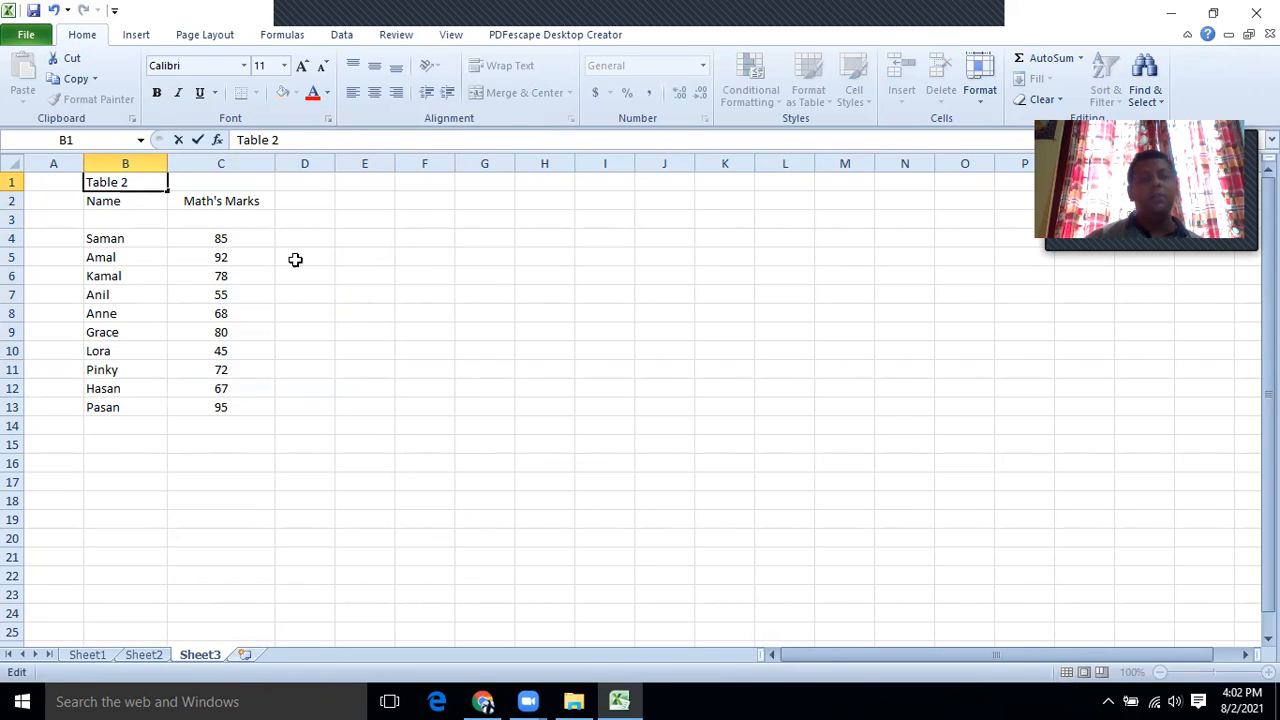
left_click(338, 268)
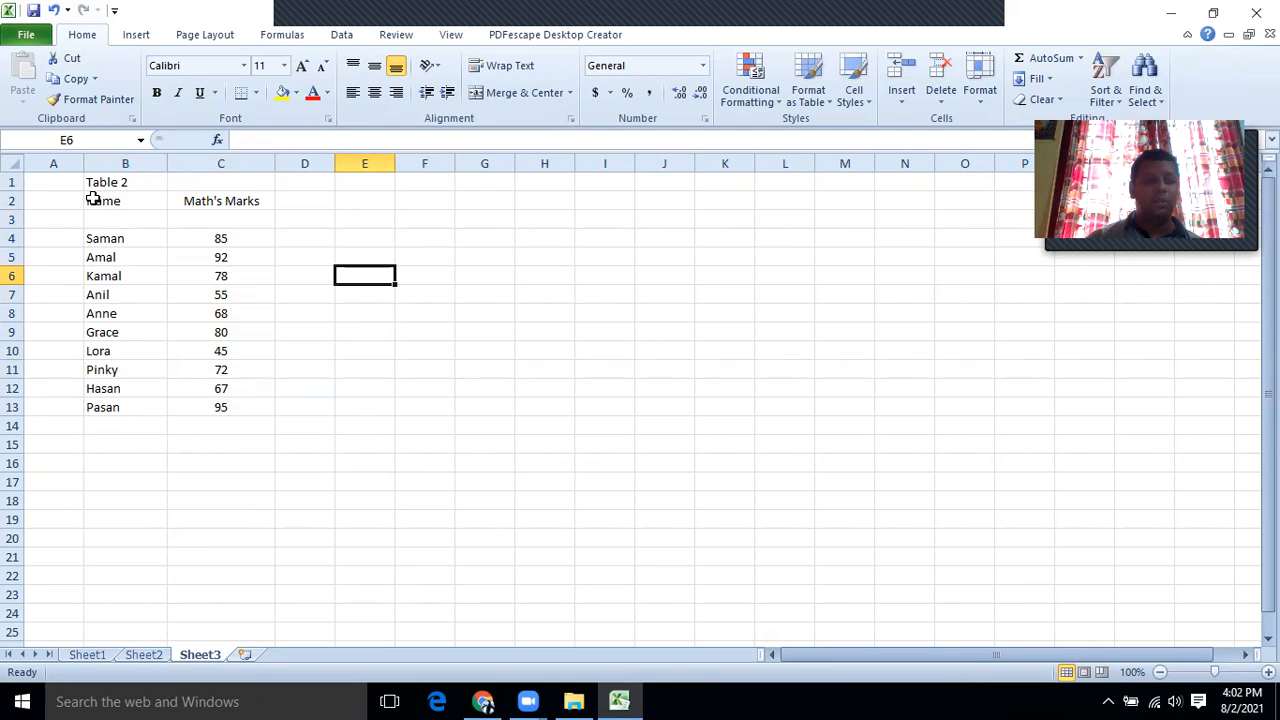
Look through the remaining task instructions on Sheet2 and go back to the task list on Sheet1.
left_click(150, 655)
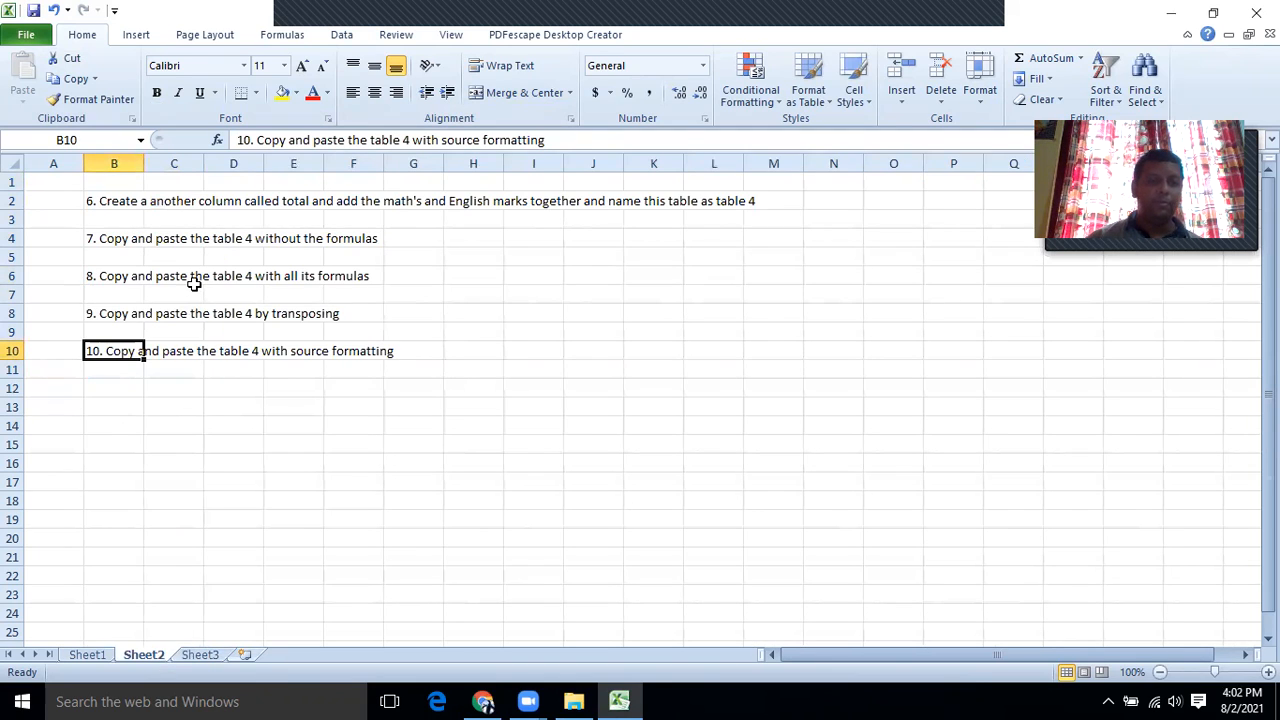
scroll(178, 240, "down", 6)
scroll(170, 242, "up", 6)
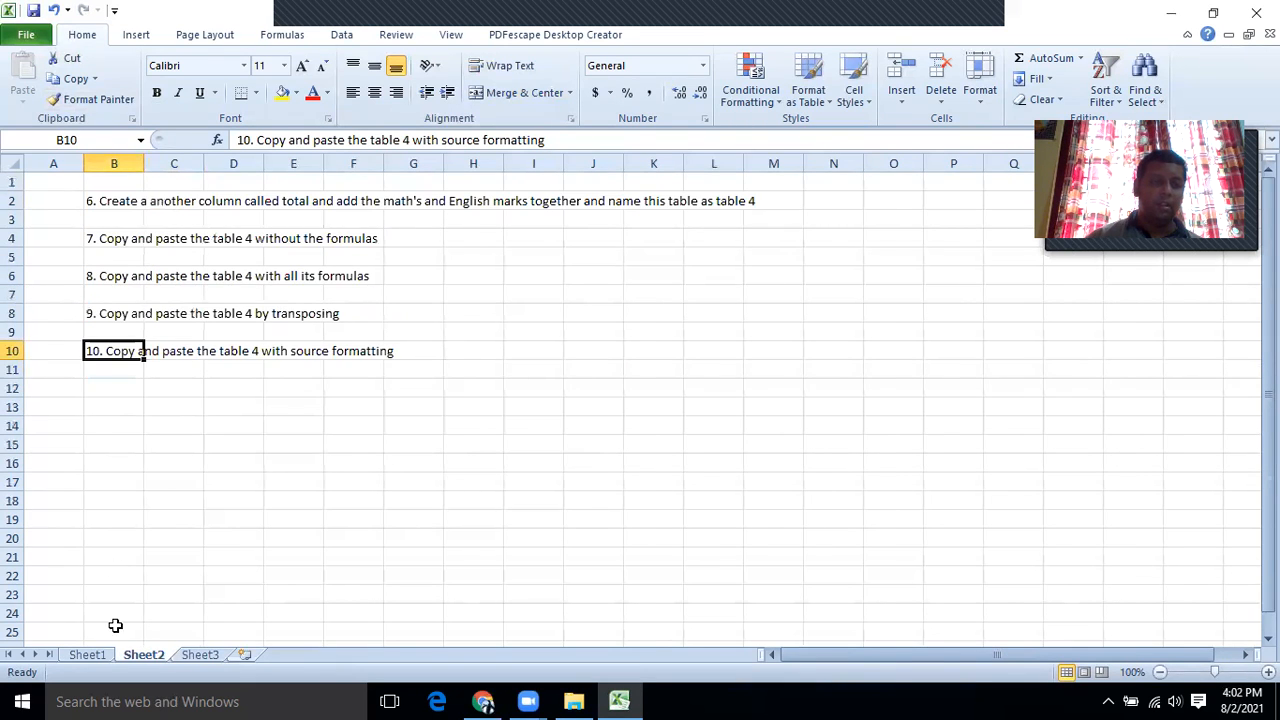
left_click(104, 656)
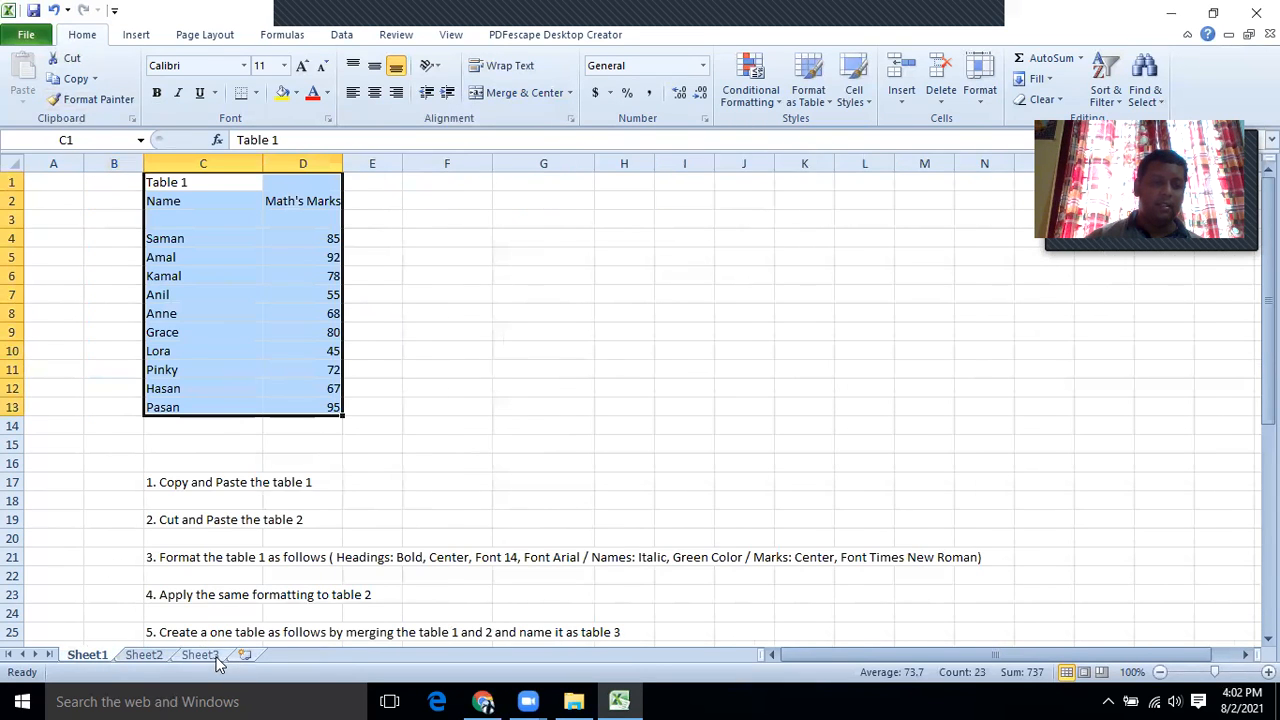
Cut Table 2 (B1:C13) from Sheet3, paste it at B3 of a new worksheet, and check the source range on Sheet3.
left_click(200, 655)
left_click_drag(95, 188, 239, 401)
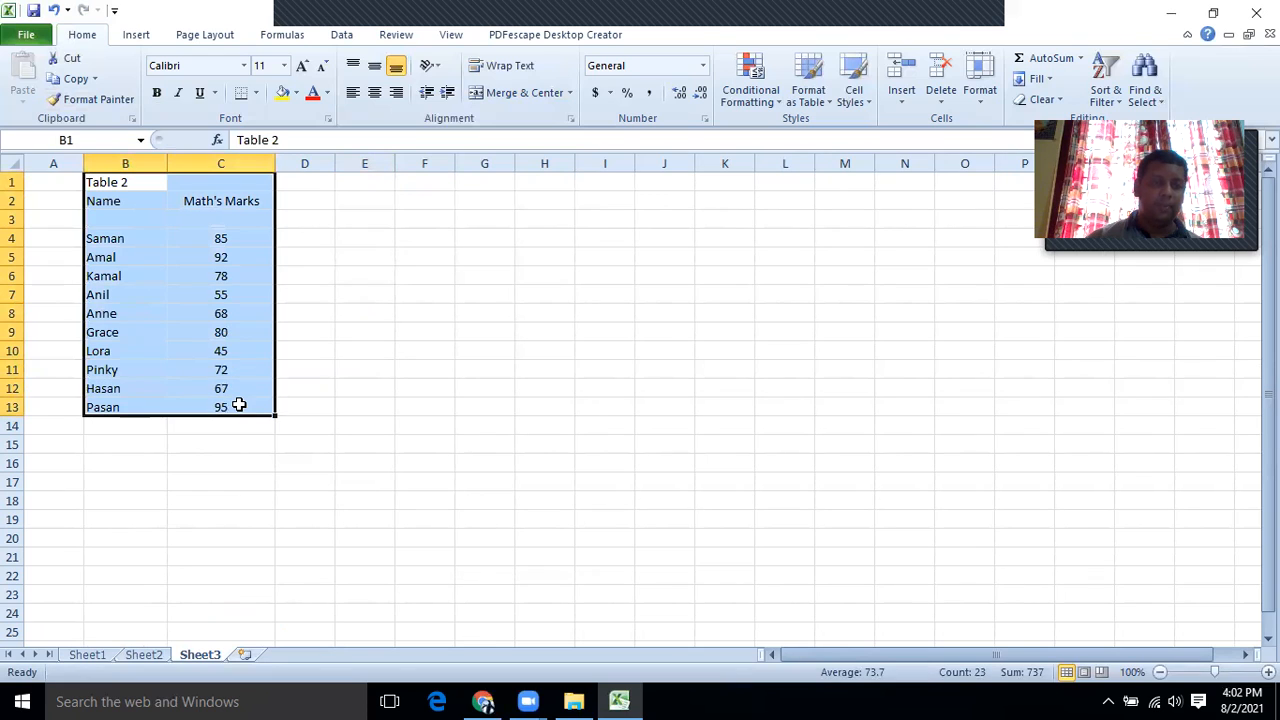
left_click(72, 59)
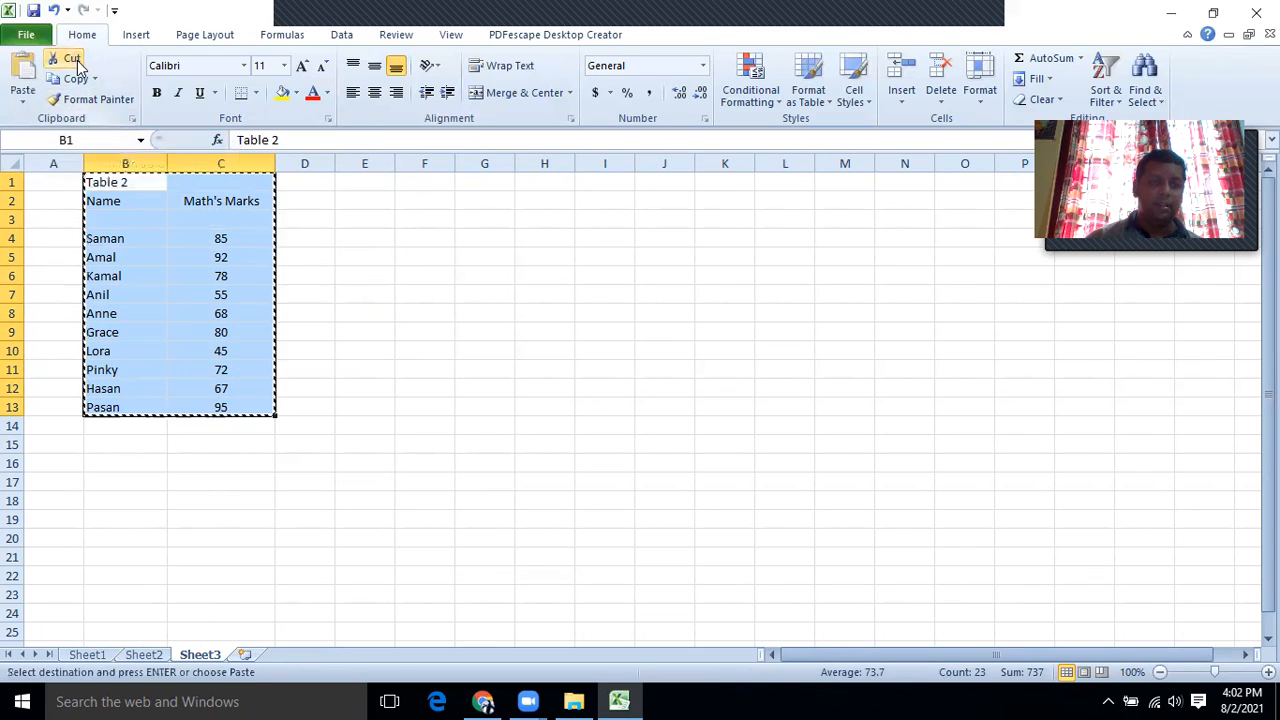
left_click(246, 658)
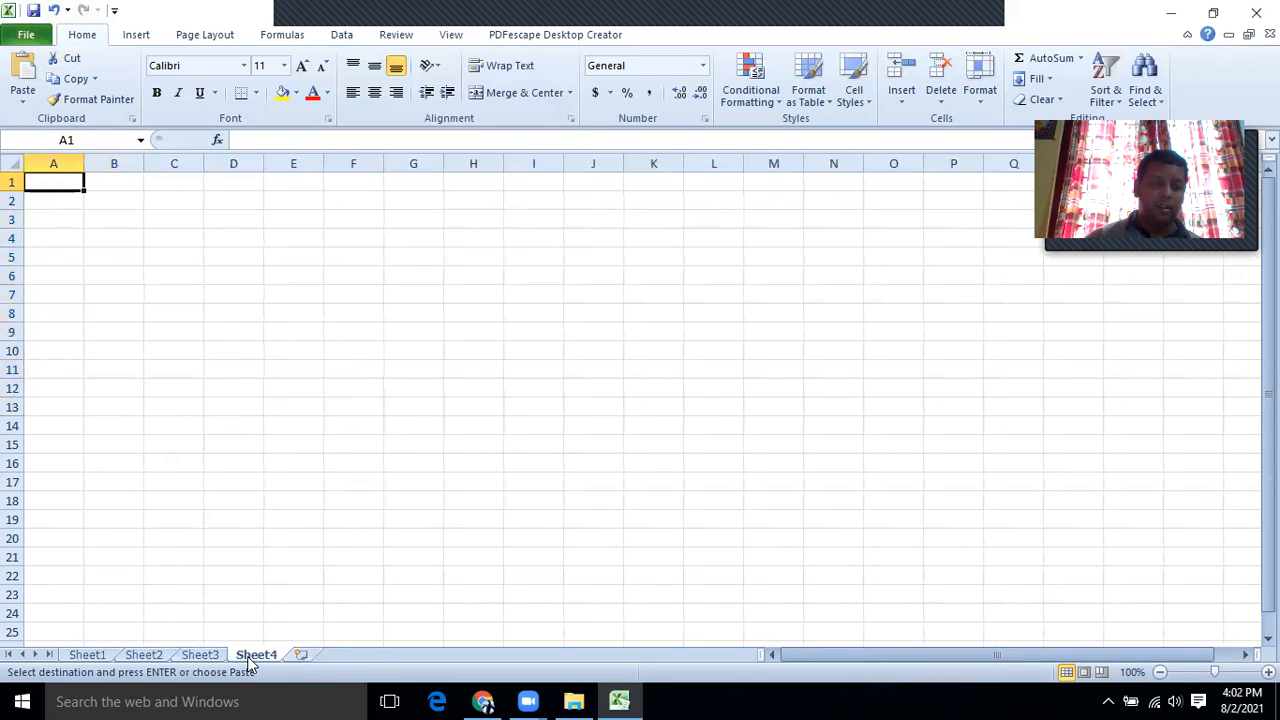
left_click(121, 220)
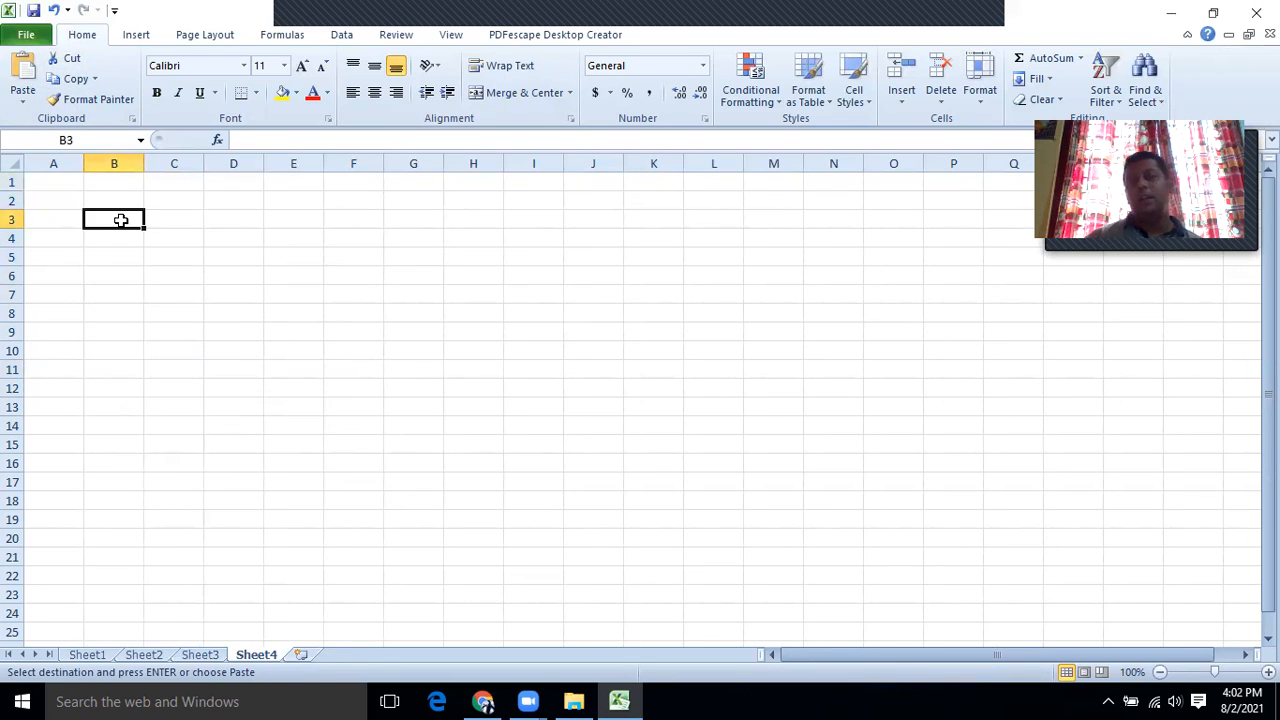
left_click(137, 306)
left_click(108, 221)
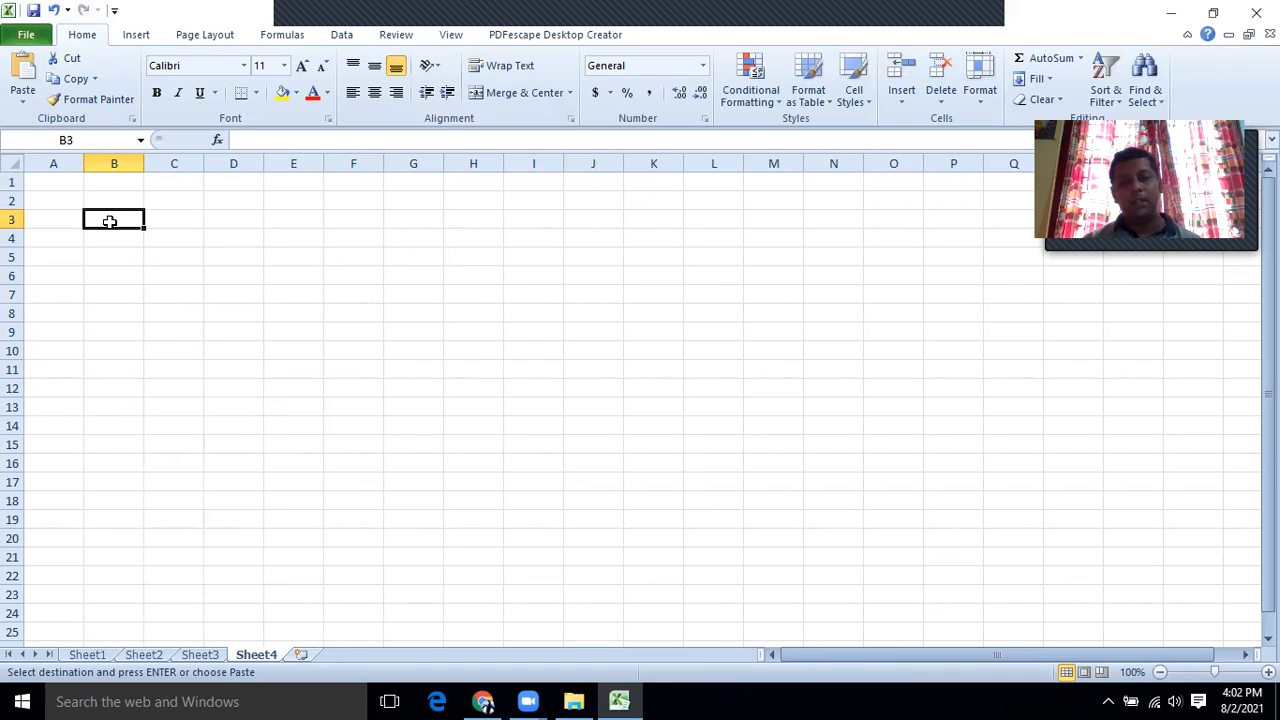
key("Return")
left_click(268, 263)
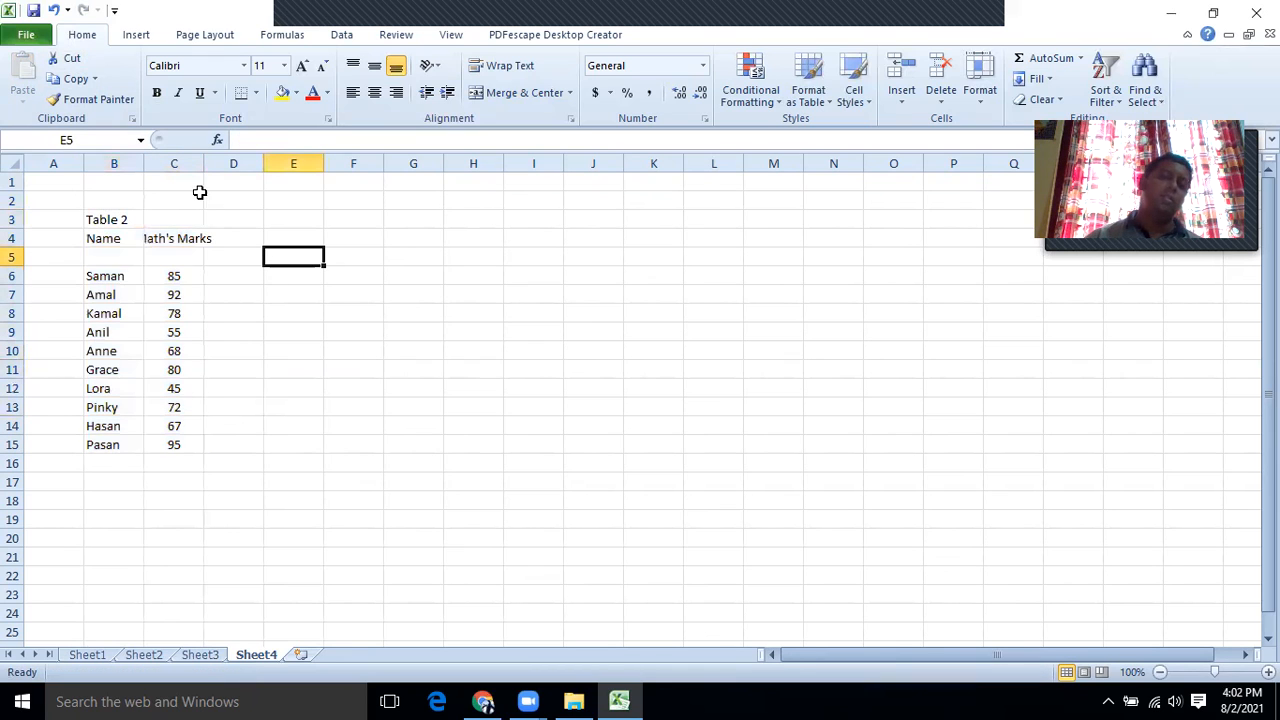
left_click(199, 654)
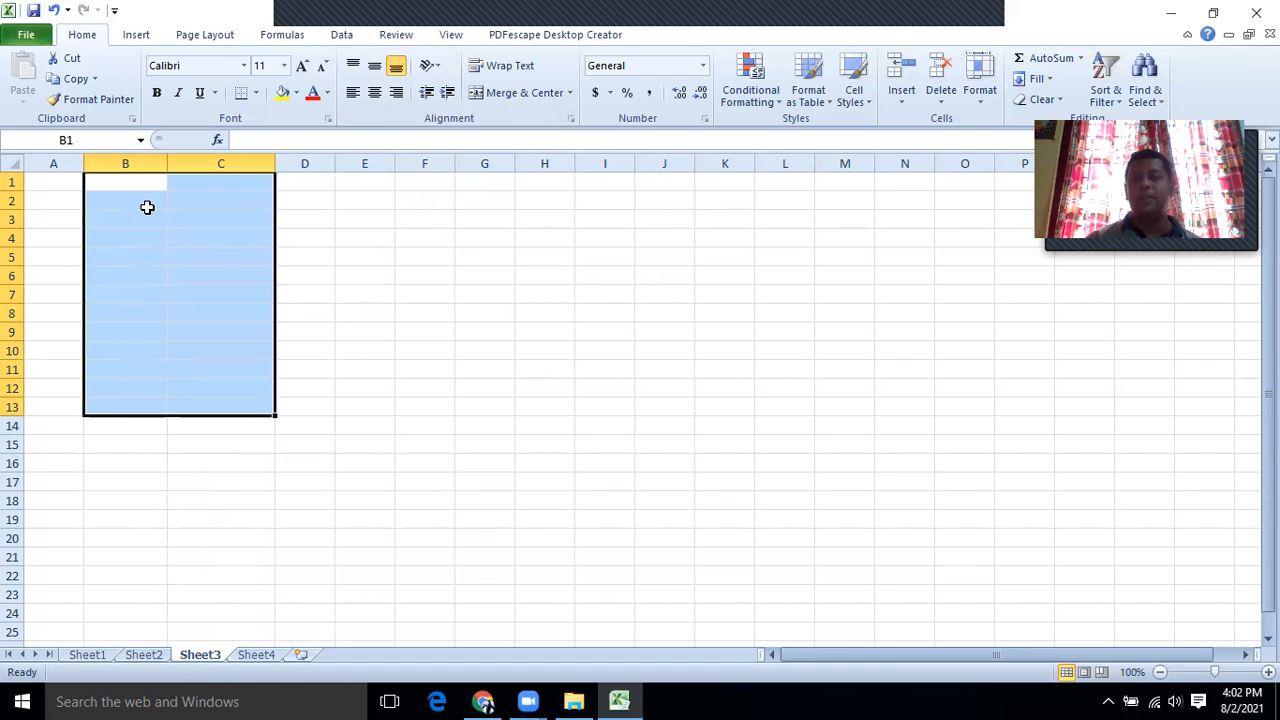
Copy Table 1 (C1:D13) from Sheet1 and paste it into Sheet3 starting at cell B1.
left_click(101, 662)
scroll(177, 513, "down", 2)
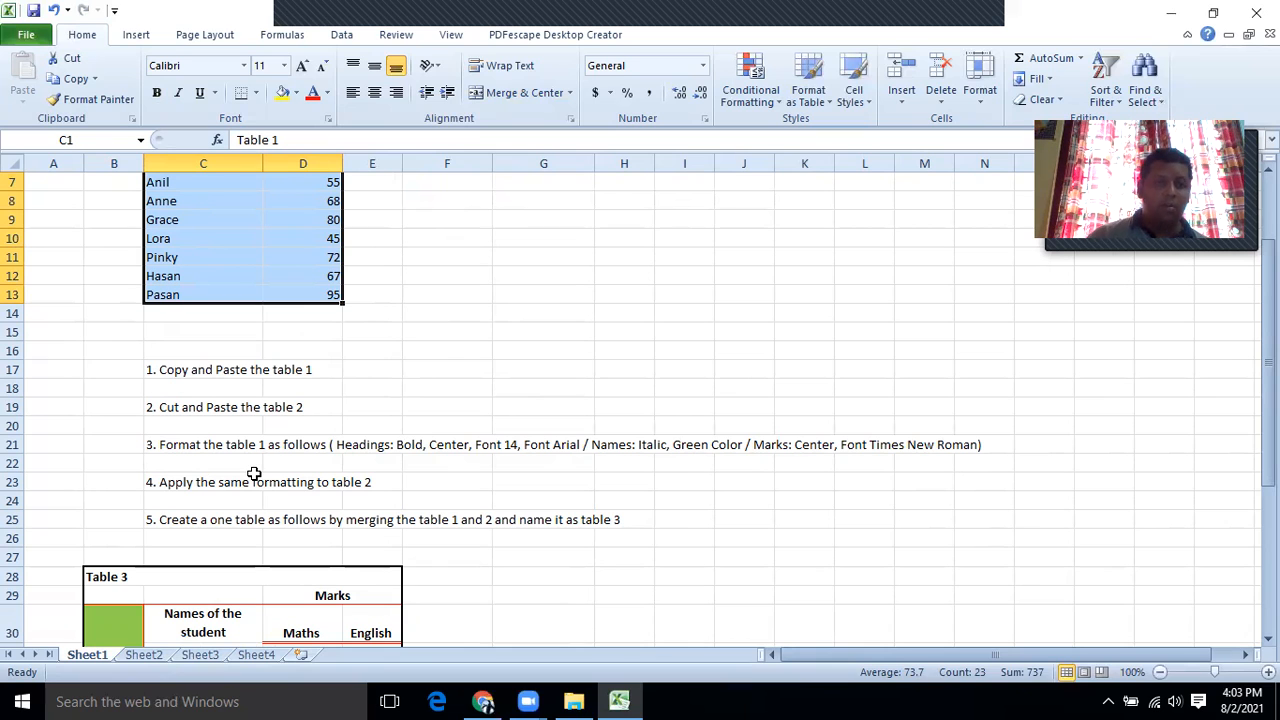
scroll(250, 525, "up", 2)
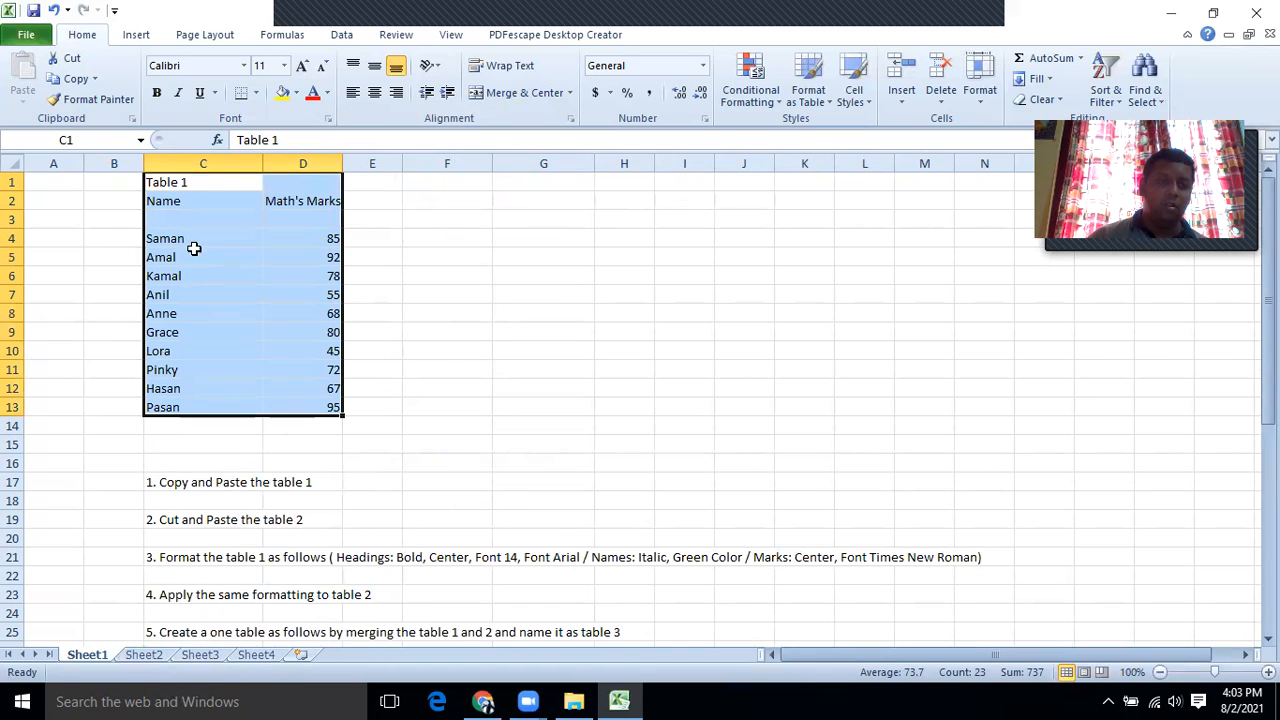
left_click_drag(168, 183, 285, 413)
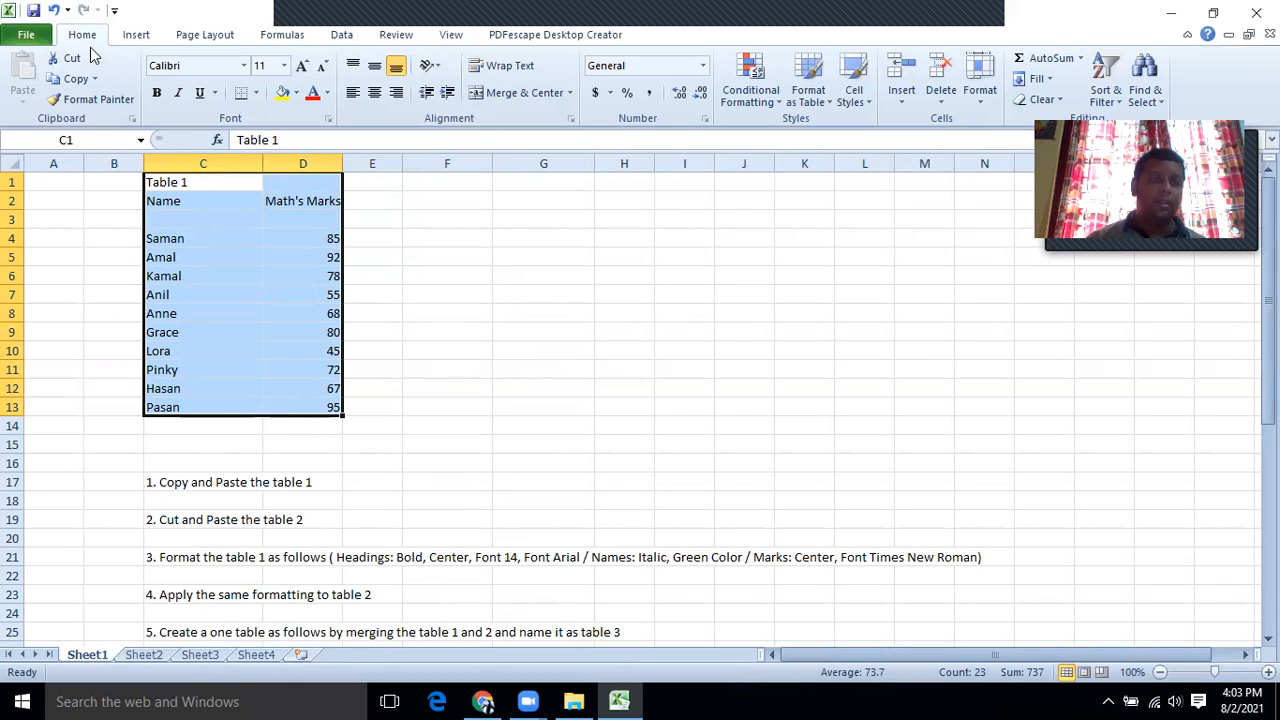
left_click(72, 79)
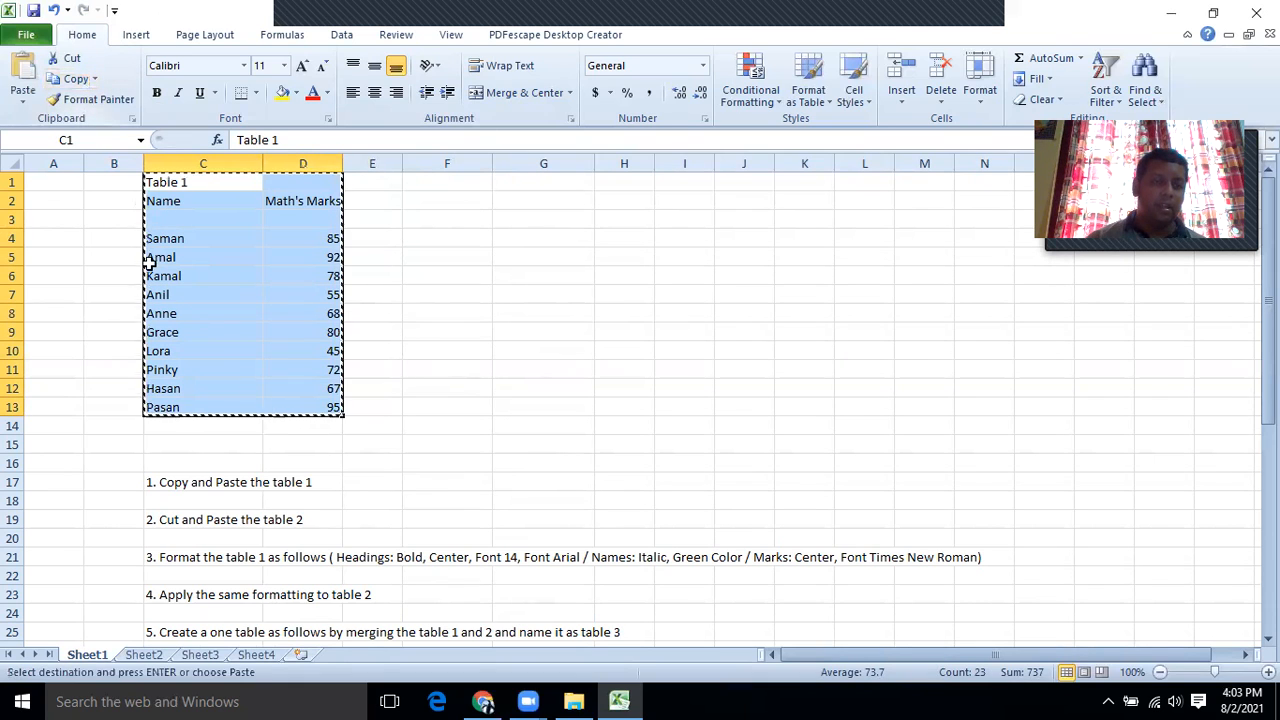
left_click(199, 654)
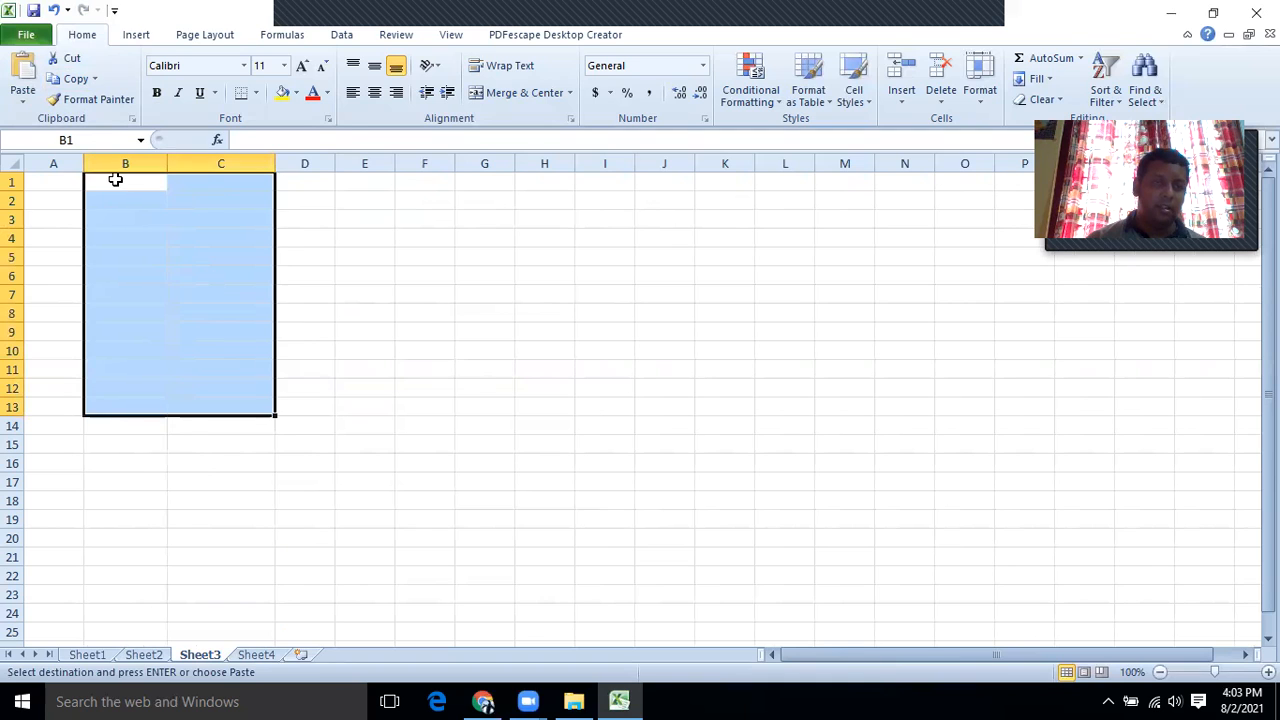
right_click(116, 180)
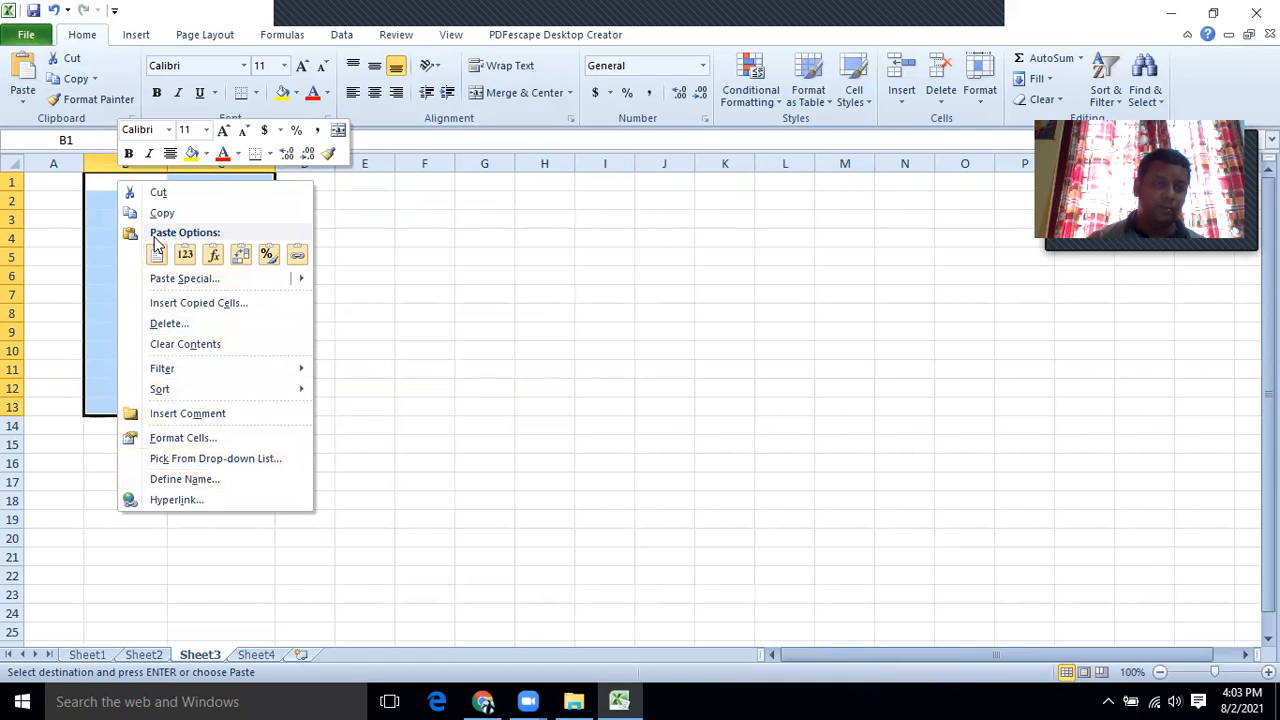
key("Escape")
left_click(96, 182)
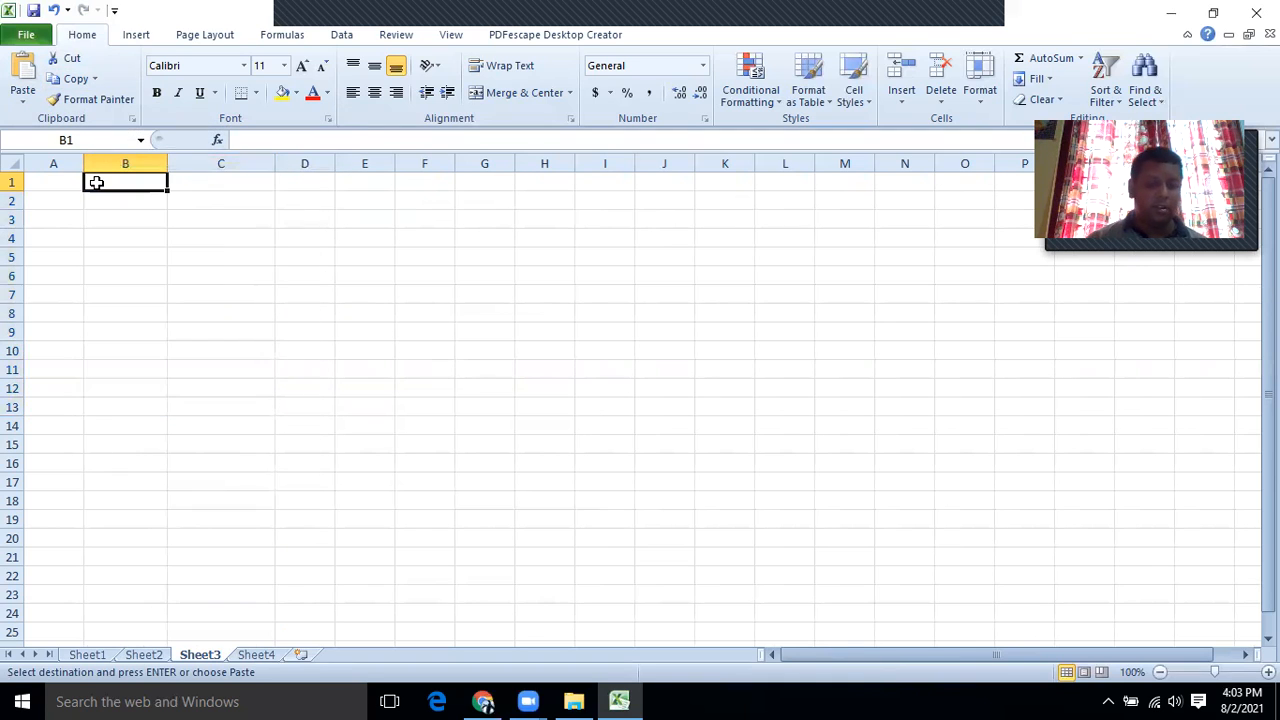
key("ctrl+v")
left_click(358, 326)
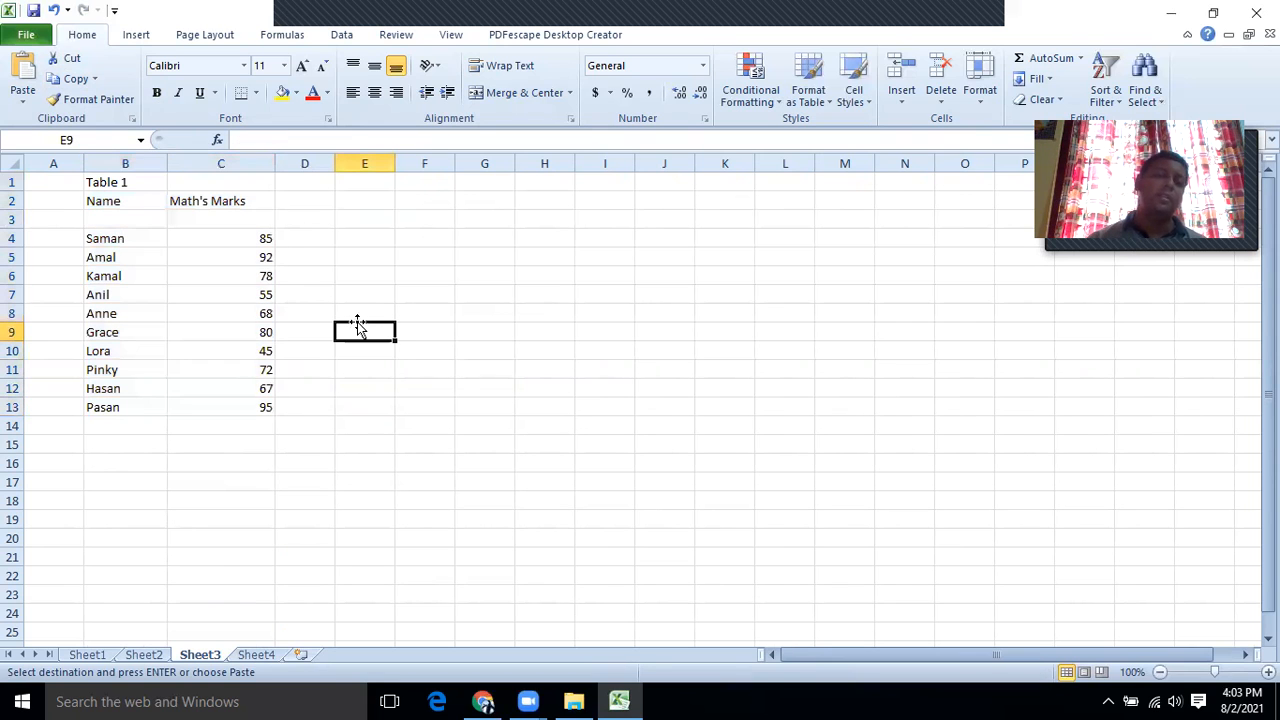
Review task 3's formatting instructions for Table 1 on Sheet1 and select the table title in B1 of Sheet3.
left_click(86, 654)
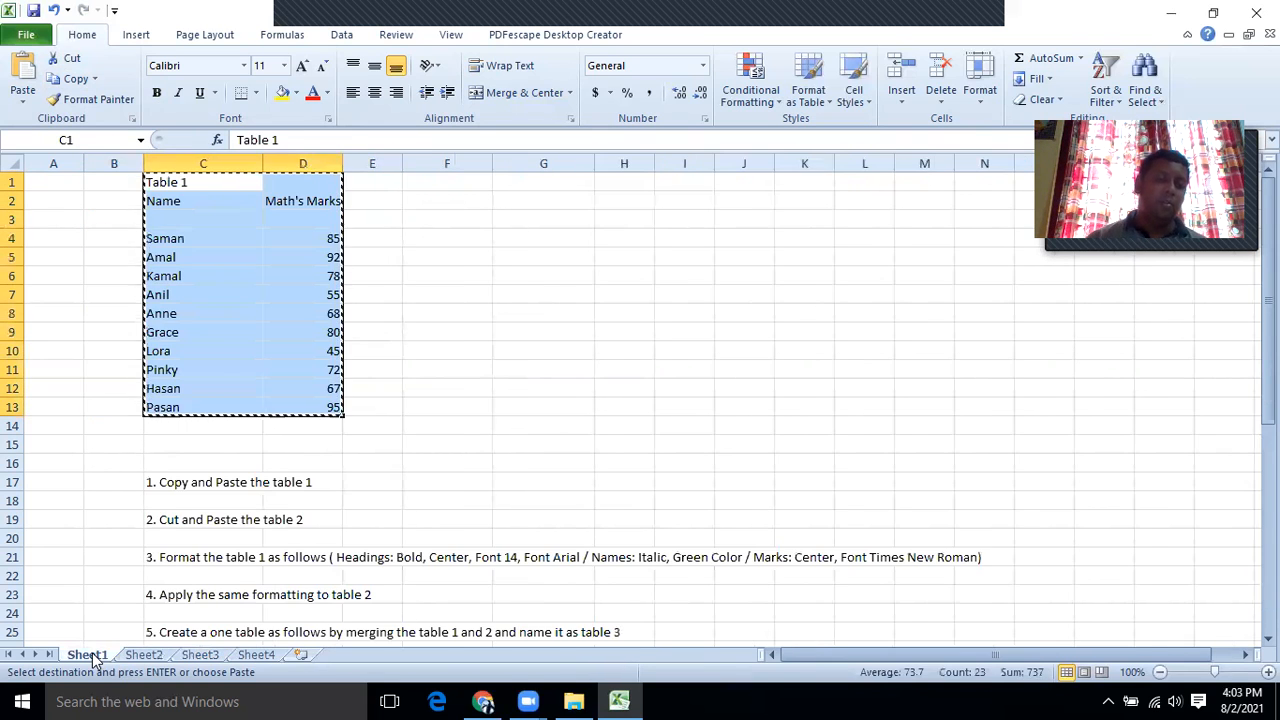
scroll(172, 514, "down", 2)
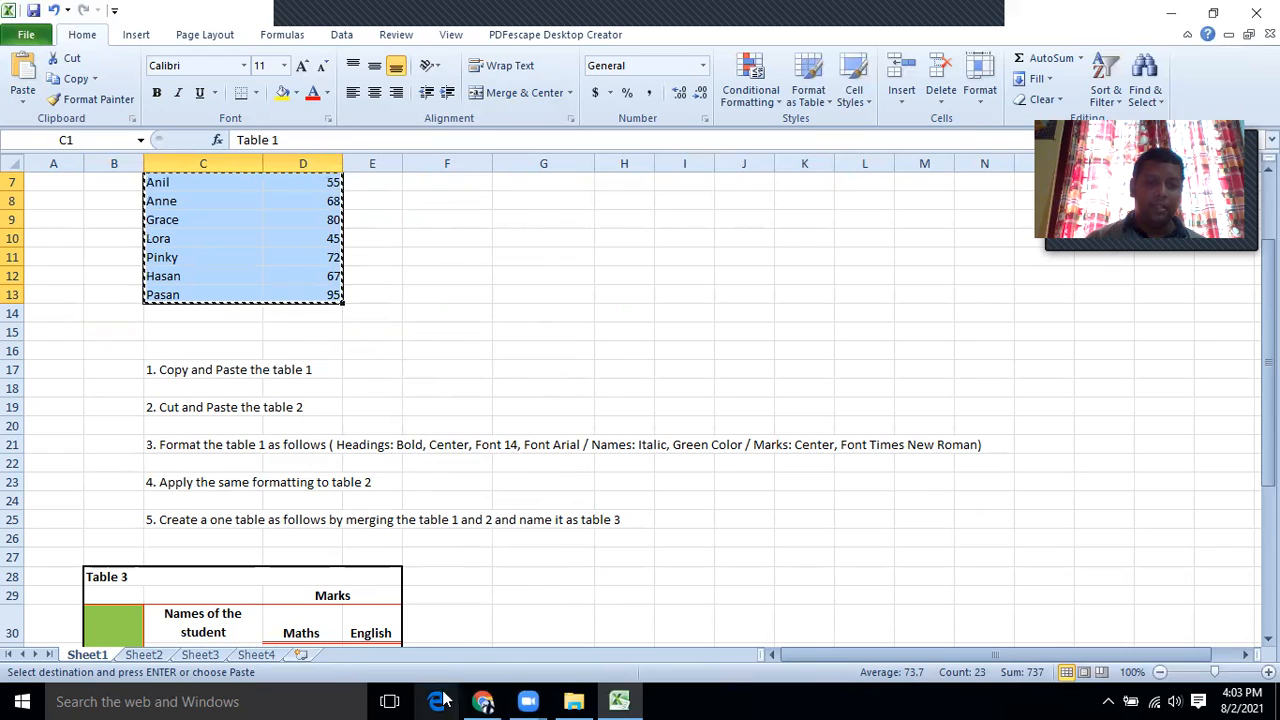
left_click(606, 700)
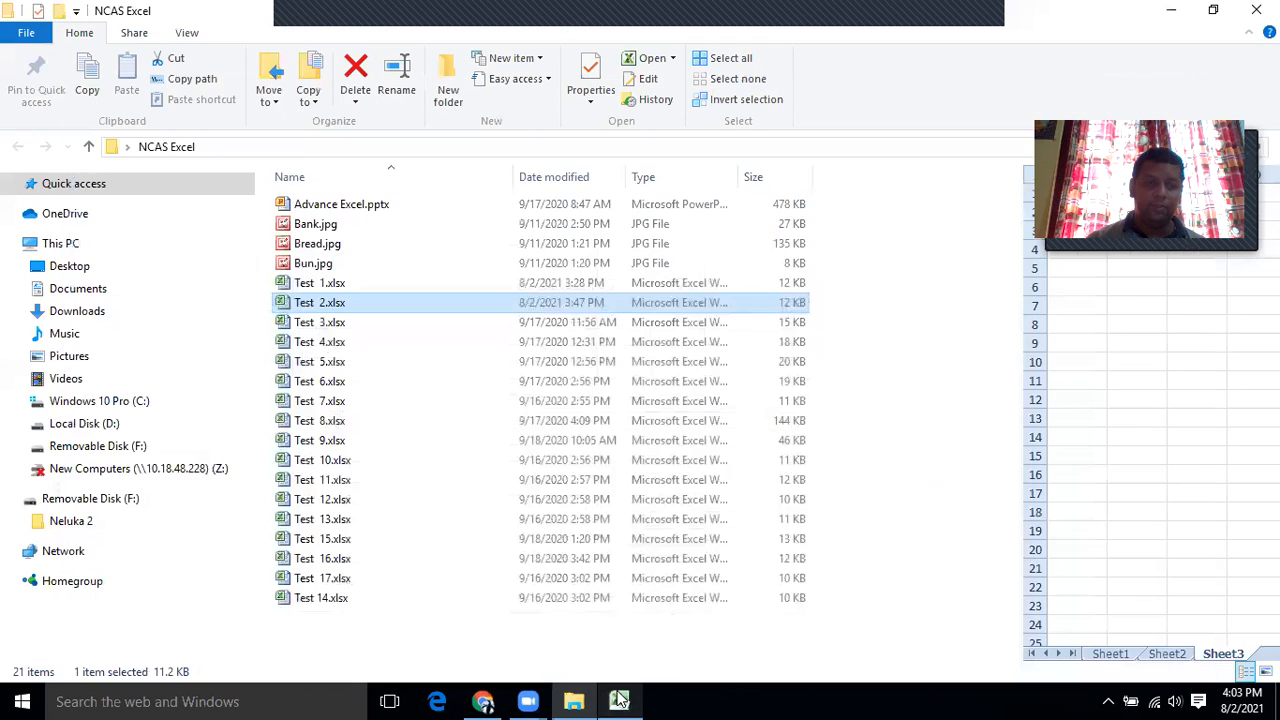
left_click(615, 700)
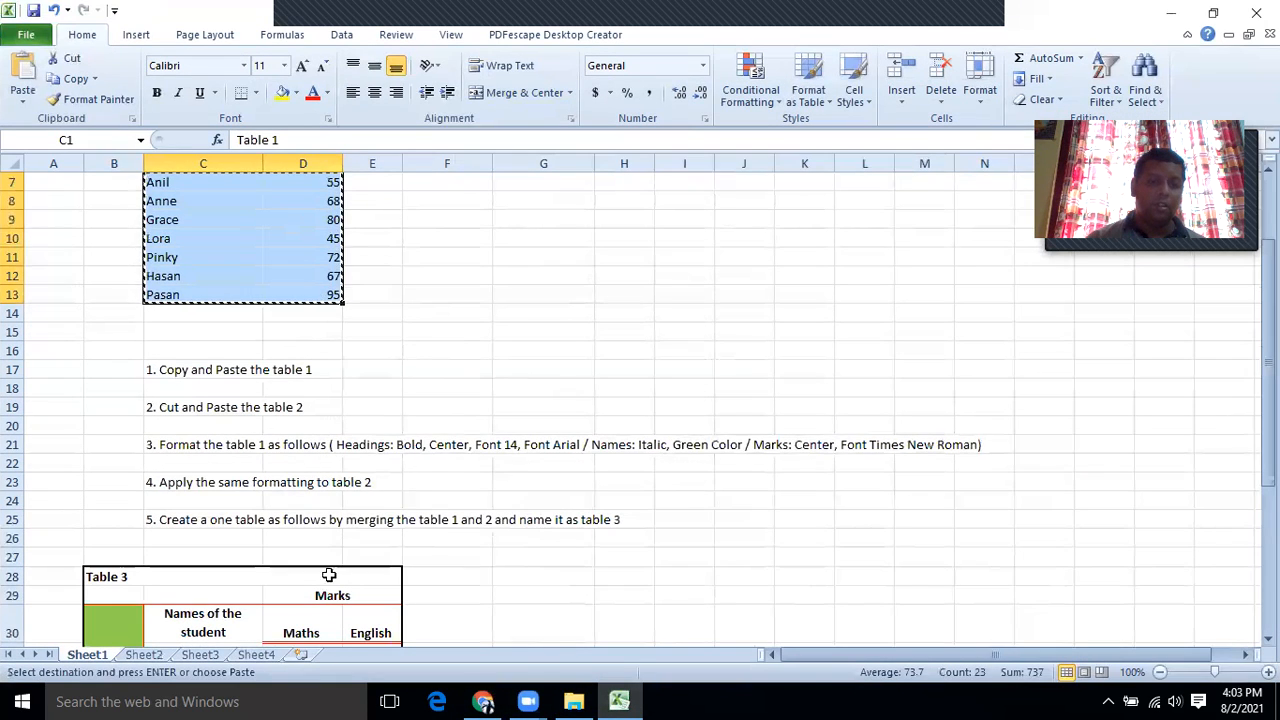
left_click(205, 656)
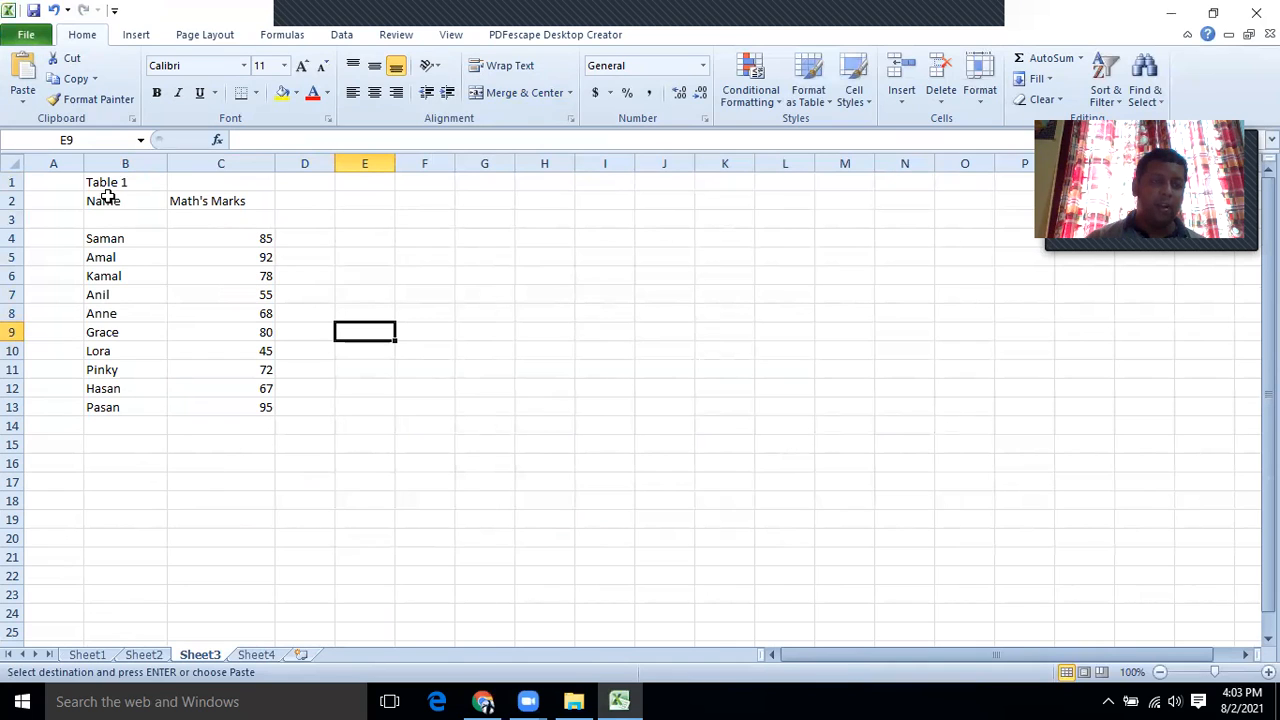
left_click_drag(107, 184, 145, 184)
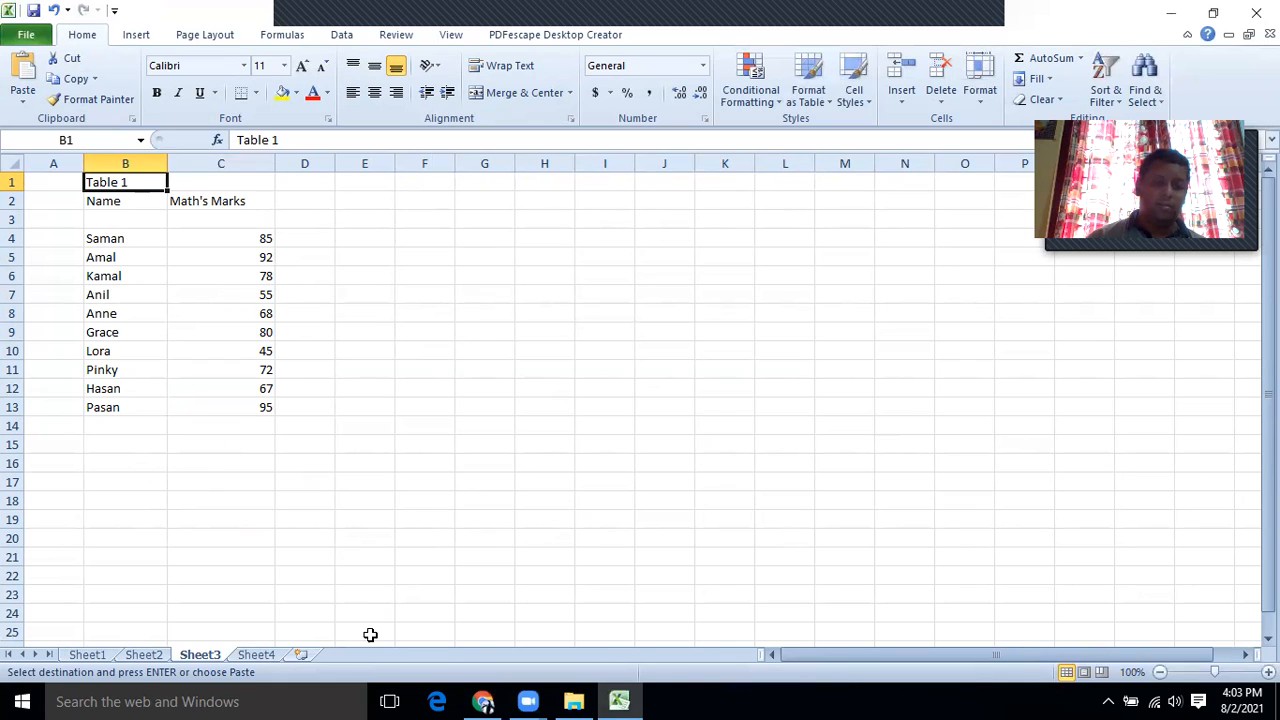
left_click(88, 655)
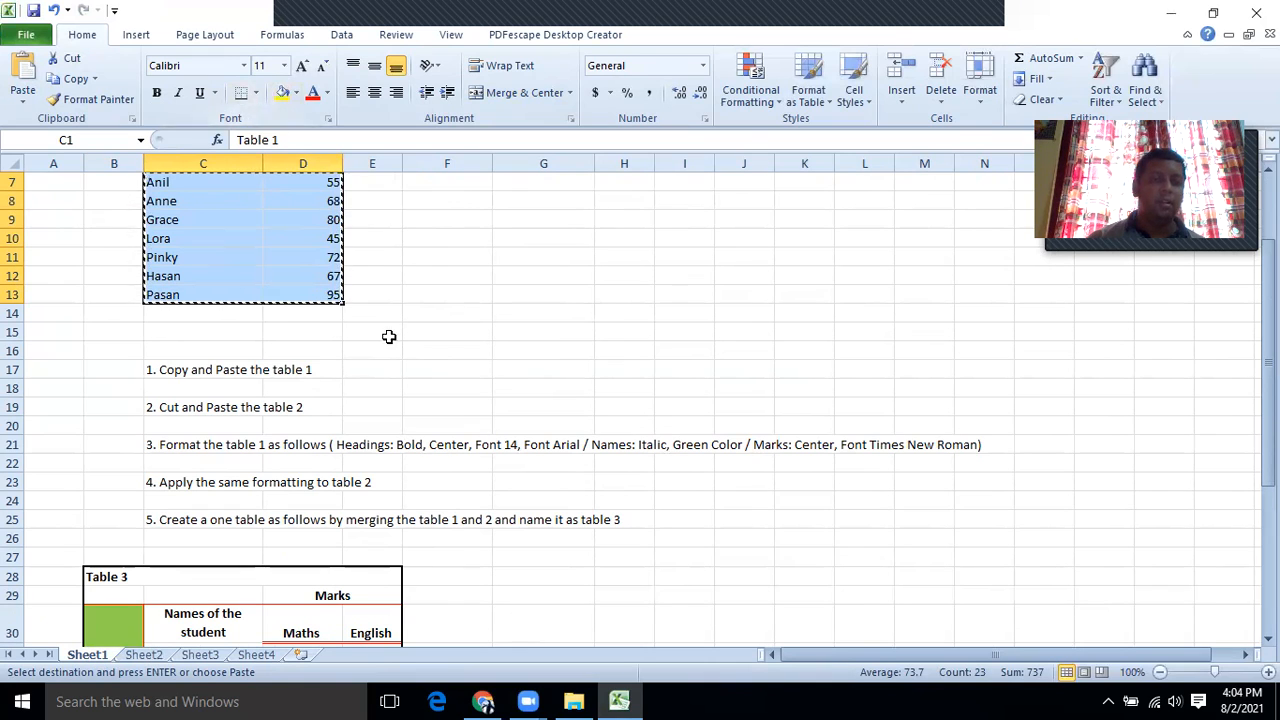
left_click(203, 656)
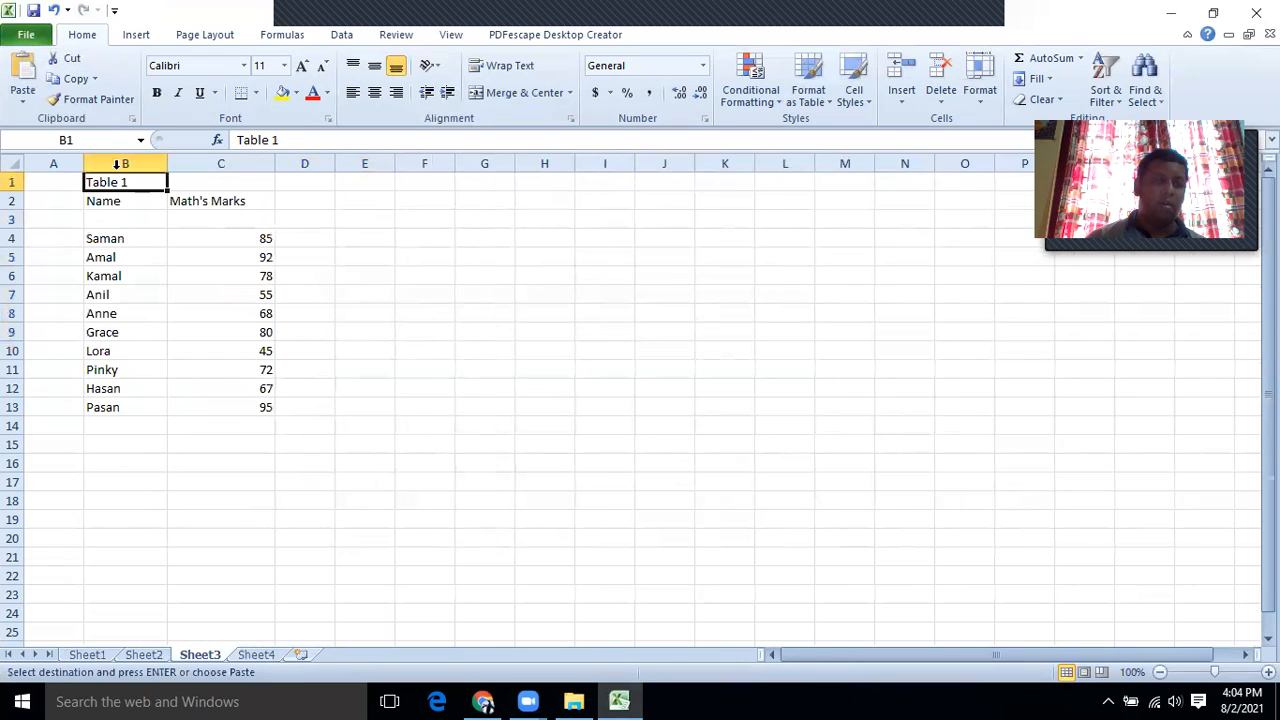
Format the "Table 1" title in B1 of Sheet3 as bold, centered, size 14, in the Arial Black font.
left_click(157, 93)
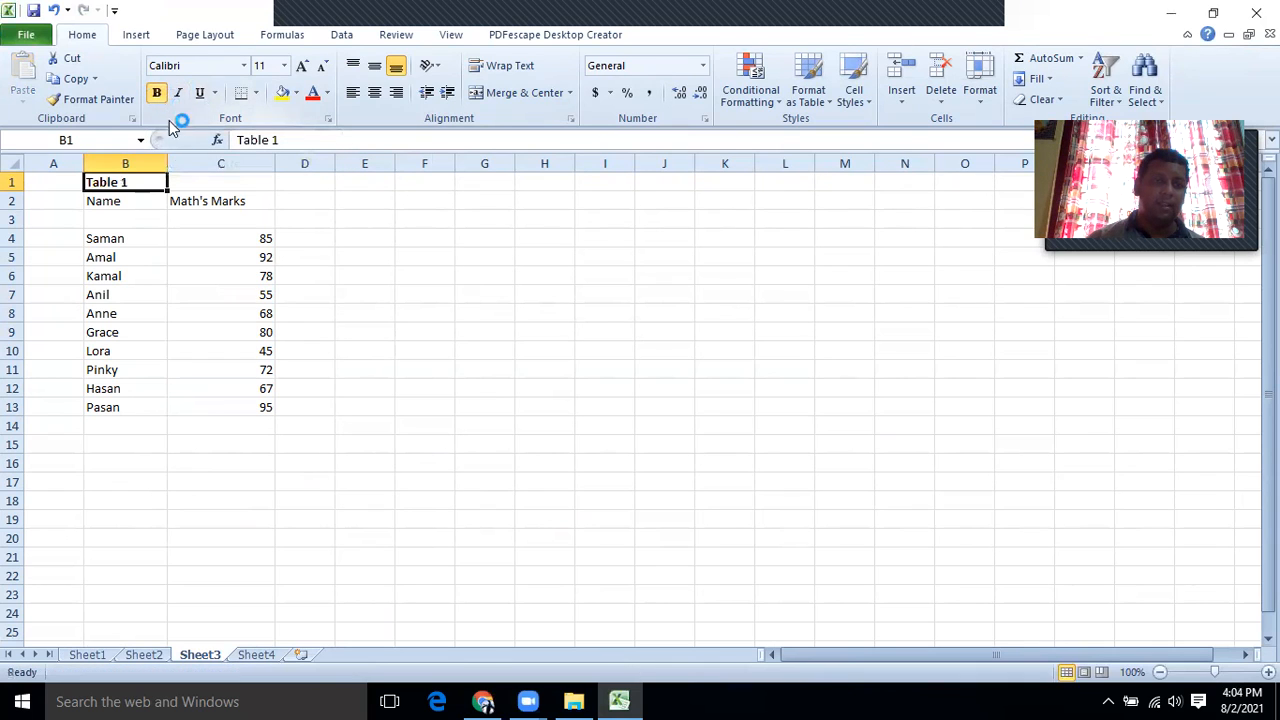
left_click(373, 96)
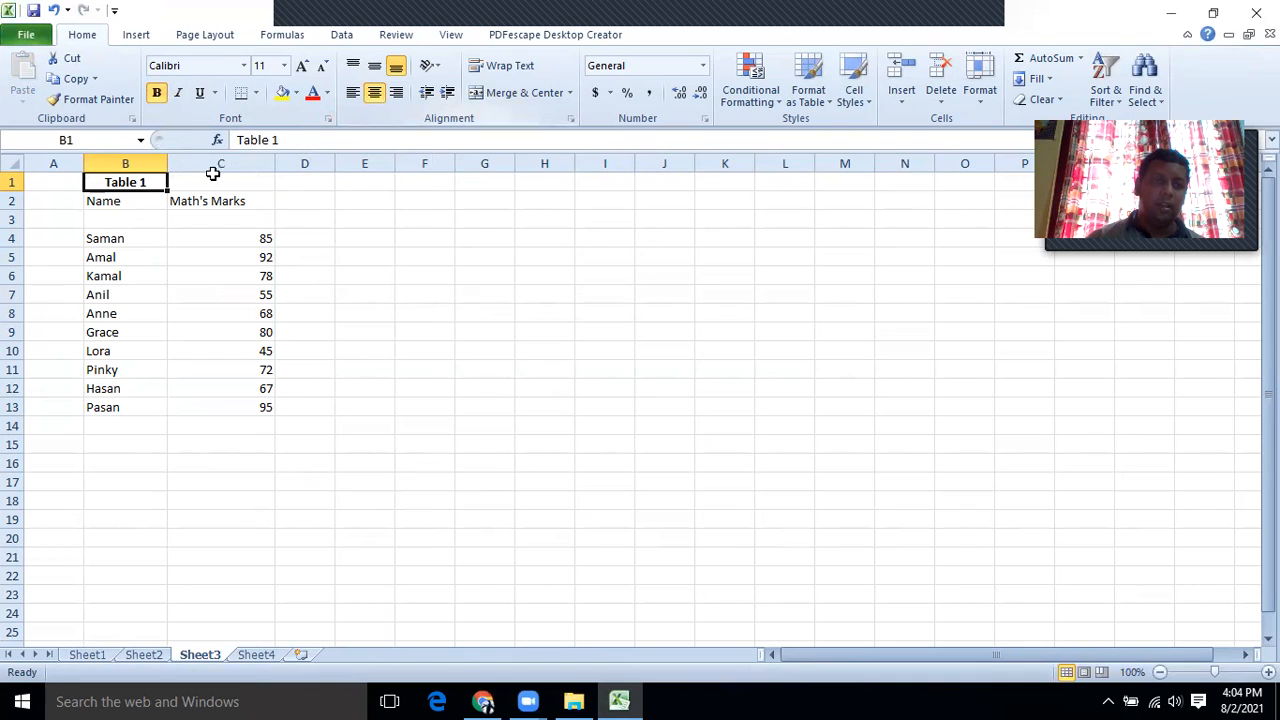
left_click(284, 66)
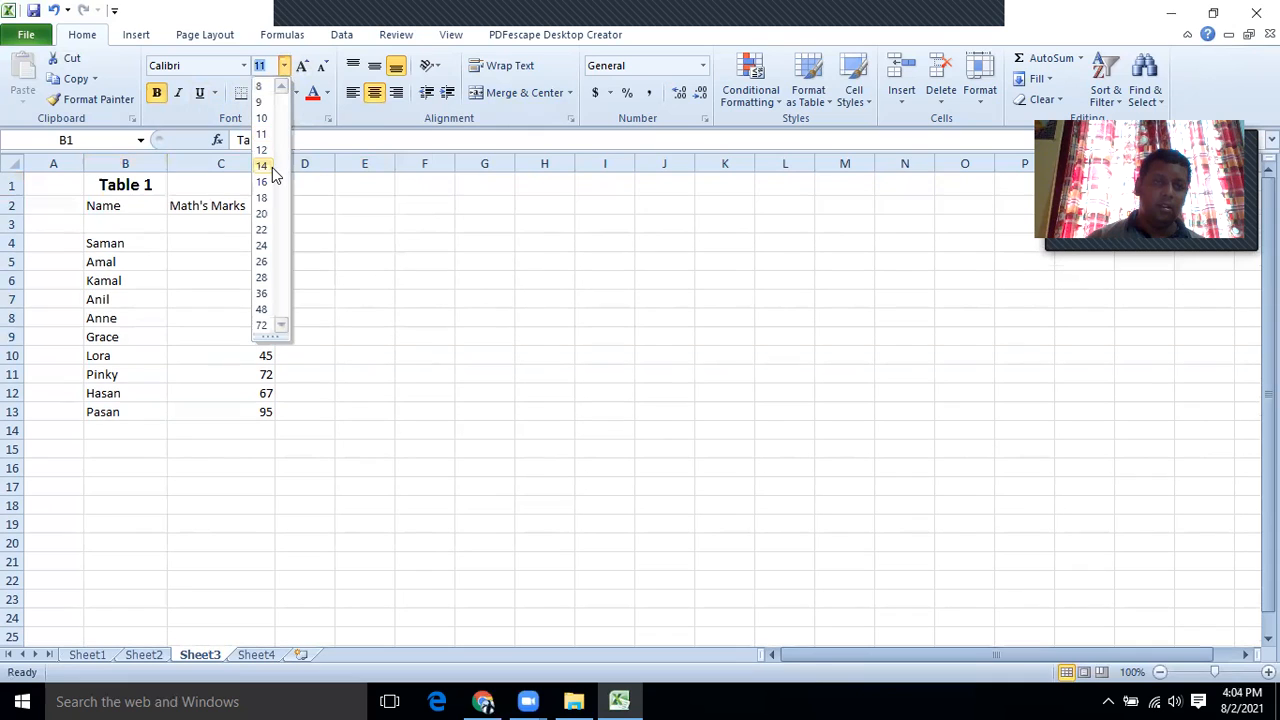
left_click(262, 166)
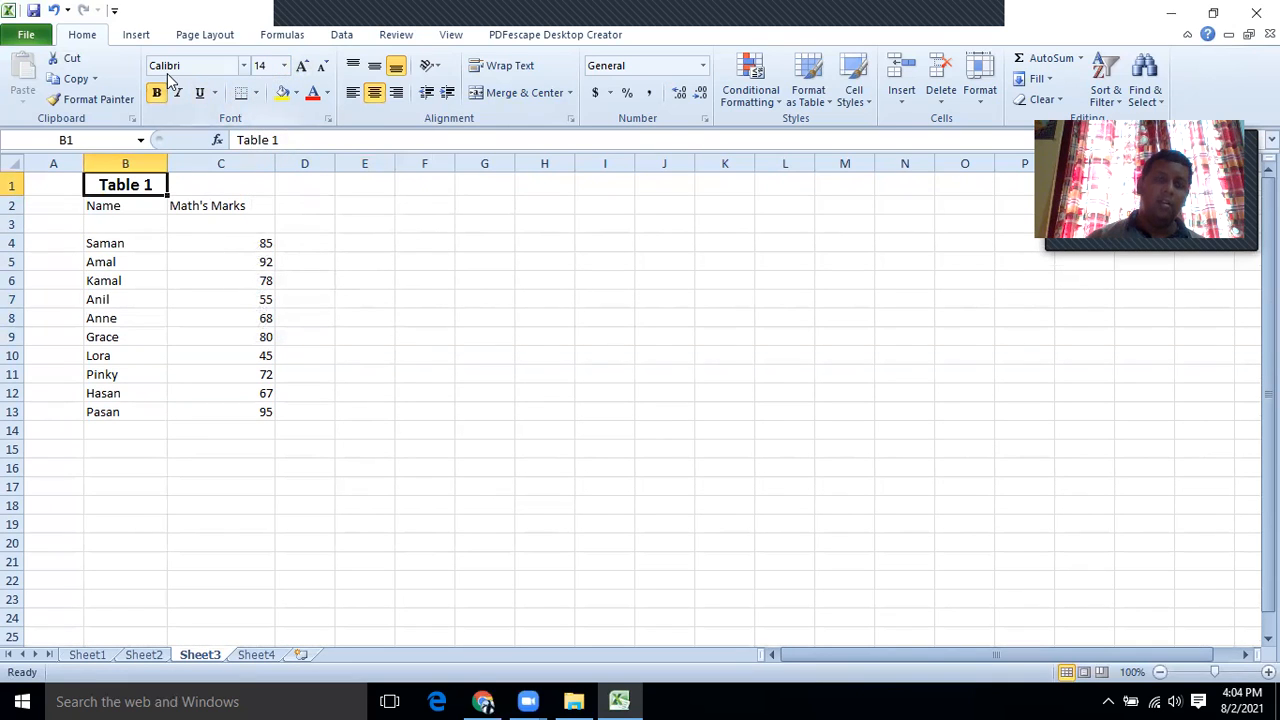
left_click(245, 68)
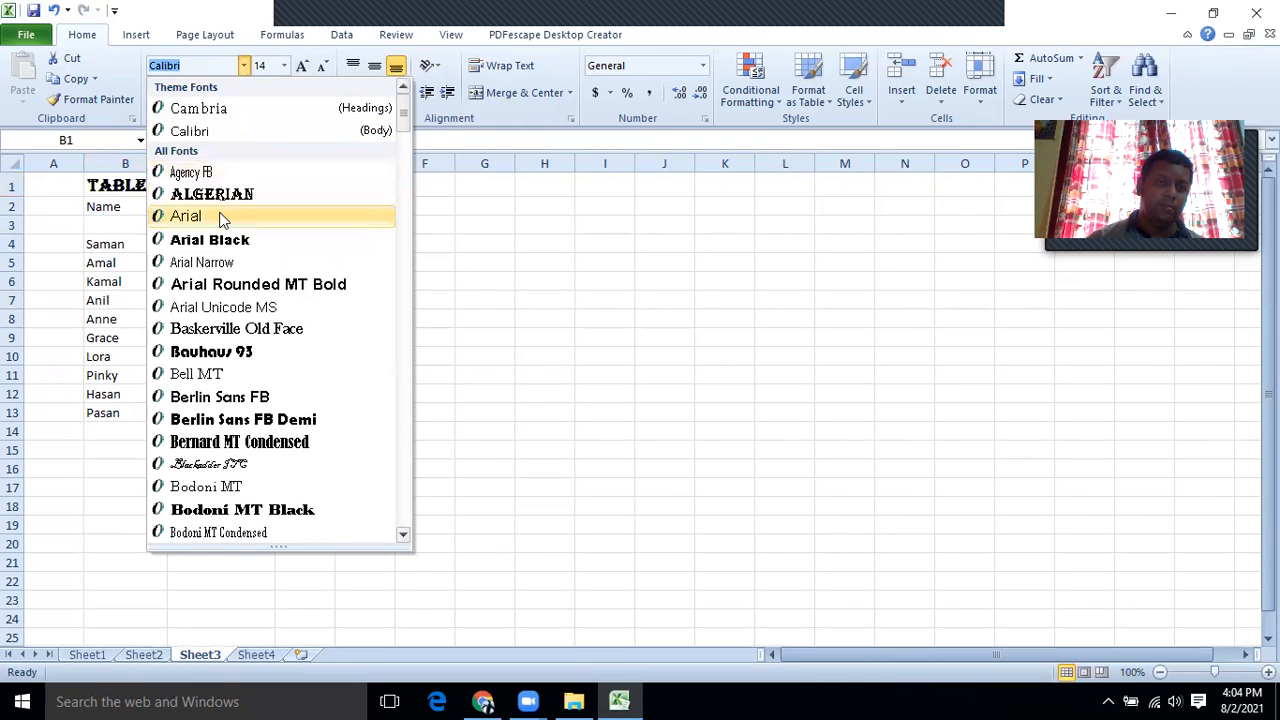
left_click(219, 246)
left_click(426, 263)
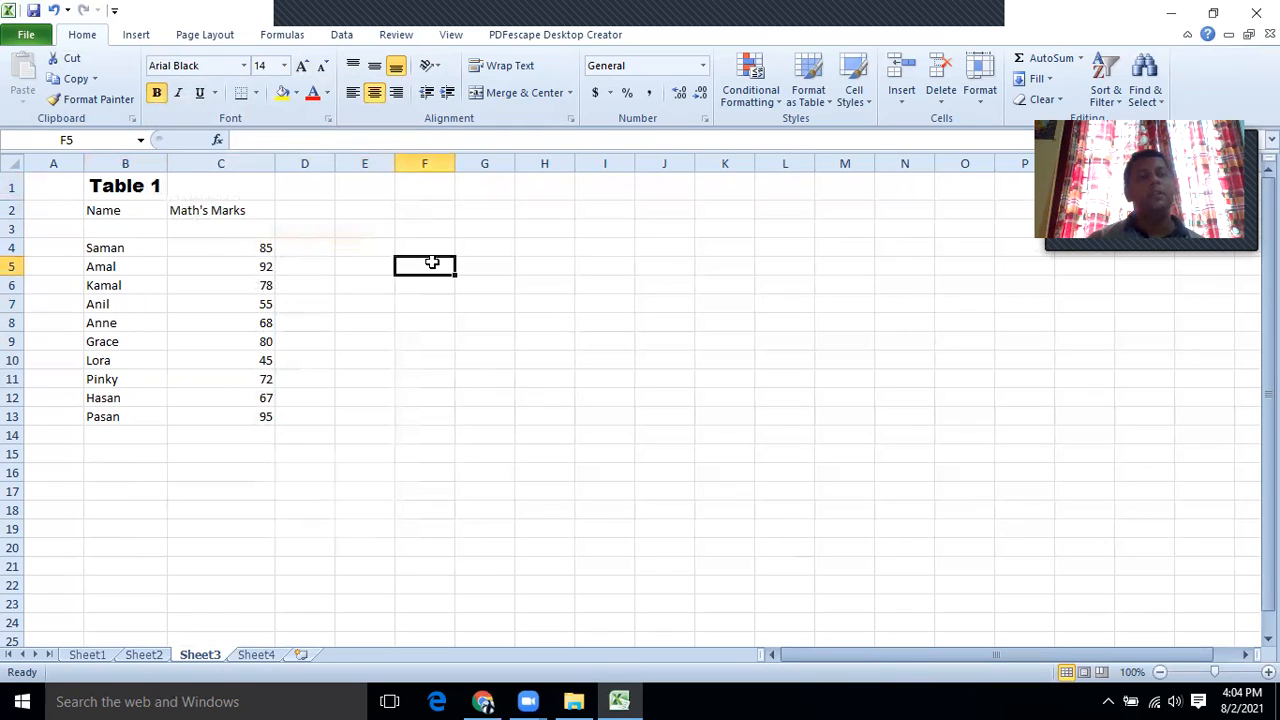
left_click(167, 162)
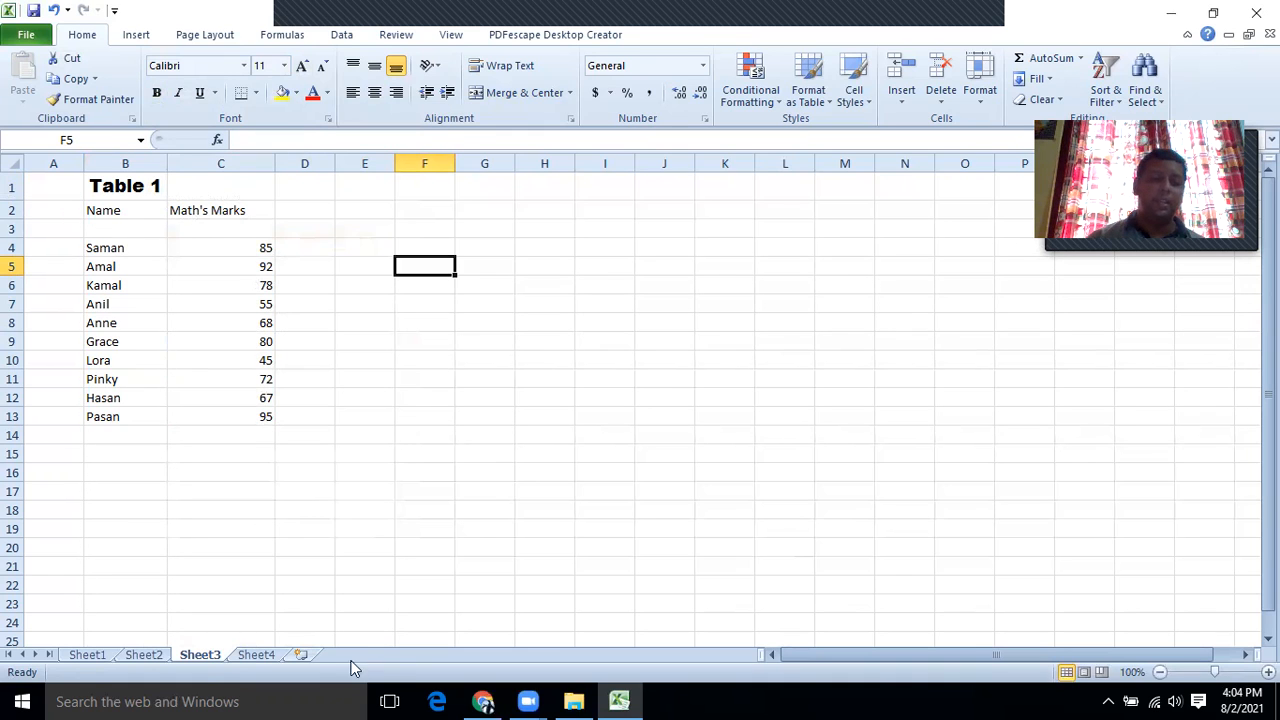
Recheck the formatting instructions on Sheet1, and make the student names in B4:B13 of Sheet3 green and italic.
left_click(87, 655)
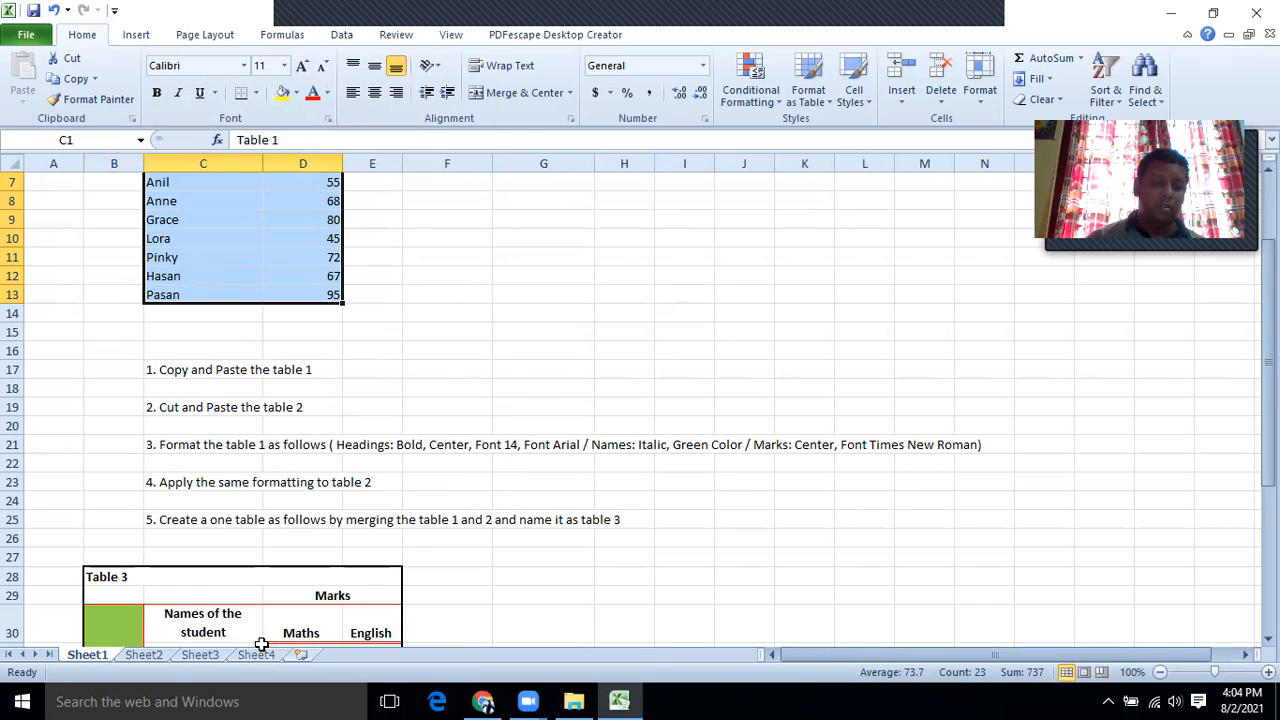
left_click(200, 655)
left_click_drag(114, 247, 100, 410)
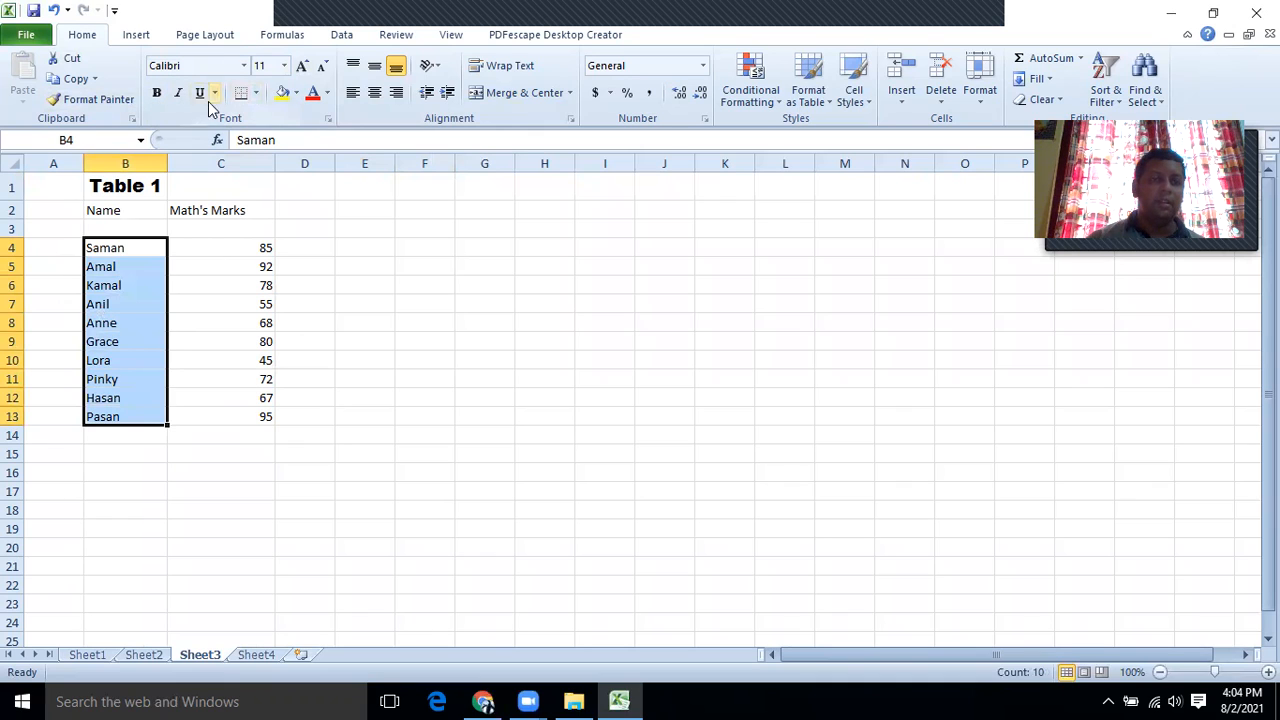
left_click(327, 97)
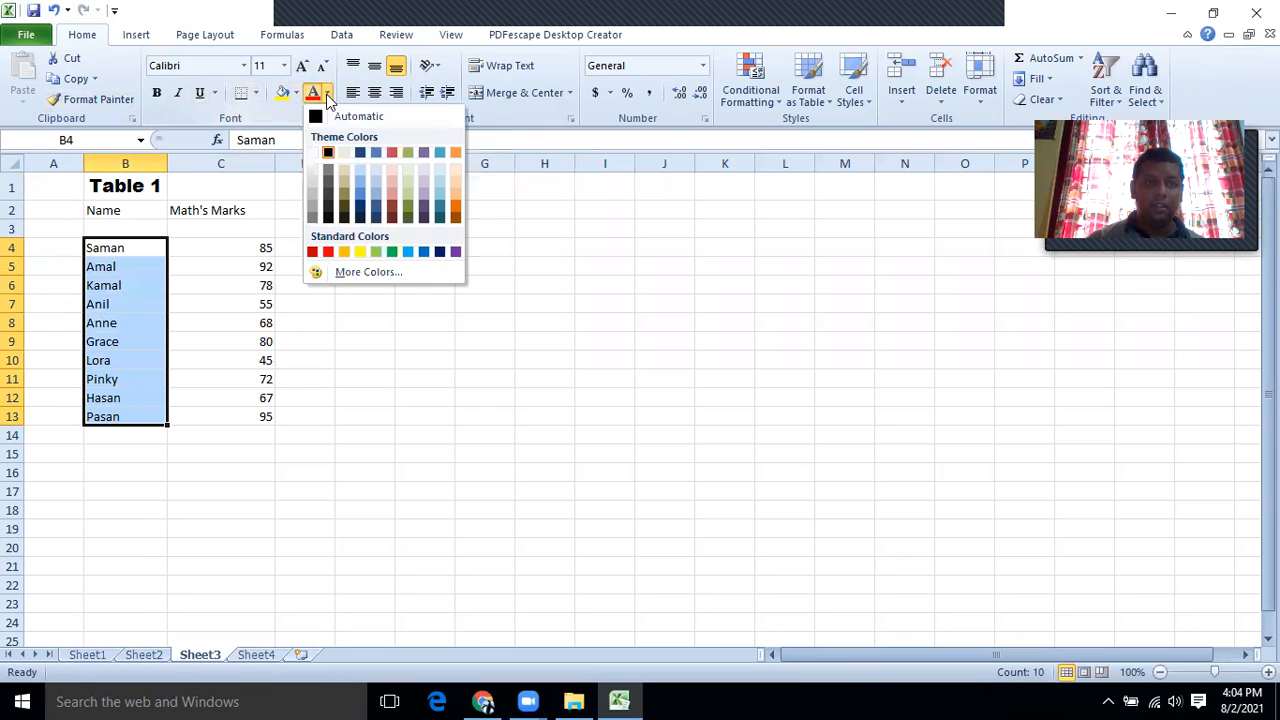
left_click(391, 251)
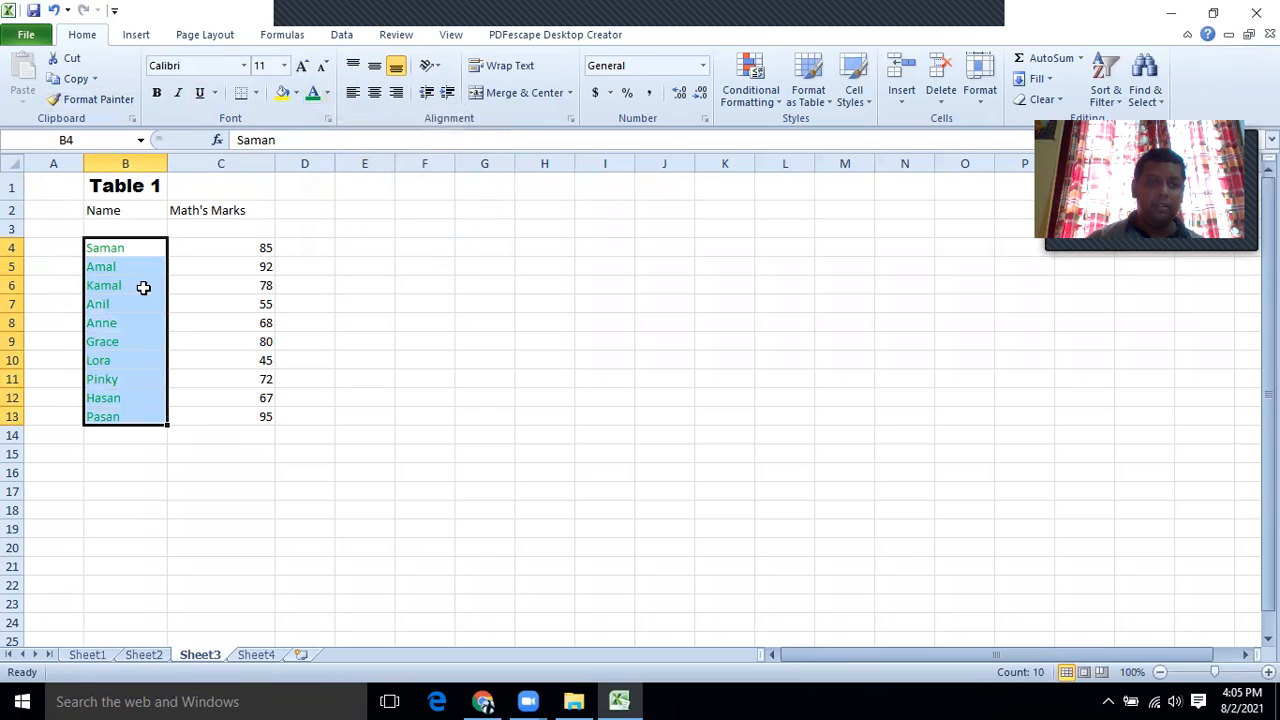
left_click(180, 100)
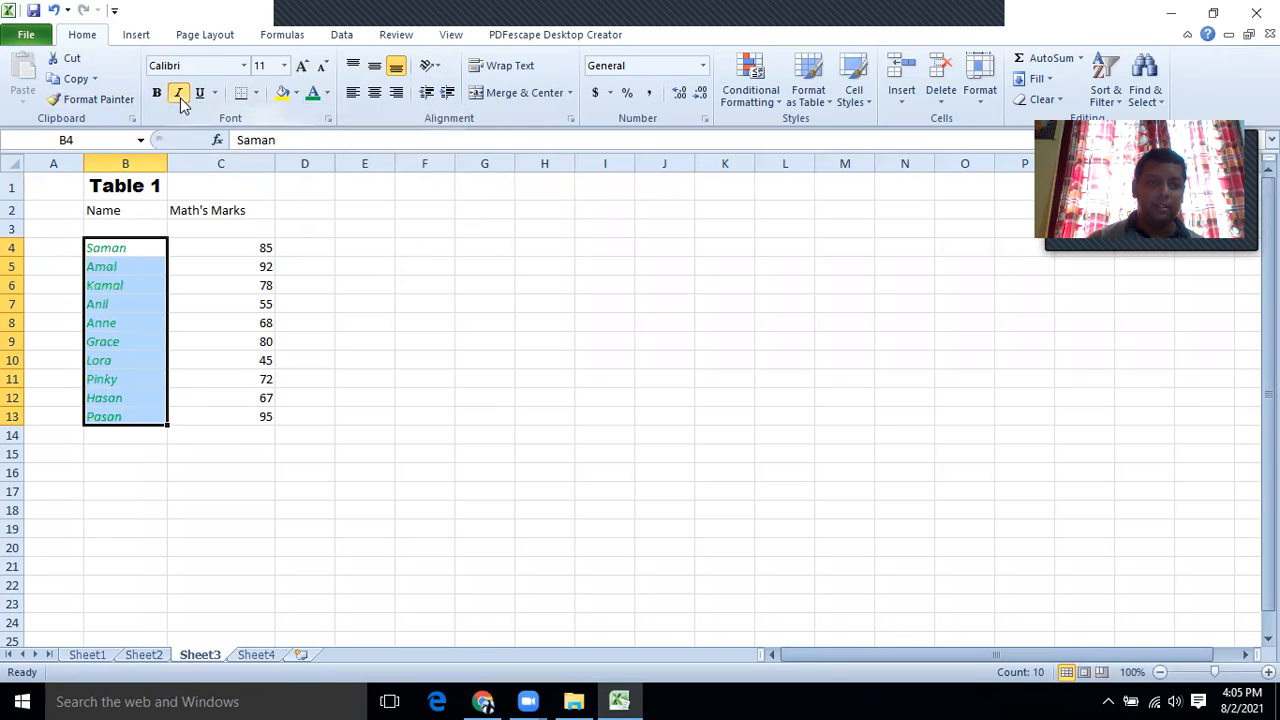
Recheck the marks formatting instructions on Sheet1, and center the marks in C4:C13 of Sheet3 in the Times New Roman font.
left_click(486, 452)
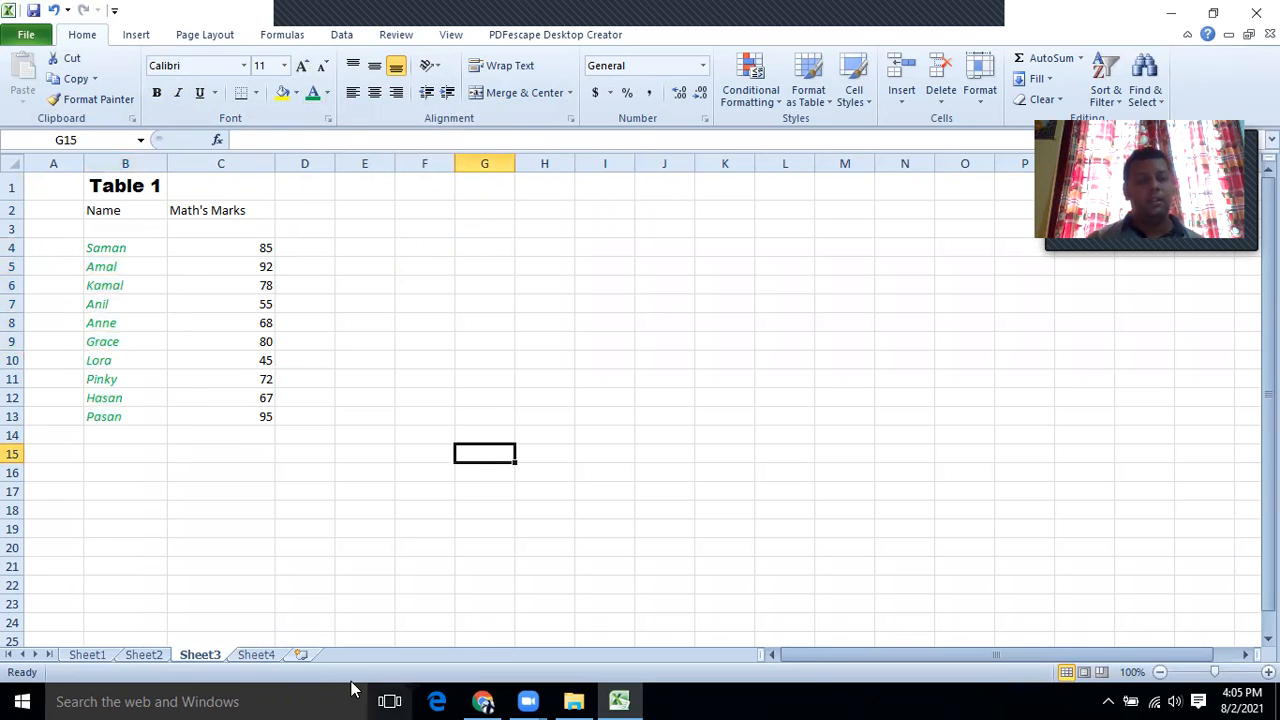
left_click(98, 656)
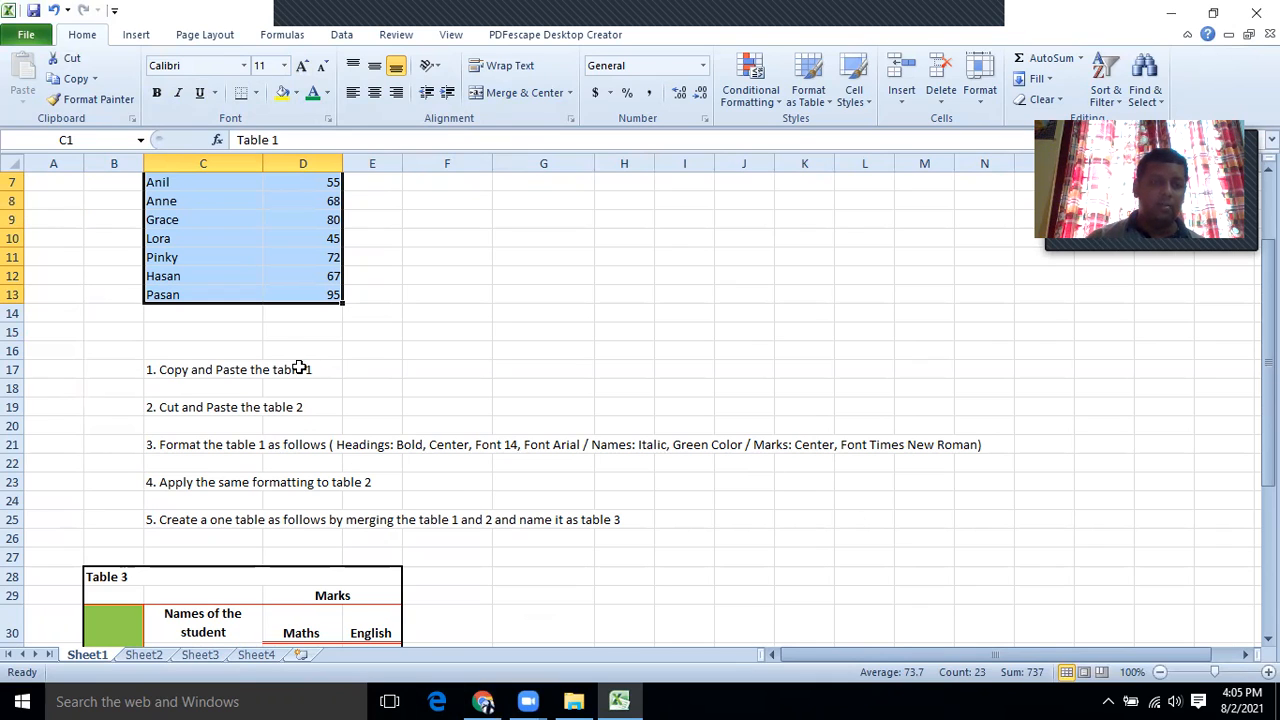
left_click(222, 656)
left_click(226, 247)
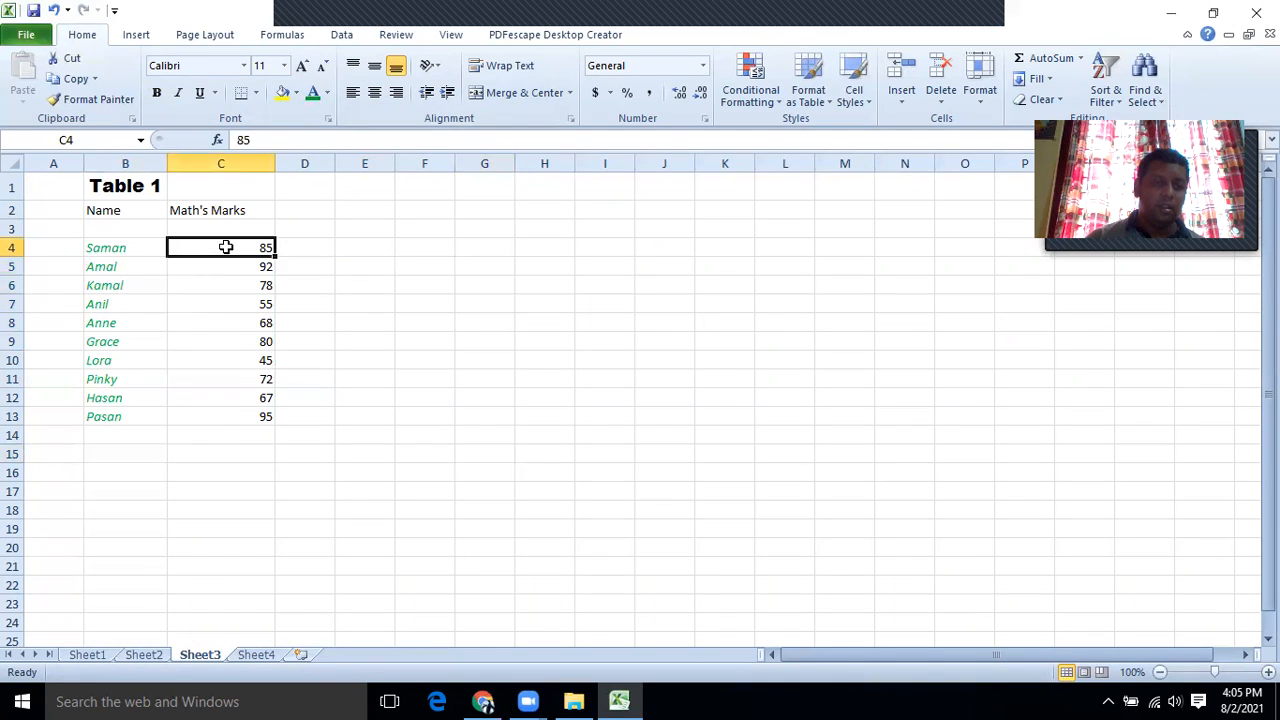
left_click_drag(226, 256, 226, 414)
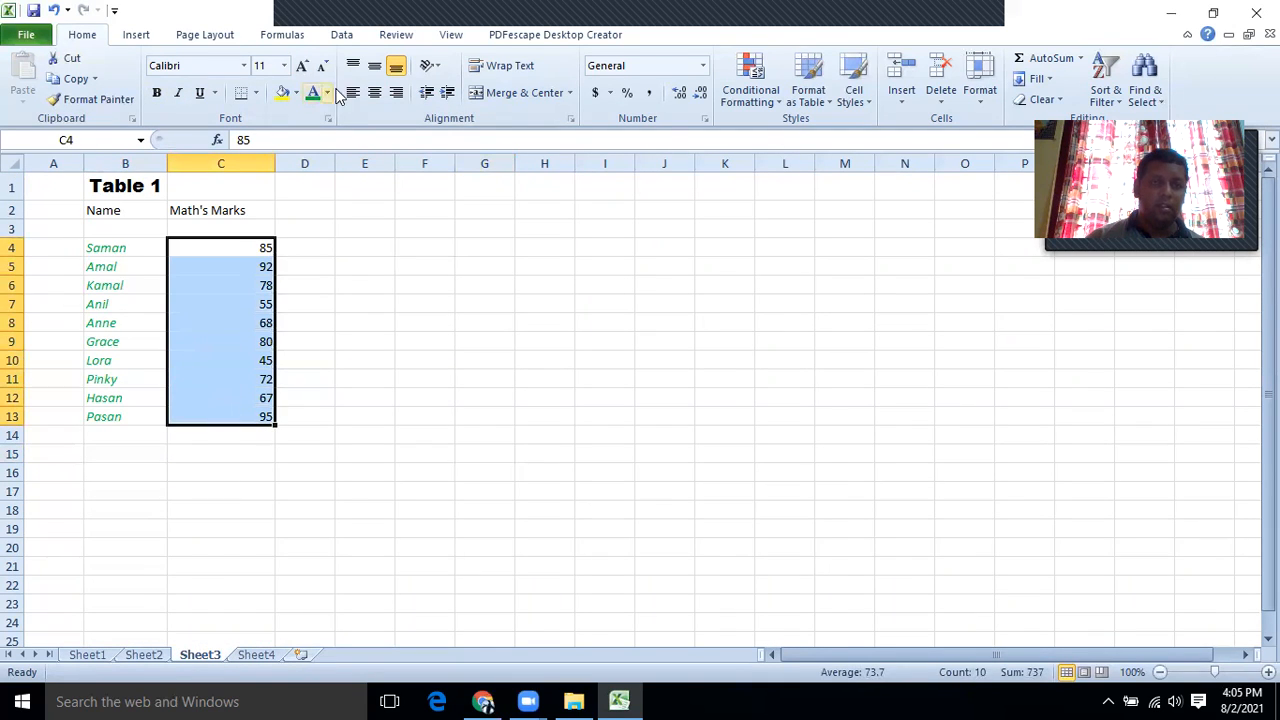
left_click(376, 93)
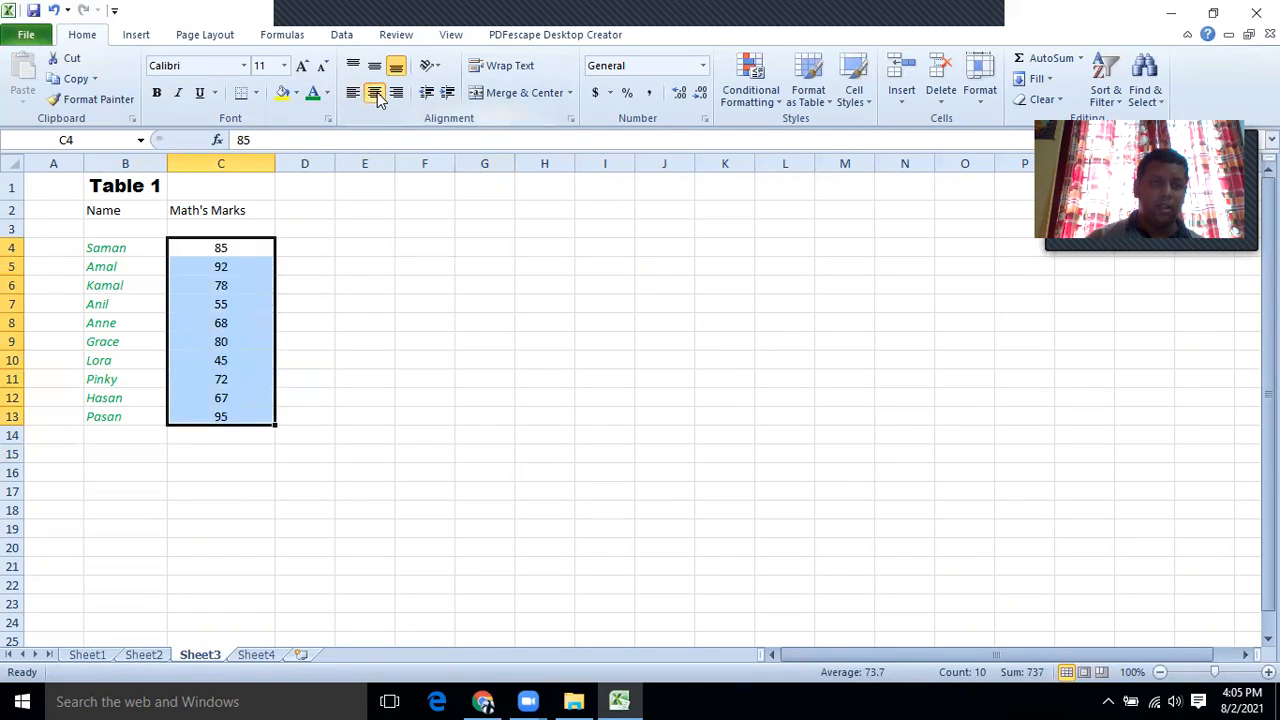
left_click(243, 65)
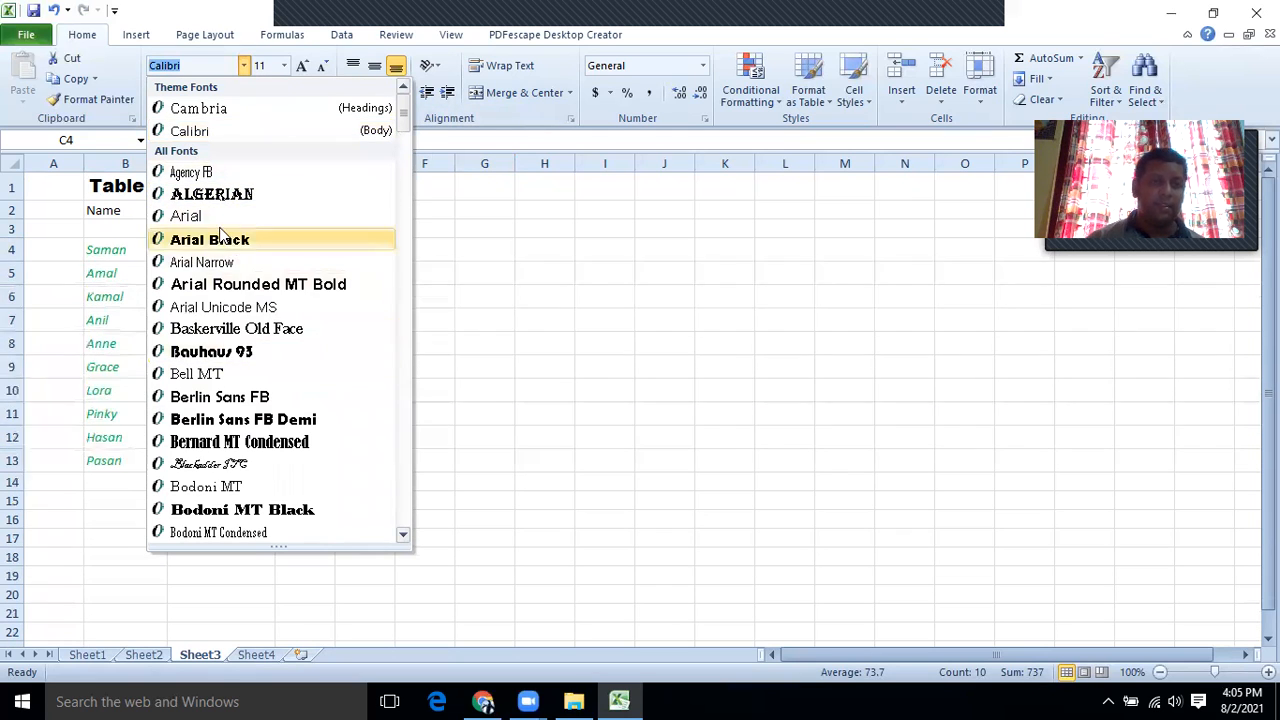
type("ti")
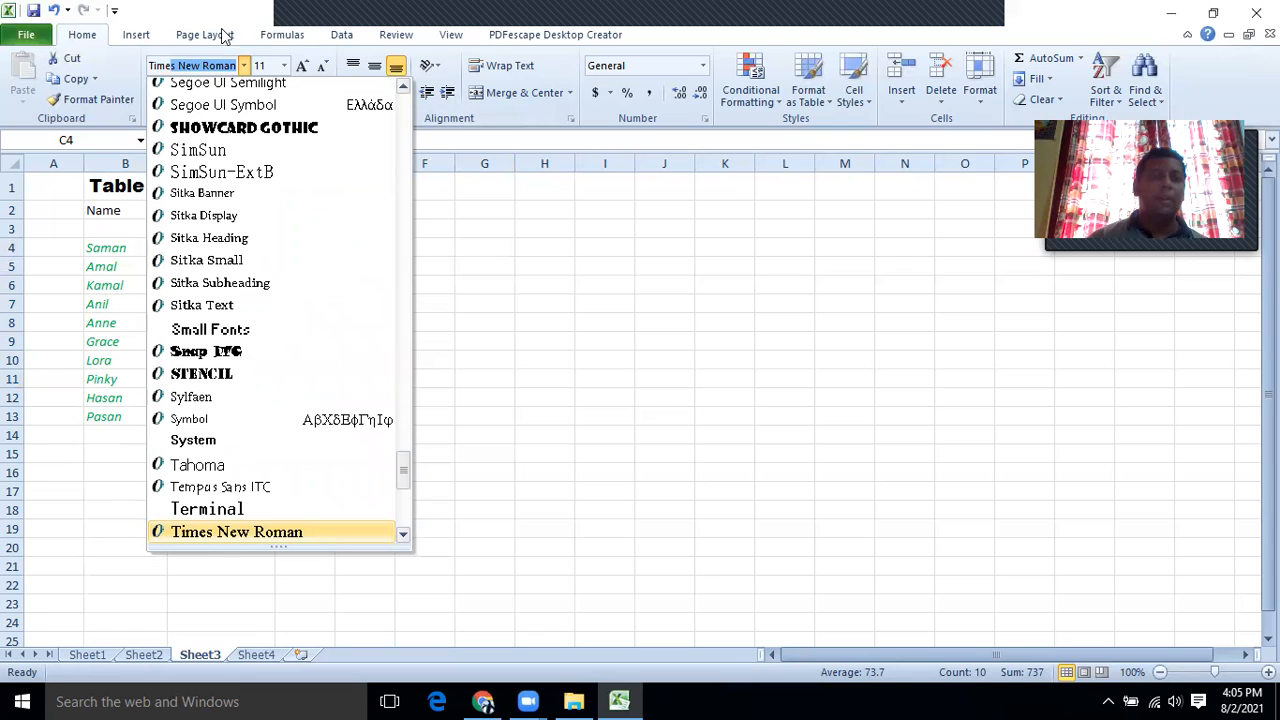
key("Return")
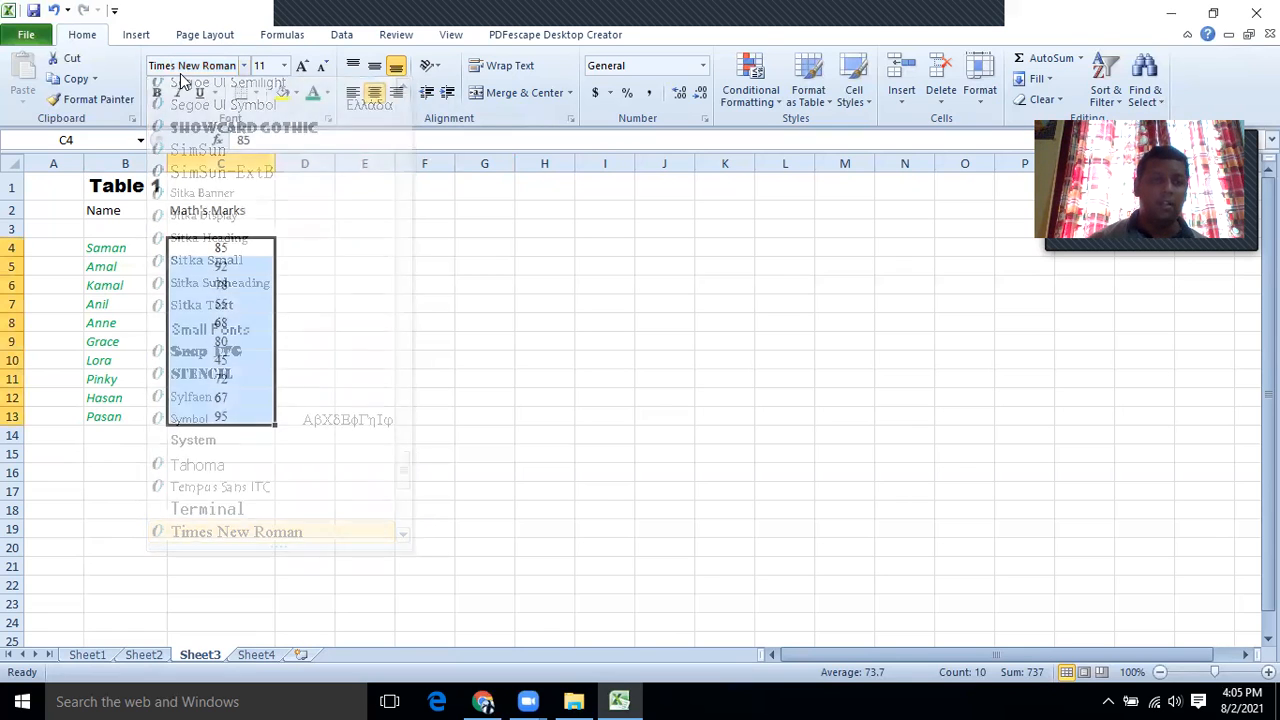
left_click(328, 360)
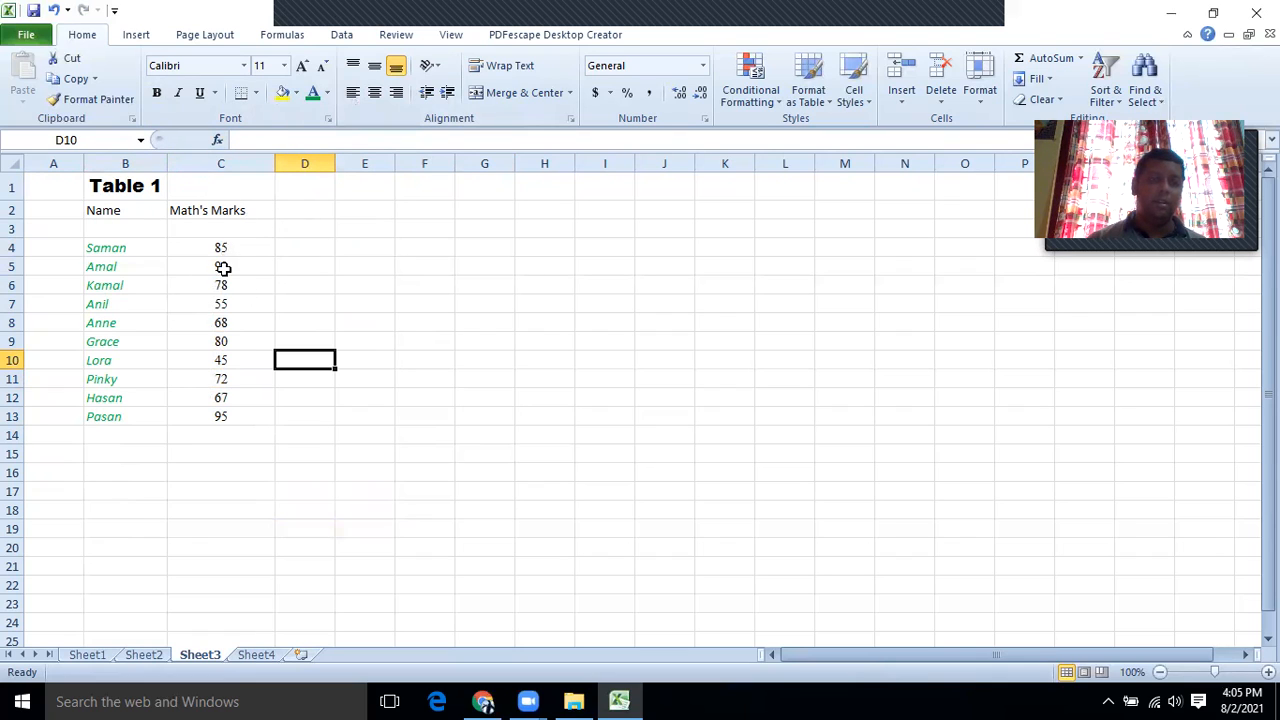
Try larger font sizes up to 16 on the "Name" heading in B2 and settle on size 12.
left_click(105, 217)
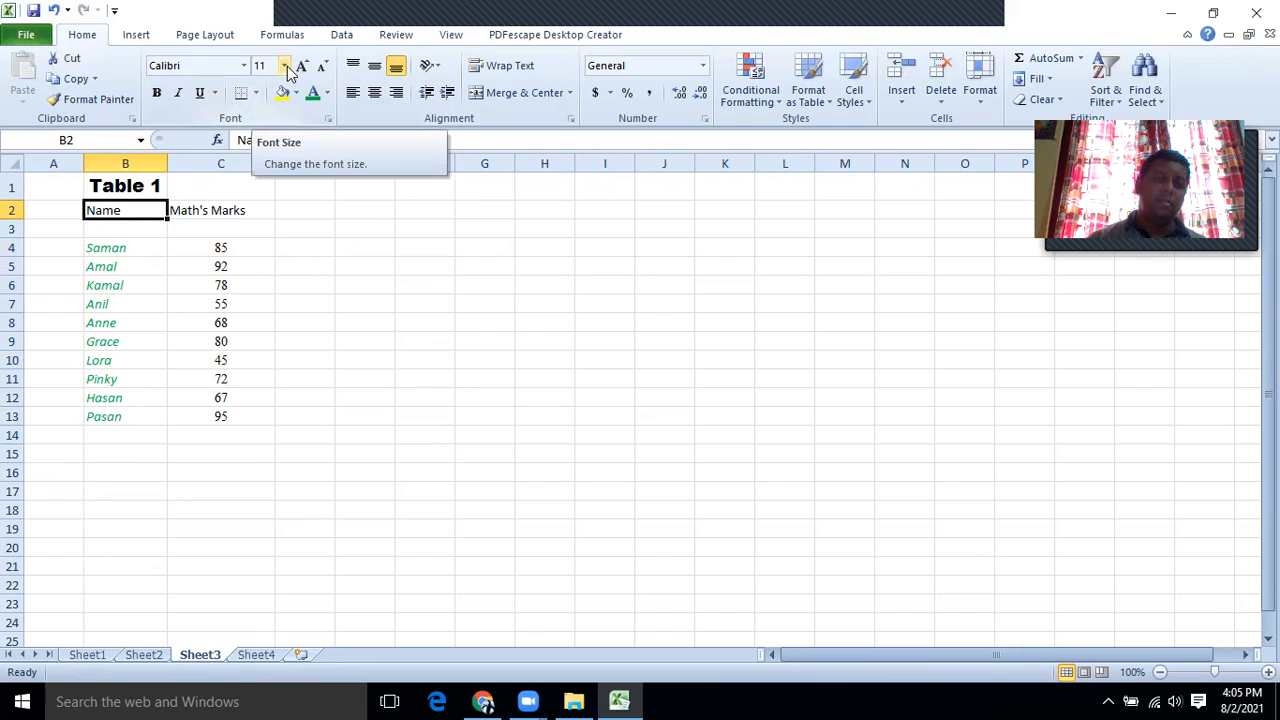
left_click(302, 68)
left_click(302, 68)
left_click(302, 68)
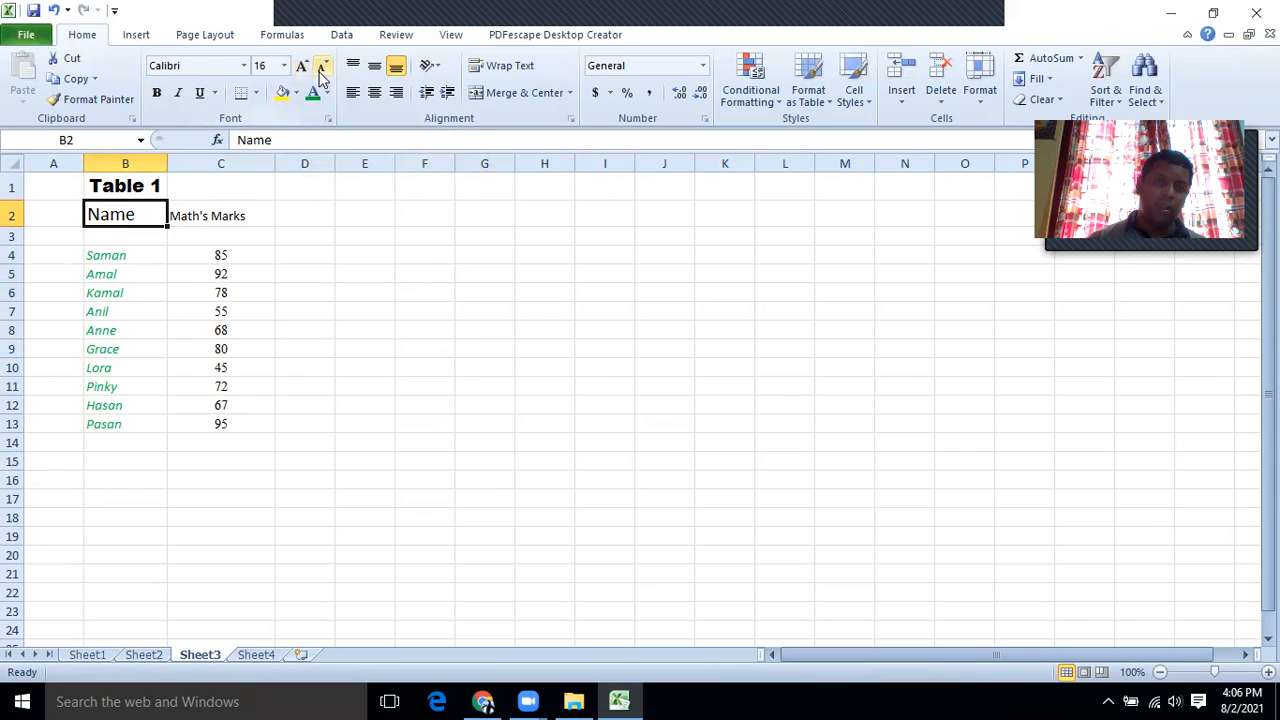
left_click(322, 66)
left_click(322, 66)
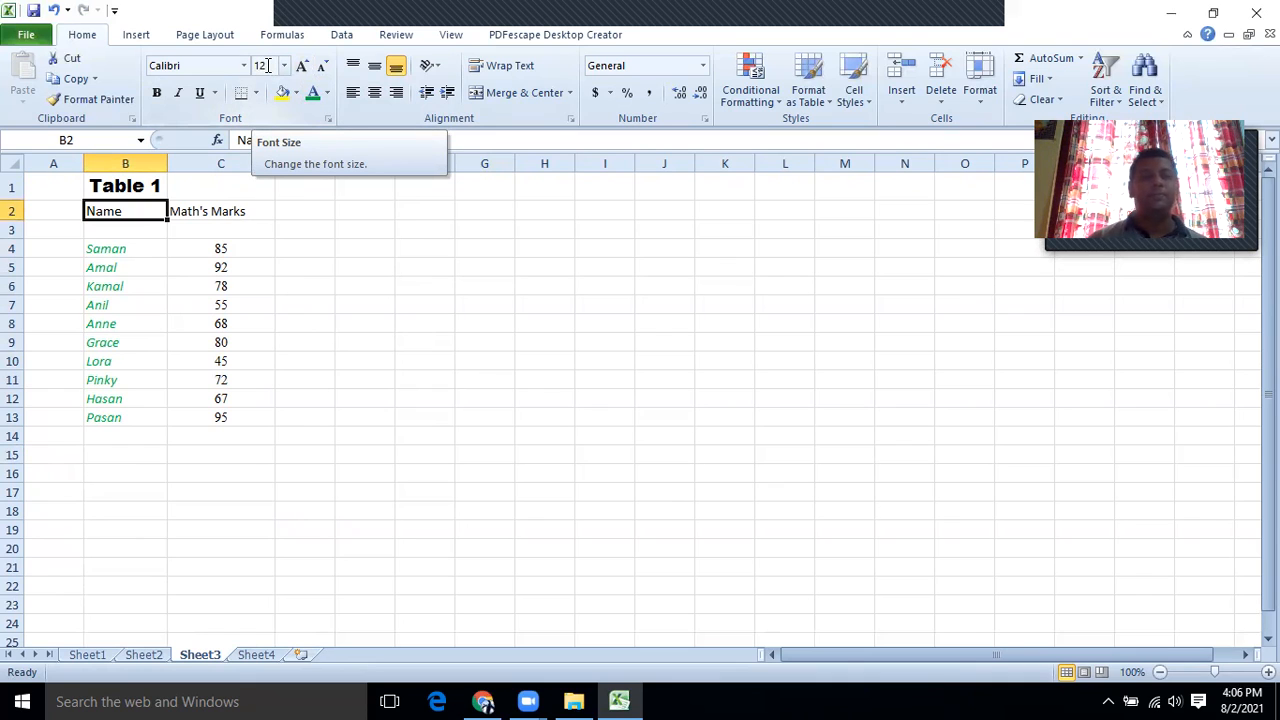
Review the task lists on Sheet2 and Sheet1 and return to Table 1 on Sheet3.
left_click(144, 656)
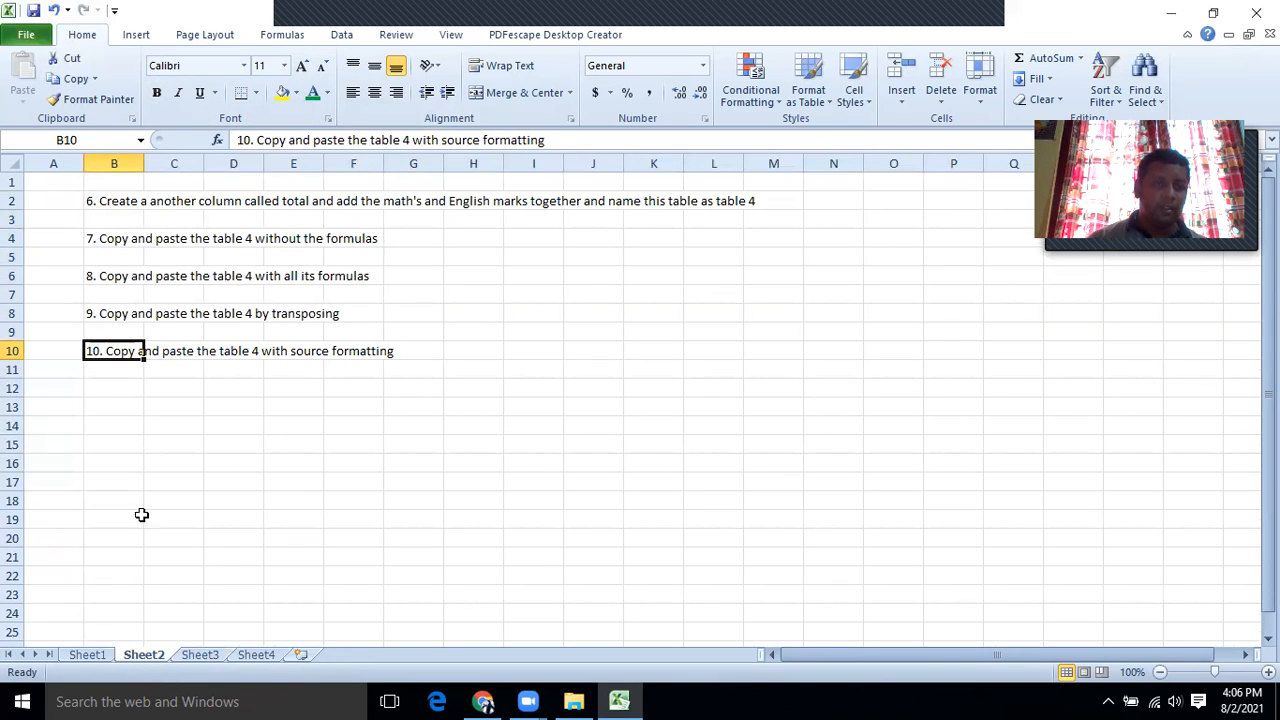
left_click(95, 658)
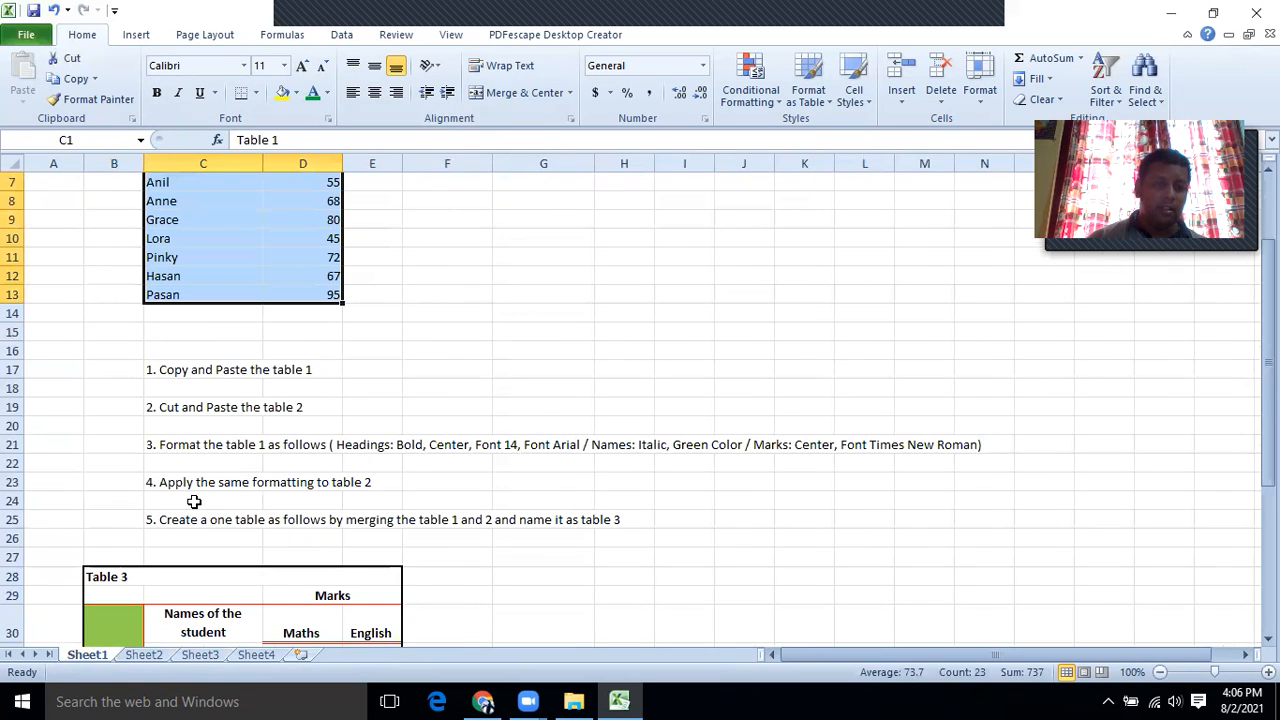
left_click(199, 658)
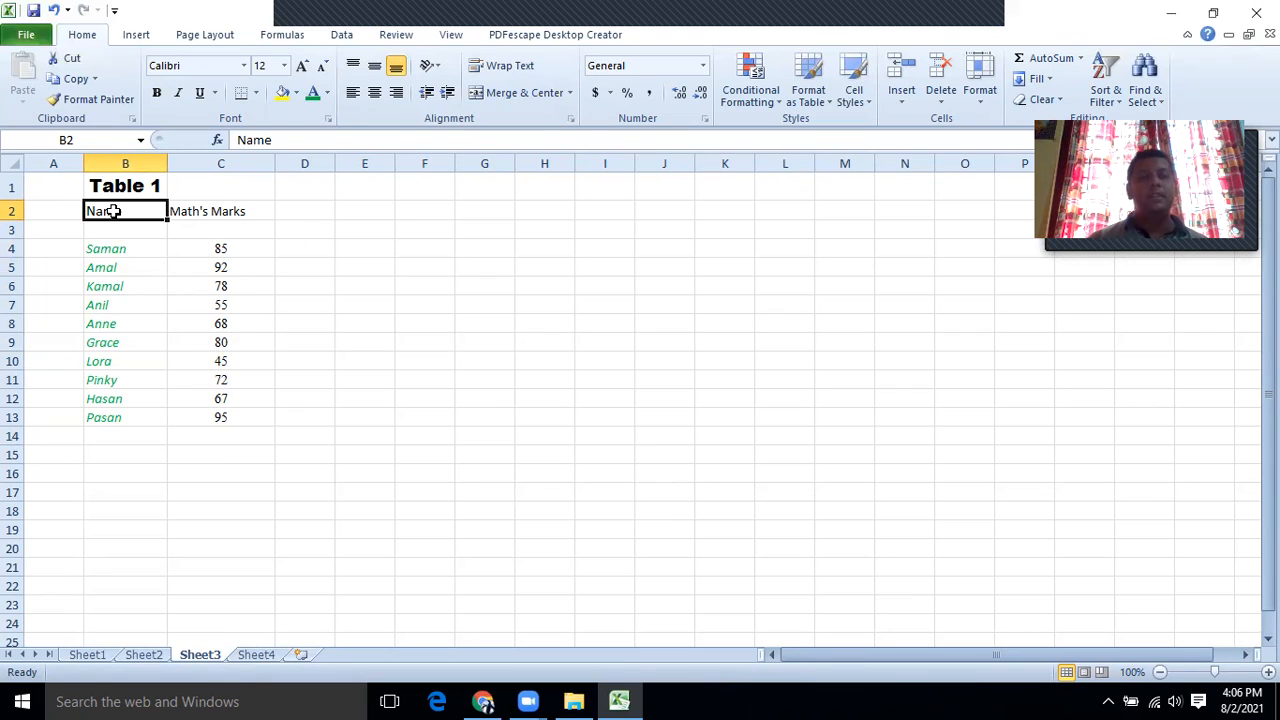
Try the Rotate Text Up and Angle Clockwise orientations on the "Name" heading in B2.
left_click(424, 68)
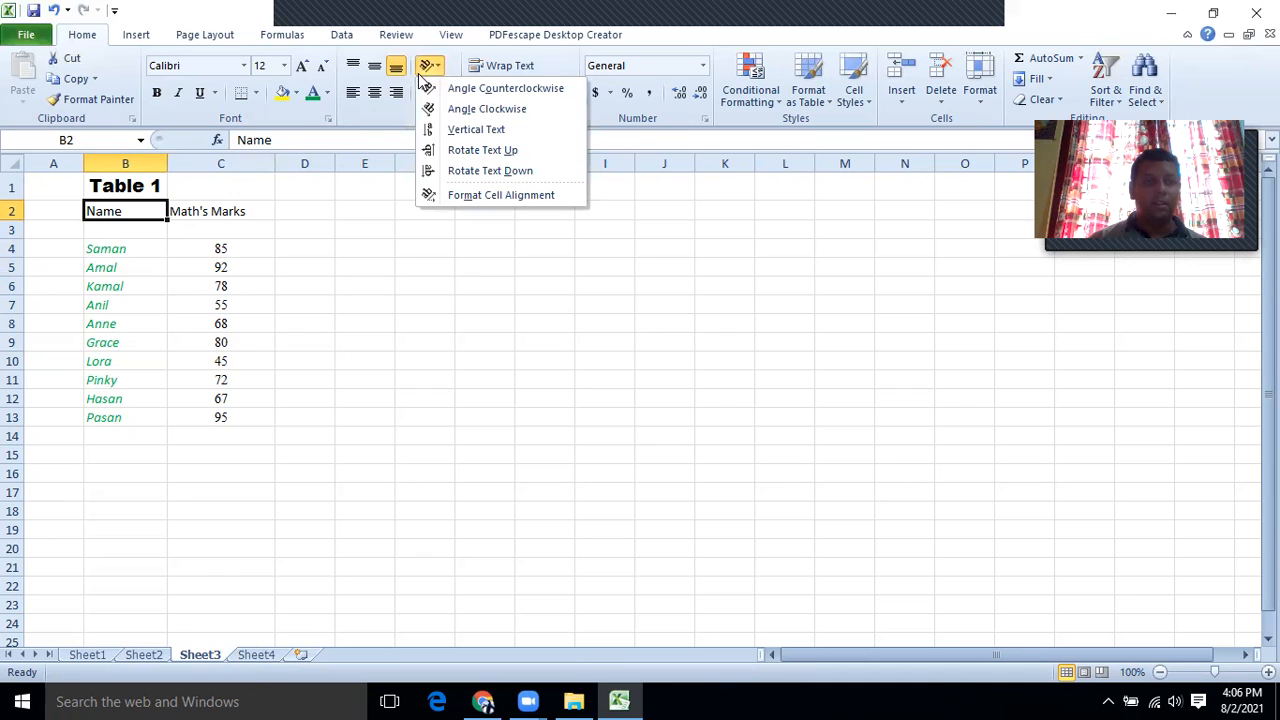
left_click(482, 150)
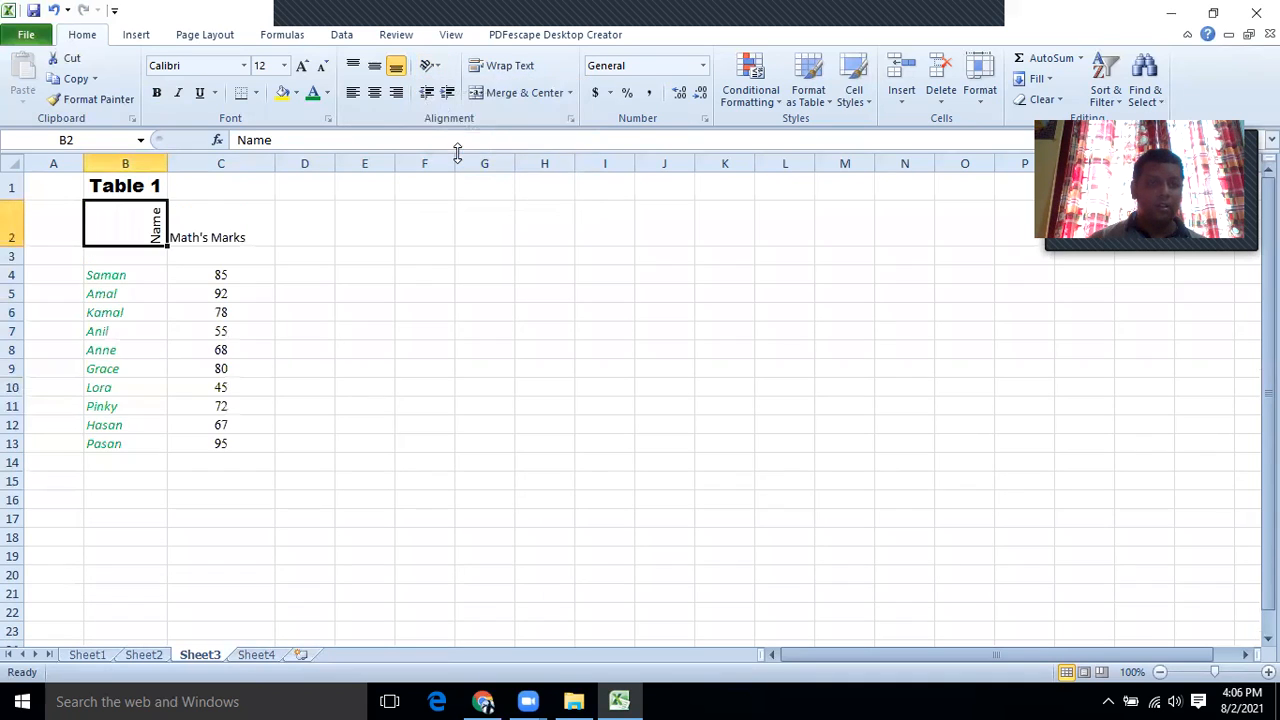
left_click(430, 66)
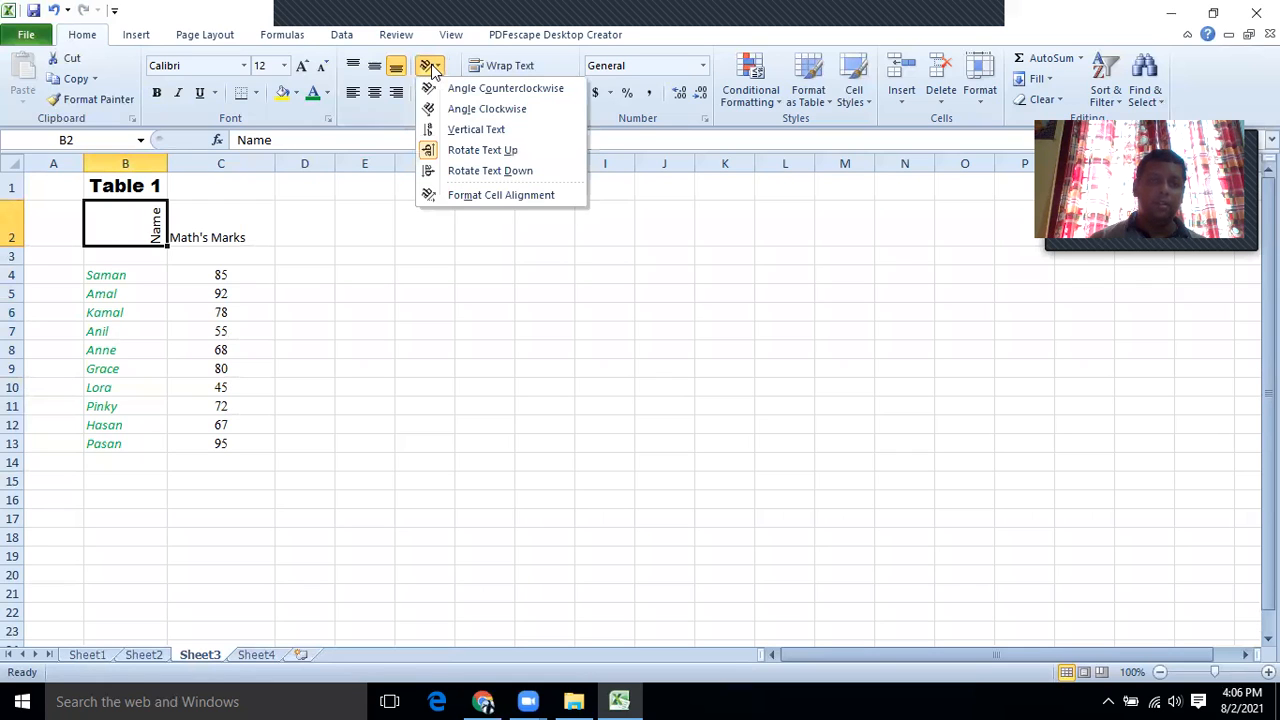
left_click(460, 110)
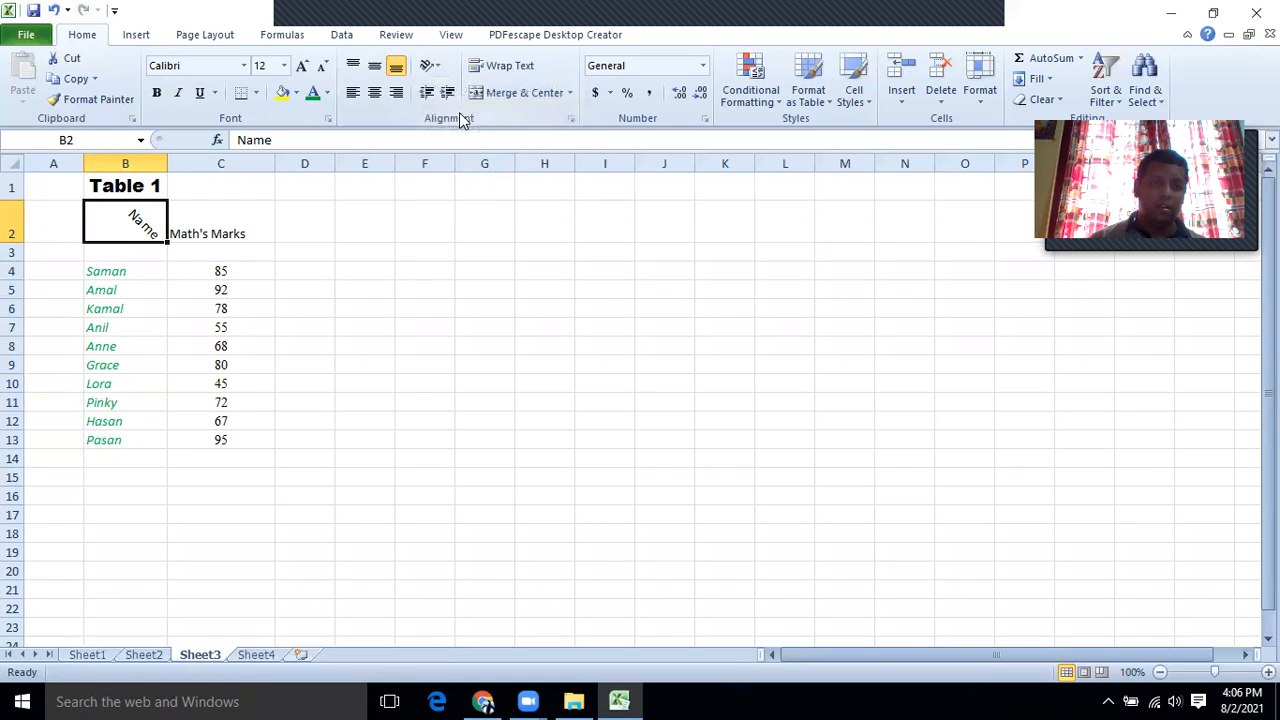
Set the text orientation of the "Name" heading in B2 to Angle Counterclockwise.
left_click(440, 68)
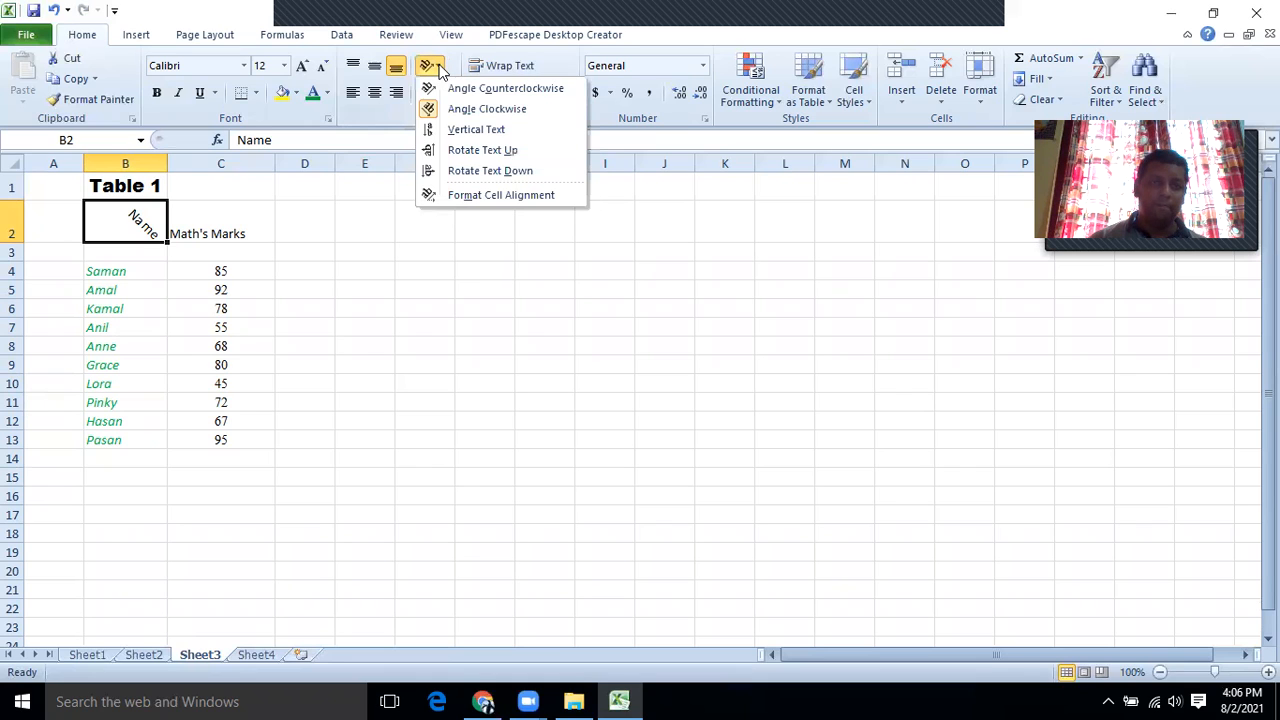
left_click(447, 92)
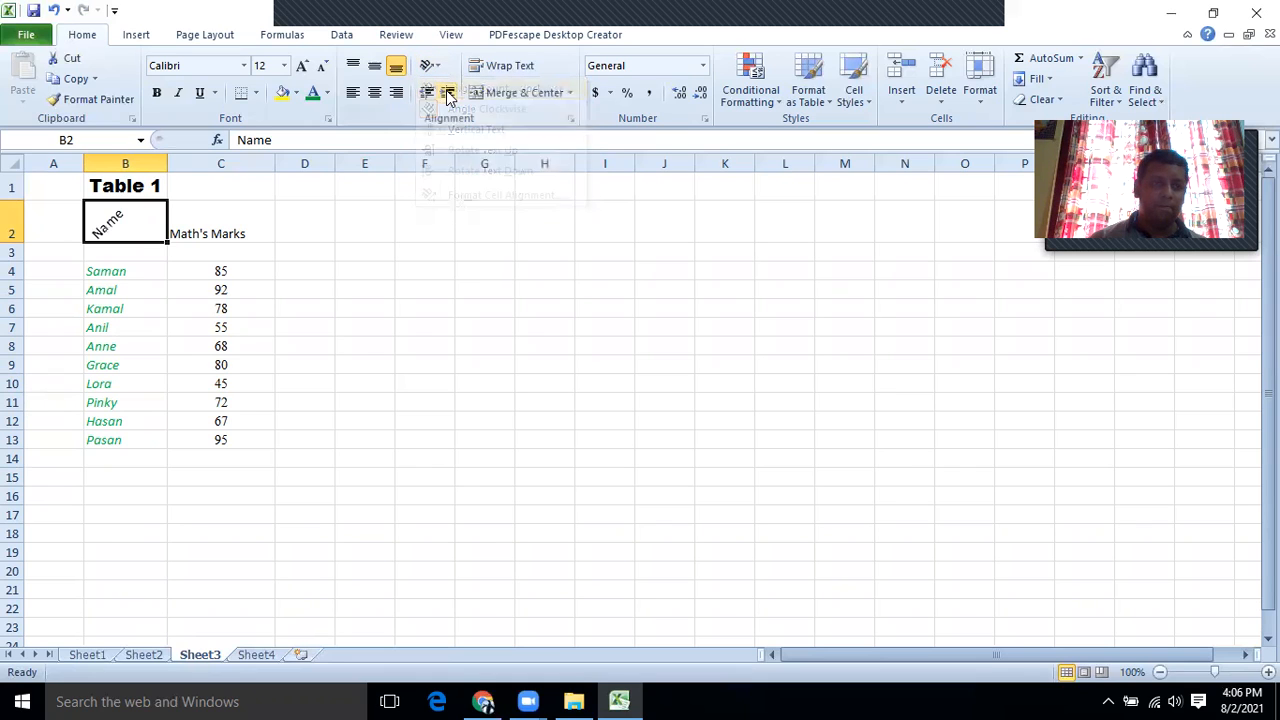
left_click(420, 284)
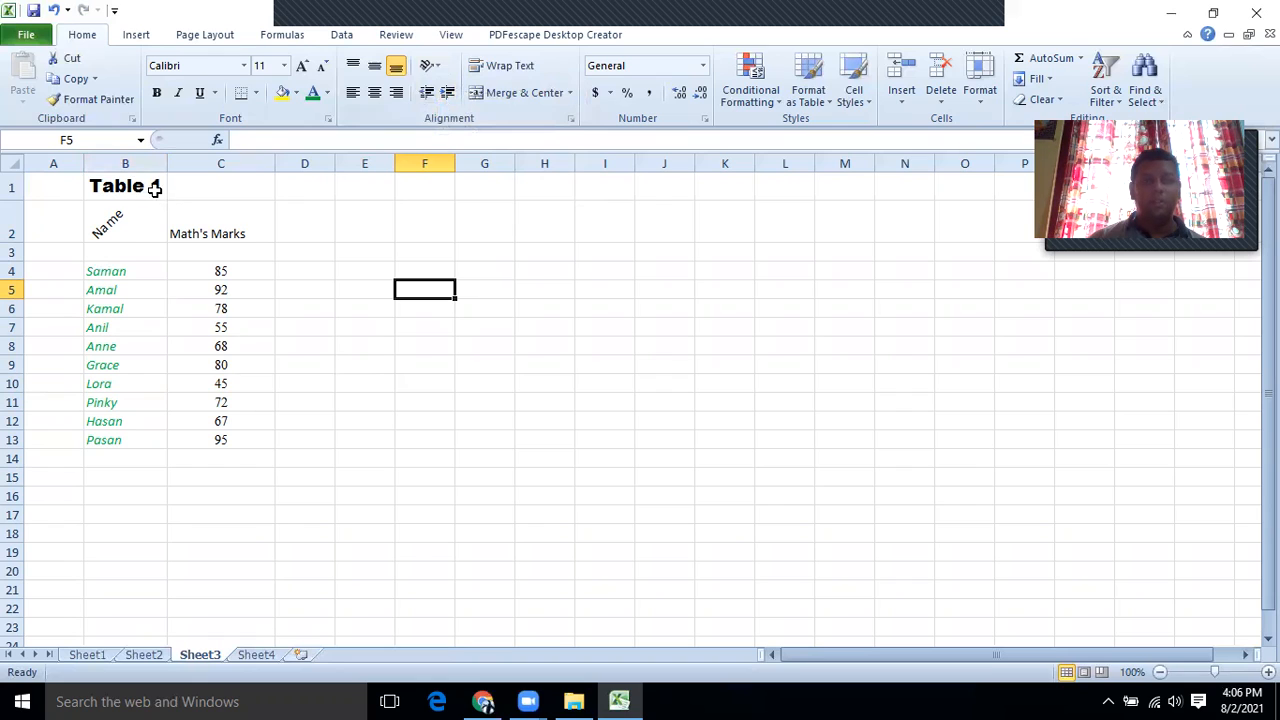
Merge and center the "Table 1" title across B1:C1.
left_click_drag(140, 188, 233, 188)
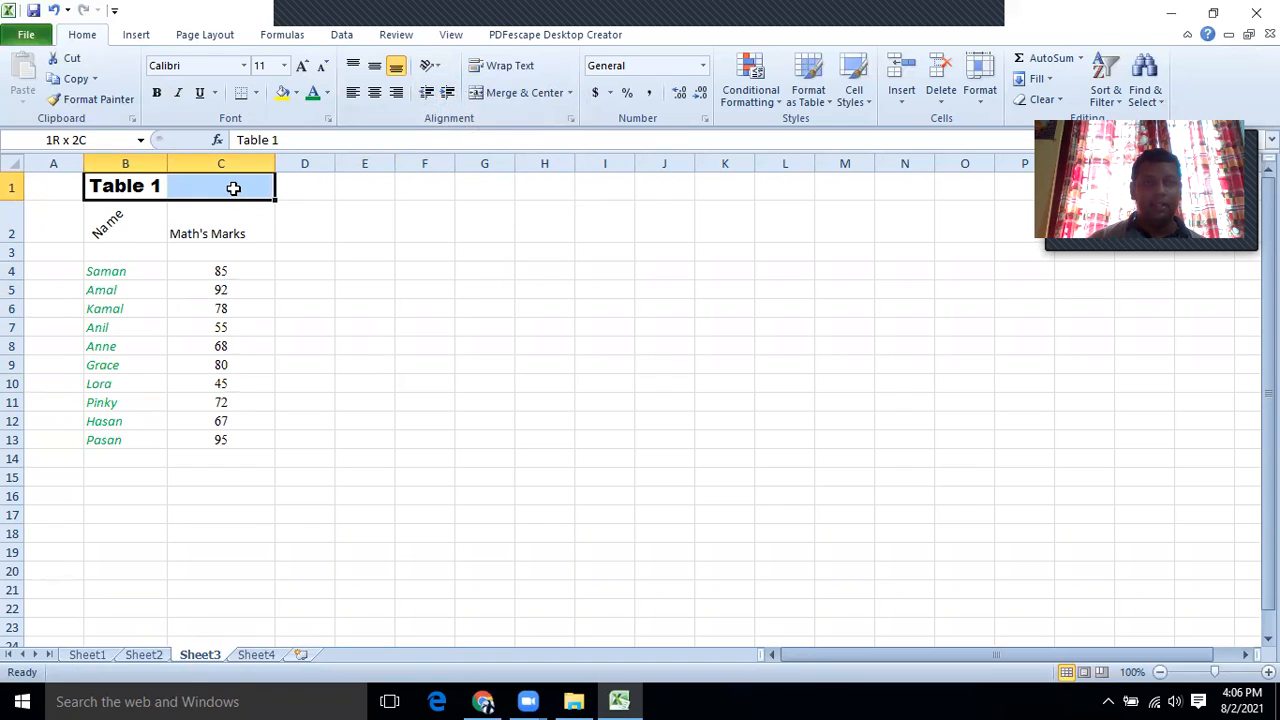
left_click_drag(233, 188, 233, 188)
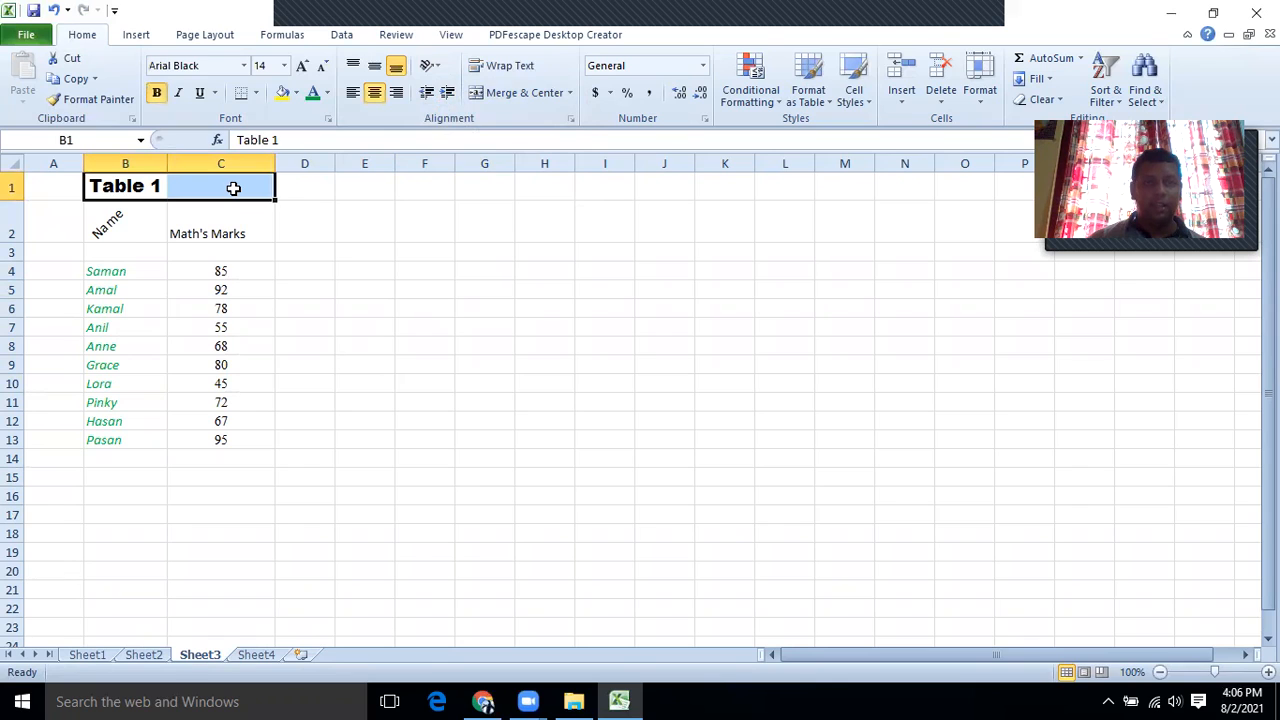
left_click(493, 99)
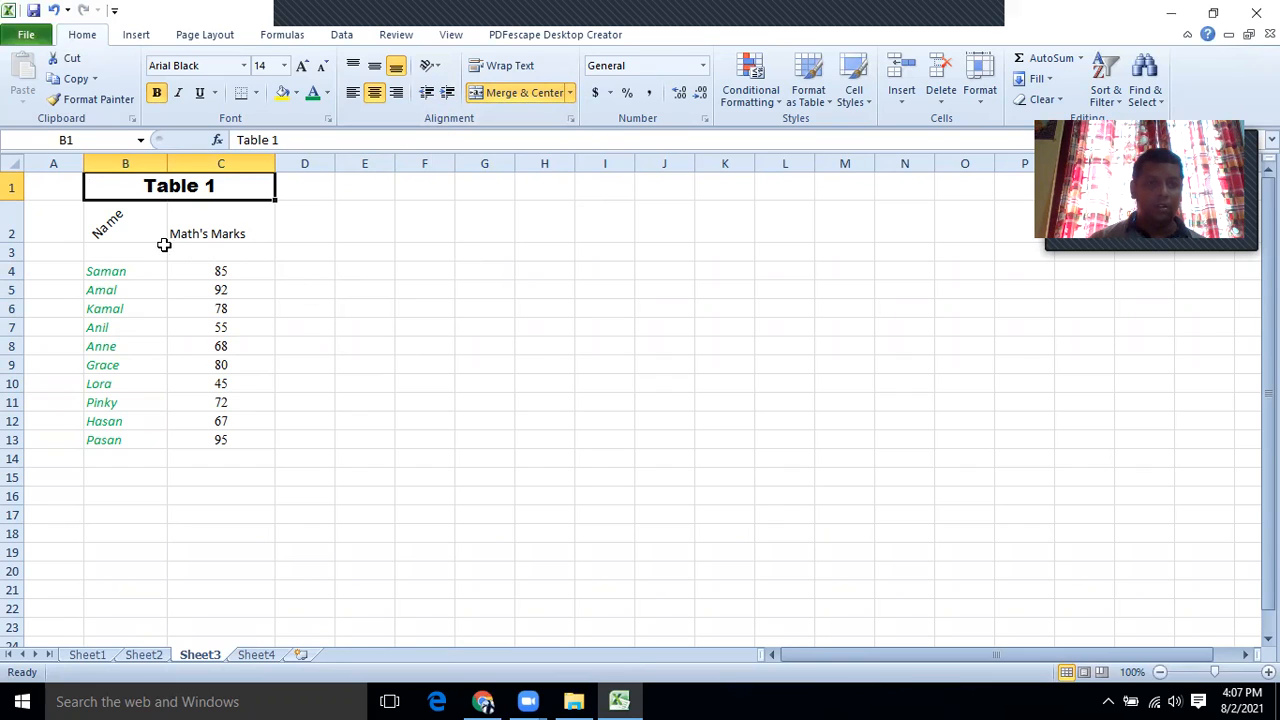
left_click(258, 306)
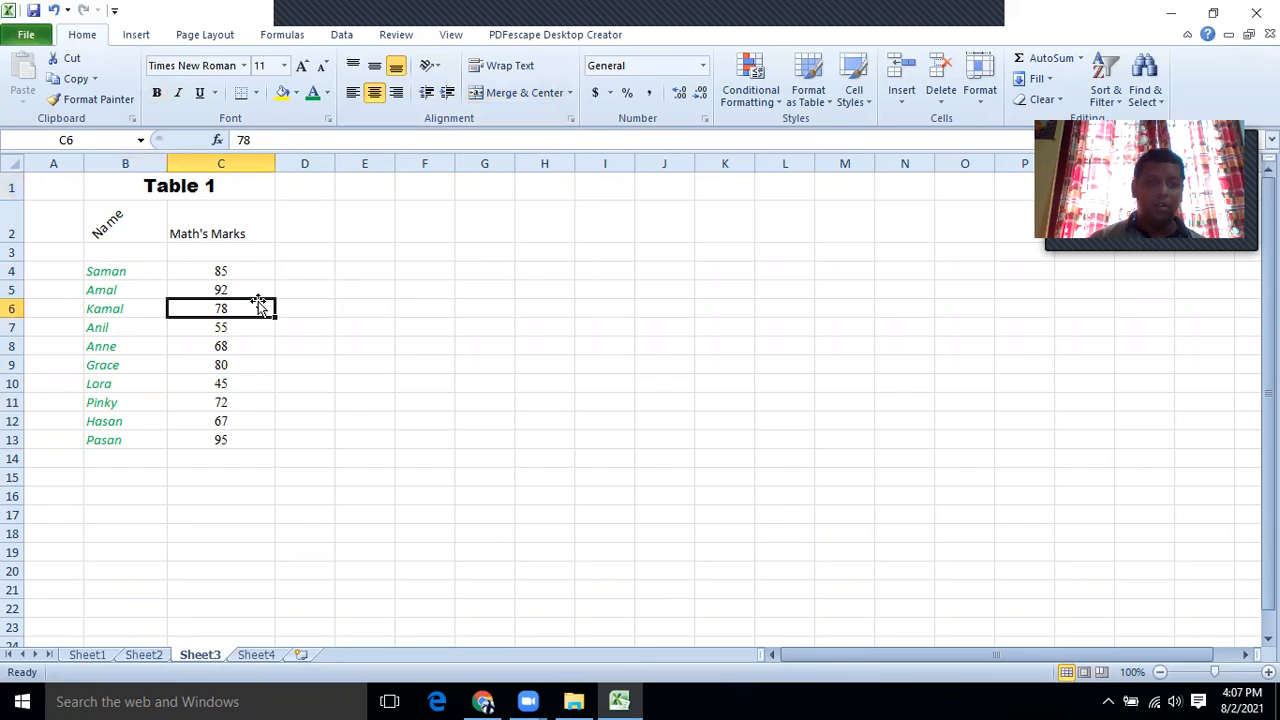
Extend the marks heading in C2 to read "Math's Marks of The students".
double_click(244, 231)
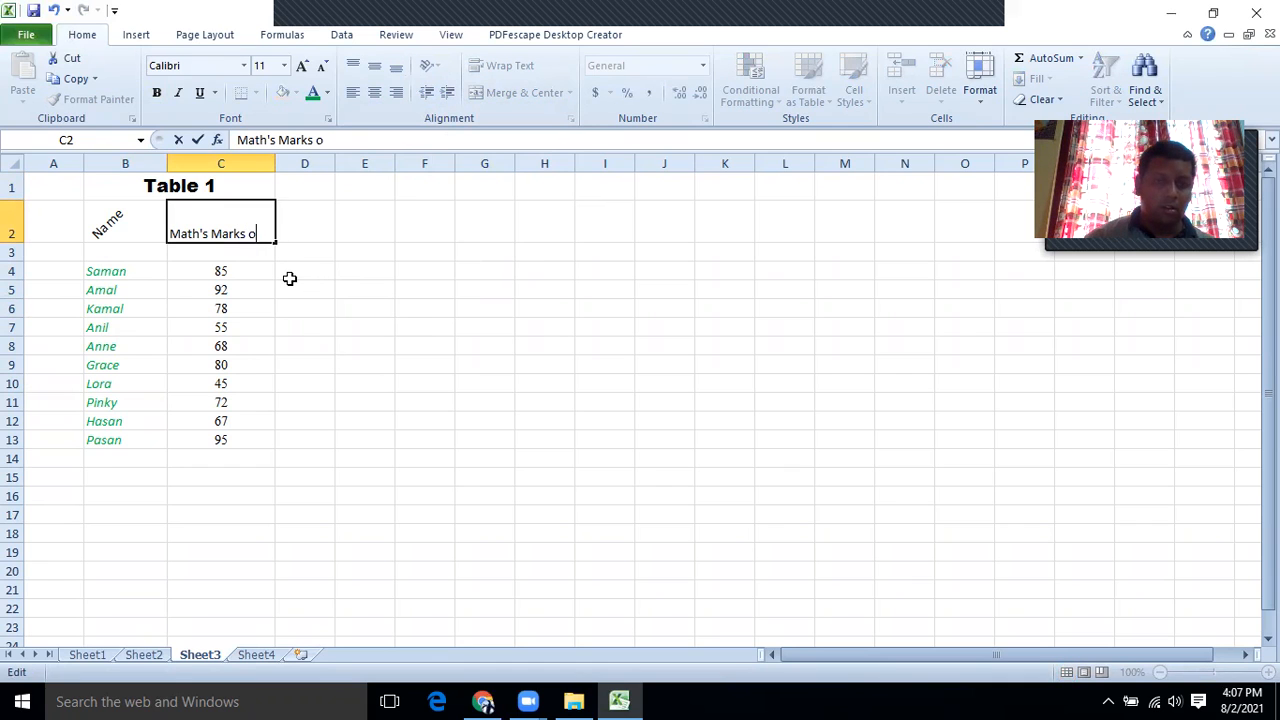
type("of The students")
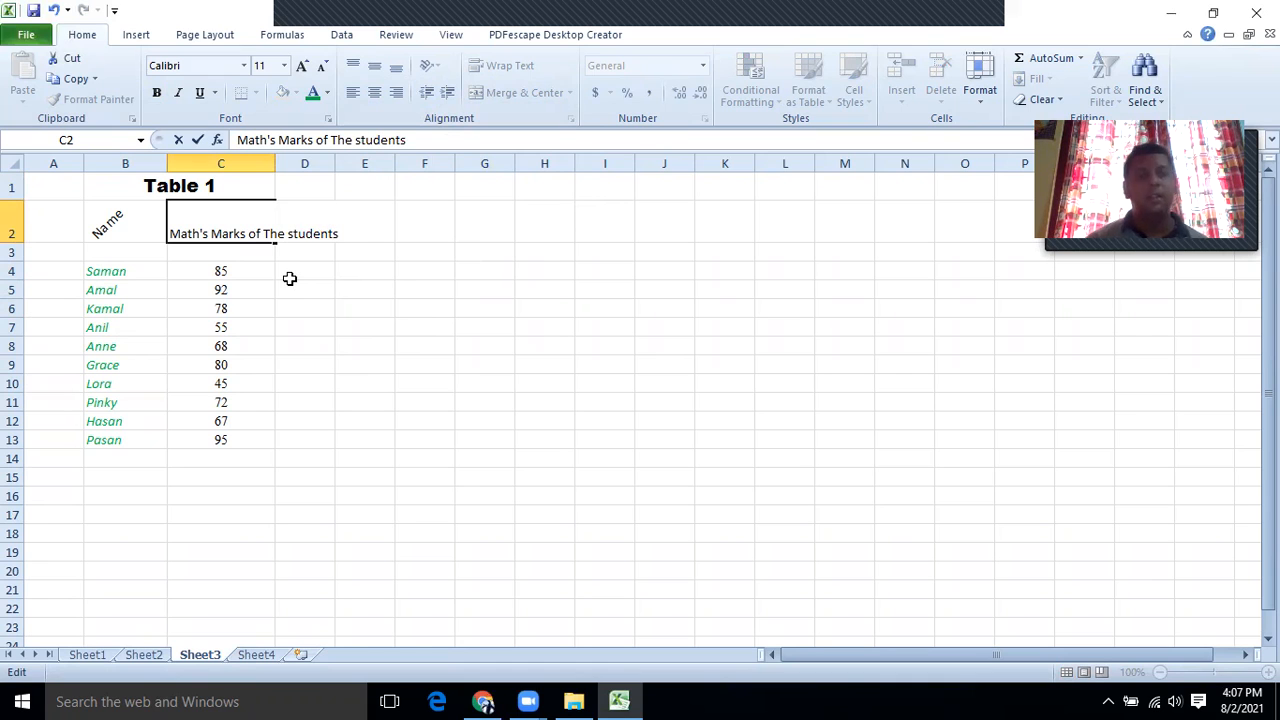
left_click(289, 278)
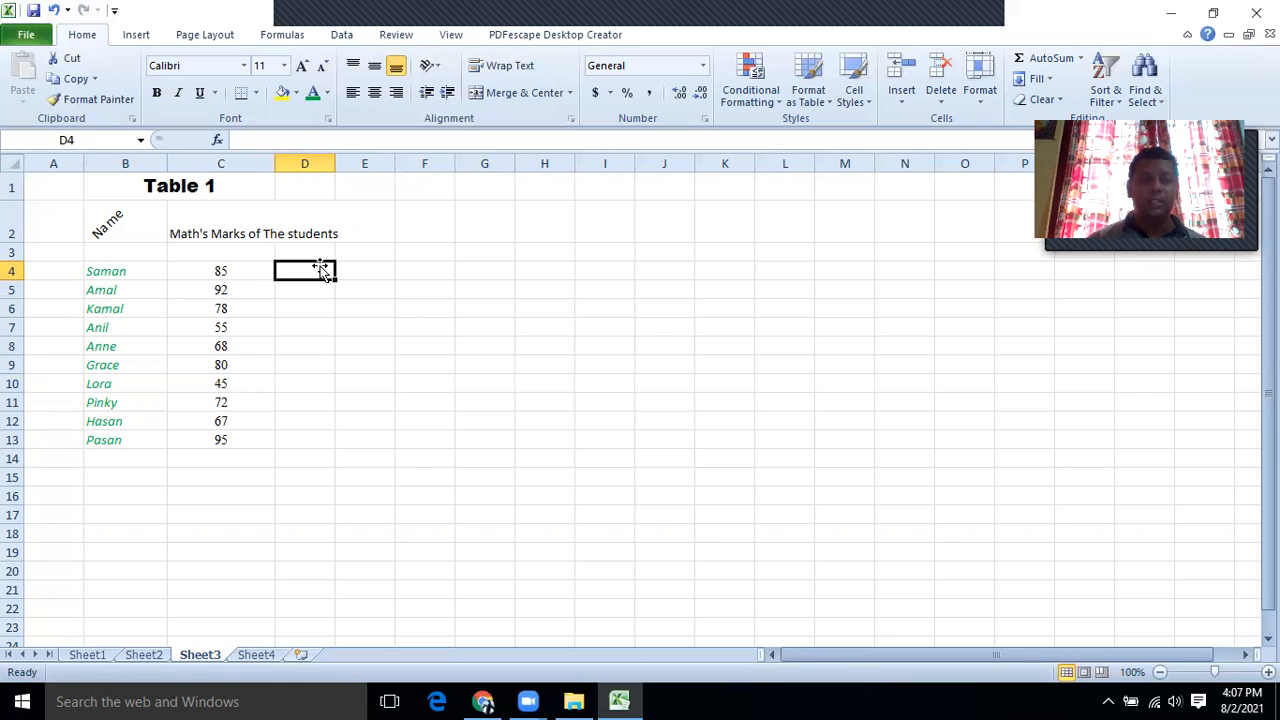
Wrap the text of the marks heading in C2 and center it horizontally.
left_click(205, 218)
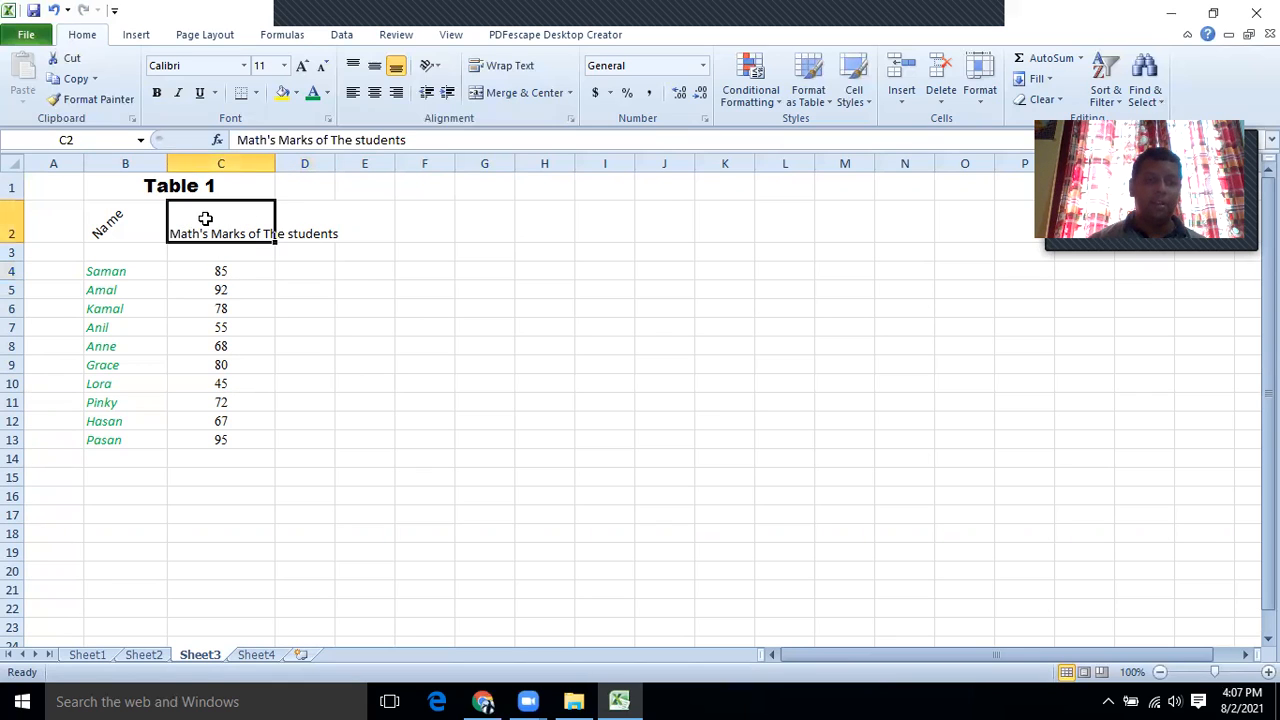
left_click(500, 67)
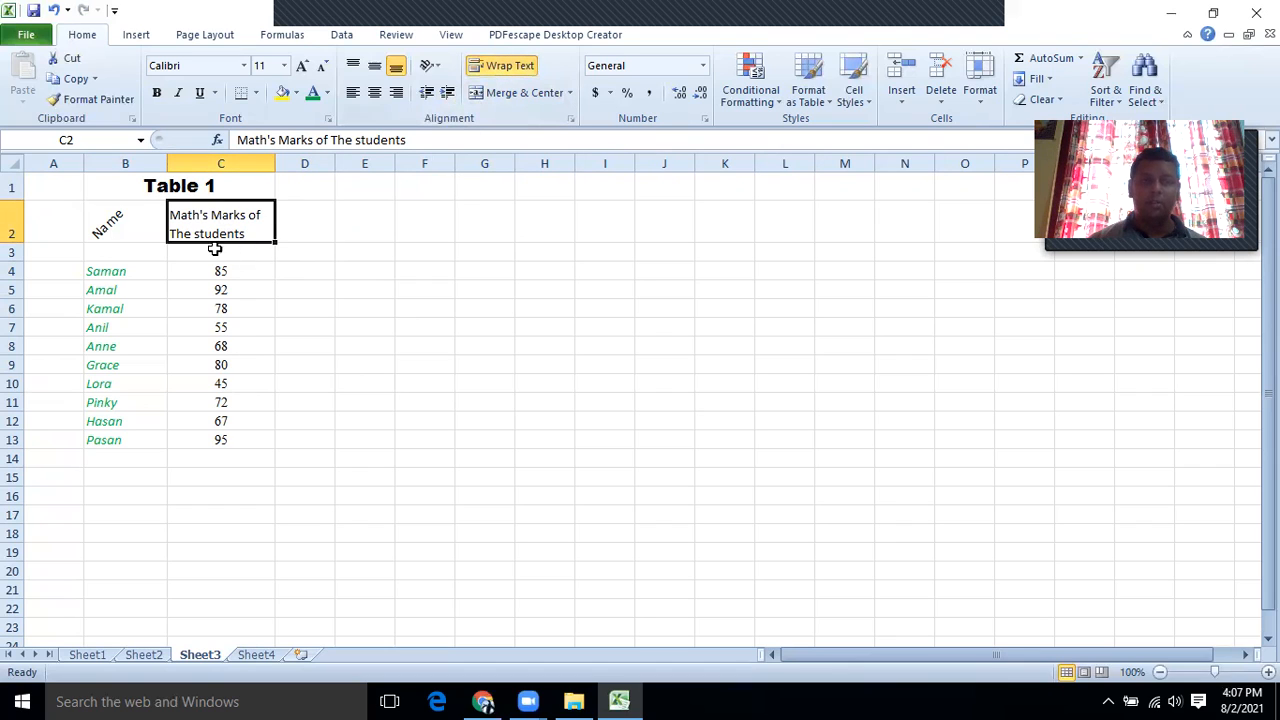
left_click(374, 92)
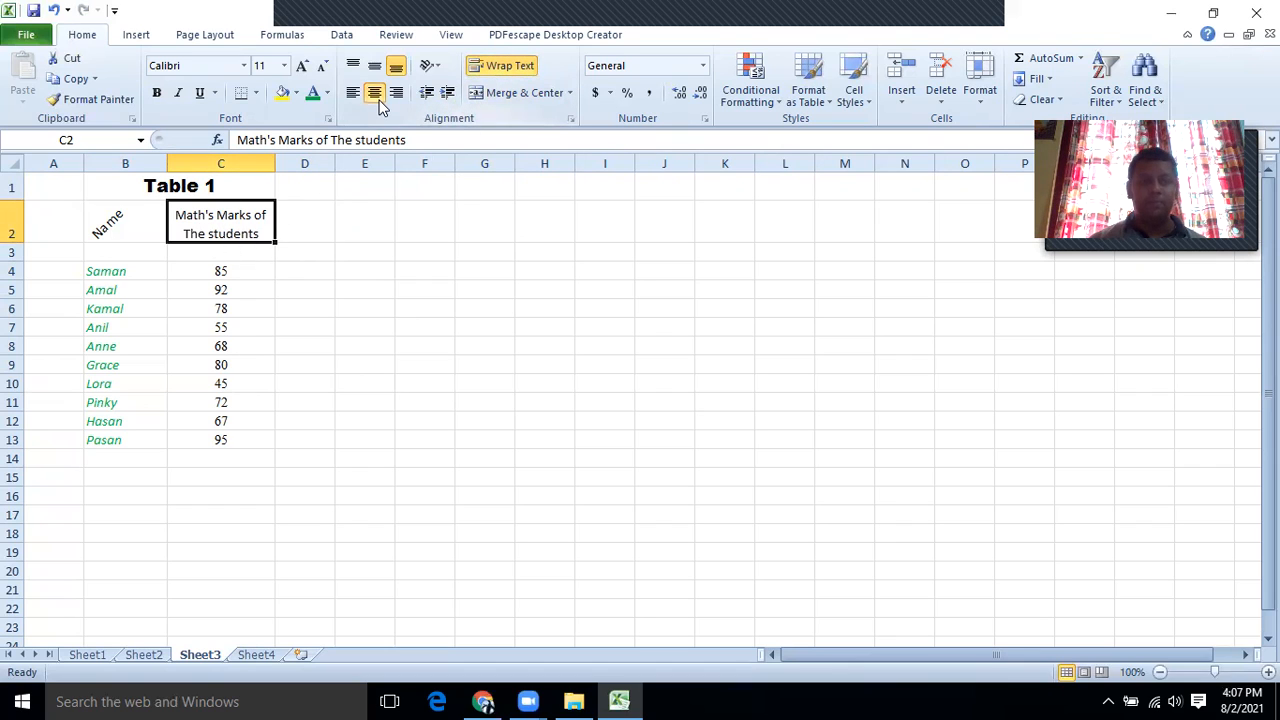
left_click(378, 414)
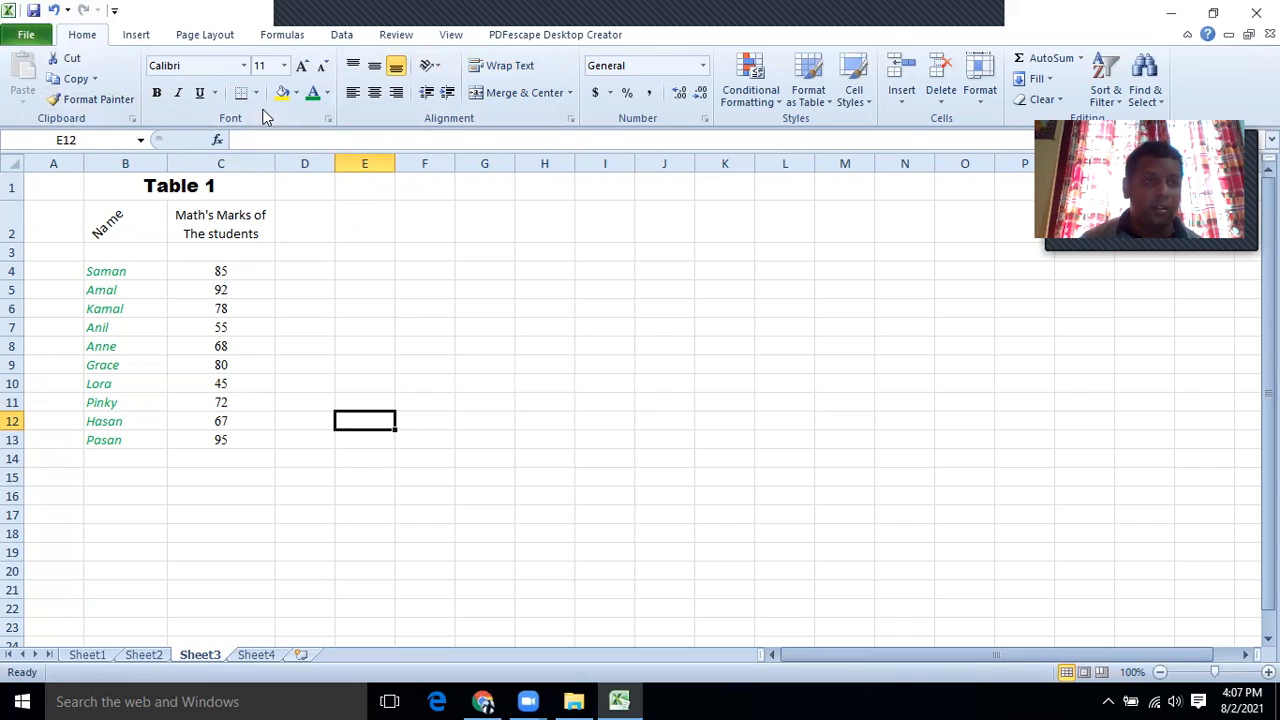
Underline the "Table 1" title in the merged cell B1:C1.
left_click(183, 188)
left_click(199, 93)
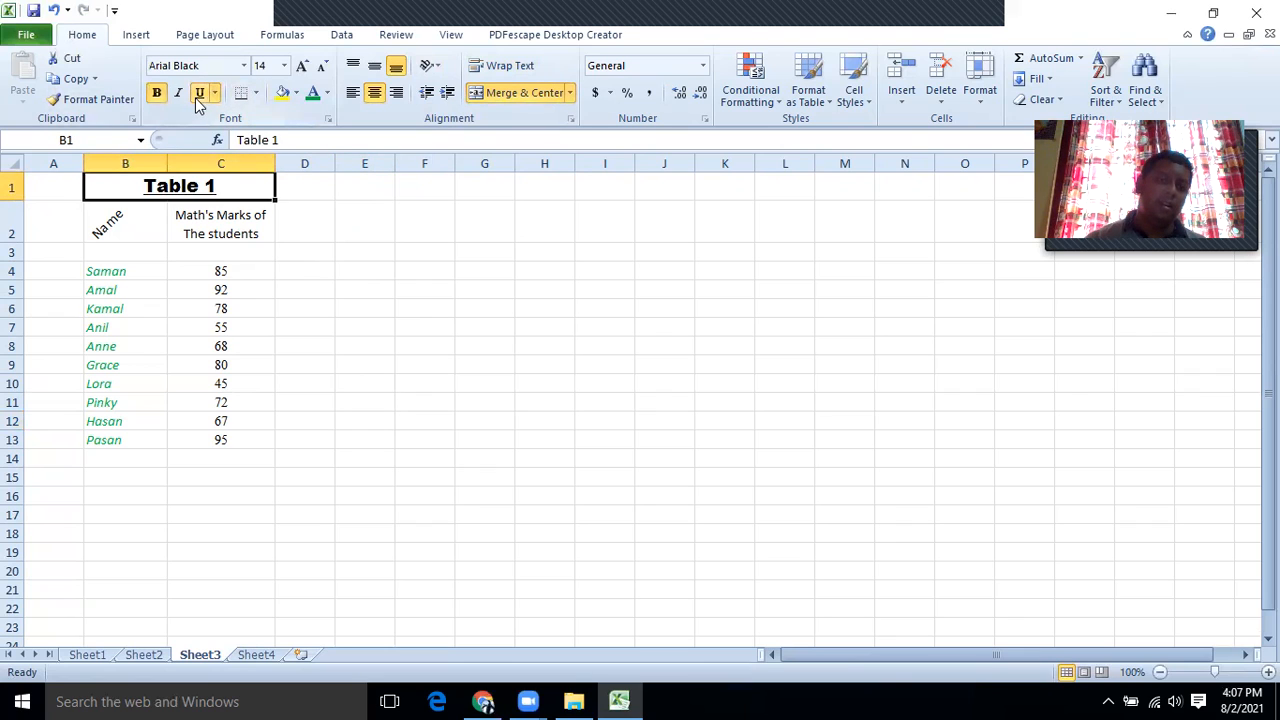
left_click(322, 268)
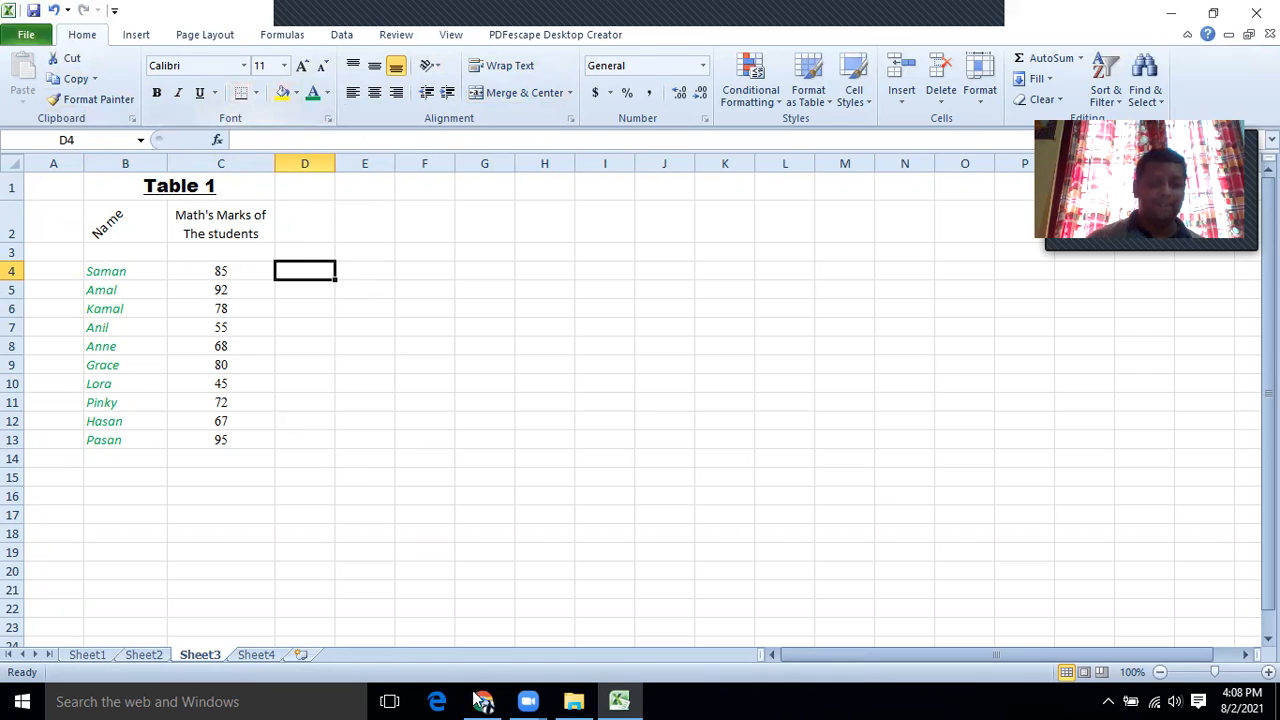
Review the exercise 4 instruction on Sheet1 and compare Table 1 on Sheet3 with Table 2 on Sheet4.
left_click(87, 654)
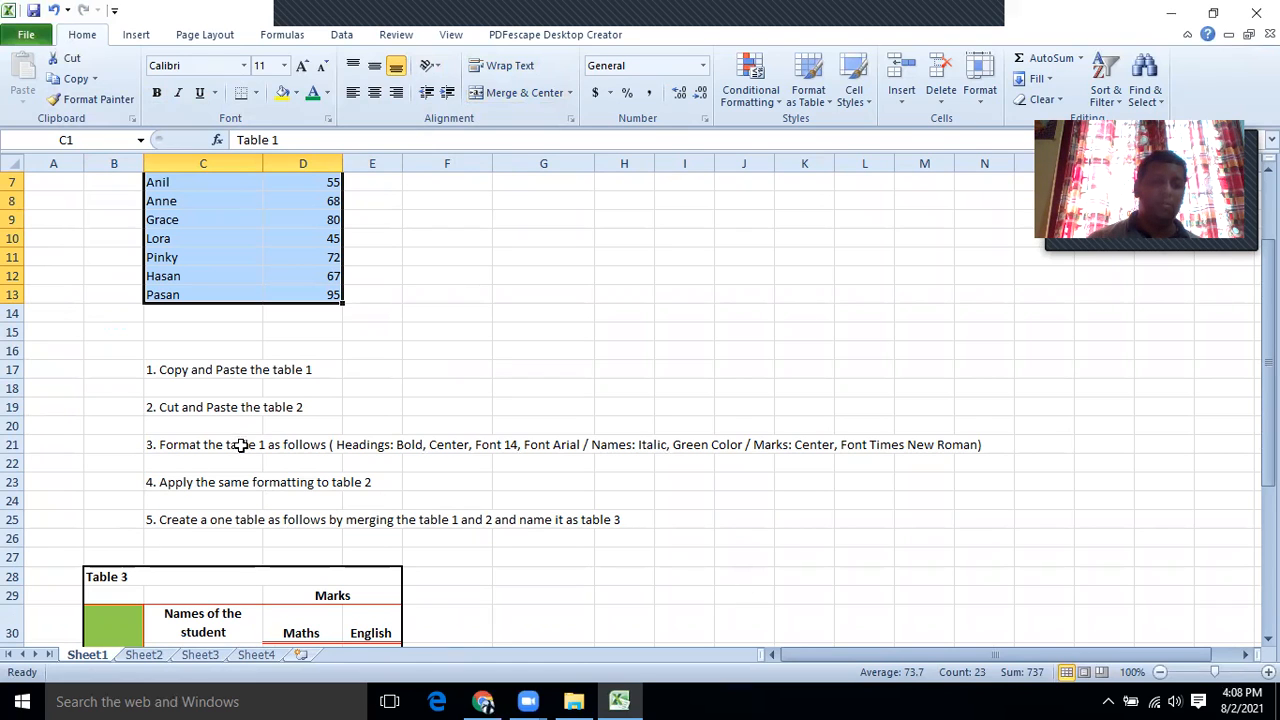
left_click(256, 654)
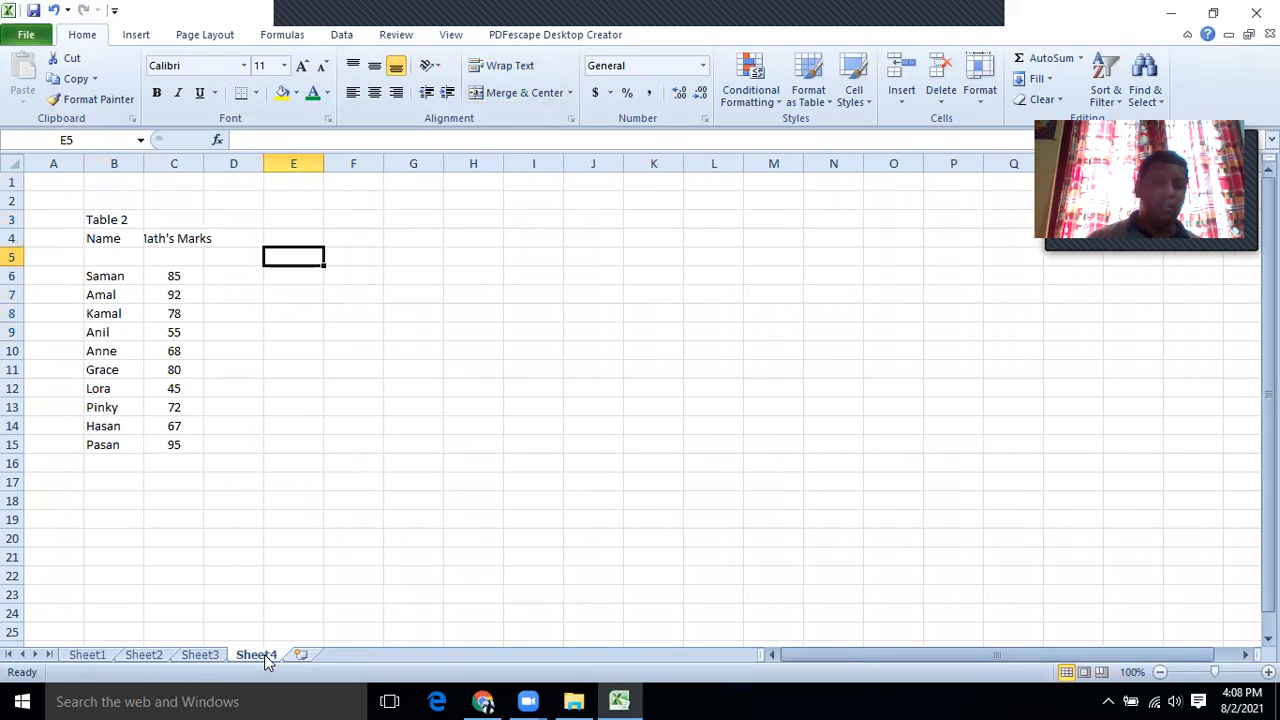
left_click(200, 654)
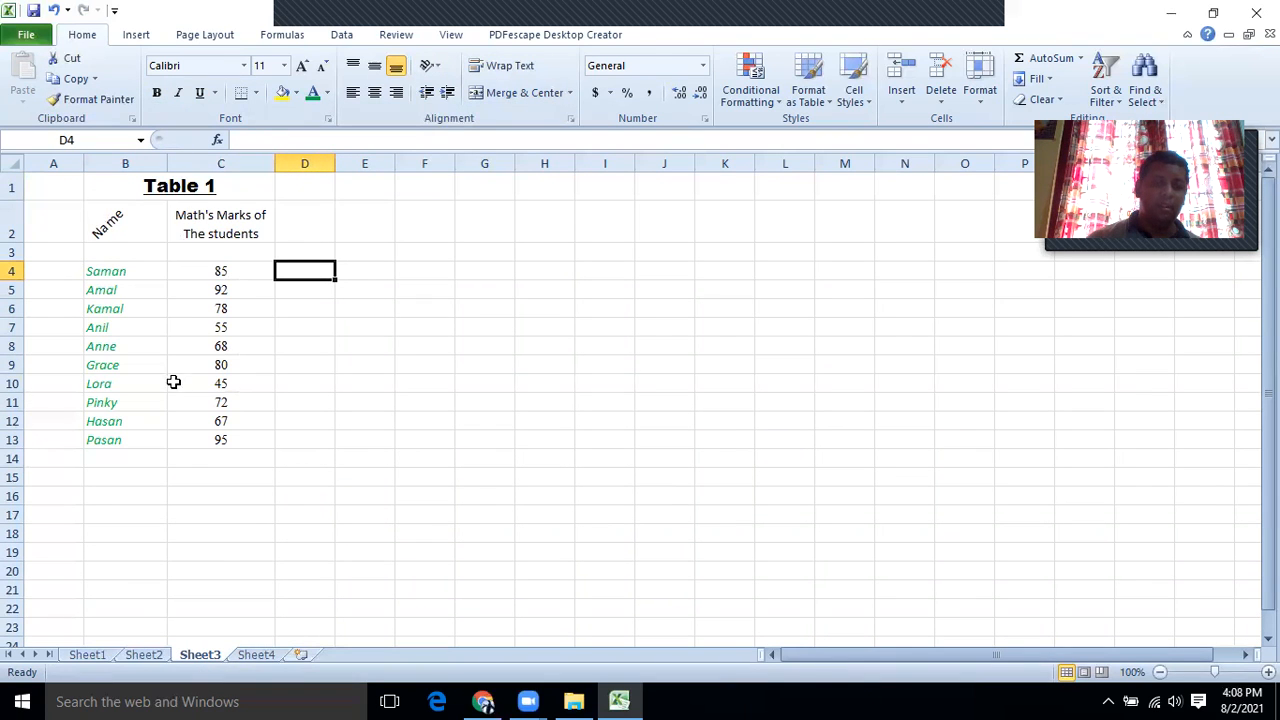
left_click(268, 655)
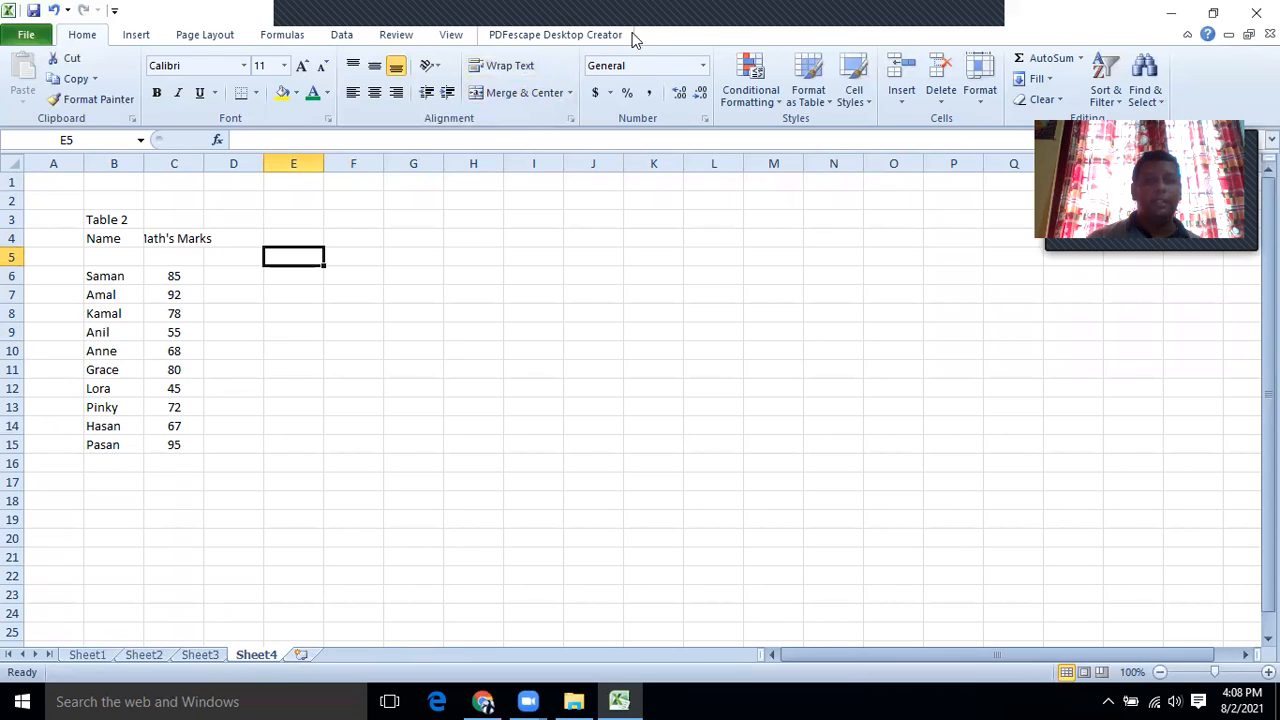
left_click(965, 20)
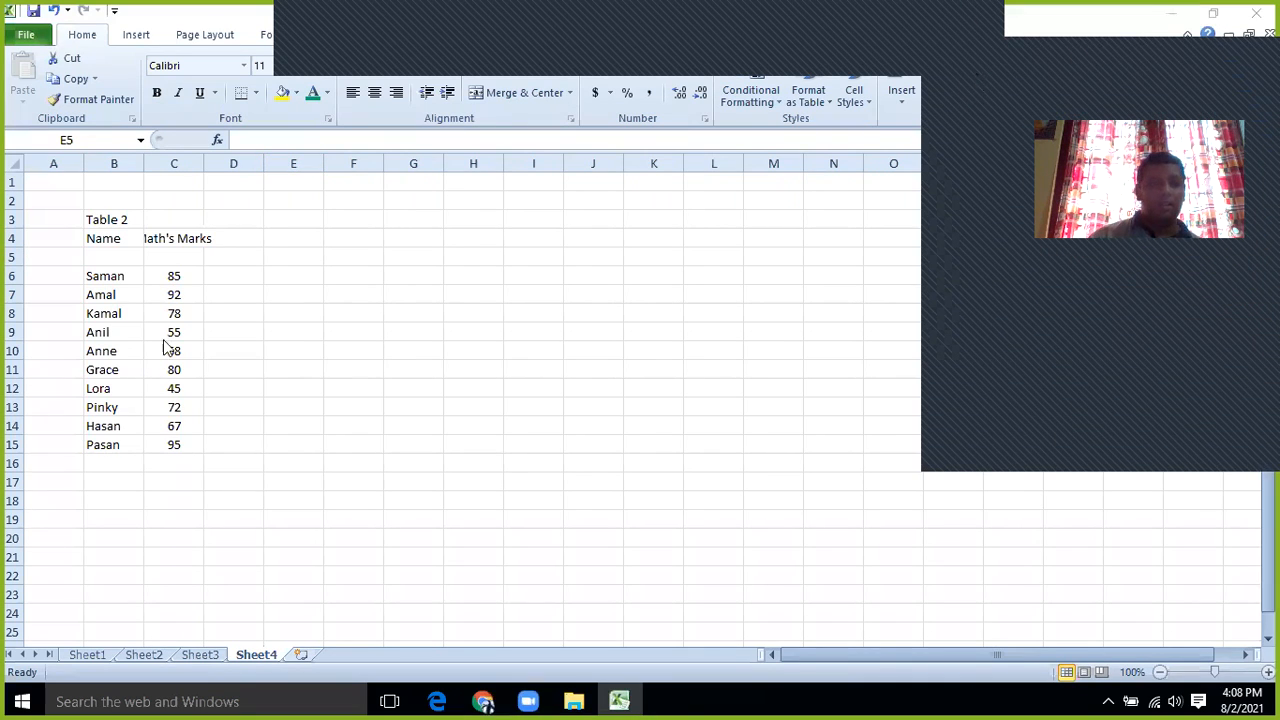
left_click(60, 379)
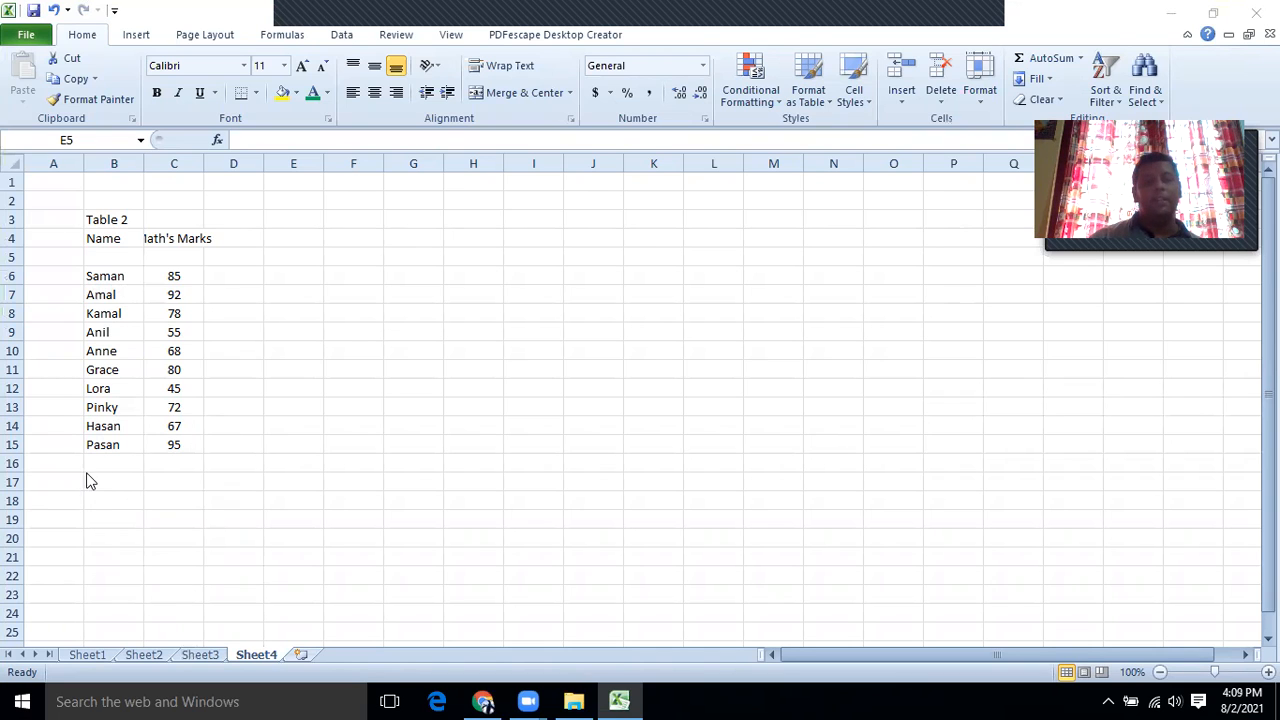
left_click(101, 654)
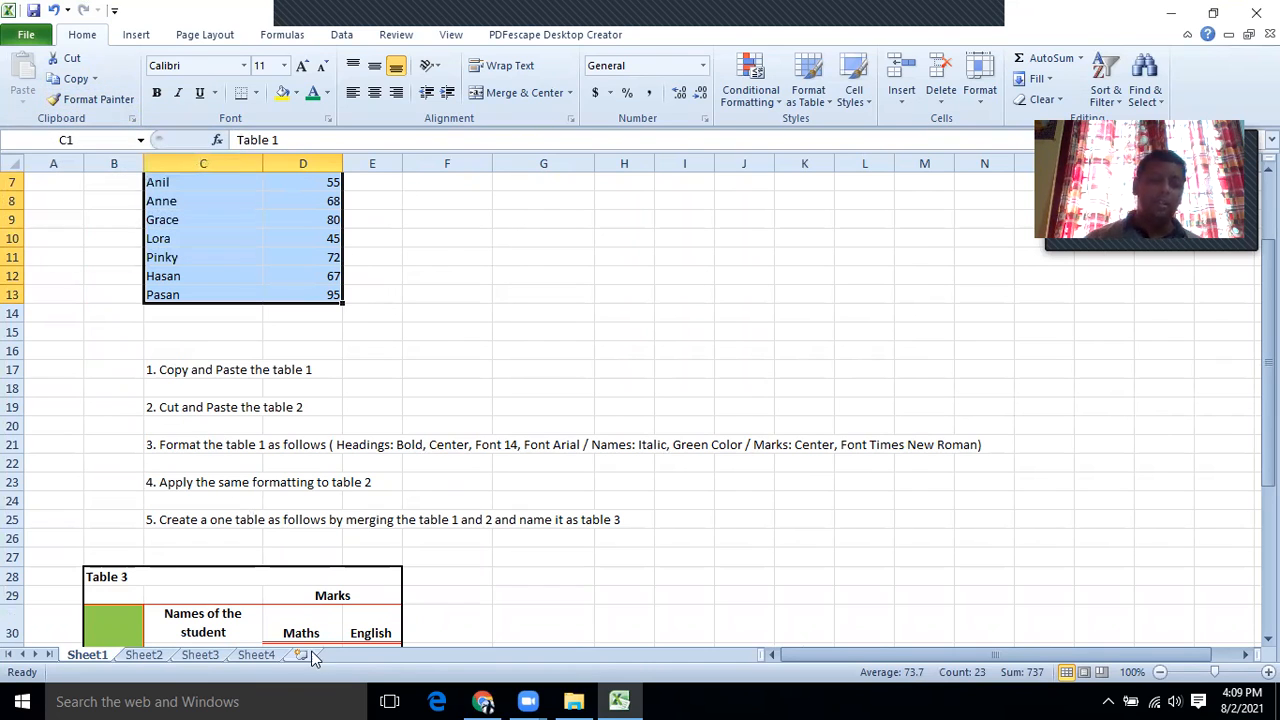
Copy the "Table 1" title formatting from Sheet3 to the "Table 2" title in B3 on Sheet4 with Format Painter.
left_click(210, 655)
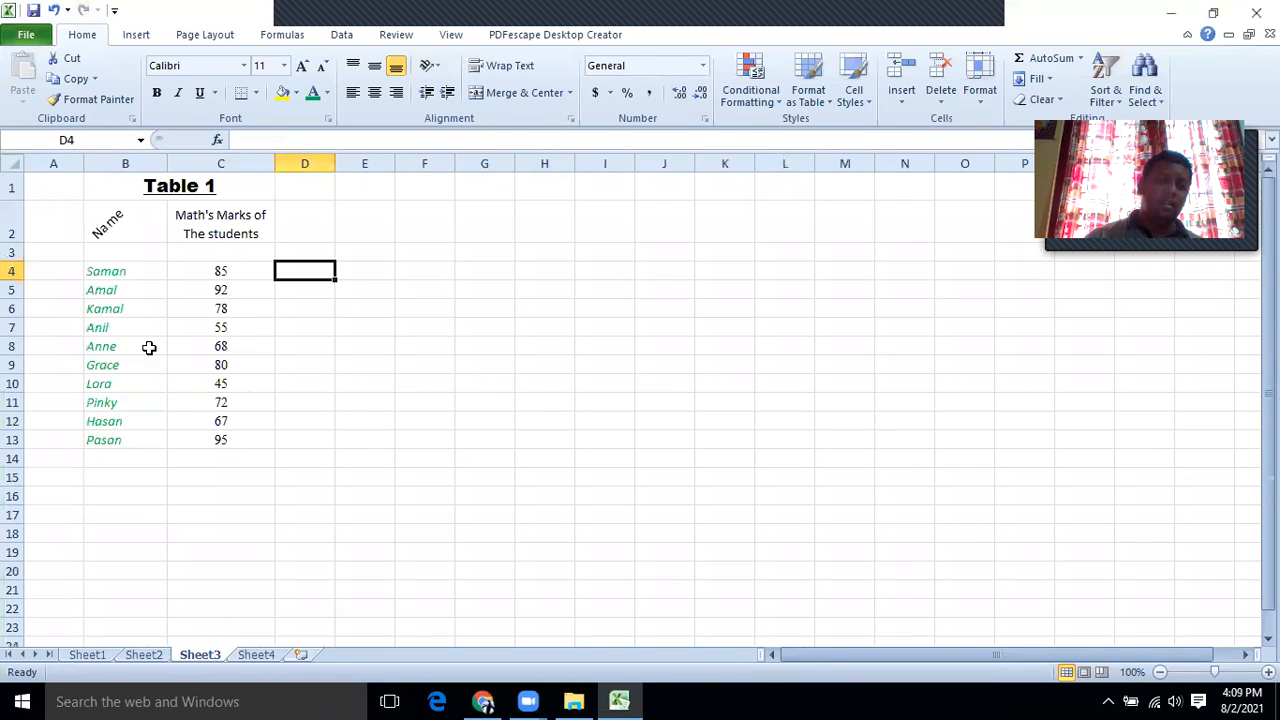
left_click(167, 188)
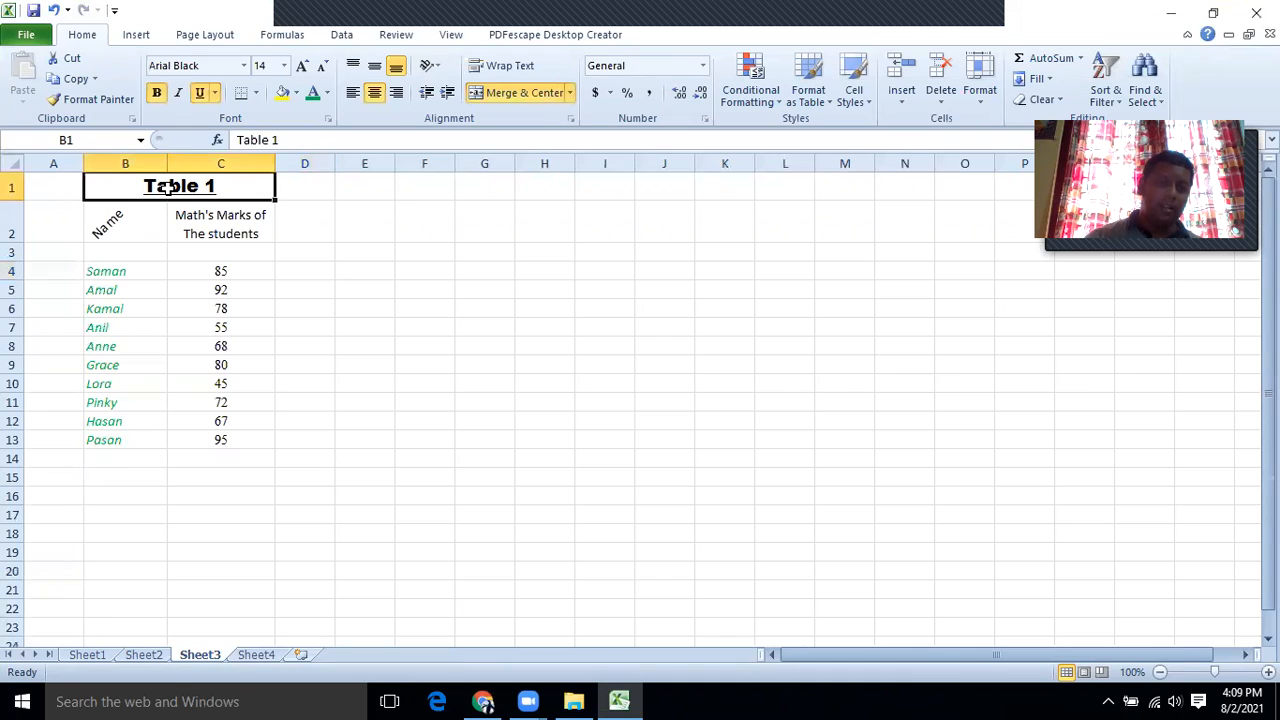
left_click(67, 104)
left_click(256, 654)
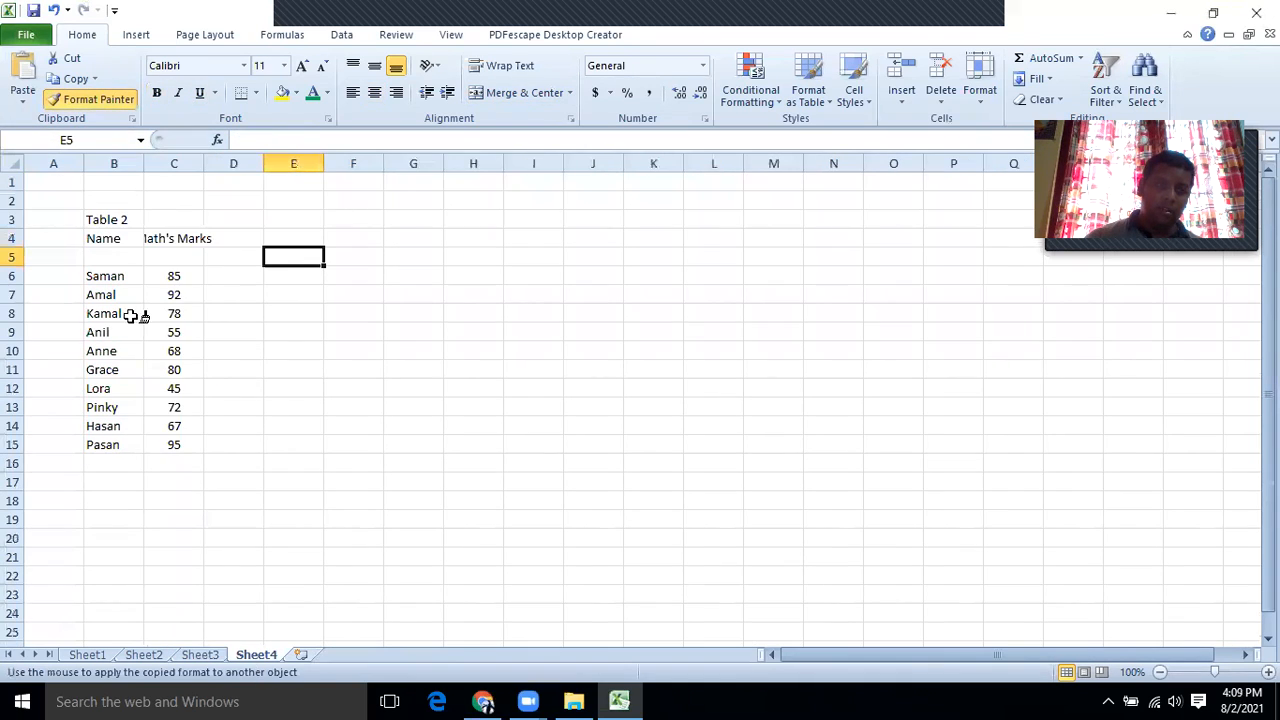
left_click(106, 215)
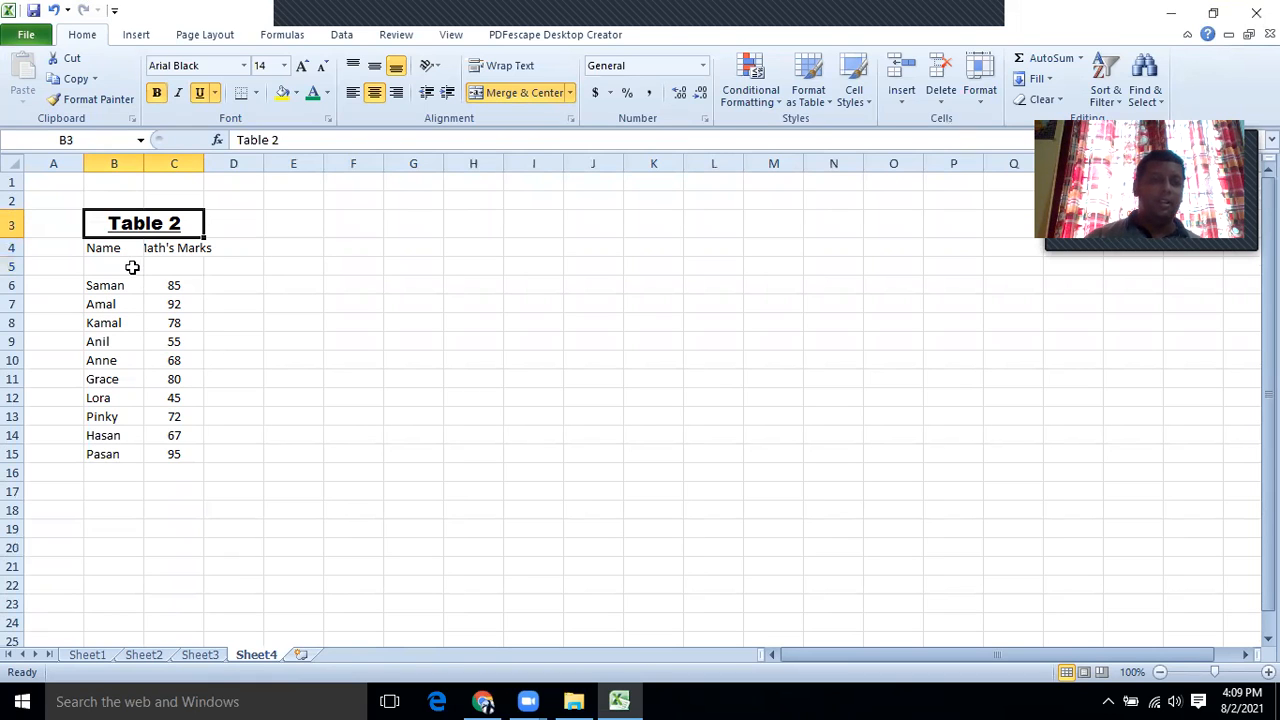
Copy the formatting of the Name heading in B2 on Sheet3 to the Name heading in B4 on Sheet4 with Format Painter.
left_click(199, 658)
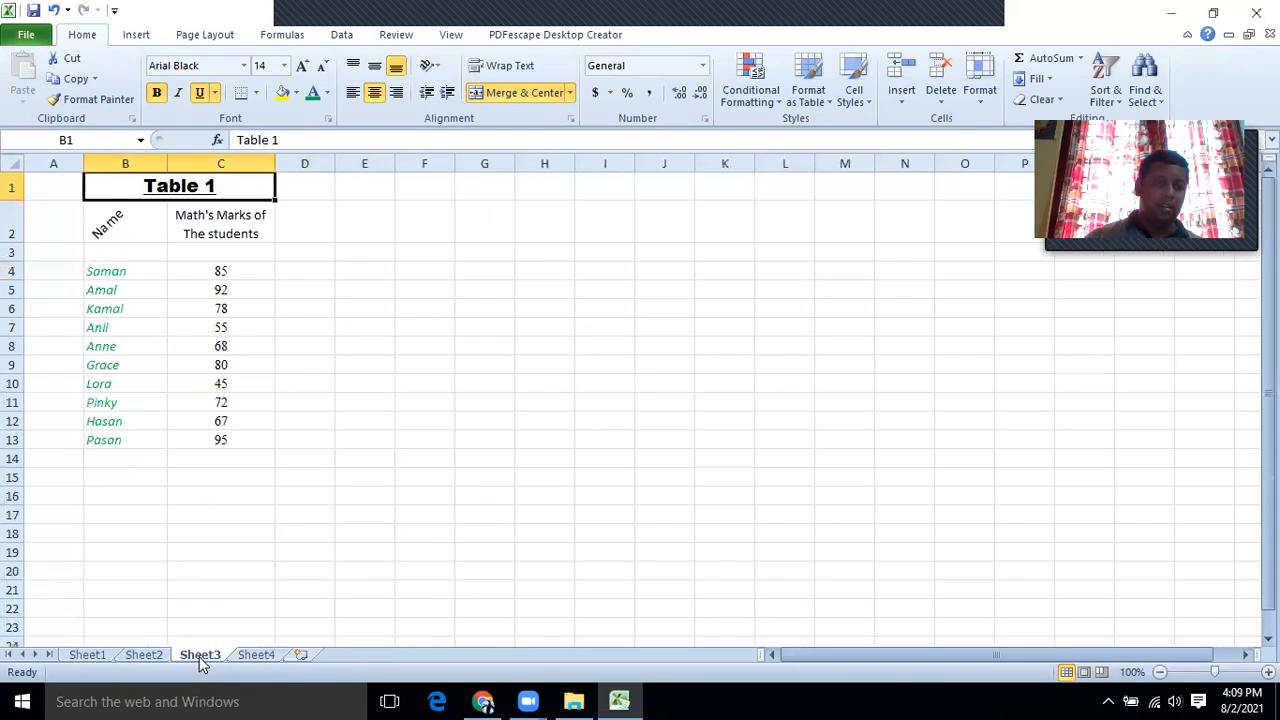
left_click(88, 99)
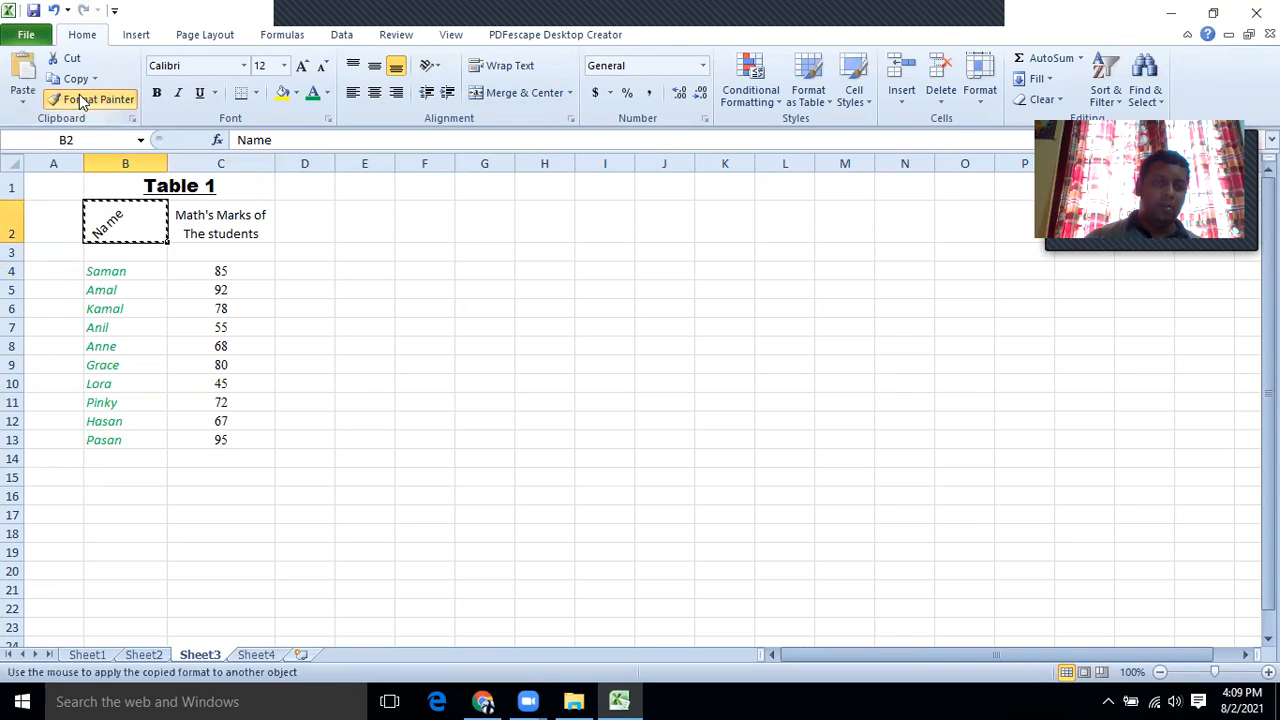
left_click(245, 641)
scroll(146, 437, "up", 4)
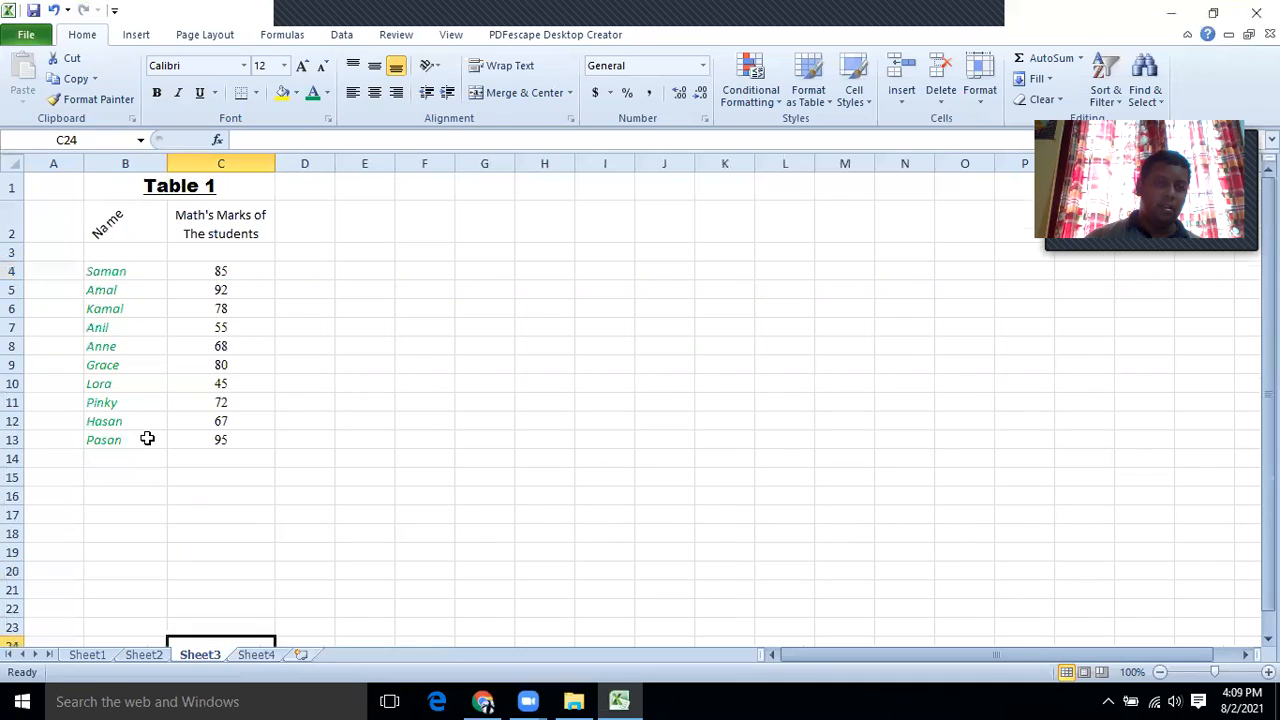
left_click(106, 222)
left_click(90, 99)
left_click(256, 654)
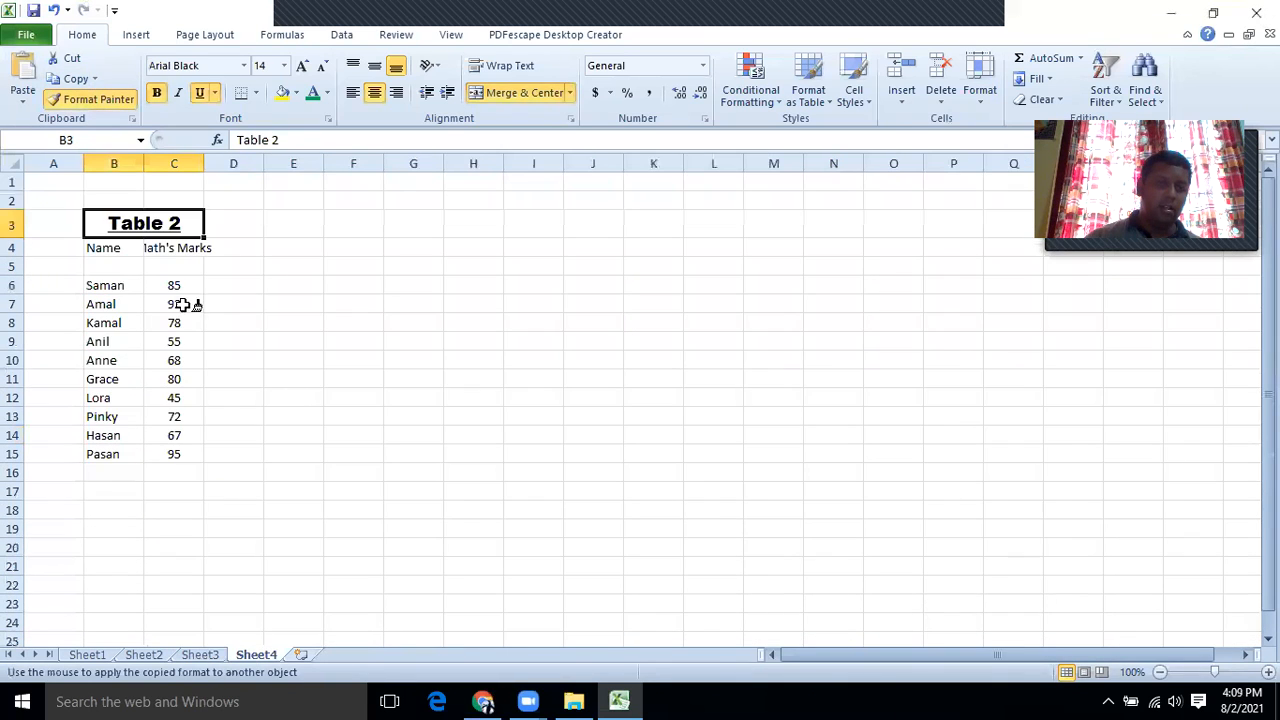
left_click(113, 248)
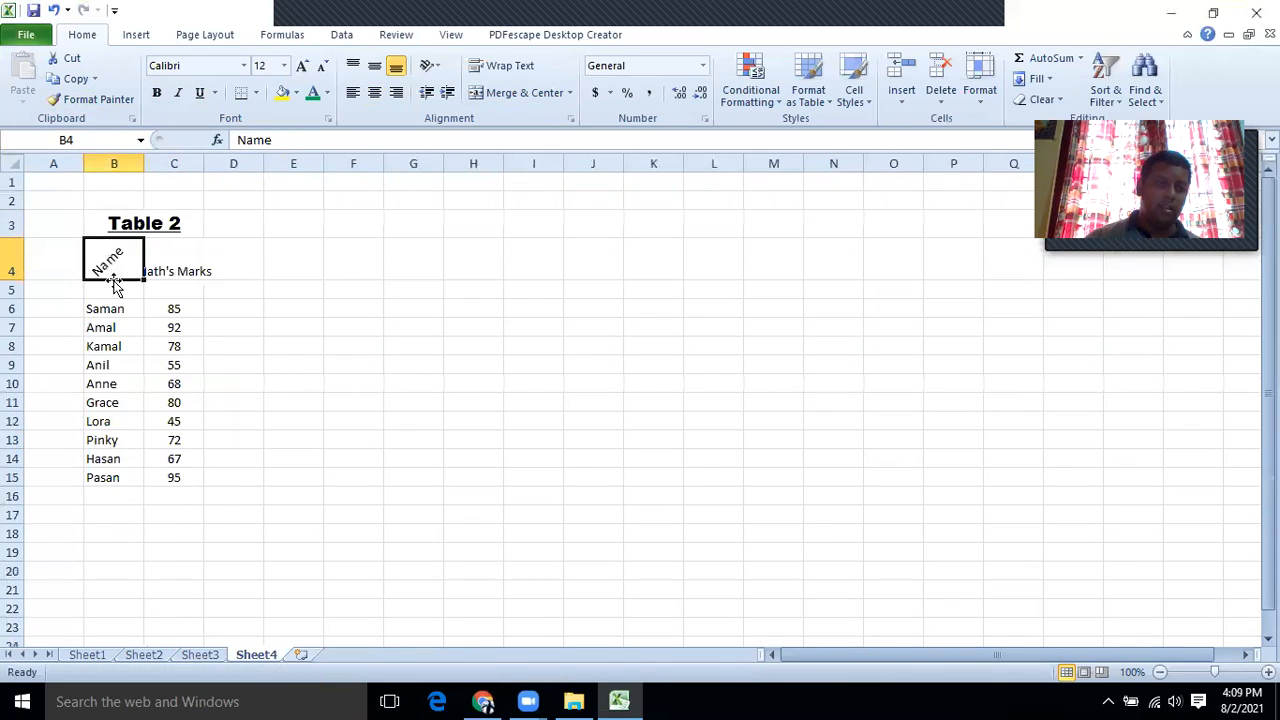
Copy the formatting of the marks heading in C2 on Sheet3 to the "Math's Marks" heading in C4 on Sheet4.
left_click(200, 655)
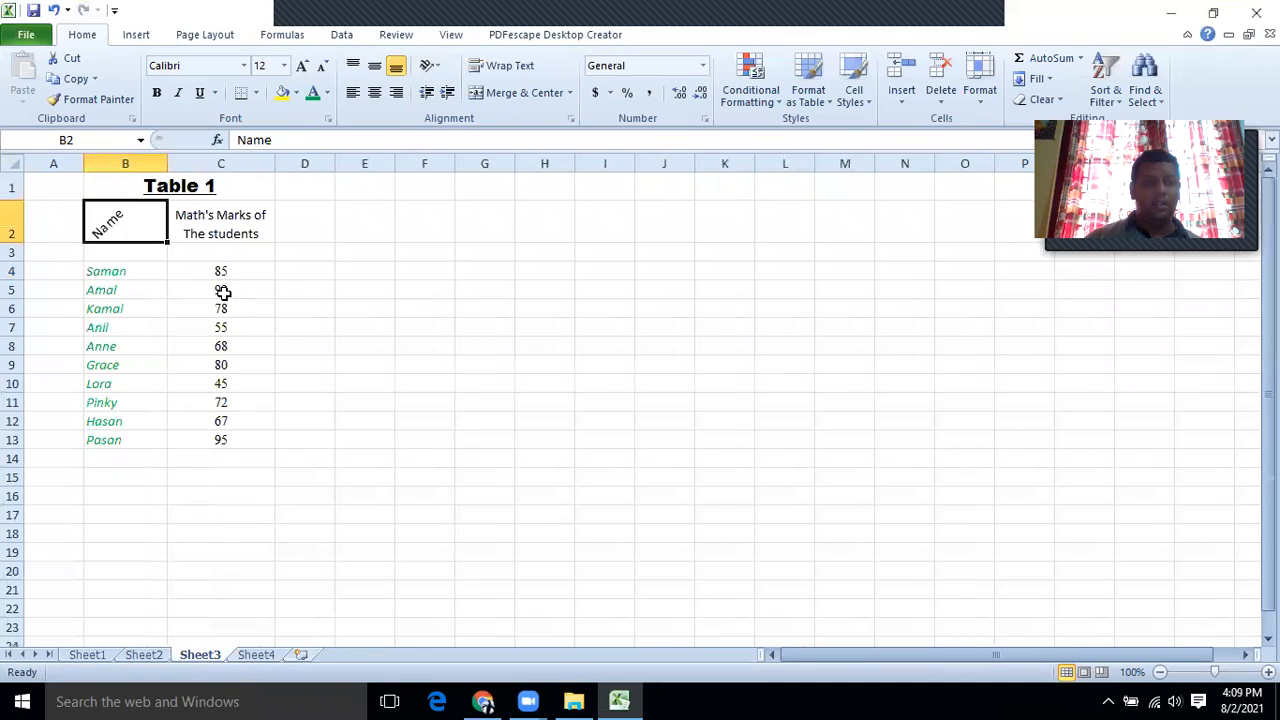
left_click(220, 238)
left_click(88, 103)
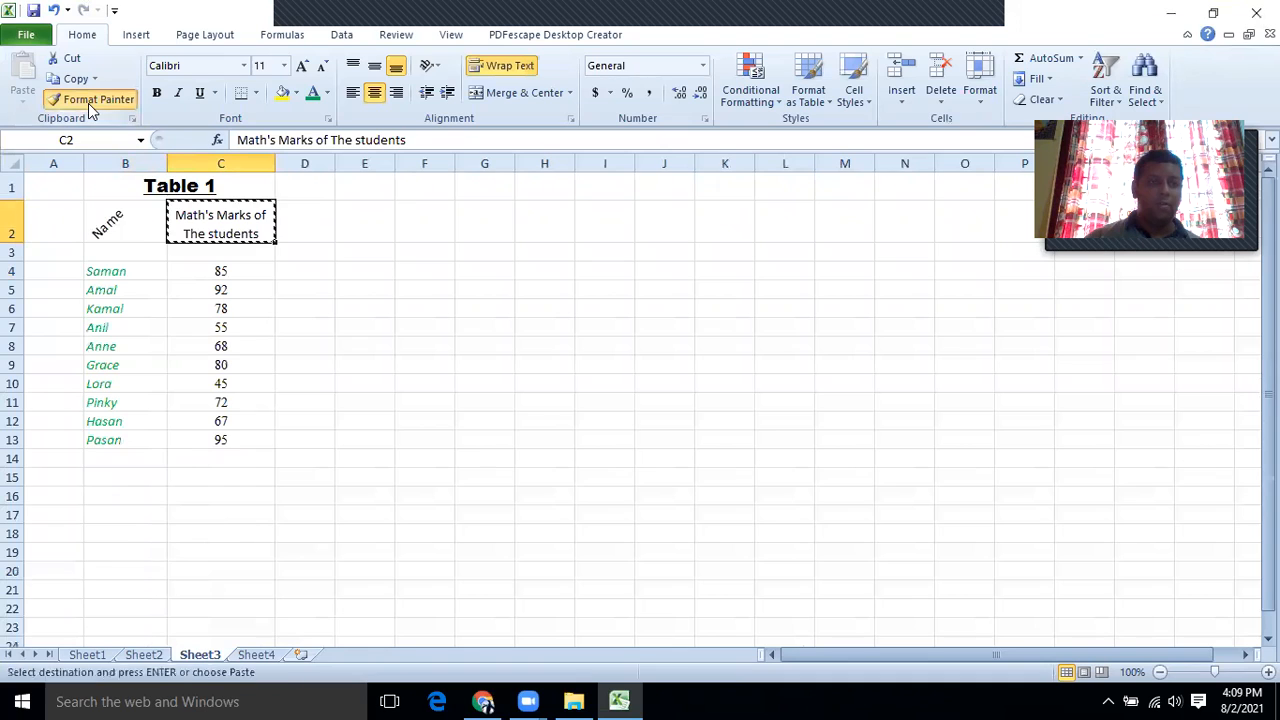
left_click(254, 655)
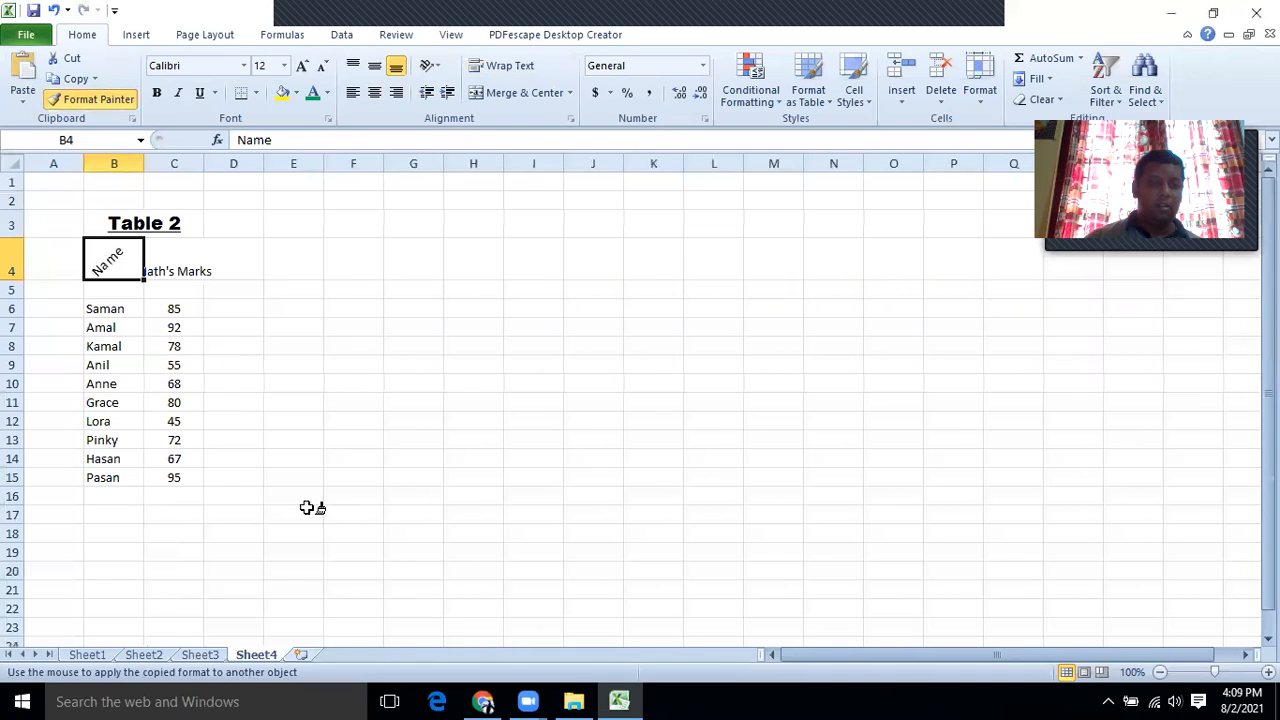
left_click(163, 270)
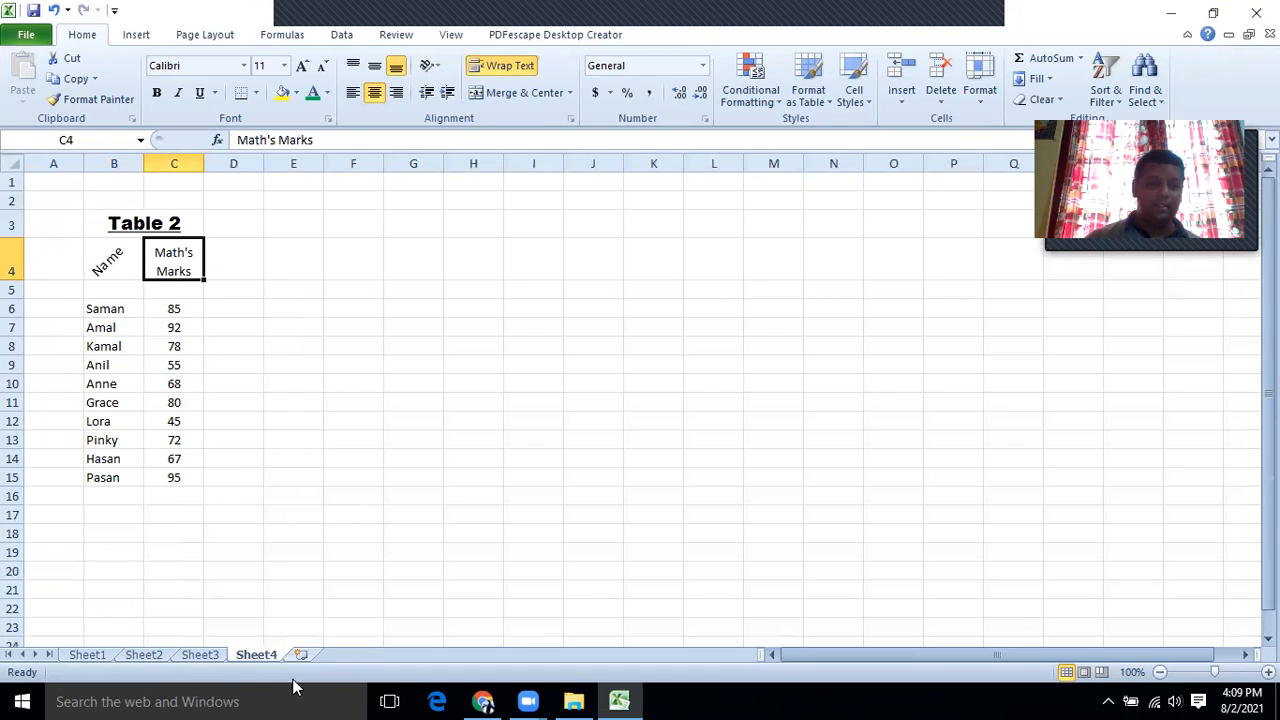
Copy the formatting of the student name in B4 on Sheet3 to all the names in B6:B15 on Sheet4.
left_click(185, 660)
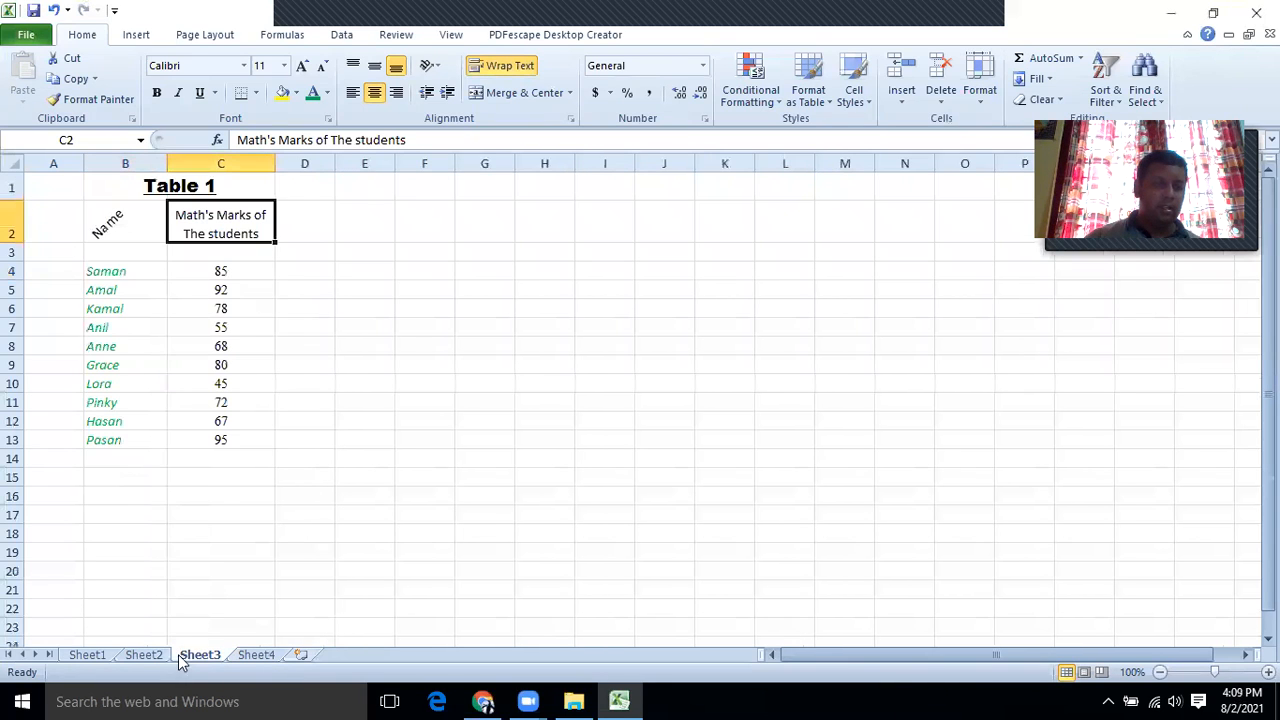
left_click(106, 271)
left_click(90, 99)
left_click(256, 654)
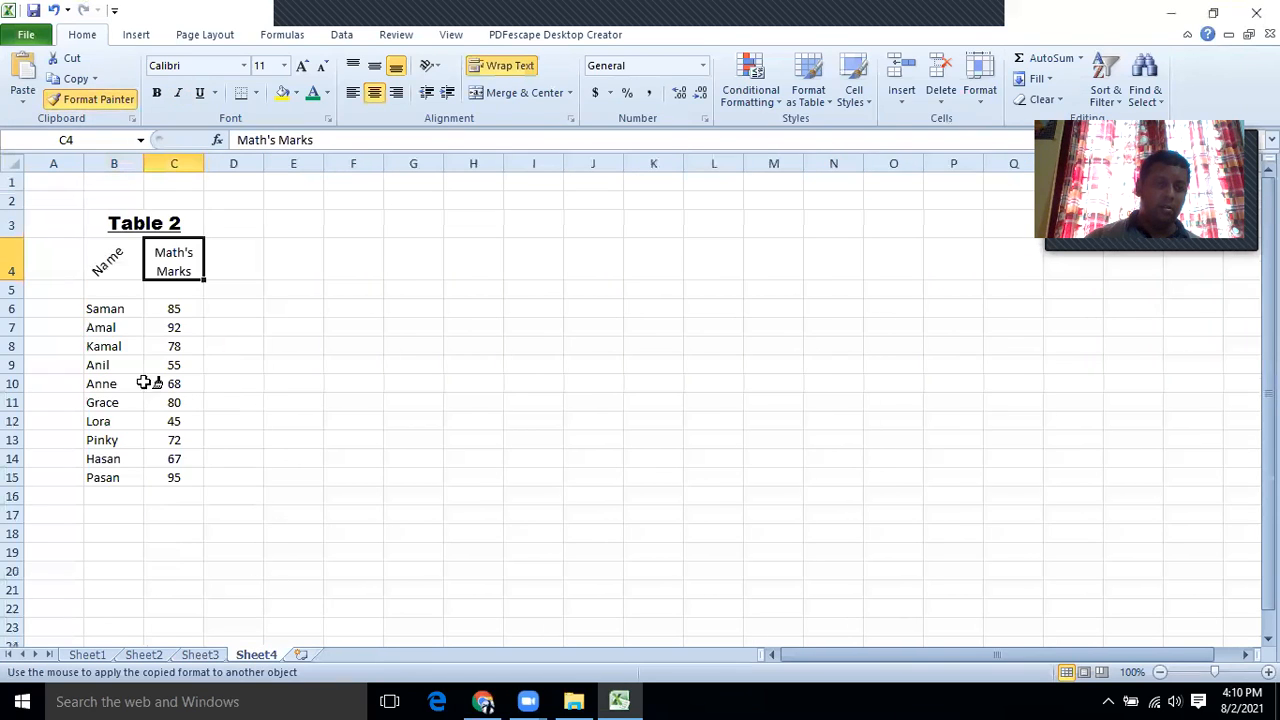
left_click(106, 310)
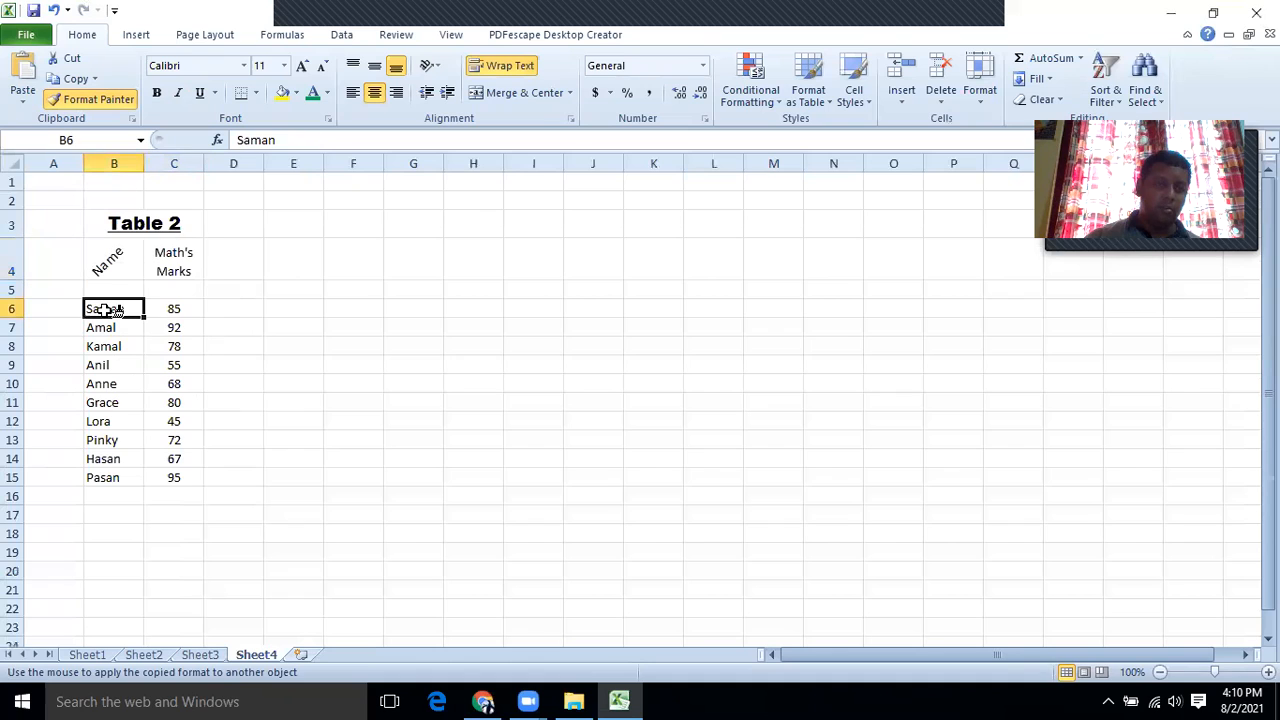
left_click_drag(106, 310, 103, 478)
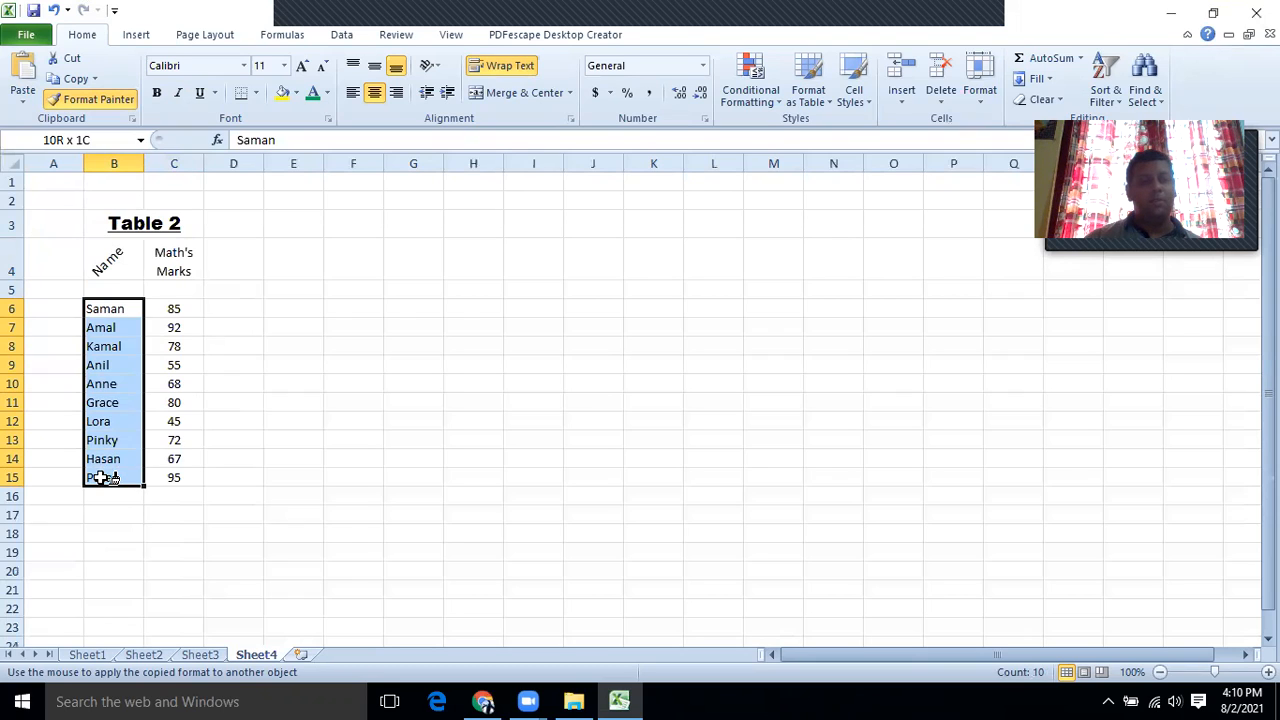
left_click_drag(105, 478, 100, 476)
left_click(300, 477)
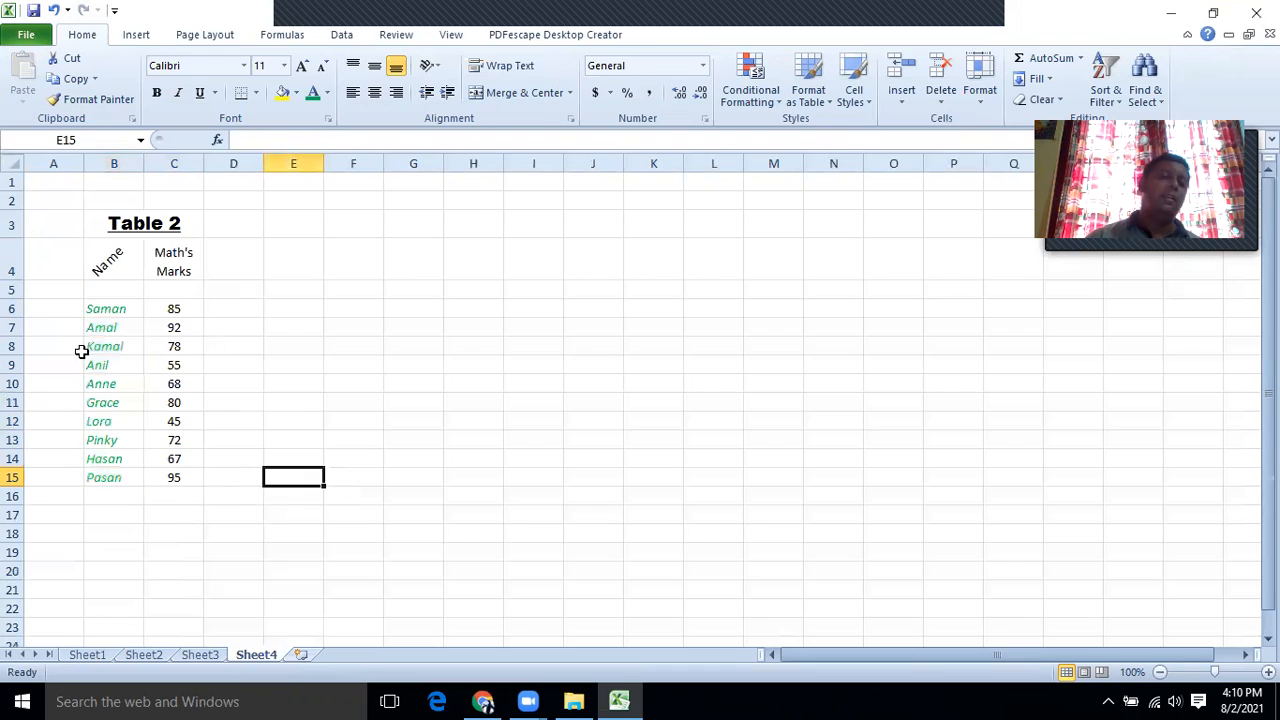
Copy the formatting of the marks in C4:C13 on Sheet3 to the marks in C6:C15 on Sheet4.
left_click(199, 655)
left_click_drag(213, 271, 214, 443)
left_click(99, 101)
left_click(256, 654)
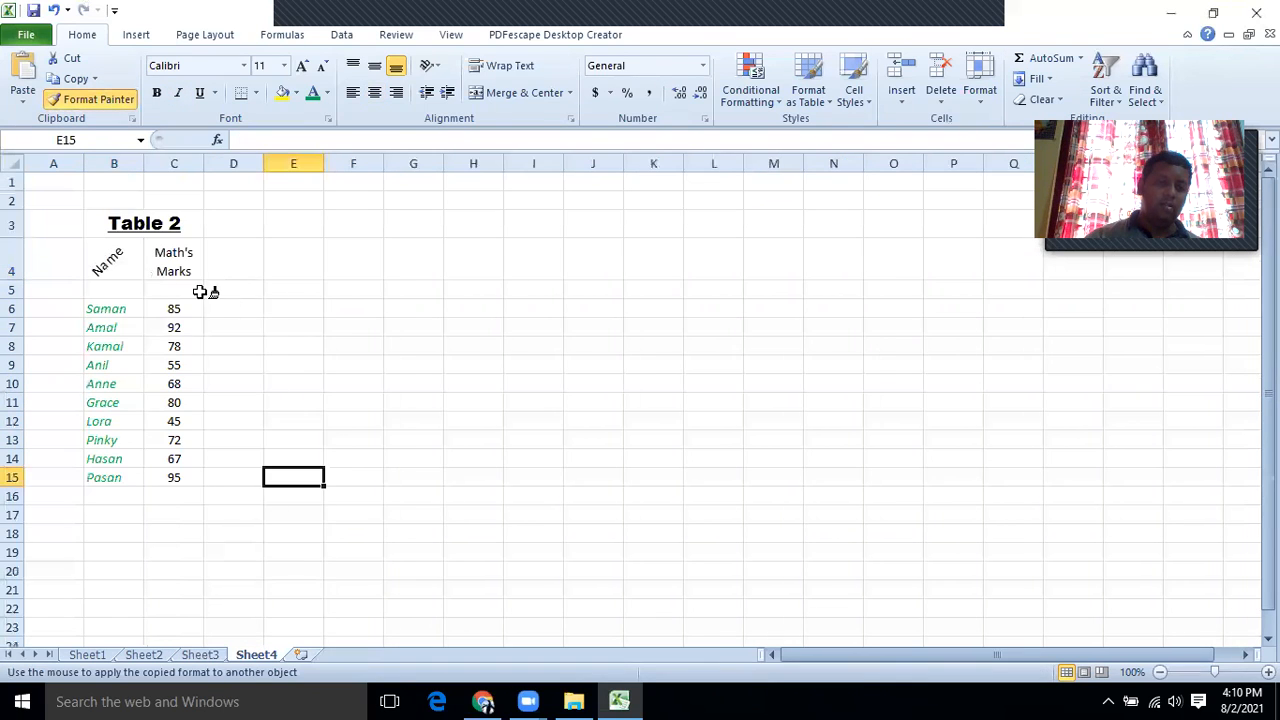
left_click_drag(176, 306, 177, 478)
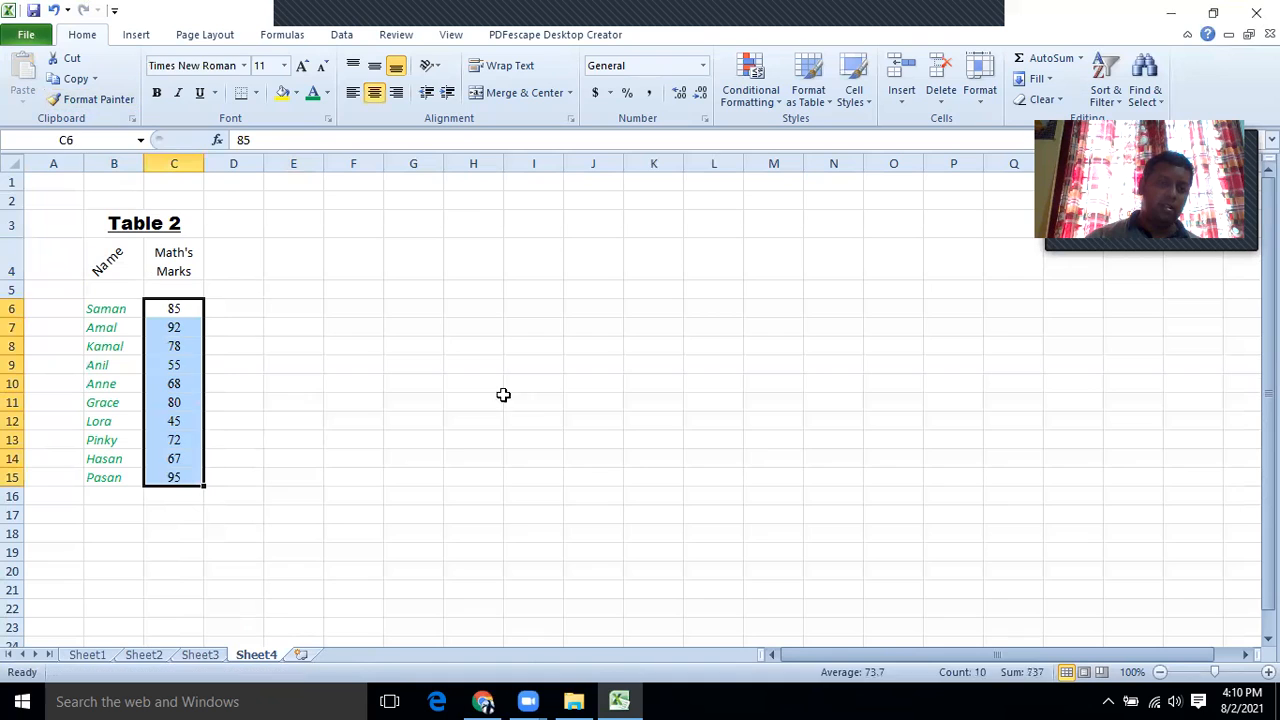
left_click(534, 416)
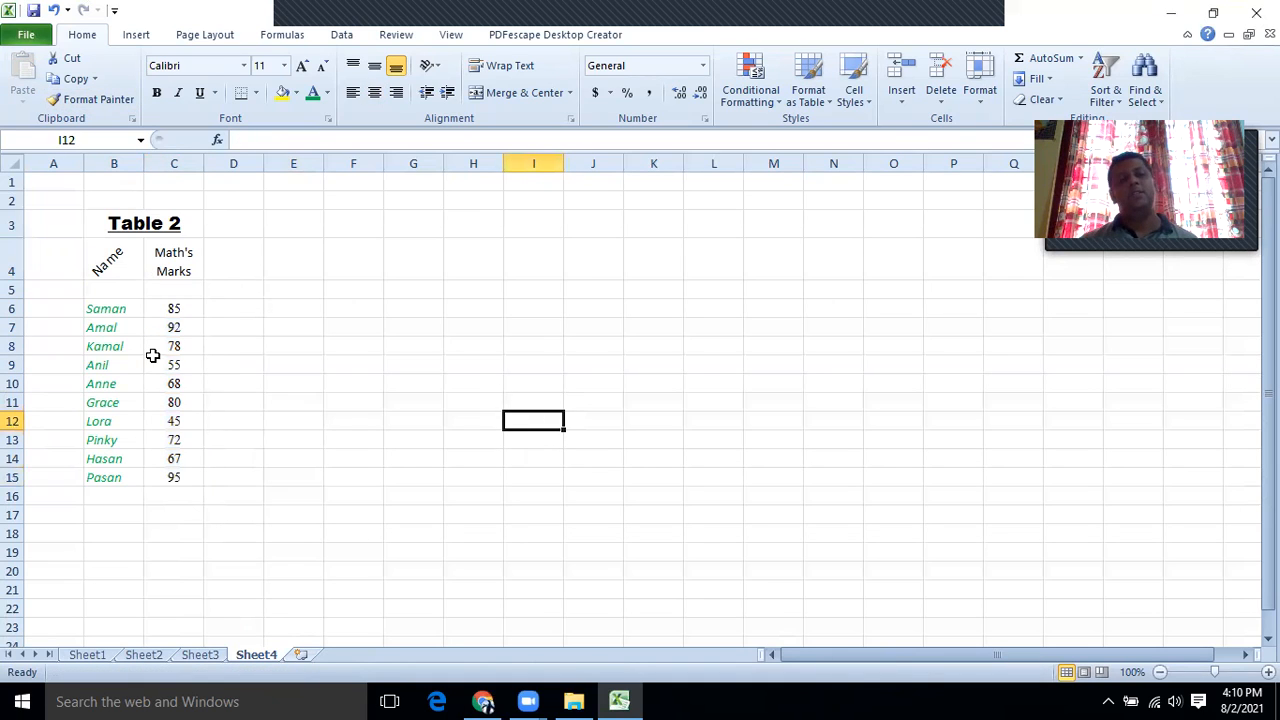
Examine the Format Painter description on Sheet3 and the exercise 5 instruction with its sample Table 3 on Sheet1.
left_click(198, 656)
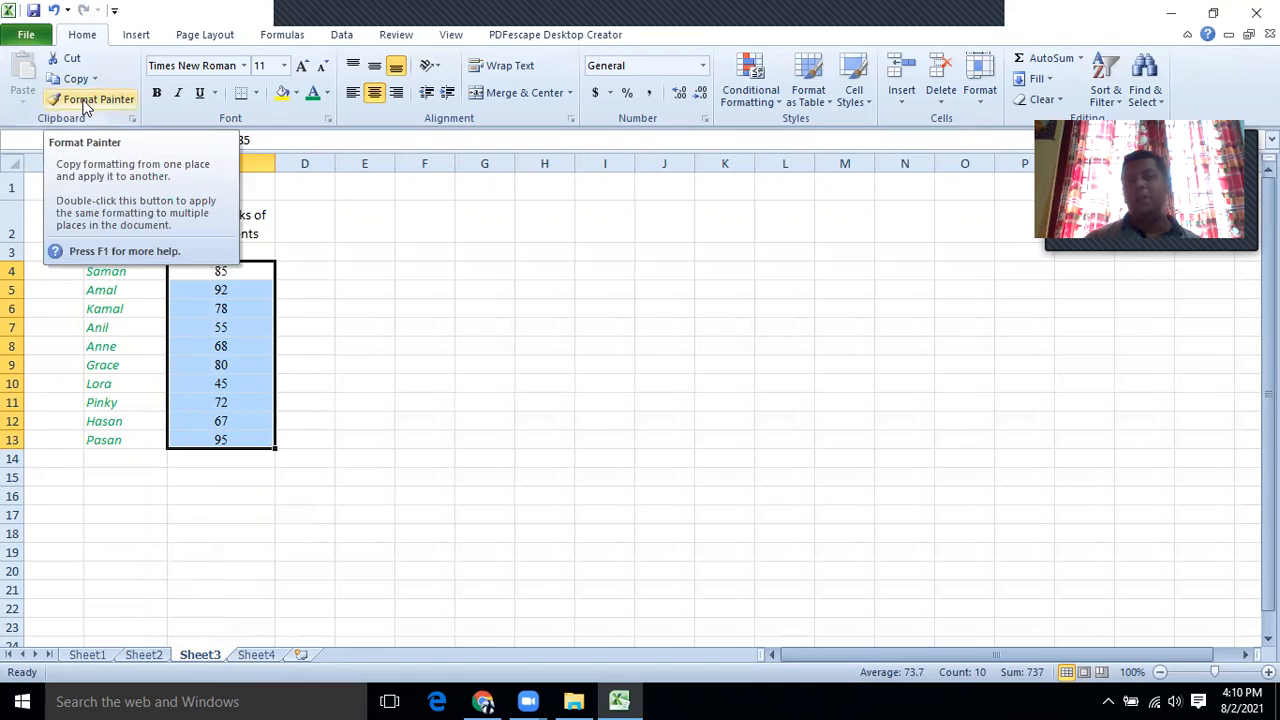
left_click(90, 657)
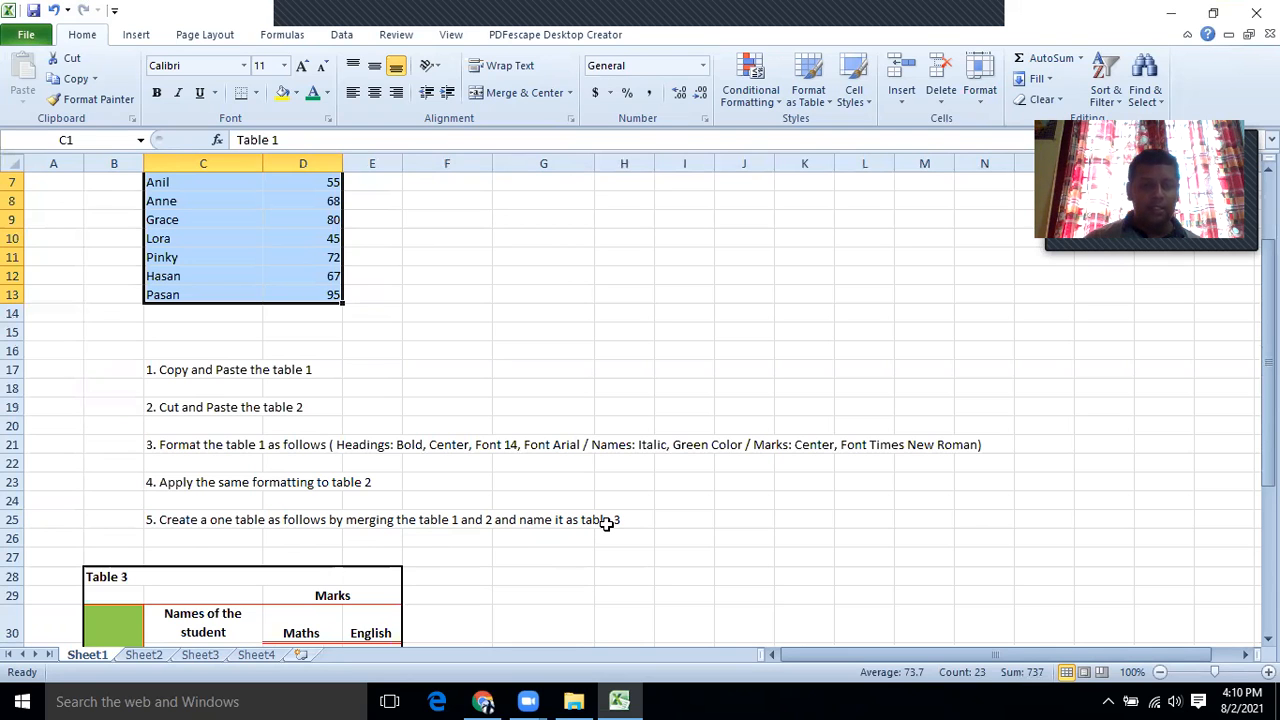
scroll(606, 524, "down", 4)
scroll(606, 524, "up", 6)
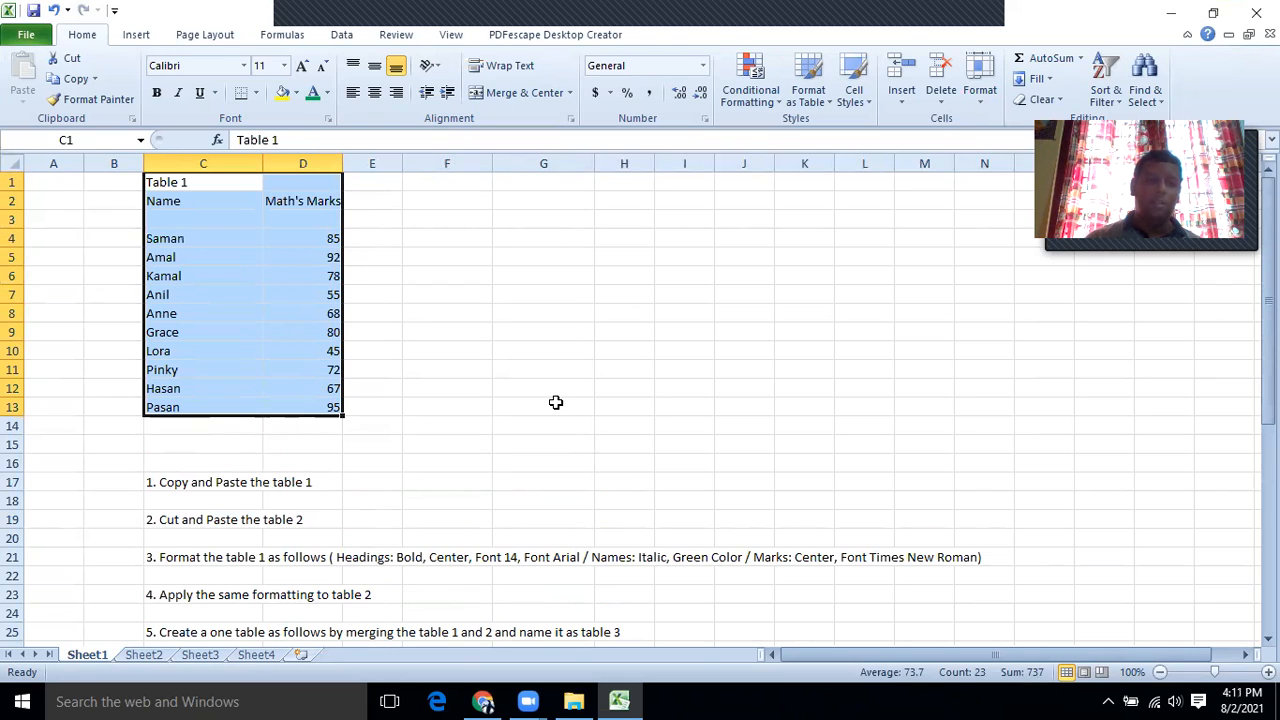
scroll(556, 402, "down", 4)
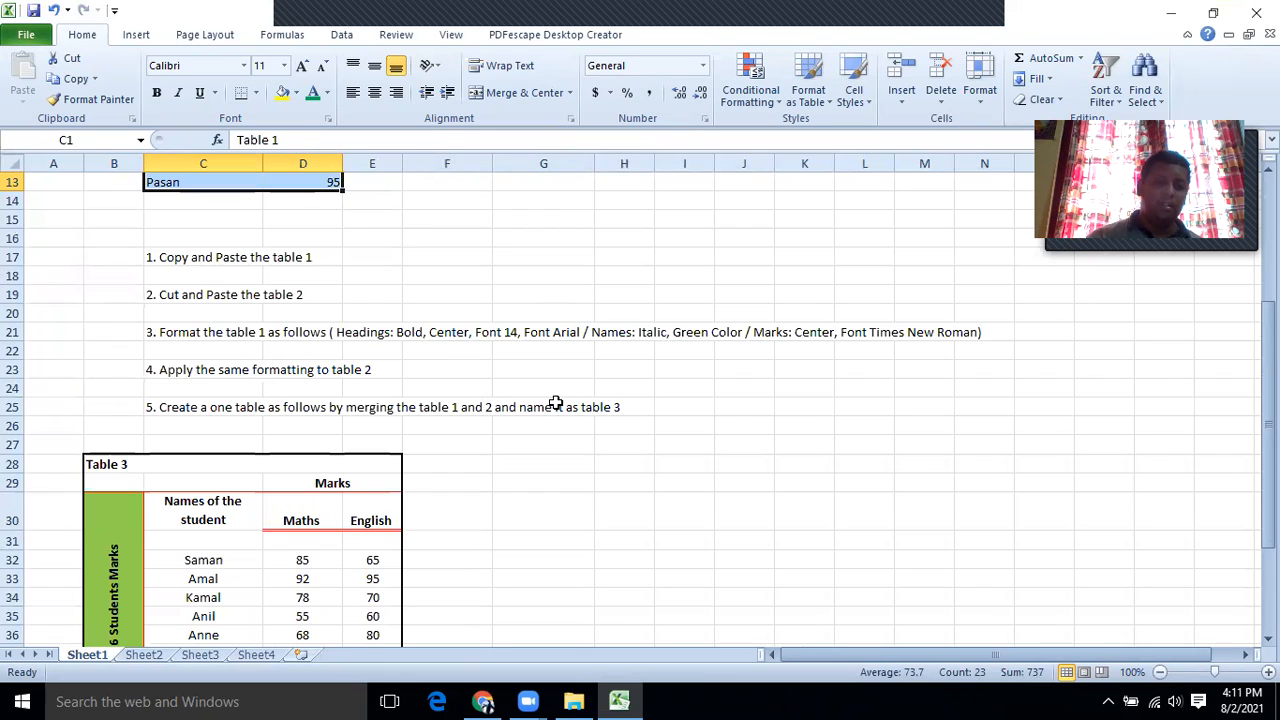
left_click(620, 700)
left_click(620, 700)
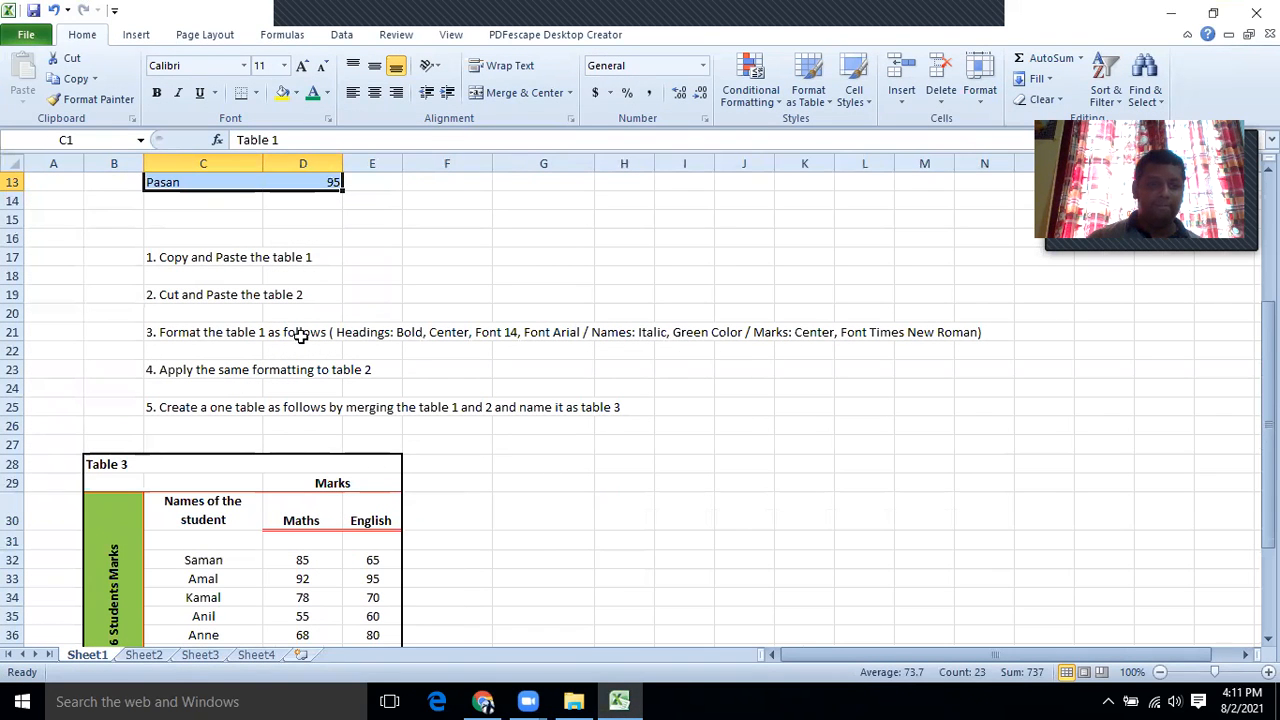
Copy Table 2 in B3:C15 on Sheet4 and paste the copy starting at F3 on the same sheet.
left_click(256, 656)
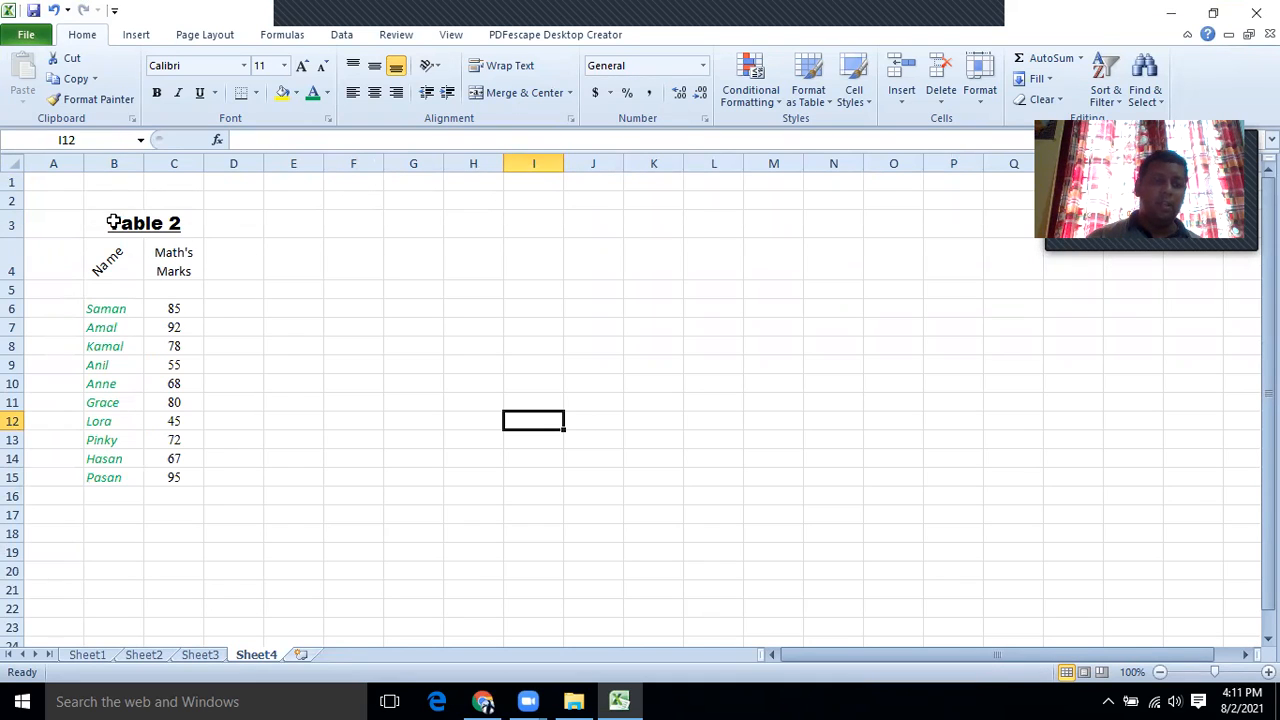
left_click_drag(113, 222, 200, 488)
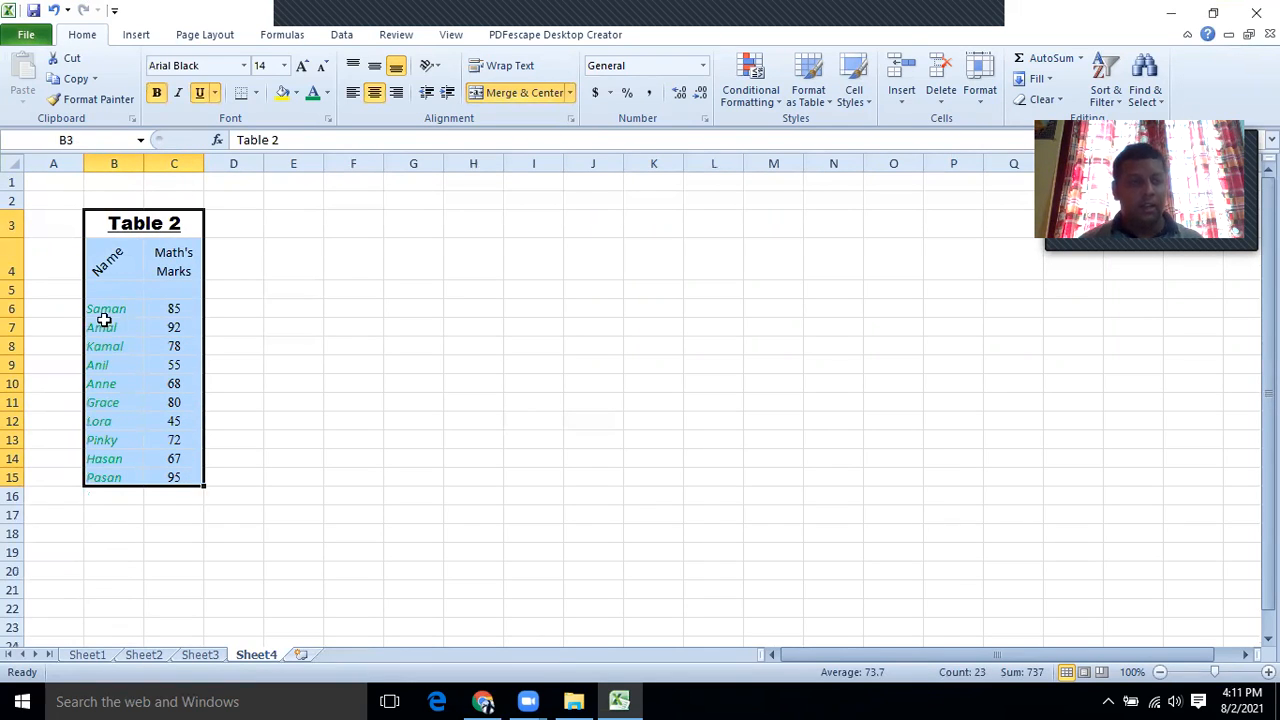
left_click(94, 79)
left_click(90, 103)
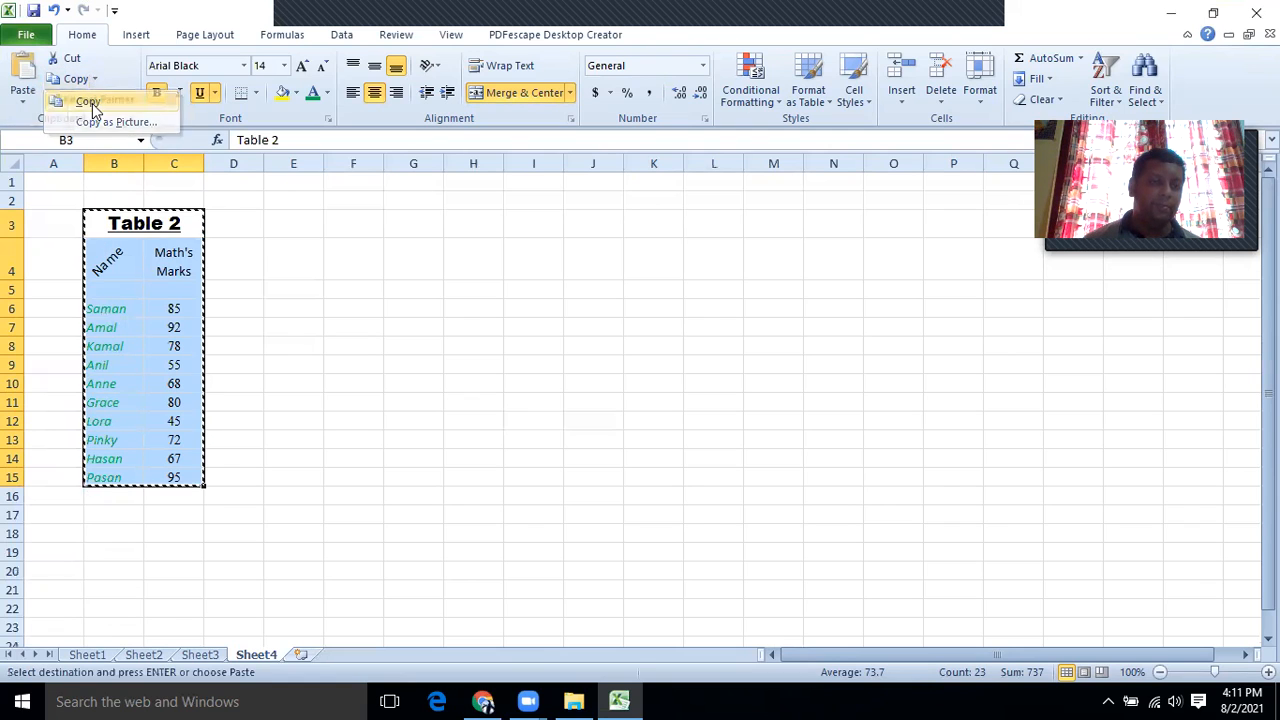
left_click(337, 224)
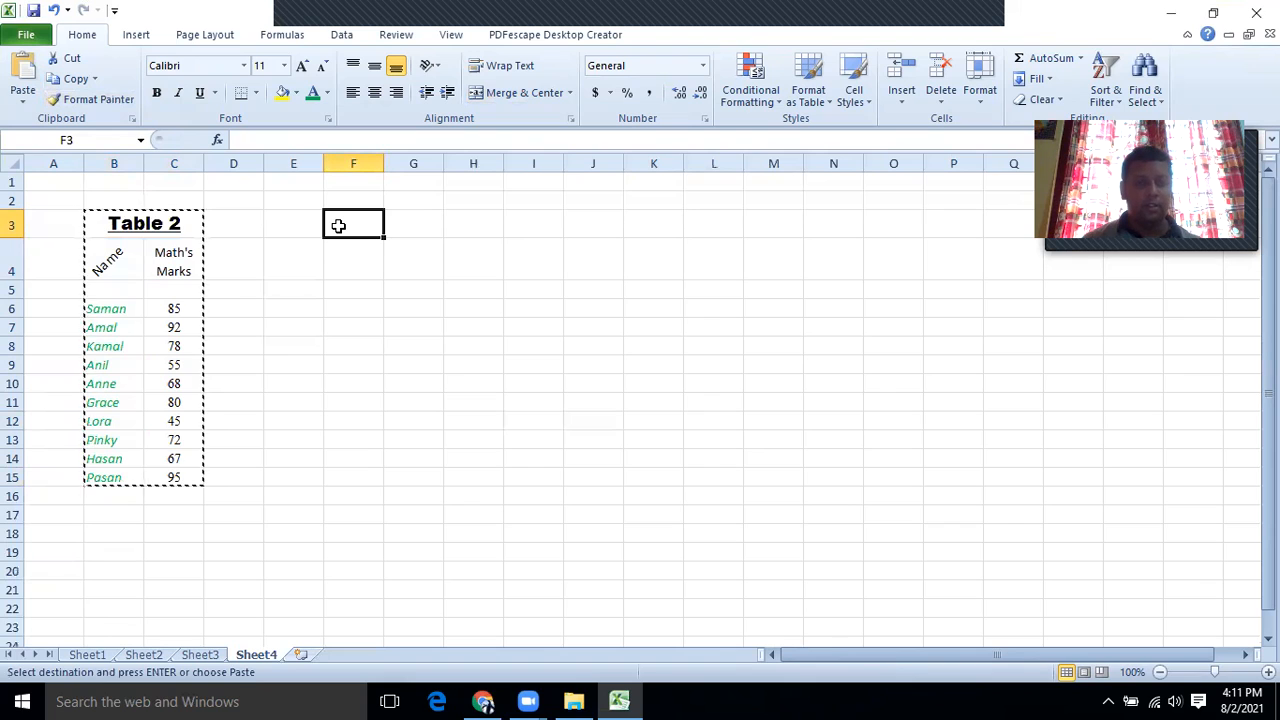
key("ctrl+v")
left_click(517, 264)
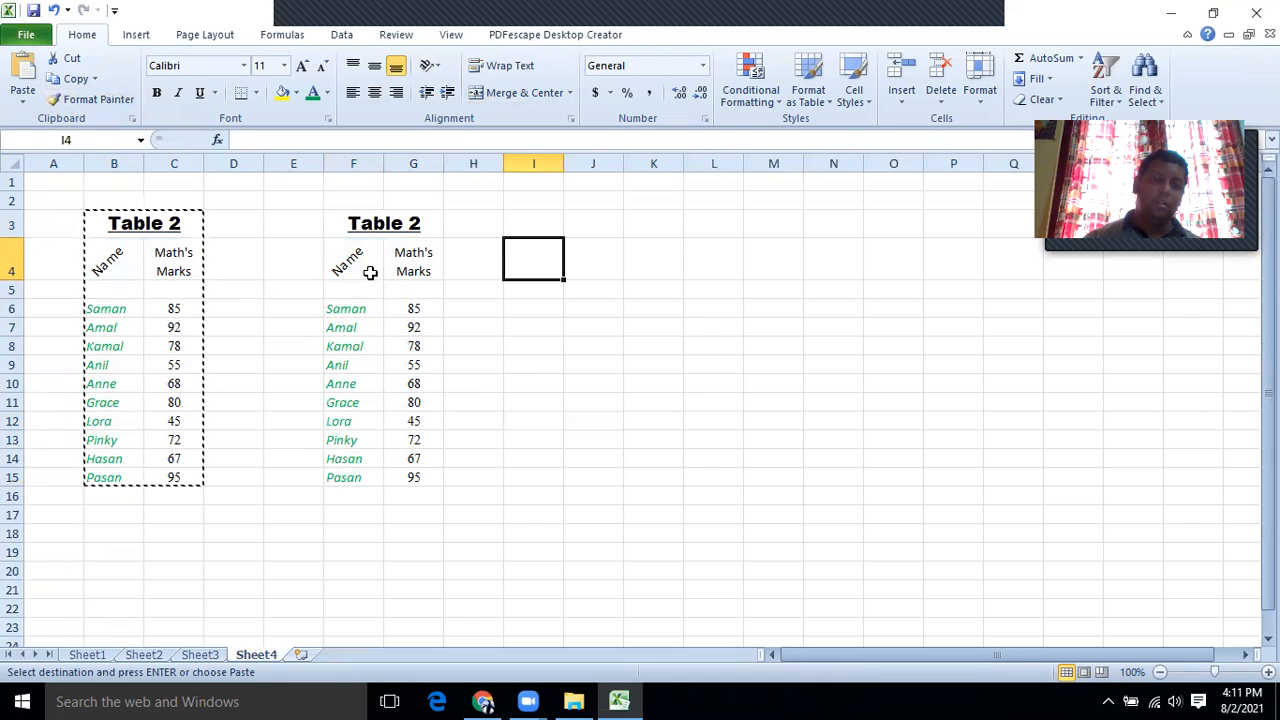
Change the title of the pasted table in F3 to "Table 3".
double_click(415, 222)
key("BackSpace")
type("3")
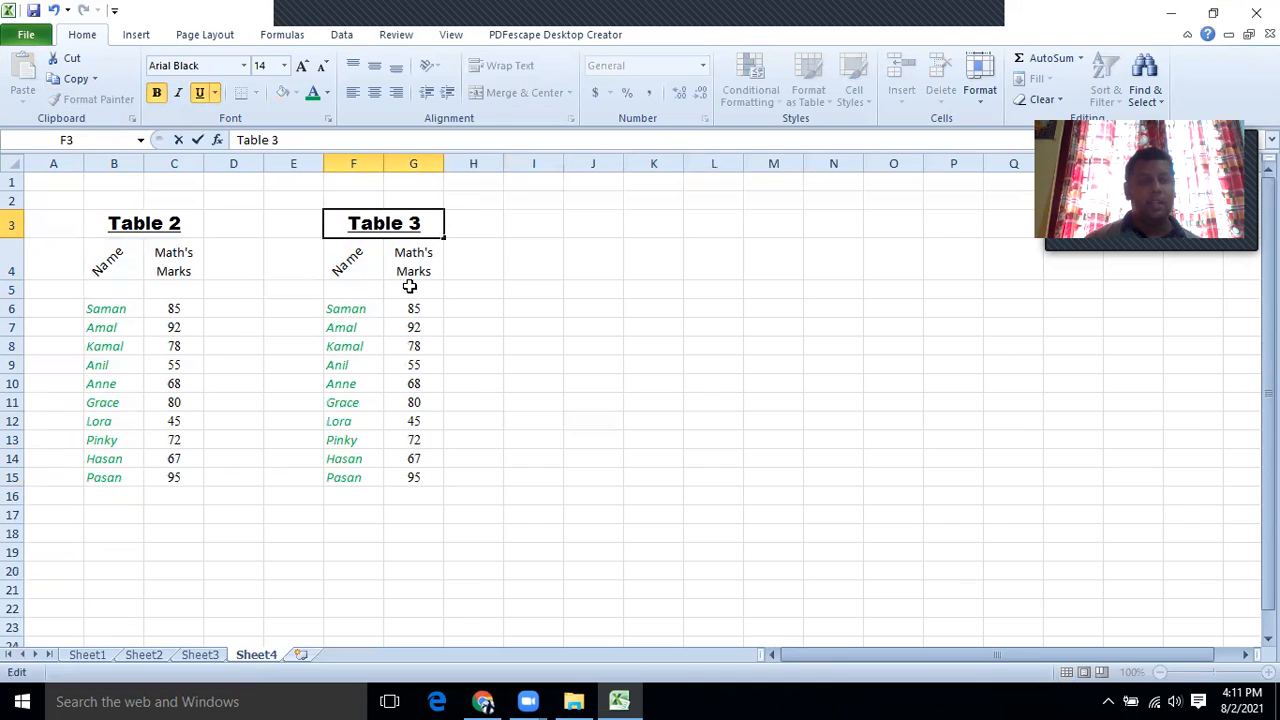
Change the marks heading in G4 of the new table to "English Marks".
double_click(432, 253)
key("BackSpace")
key("BackSpace")
key("BackSpace")
key("BackSpace")
key("BackSpace")
key("BackSpace")
type("English")
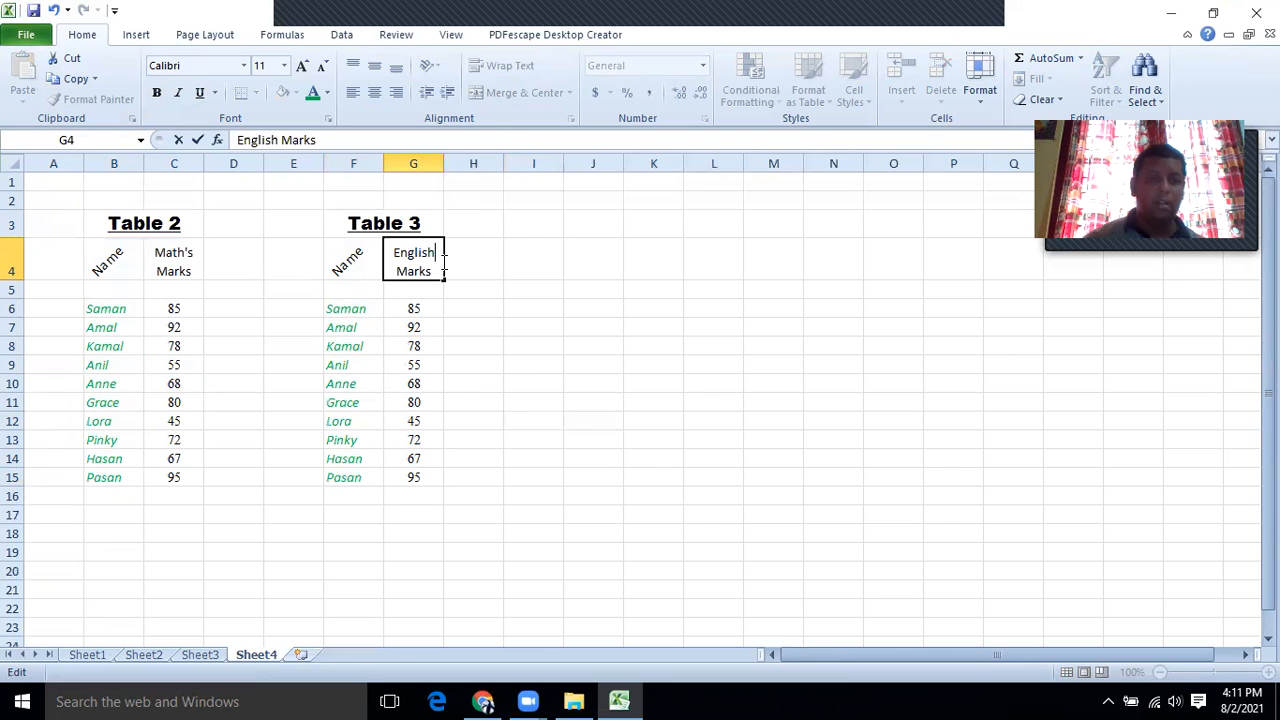
Clear the copied marks in G6:G15 and enter the English marks 65, 95 and 70 in G6:G8, following the sample table on Sheet1.
left_click_drag(408, 314, 408, 479)
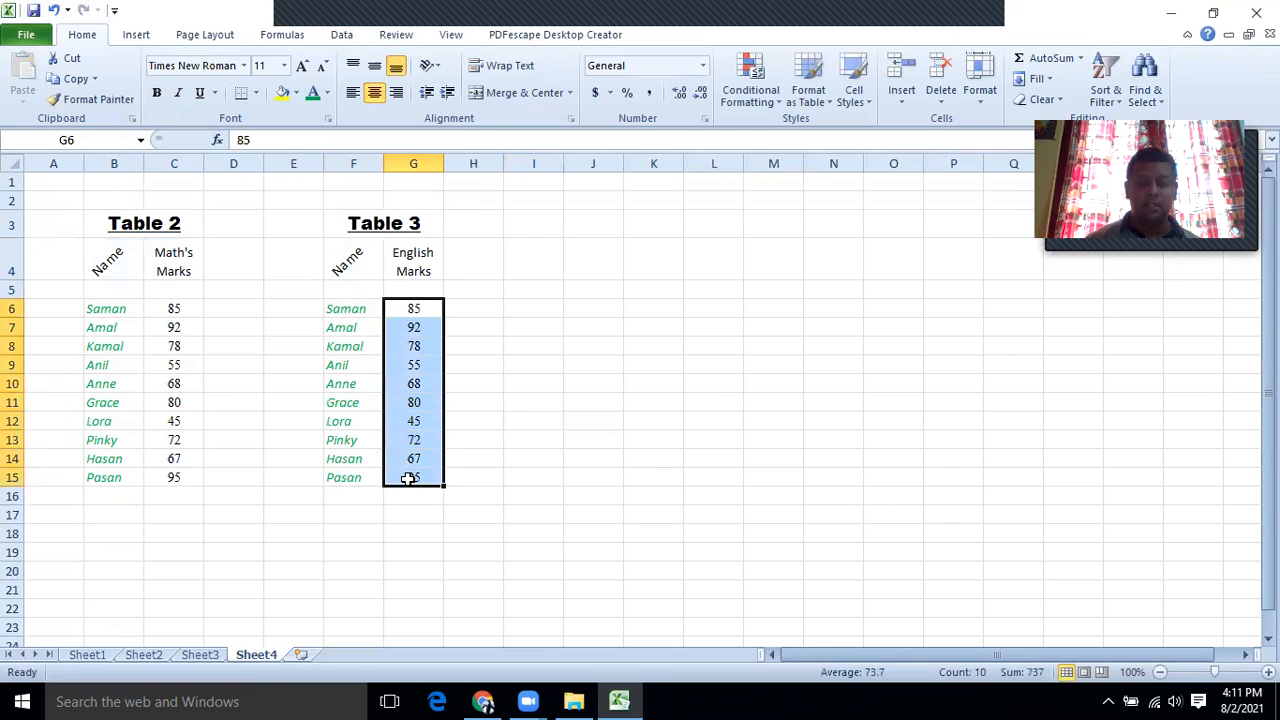
left_click(150, 660)
left_click(89, 656)
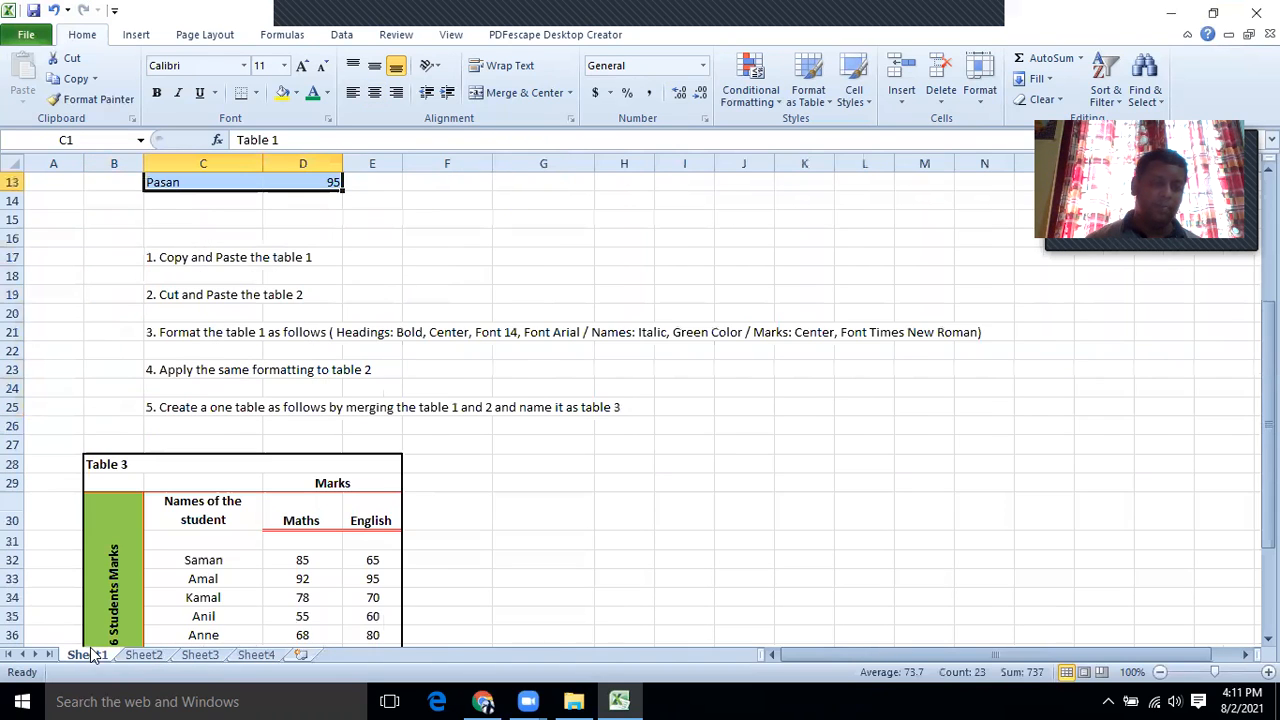
scroll(374, 430, "down", 4)
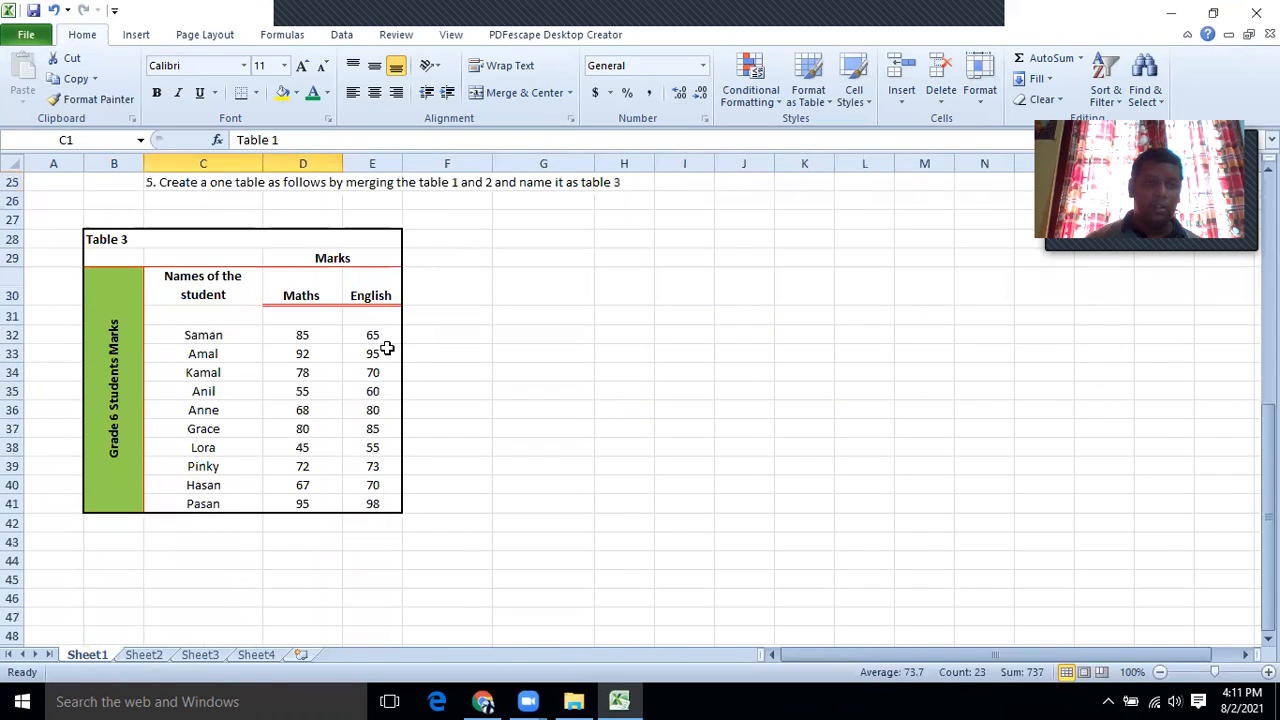
left_click(262, 656)
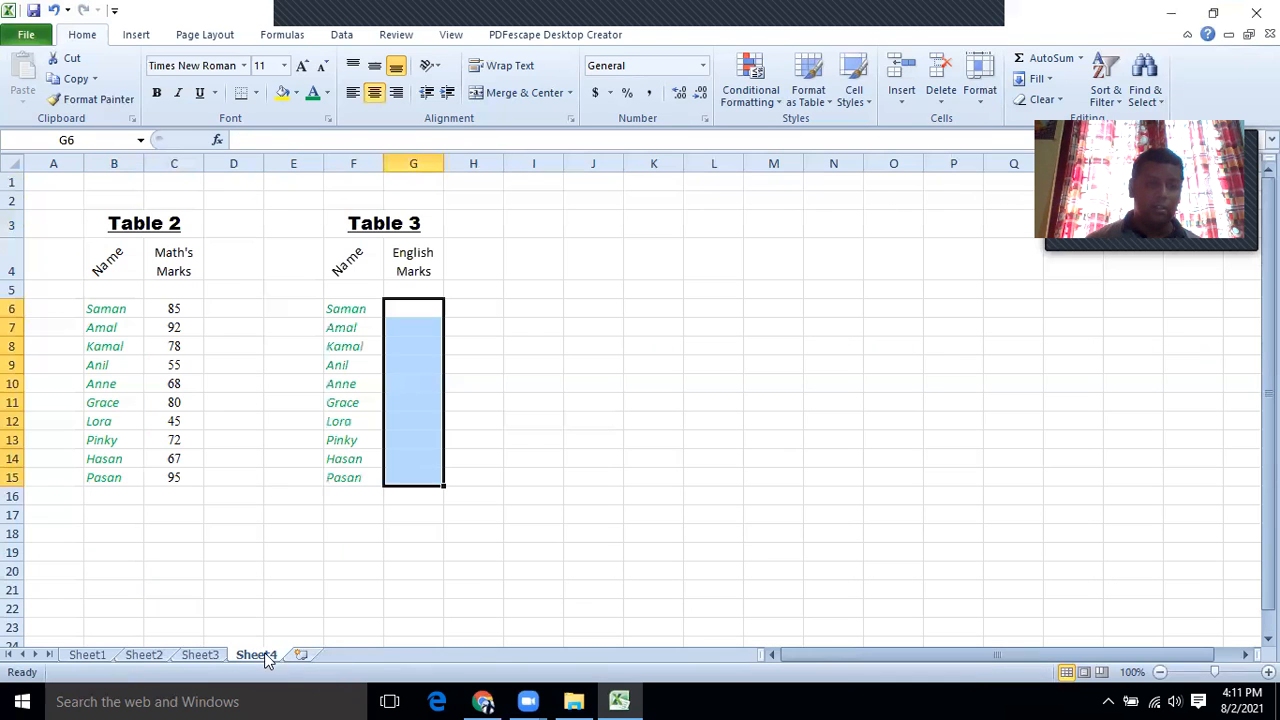
type("65")
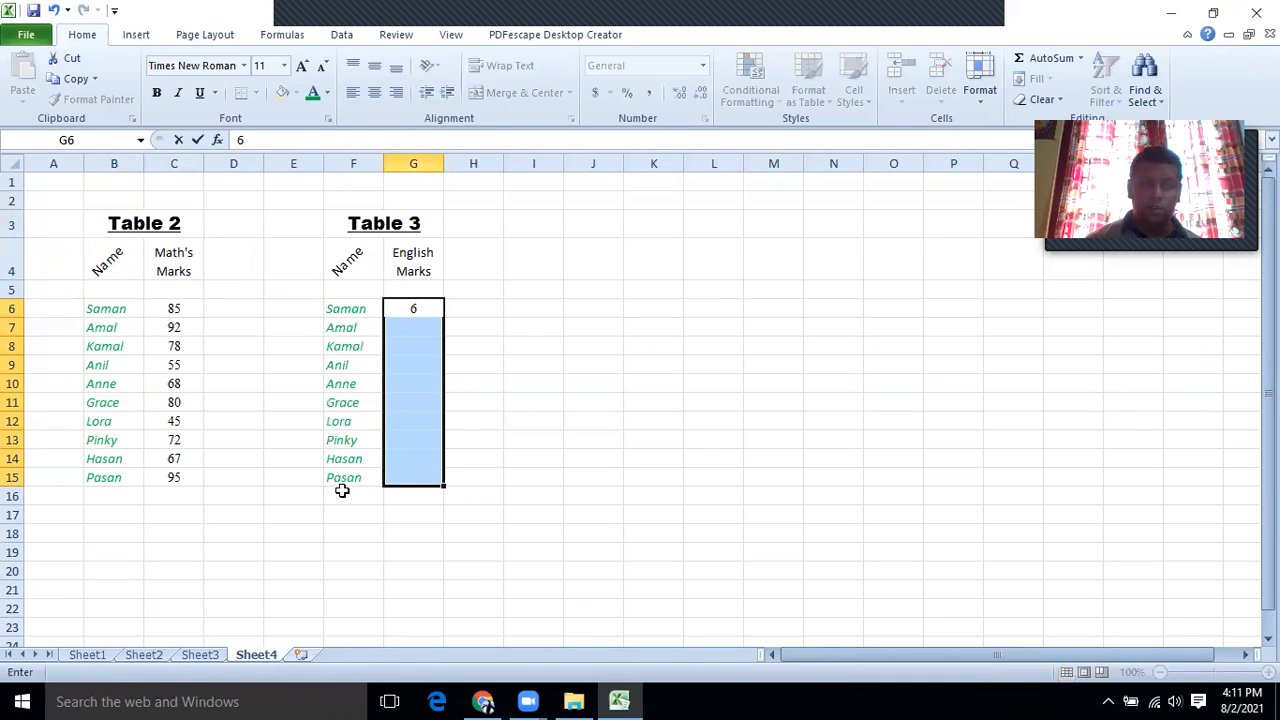
left_click(403, 325)
type("95")
key("Return")
type("70")
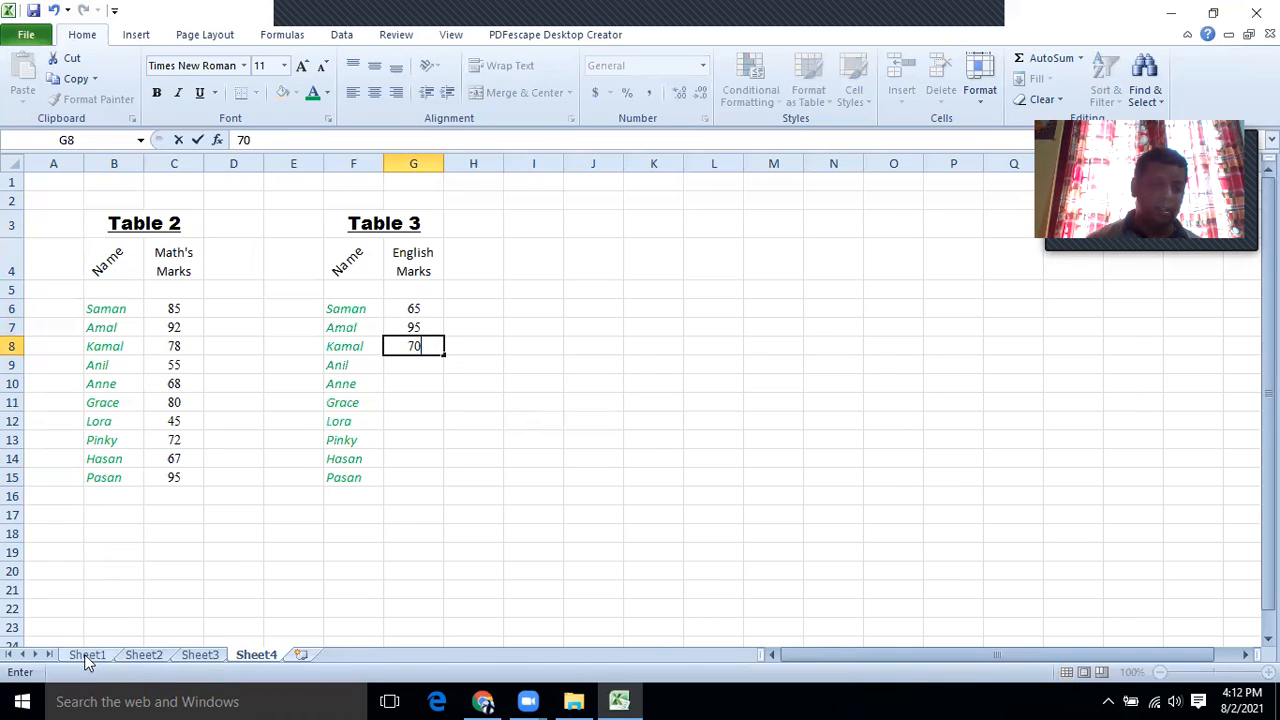
Look up the next English marks on Sheet1 and enter 60, 80 and 85 in G9:G11 on Sheet4.
left_click(84, 654)
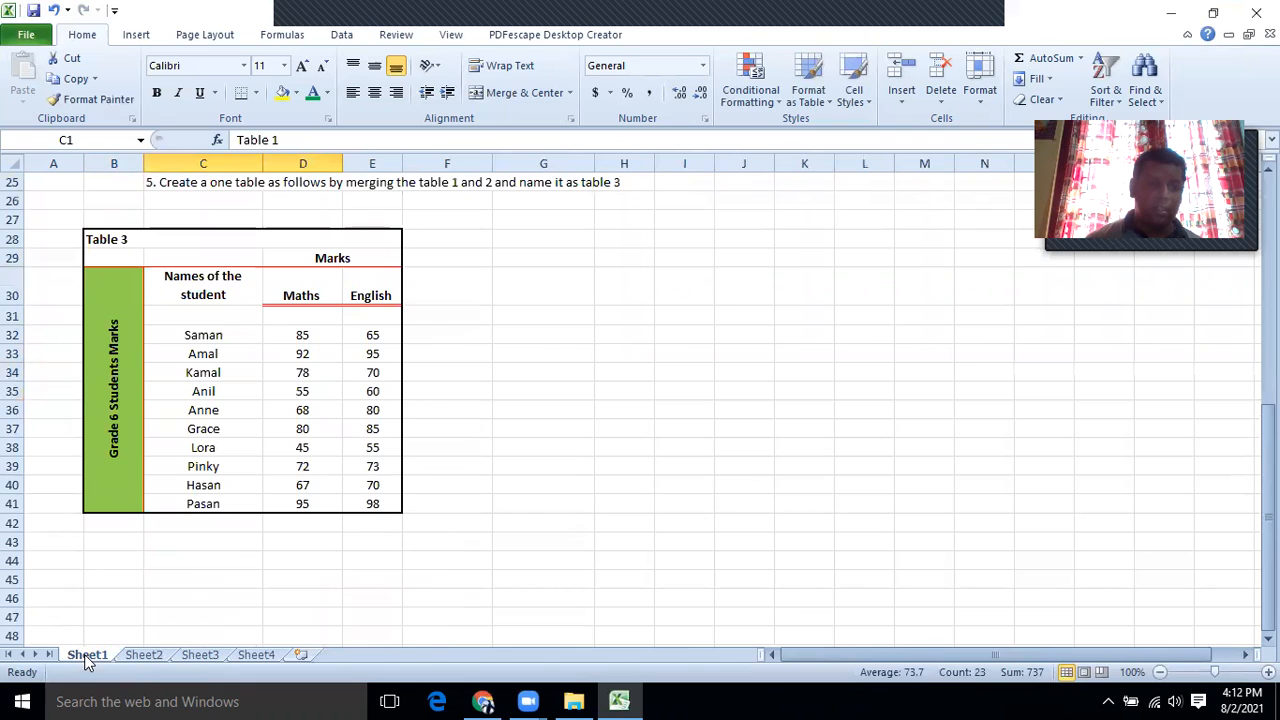
left_click(200, 654)
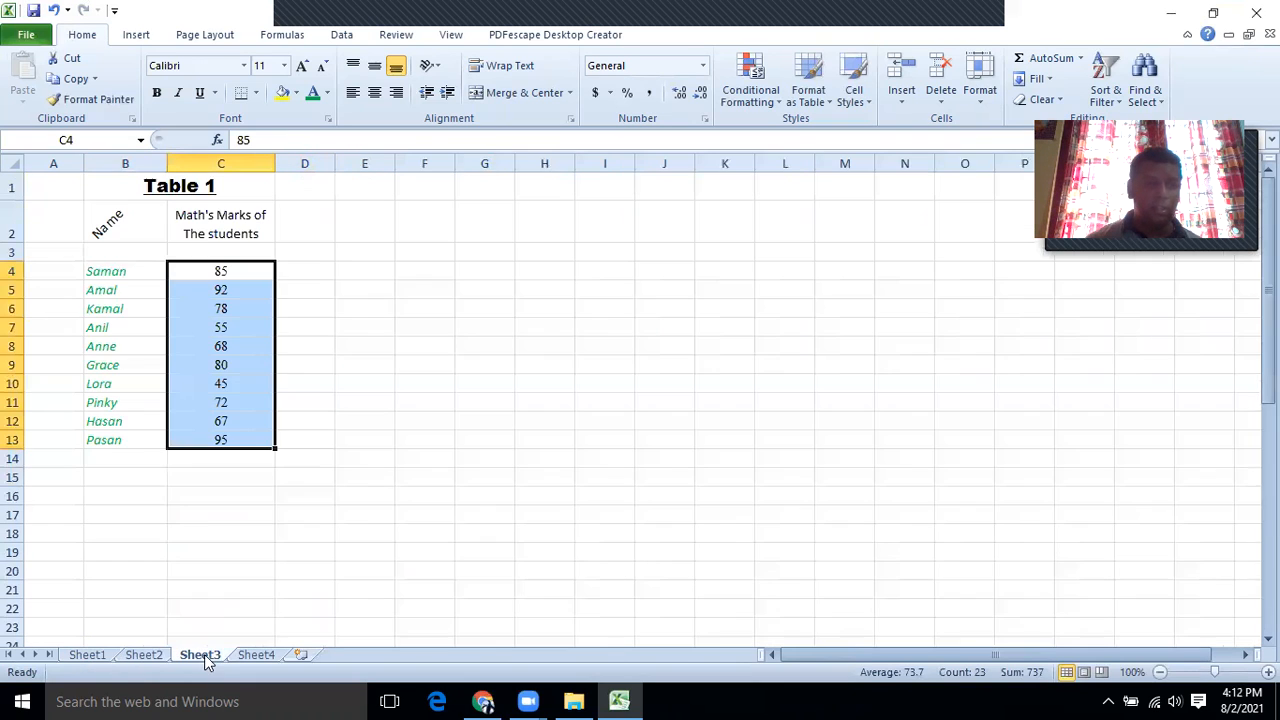
left_click(256, 655)
left_click(409, 372)
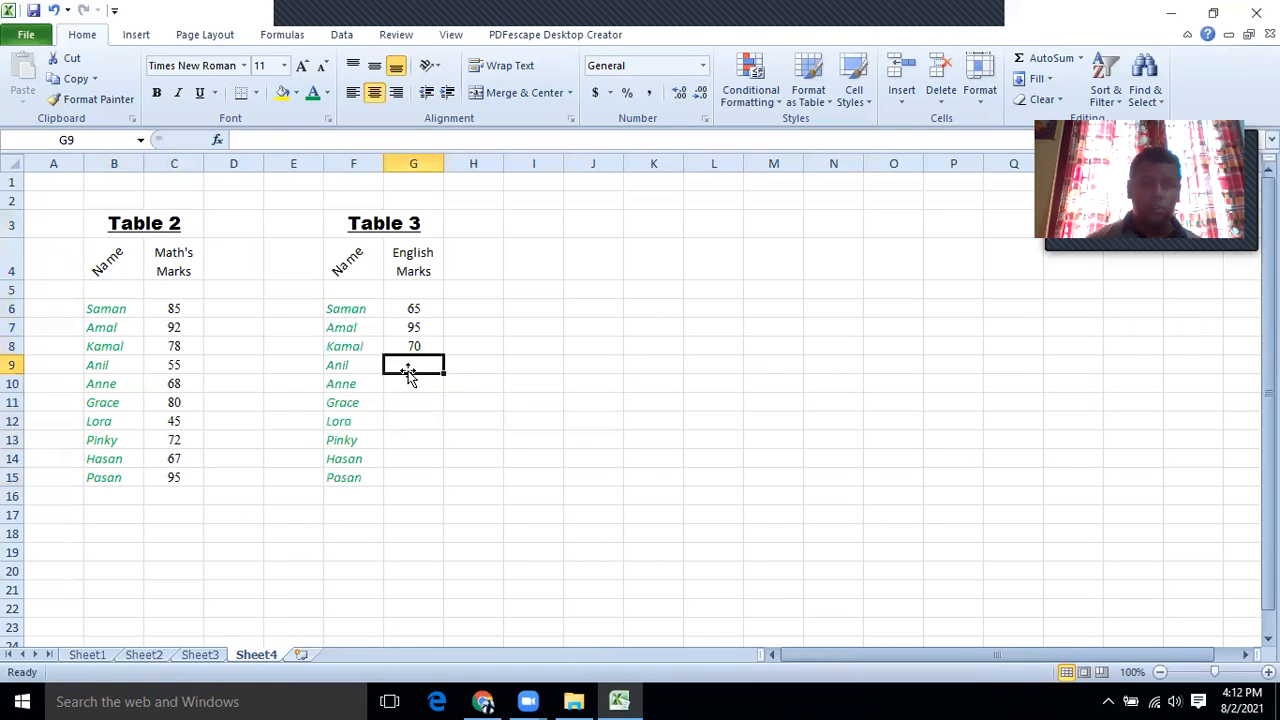
type("60")
key("Up")
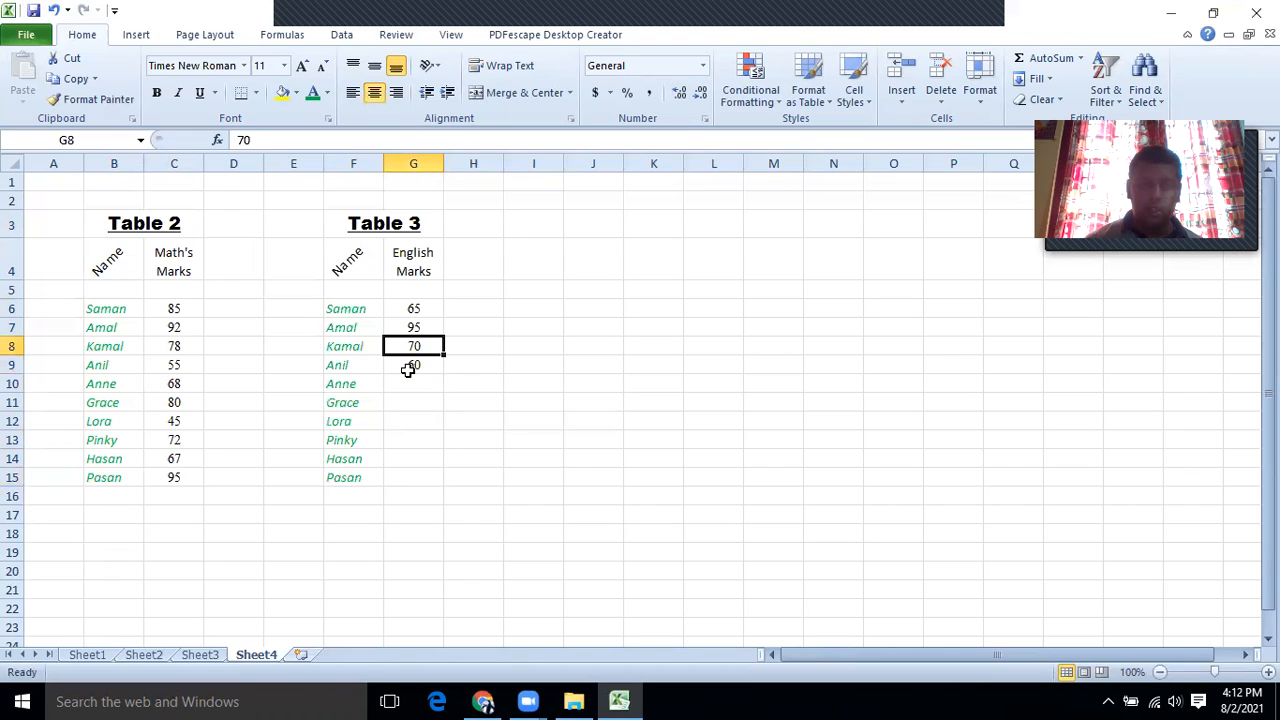
type("8")
left_click(411, 383)
type("8")
key("Return")
type("8")
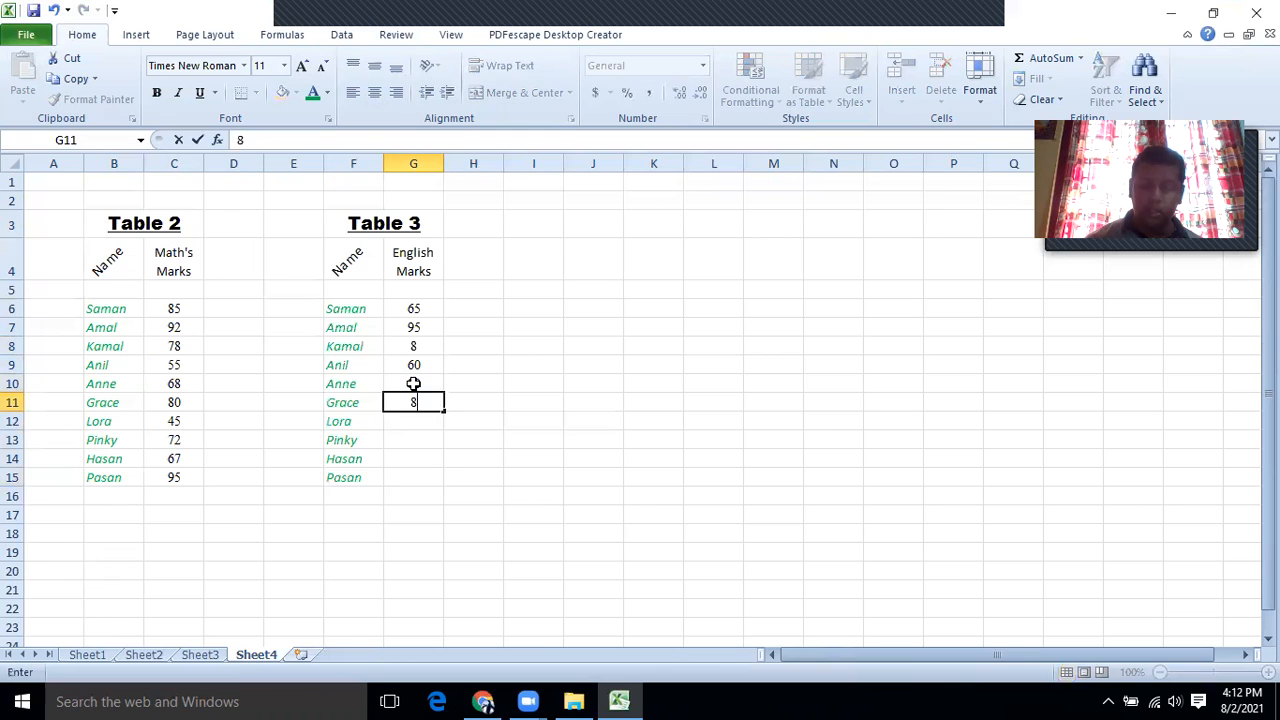
type("5")
left_click(414, 460)
Check the third student's English mark on Sheet1 and correct G8 on Sheet4 to 70.
left_click(421, 347)
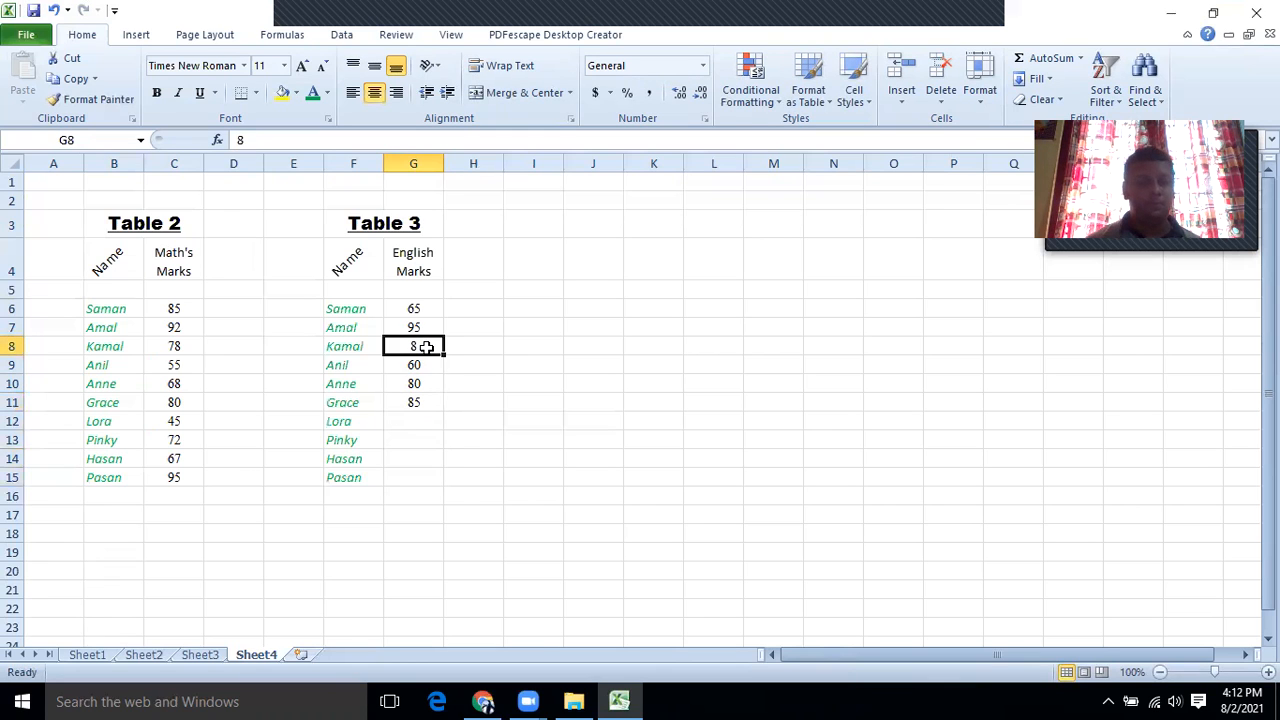
left_click(86, 654)
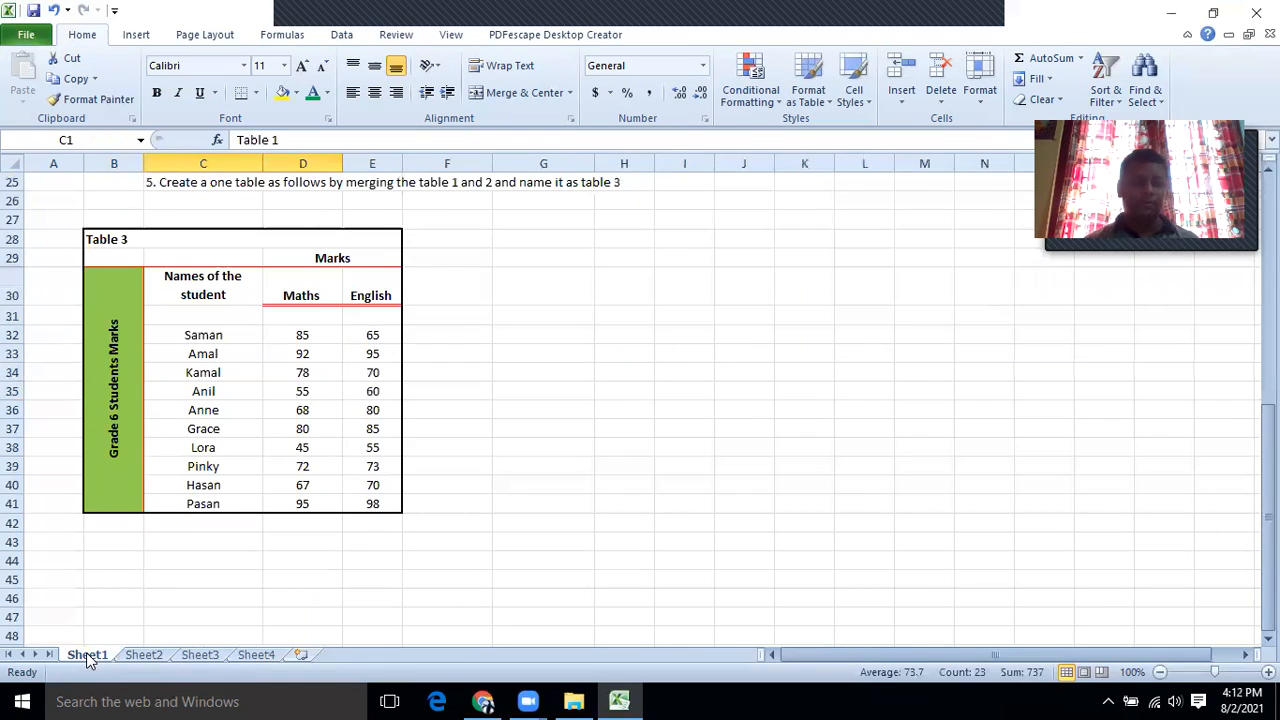
left_click(195, 654)
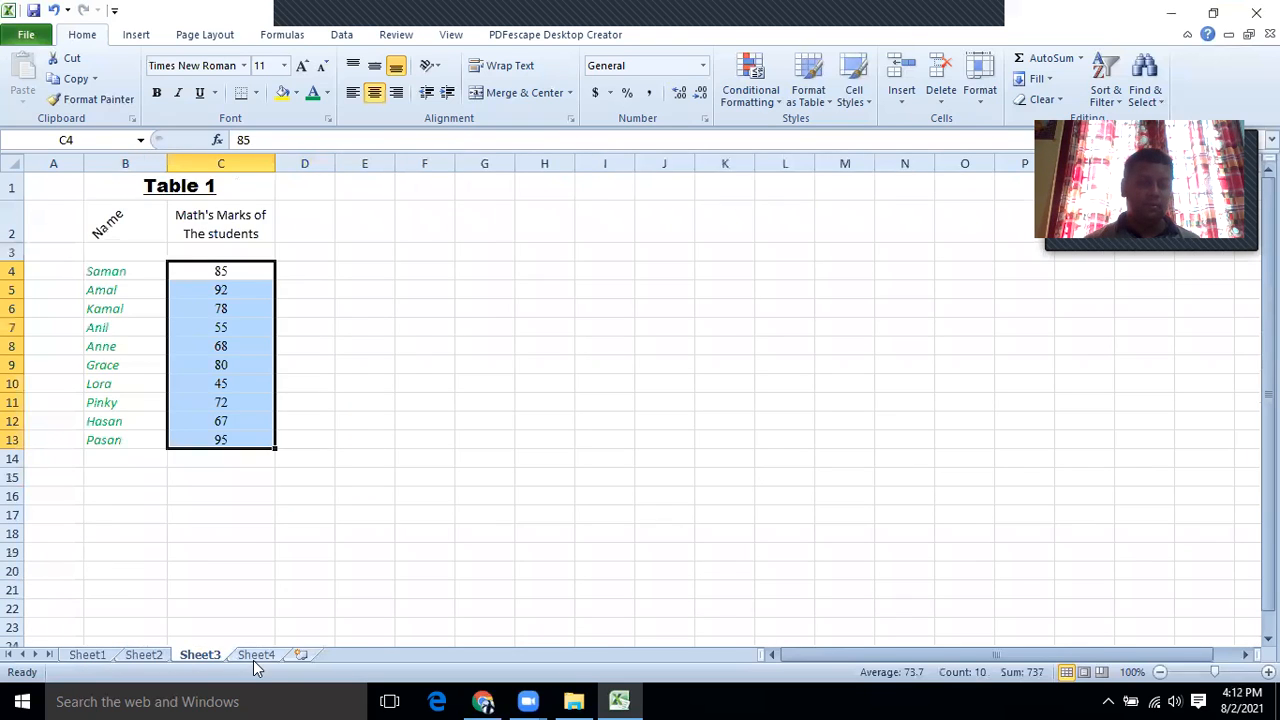
left_click(255, 656)
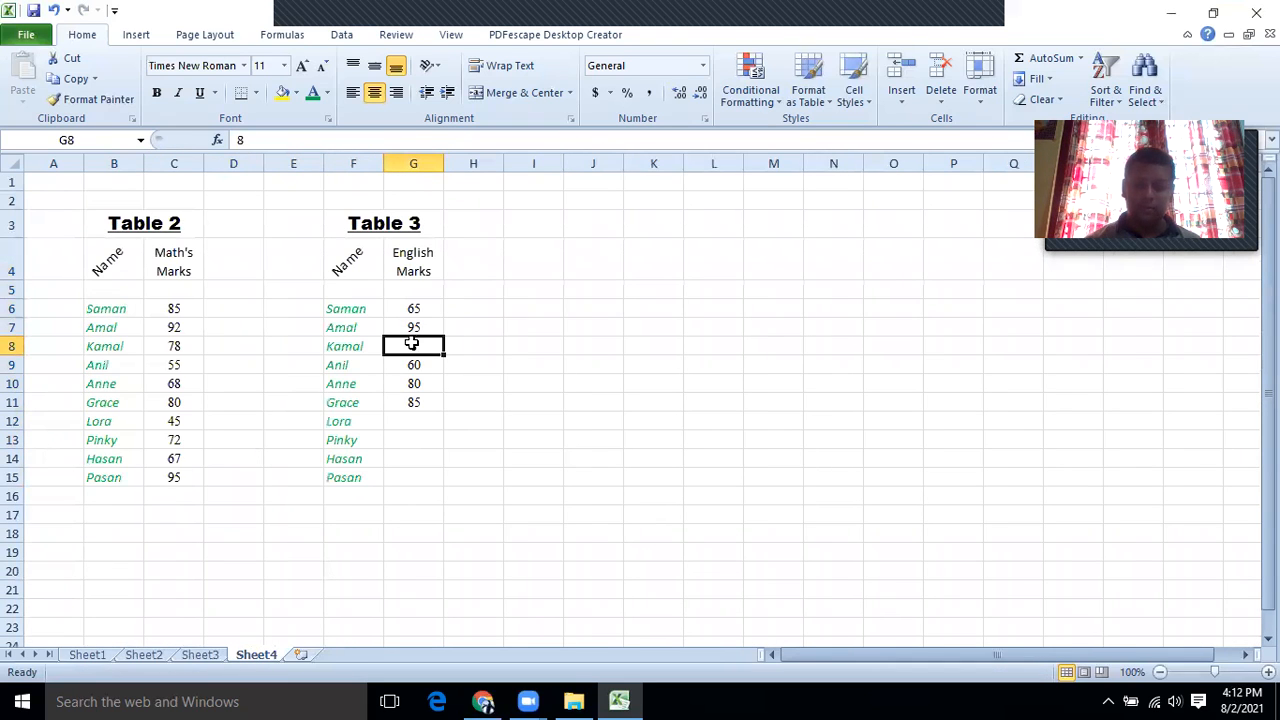
type("70")
left_click(414, 421)
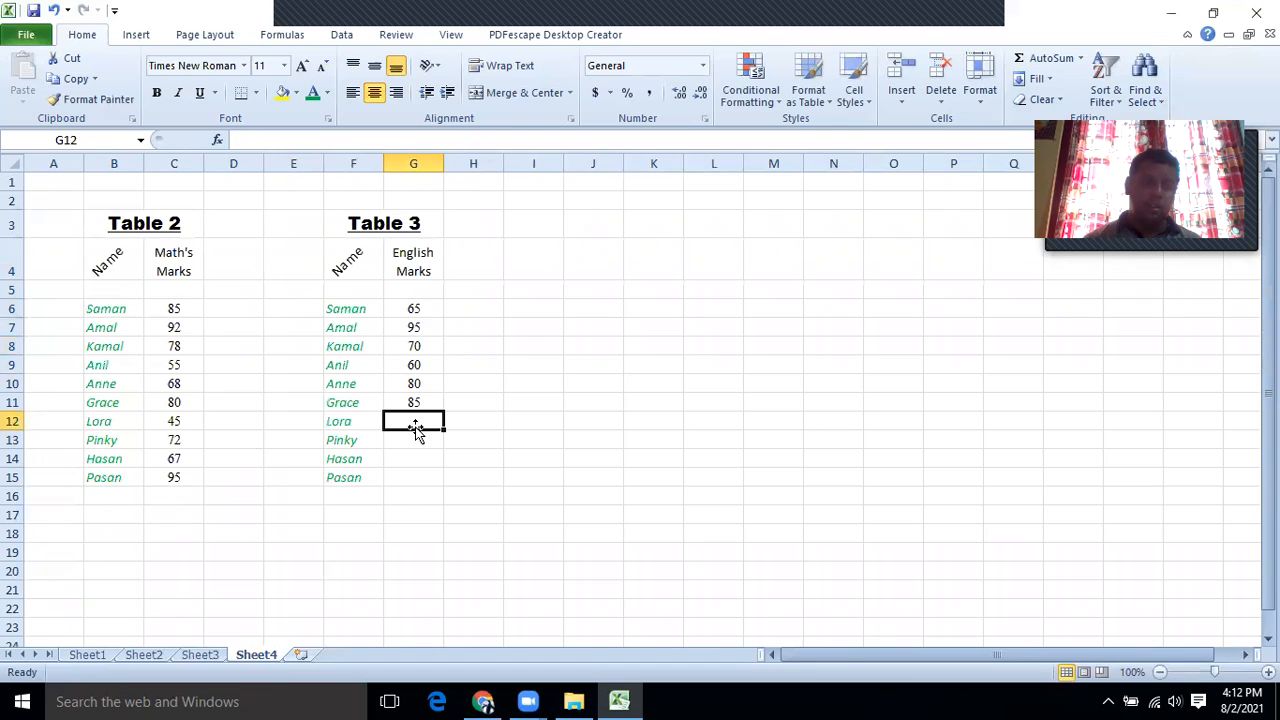
Enter the remaining English marks 55, 73, 70 and 98 from the Sheet1 sample in G12:G15 on Sheet4.
left_click(88, 655)
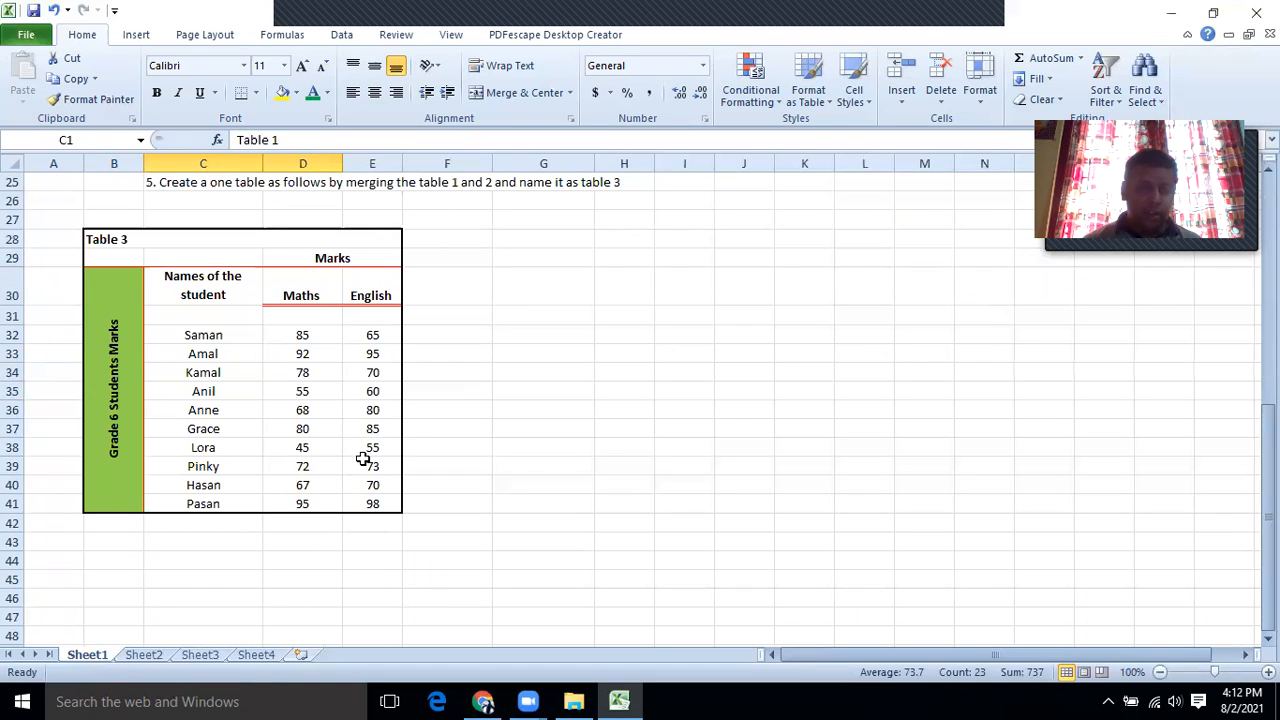
left_click(252, 658)
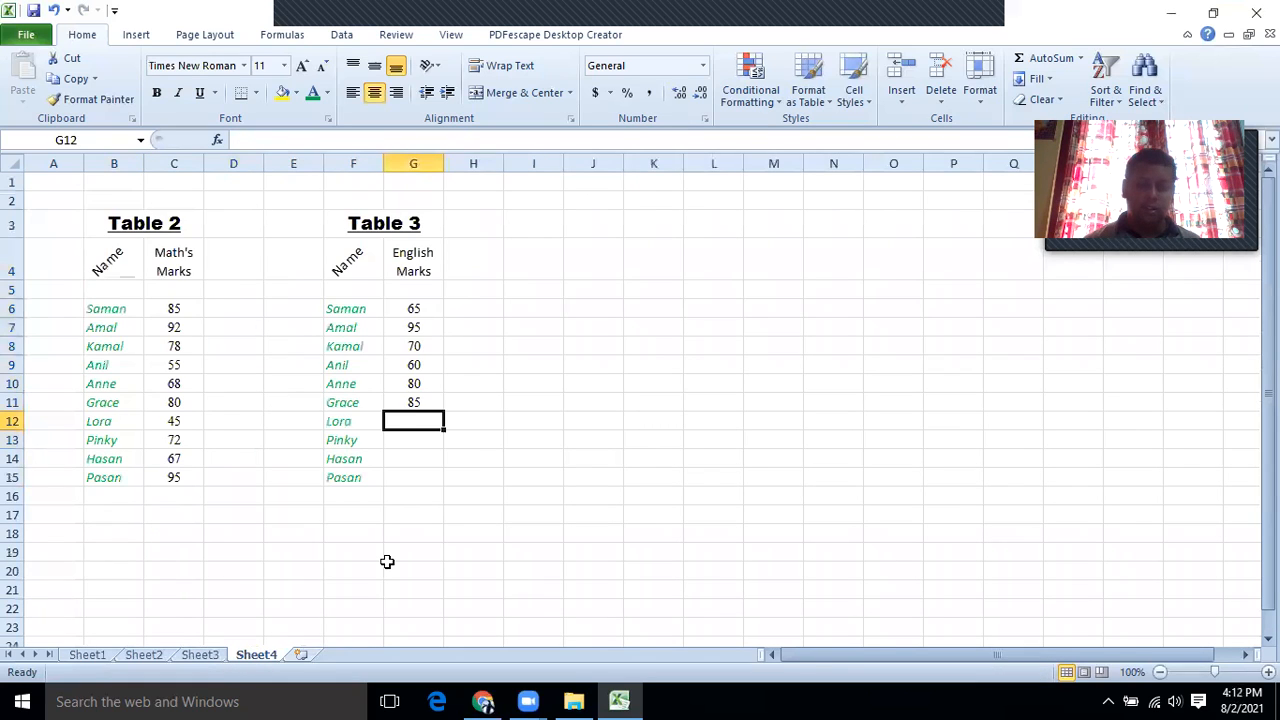
type("55")
key("Return")
type("73")
key("Return")
type("70")
left_click(413, 476)
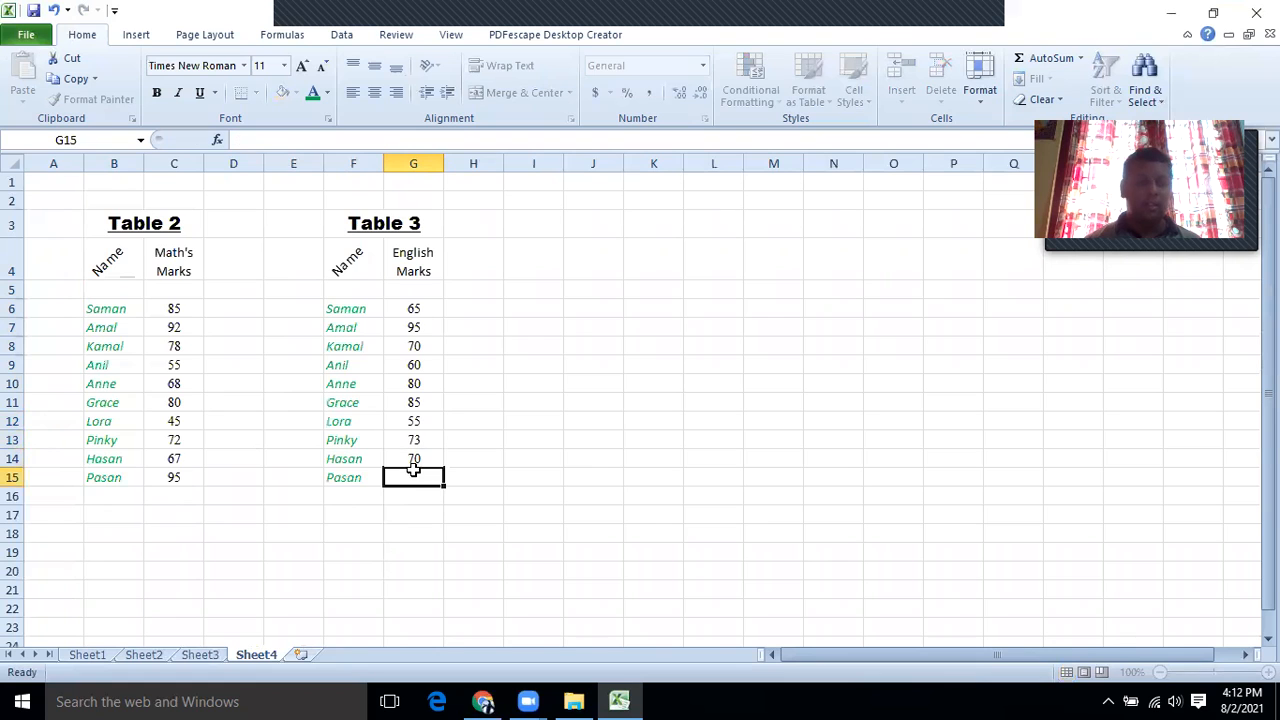
left_click(85, 656)
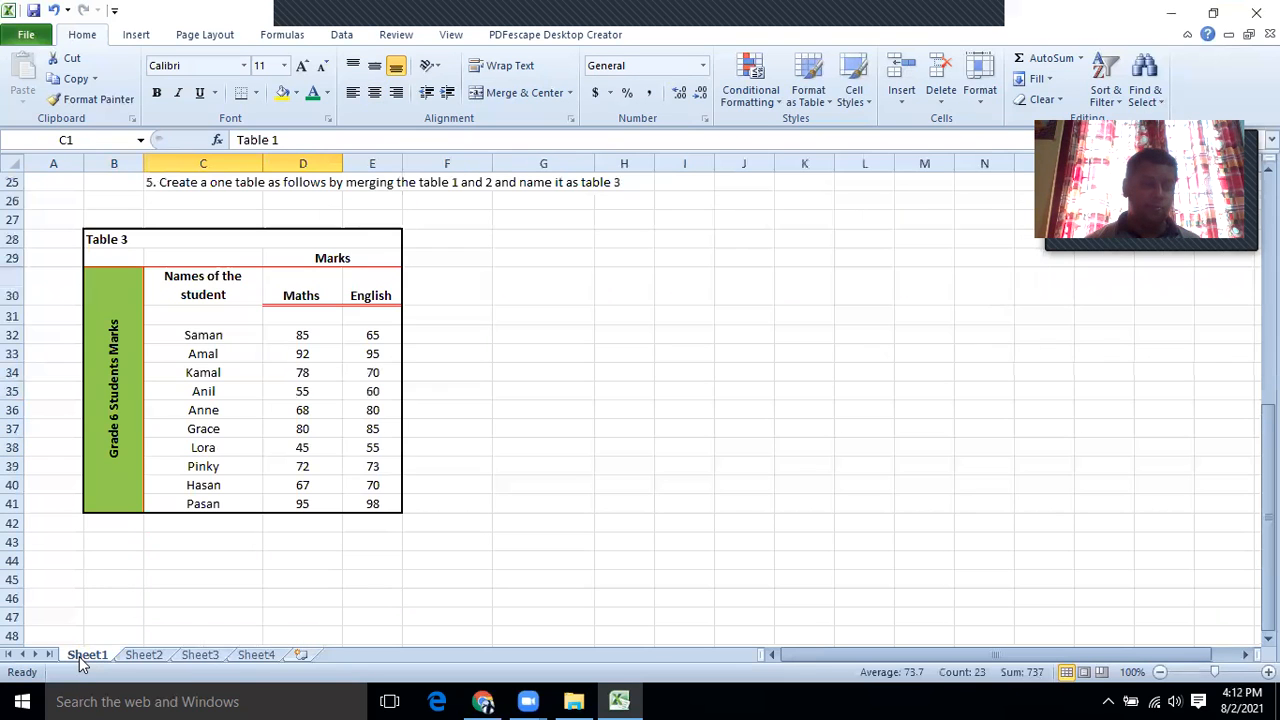
left_click(255, 655)
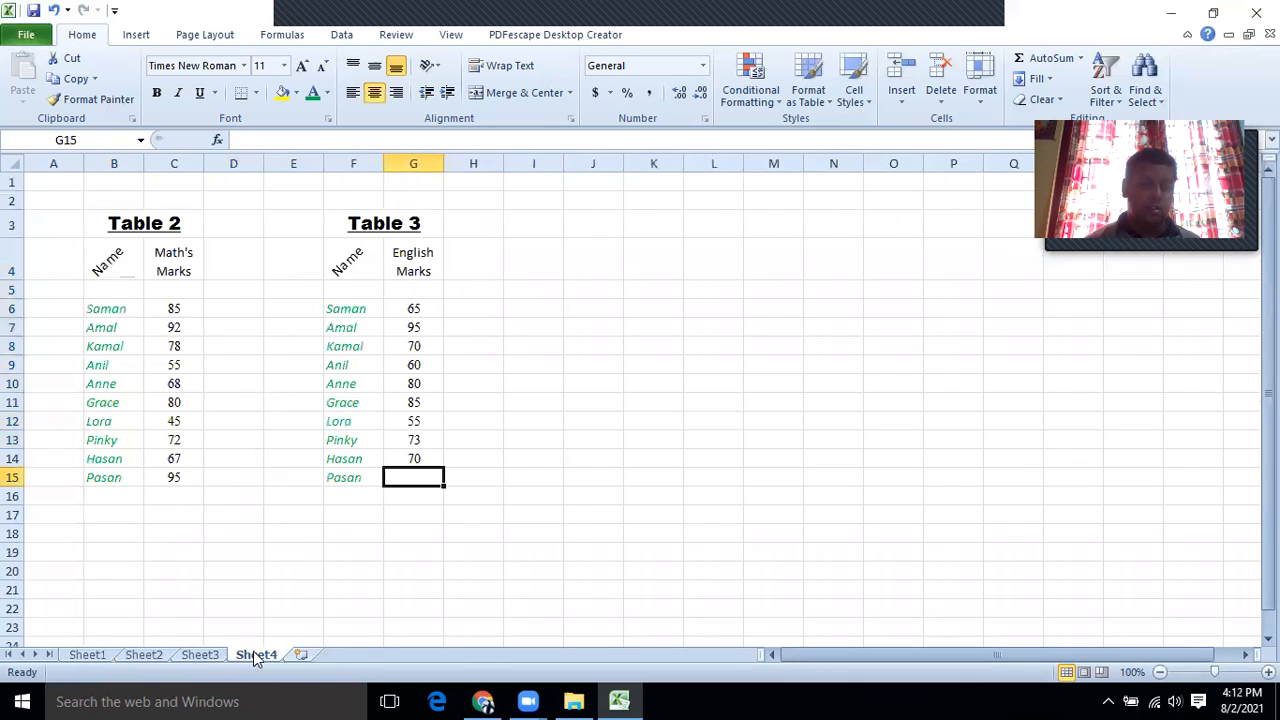
type("98")
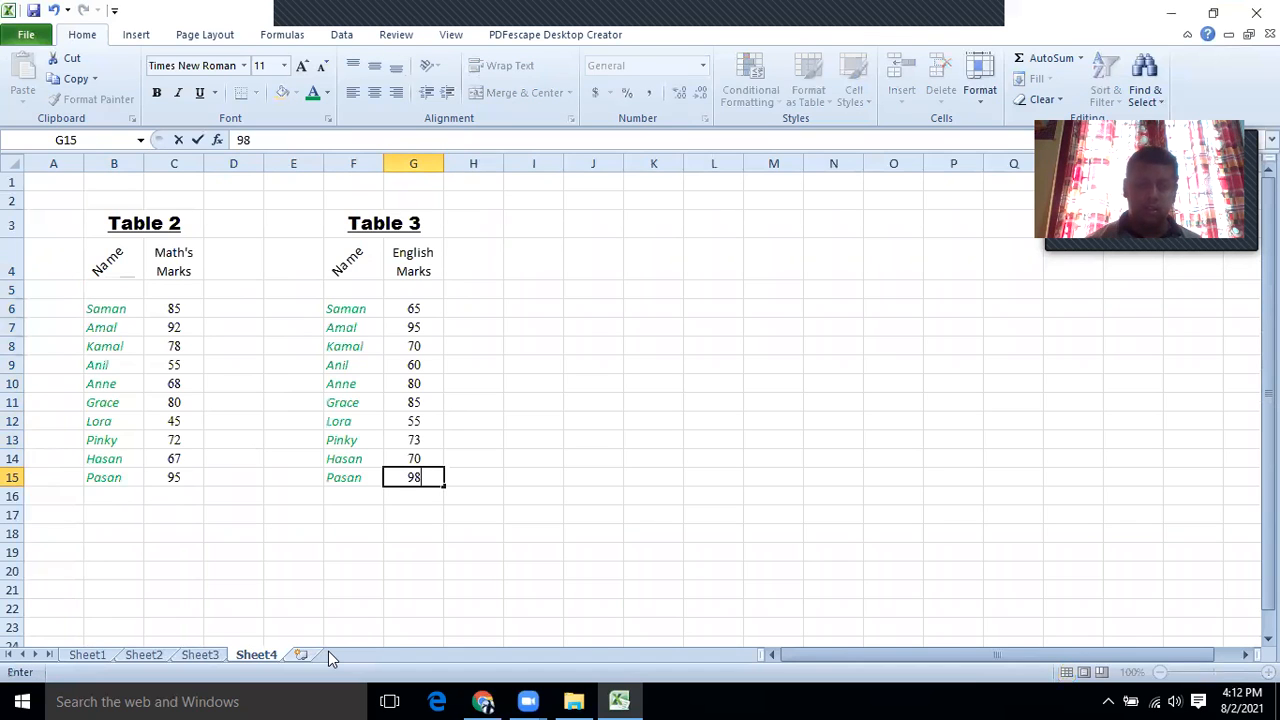
left_click_drag(400, 496, 383, 501)
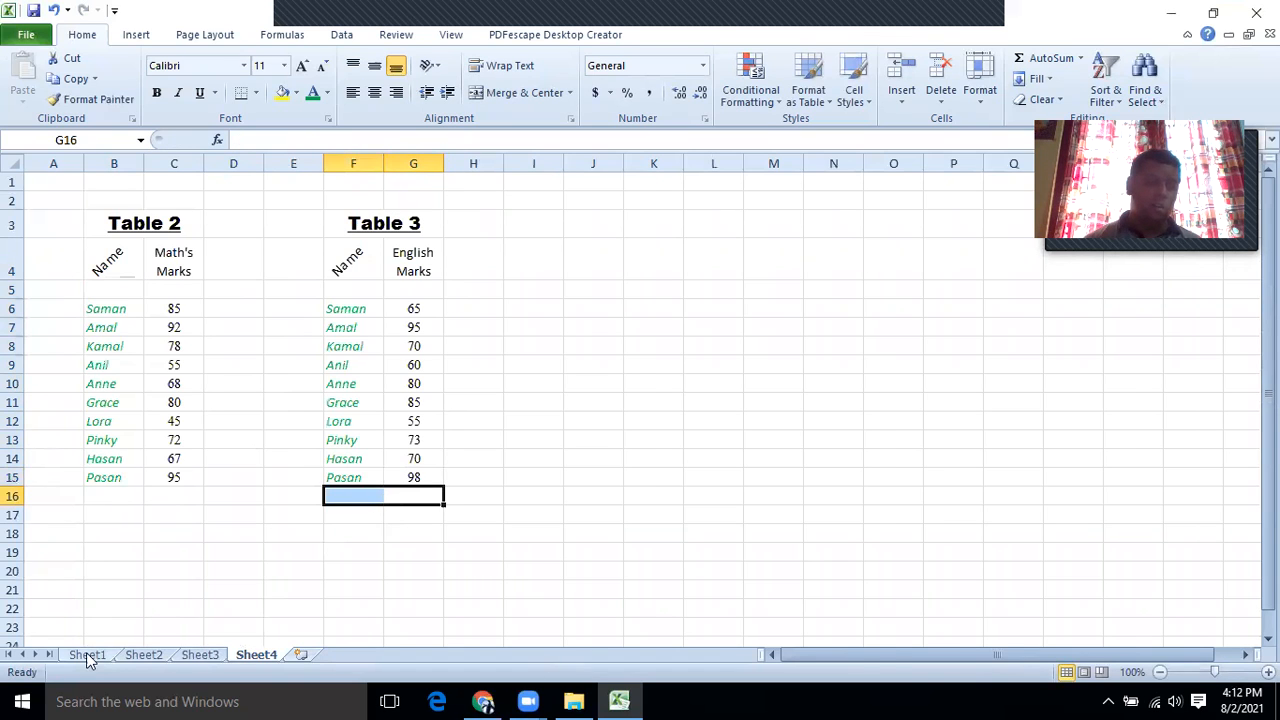
Review the exercise 5 instruction on merging tables 1 and 2, along with the sample Table 3 layout on Sheet1.
left_click(86, 654)
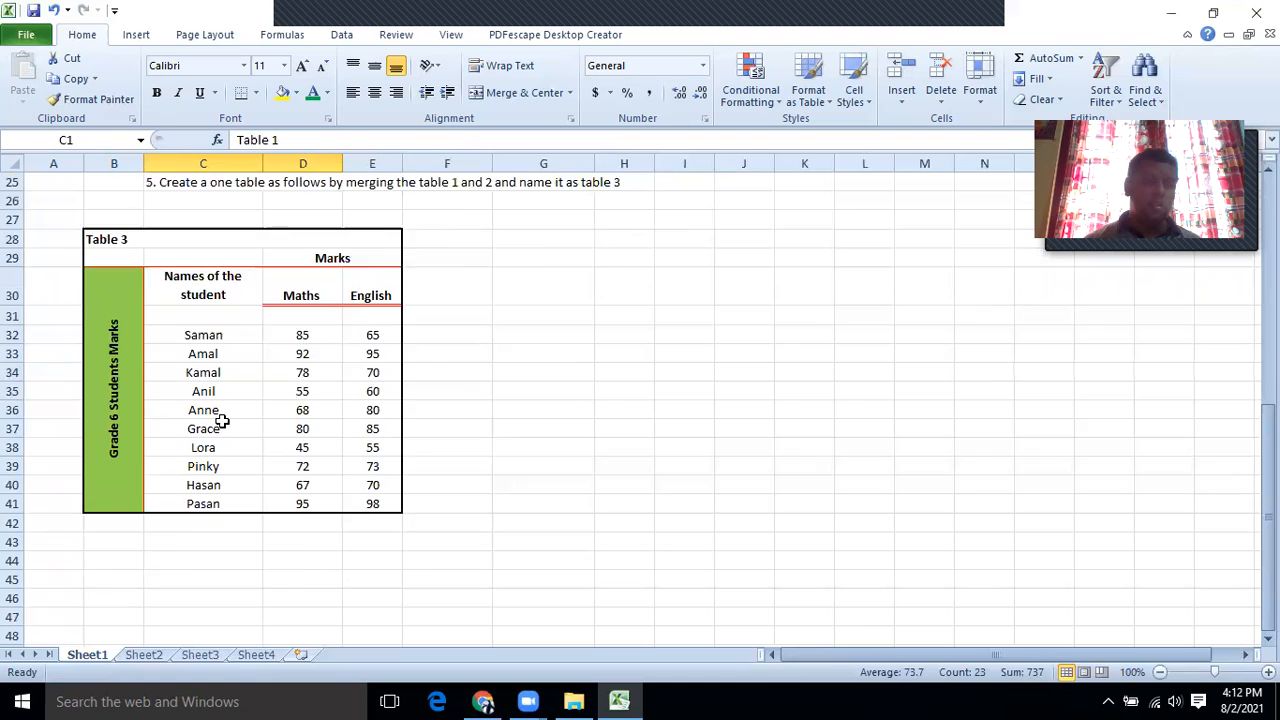
scroll(222, 422, "up", 2)
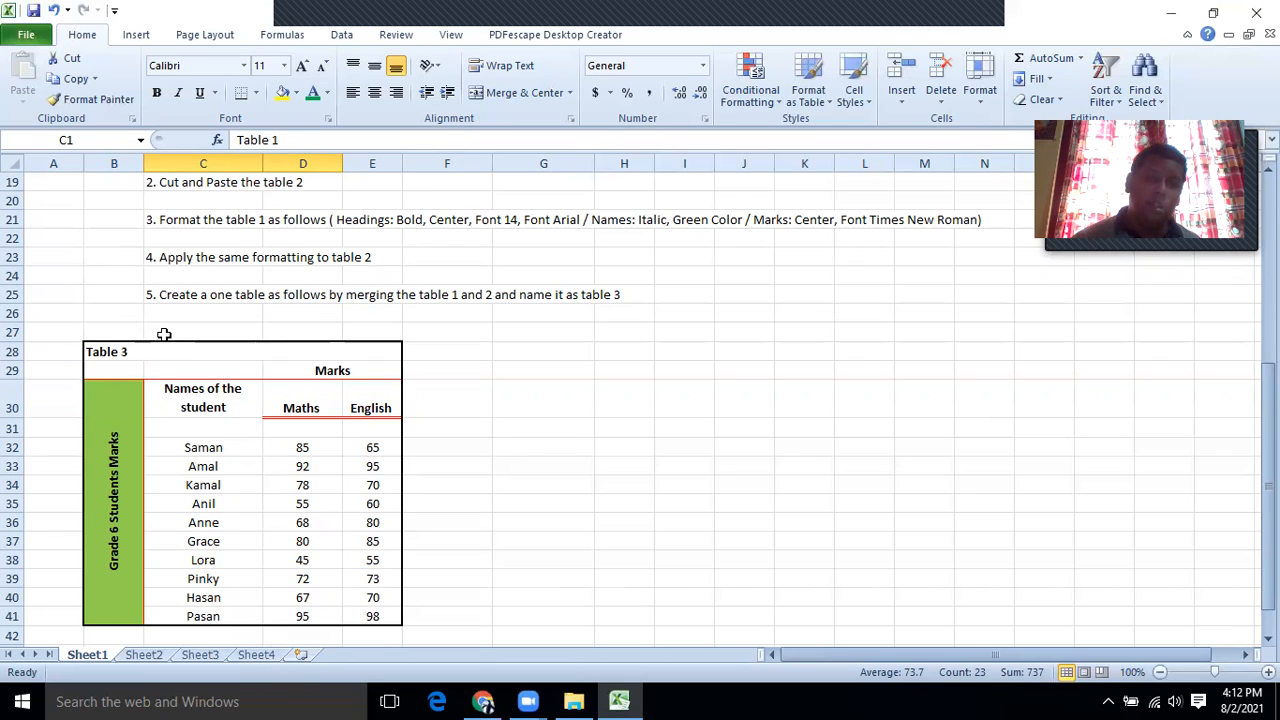
left_click(622, 296)
double_click(622, 296)
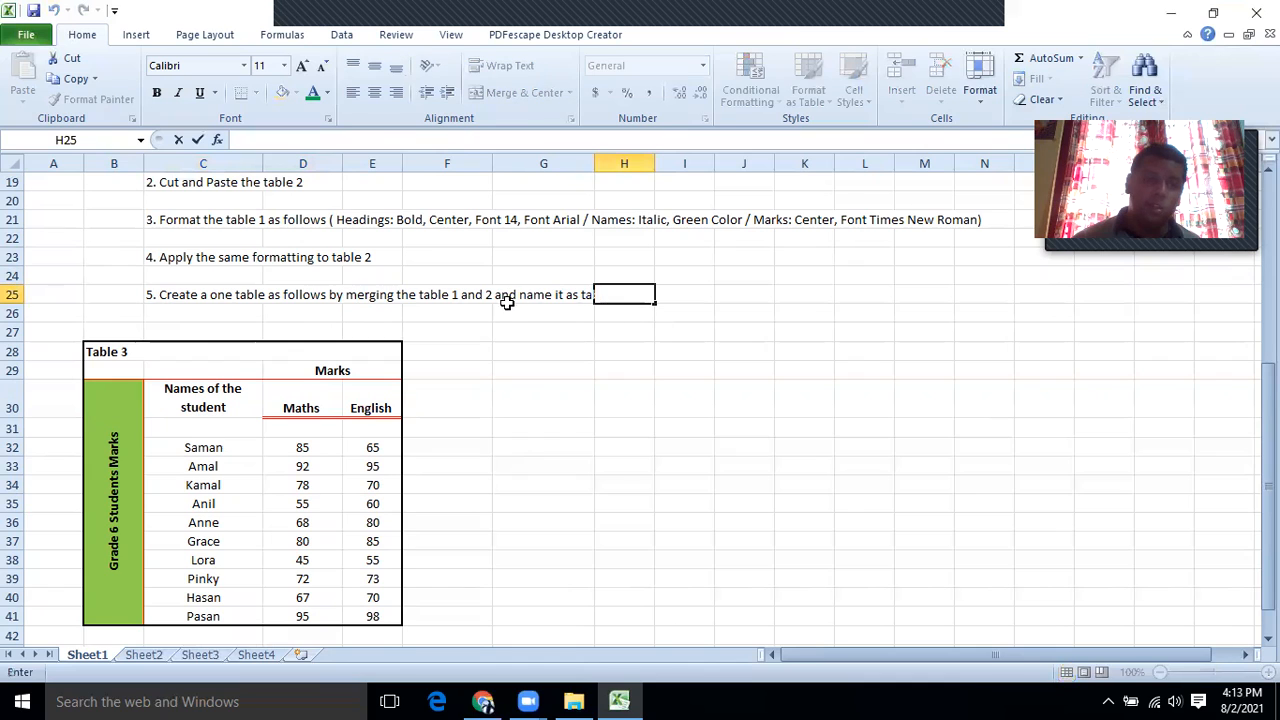
left_click(196, 294)
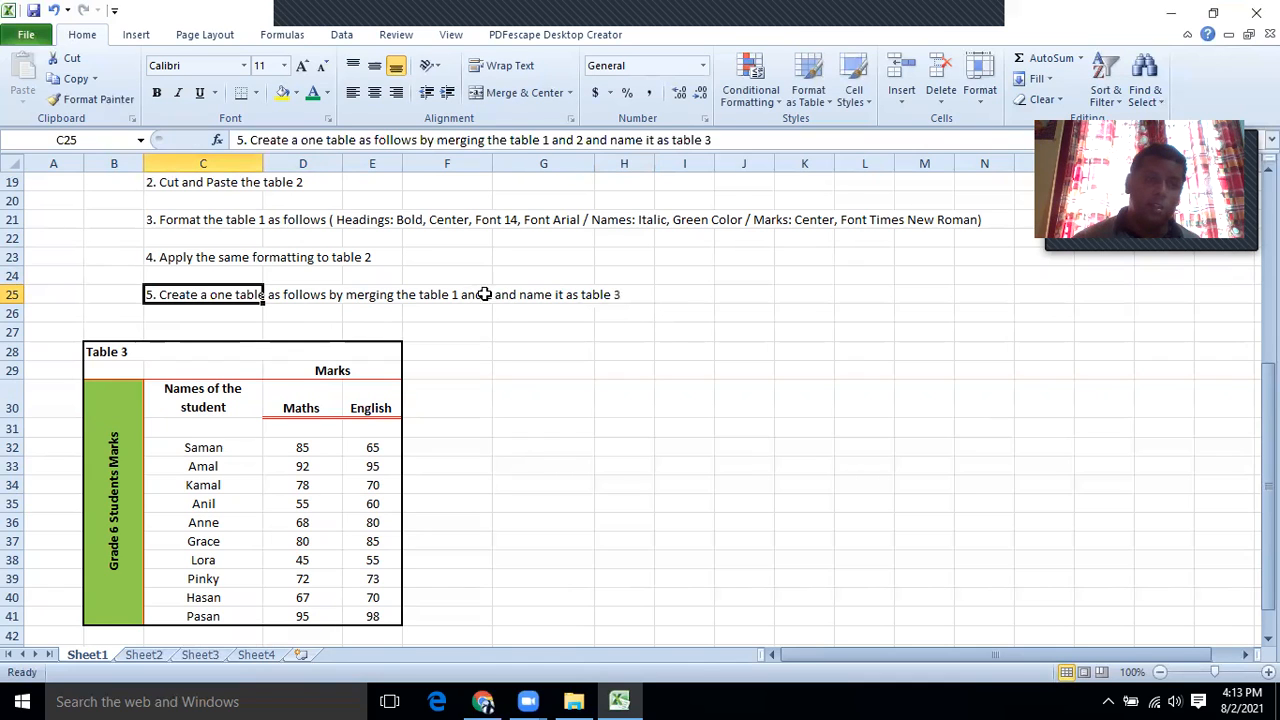
left_click(622, 296)
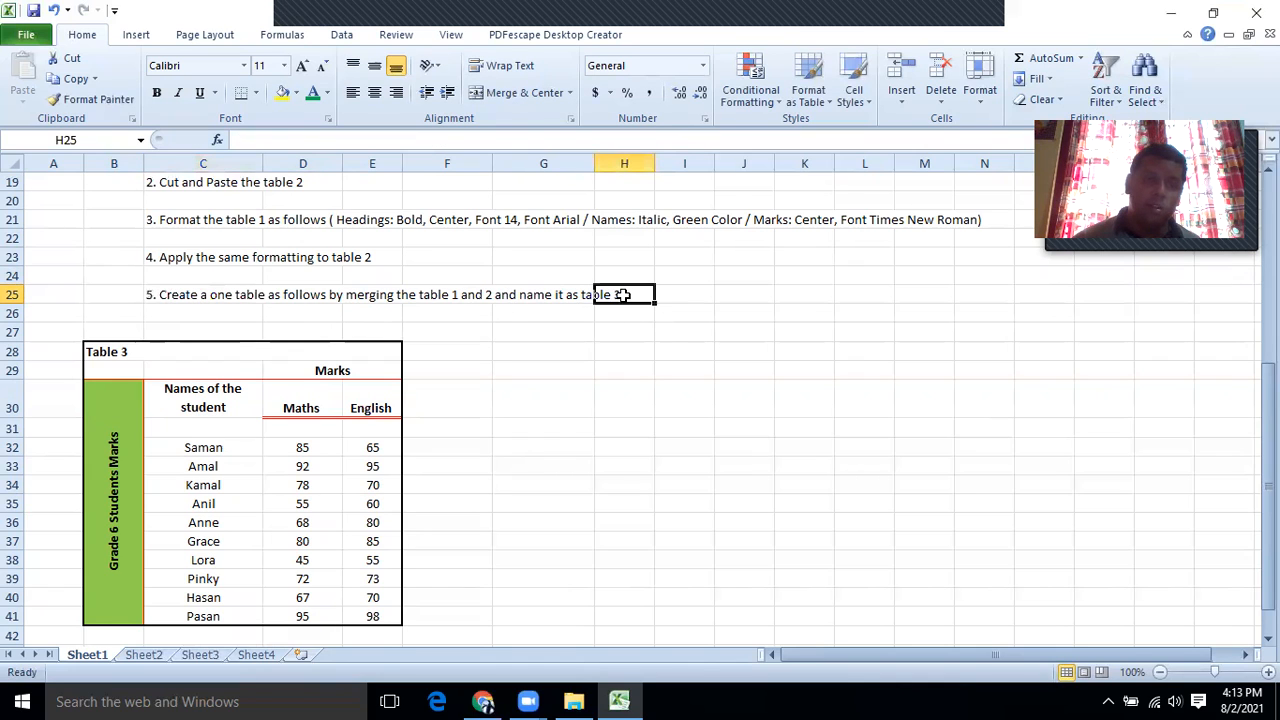
Change the table number to 4 in the exercise 5 instruction and in the merged sample table's title on Sheet1.
left_click(188, 292)
left_click(722, 140)
key("BackSpace")
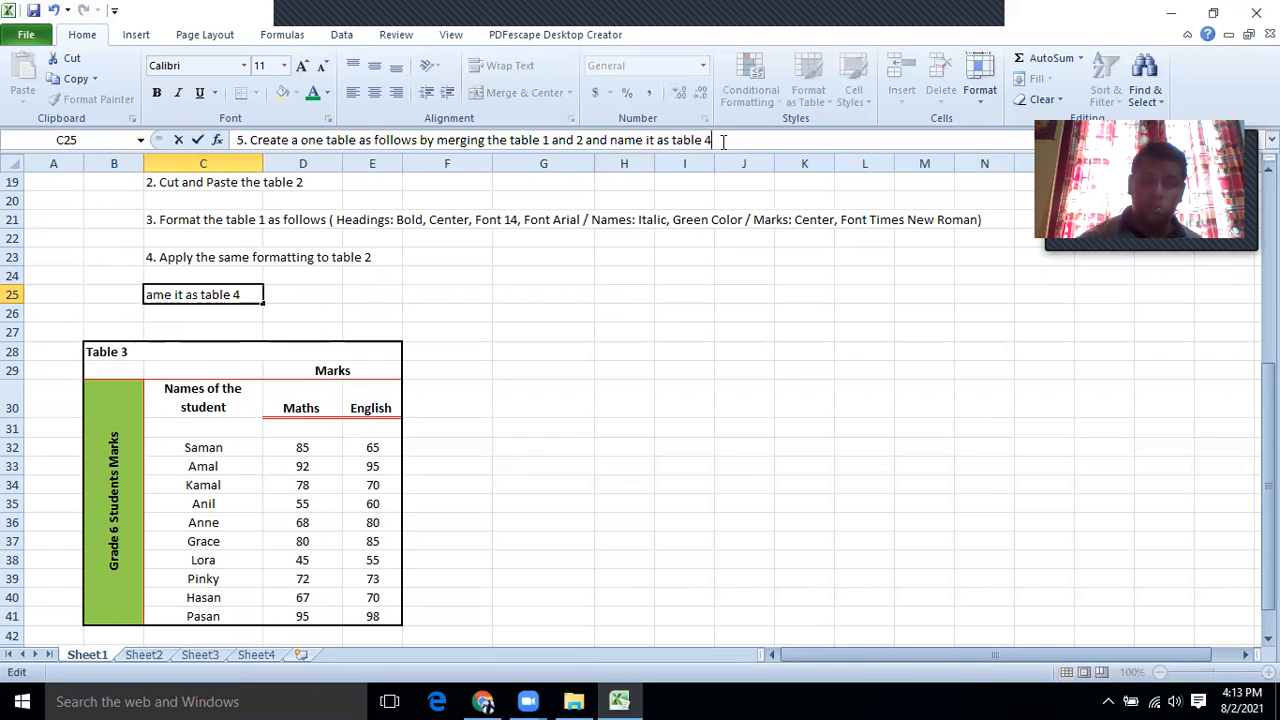
left_click(126, 350)
left_click(302, 142)
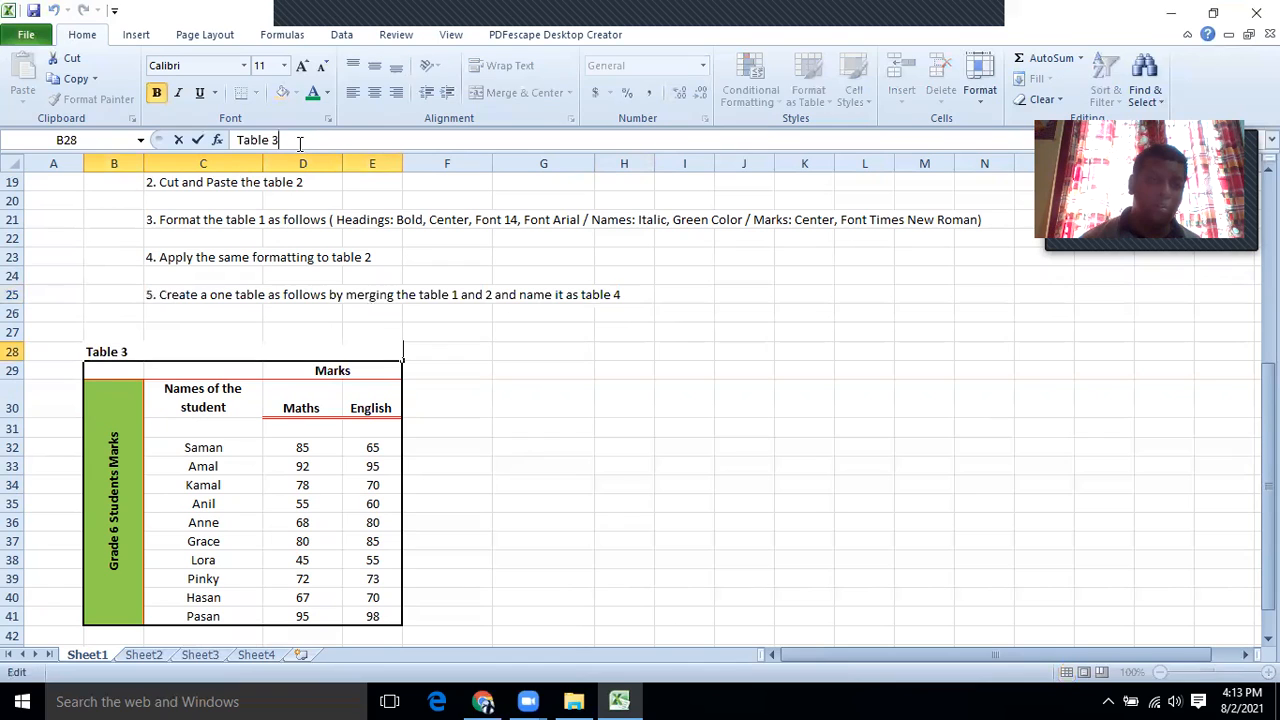
key("BackSpace")
type("4")
left_click(676, 446)
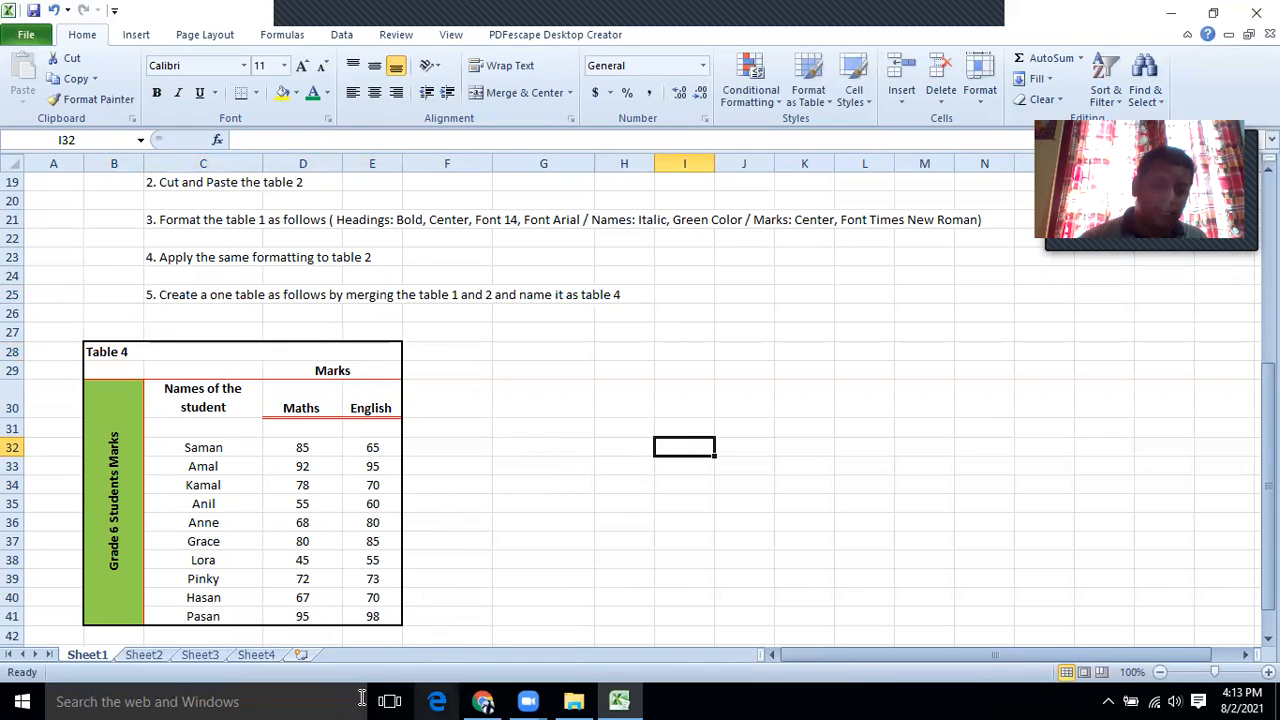
left_click(255, 655)
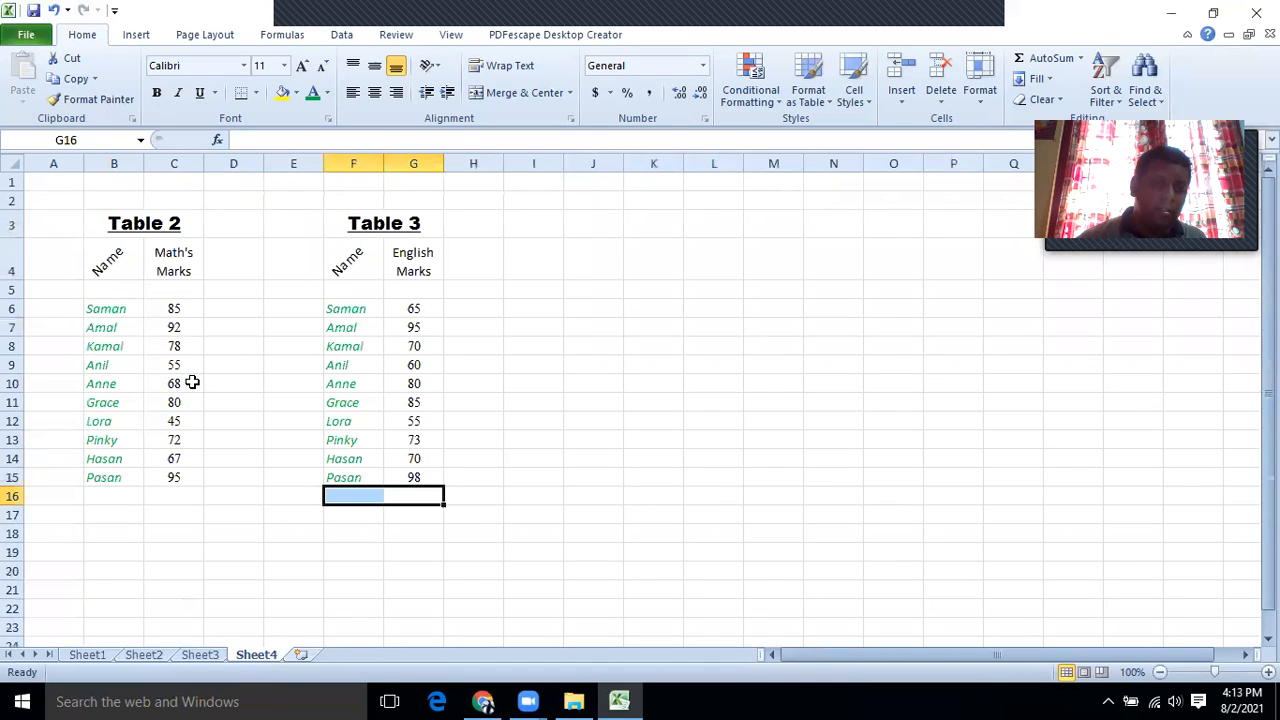
scroll(278, 275, "down", 2)
scroll(278, 275, "up", 2)
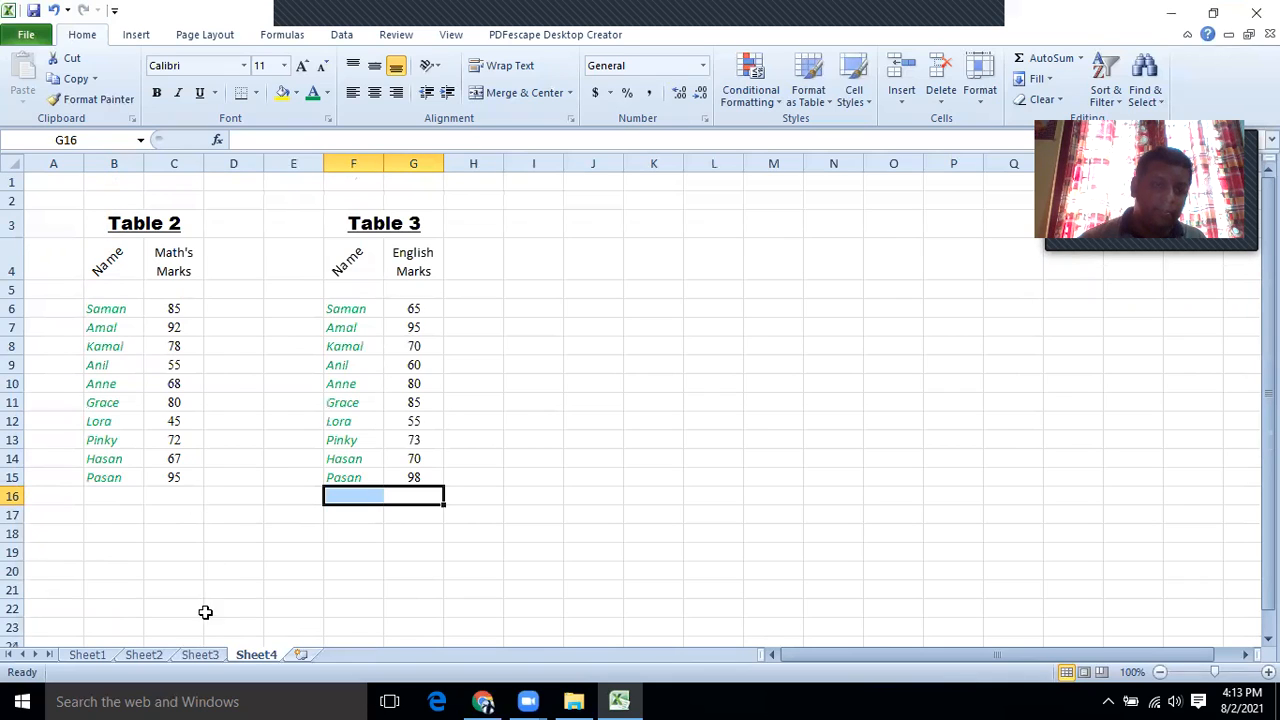
left_click(145, 657)
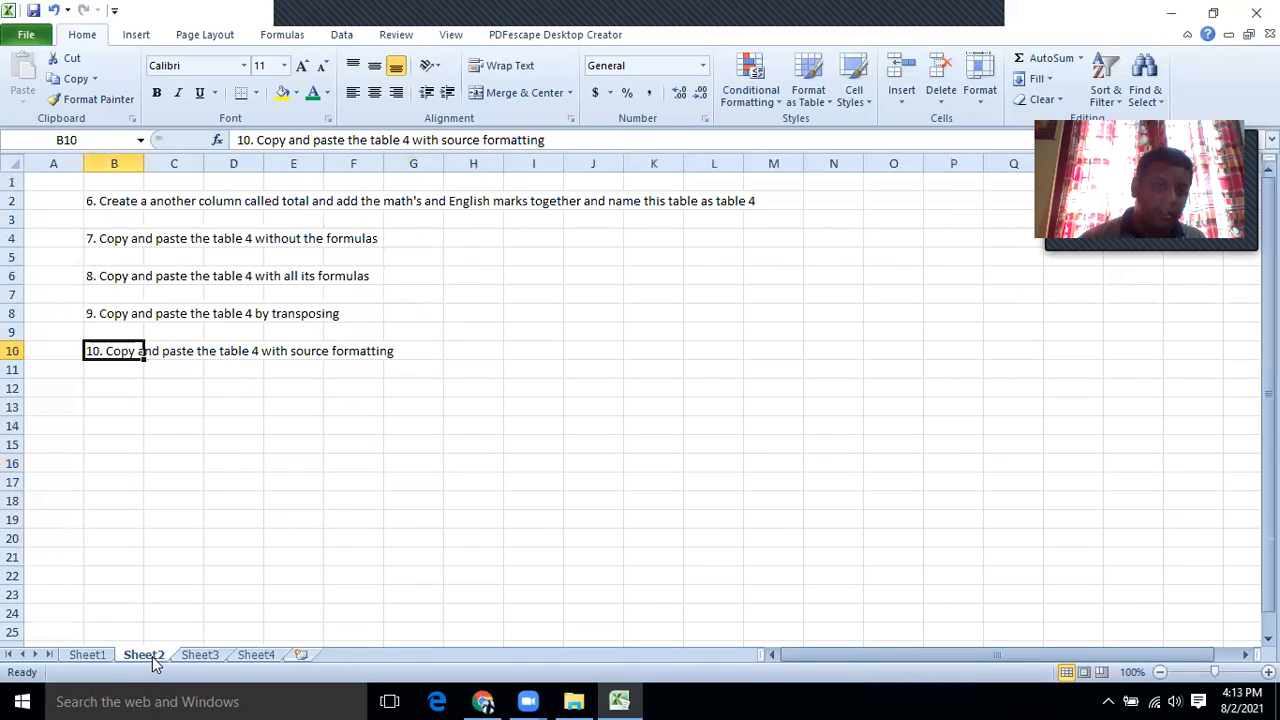
left_click(108, 645)
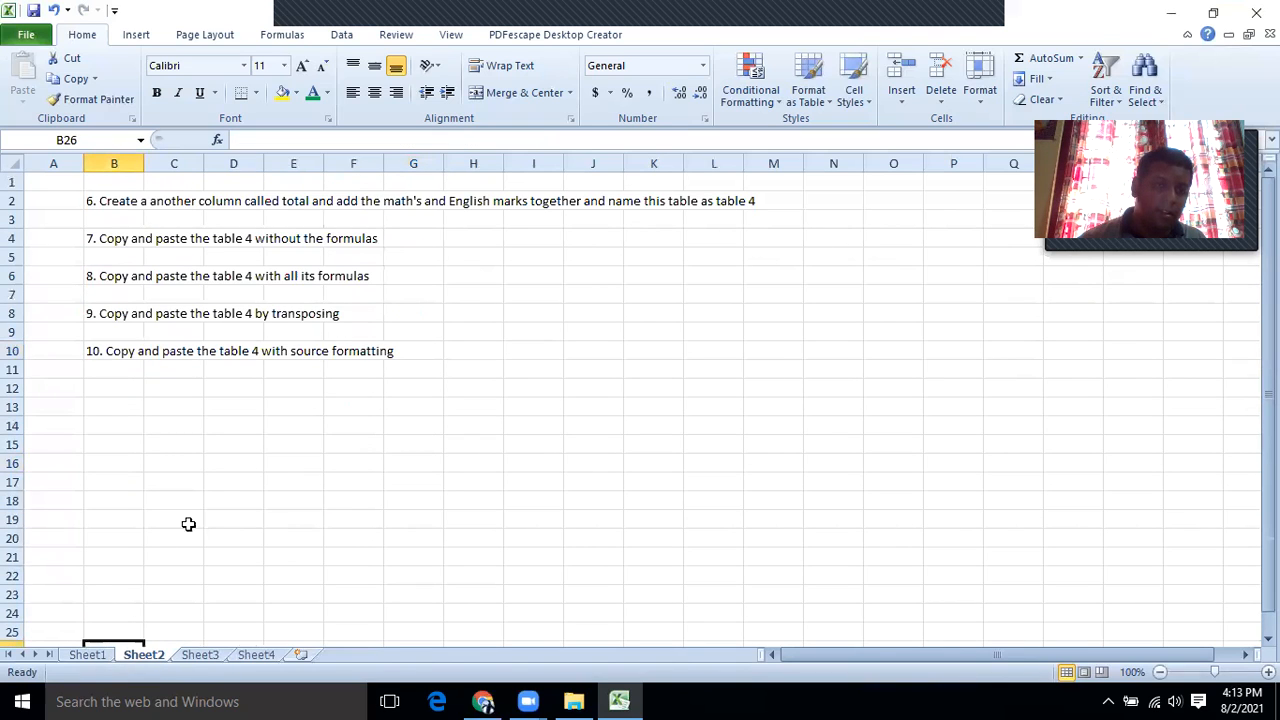
Copy the whole Table 1 from Sheet1 and paste it at B21 on Sheet4.
left_click(87, 655)
scroll(150, 520, "up", 5)
scroll(155, 498, "up", 1)
left_click_drag(157, 182, 326, 409)
key("ctrl+c")
left_click(256, 655)
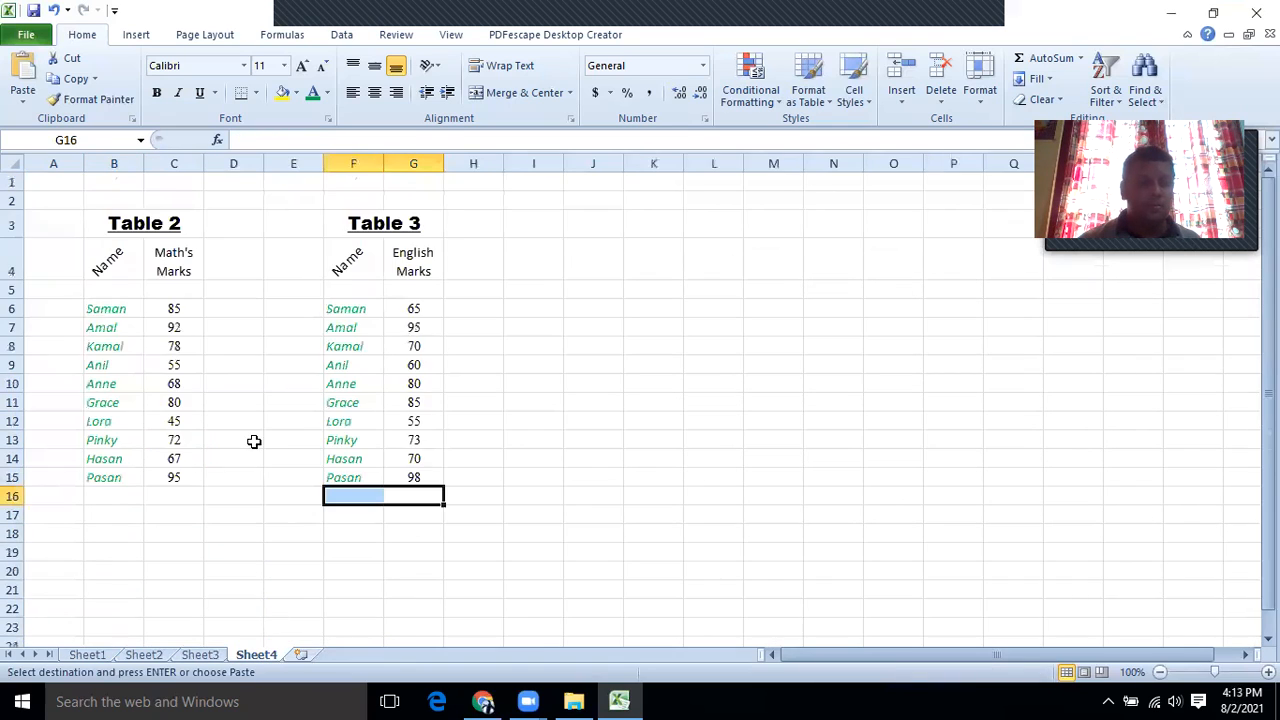
scroll(254, 441, "down", 4)
left_click(120, 336)
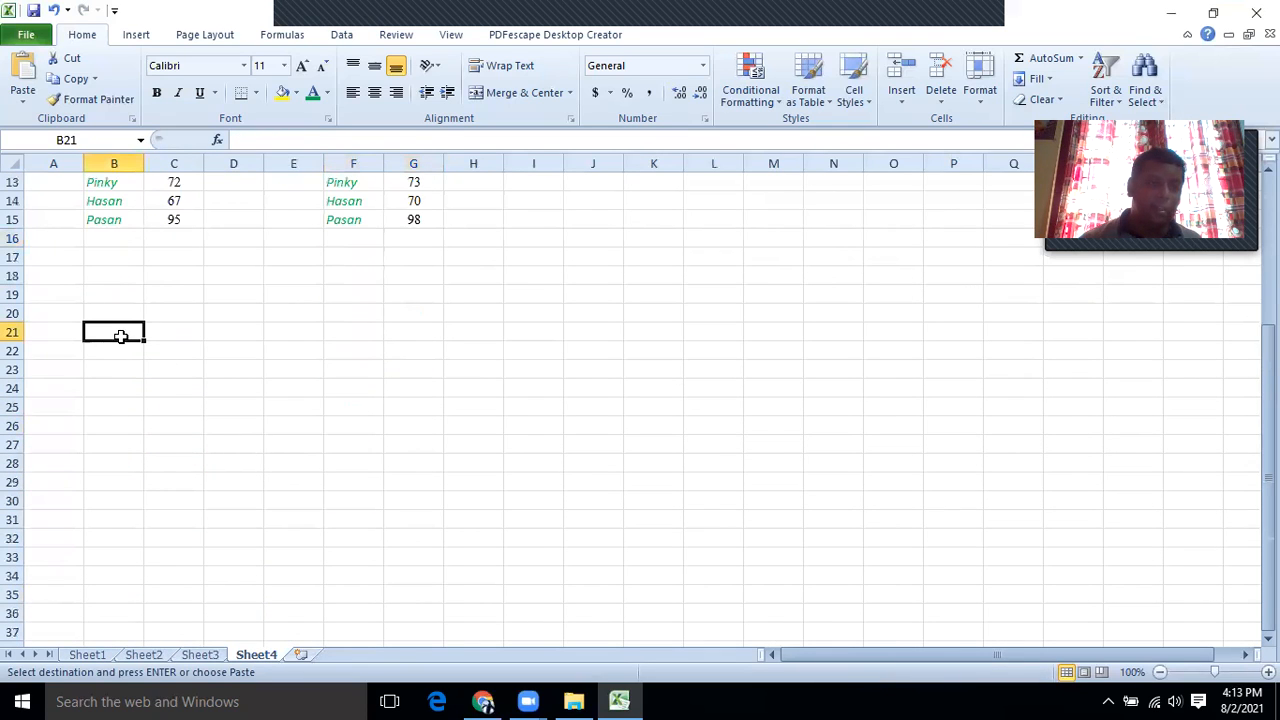
key("ctrl+v")
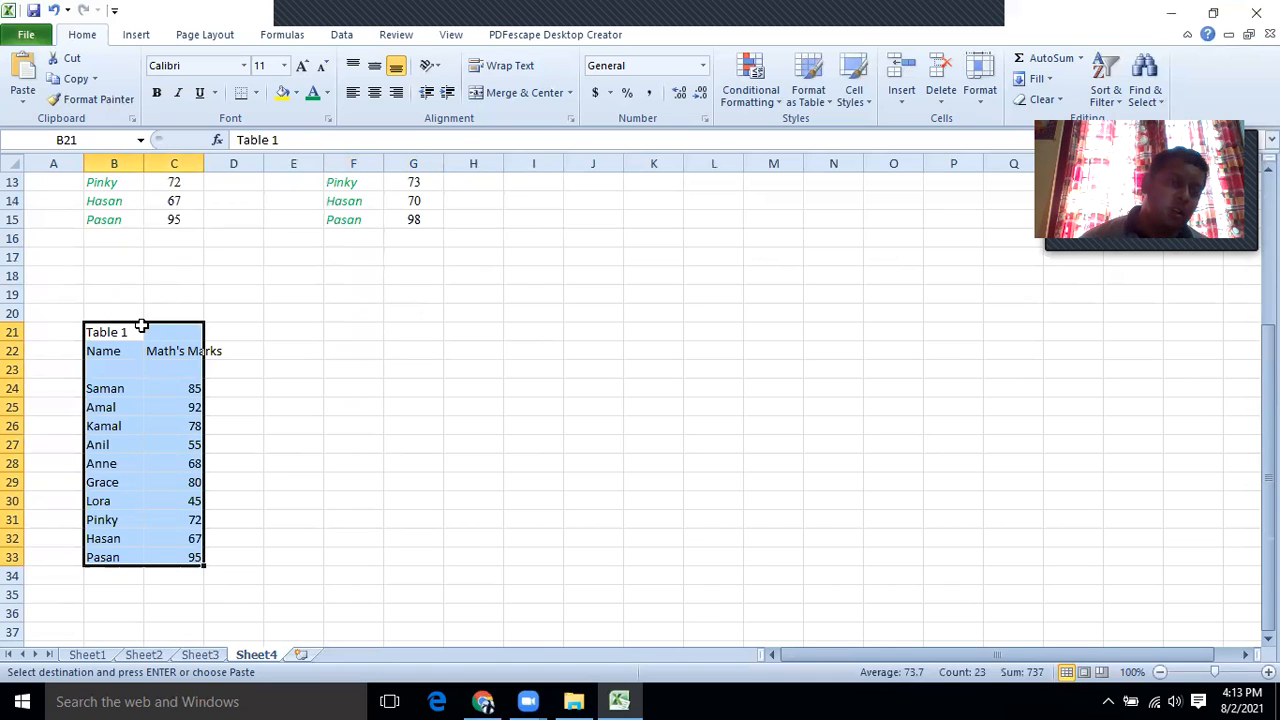
Retitle the pasted table in B21 as Table 4 and fit column C to its contents.
left_click(130, 332)
double_click(146, 332)
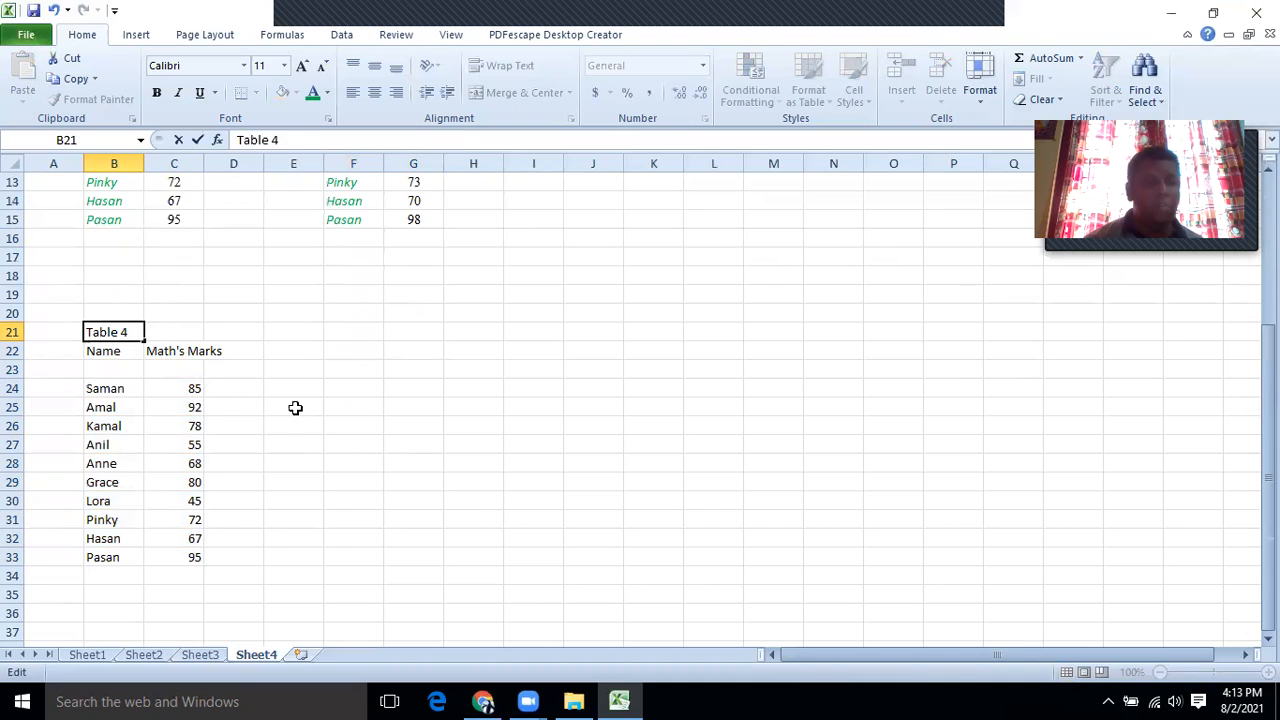
left_click(295, 407)
double_click(203, 164)
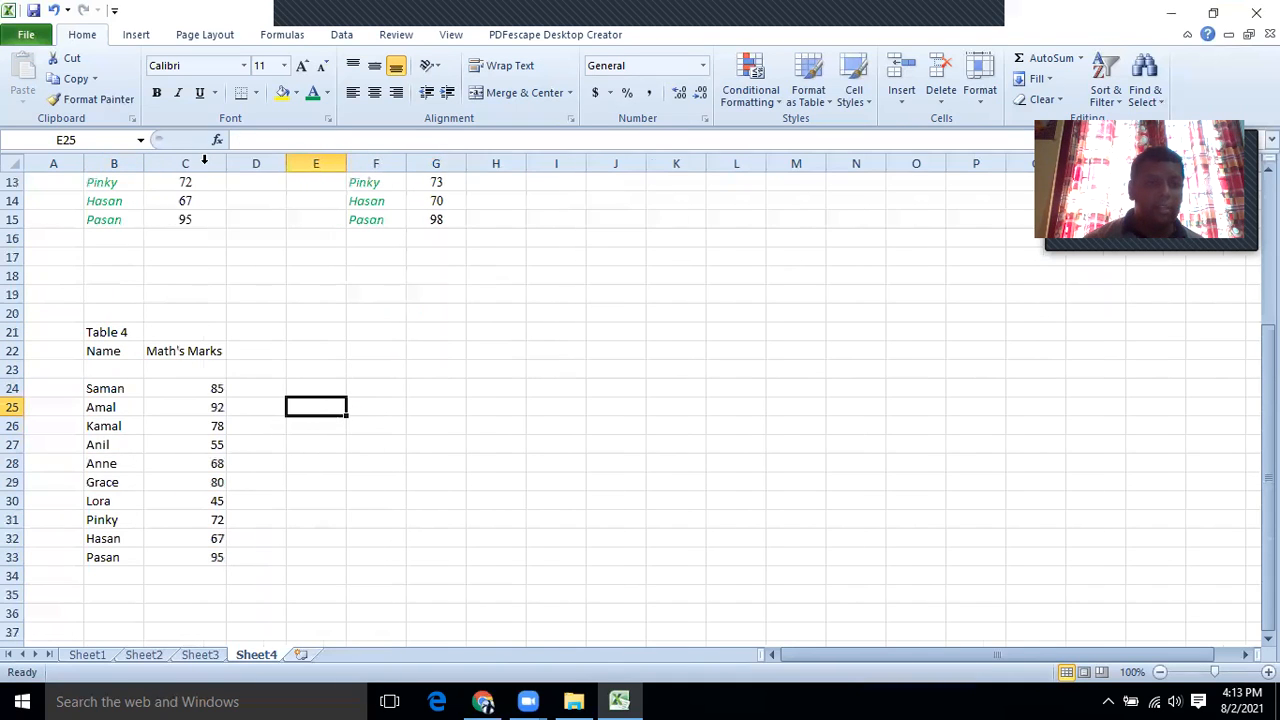
Add the heading English Marks in D22 and fit column D to its width.
left_click(262, 350)
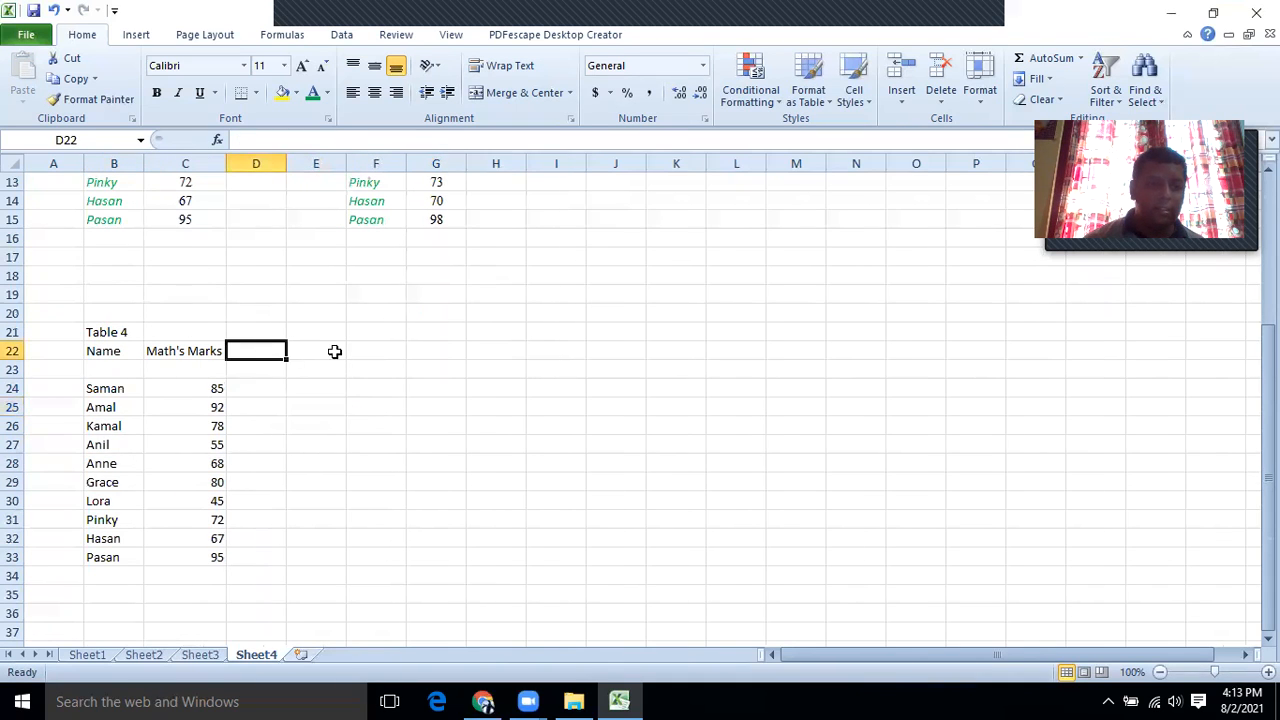
type("E")
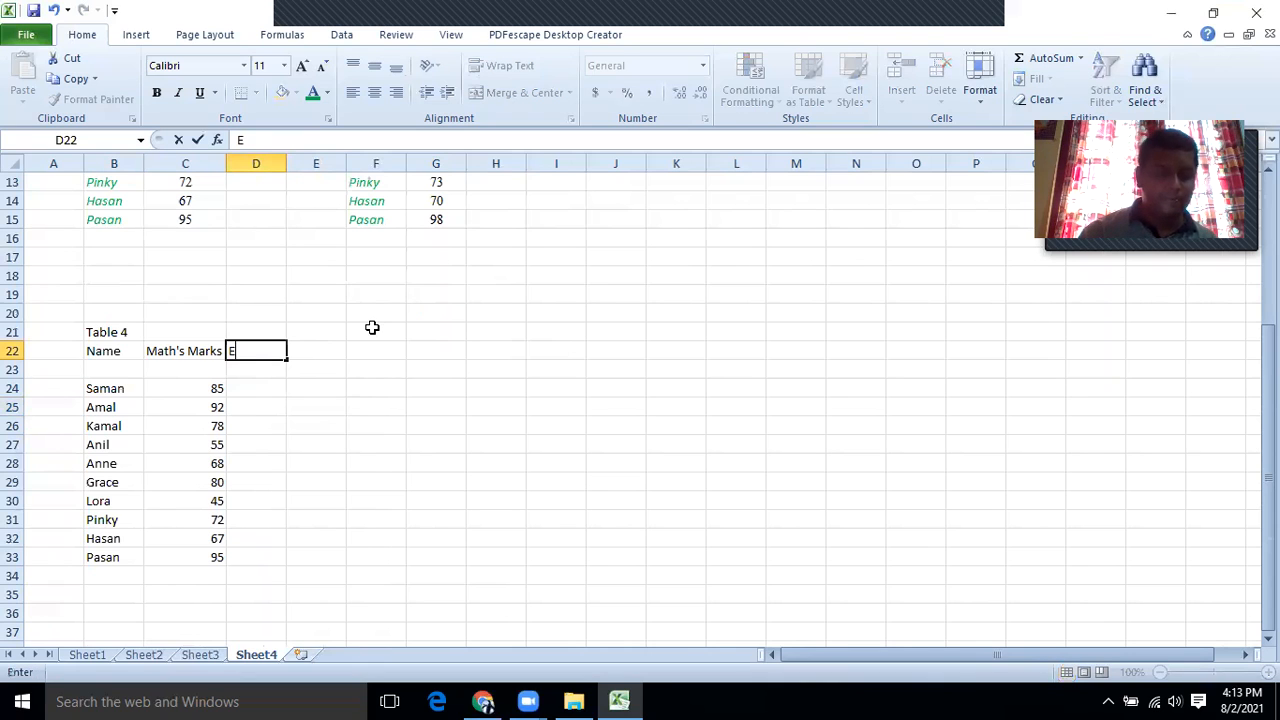
type("nglish MArks")
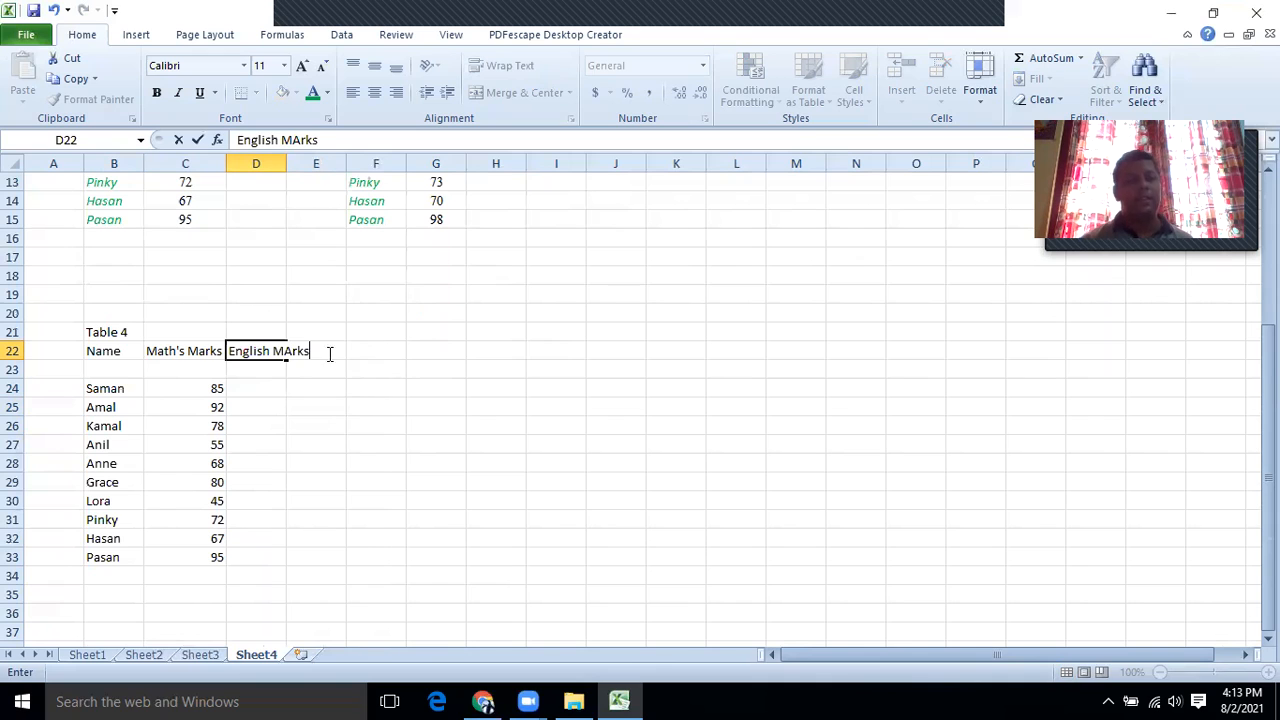
left_click(295, 356)
key("BackSpace")
type("a")
left_click(352, 461)
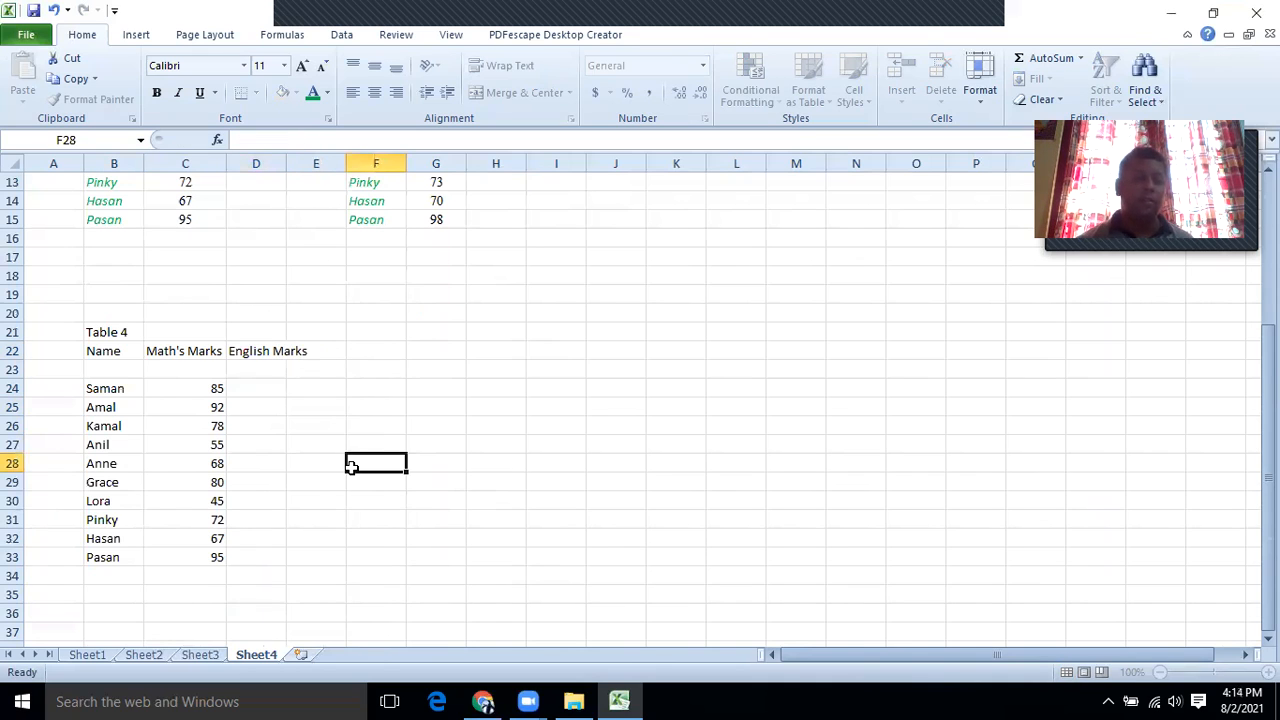
double_click(286, 160)
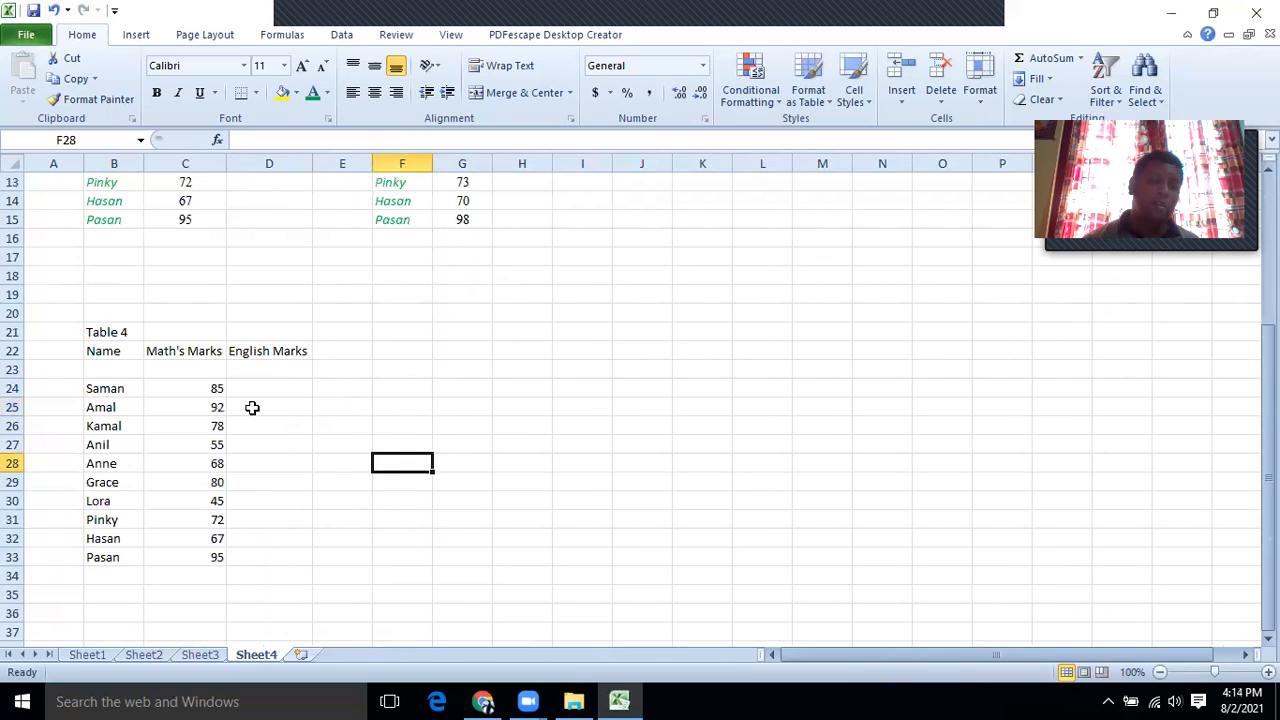
Copy the English marks from G6:G15 in Table 3 and paste them into Table 4 starting at D24.
scroll(327, 404, "up", 3)
left_click_drag(460, 240, 455, 418)
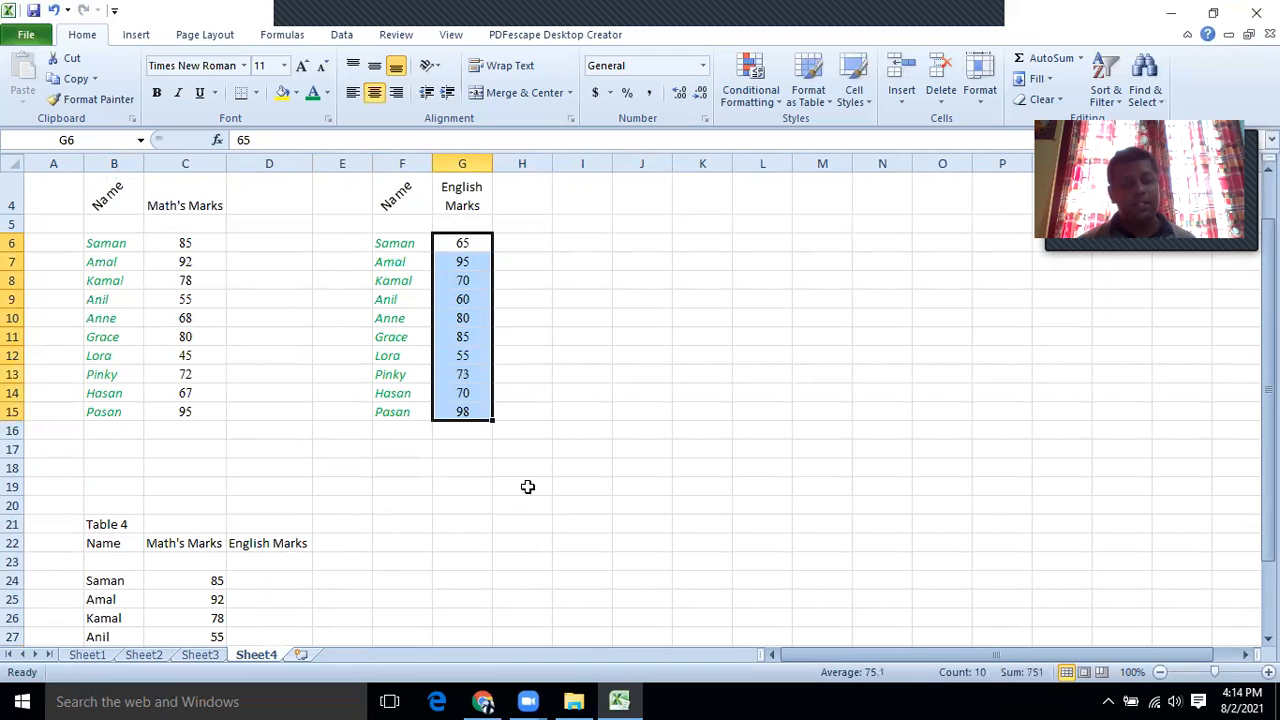
key("ctrl+c")
scroll(454, 443, "down", 4)
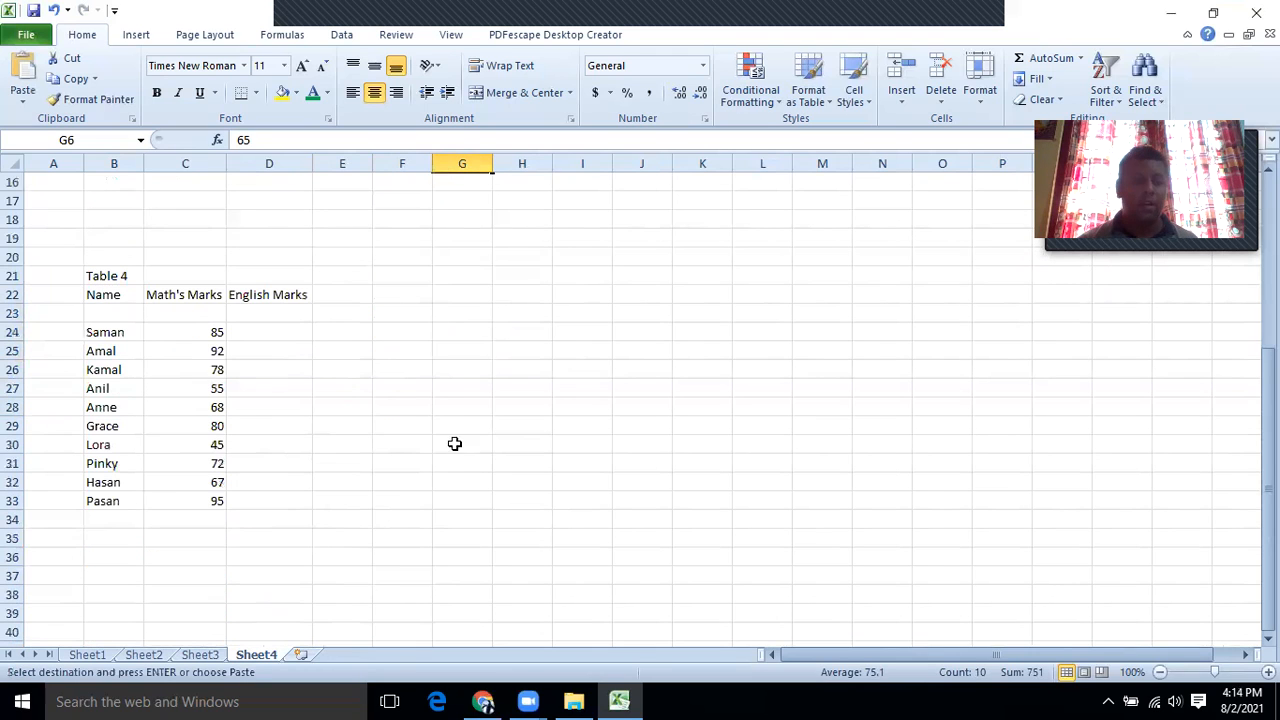
left_click(254, 333)
key("ctrl+v")
left_click(585, 408)
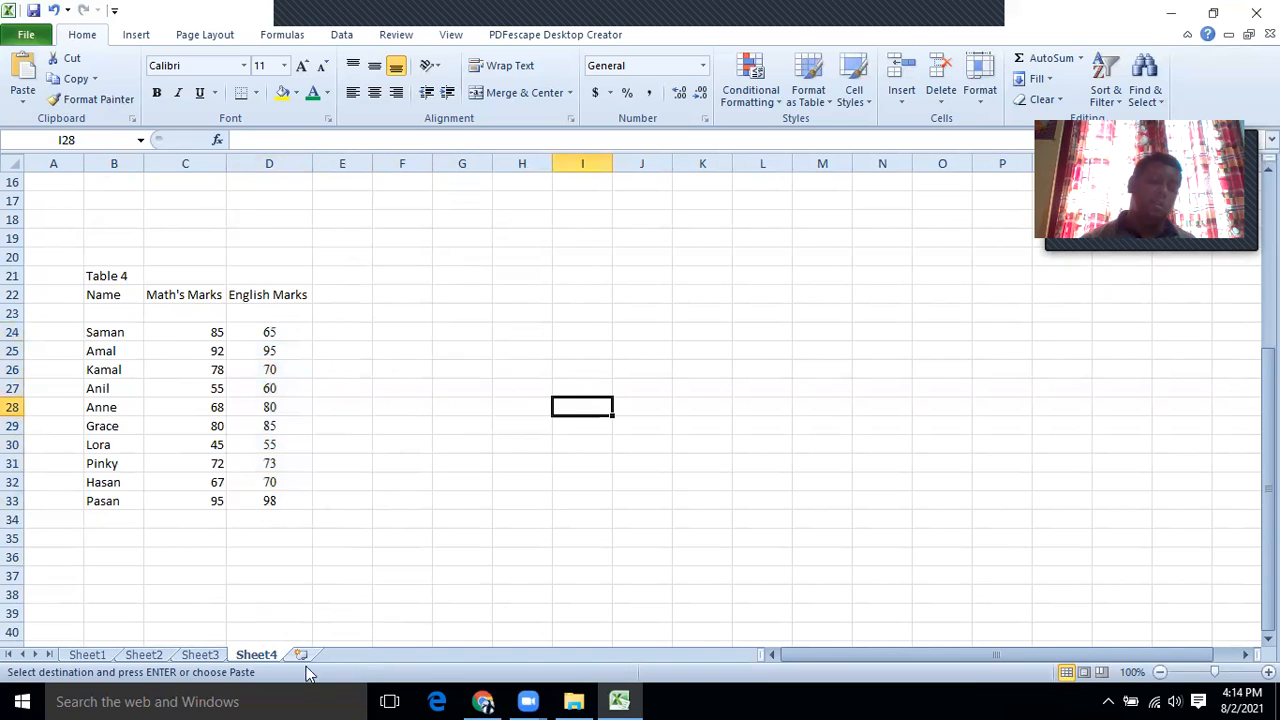
Check the Table 4 sample layout on Sheet1 and return to Sheet4.
left_click(92, 655)
scroll(302, 443, "down", 8)
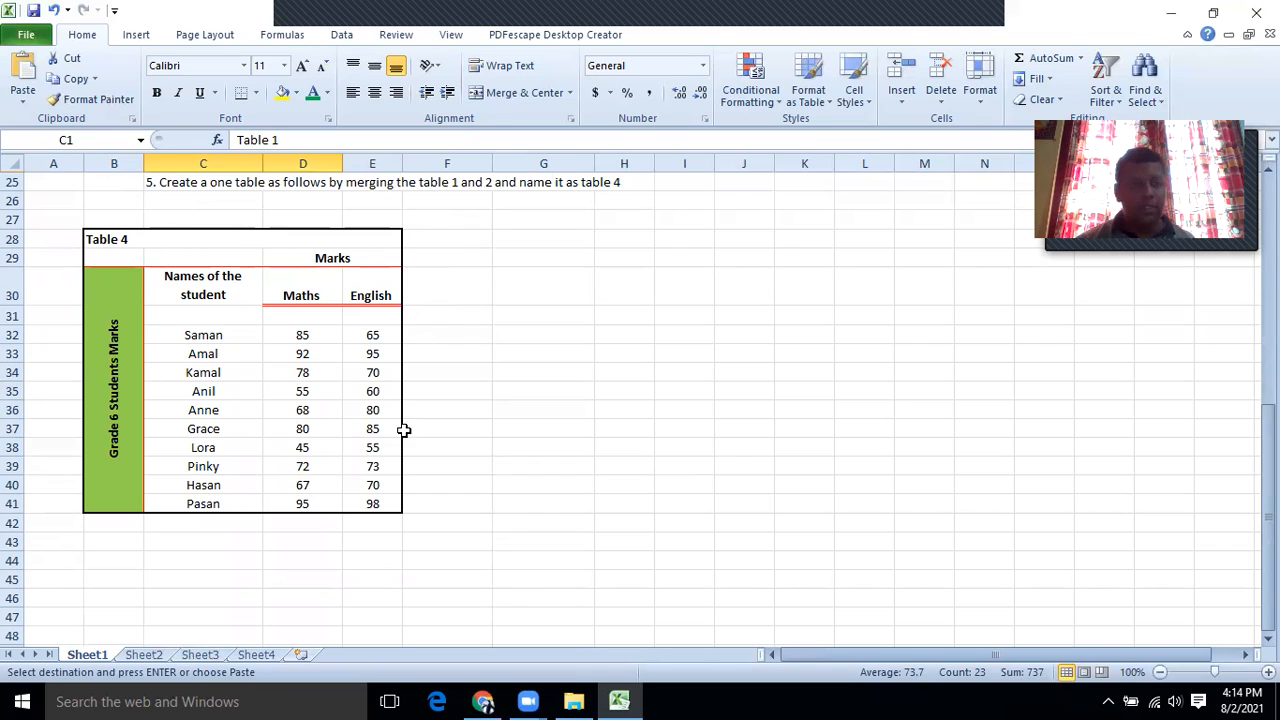
left_click(573, 701)
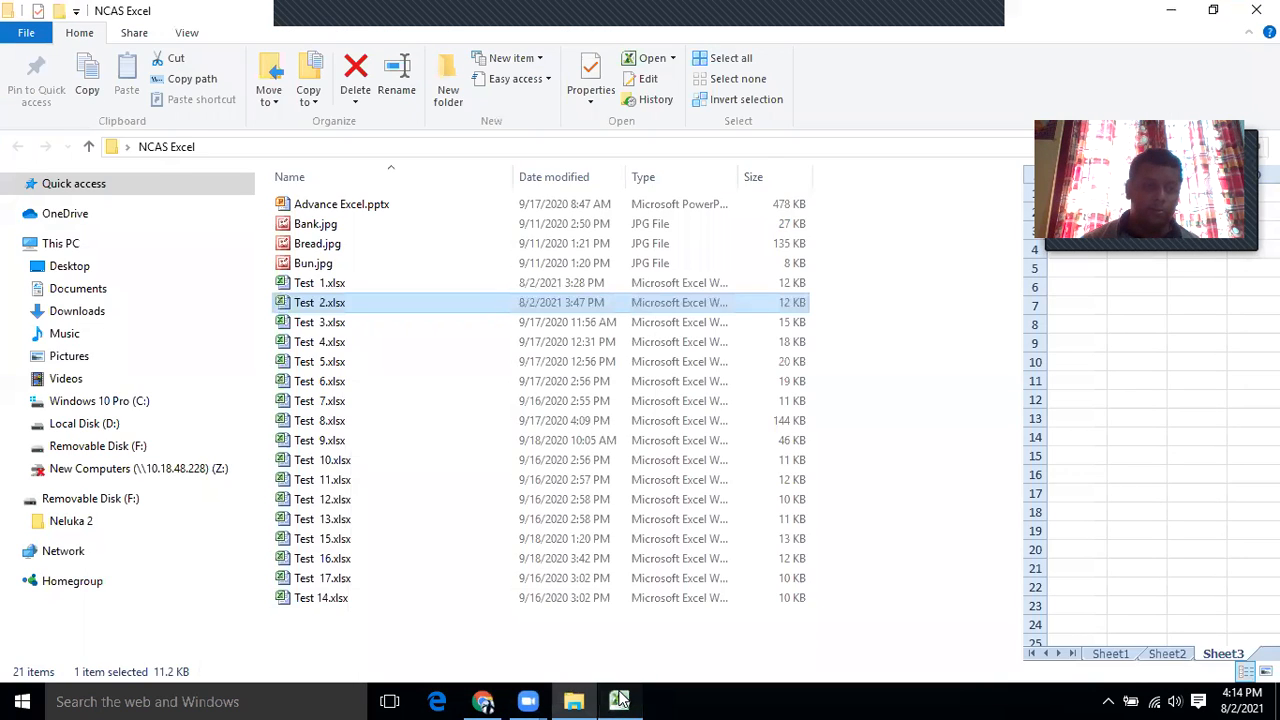
left_click(619, 701)
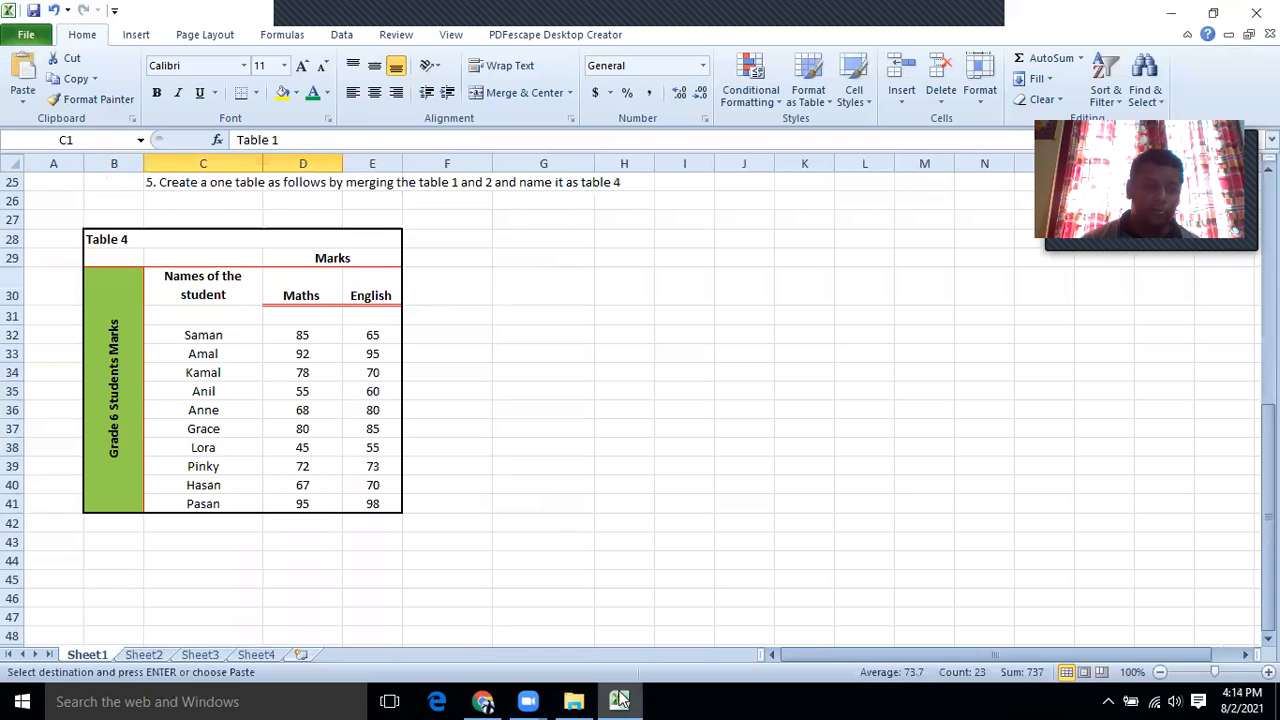
left_click(257, 654)
left_click_drag(108, 275, 270, 277)
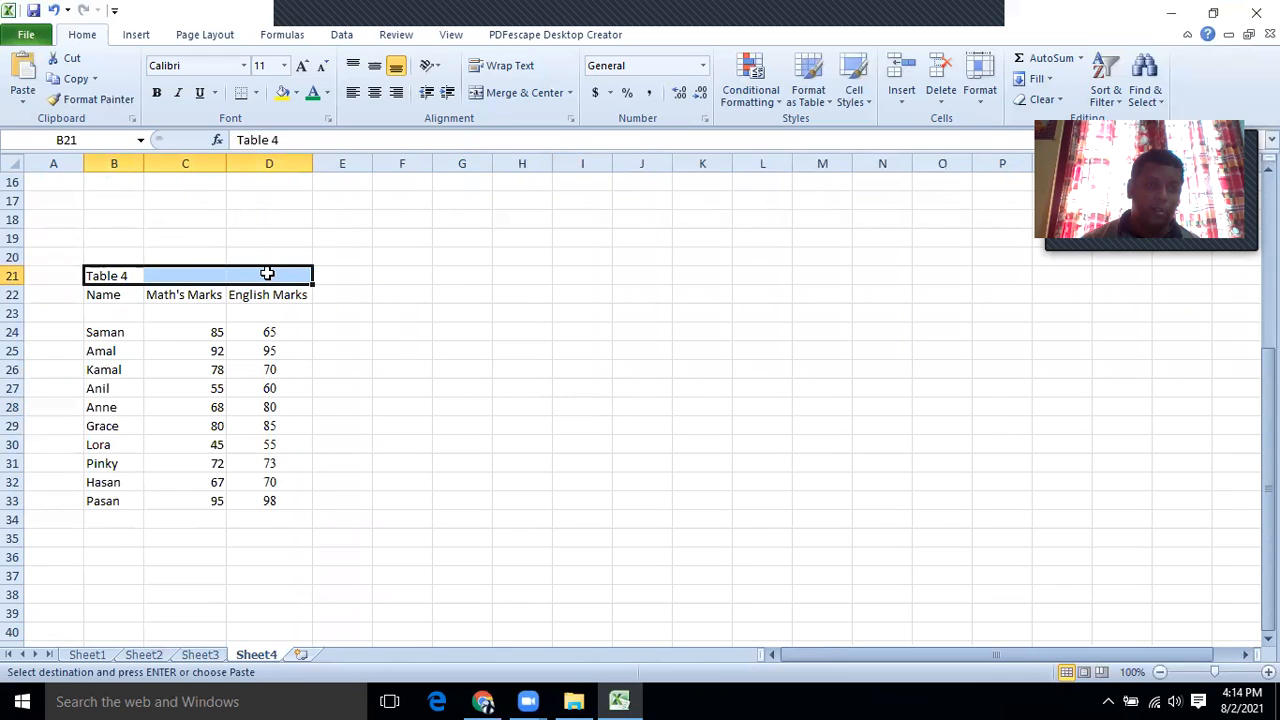
right_click(267, 273)
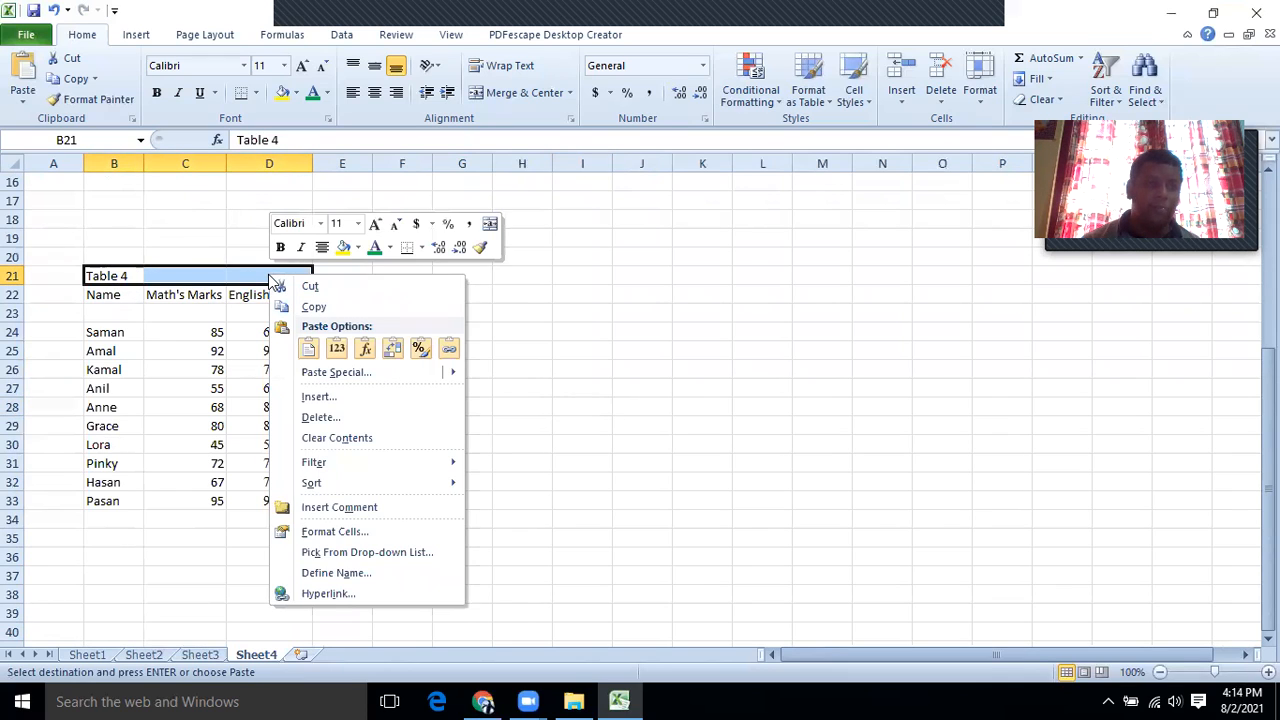
left_click(125, 278)
left_click(110, 273)
Merge the Table 4 title row cells B21:D21 using the Merge cells option of Format Cells.
left_click_drag(108, 273, 263, 277)
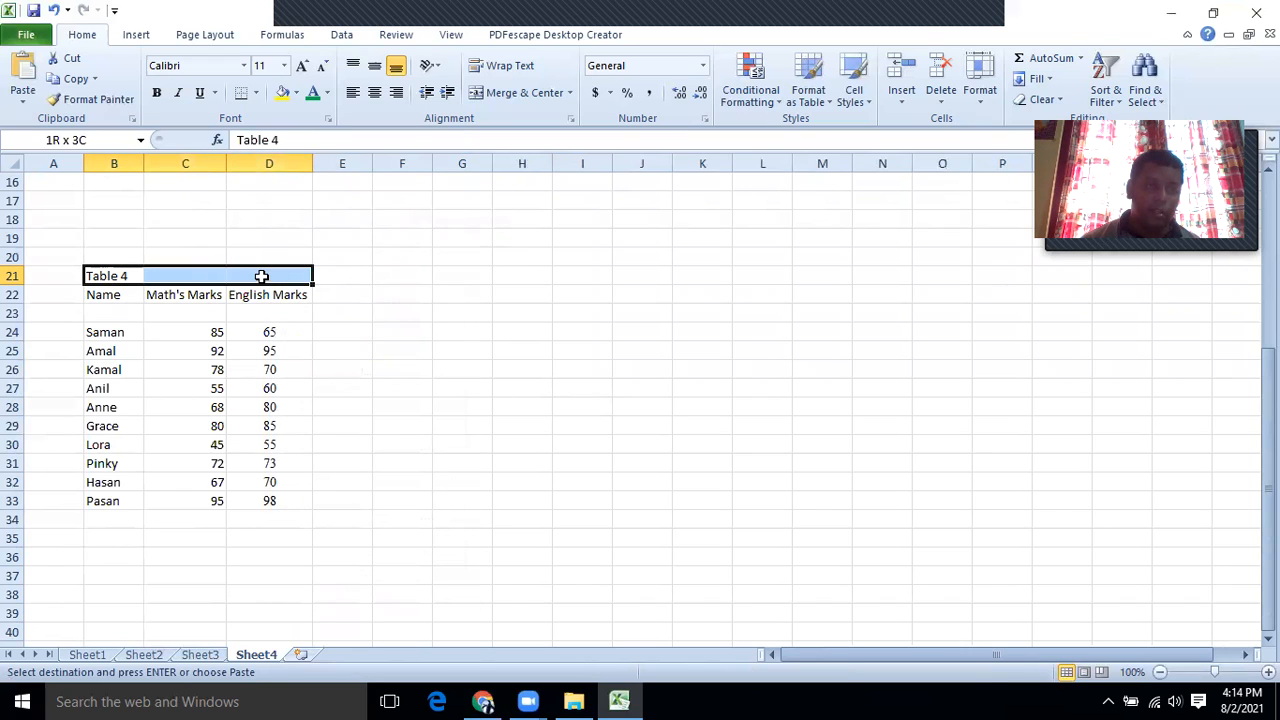
left_click(497, 98)
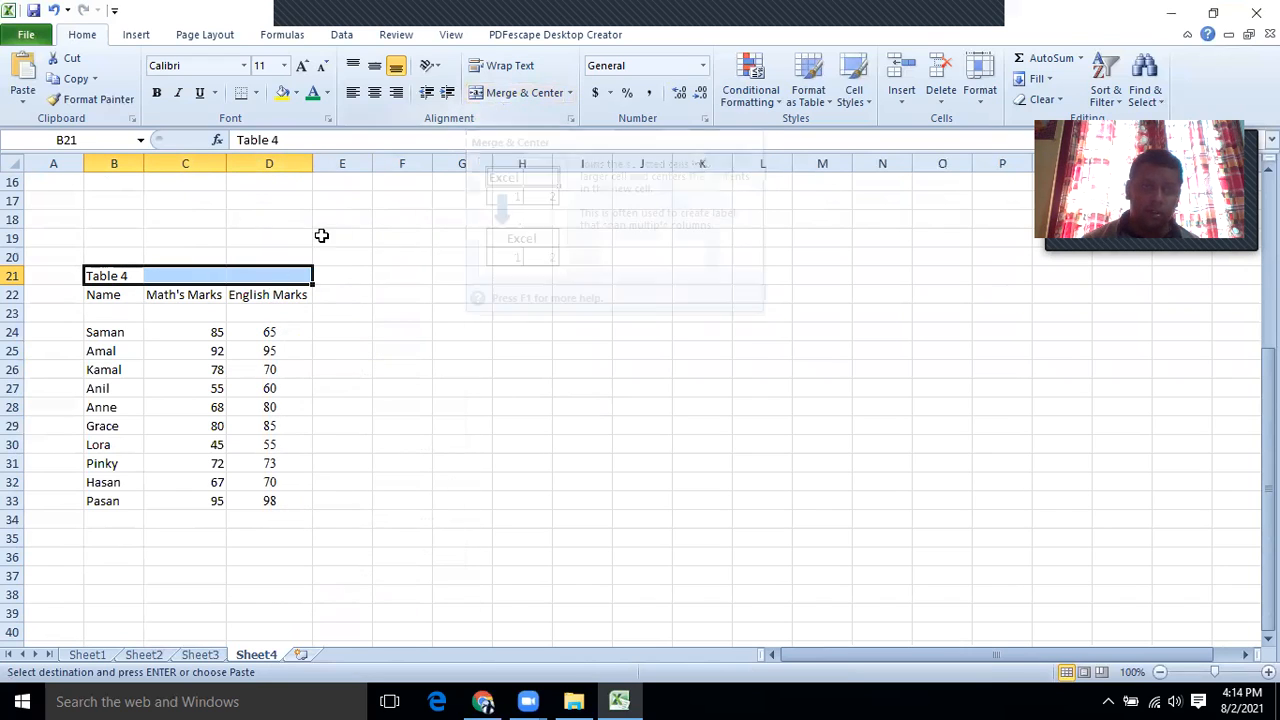
right_click(287, 279)
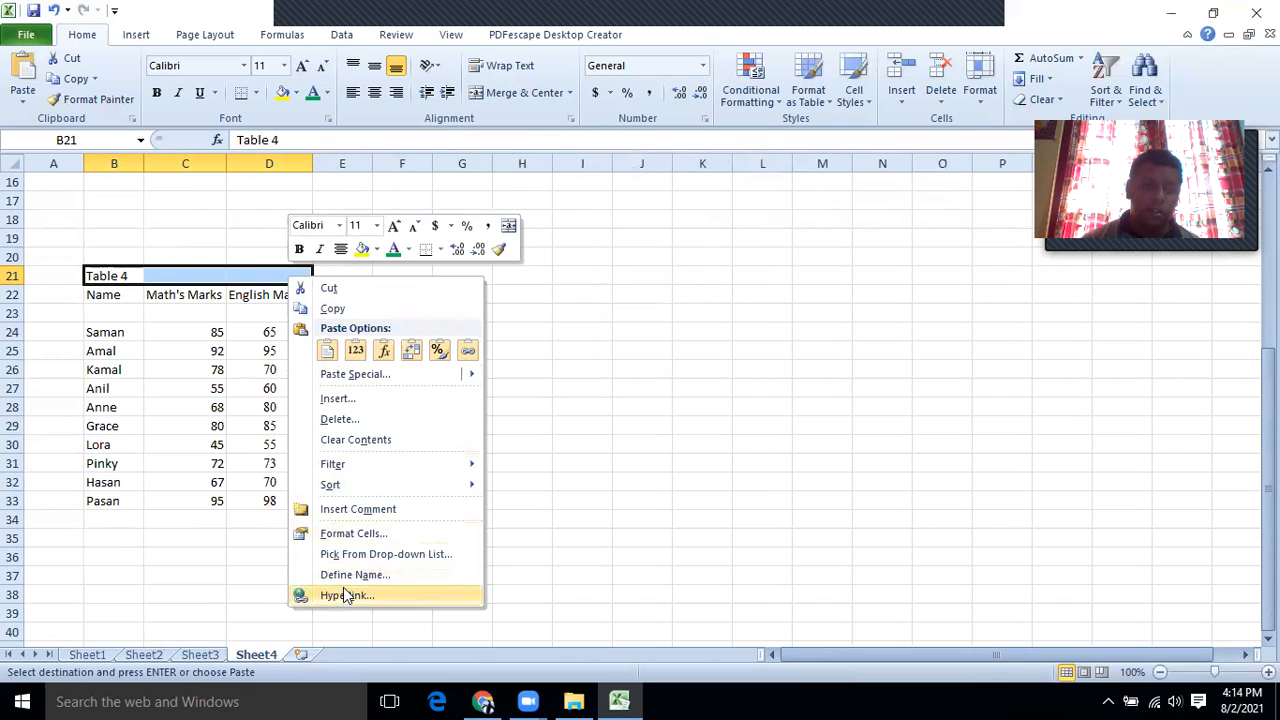
left_click(347, 535)
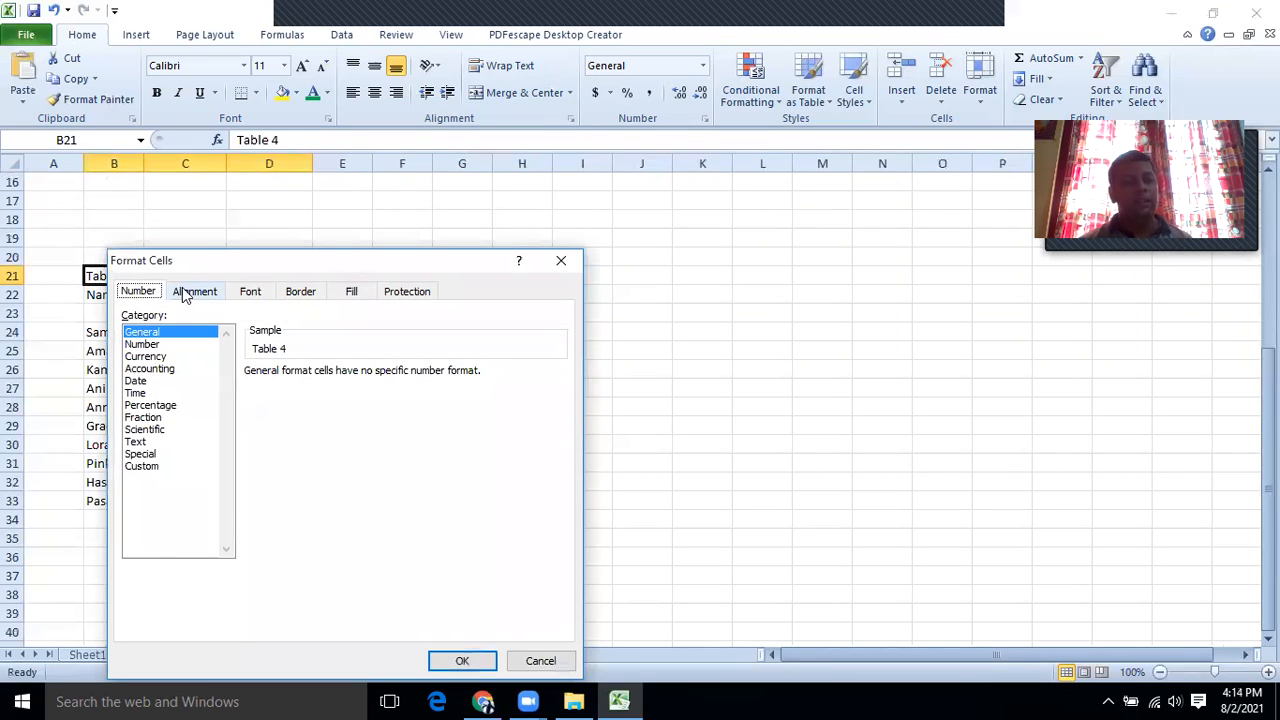
left_click(184, 291)
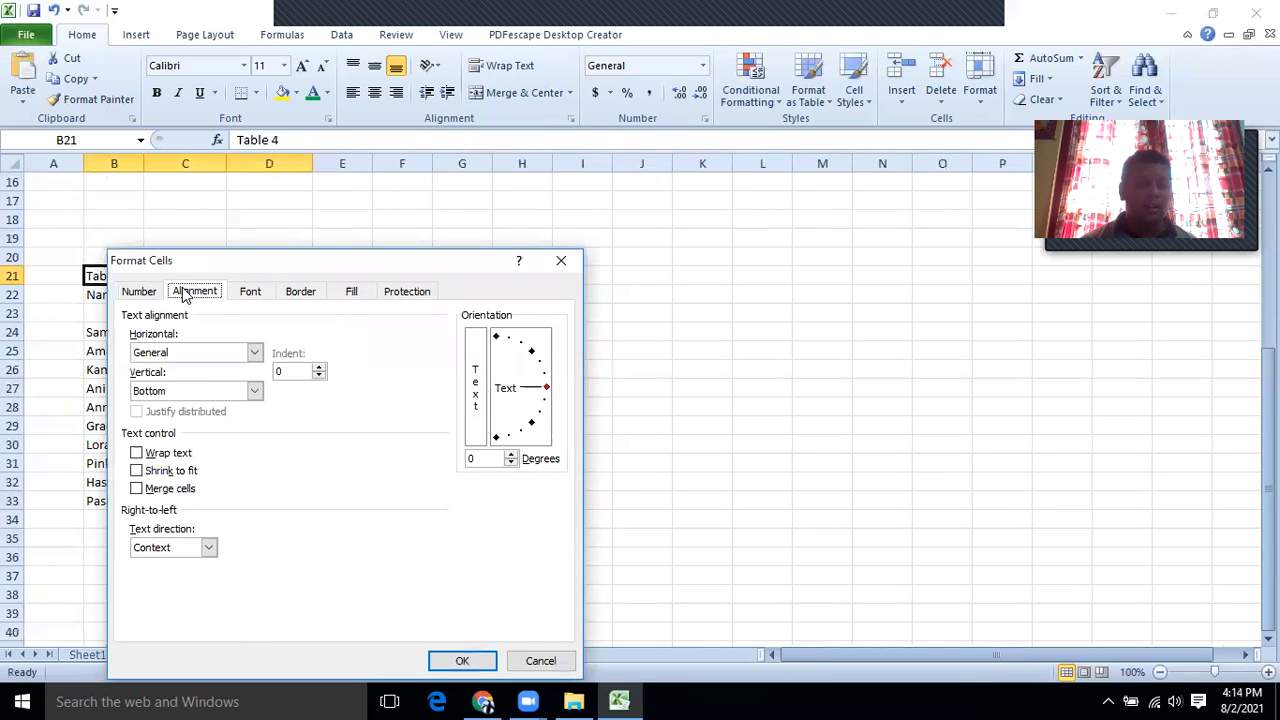
left_click(140, 489)
left_click(462, 661)
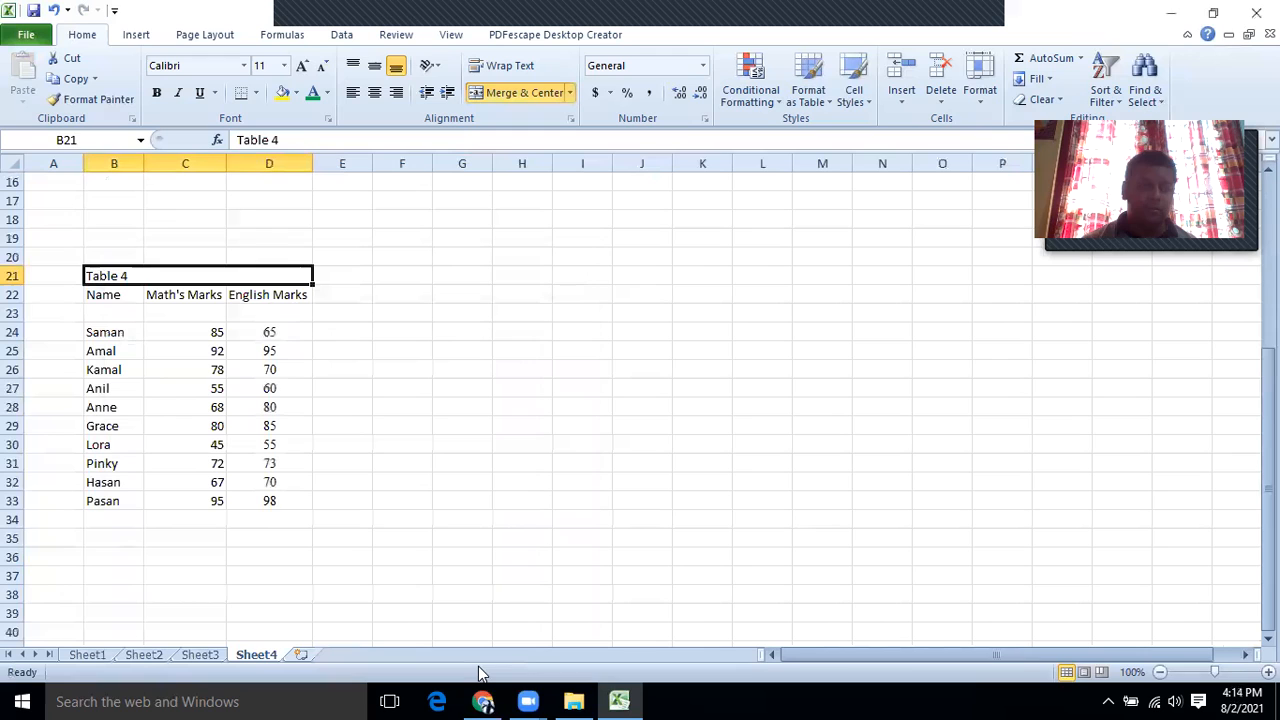
left_click(378, 432)
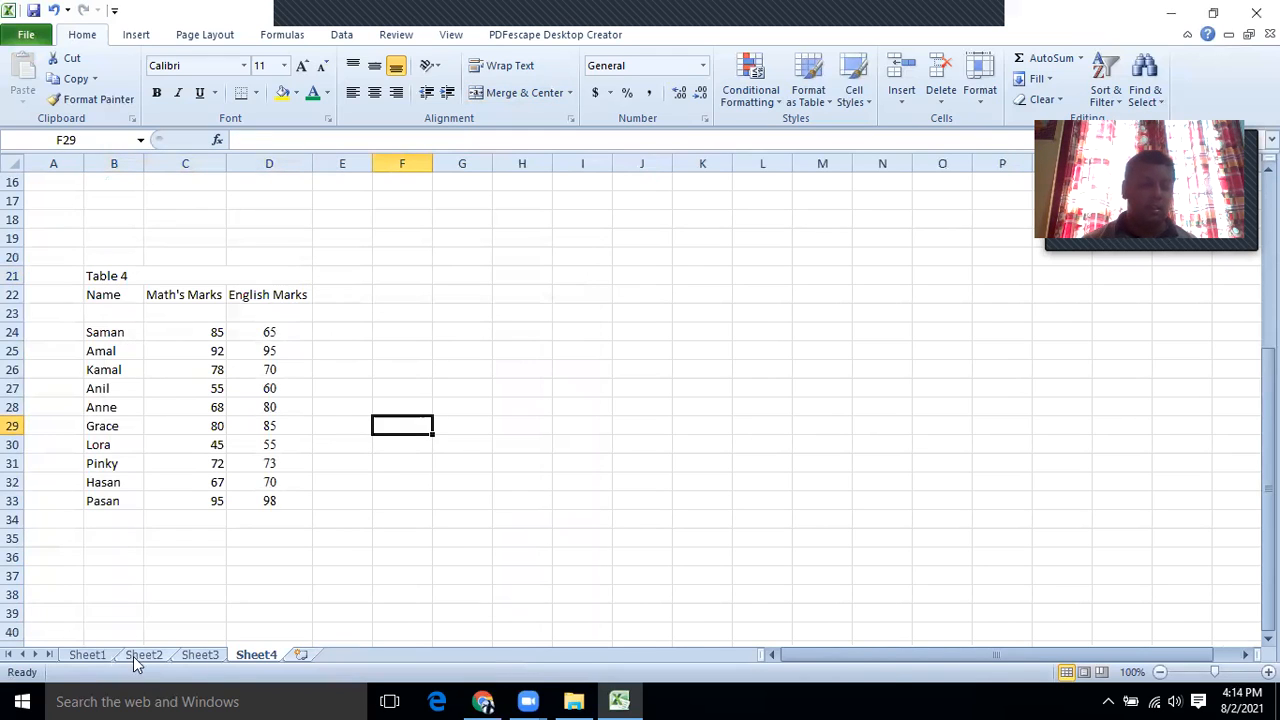
Check the Table 4 sample on Sheet1, then change the heading in B22 on Sheet4 to Names of the student.
left_click(90, 655)
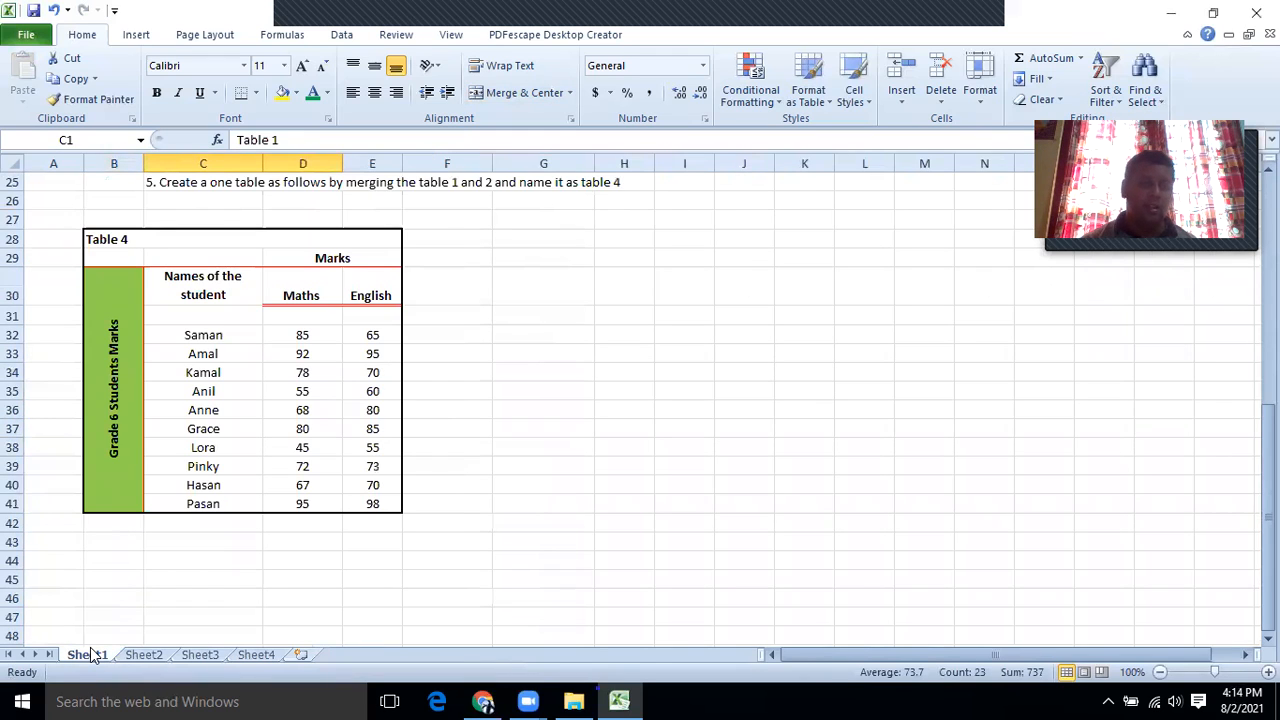
left_click(250, 655)
double_click(128, 297)
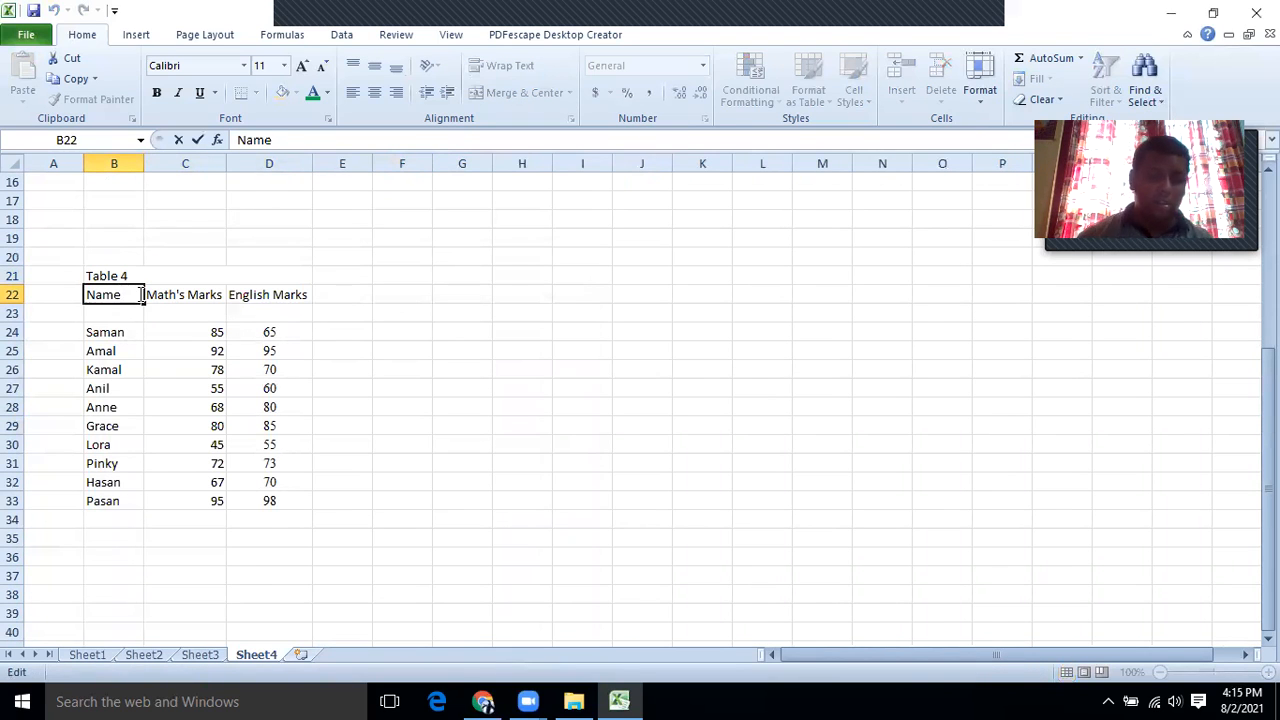
type("s of the stud")
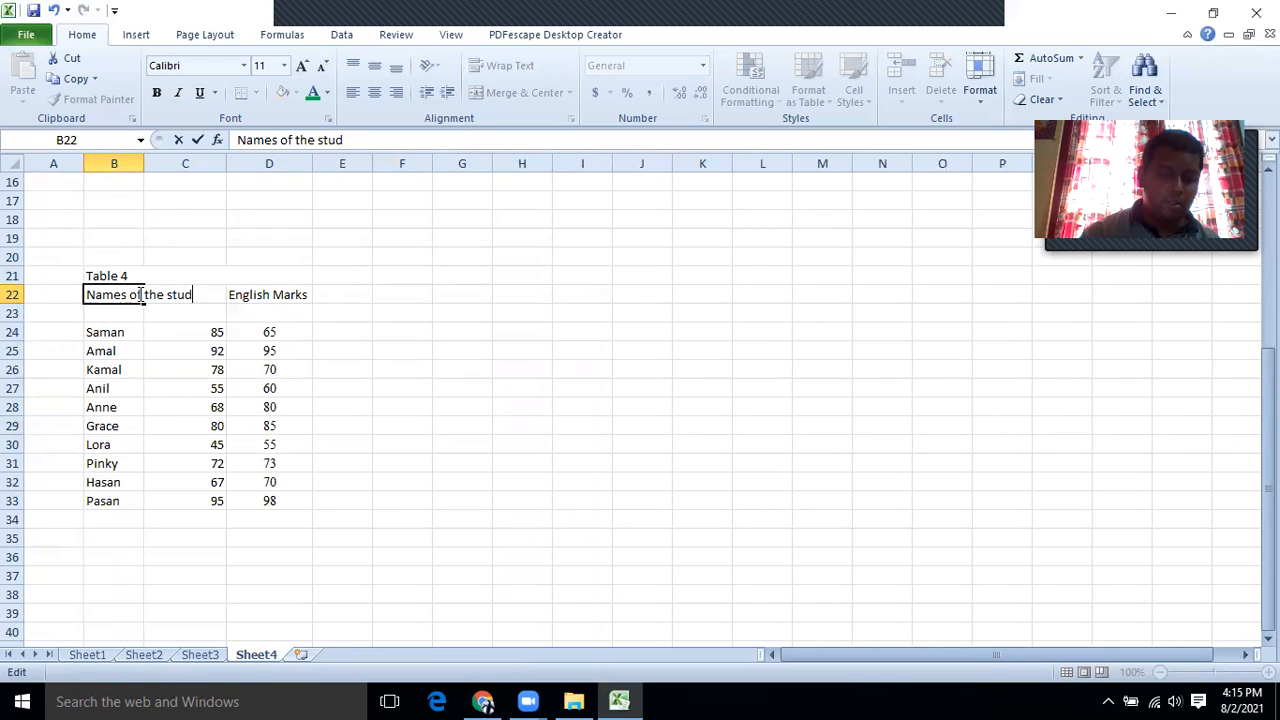
type("ent")
left_click(180, 315)
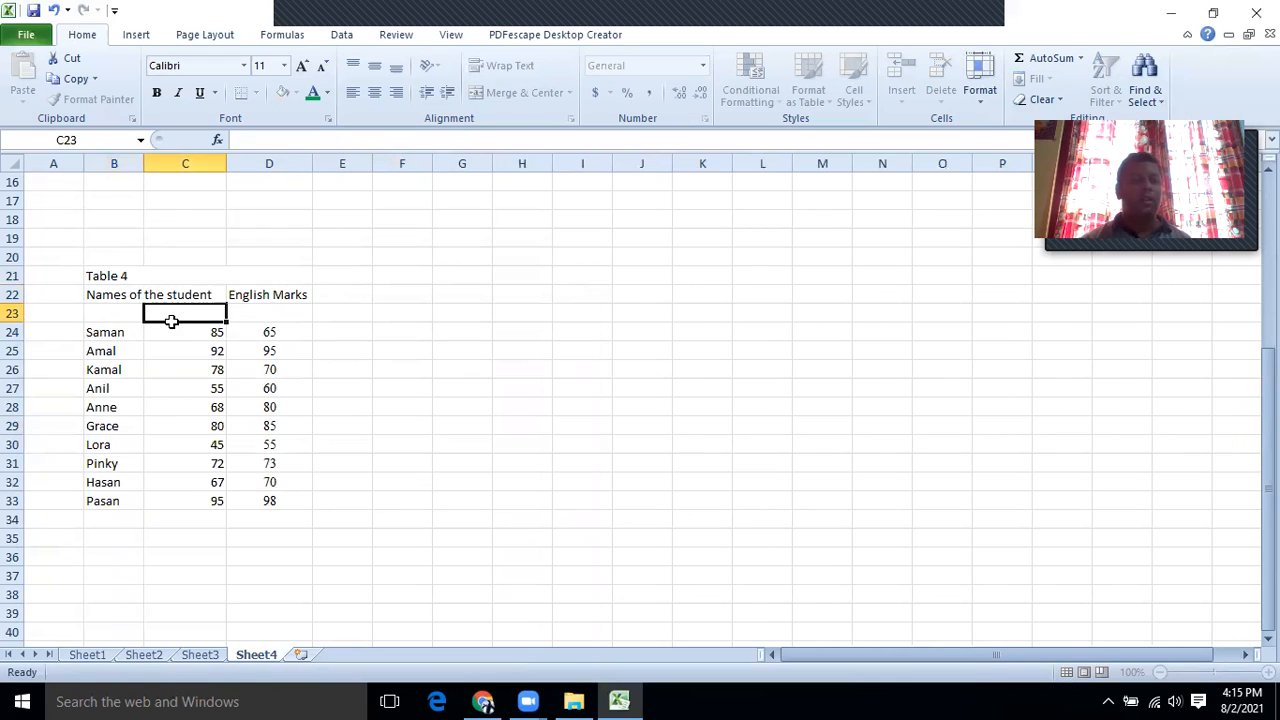
Turn on Wrap text for heading cell B22 and widen column B so the heading fits on two lines.
left_click(116, 296)
right_click(116, 295)
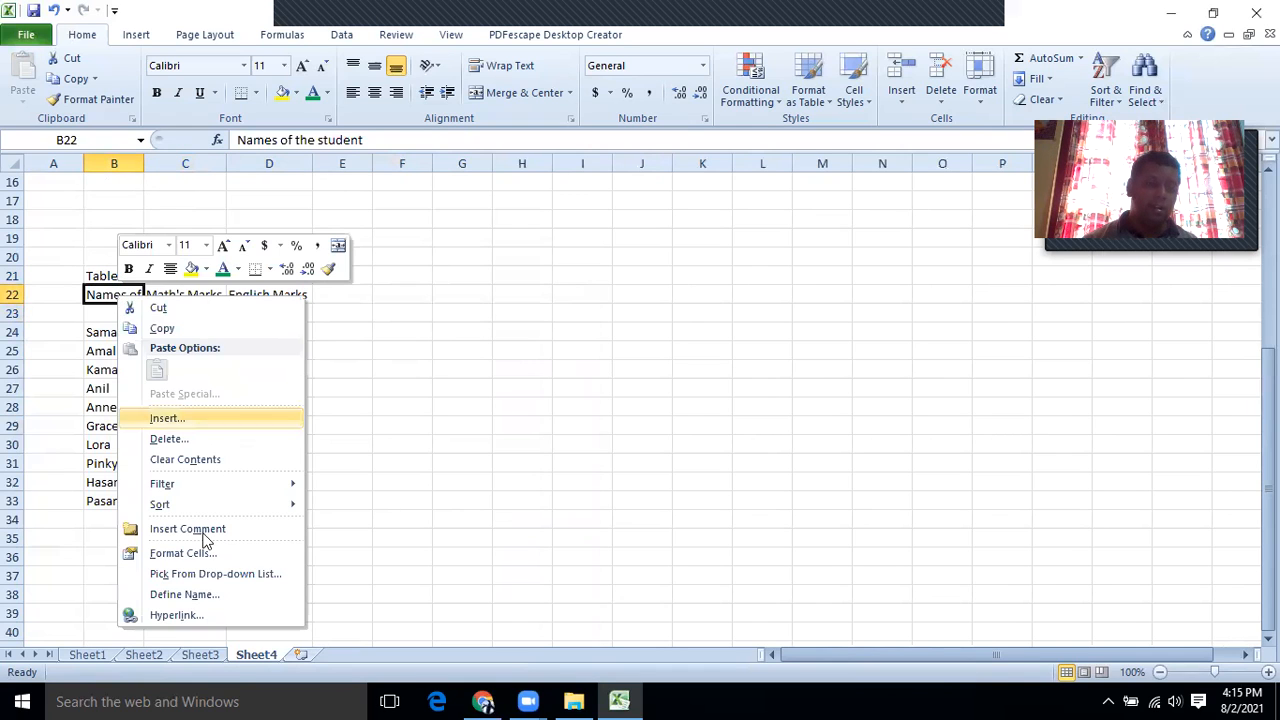
left_click(183, 553)
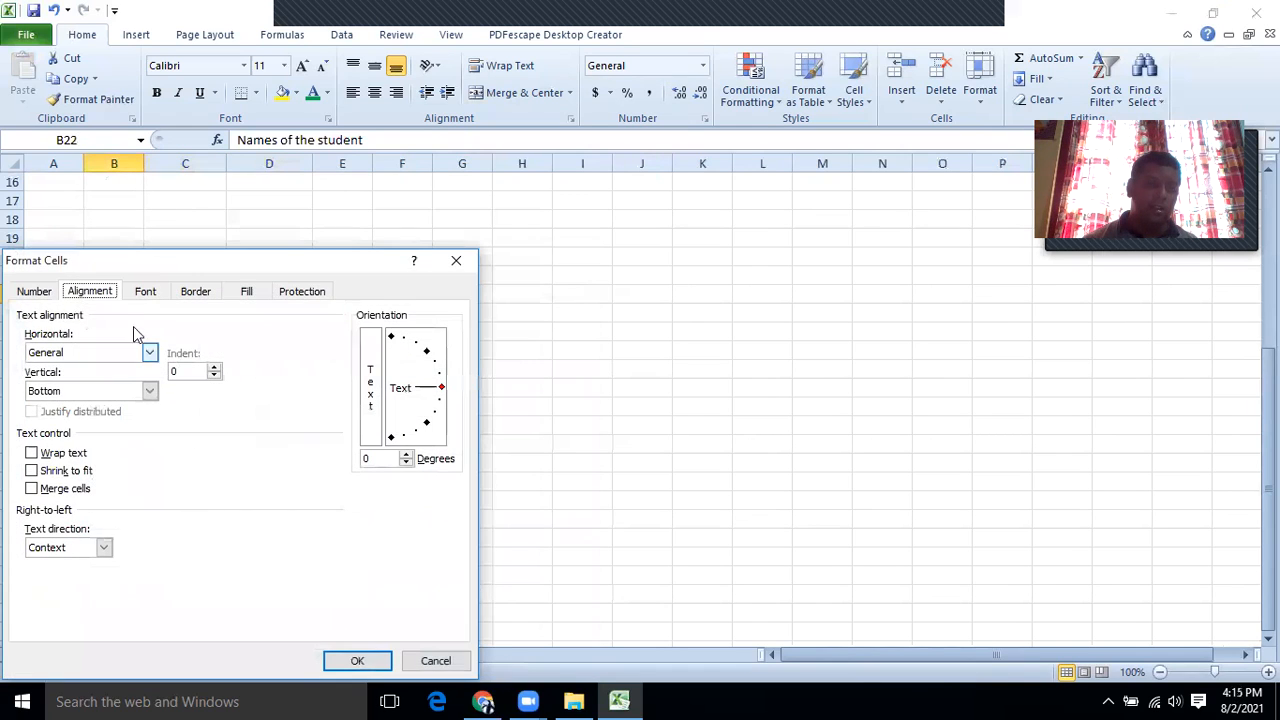
left_click(32, 453)
left_click(357, 660)
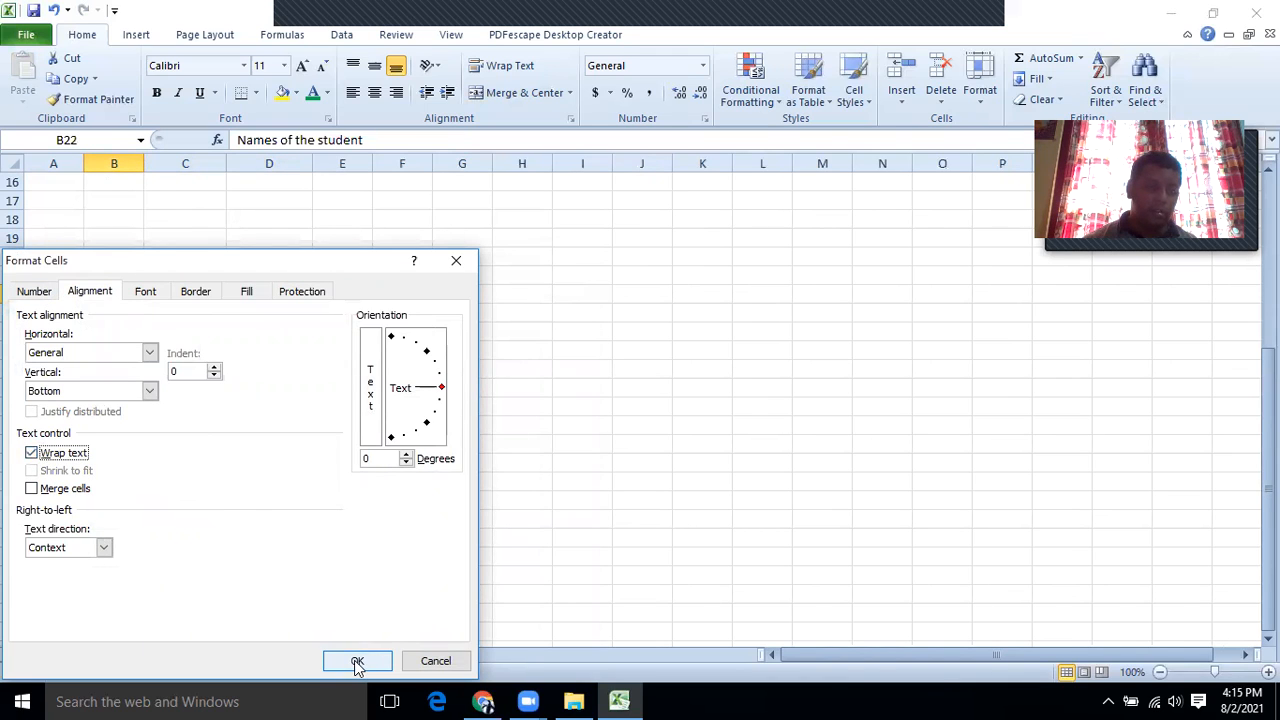
left_click(353, 504)
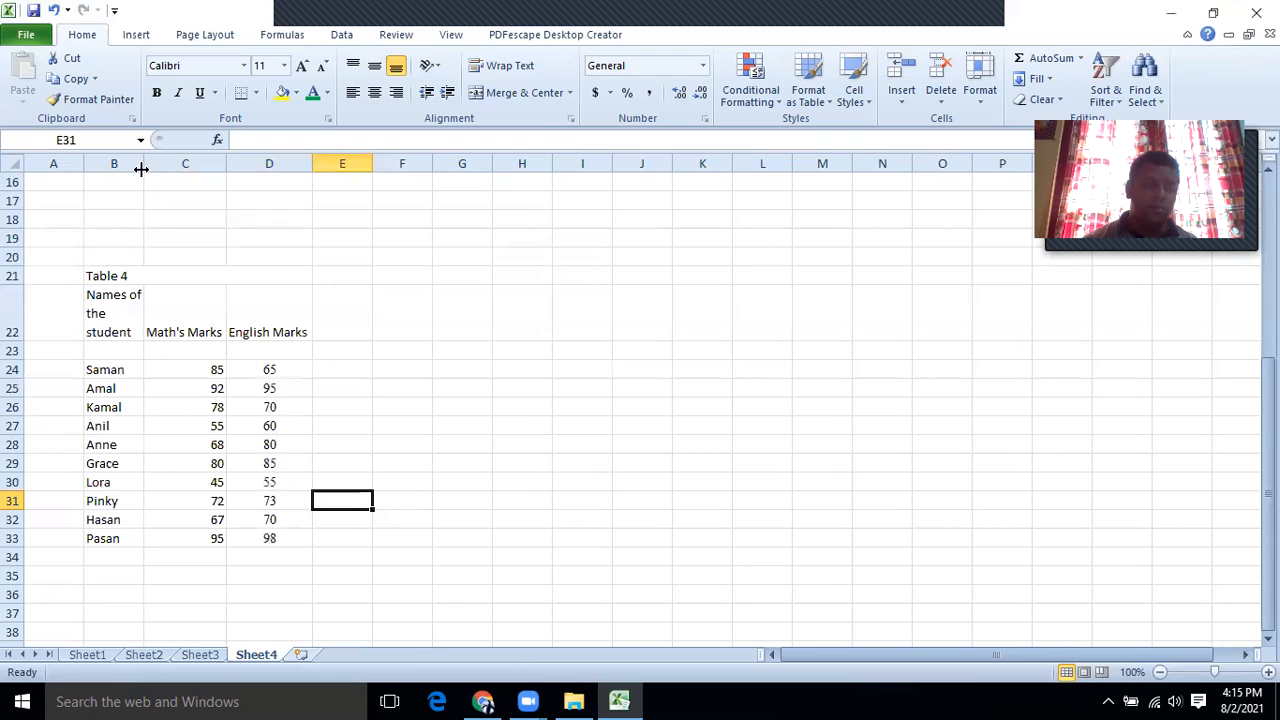
left_click_drag(145, 169, 177, 168)
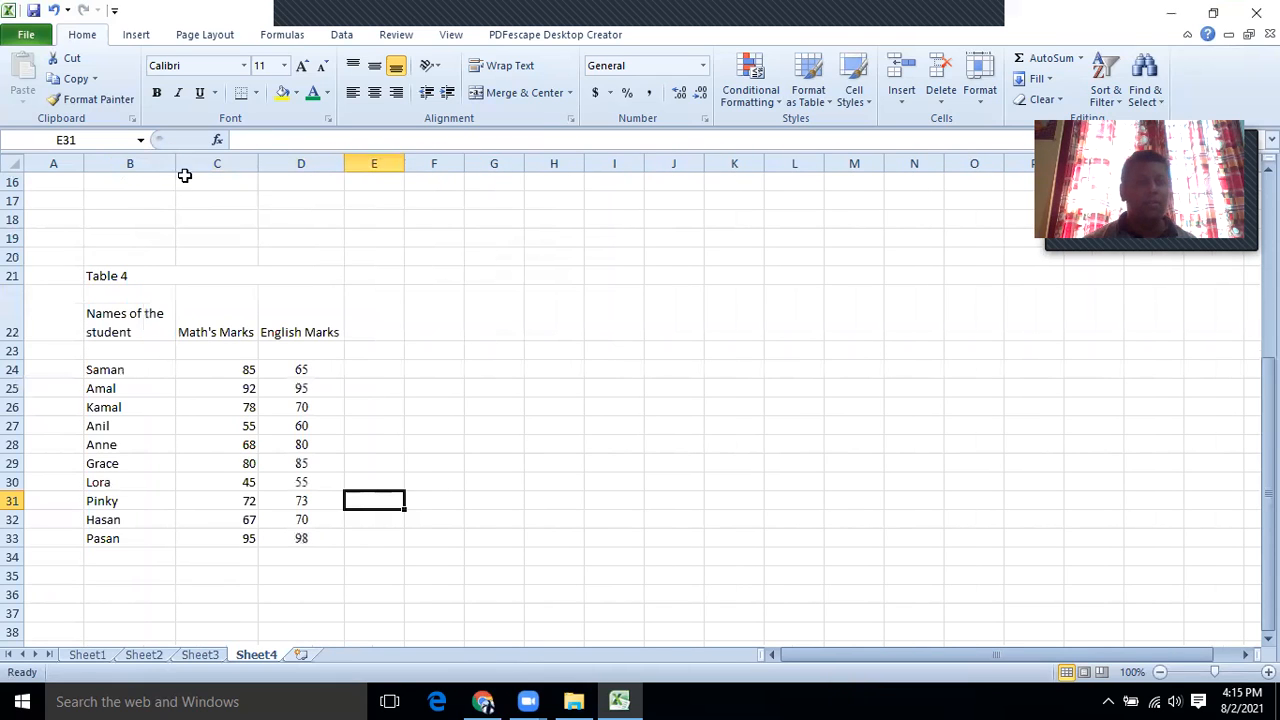
Compare with the sample on Sheet1 and center the Names of the student heading in B22 horizontally.
left_click(134, 291)
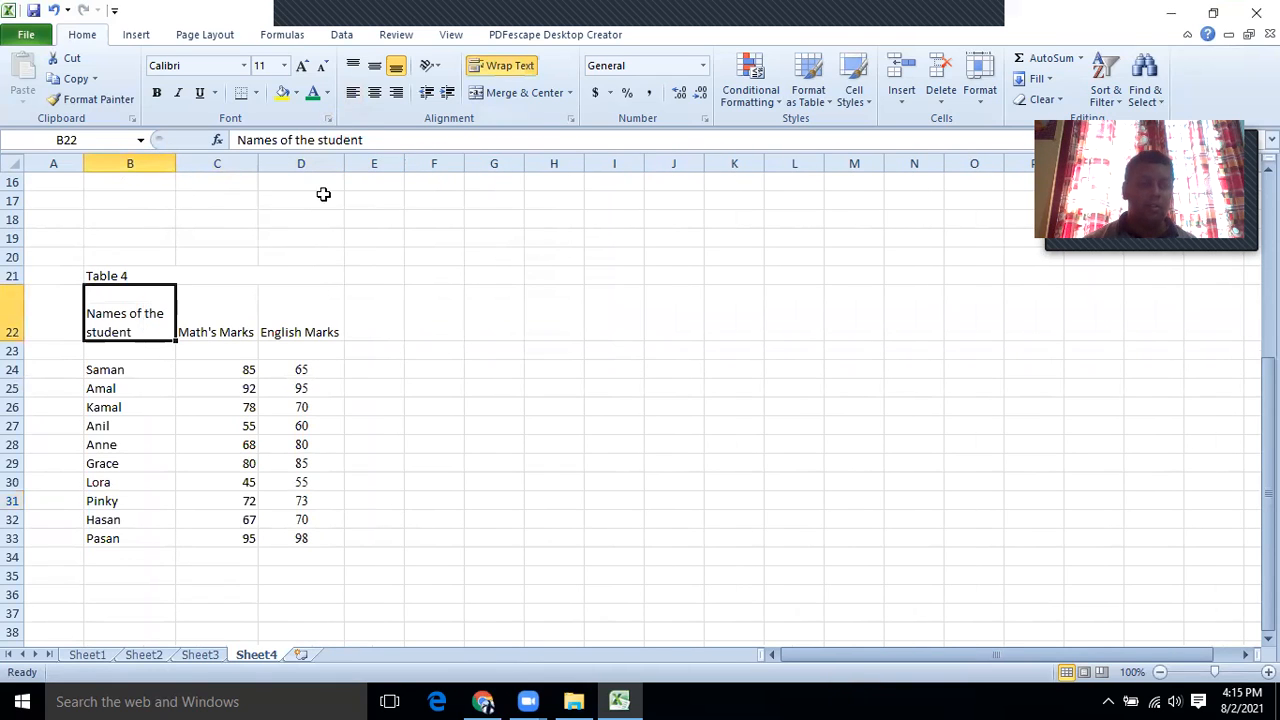
left_click(87, 655)
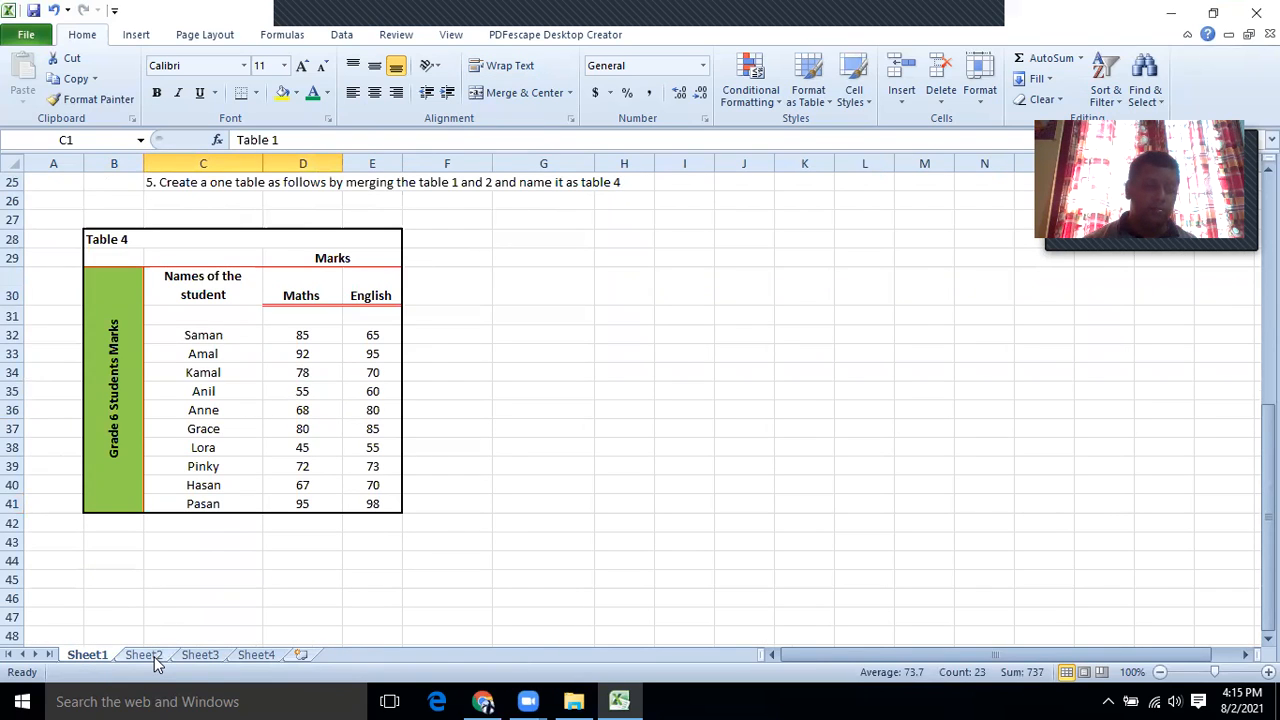
left_click(254, 655)
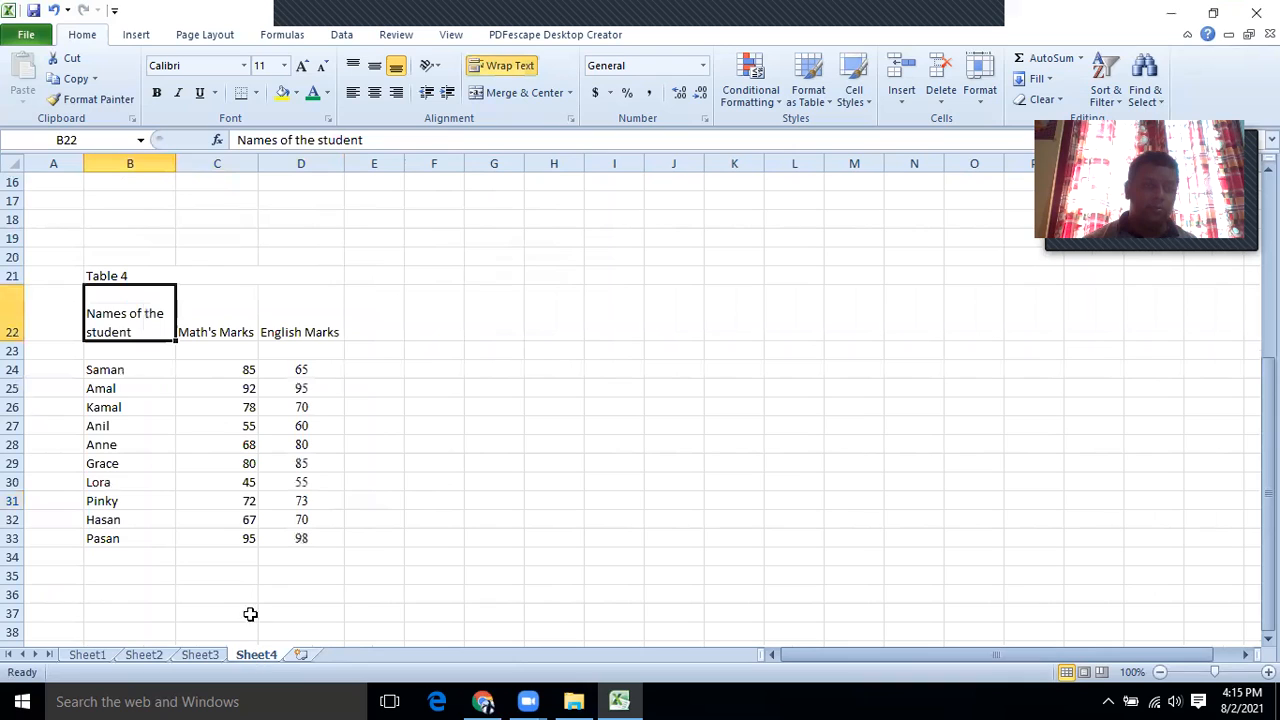
left_click(374, 92)
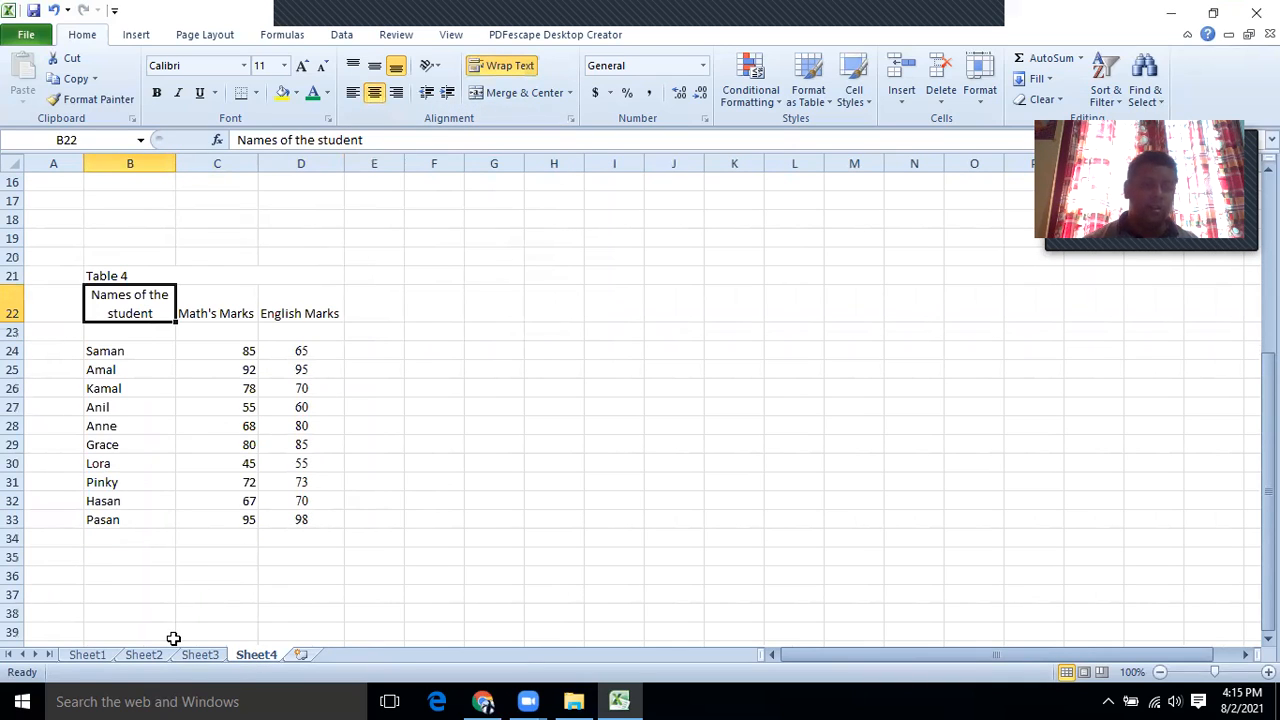
Check the sample headings on Sheet1 and change the heading in C22 on Sheet4 to Maths.
left_click(100, 650)
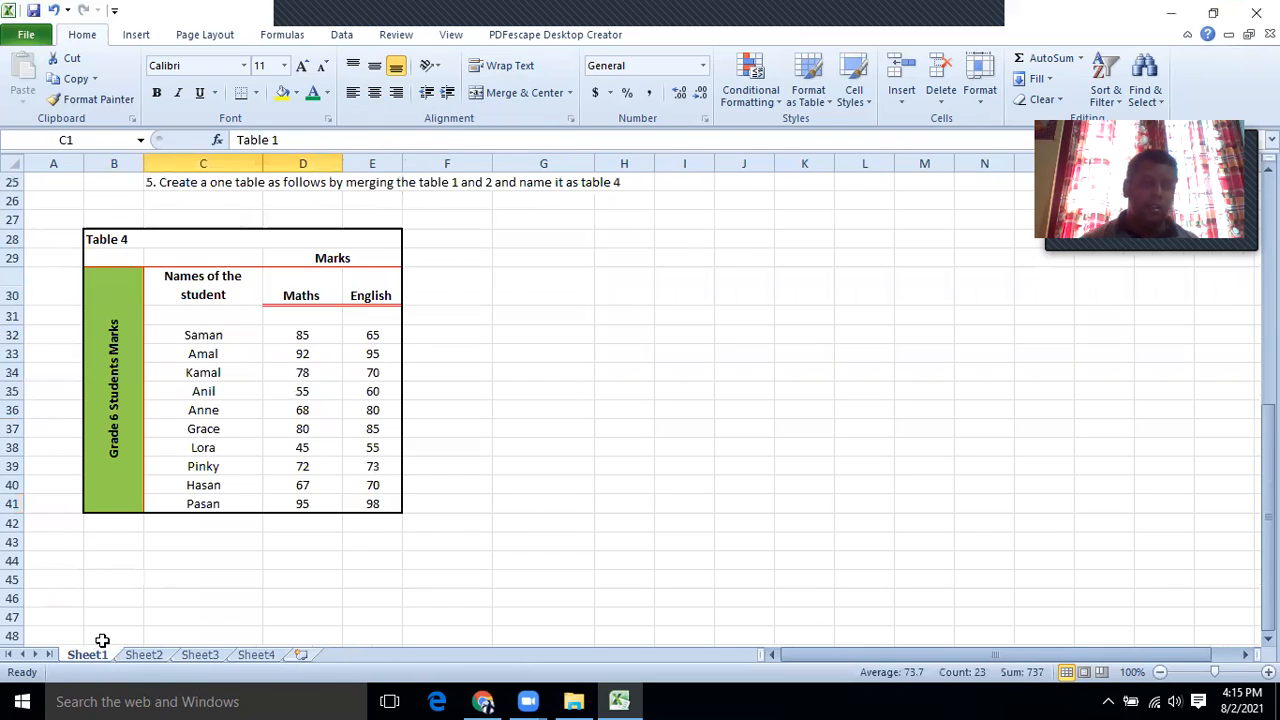
left_click(102, 638)
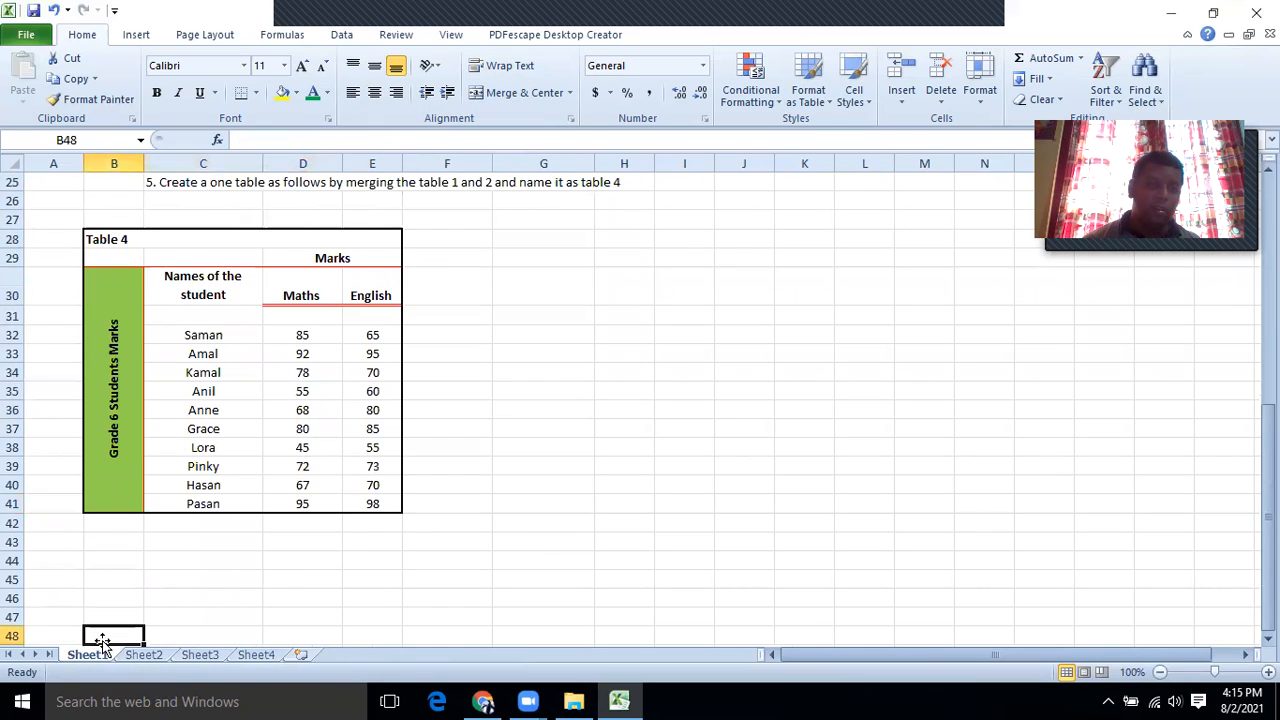
left_click(256, 655)
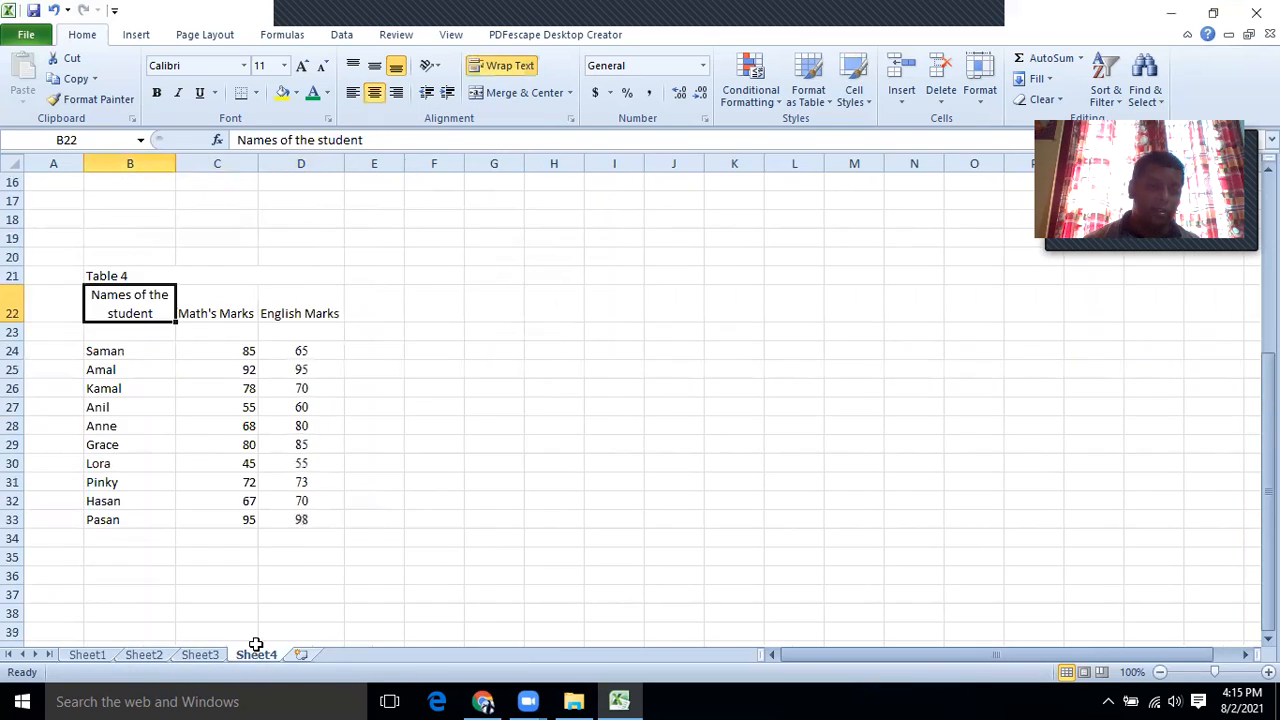
double_click(250, 312)
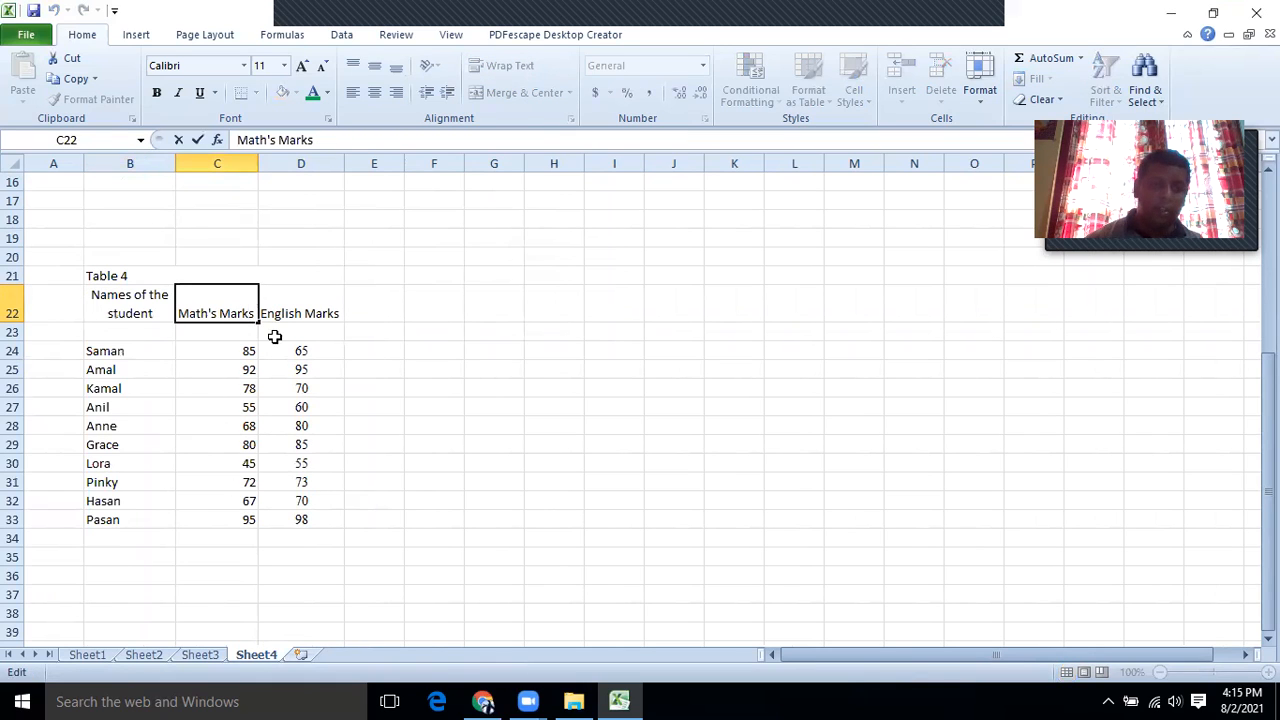
key("BackSpace")
key("BackSpace")
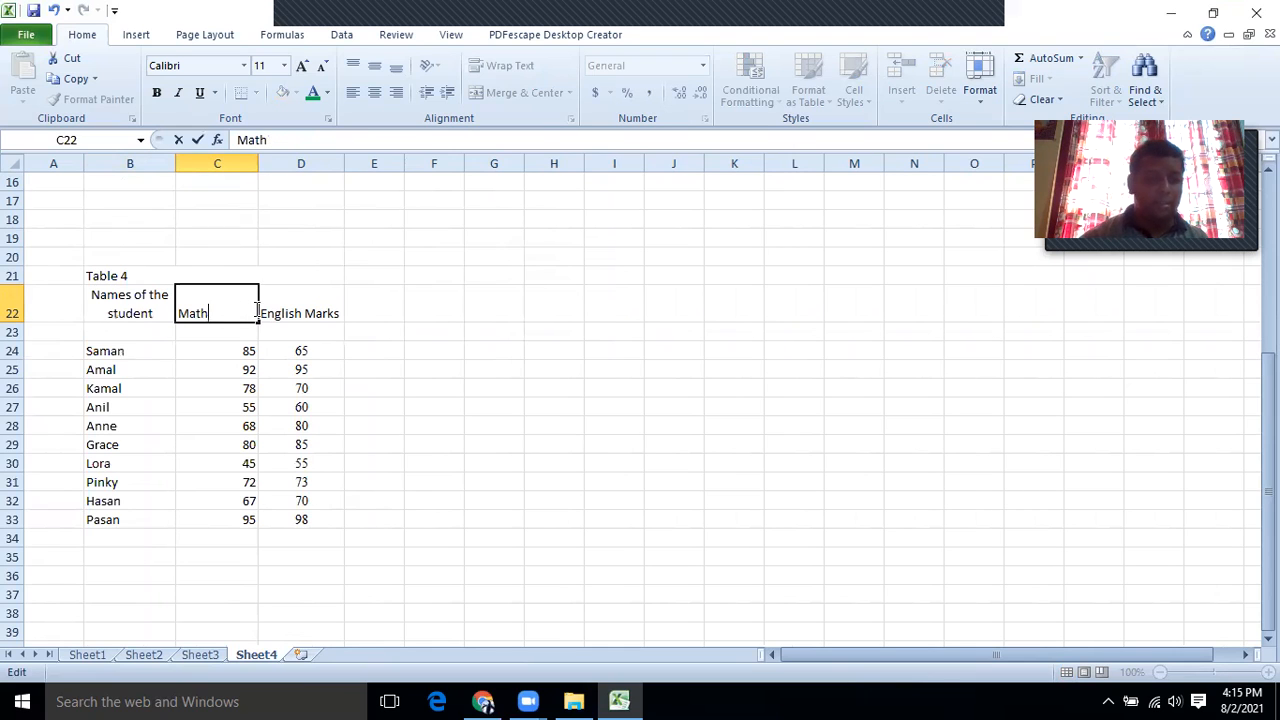
left_click(346, 300)
Shorten the heading in D22 to English and center the subject headings in C22:D22.
double_click(334, 311)
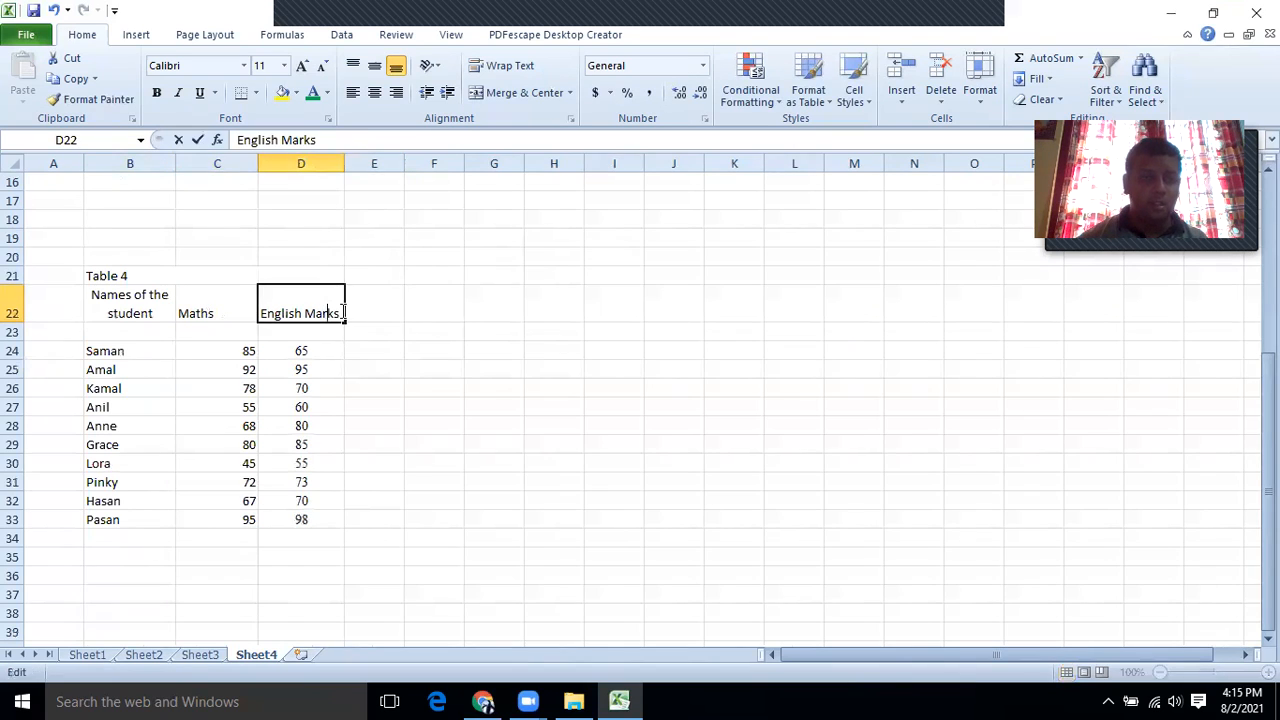
key("BackSpace")
key("BackSpace")
key("BackSpace")
key("BackSpace")
key("BackSpace")
key("BackSpace")
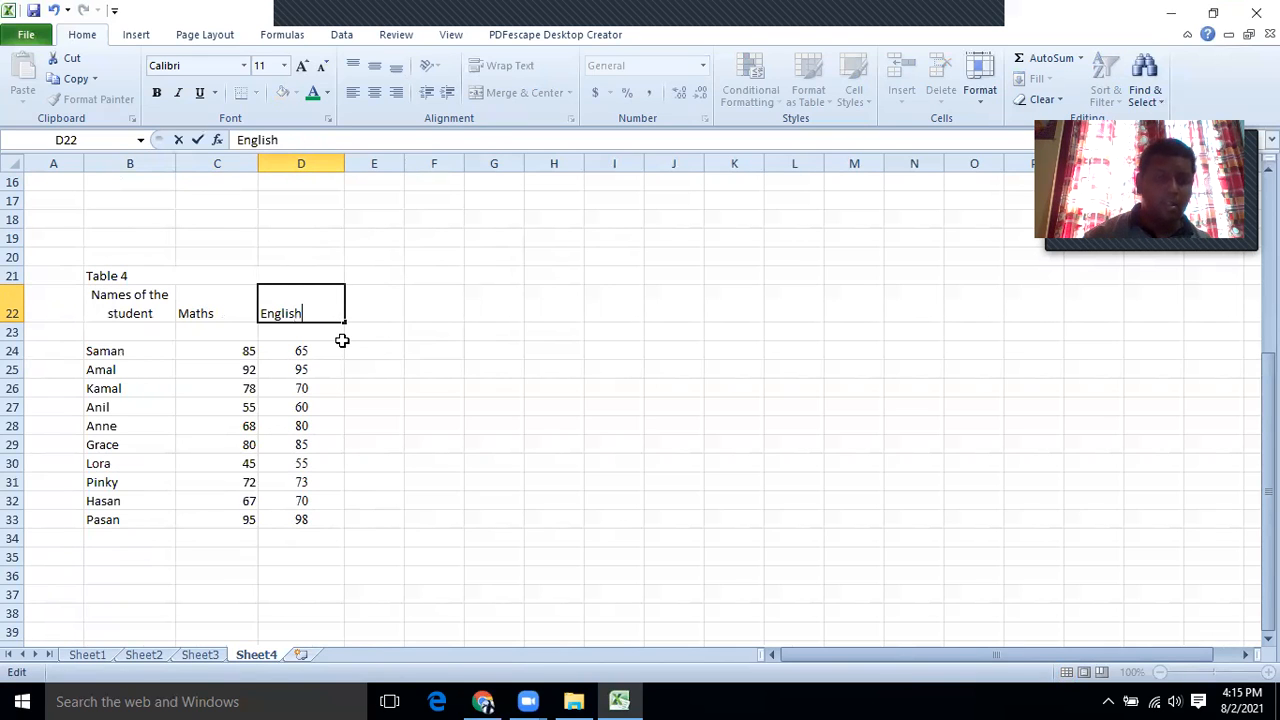
left_click(343, 341)
left_click_drag(234, 300, 290, 310)
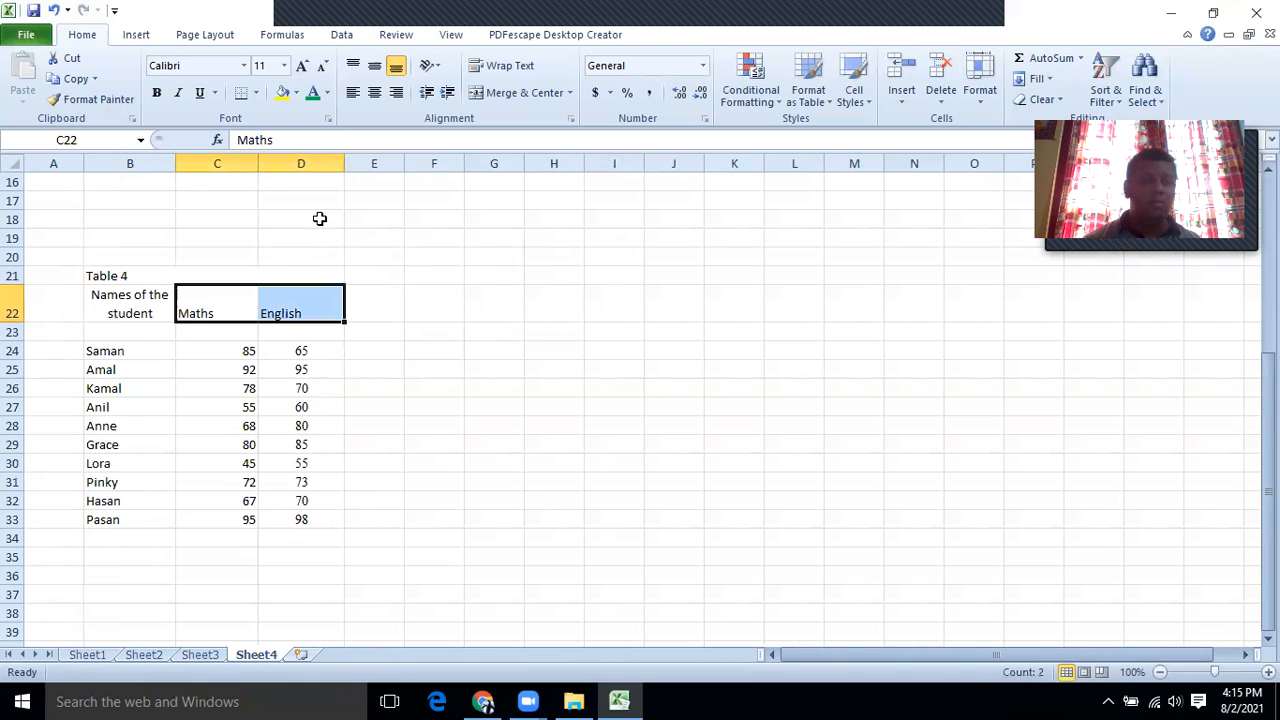
left_click(372, 92)
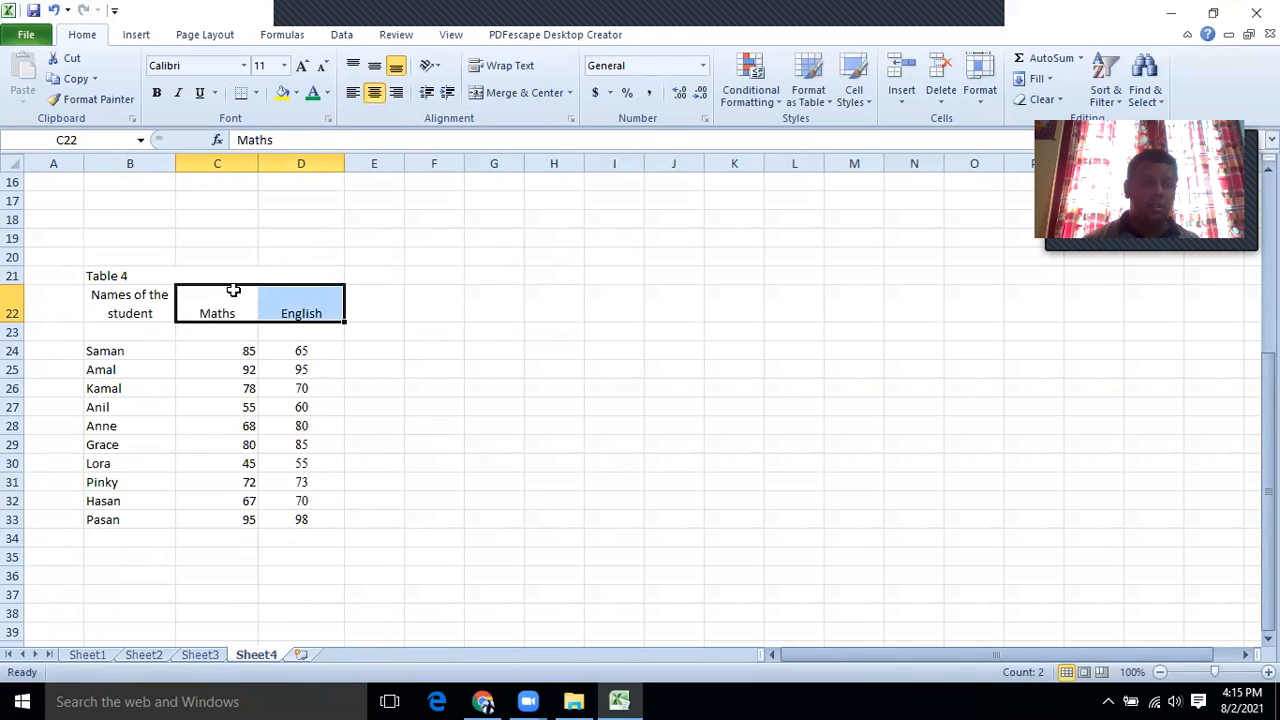
After checking the sample on Sheet1, insert a row above the Table 4 title and move the merged title up to B21.
left_click(88, 655)
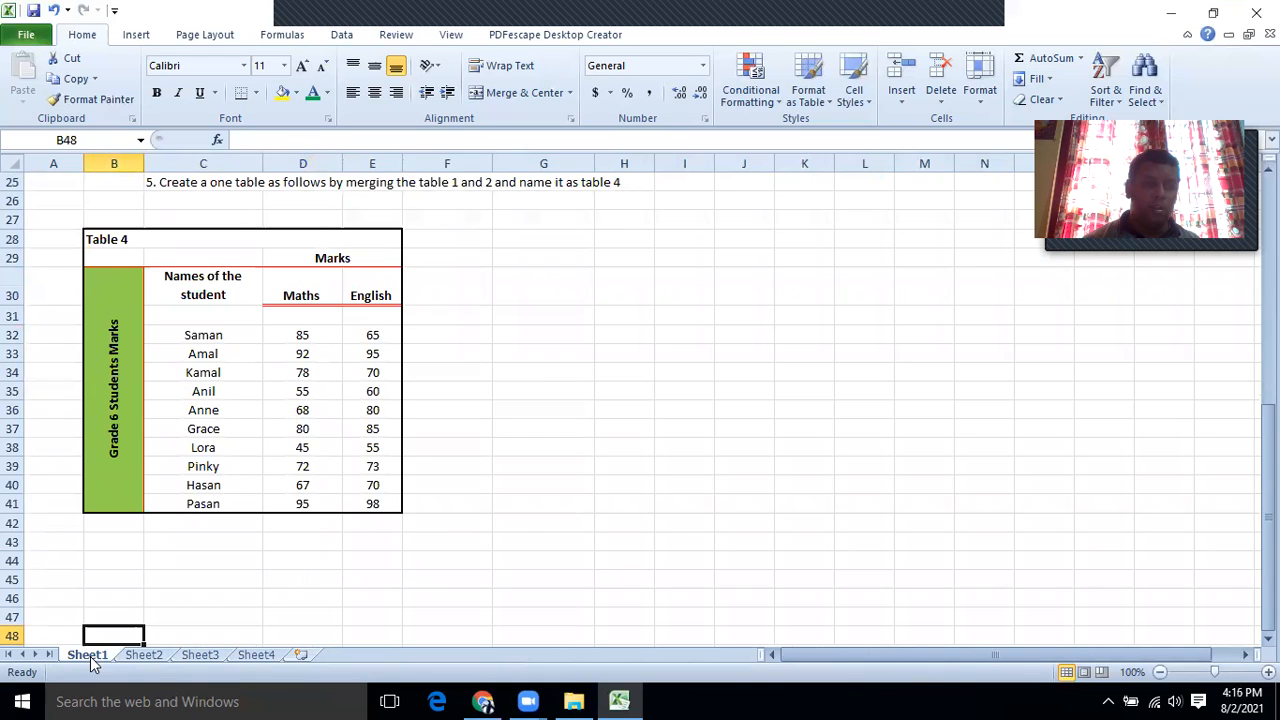
left_click(257, 658)
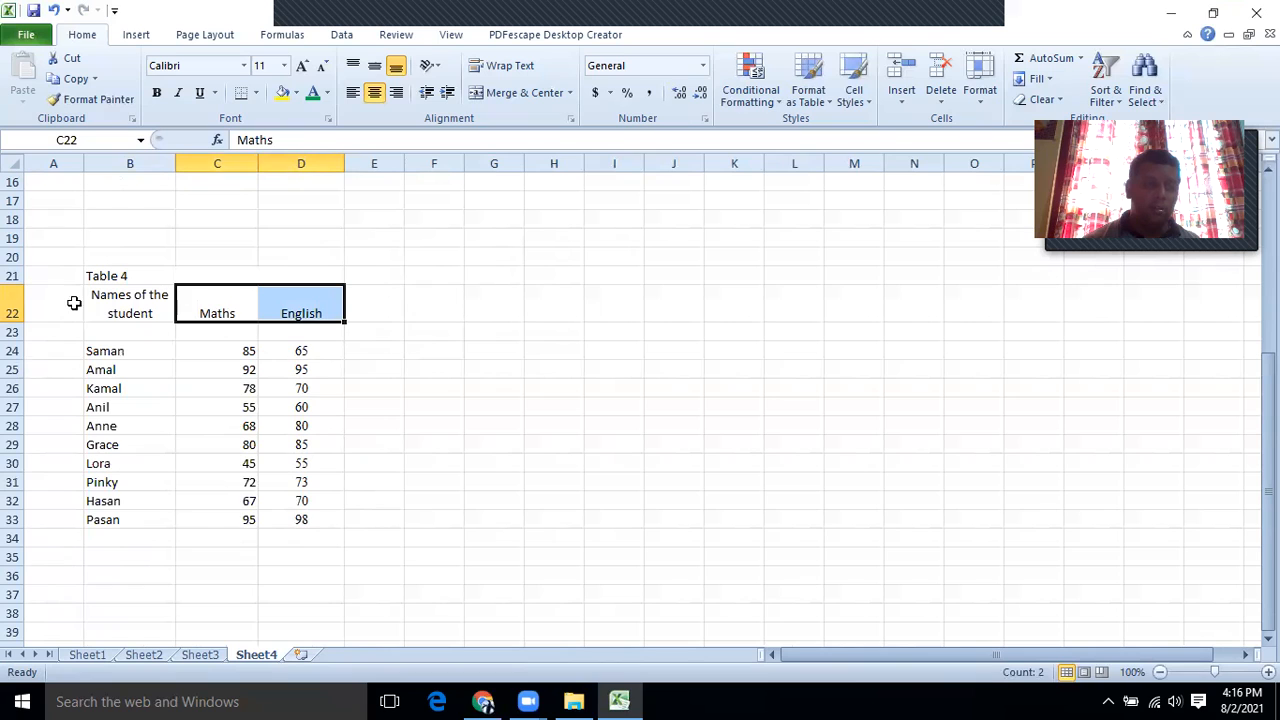
left_click(13, 276)
right_click(14, 277)
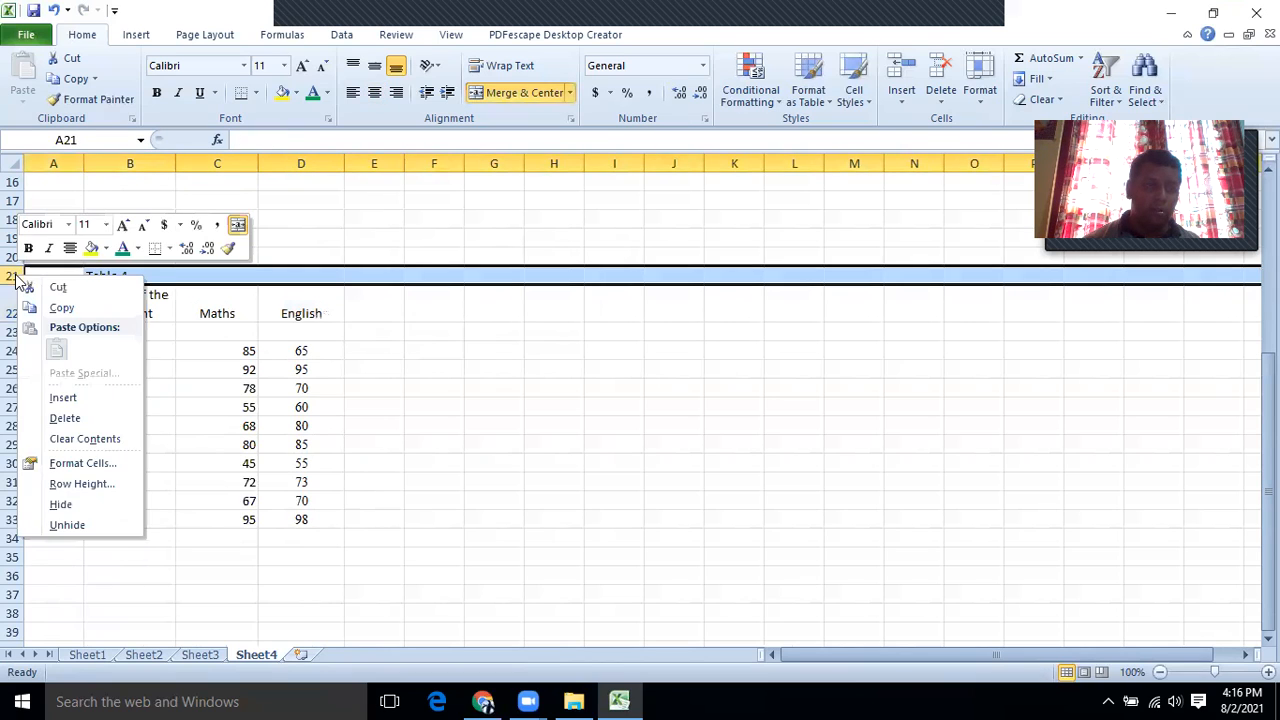
left_click(62, 398)
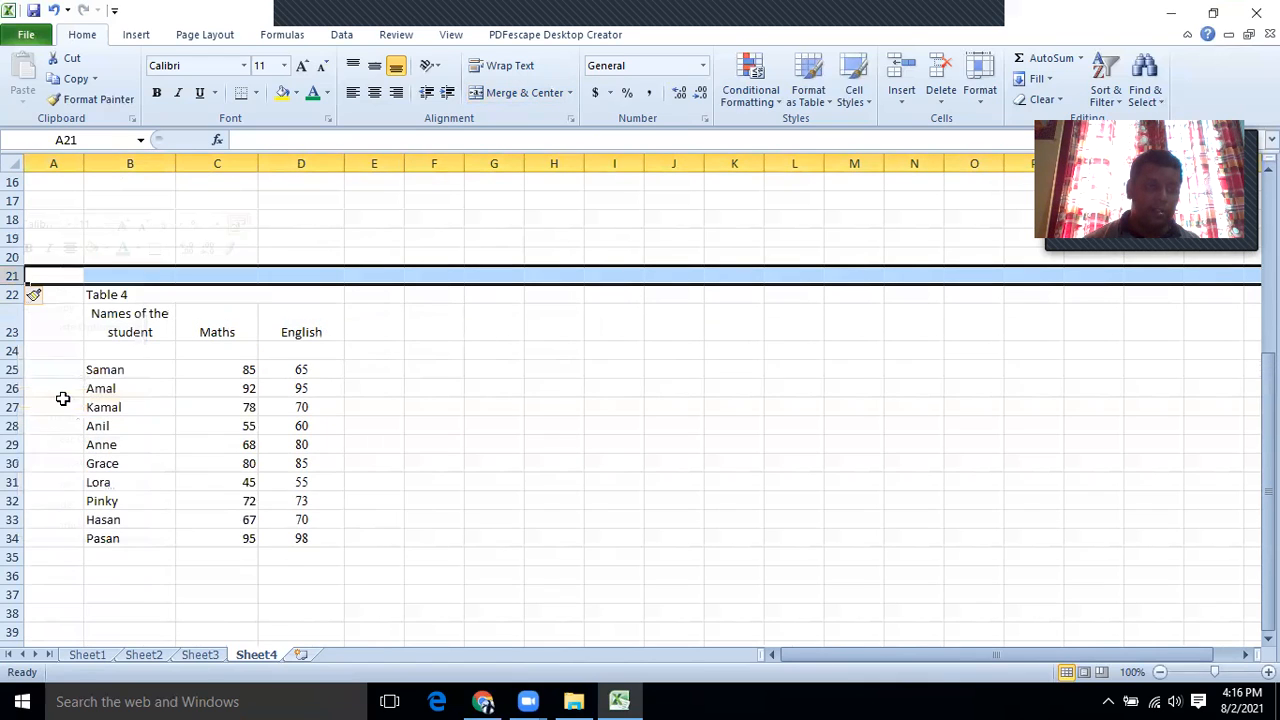
left_click(100, 294)
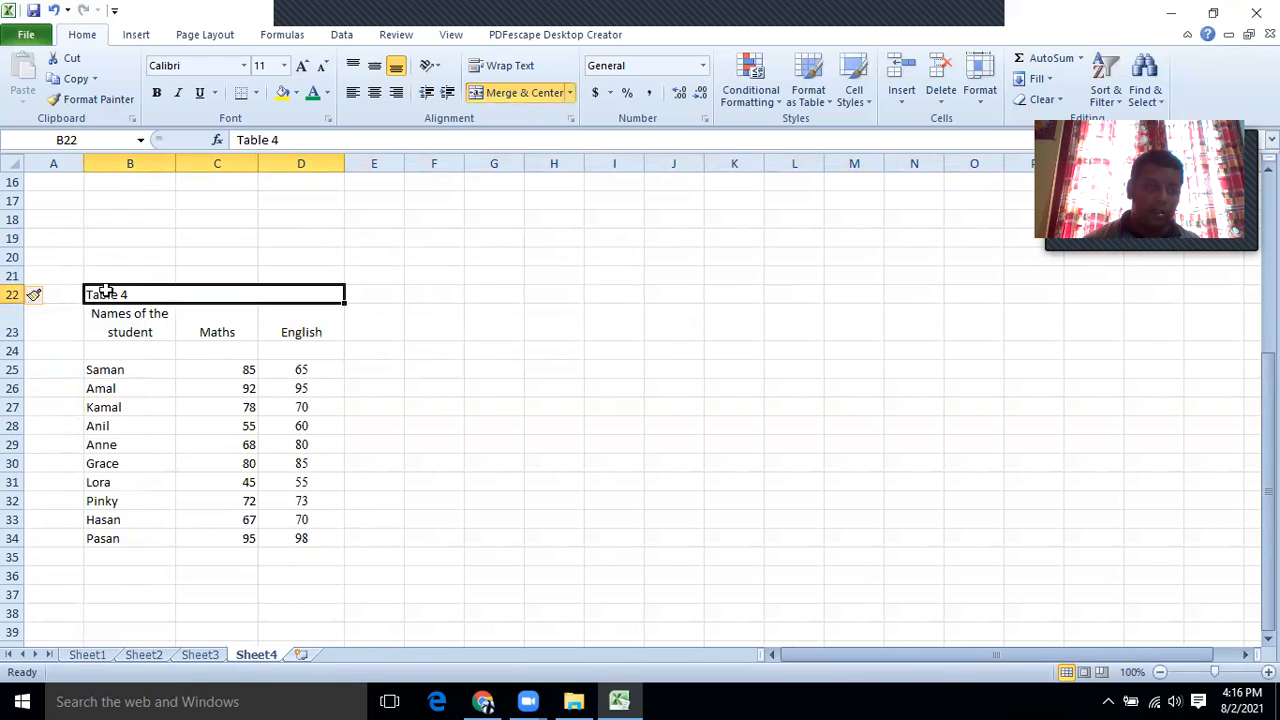
left_click_drag(110, 277, 108, 271)
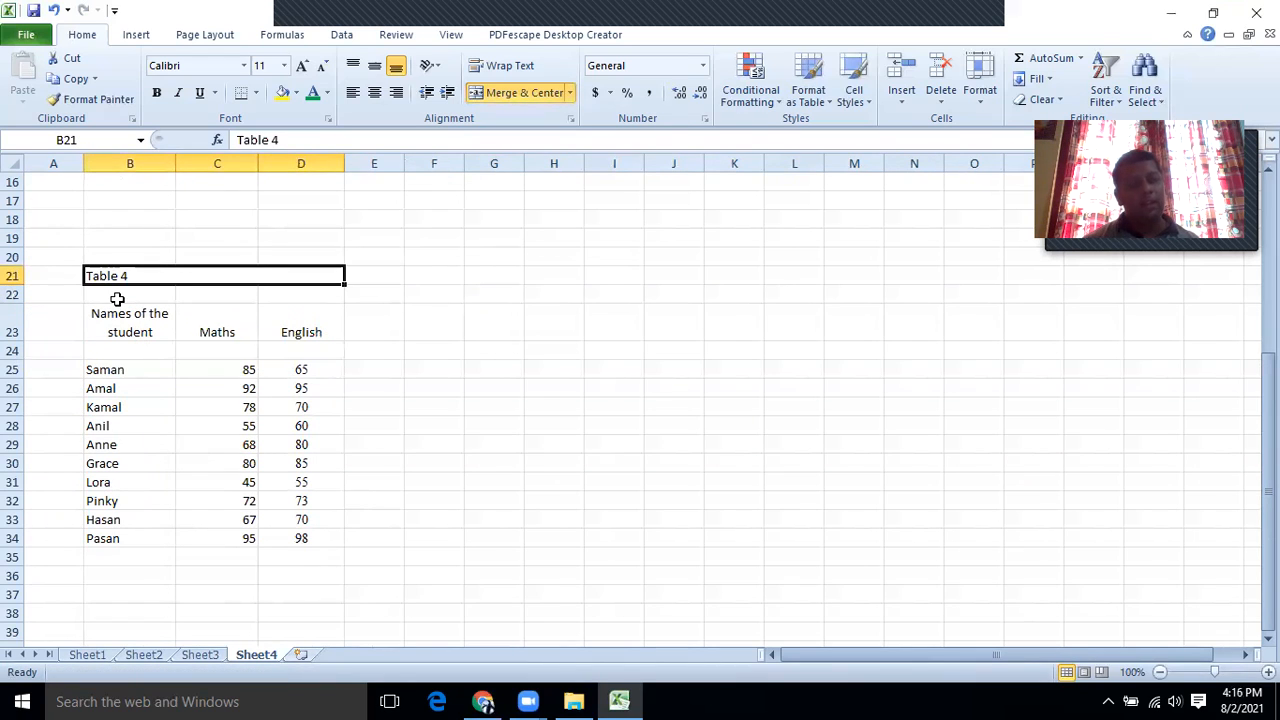
Merge cells C22:D22 above the Maths and English headings using the Merge cells option of Format Cells.
left_click(221, 297)
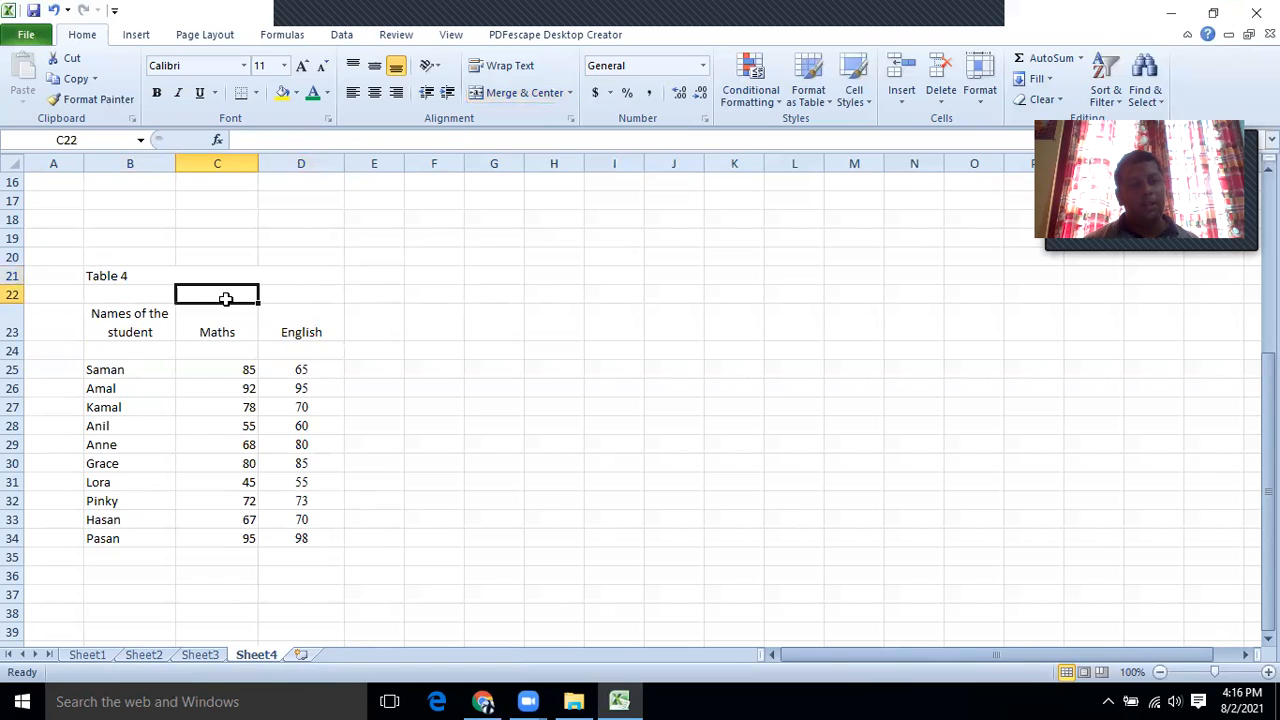
left_click_drag(216, 297, 298, 295)
right_click(298, 295)
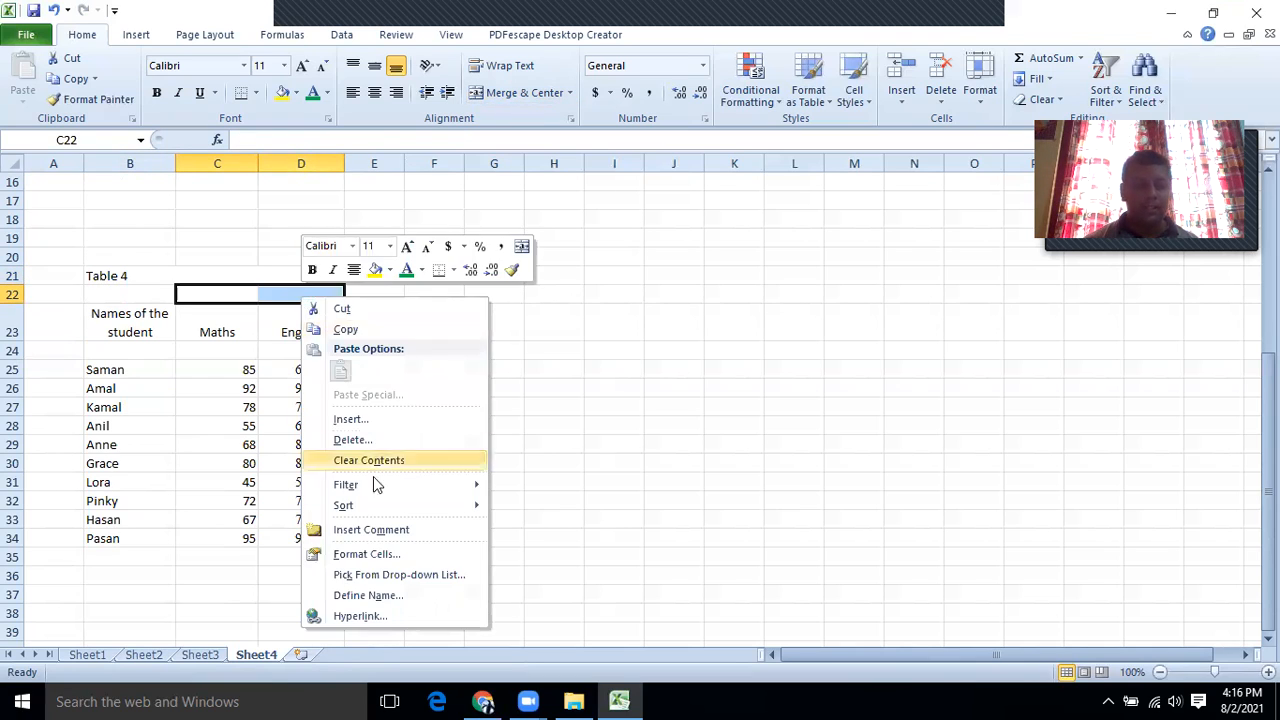
left_click(373, 557)
left_click(196, 489)
left_click(491, 661)
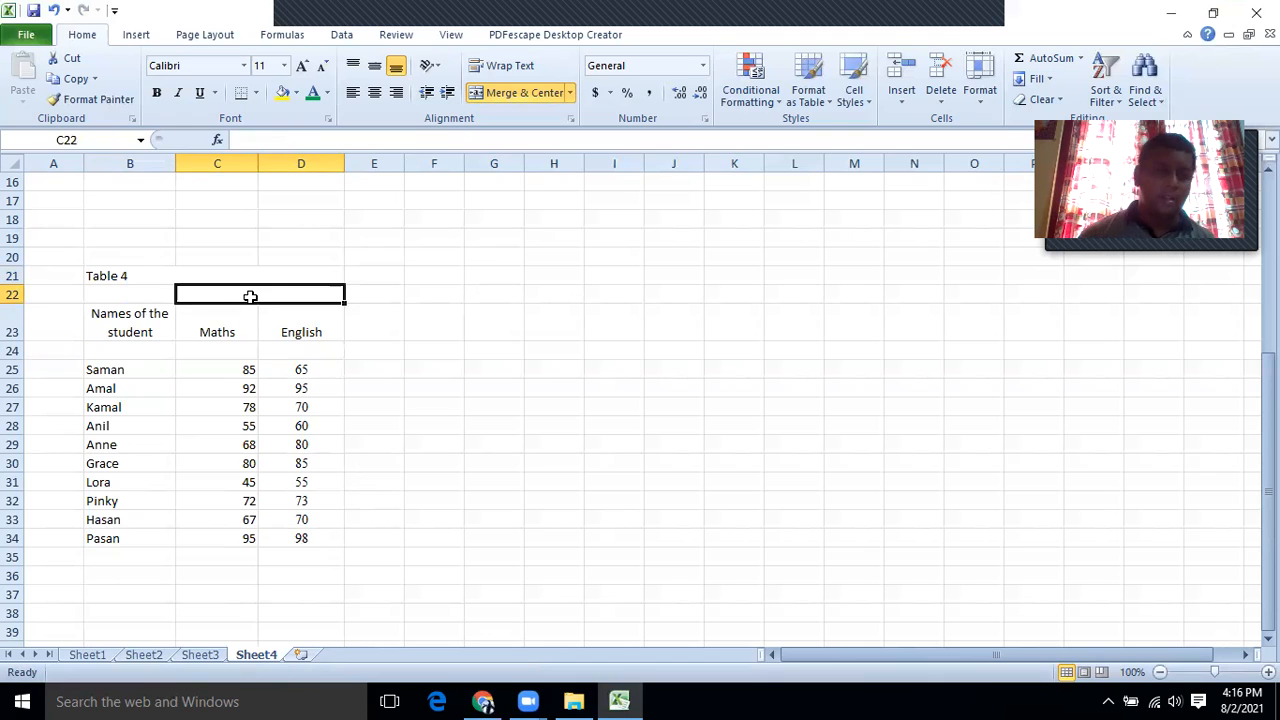
Enter the heading Marks in the merged cell C22:D22 and center it.
type("Mar")
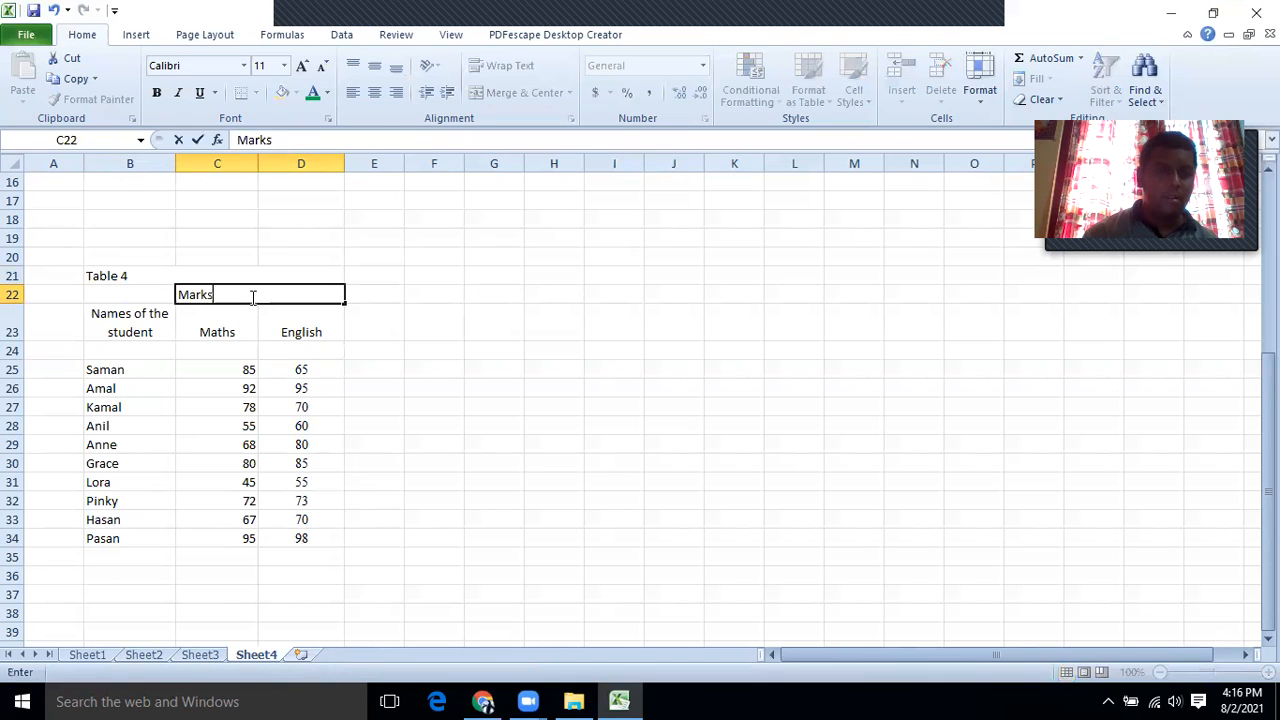
type("ks")
left_click(466, 312)
left_click(246, 290)
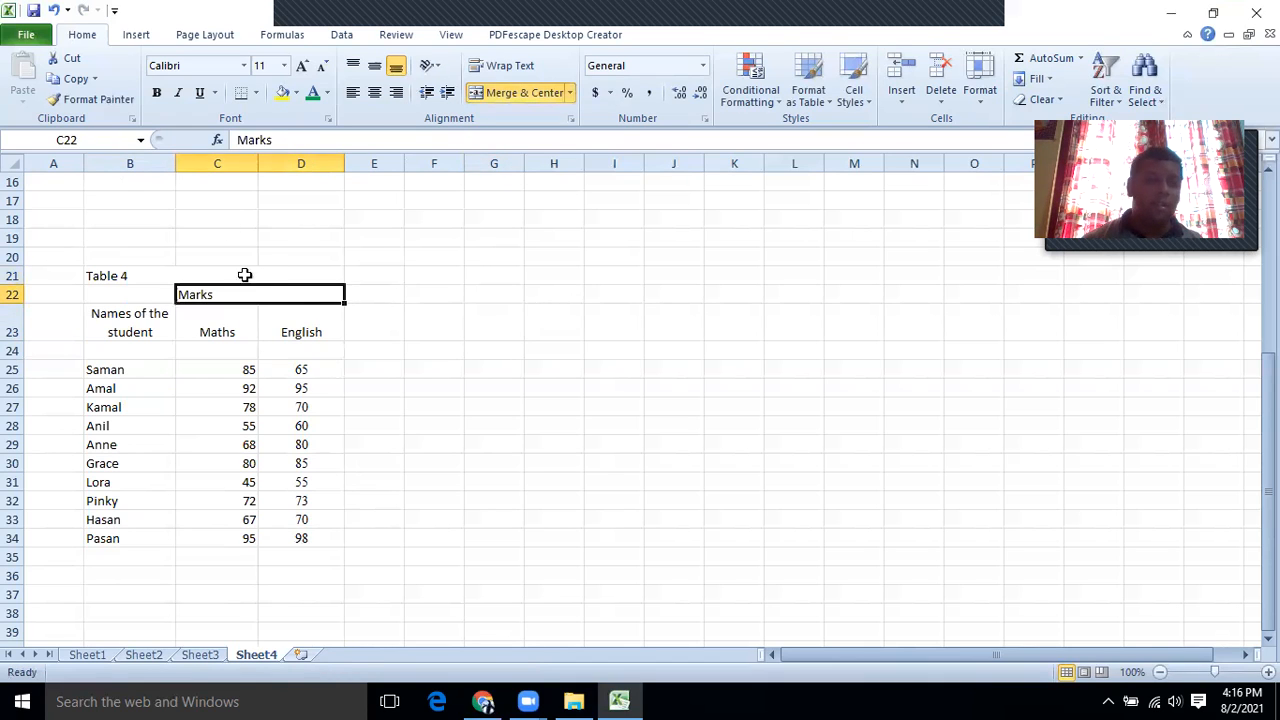
left_click(374, 92)
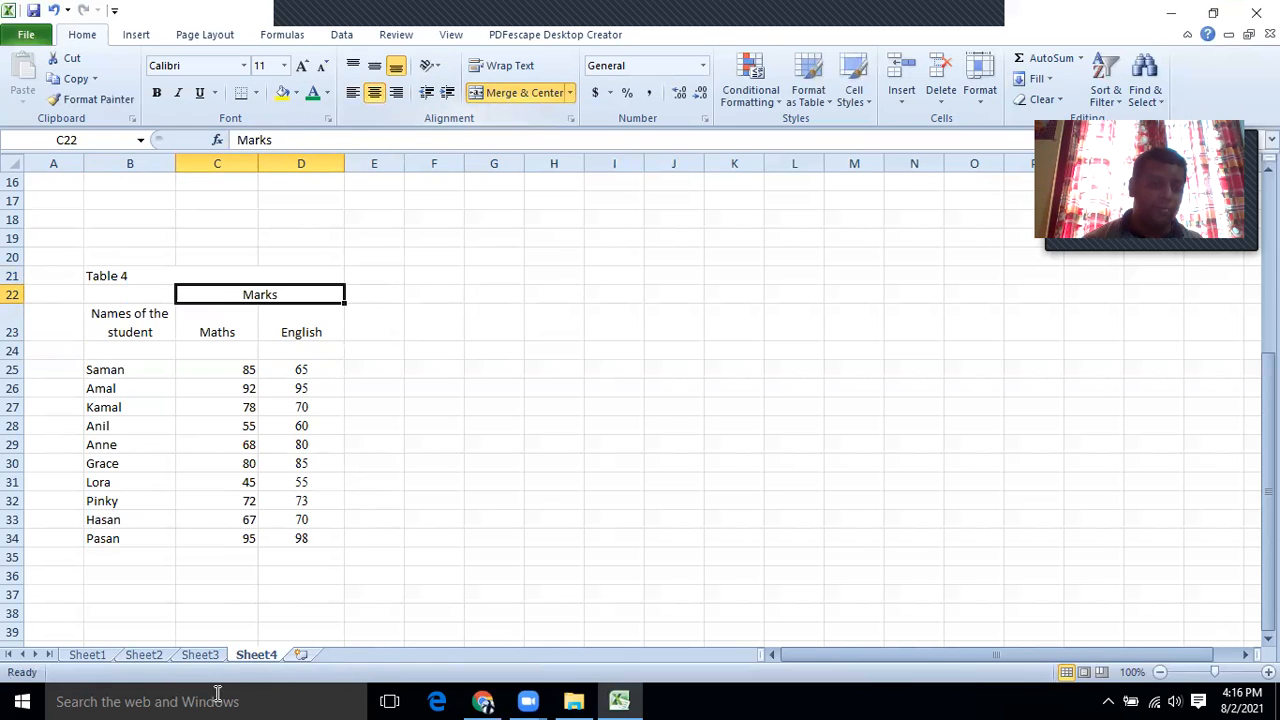
After checking the sample on Sheet1, enable Merge cells in Format Cells for A23:A34 beside Table 4 on Sheet4.
left_click(87, 655)
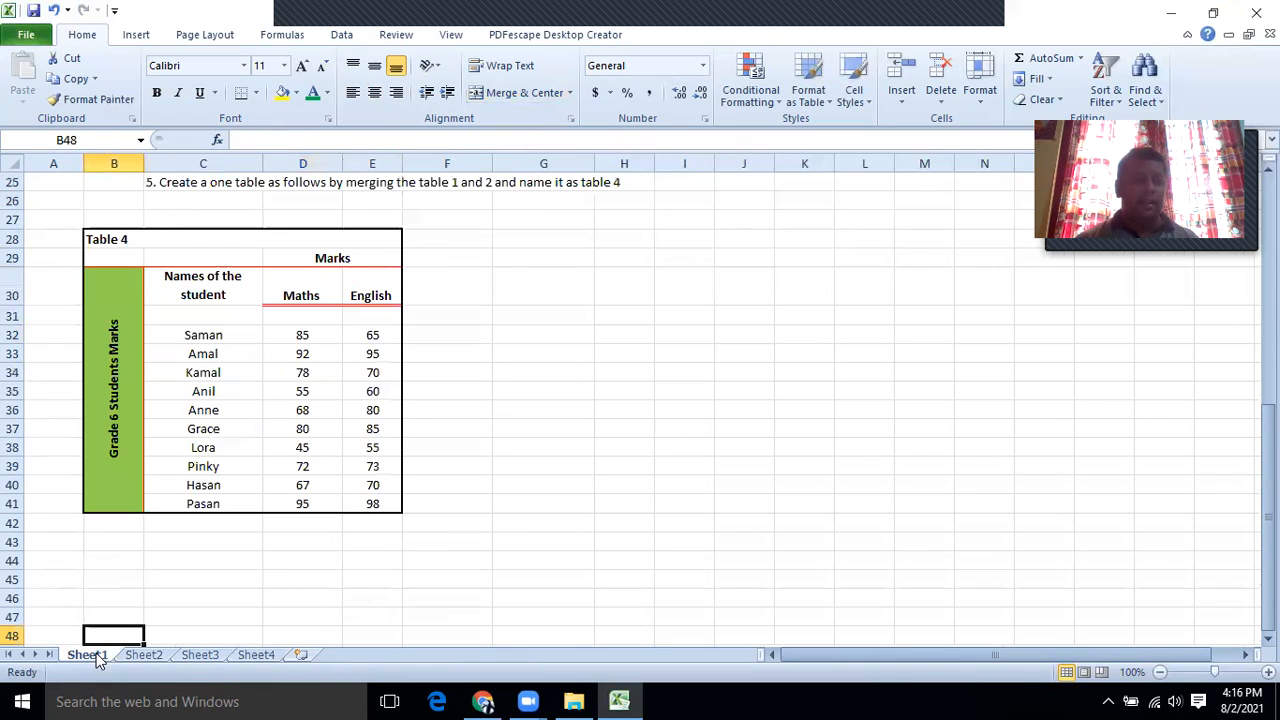
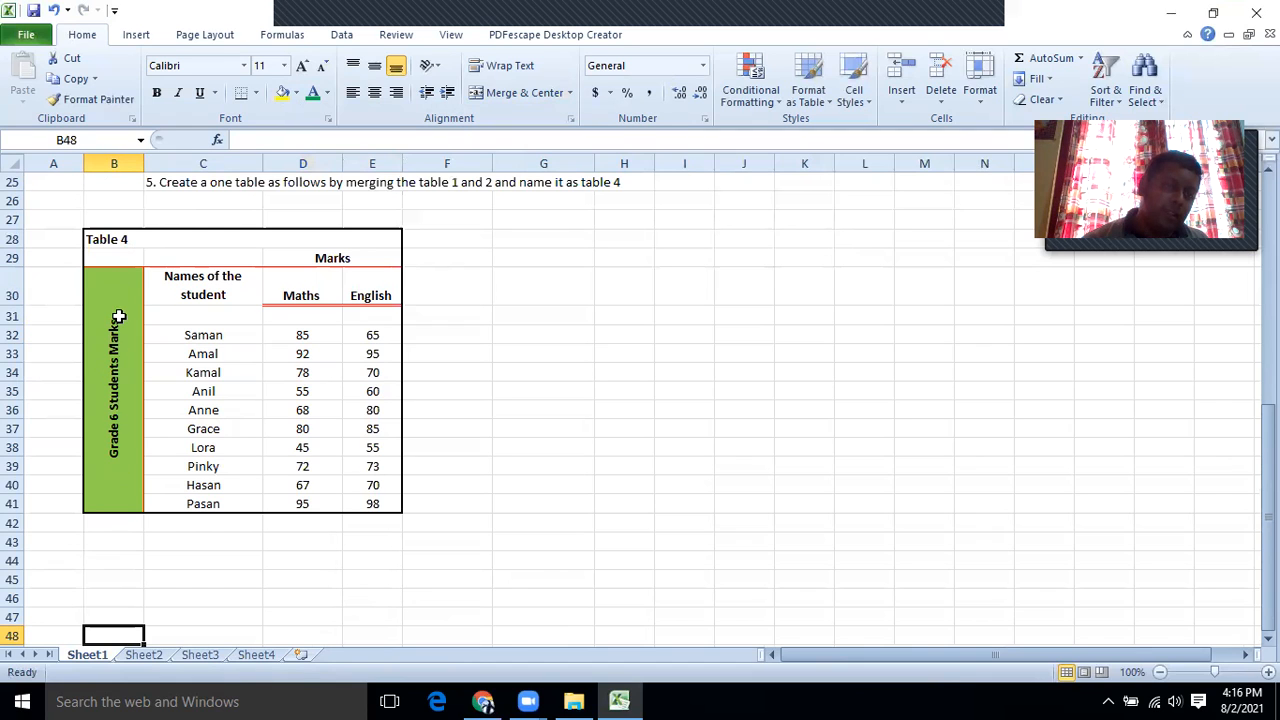
left_click(253, 641)
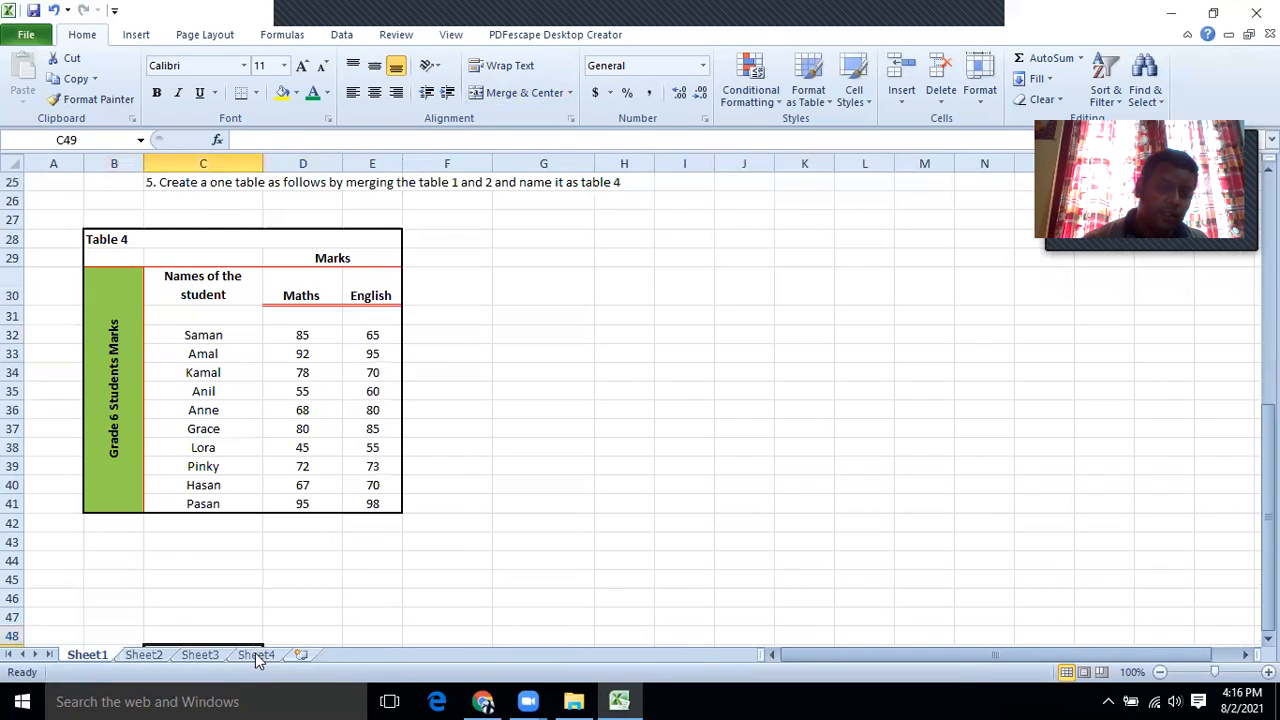
left_click(255, 655)
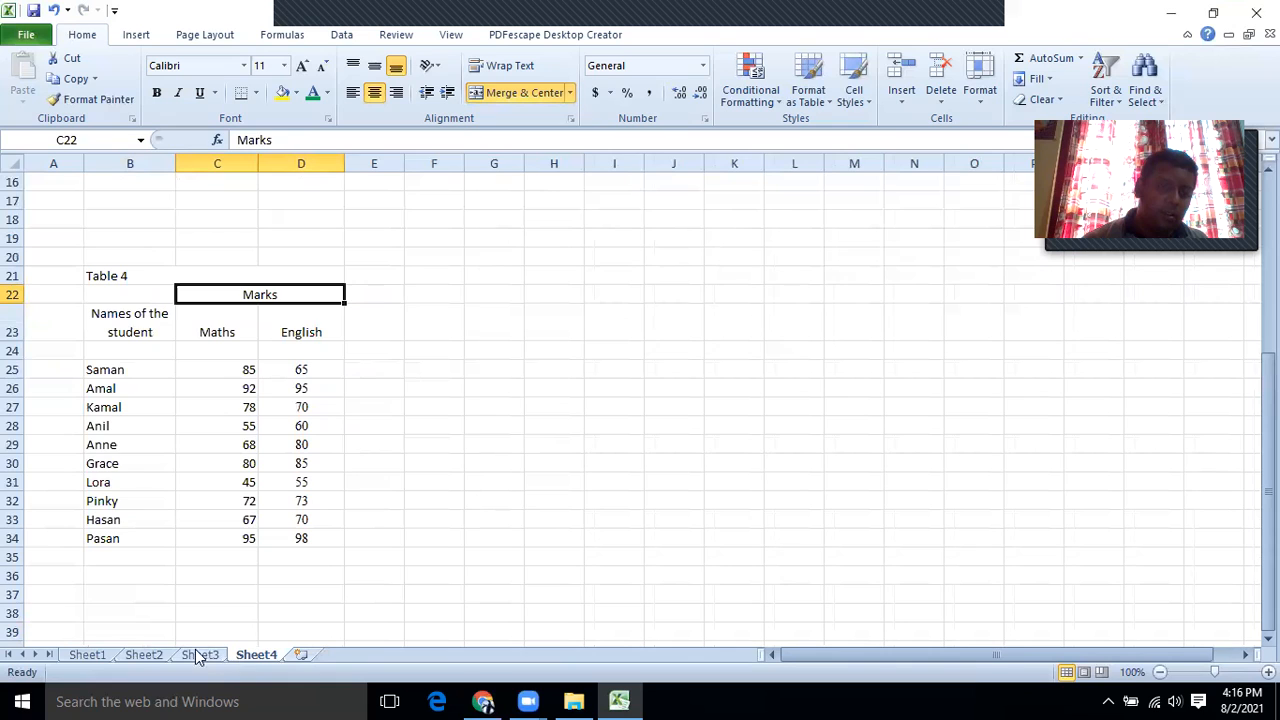
left_click(87, 654)
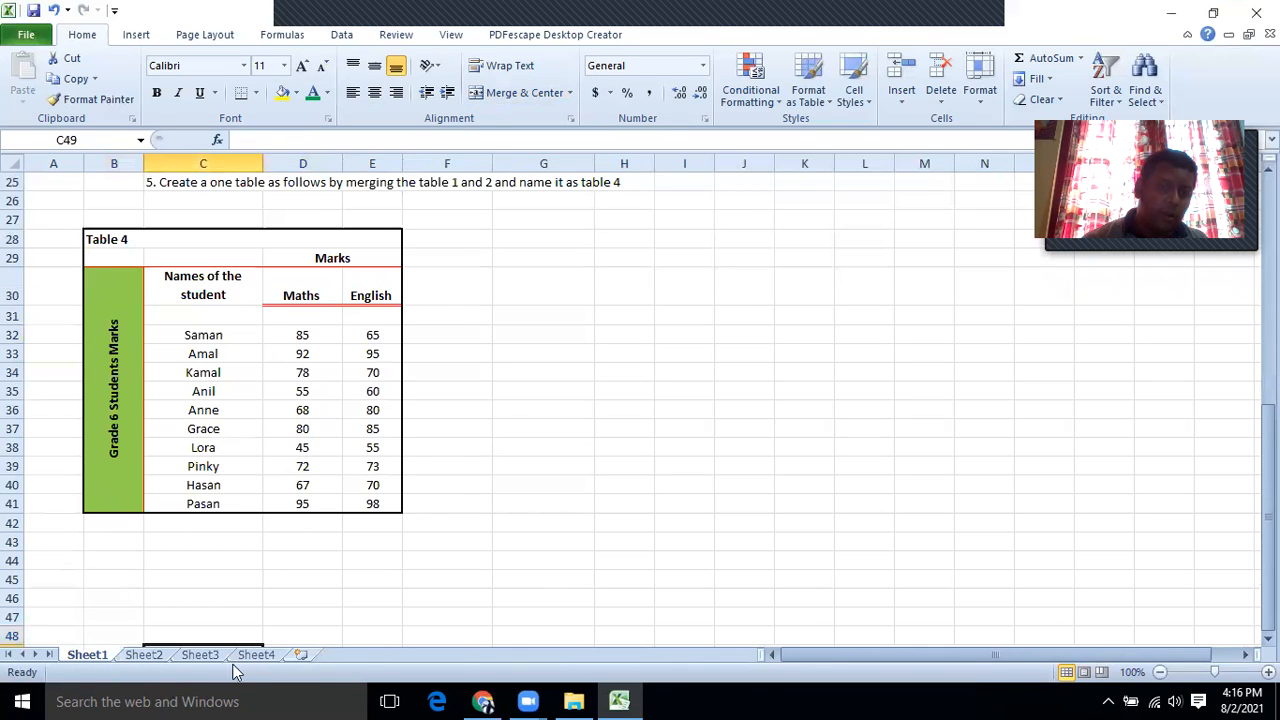
left_click(270, 656)
left_click_drag(62, 311, 60, 535)
right_click(60, 452)
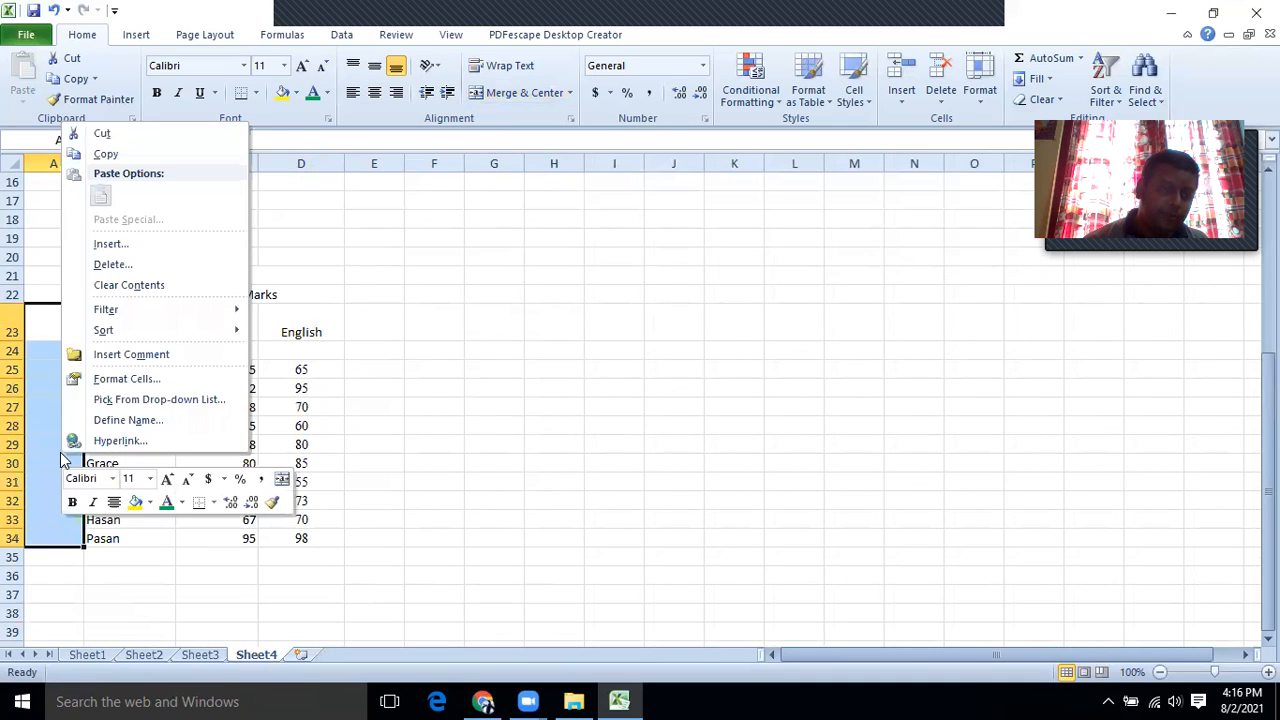
left_click(124, 384)
left_click(58, 400)
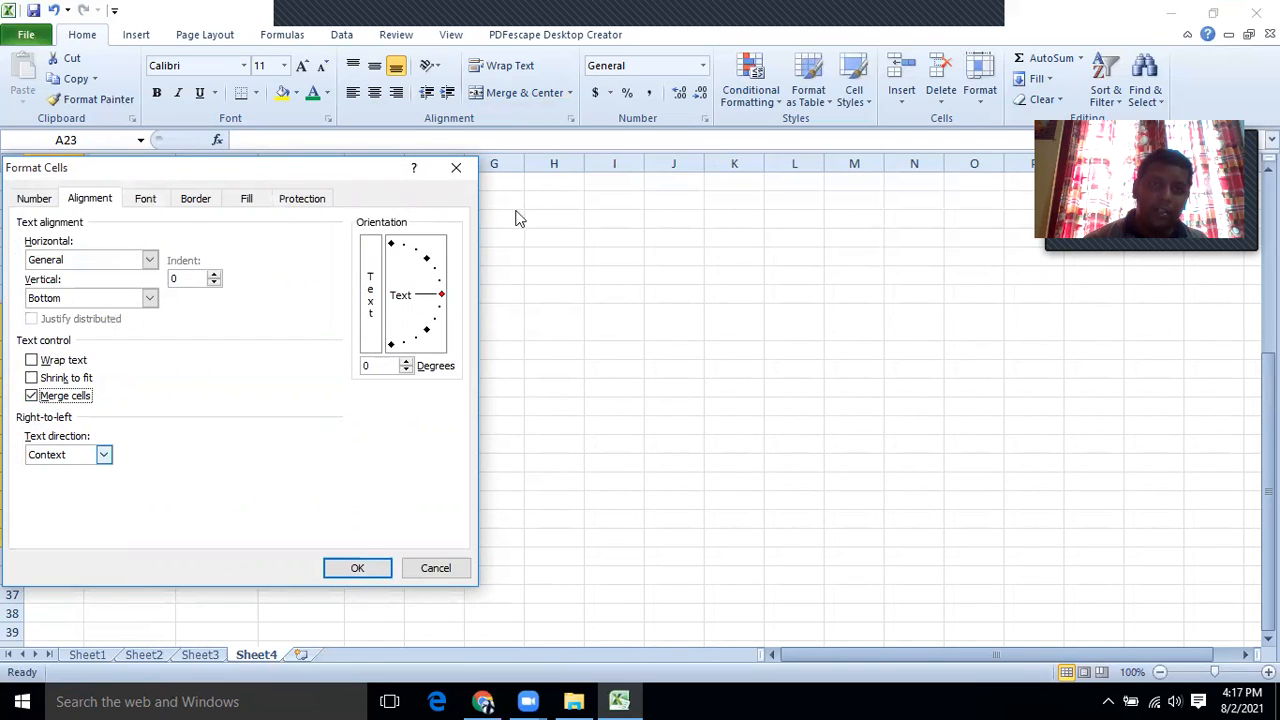
Set the text direction to Left-to-Right and the orientation to 90 degrees for A23:A34, and apply the cell format.
left_click(104, 455)
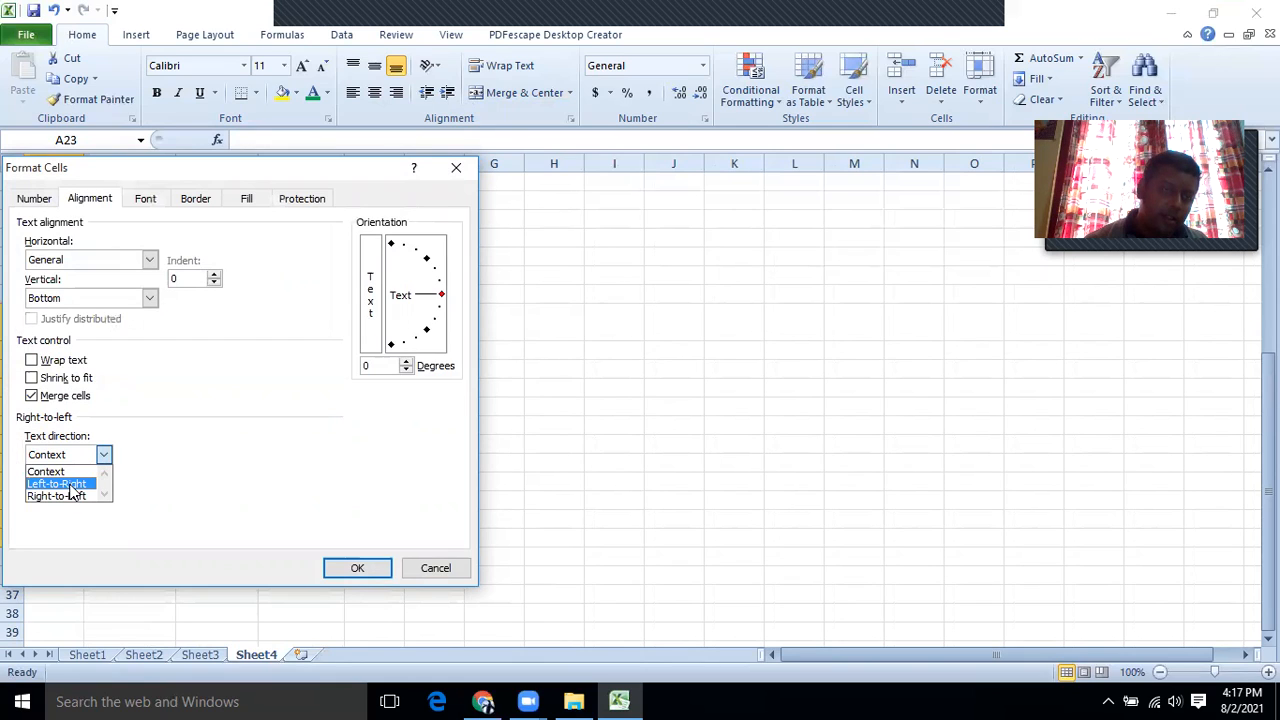
left_click(72, 484)
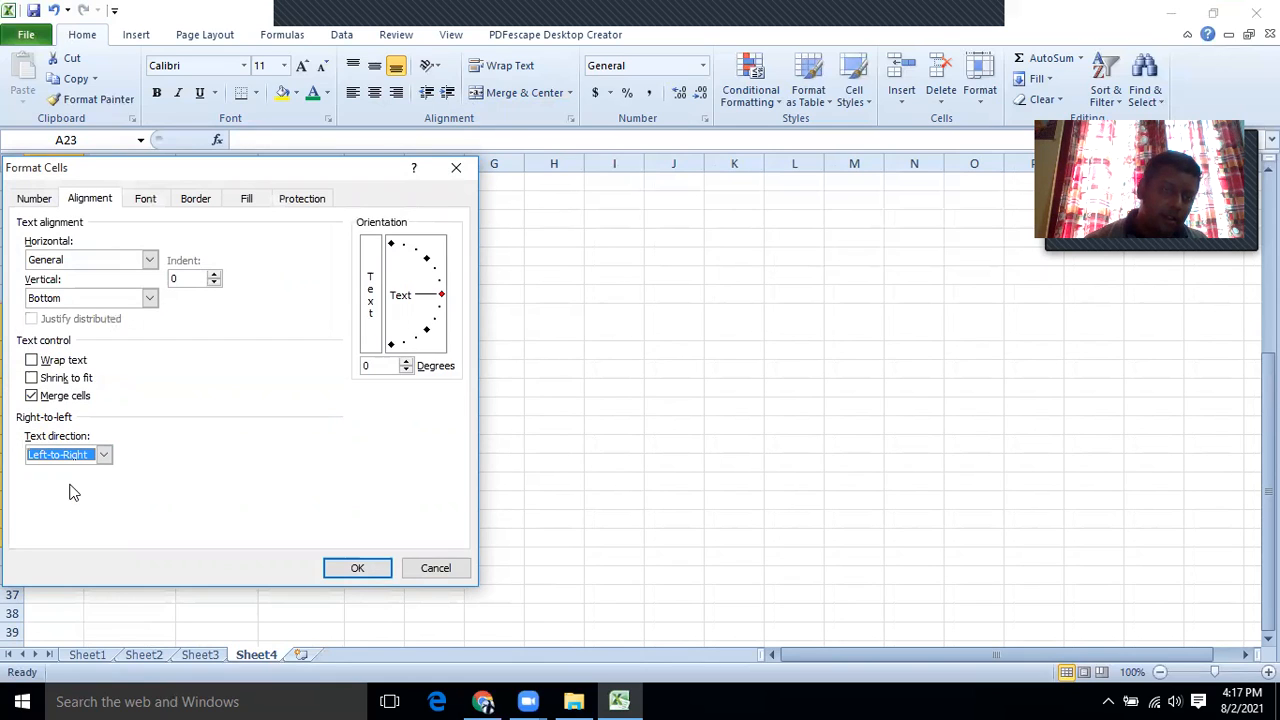
left_click(406, 363)
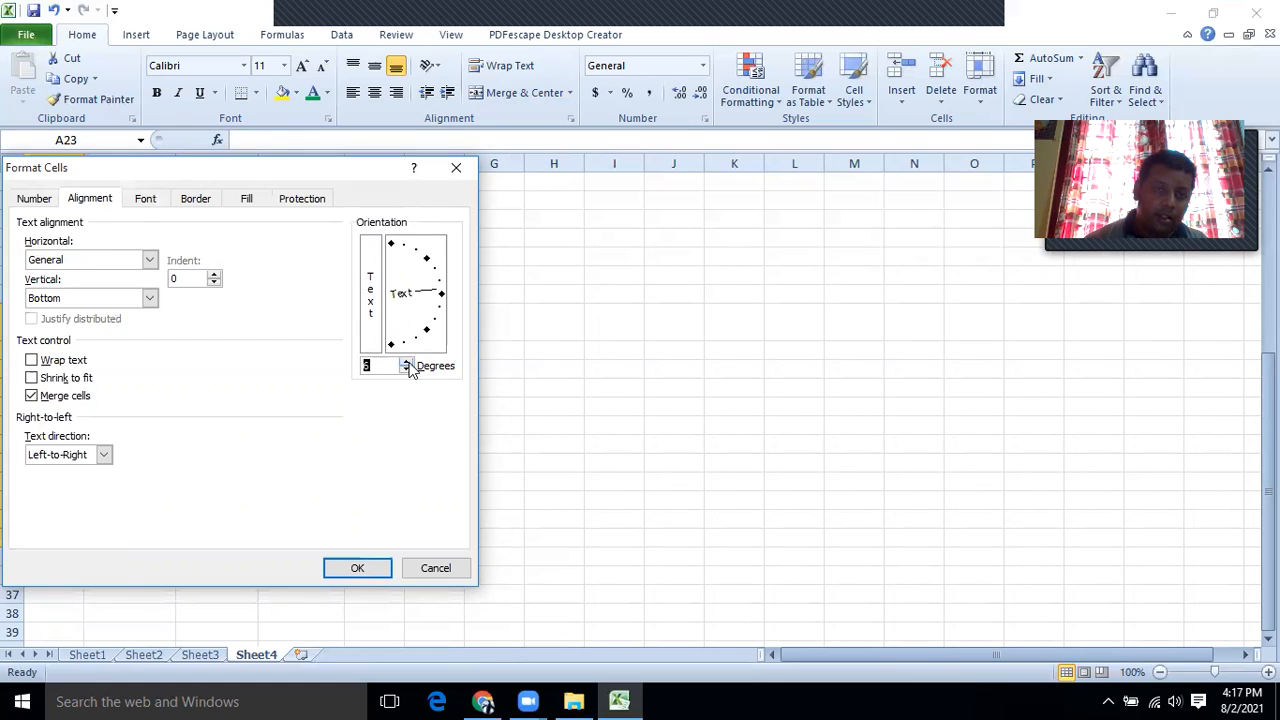
left_click_drag(408, 364, 408, 364)
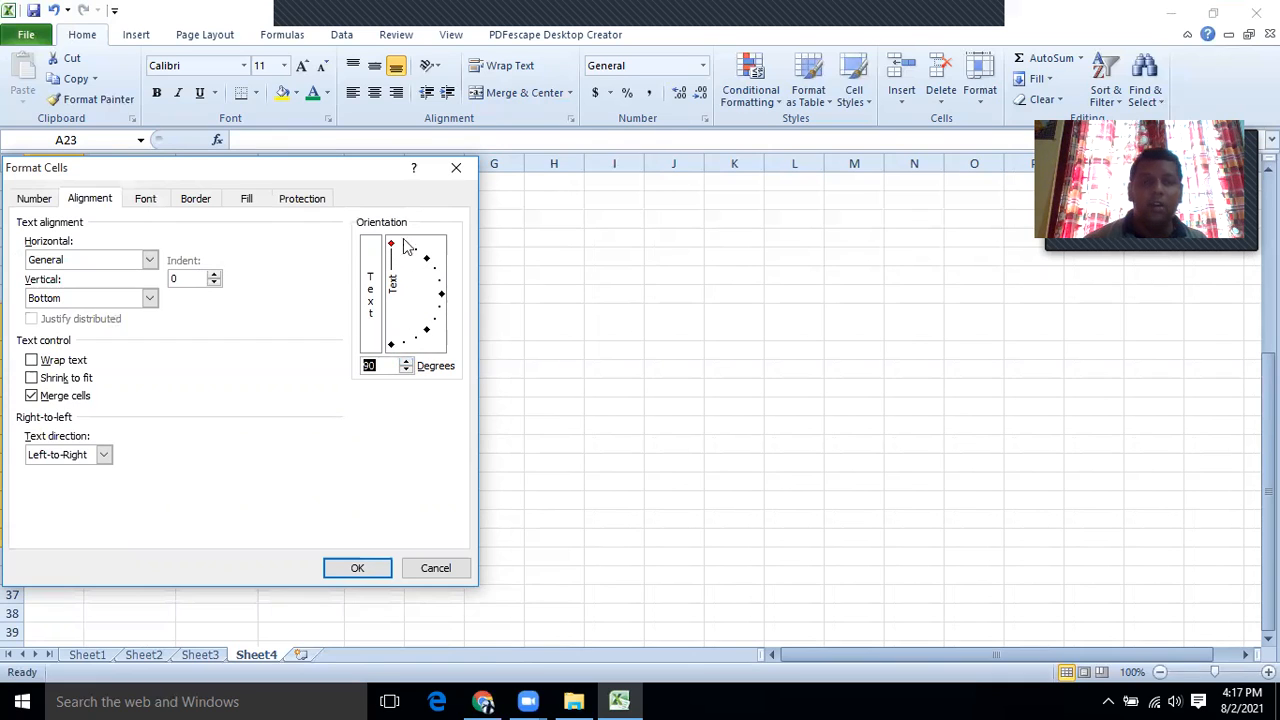
left_click(357, 567)
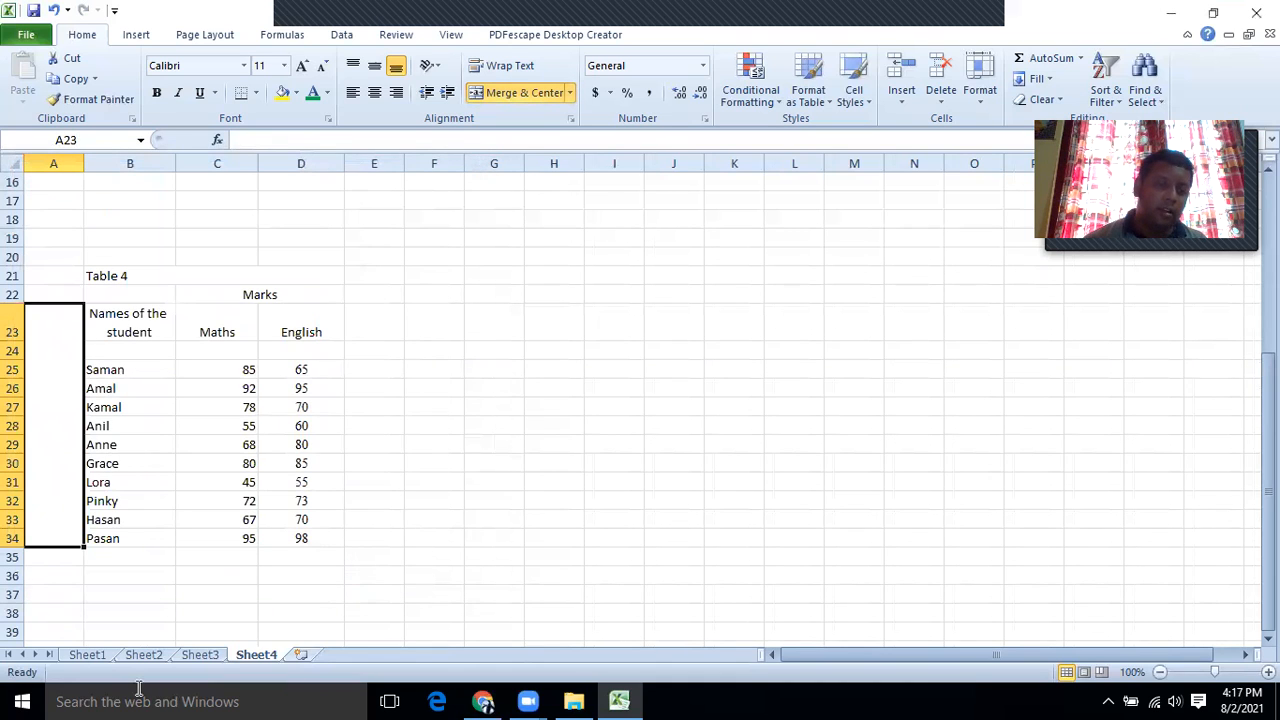
Check the side heading in the Sheet1 sample and enter Grade 6 Student Marks in the merged cell A23:A34 on Sheet4.
left_click(99, 659)
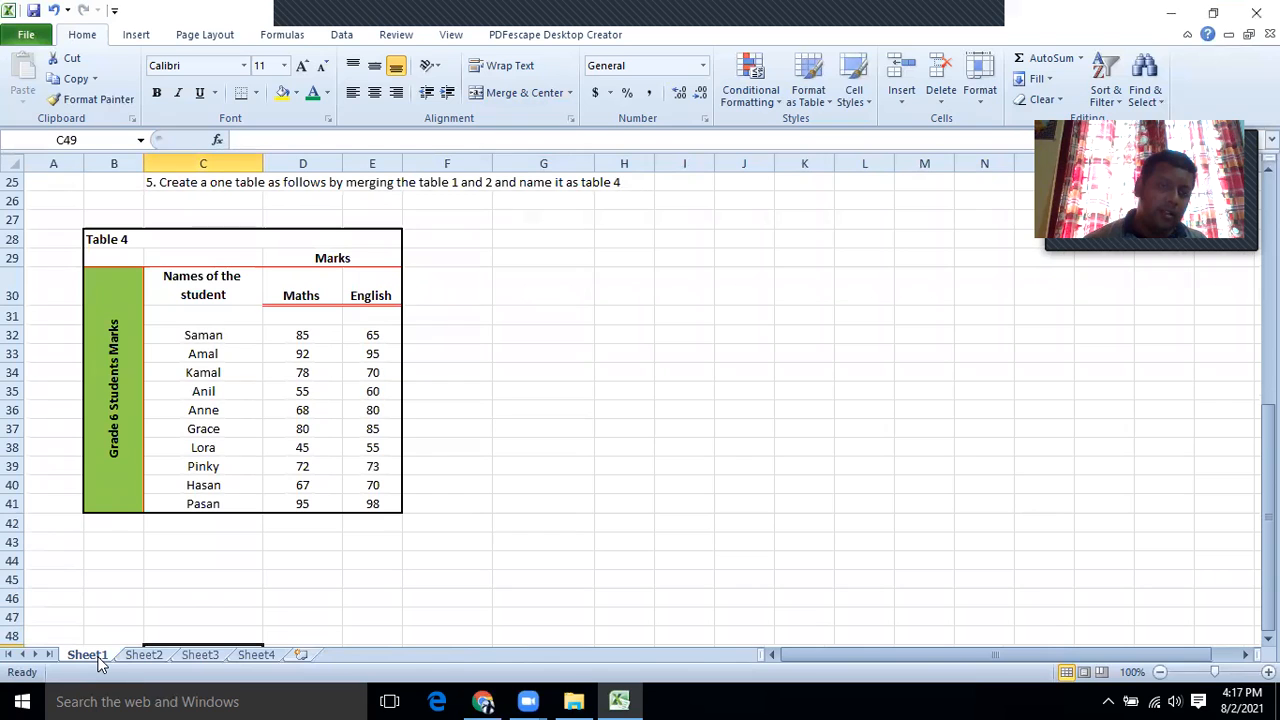
left_click(250, 656)
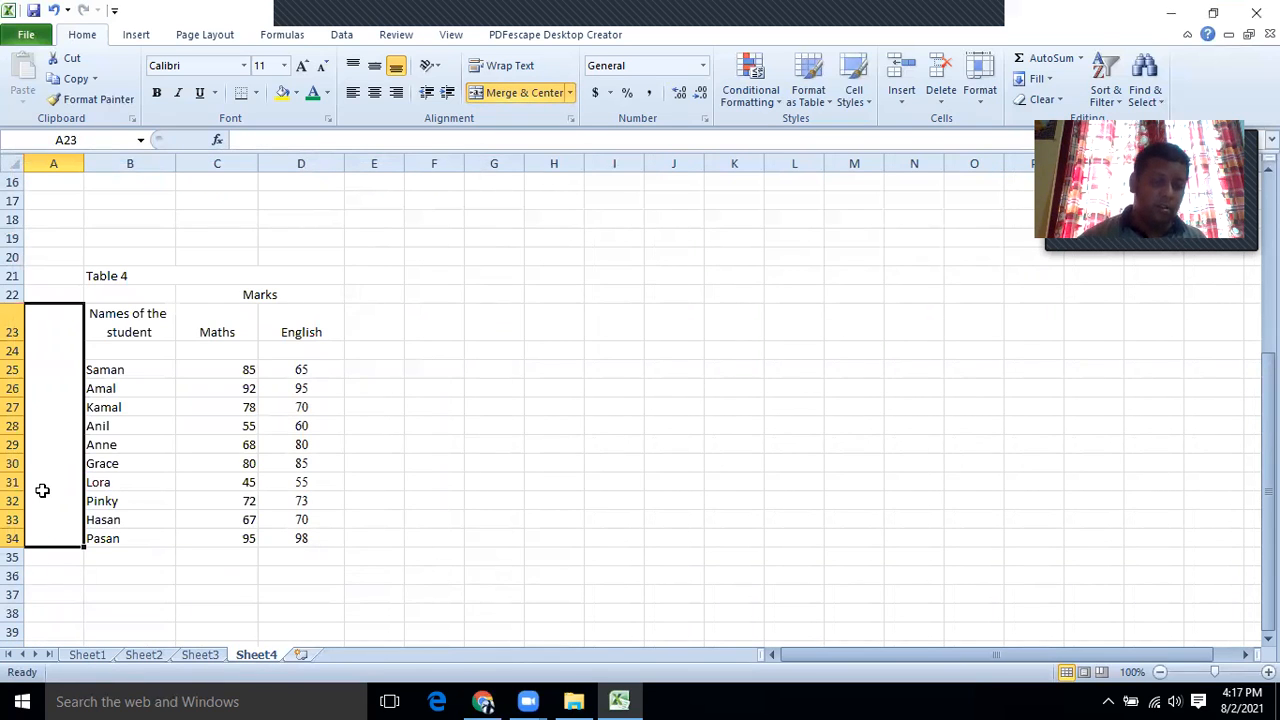
type("Grade 6")
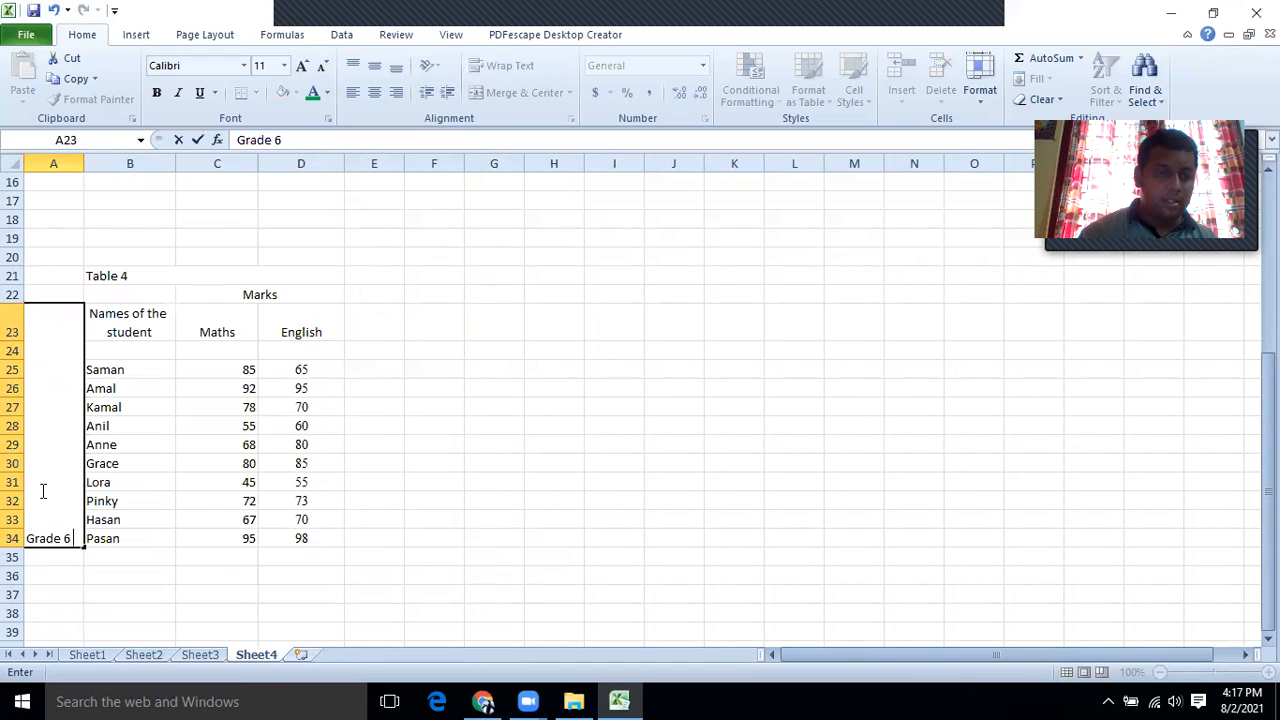
type(" Student Marks")
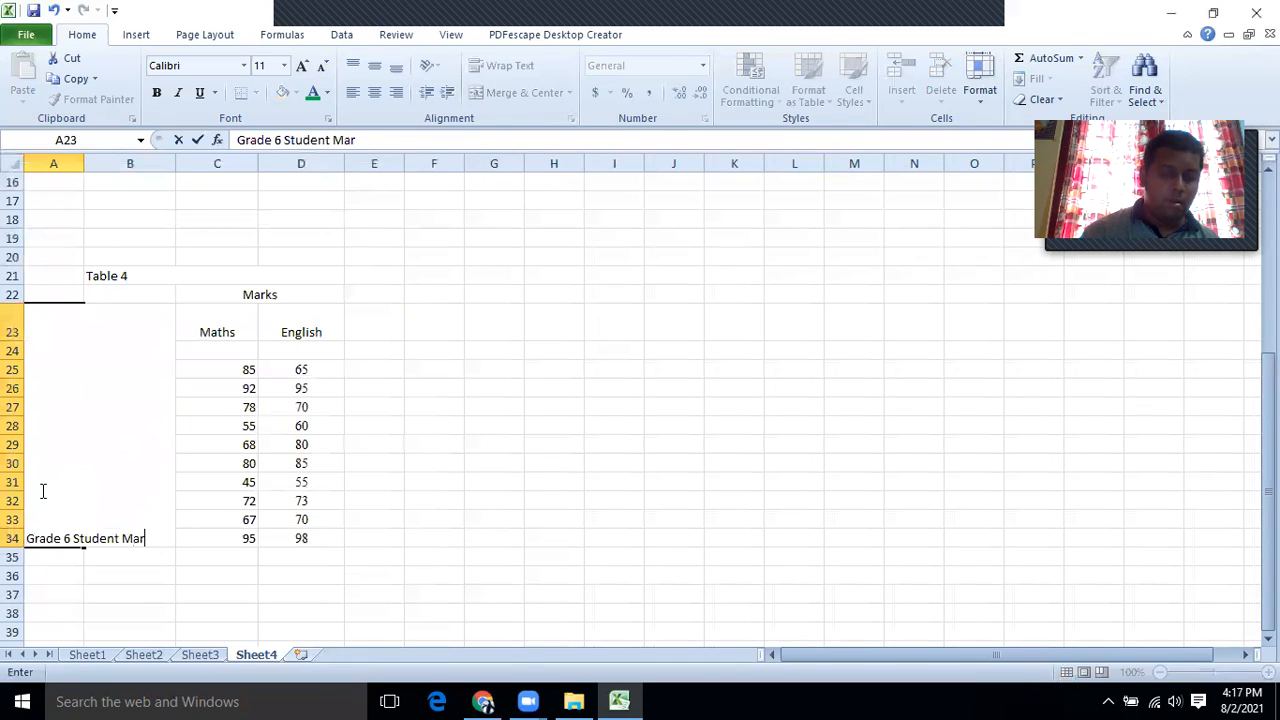
left_click(417, 497)
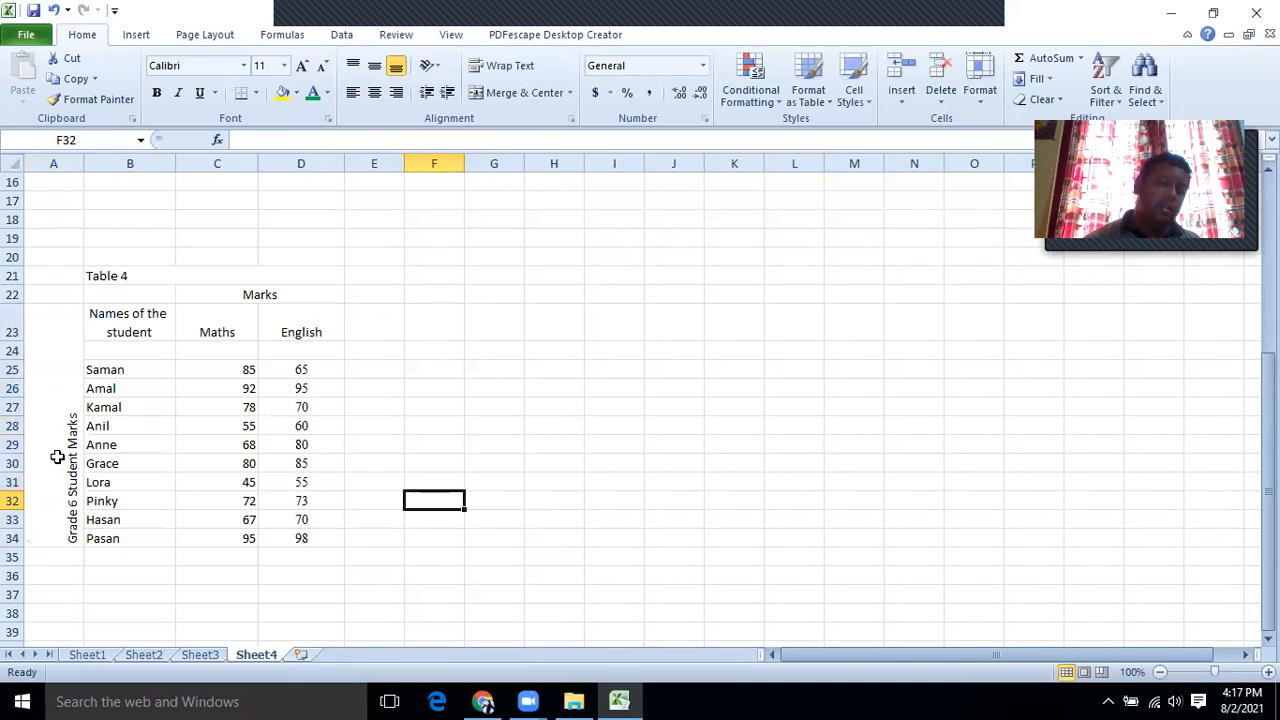
Center the Grade 6 Student Marks side heading horizontally and align it to the middle vertically.
left_click(57, 457)
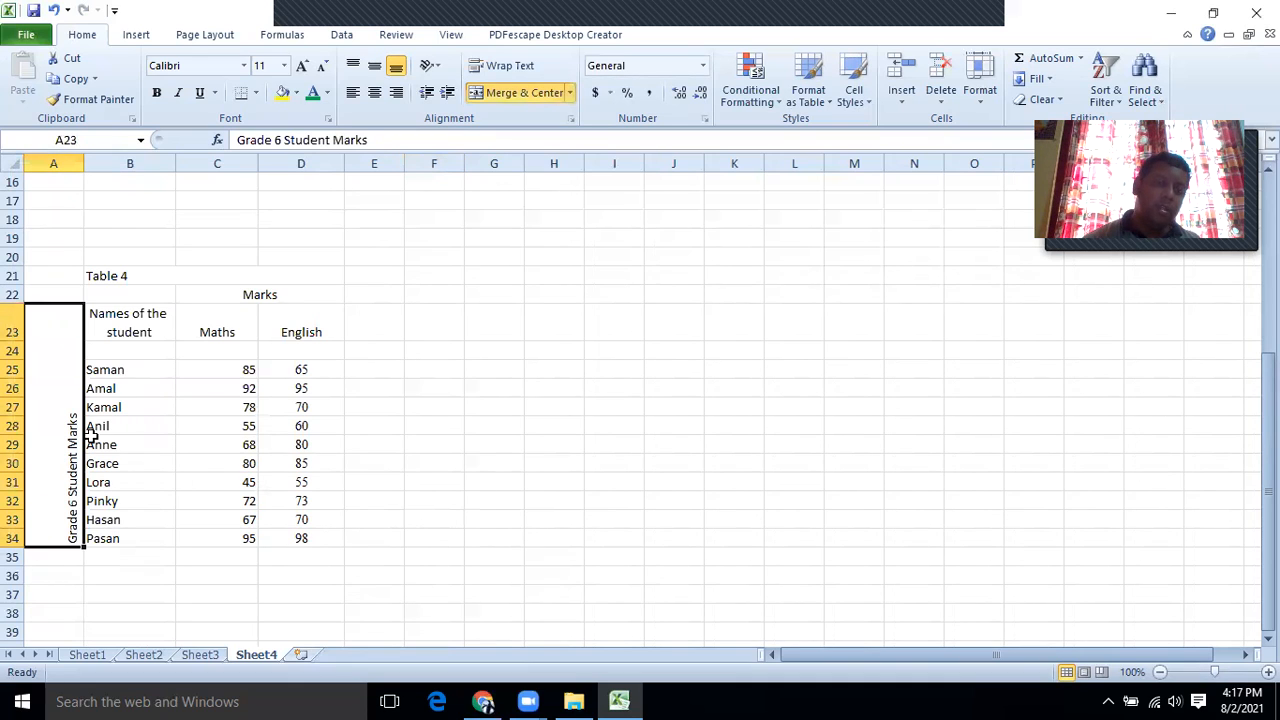
left_click(376, 98)
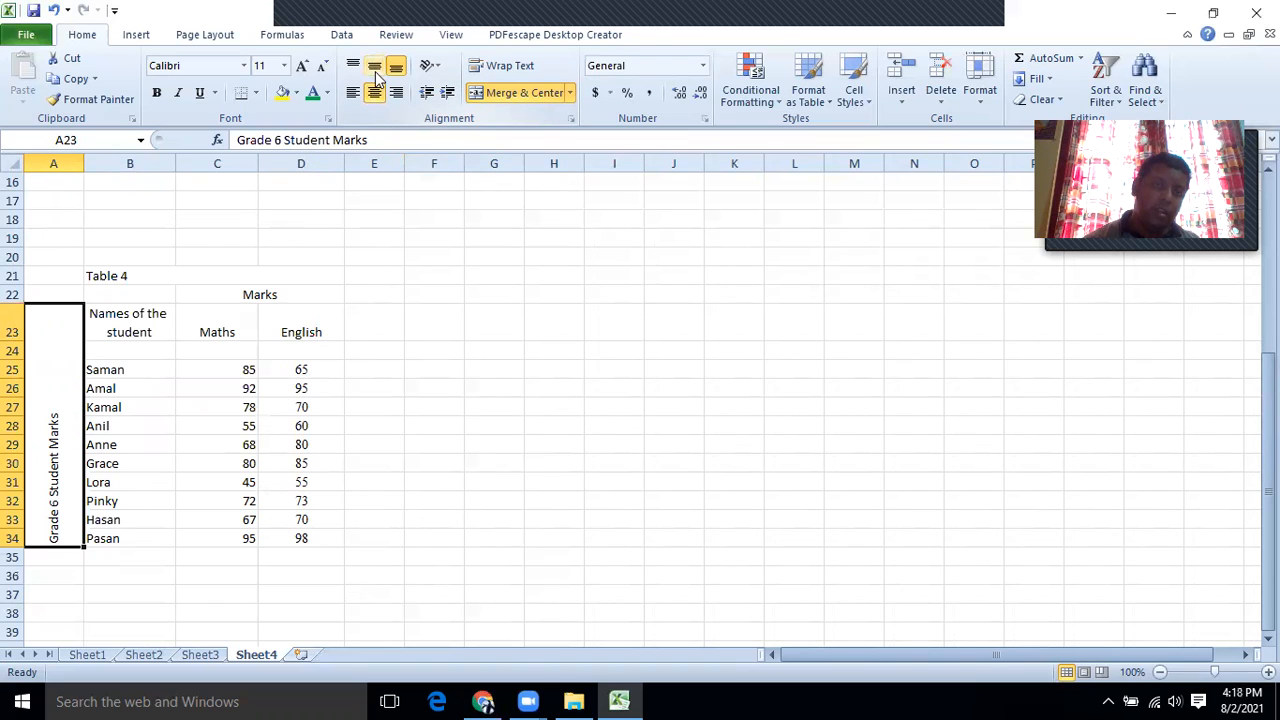
left_click(375, 68)
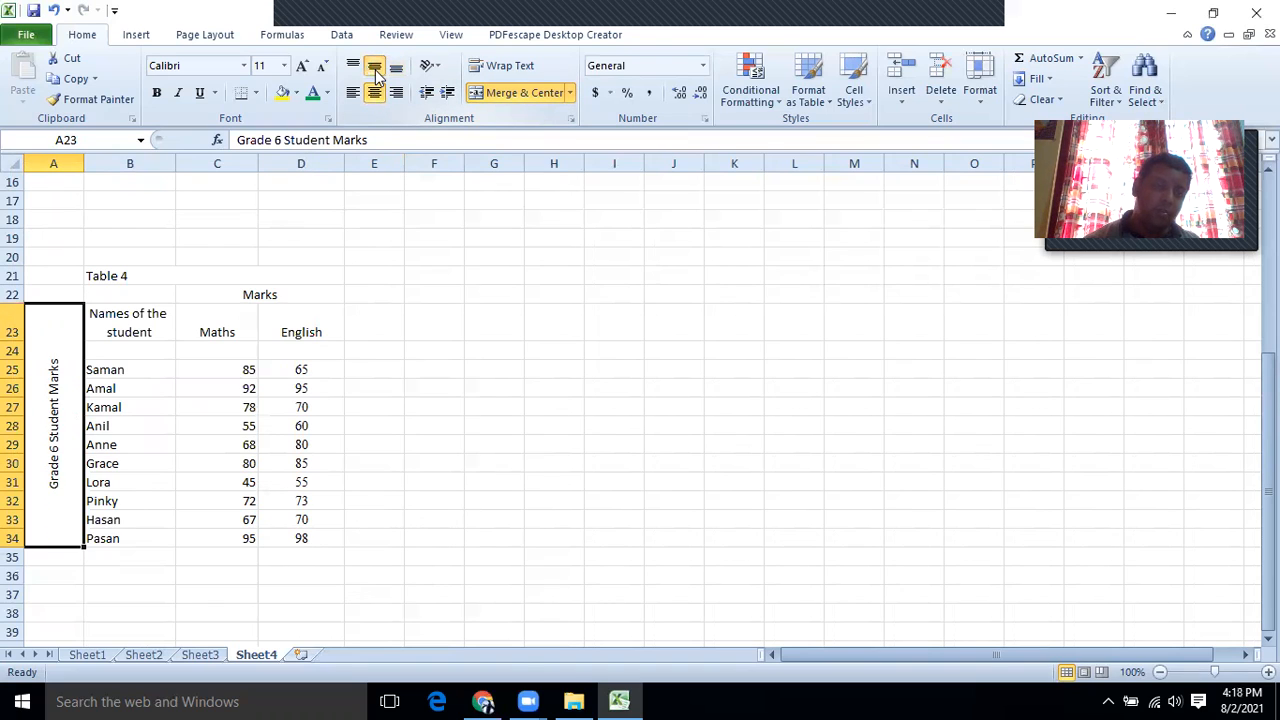
left_click(501, 522)
After checking the sample on Sheet1, select the side heading and the Names of the student, Maths, English and Marks headings together on Sheet4.
left_click(101, 658)
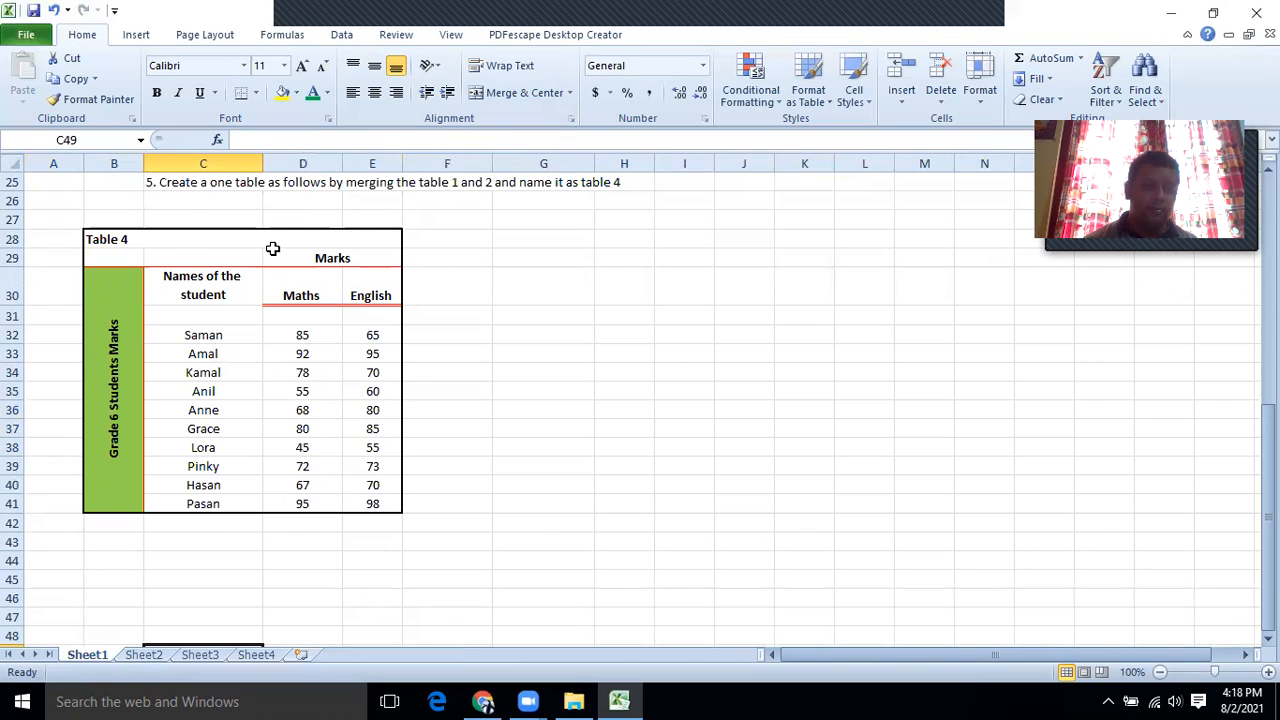
left_click(245, 657)
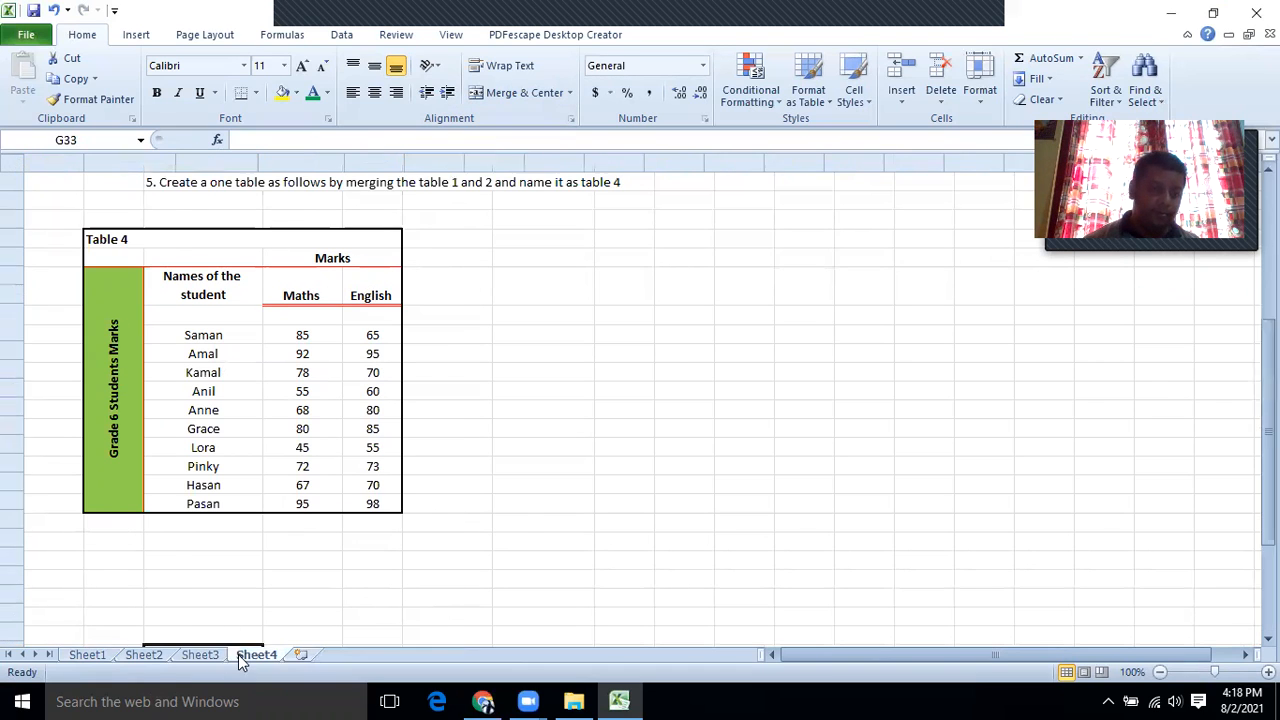
left_click(55, 466)
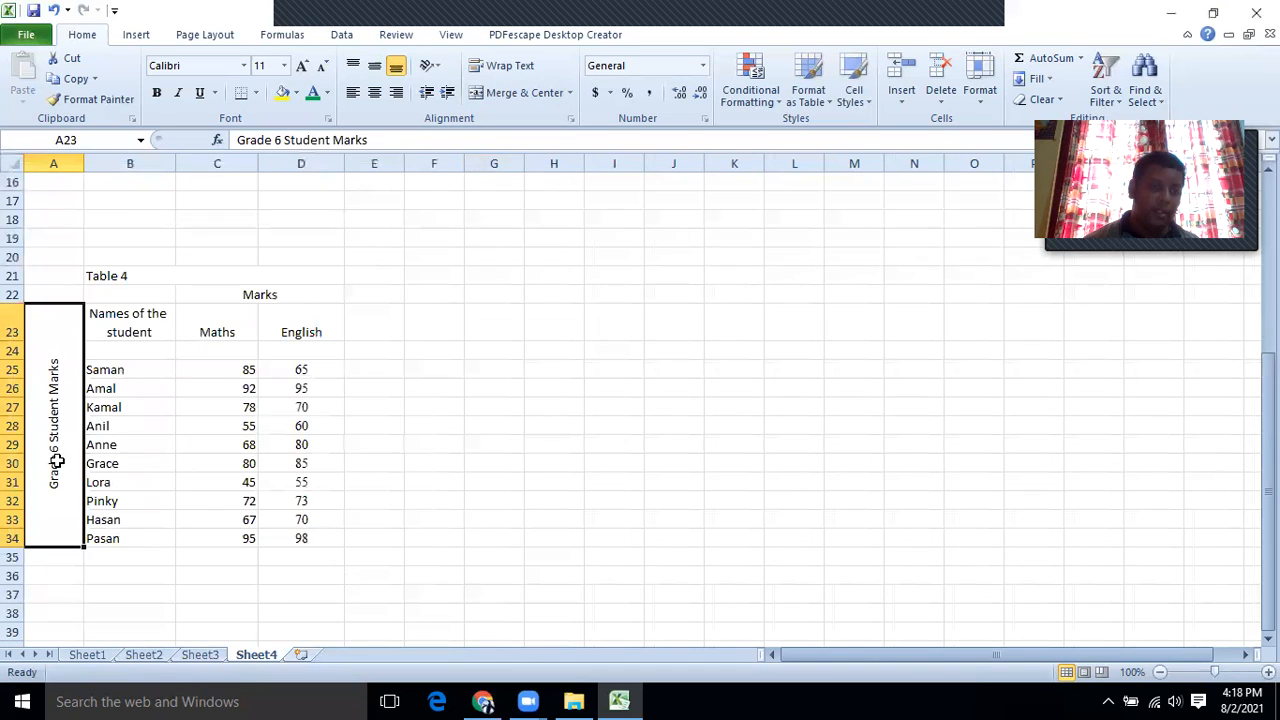
left_click(130, 320, "ctrl")
left_click(211, 330, "ctrl")
left_click(308, 335, "ctrl")
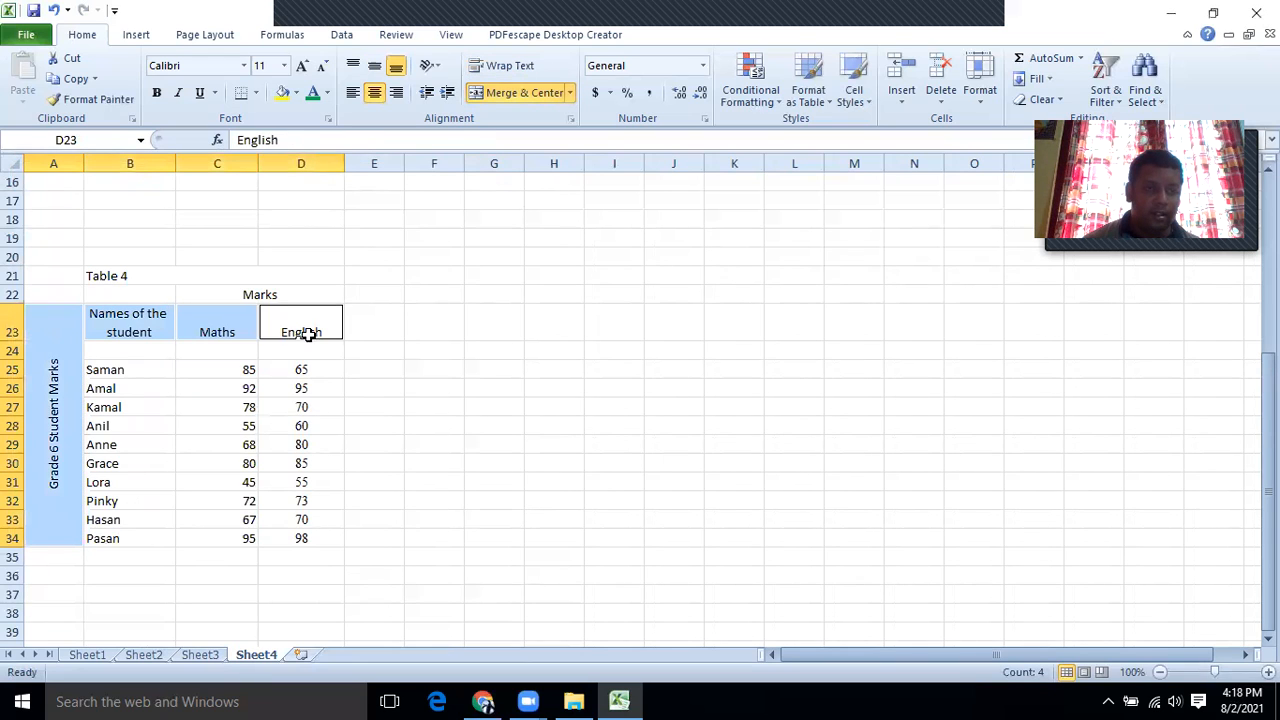
left_click(270, 294, "ctrl")
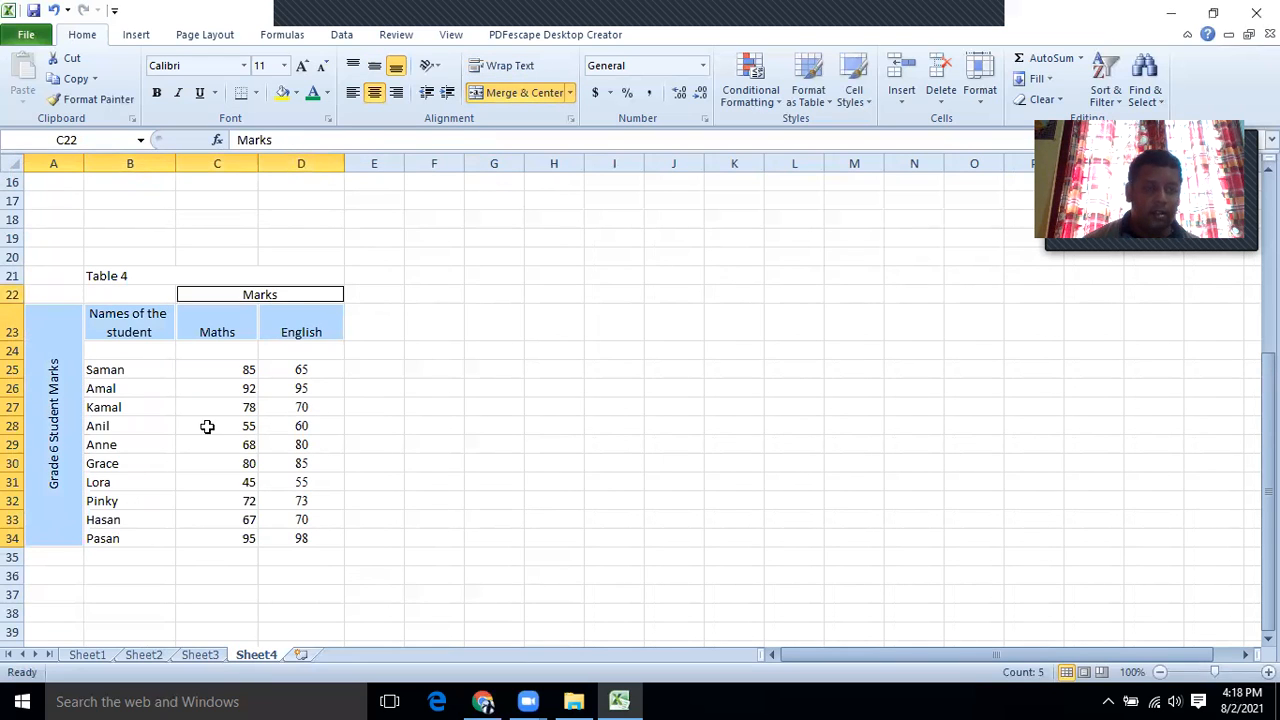
Make the Table 4 title, the Marks heading, the column headings and the Grade 6 Student Marks label bold.
left_click(140, 276, "ctrl")
left_click(156, 93)
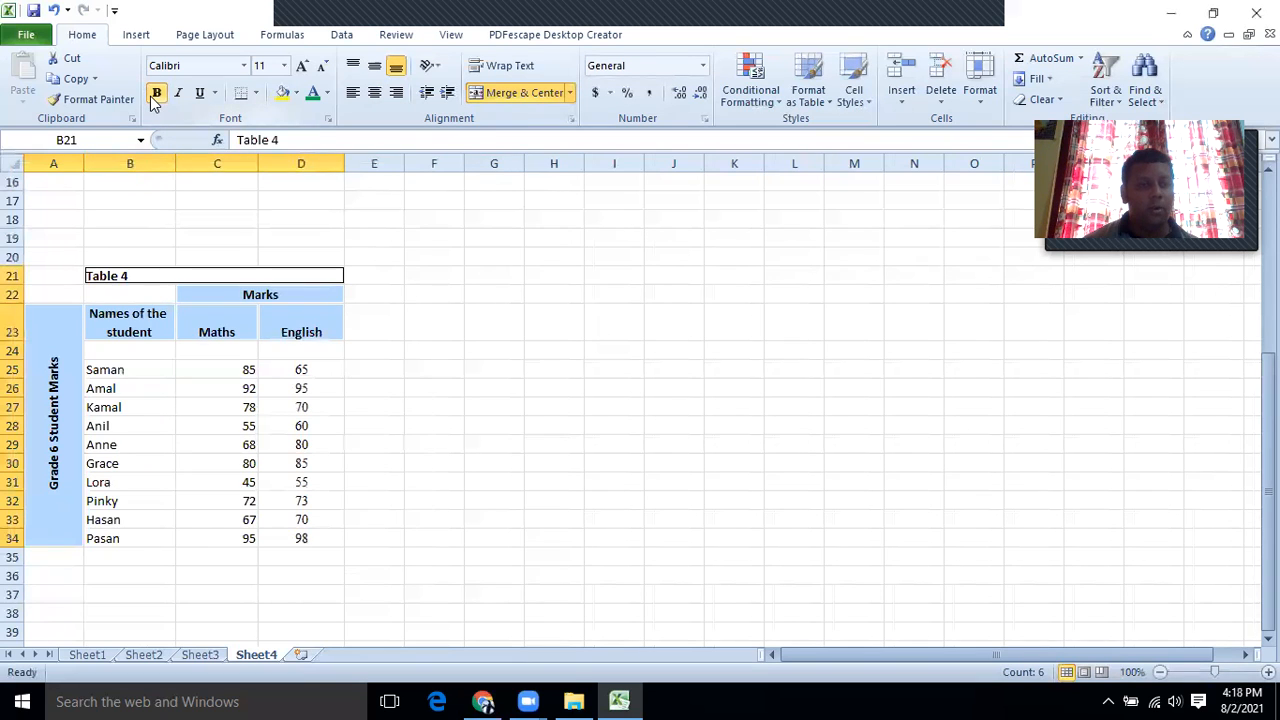
left_click(458, 320)
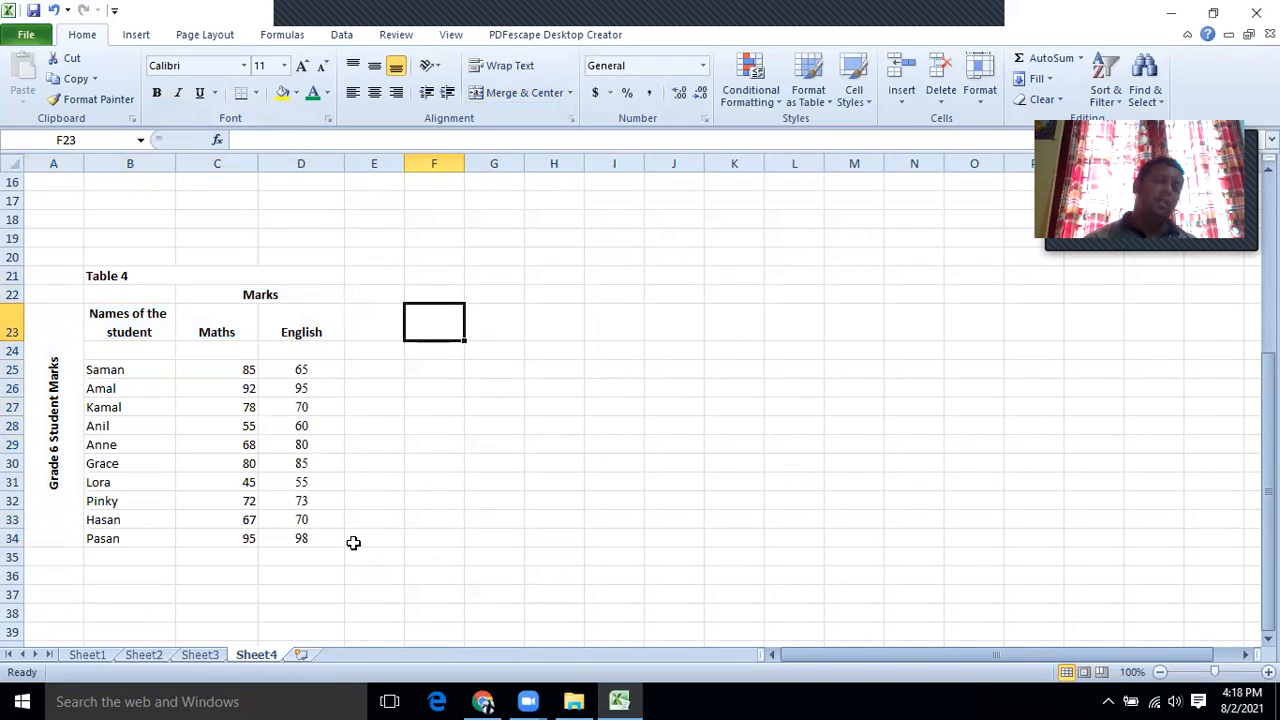
Check the sample table in Sheet1, then merge the Table 4 title row in Sheet4 across cells A21 to D21.
left_click(102, 655)
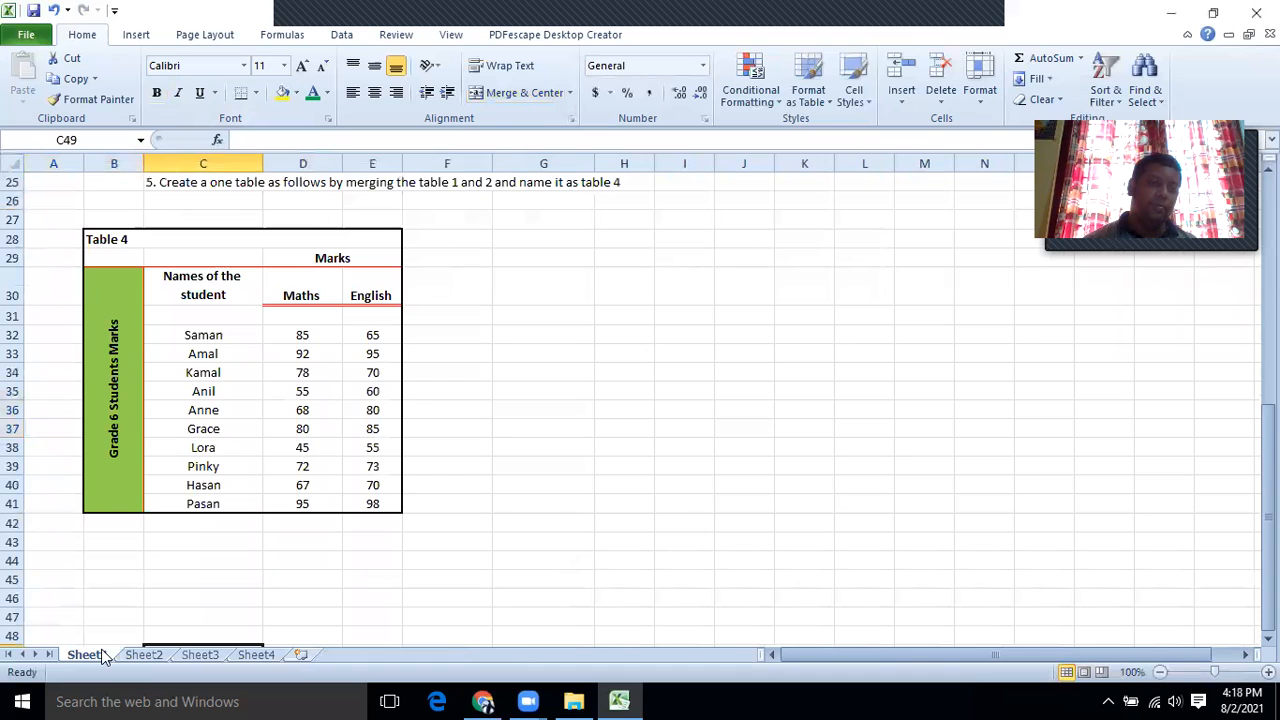
left_click(257, 656)
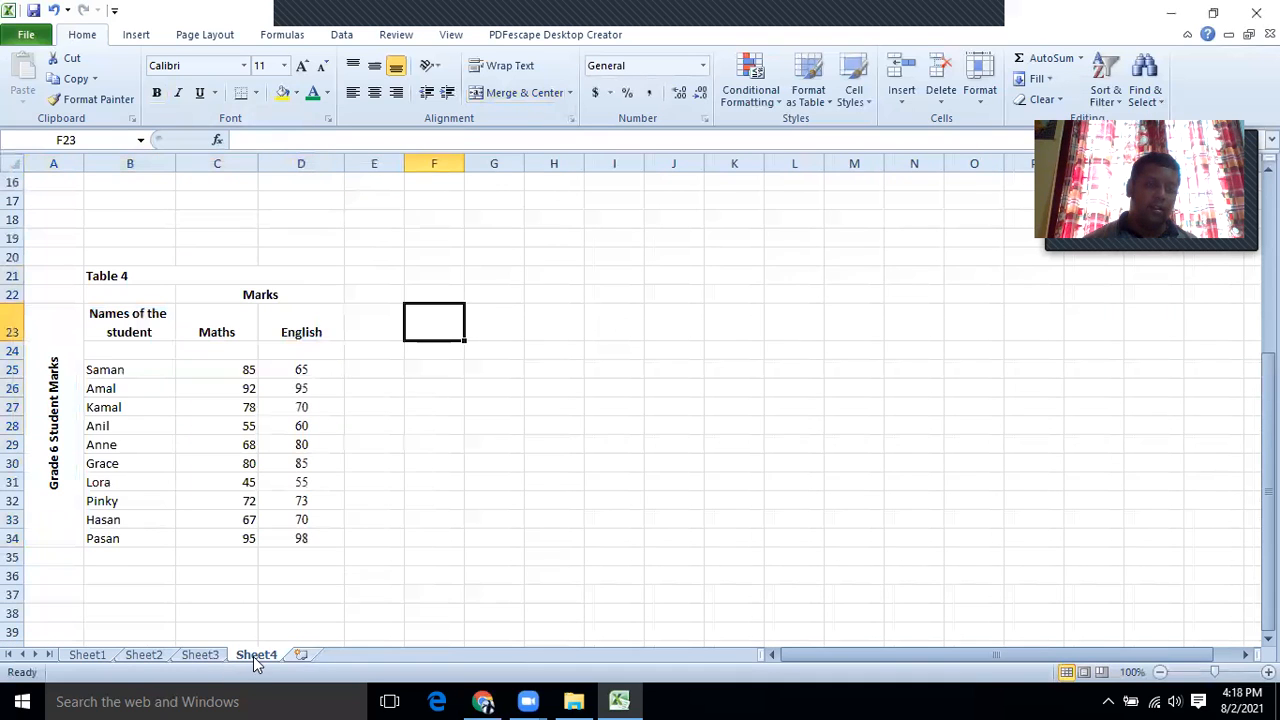
left_click(201, 656)
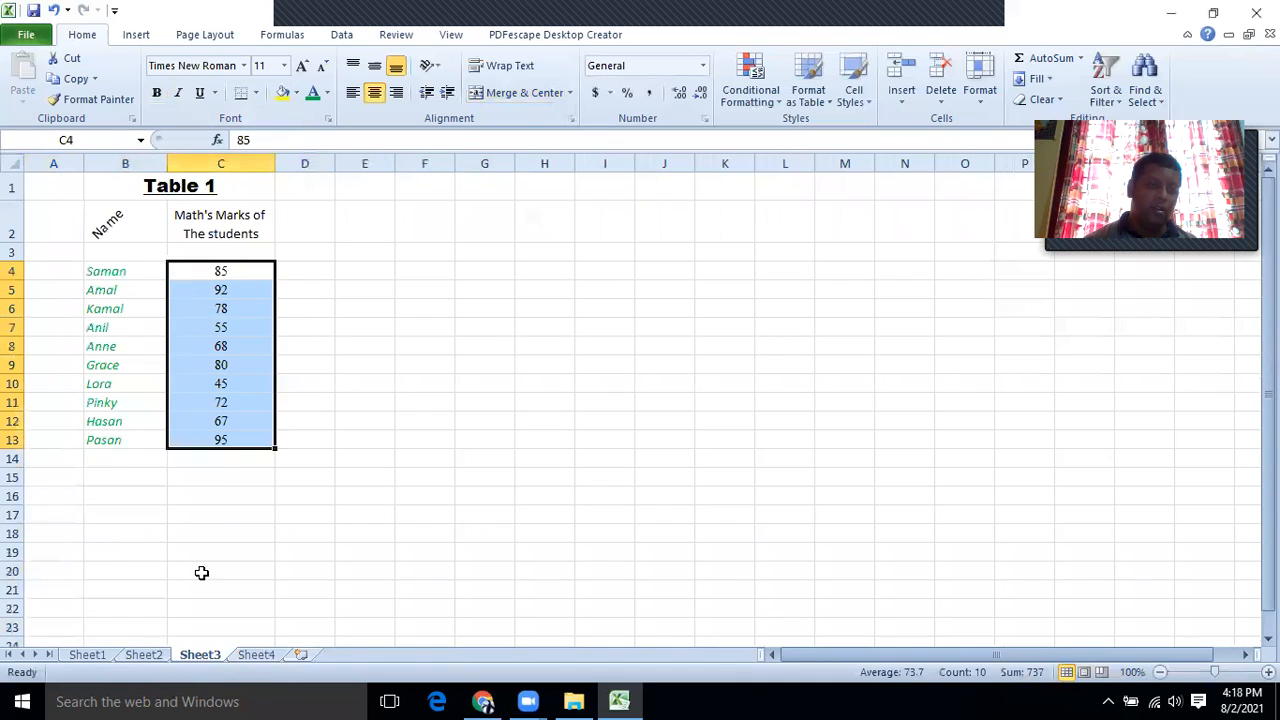
left_click(253, 658)
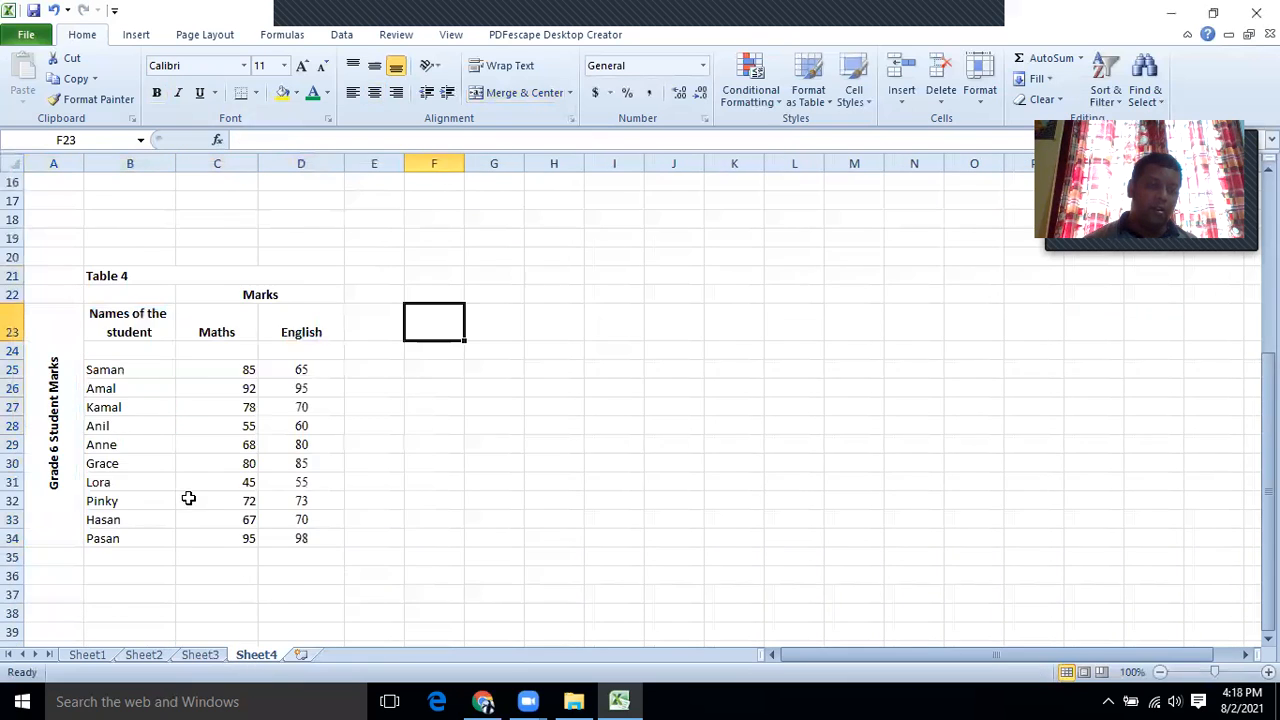
scroll(169, 463, "up", 3)
scroll(171, 463, "down", 2)
left_click_drag(61, 331, 263, 330)
right_click(229, 331)
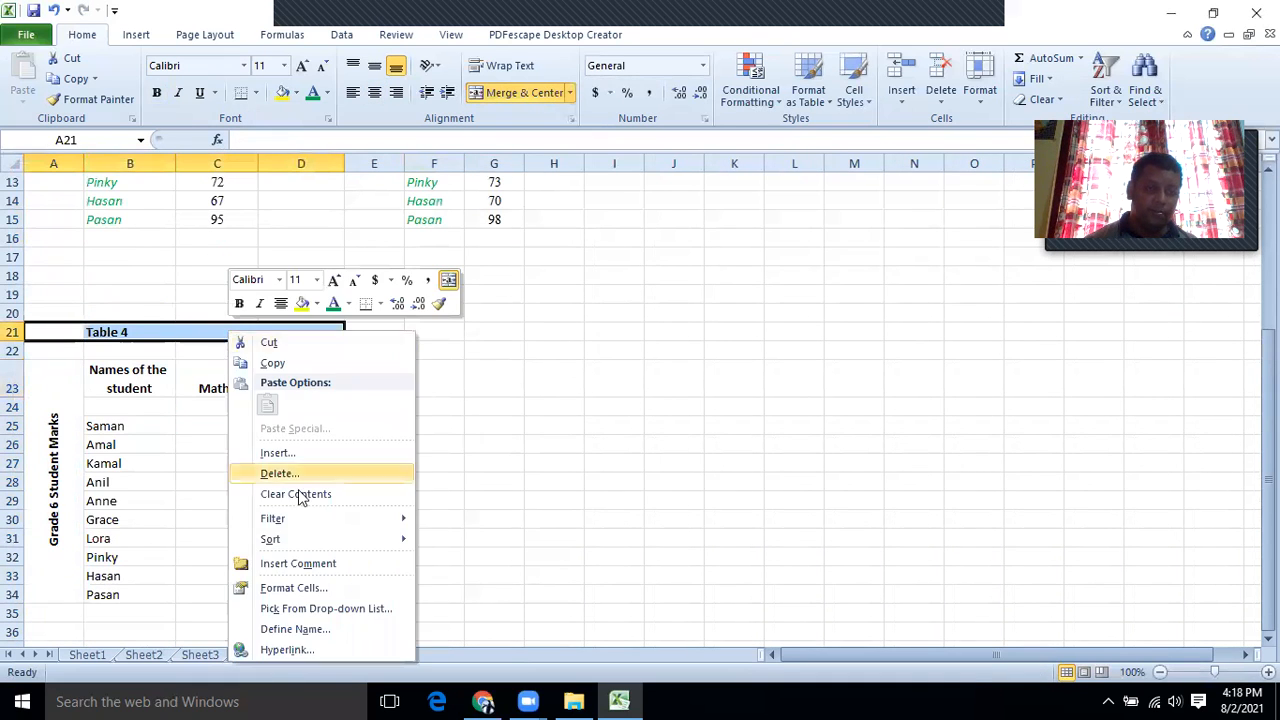
left_click(298, 589)
left_click(108, 488)
left_click(412, 660)
left_click(360, 518)
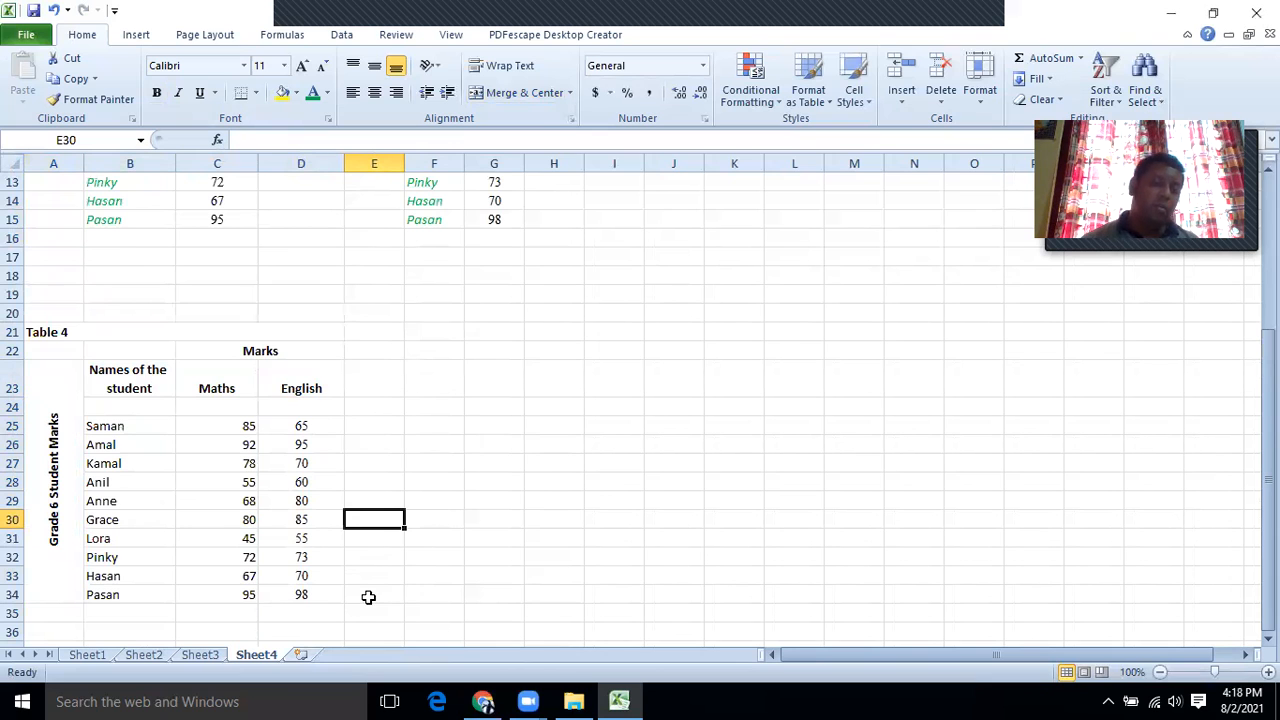
Fill the vertical Grade 6 Student Marks cell in Sheet4 with light green, following the sample in Sheet1.
left_click(100, 656)
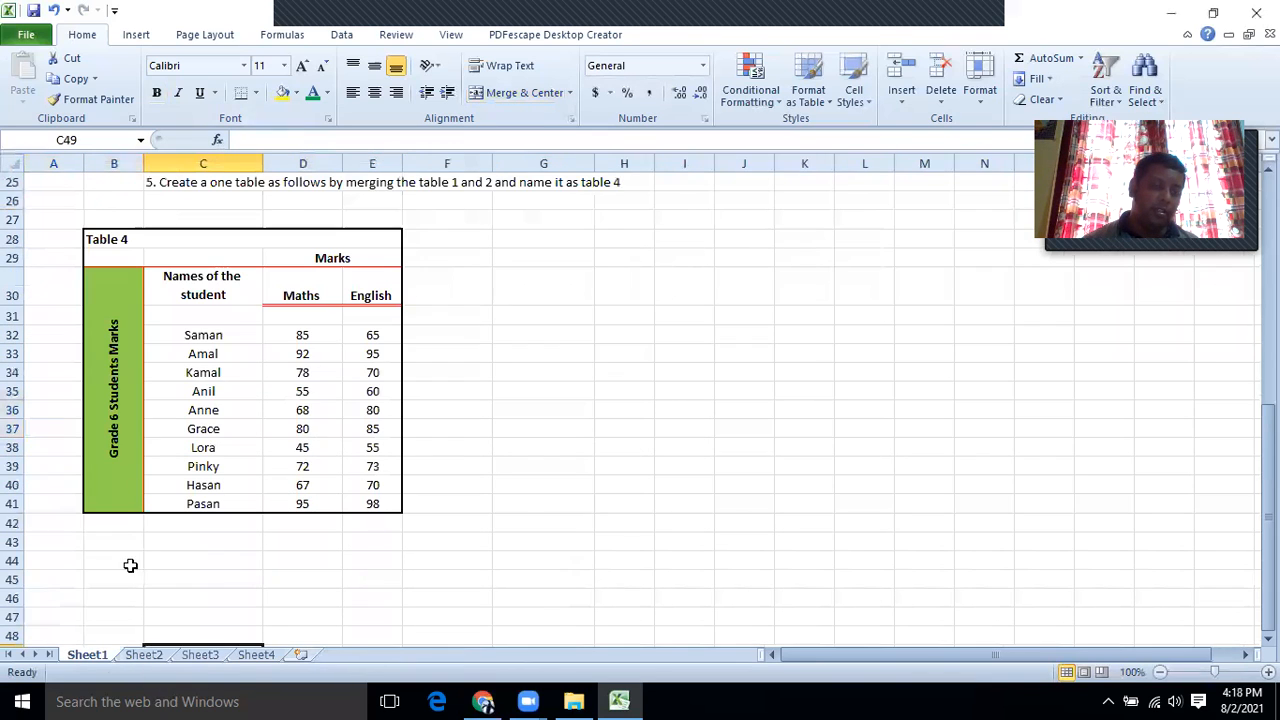
left_click(256, 655)
left_click(57, 528)
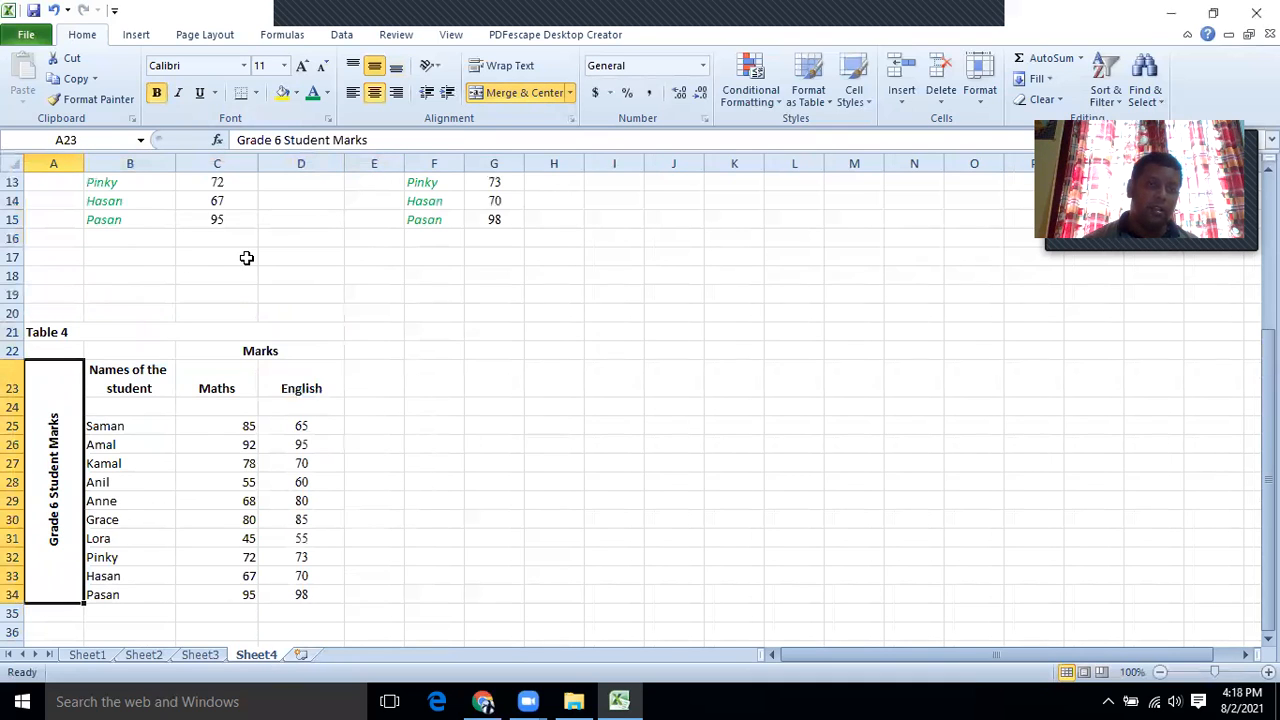
left_click(296, 93)
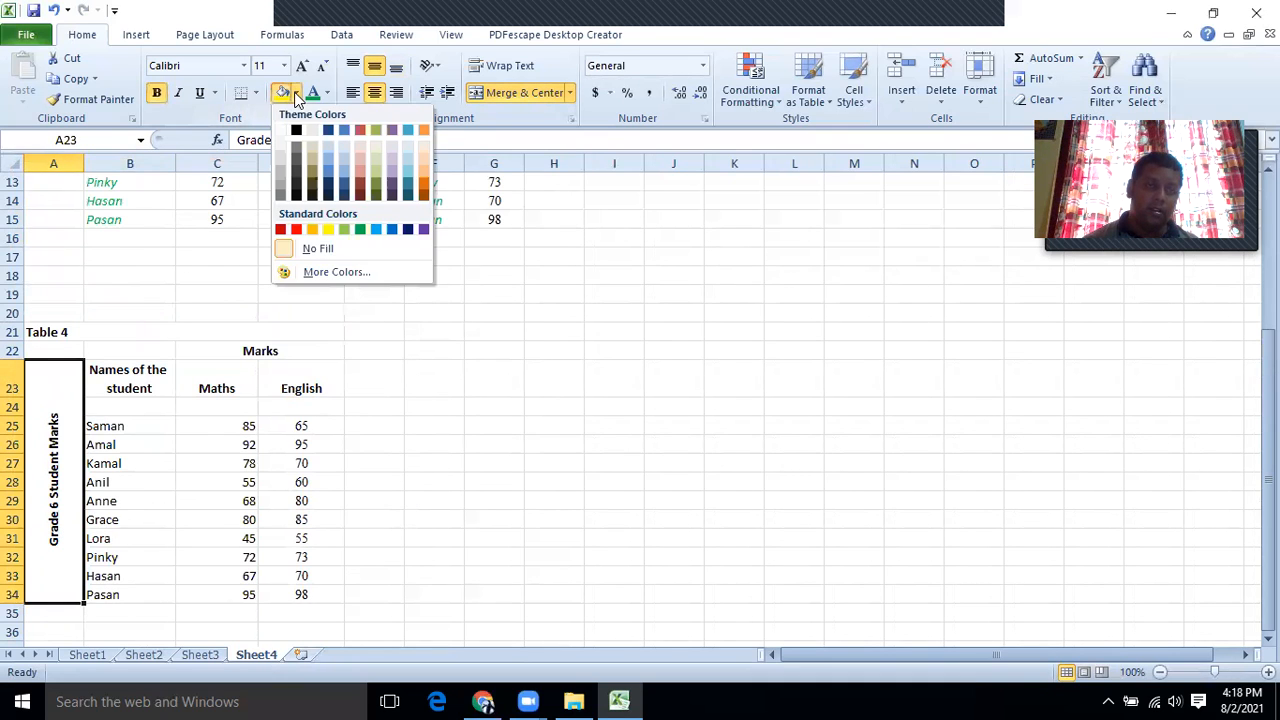
left_click(343, 228)
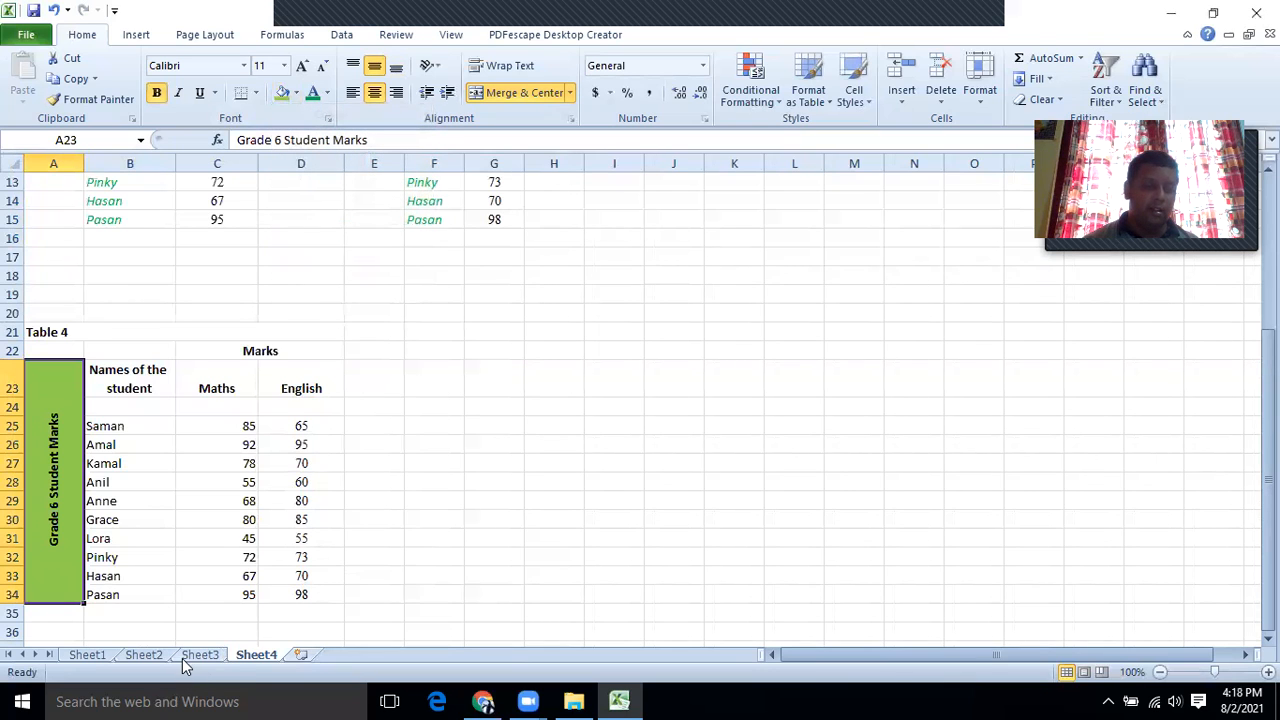
Insert an empty column before column A in Sheet4 so that the table starts in column B like the sample.
left_click(87, 655)
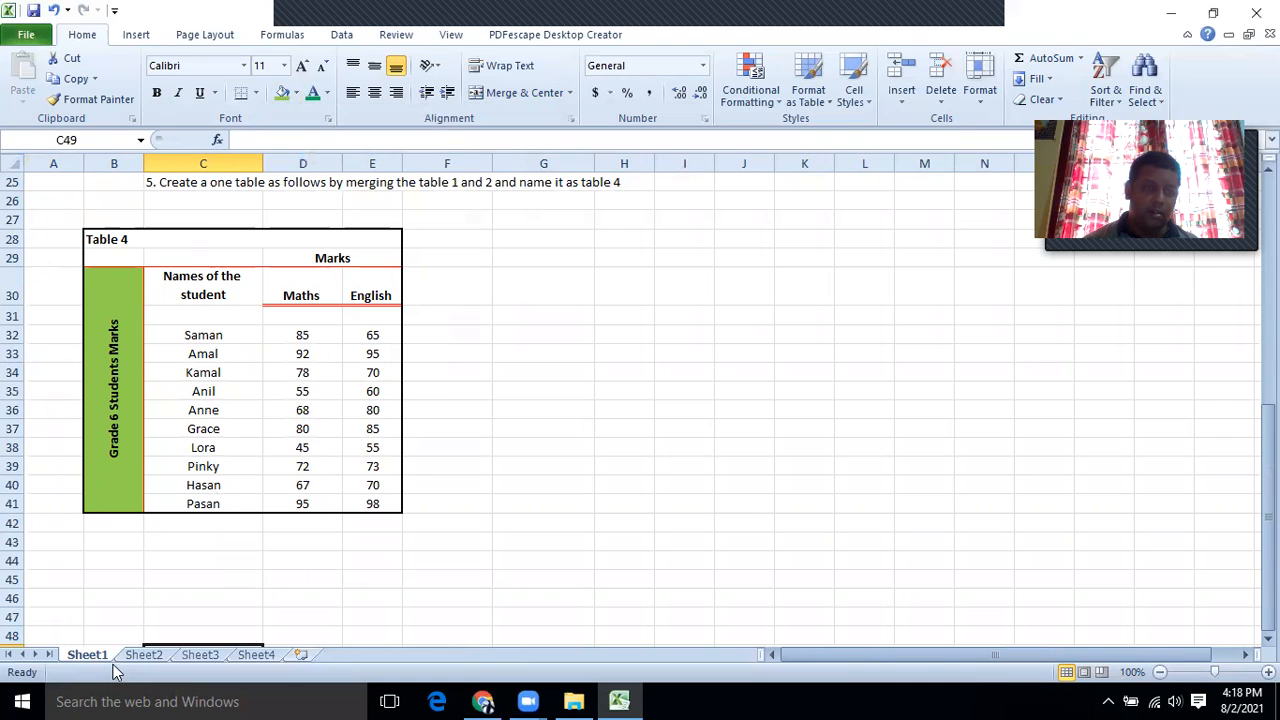
left_click(255, 655)
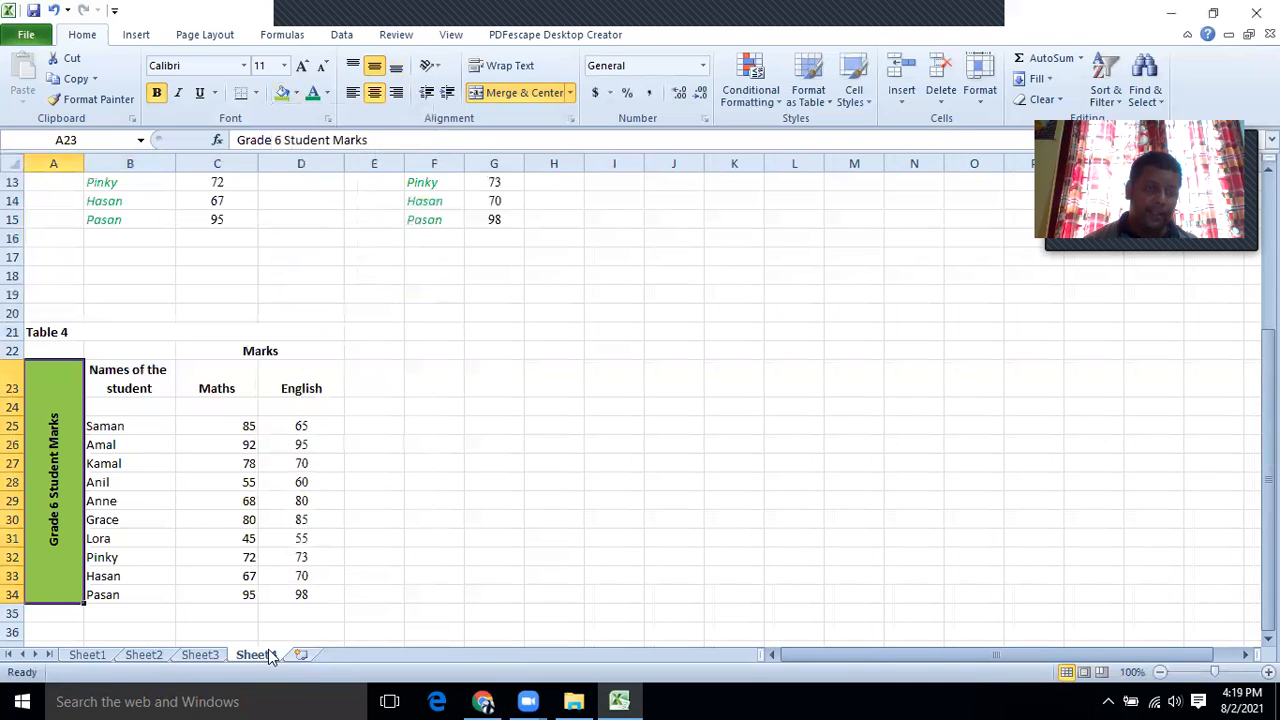
left_click(60, 330)
left_click(44, 162)
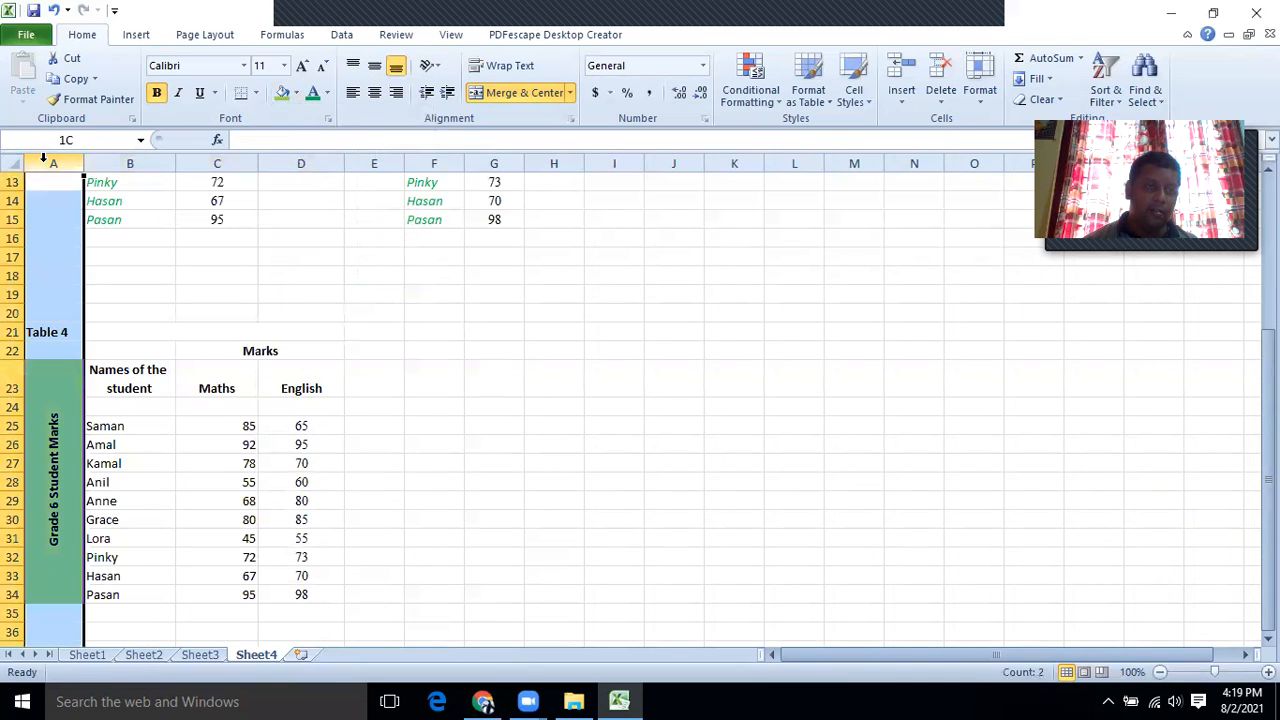
right_click(44, 158)
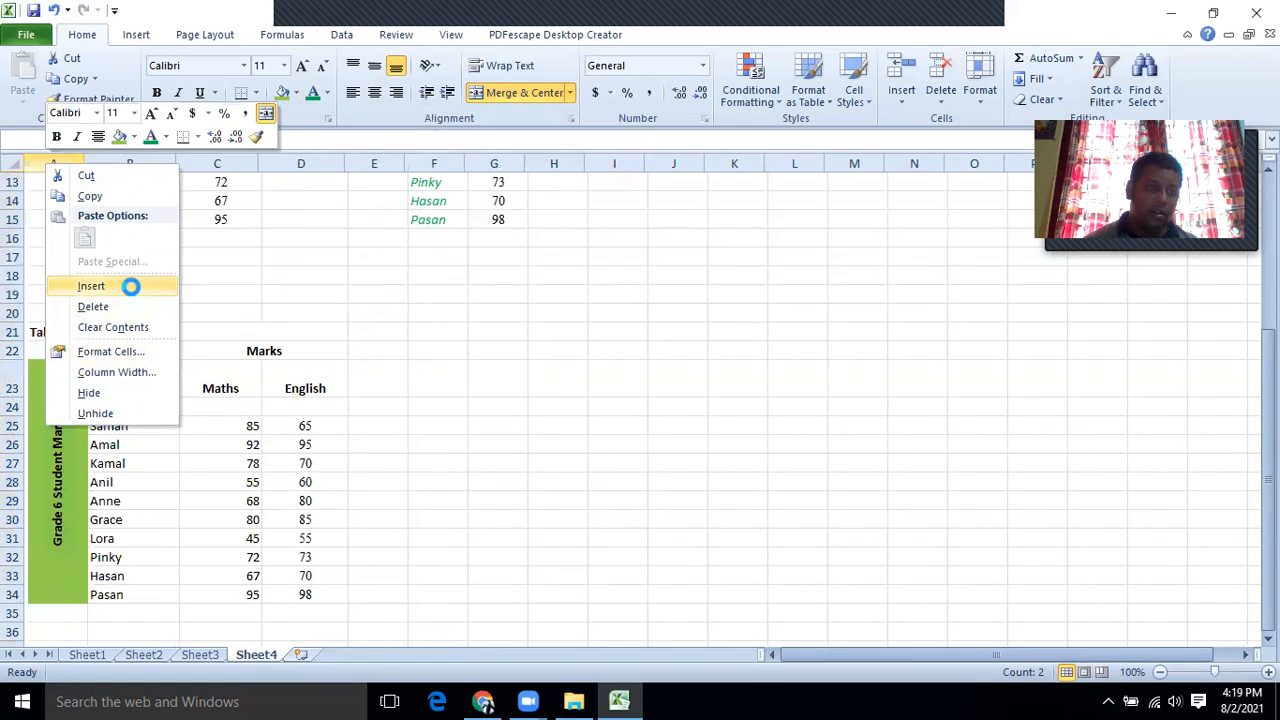
left_click(160, 286)
left_click(514, 349)
Put a thick box border around the whole of Table 4, cells B21 to E34.
left_click(105, 332)
left_click_drag(105, 332, 220, 514)
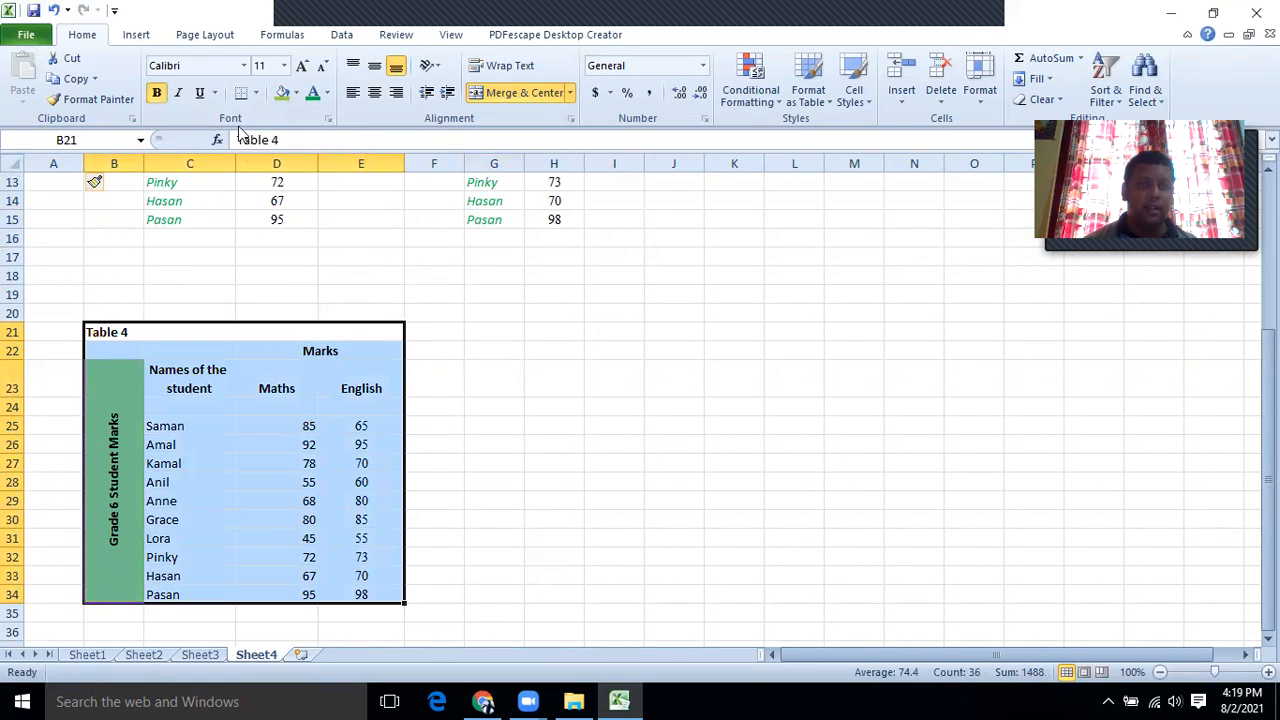
left_click(255, 94)
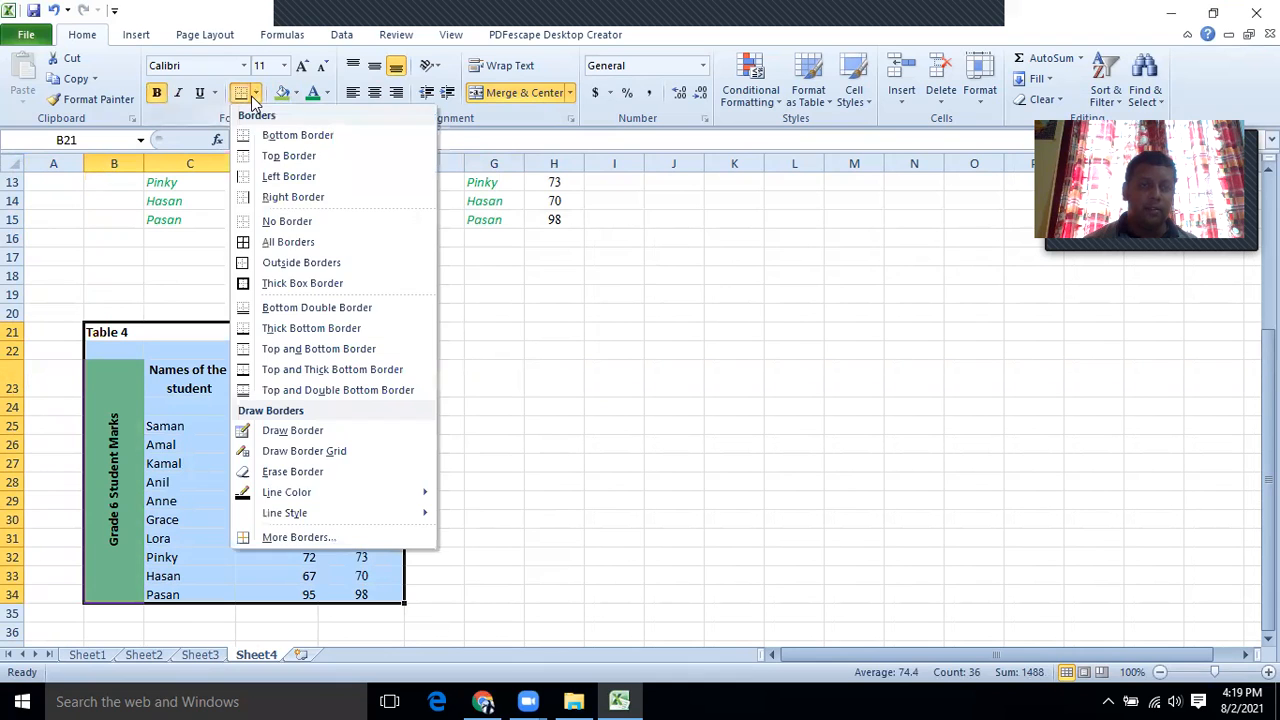
left_click(265, 284)
left_click(476, 372)
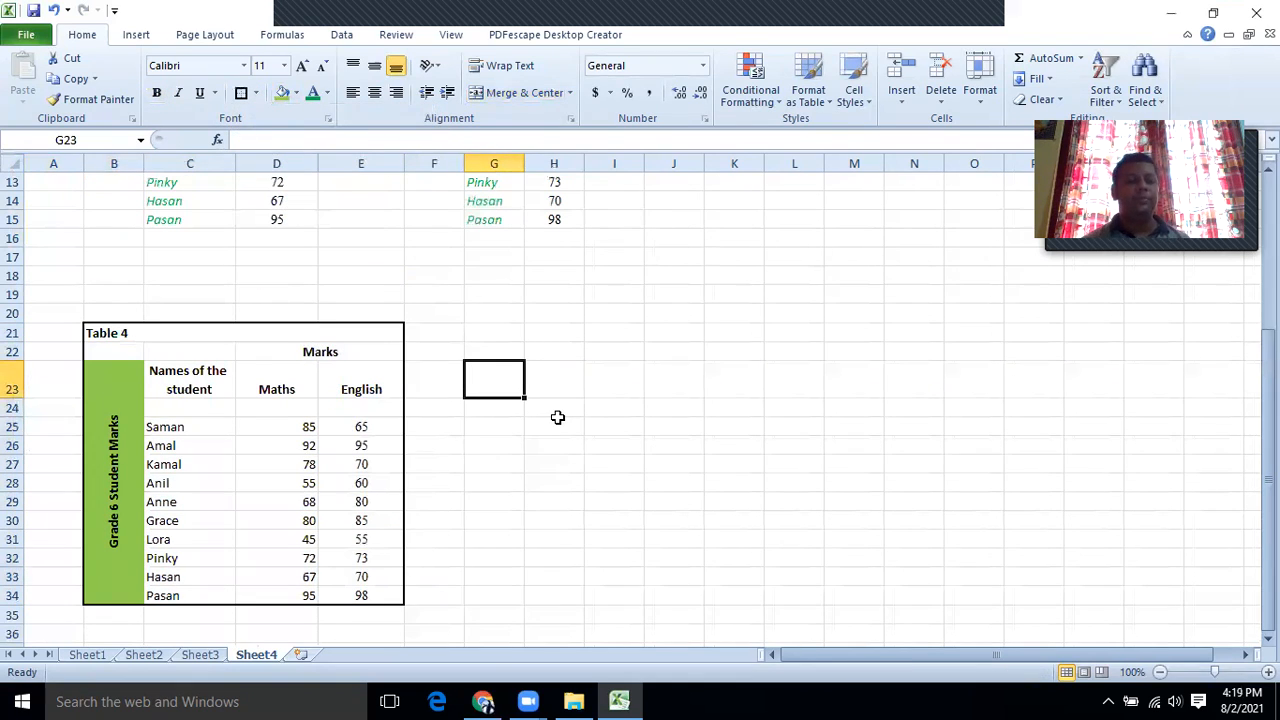
Add a right border and a top border to the green Grade 6 Student Marks cell, following the sample in Sheet1.
left_click(74, 658)
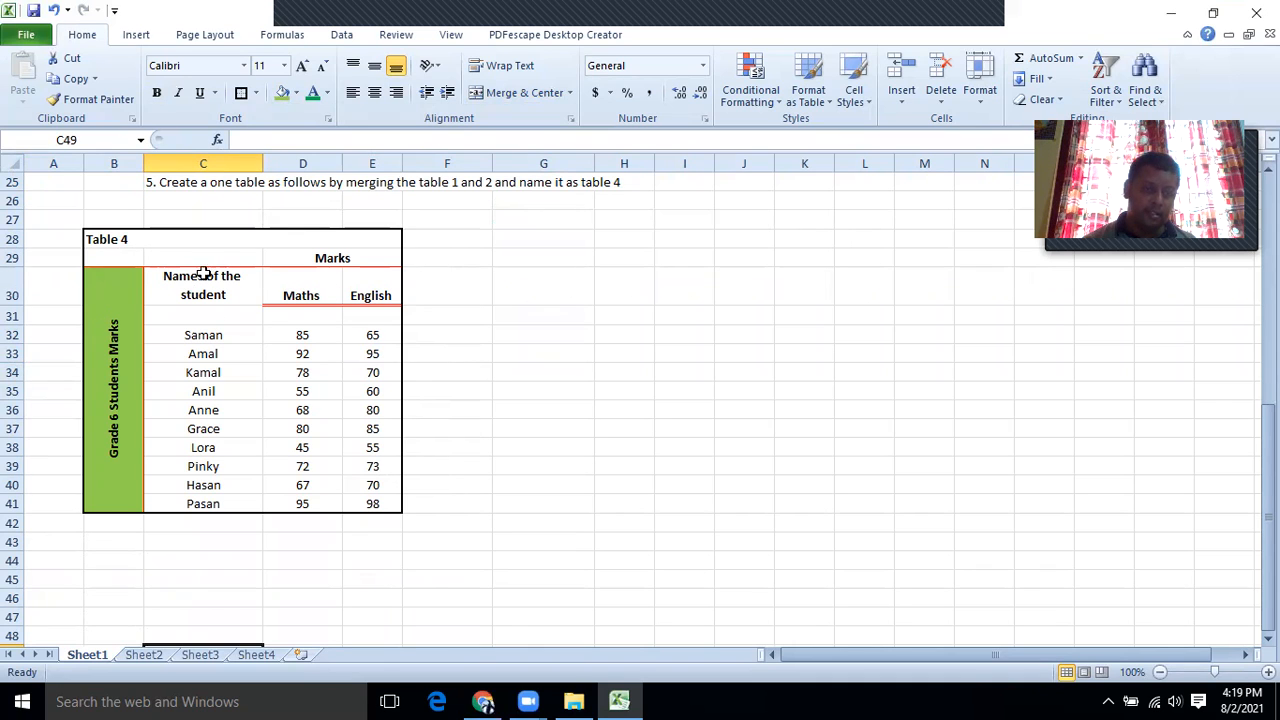
left_click(244, 656)
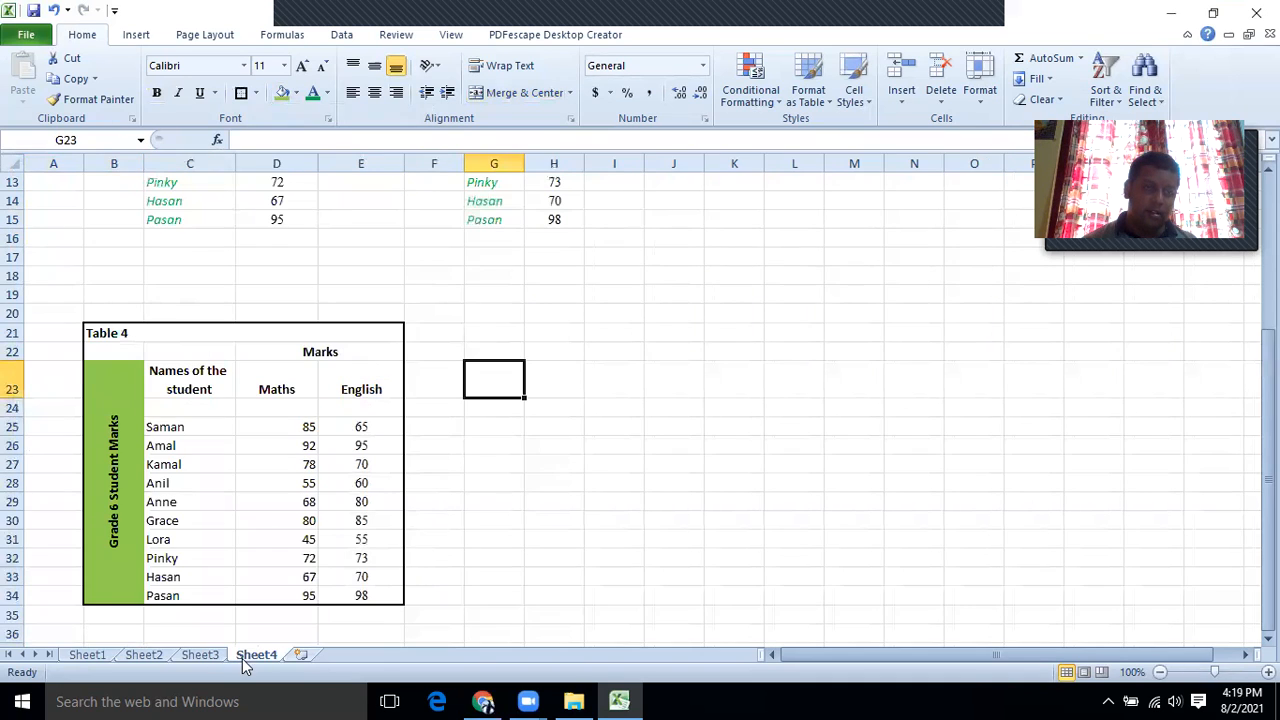
left_click(115, 376)
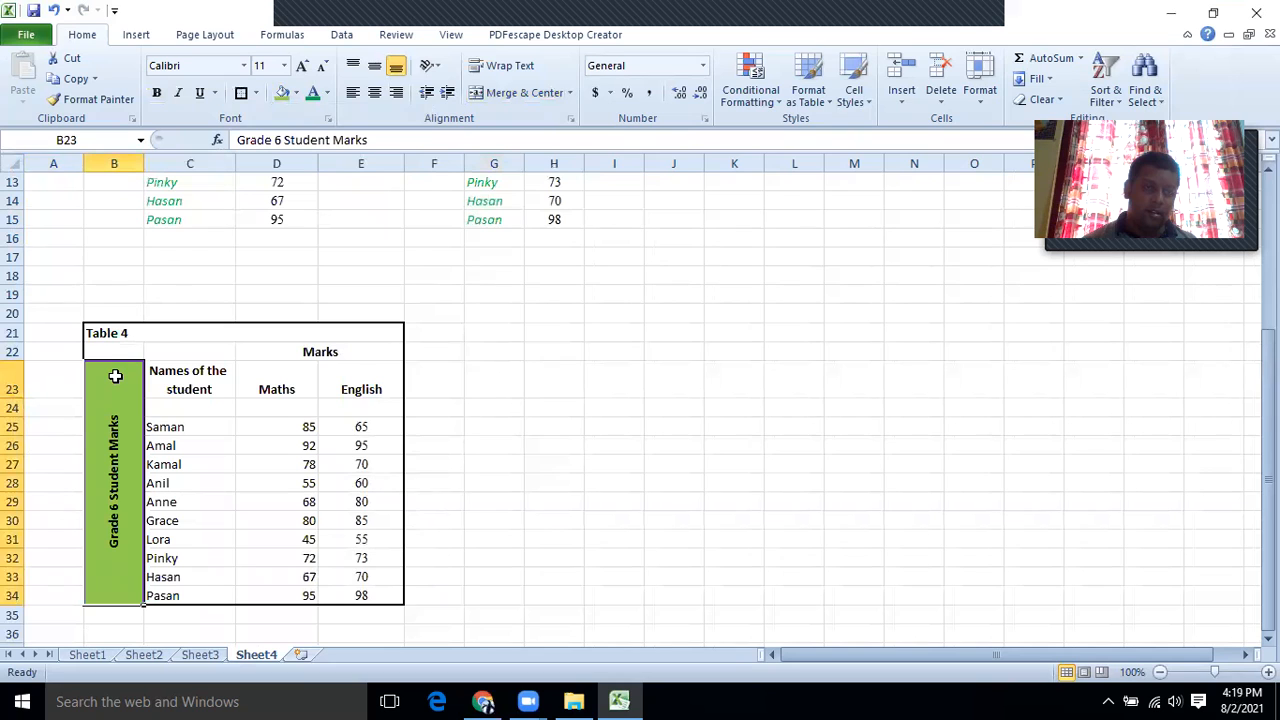
left_click(256, 93)
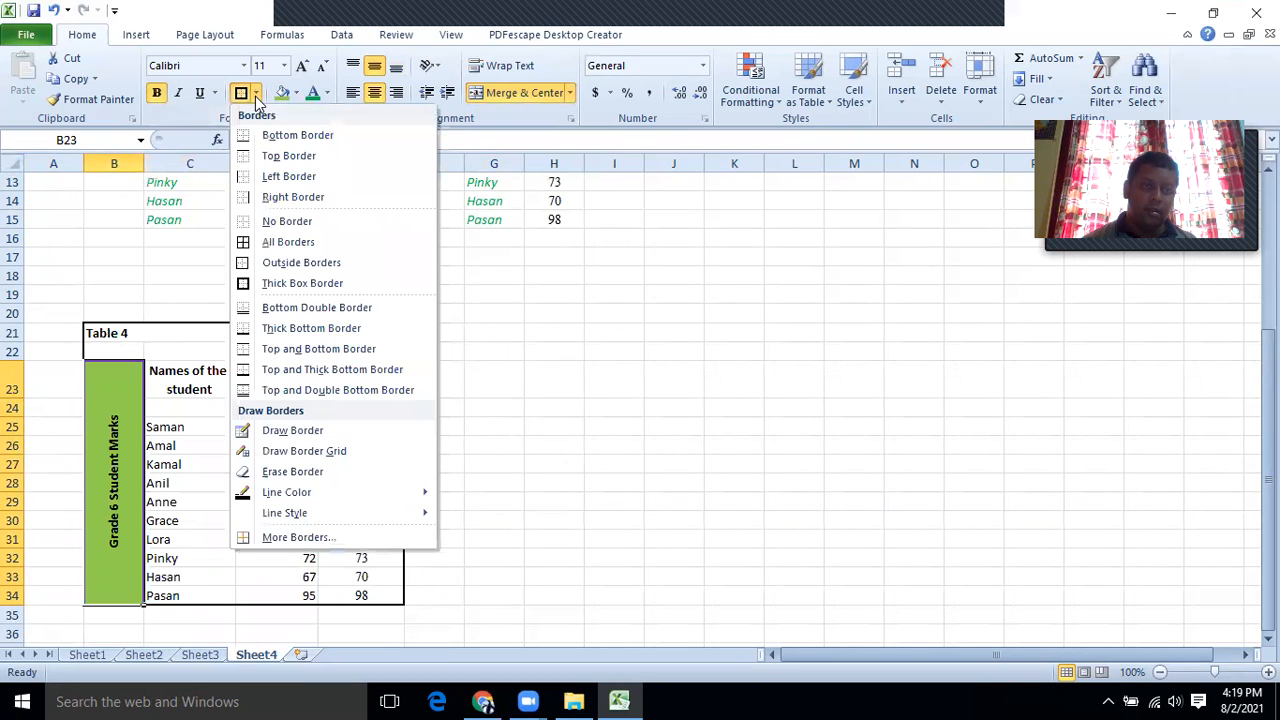
left_click(289, 200)
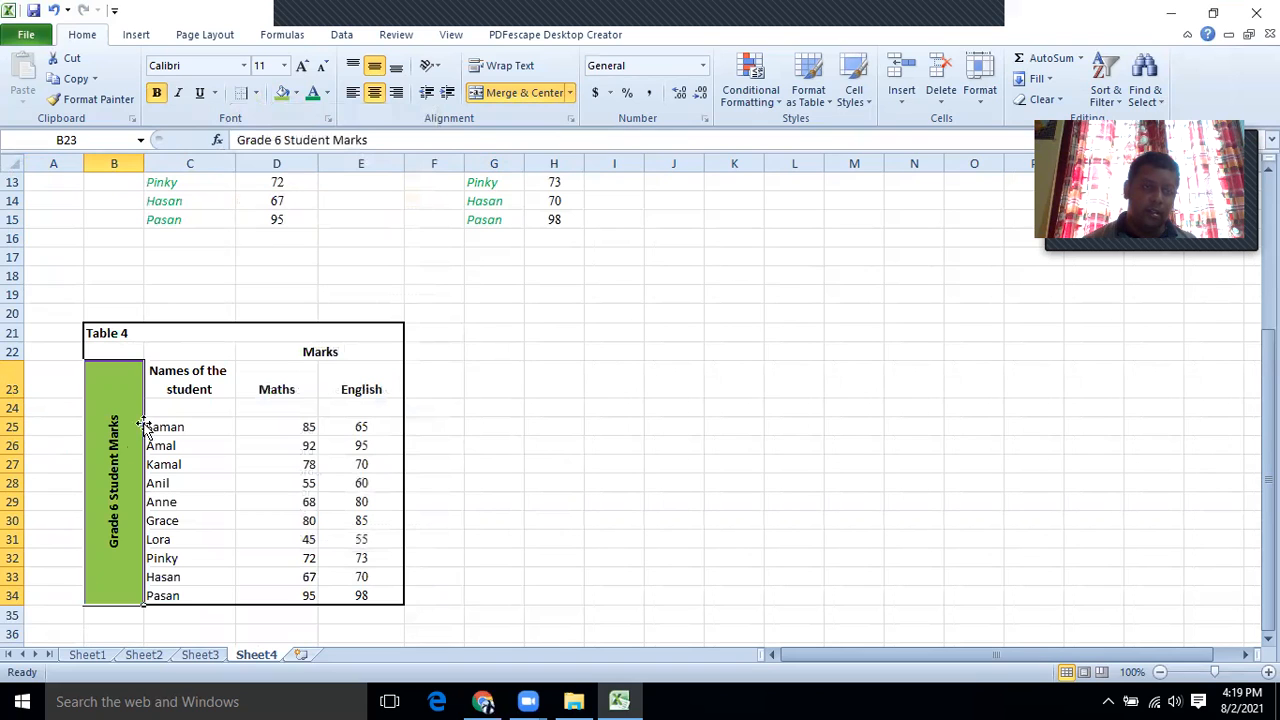
left_click(255, 93)
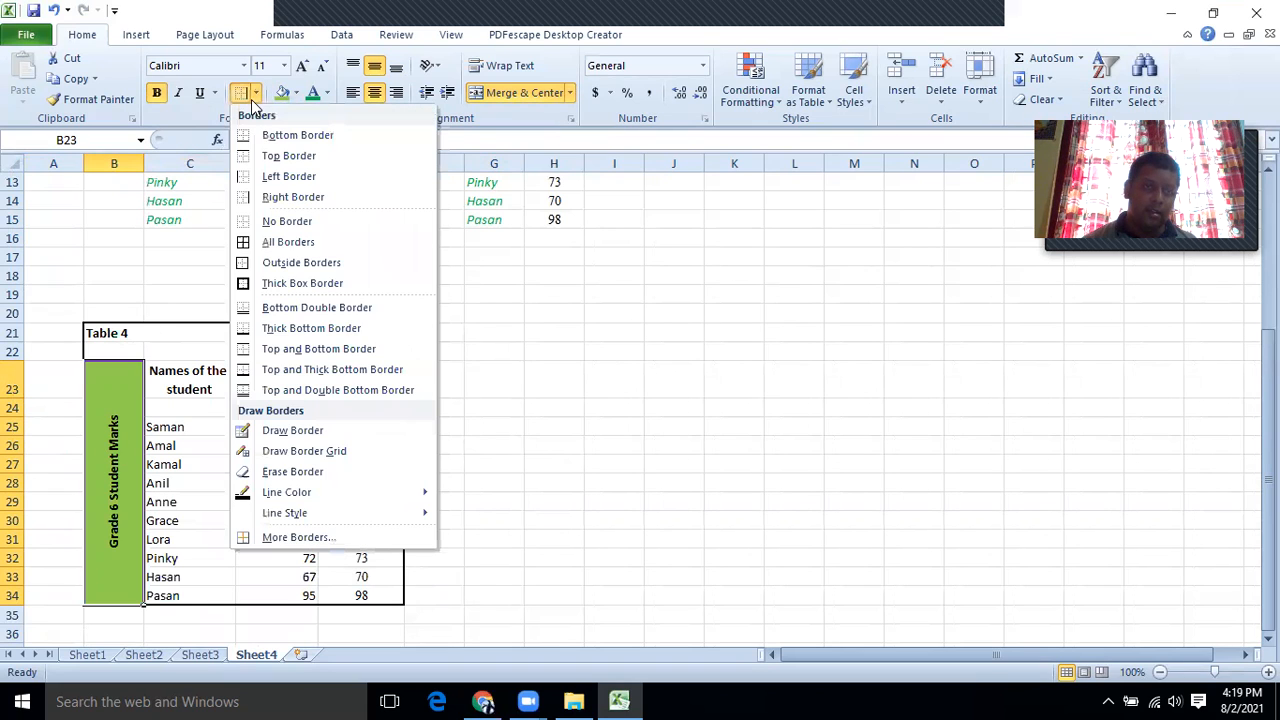
left_click(255, 155)
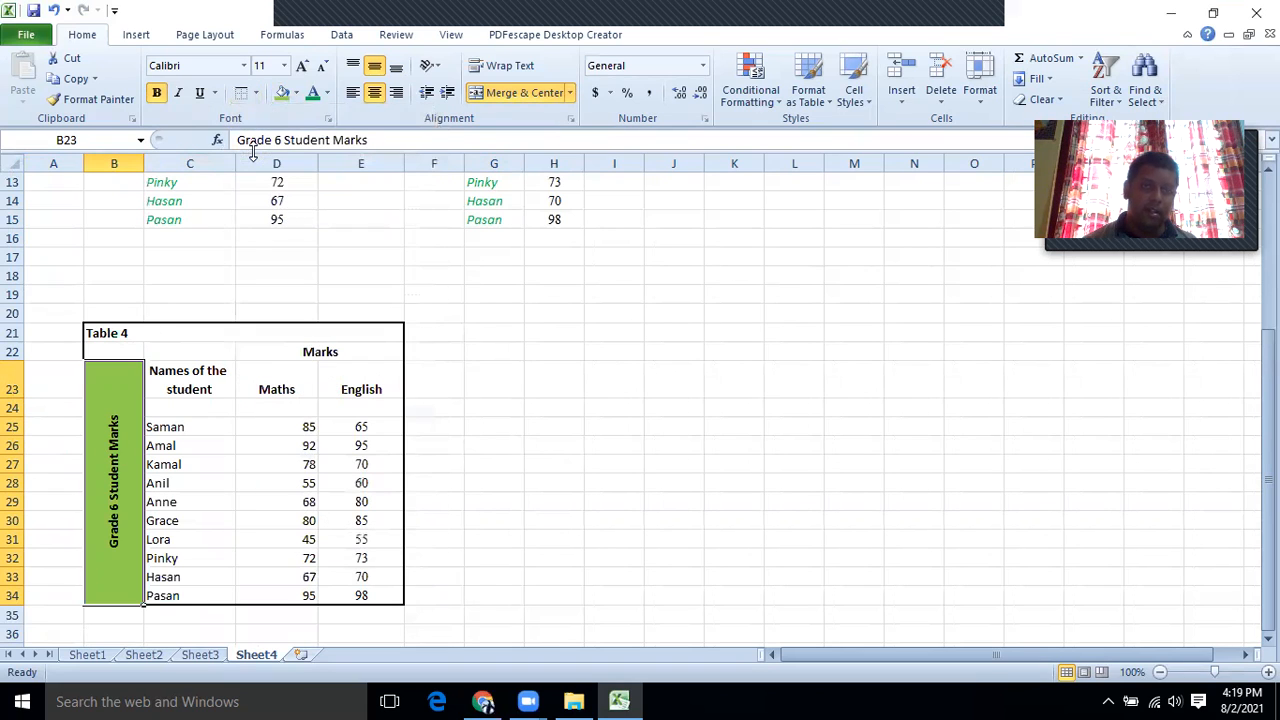
left_click(205, 300)
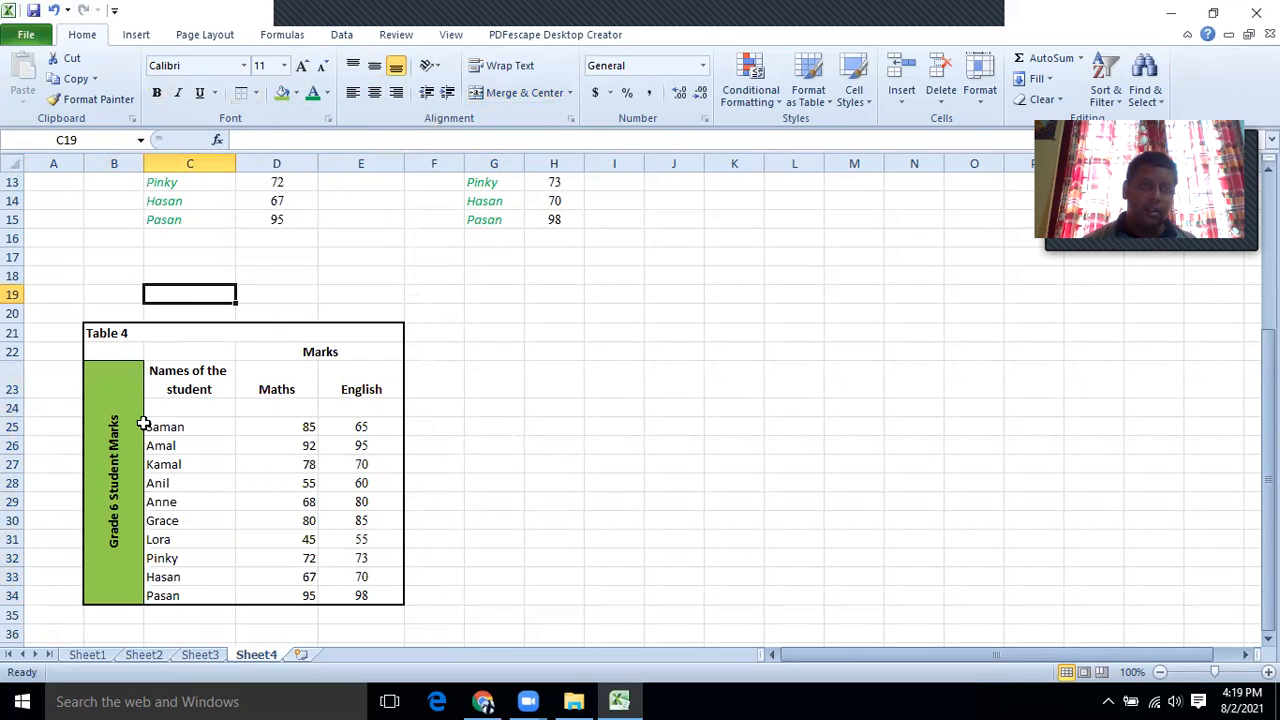
Draw red borders along the top and right edges of the green Grade 6 Student Marks cell and compare with Sheet1.
left_click(255, 93)
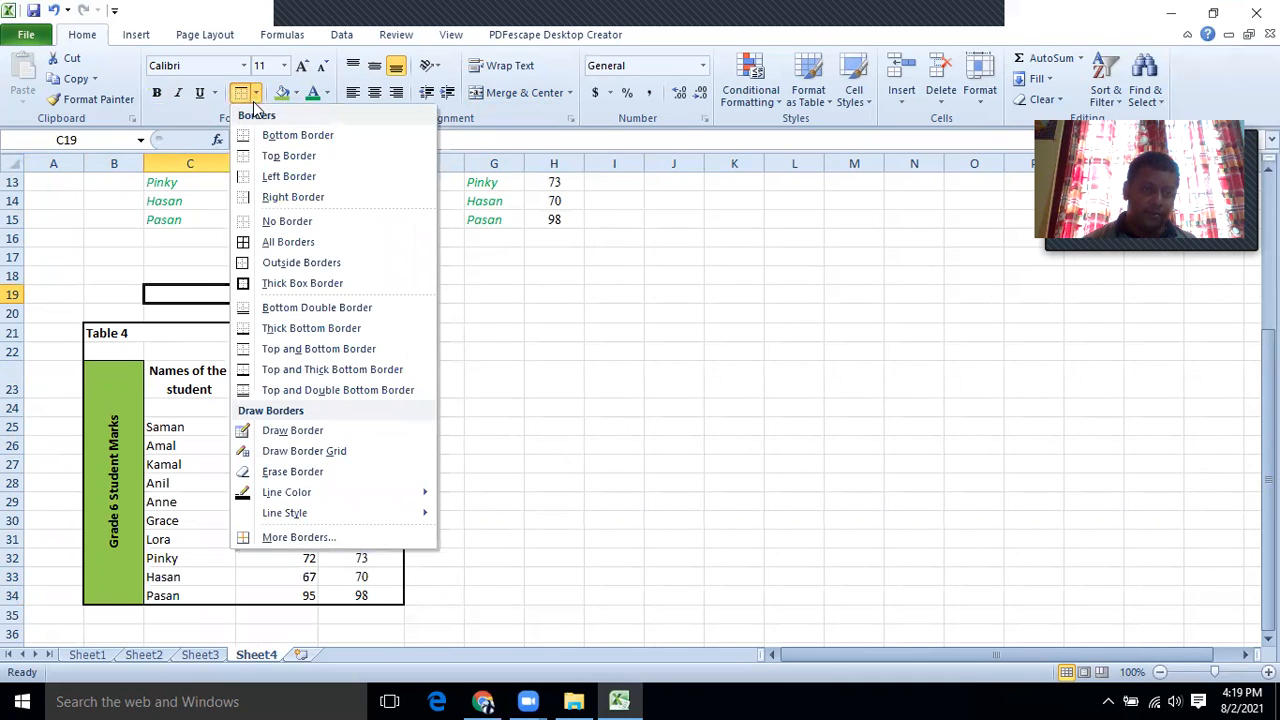
left_click(117, 369)
left_click(117, 369)
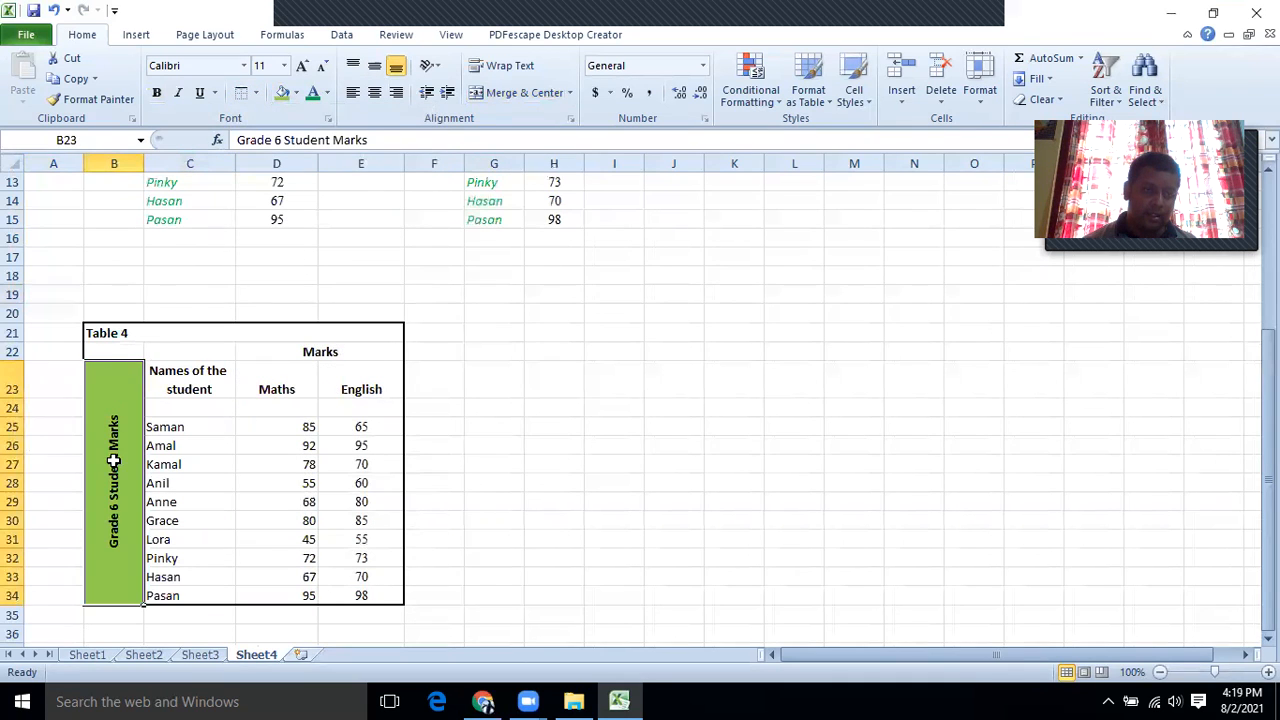
left_click(255, 93)
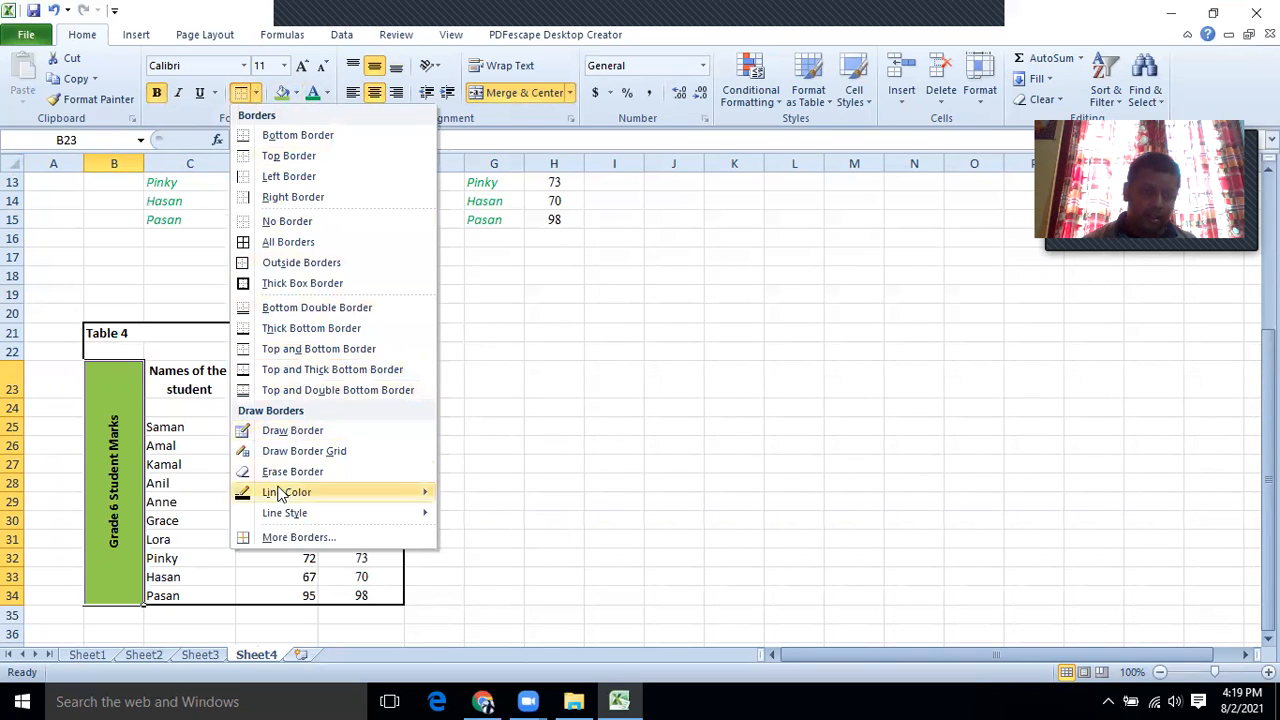
mouse_move(278, 495)
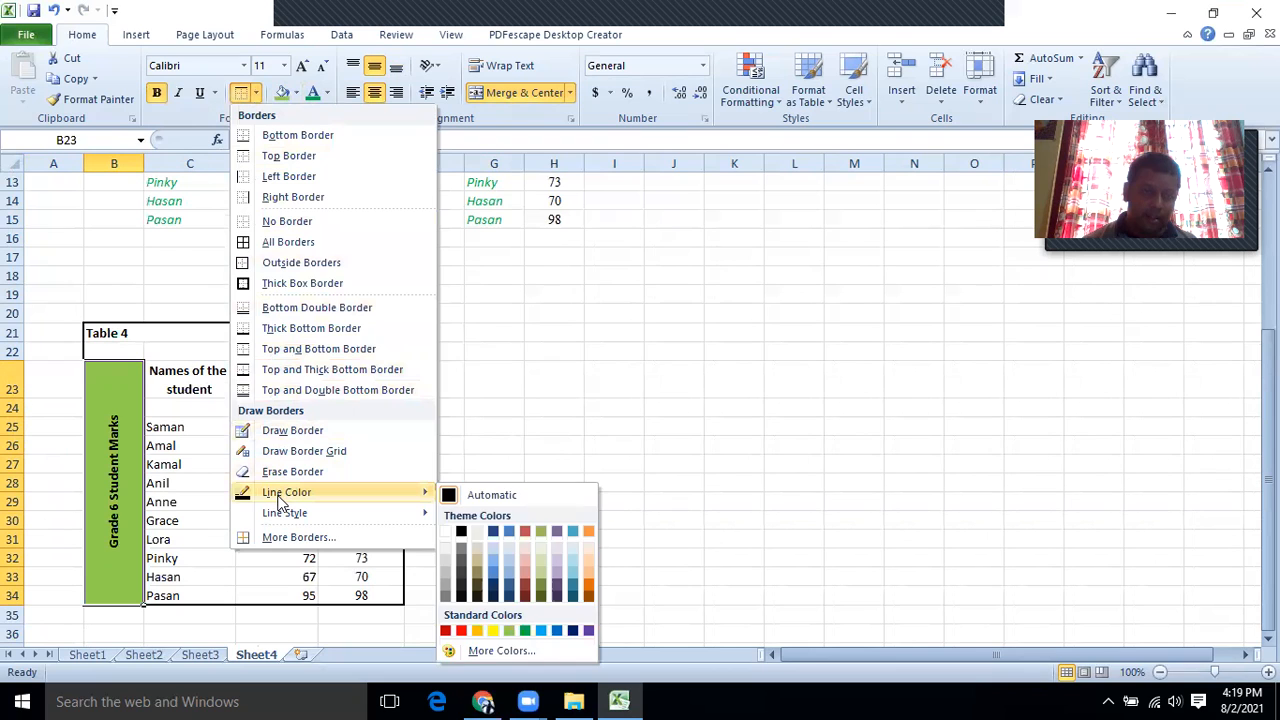
left_click(461, 630)
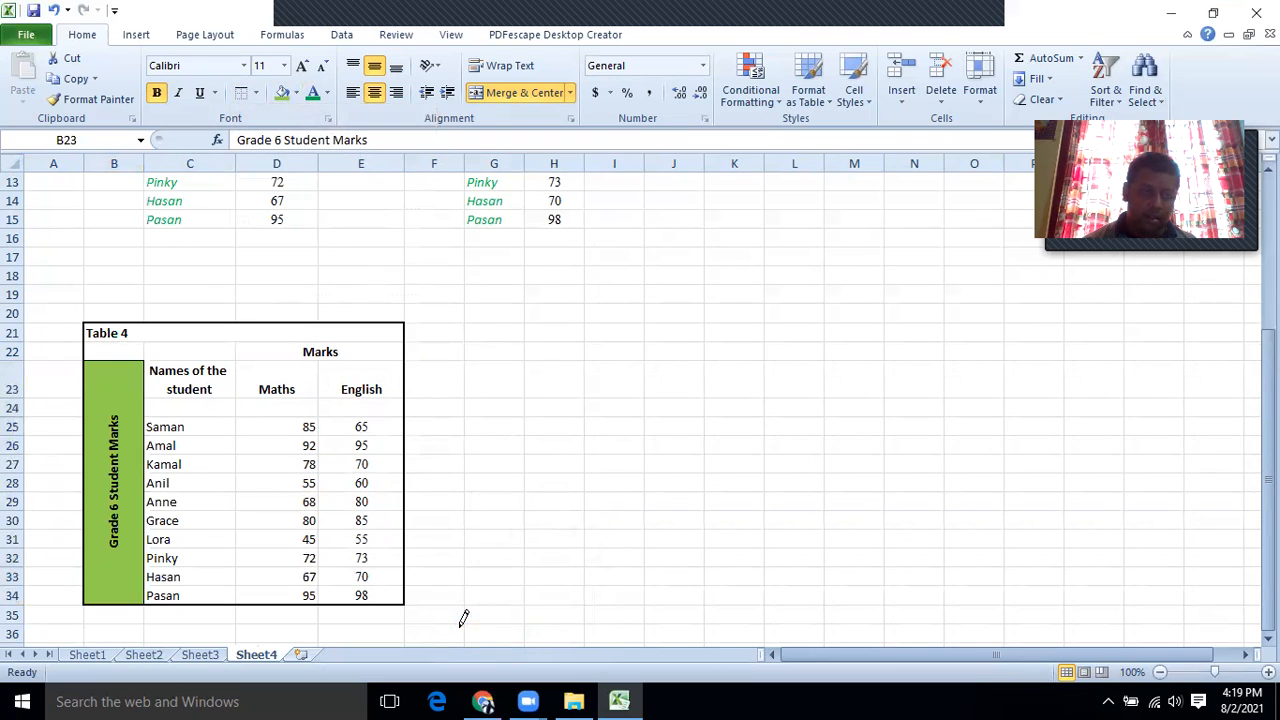
left_click(144, 395)
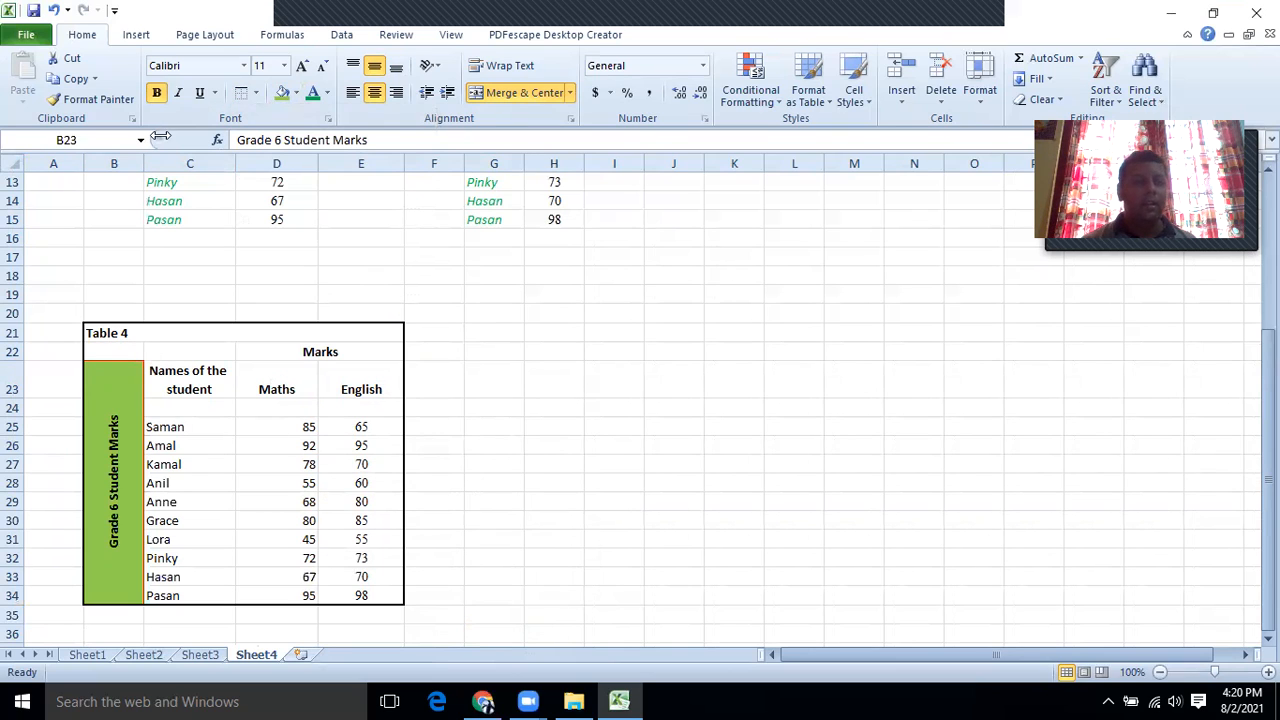
left_click(74, 658)
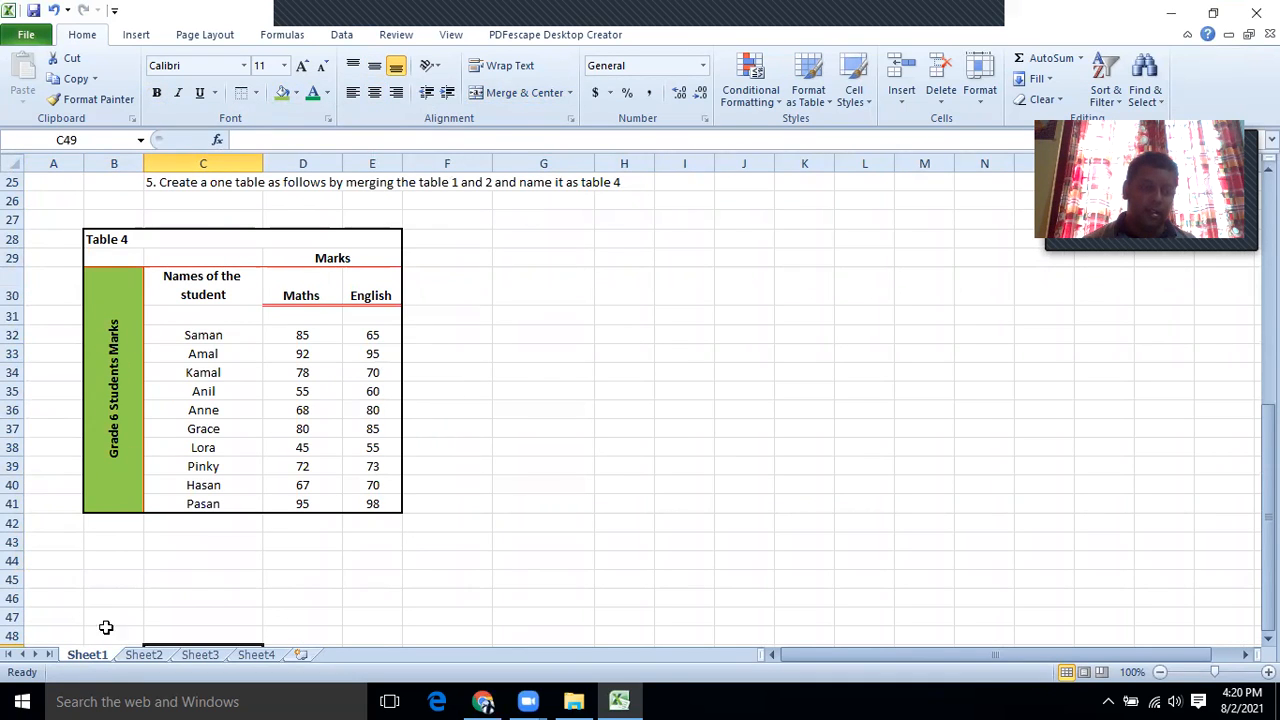
left_click(256, 654)
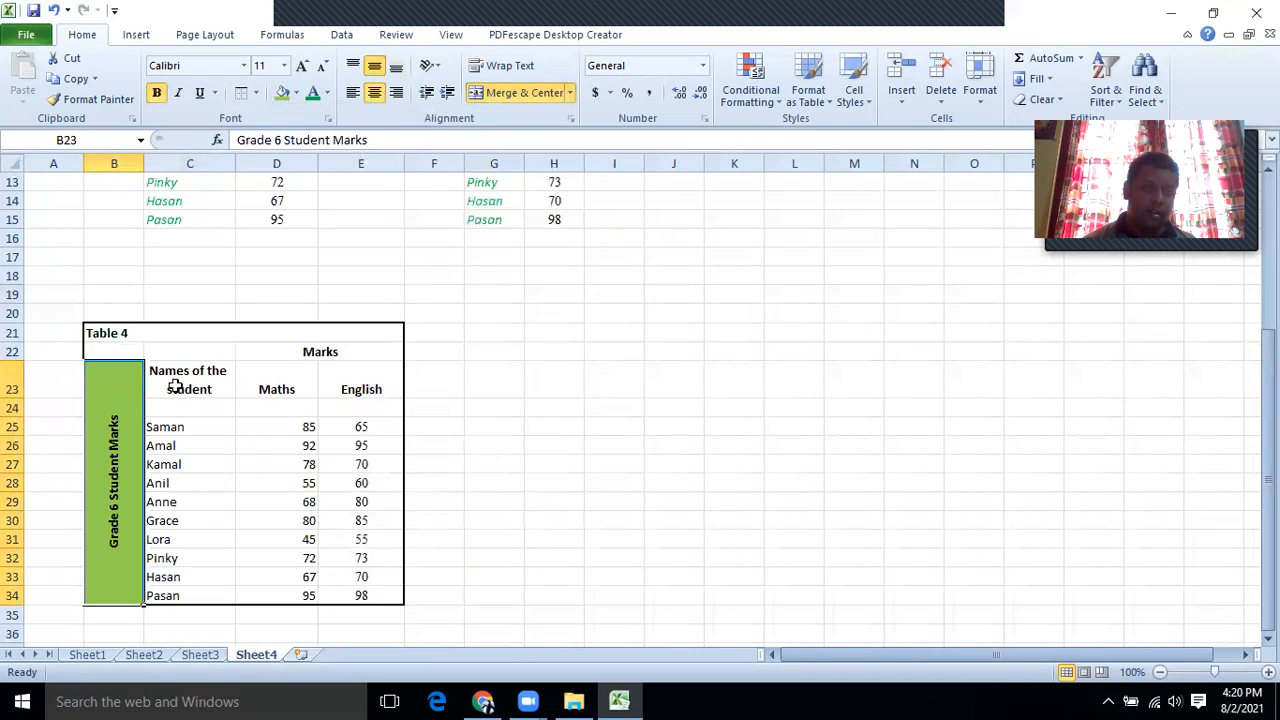
Draw a red border line beneath the Marks row of Table 4, across columns C to E.
left_click(240, 484)
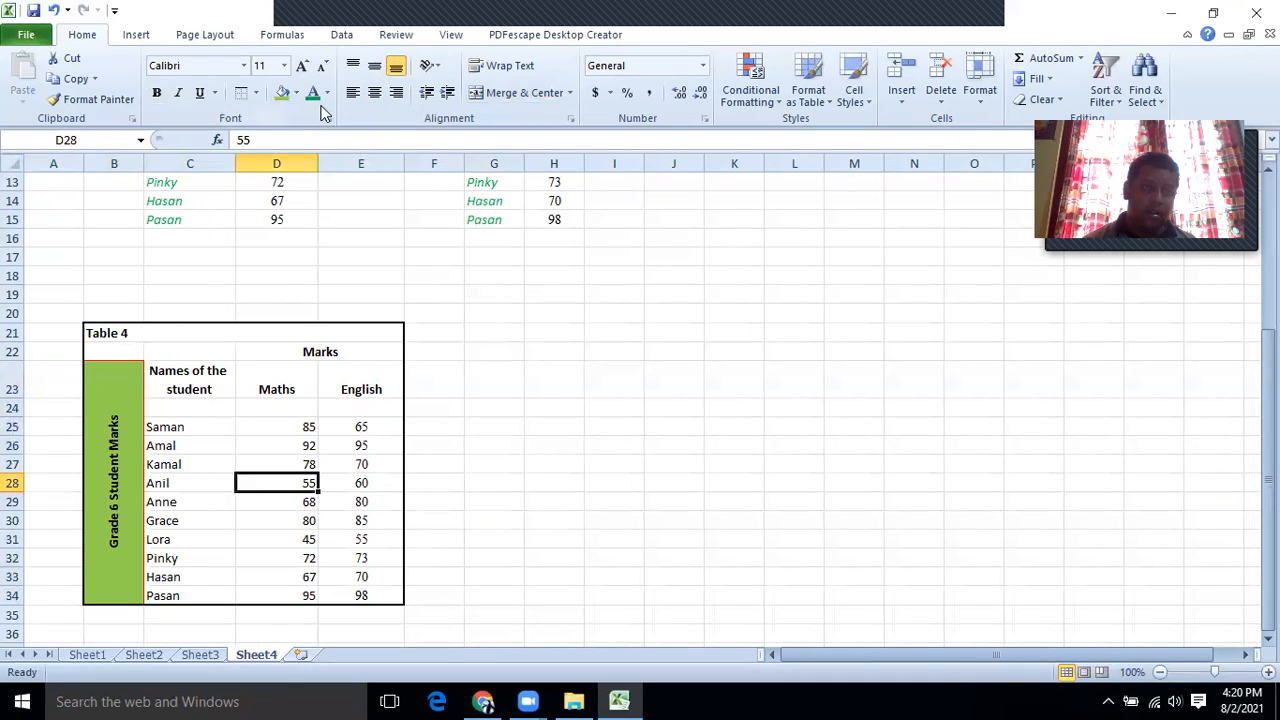
left_click(252, 95)
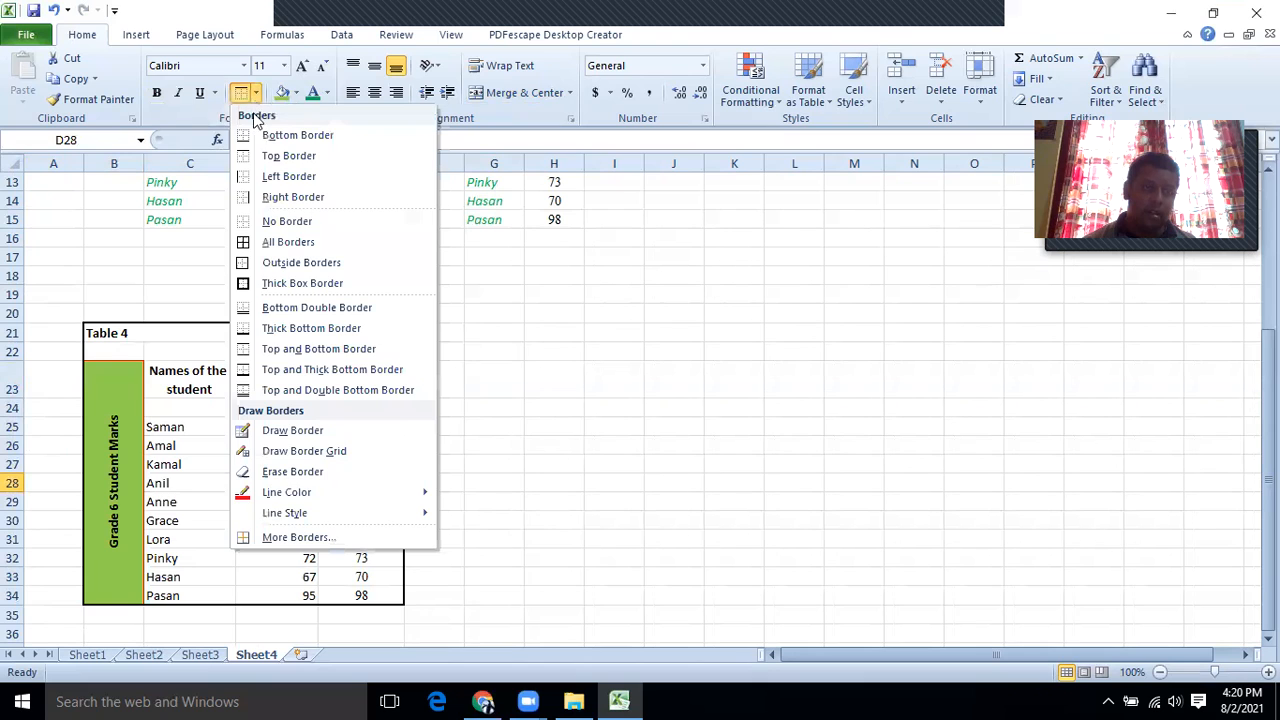
mouse_move(272, 497)
left_click(461, 630)
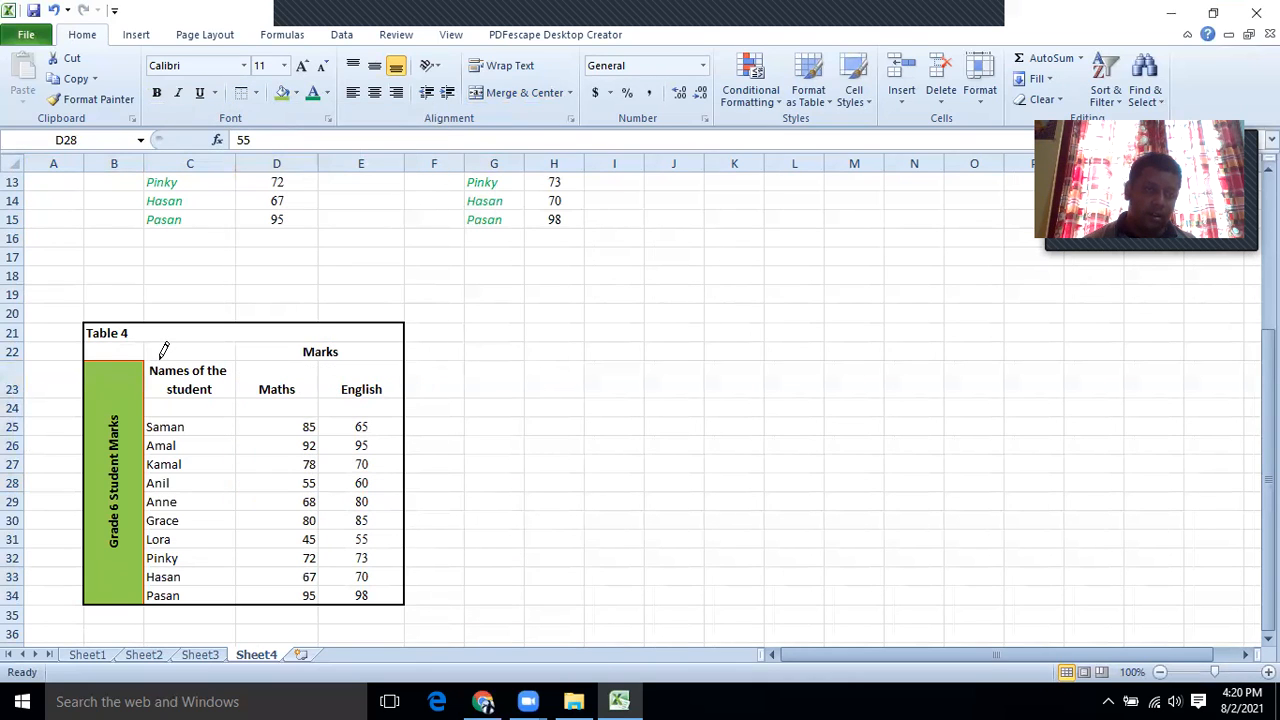
left_click(265, 358)
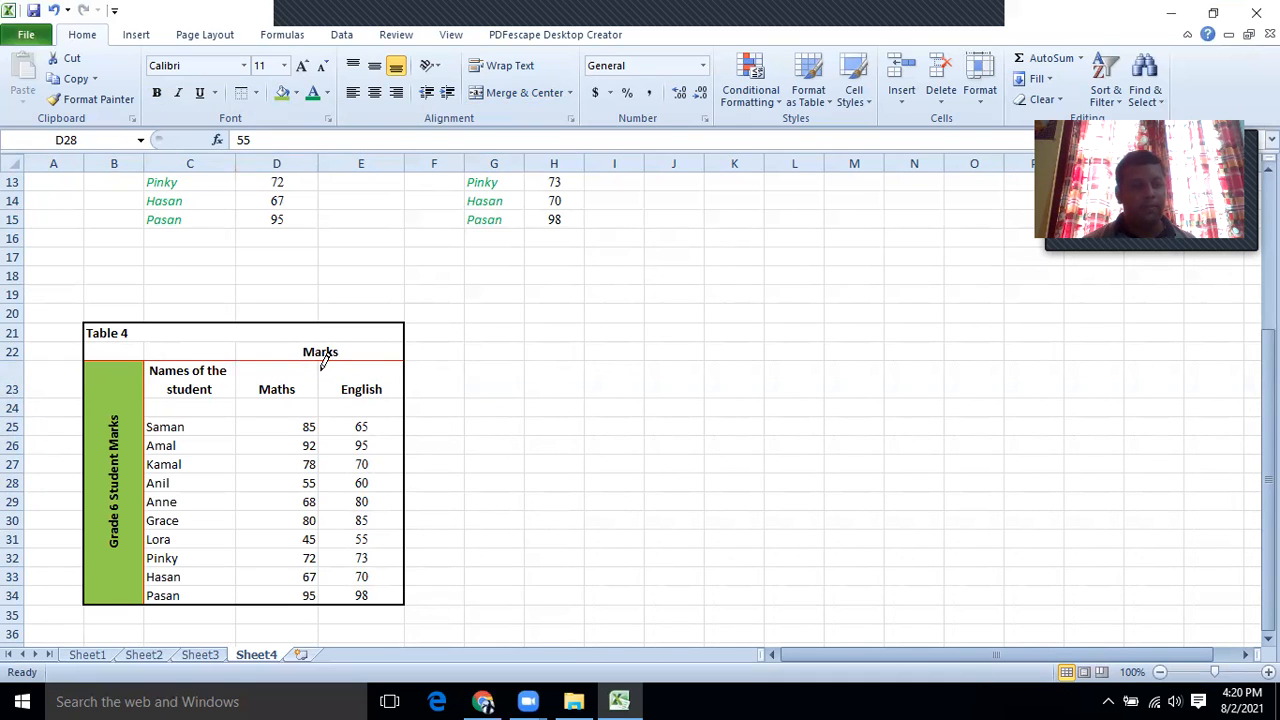
Add a bottom double border to the Maths and English heading cells in Sheet4 and compare the table with the Sheet1 sample.
left_click(100, 658)
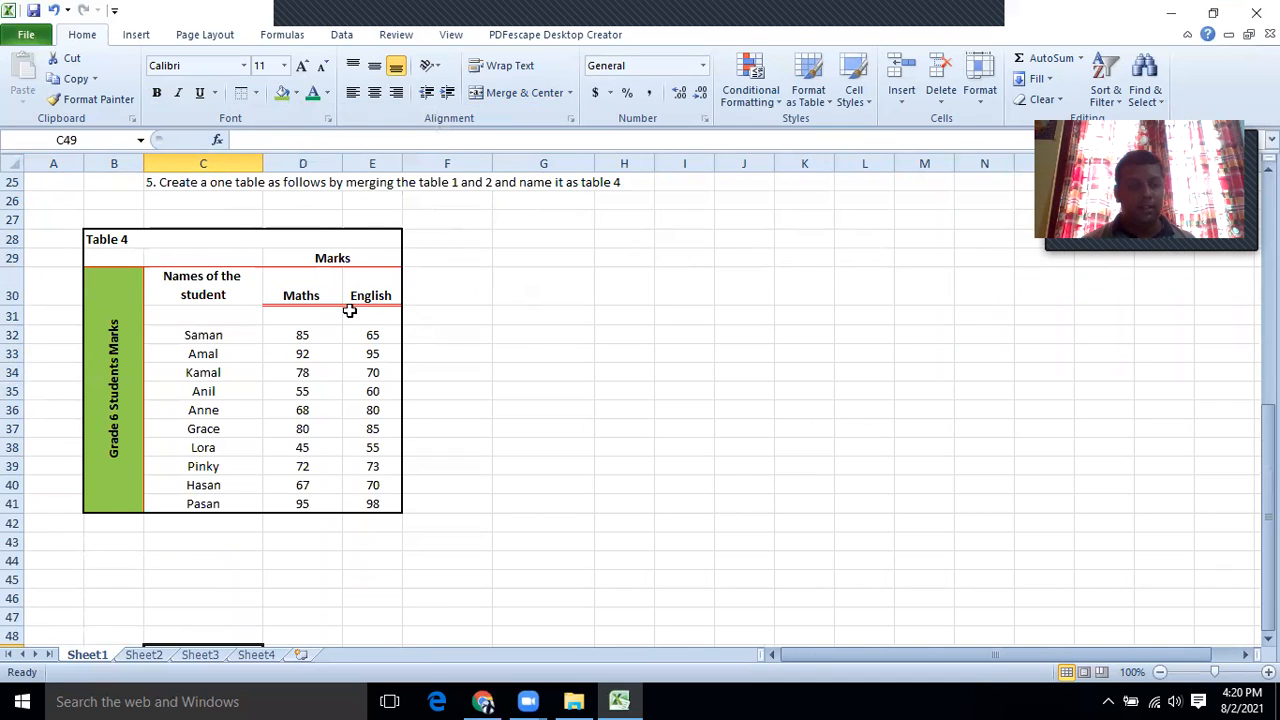
left_click(256, 656)
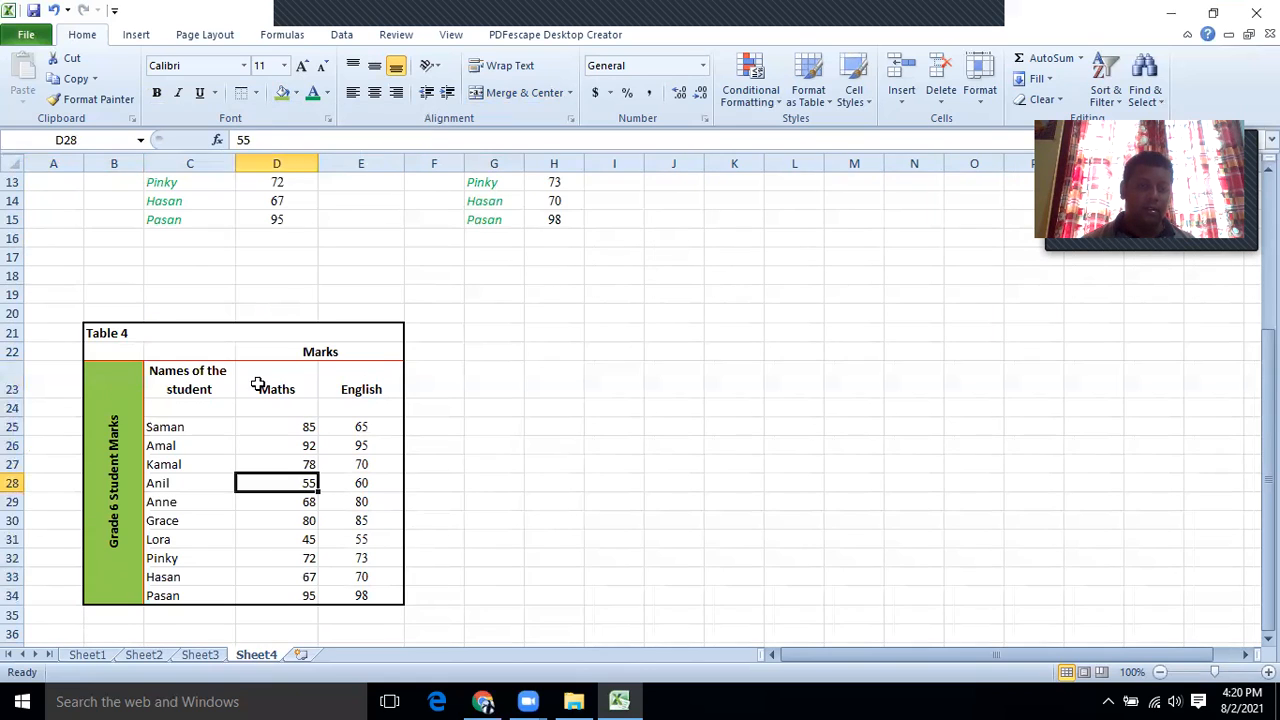
left_click_drag(241, 378, 335, 378)
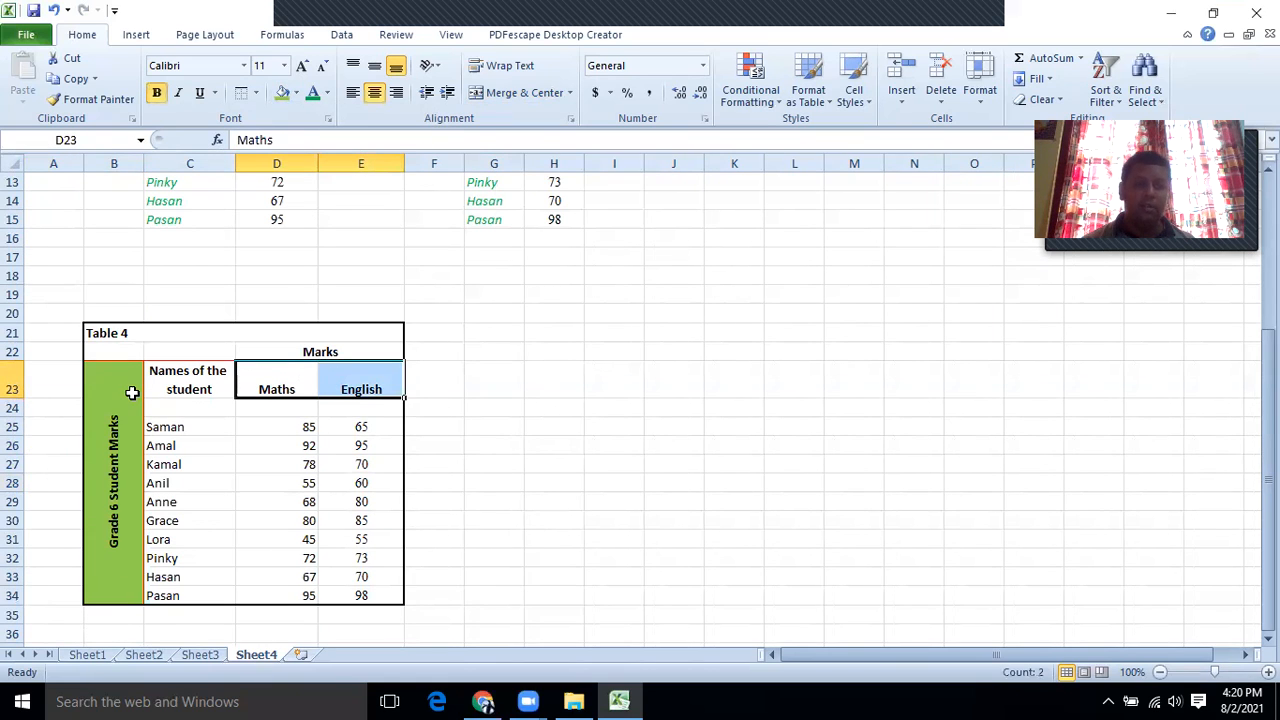
left_click(256, 93)
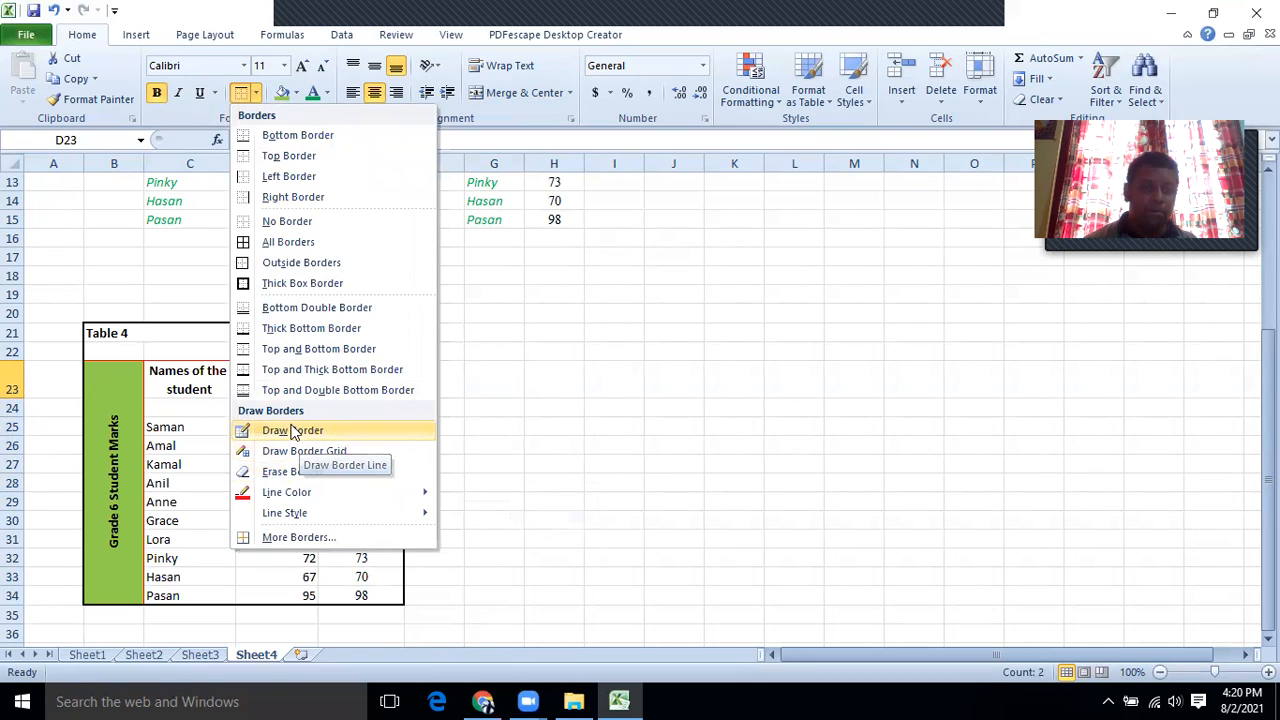
left_click(283, 310)
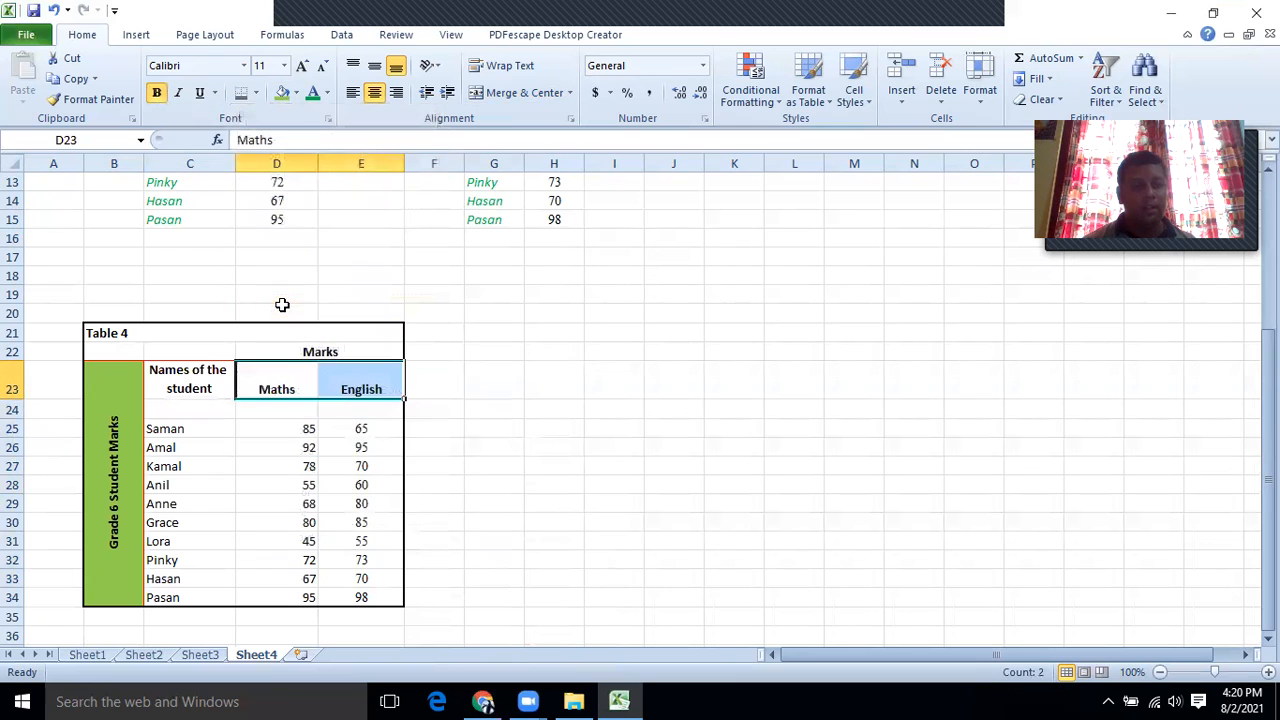
left_click(326, 447)
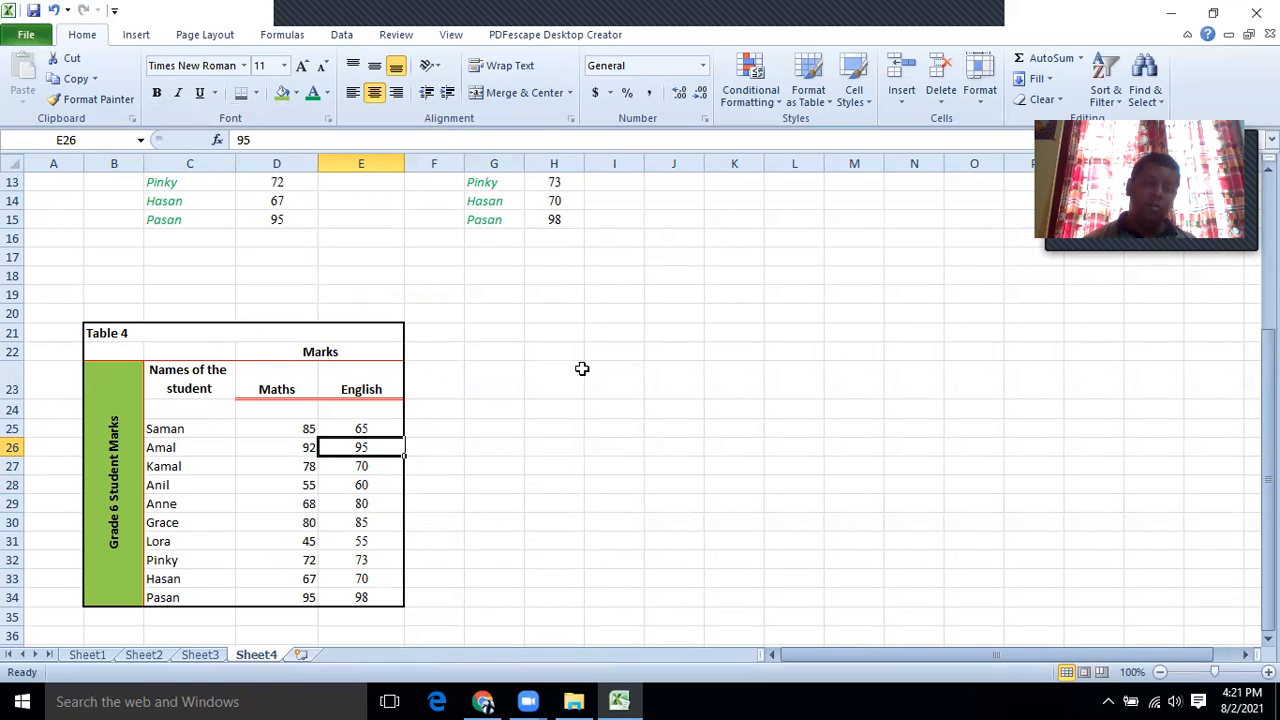
left_click(680, 381)
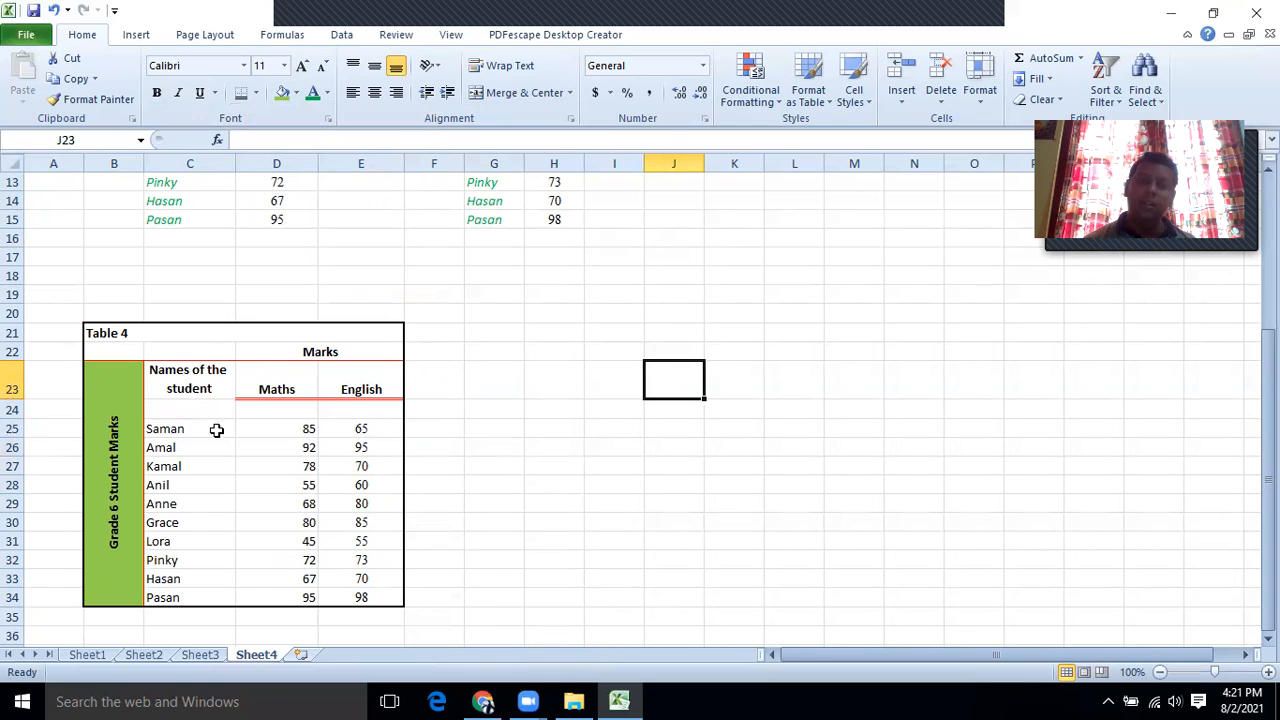
left_click(97, 657)
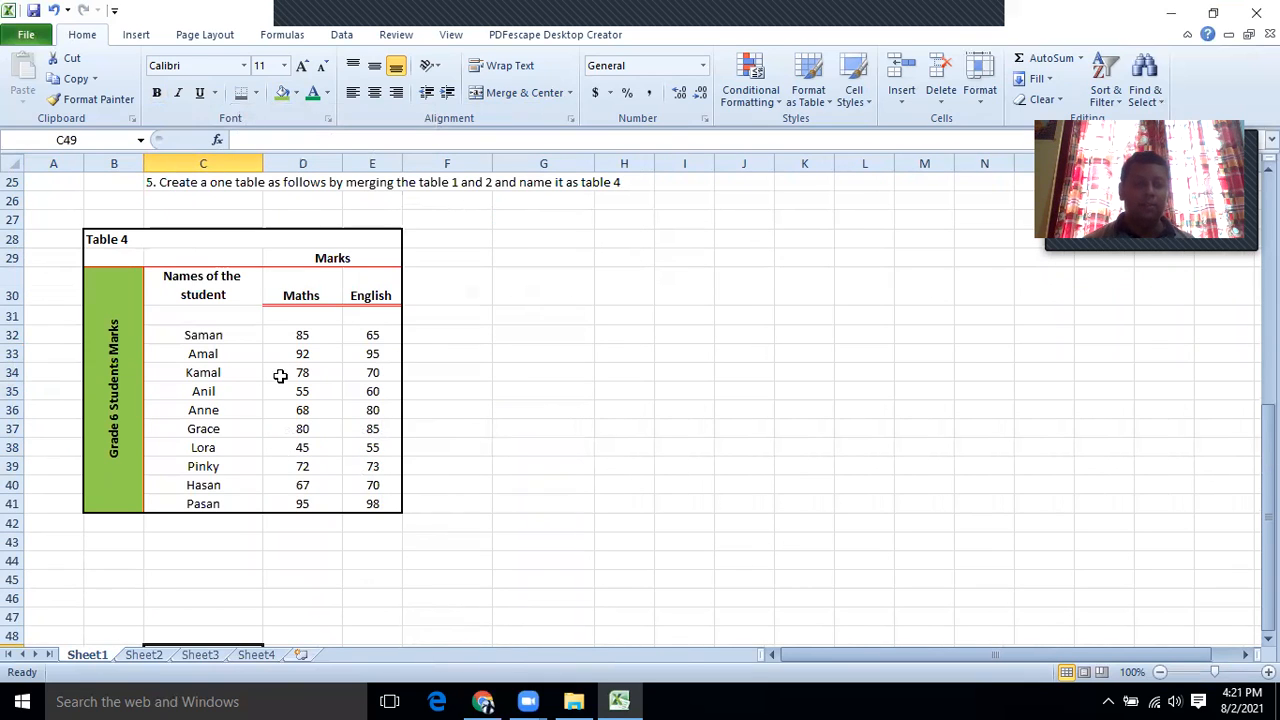
left_click(258, 656)
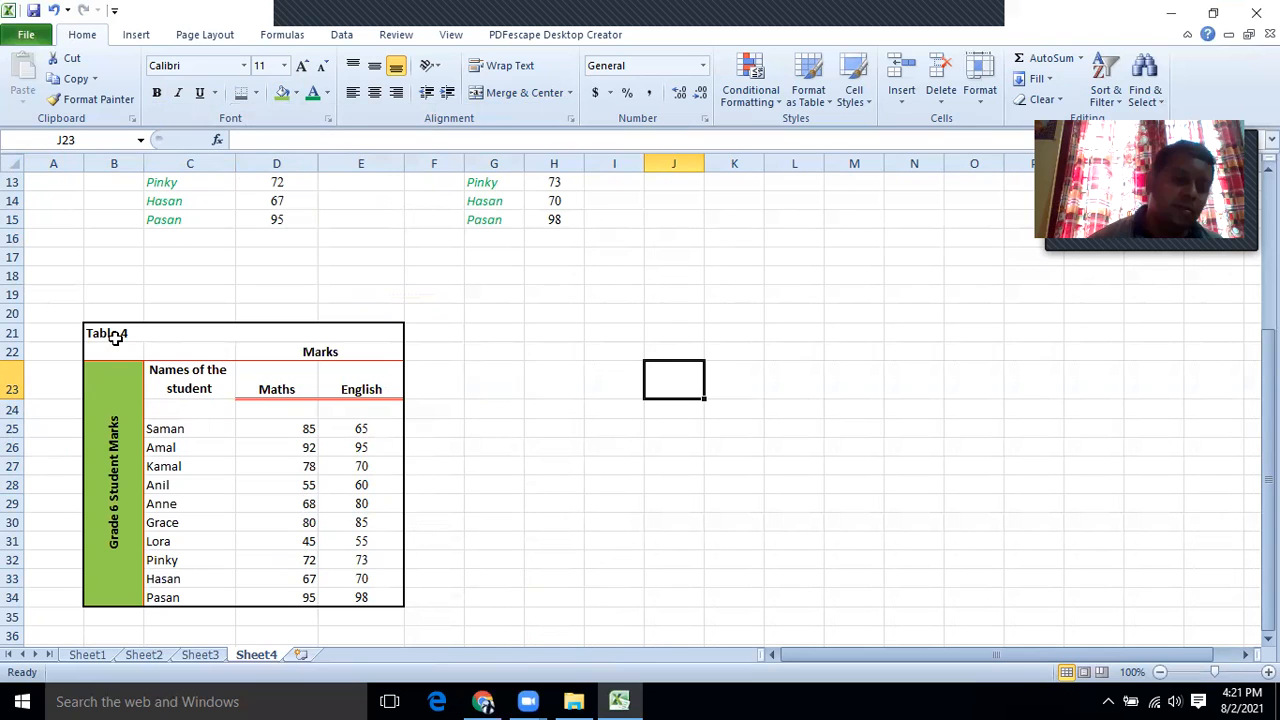
Correct task 6 in cell B2 of Sheet2 so that its text ends with "name this table as table 5".
left_click(143, 655)
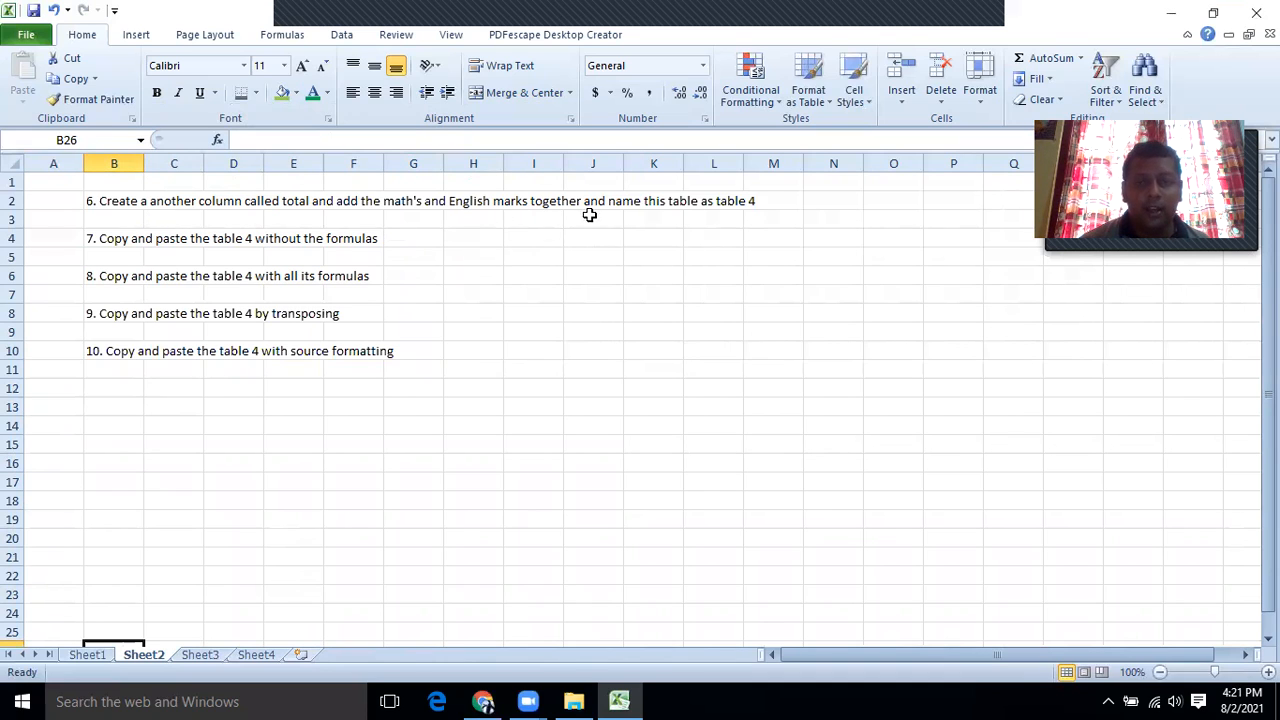
left_click(746, 201)
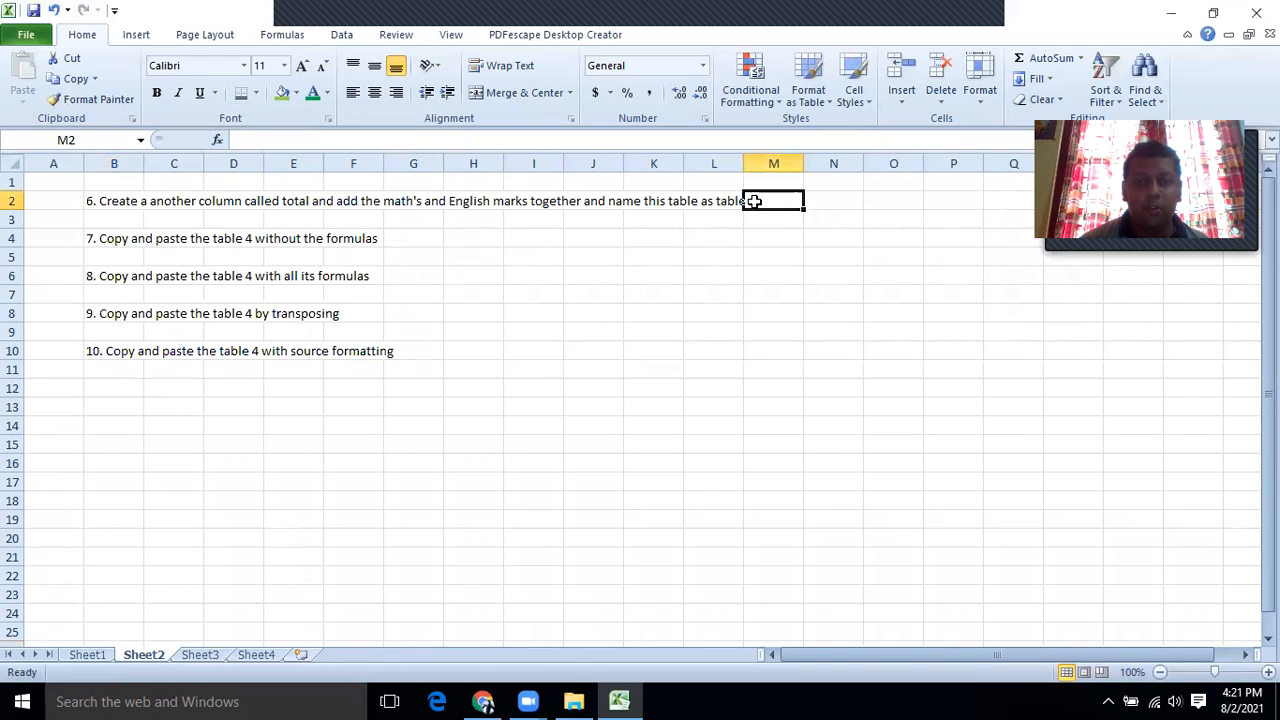
left_click(126, 201)
left_click(762, 202)
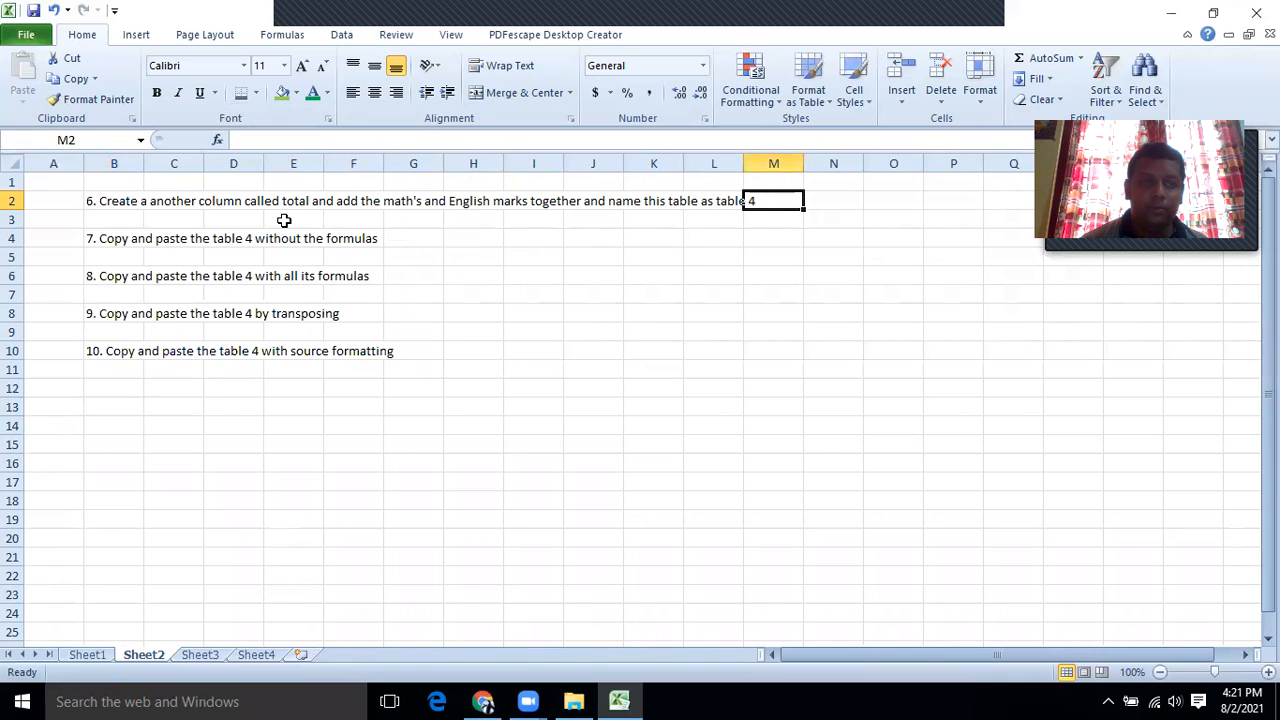
left_click(136, 202)
left_click(910, 140)
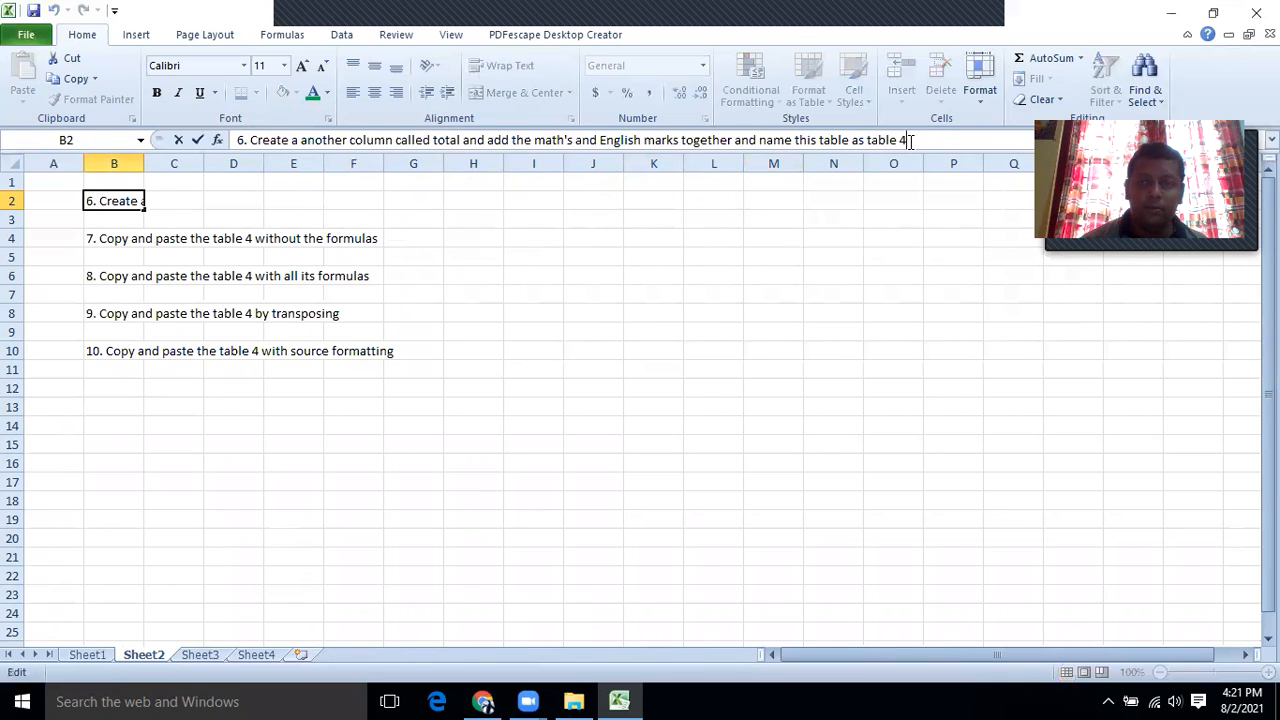
key("BackSpace")
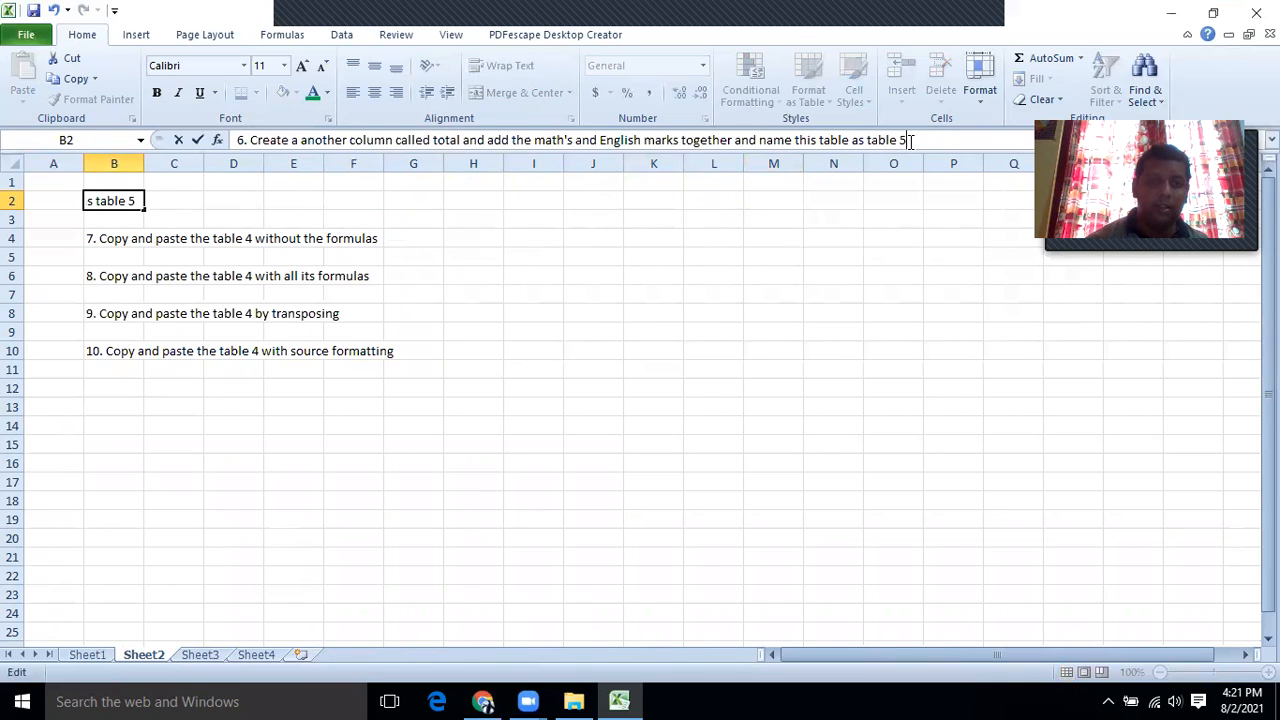
type("5")
left_click(672, 384)
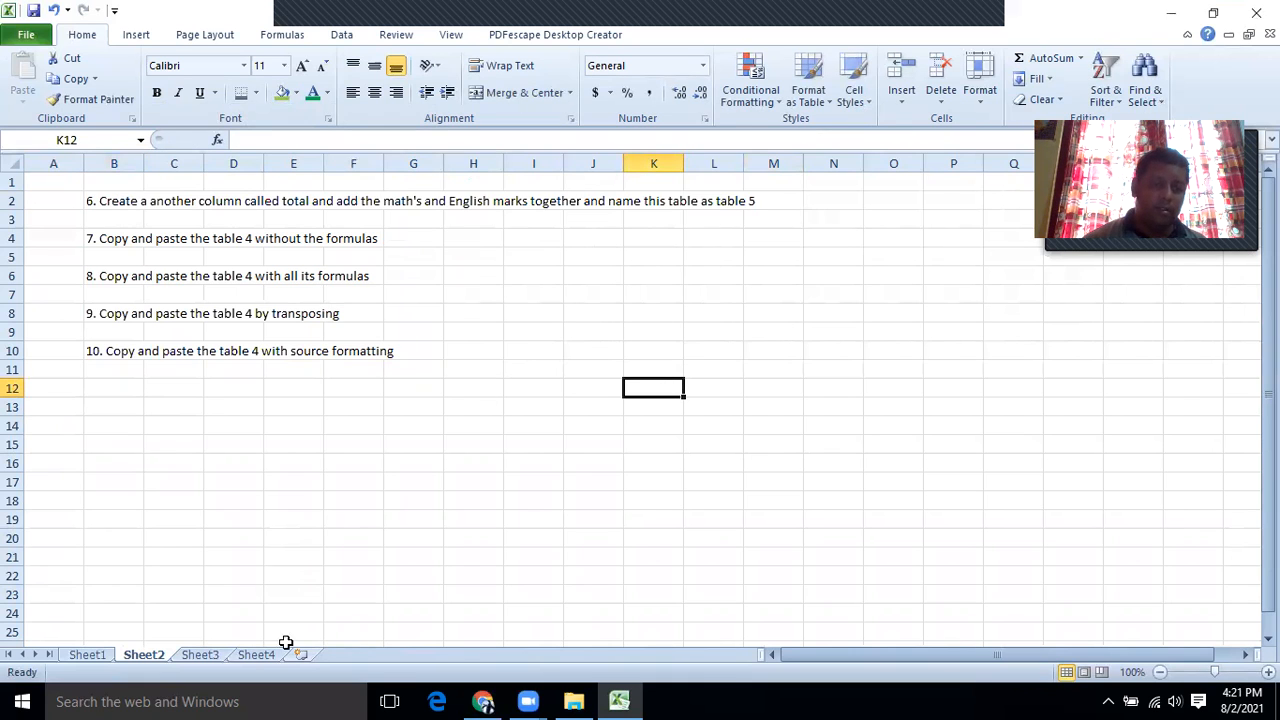
Review the finished Table 4 in Sheet4 and add a new worksheet to the workbook.
left_click(257, 654)
scroll(317, 411, "down", 3)
scroll(312, 410, "up", 3)
scroll(310, 400, "down", 1)
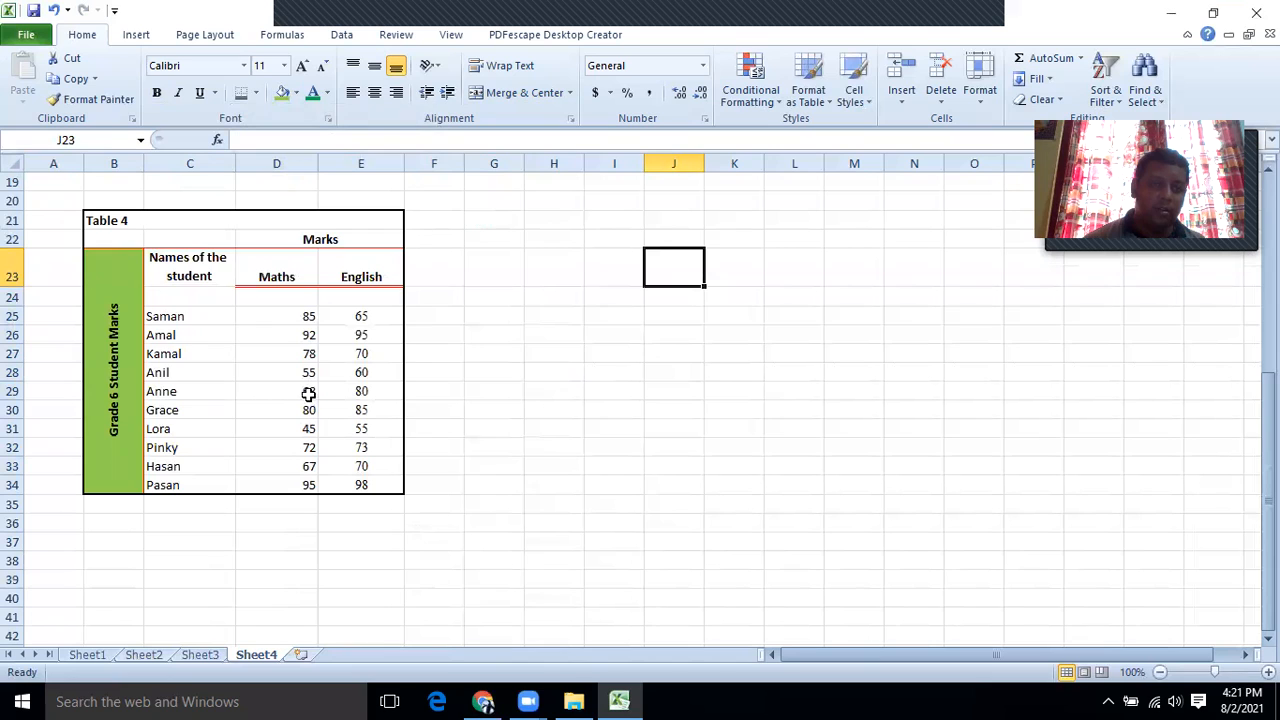
left_click(106, 221)
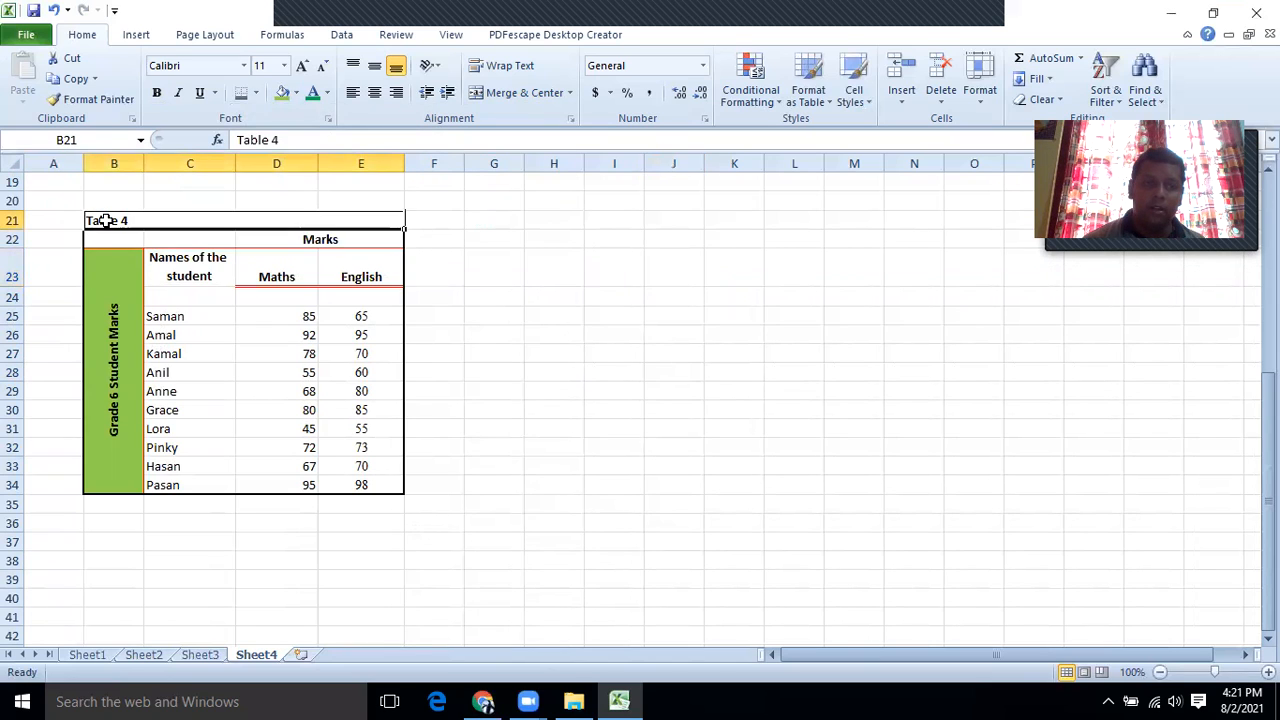
left_click_drag(106, 221, 260, 443)
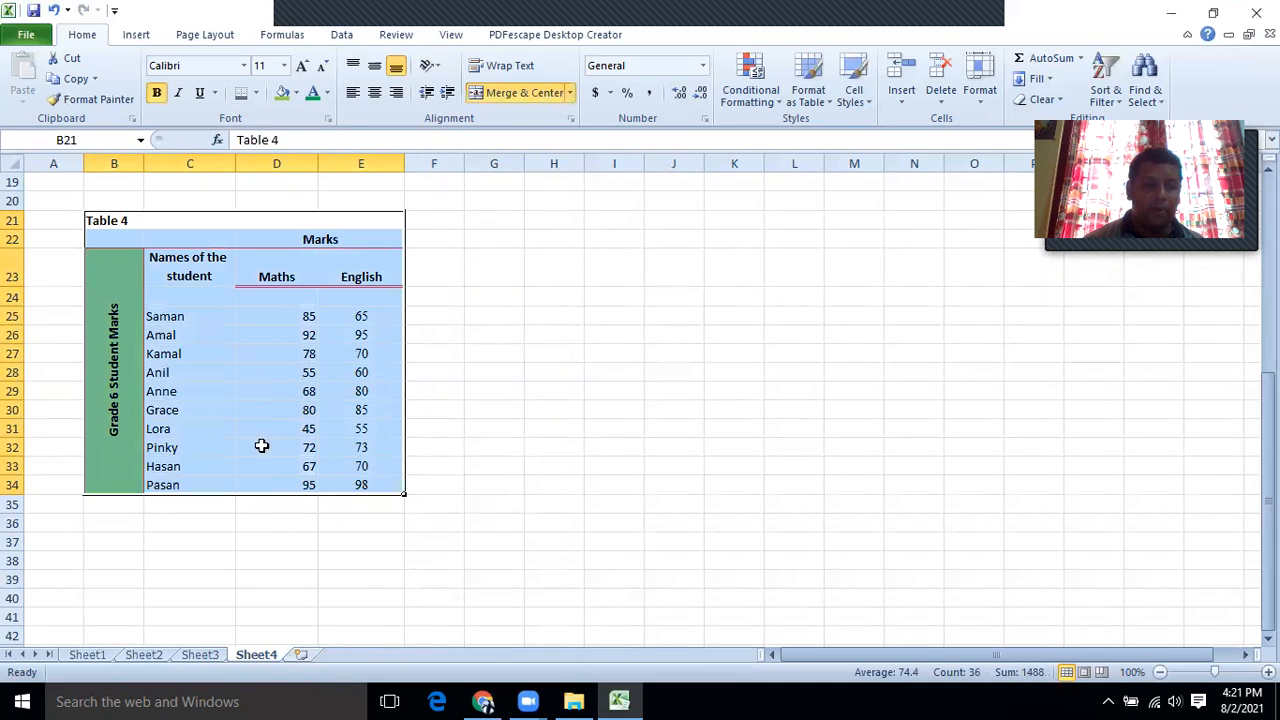
left_click(302, 655)
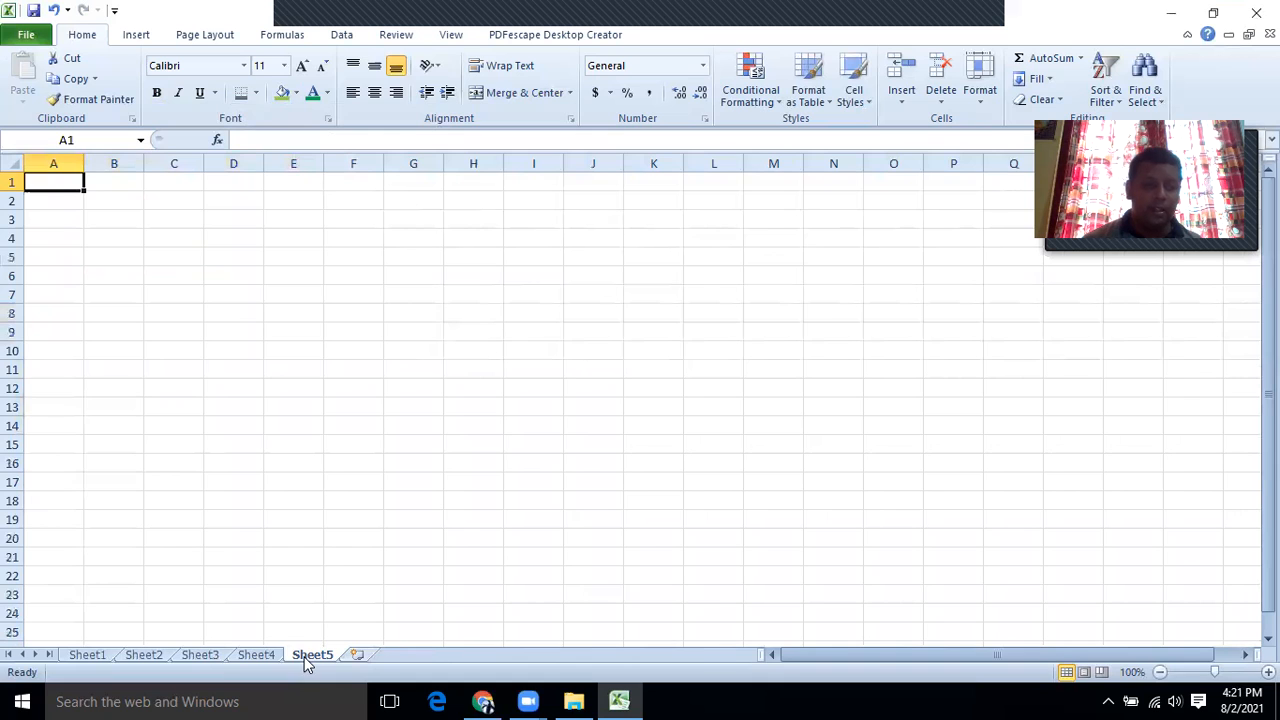
Copy Table 4, cells B21 to E34, from Sheet4 and paste it into Sheet5 starting at cell C4.
left_click(268, 658)
left_click_drag(183, 223, 293, 398)
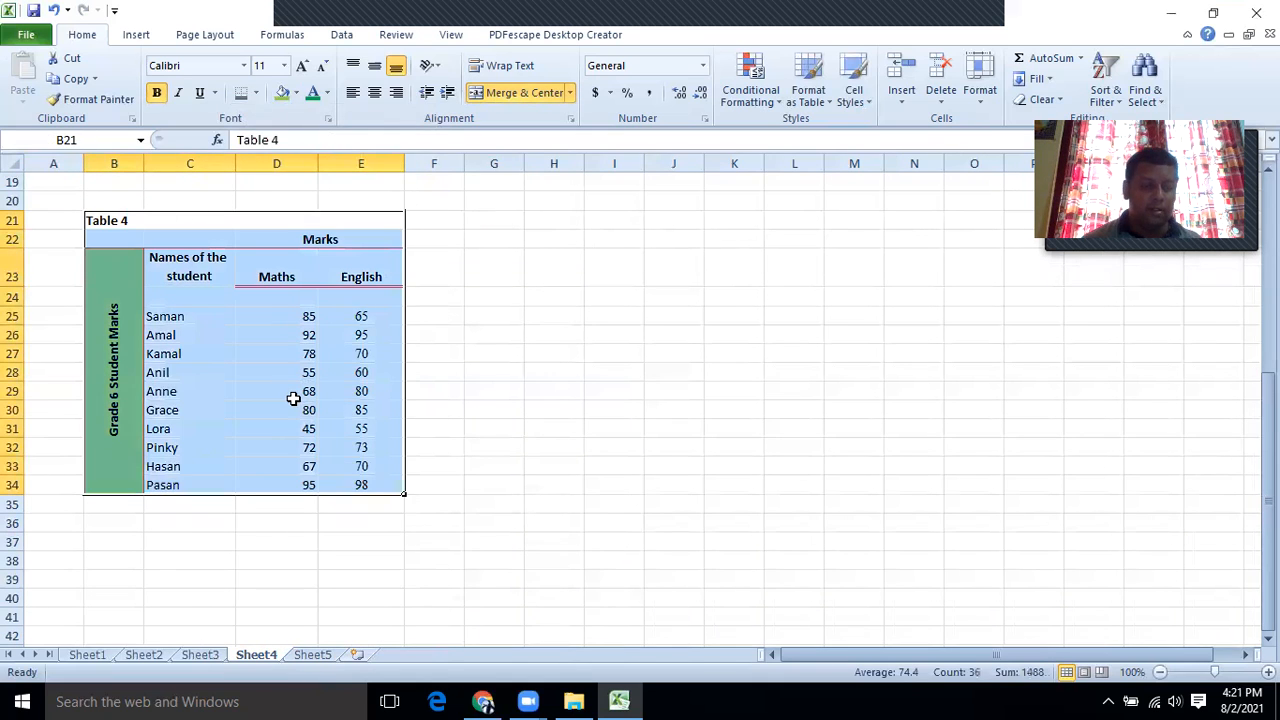
key("ctrl+c")
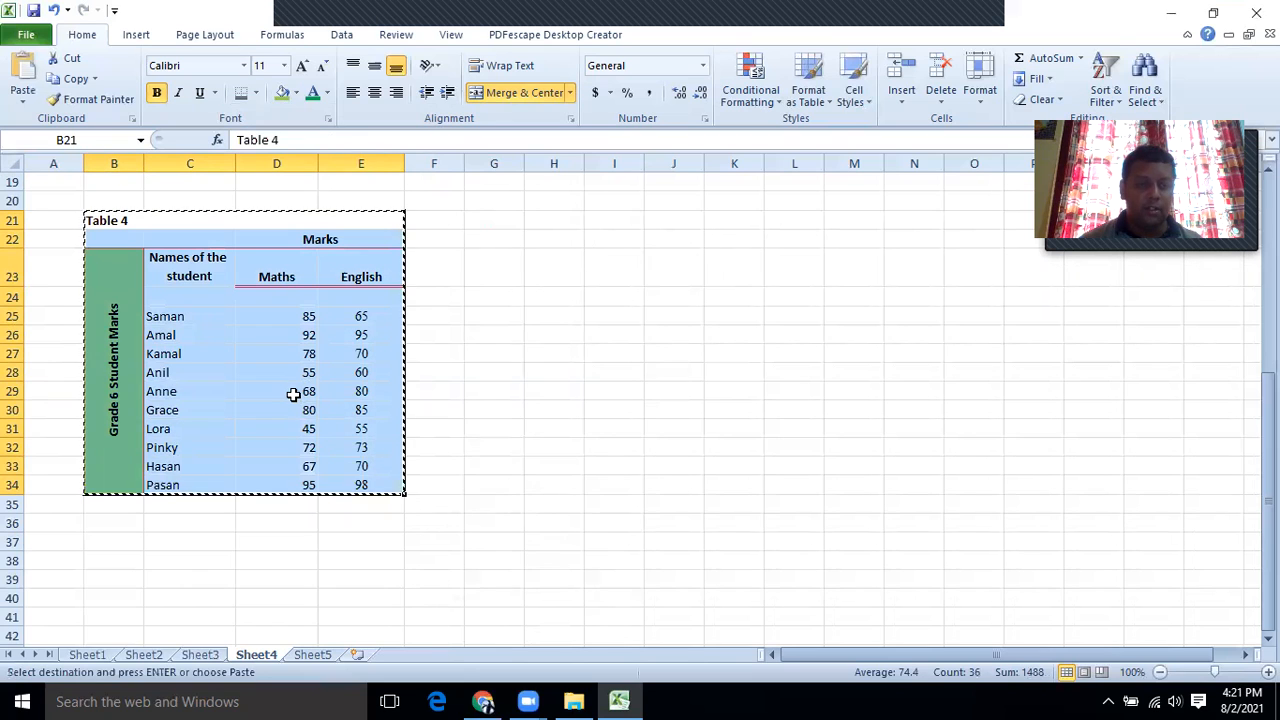
left_click(316, 655)
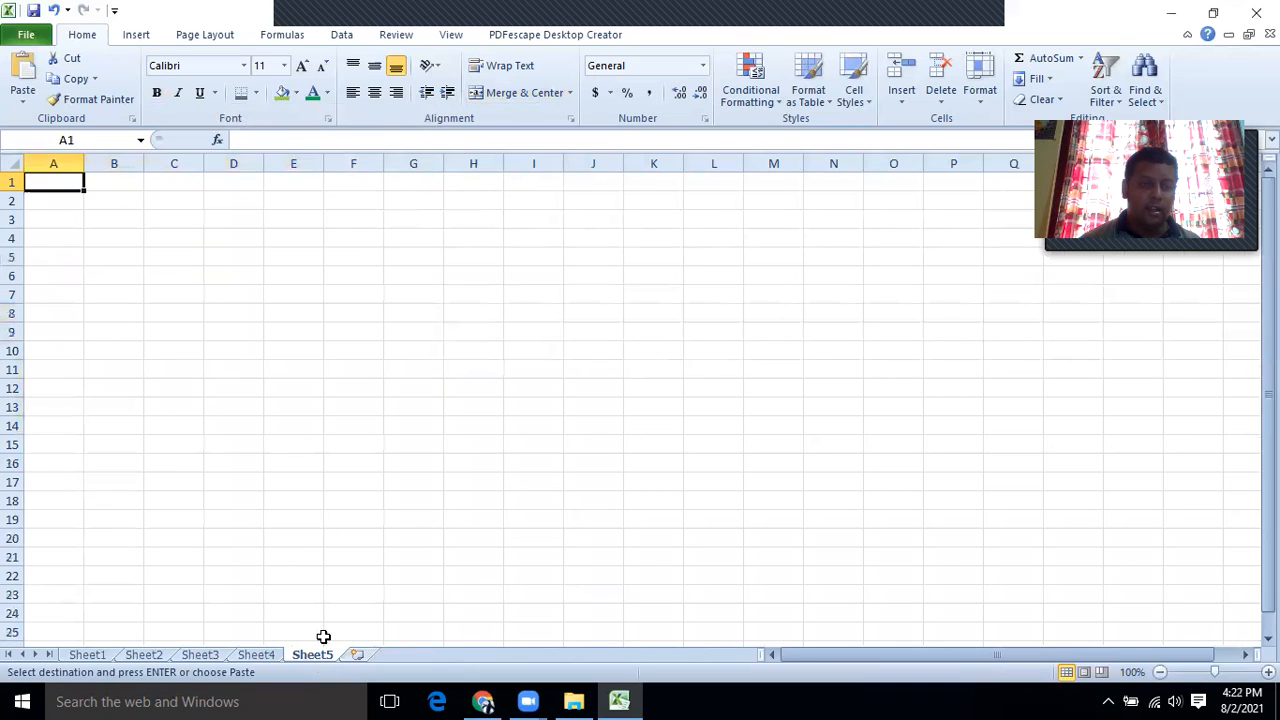
left_click(160, 240)
key("ctrl+v")
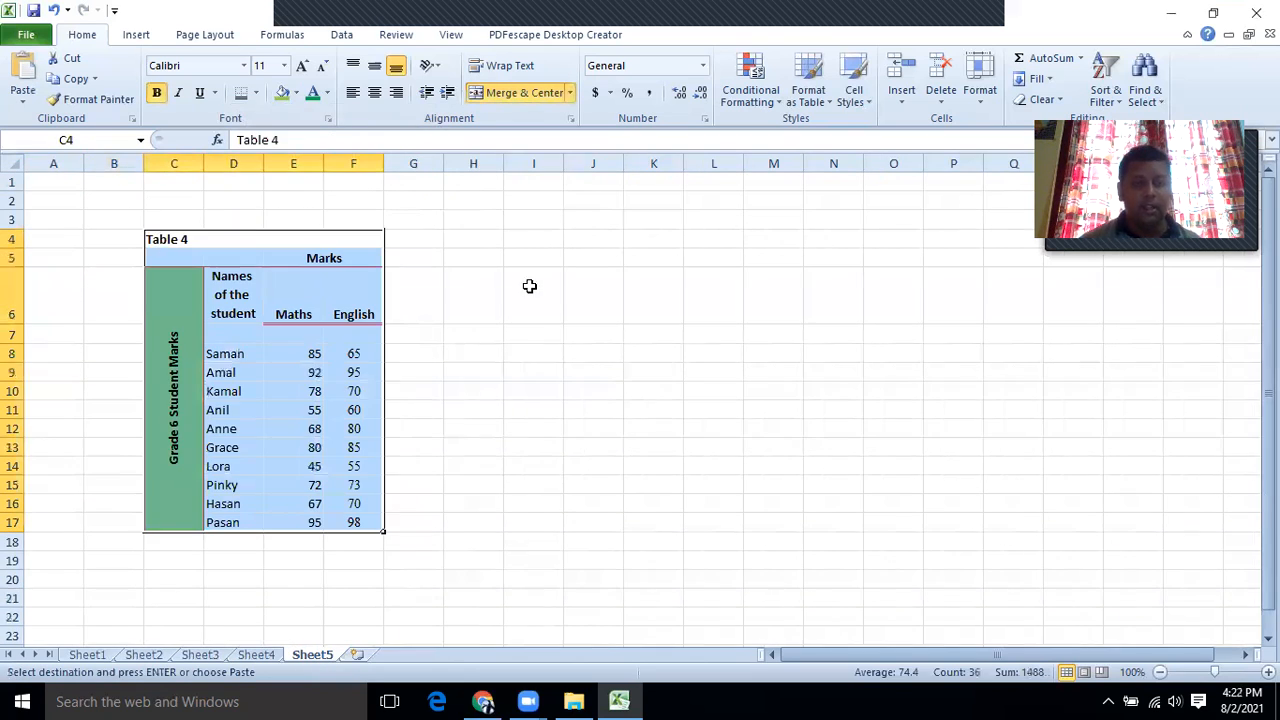
left_click(529, 288)
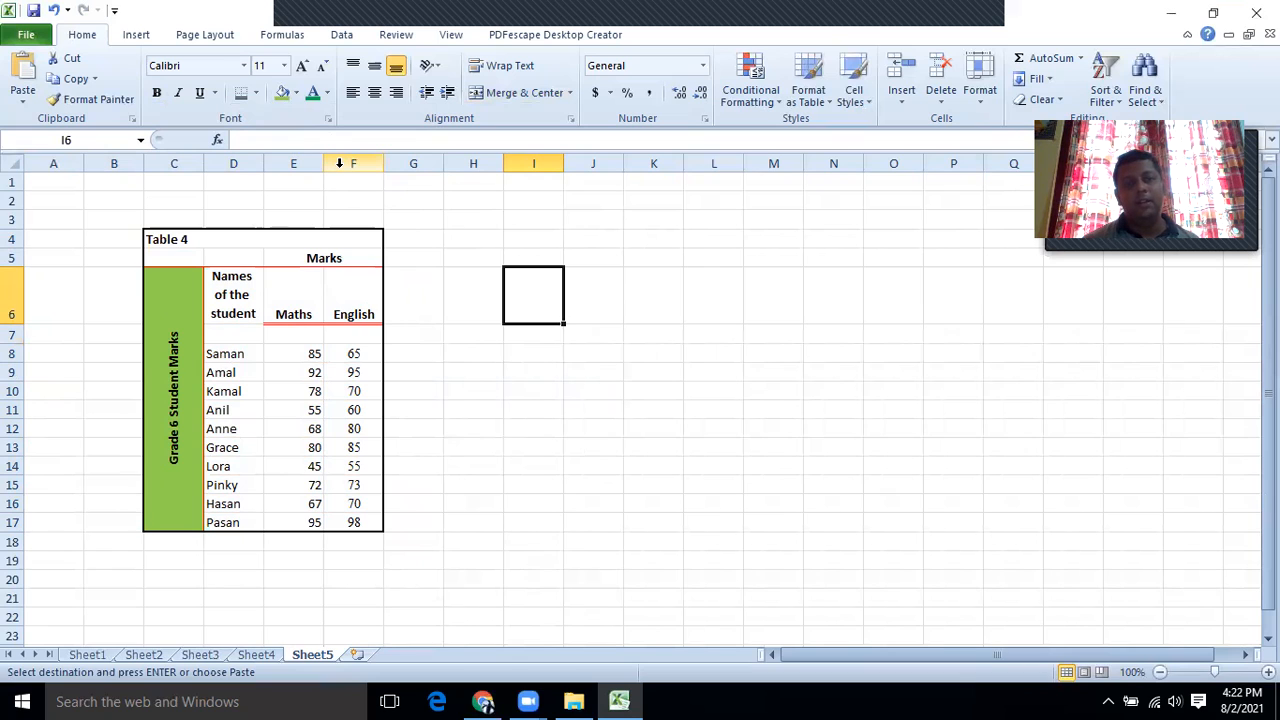
Insert a column before the English column in Sheet5 and move the English heading and marks into it, leaving column G empty.
left_click(339, 163)
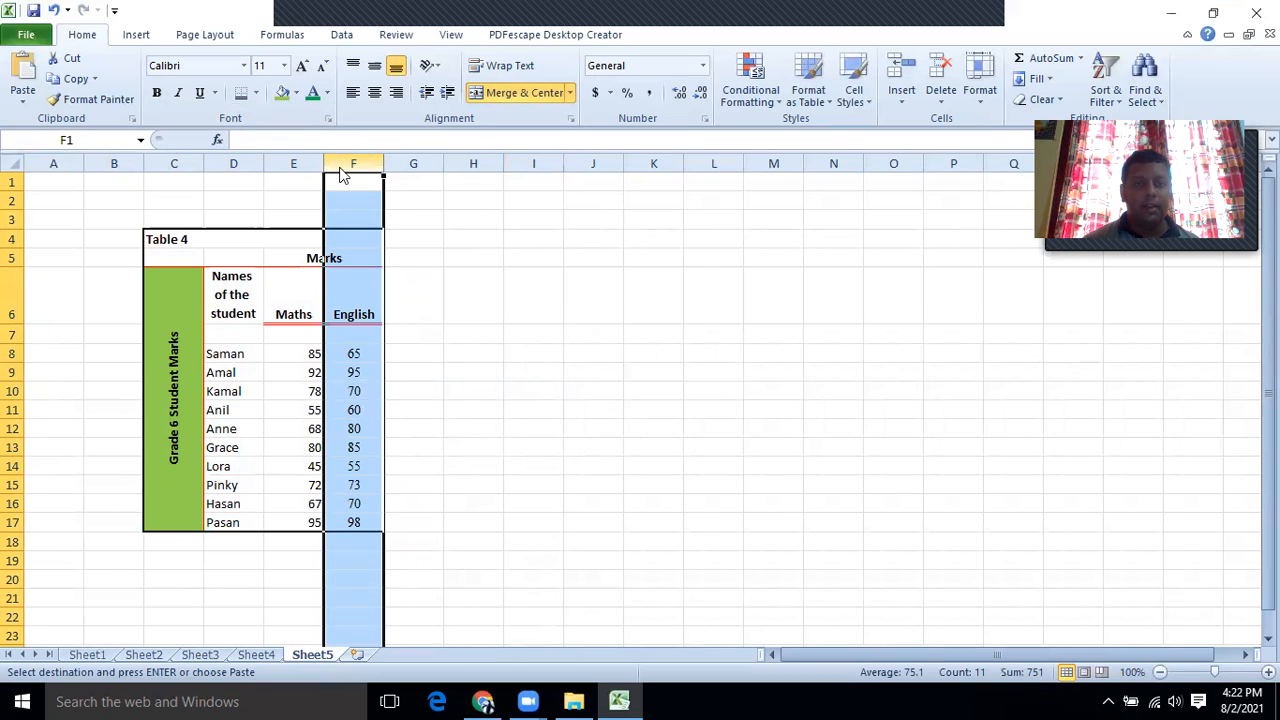
right_click(341, 175)
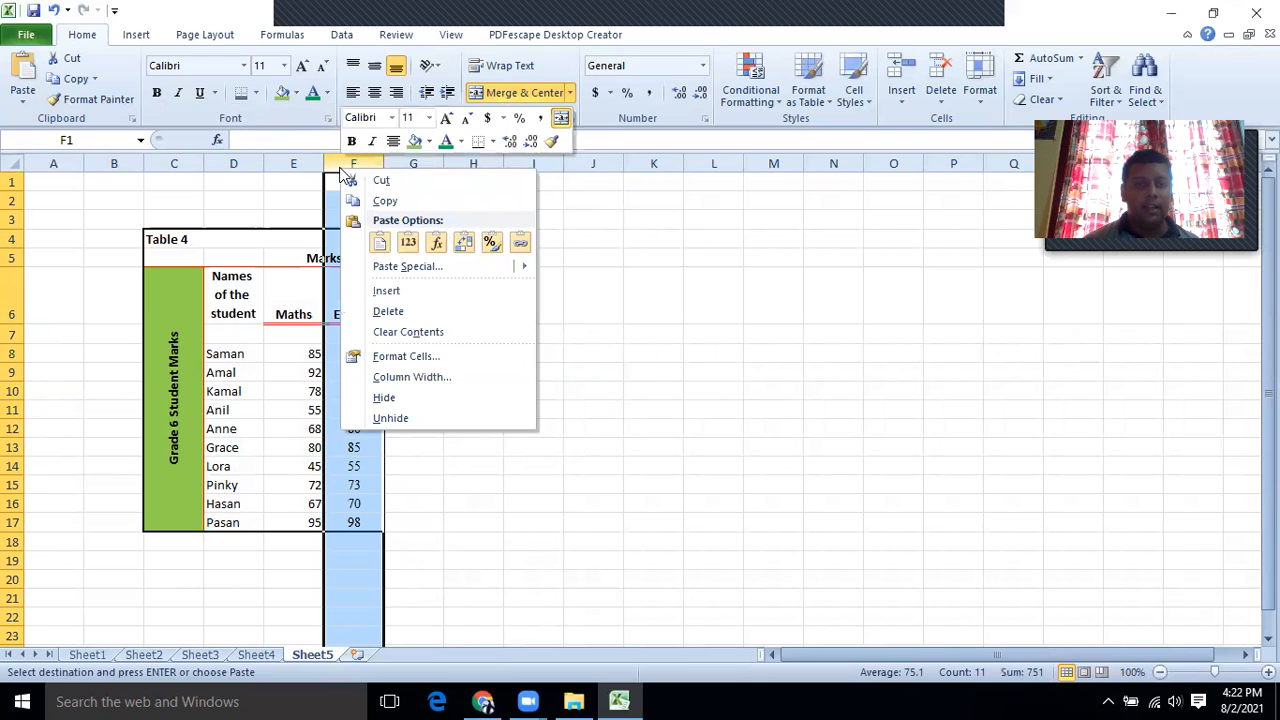
left_click(389, 292)
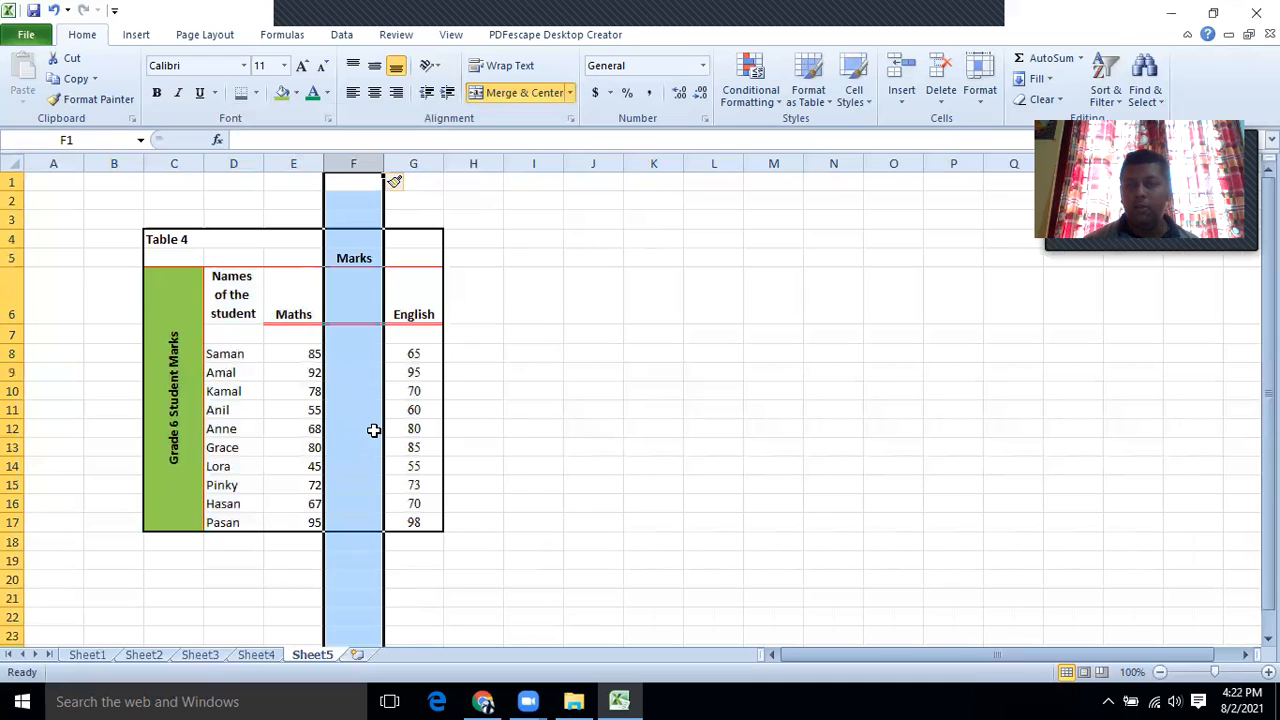
left_click(506, 428)
left_click(421, 302)
left_click_drag(421, 302, 415, 522)
left_click_drag(397, 272, 343, 275)
Enter the heading "Total" in cell G6, beside the English heading.
left_click(409, 286)
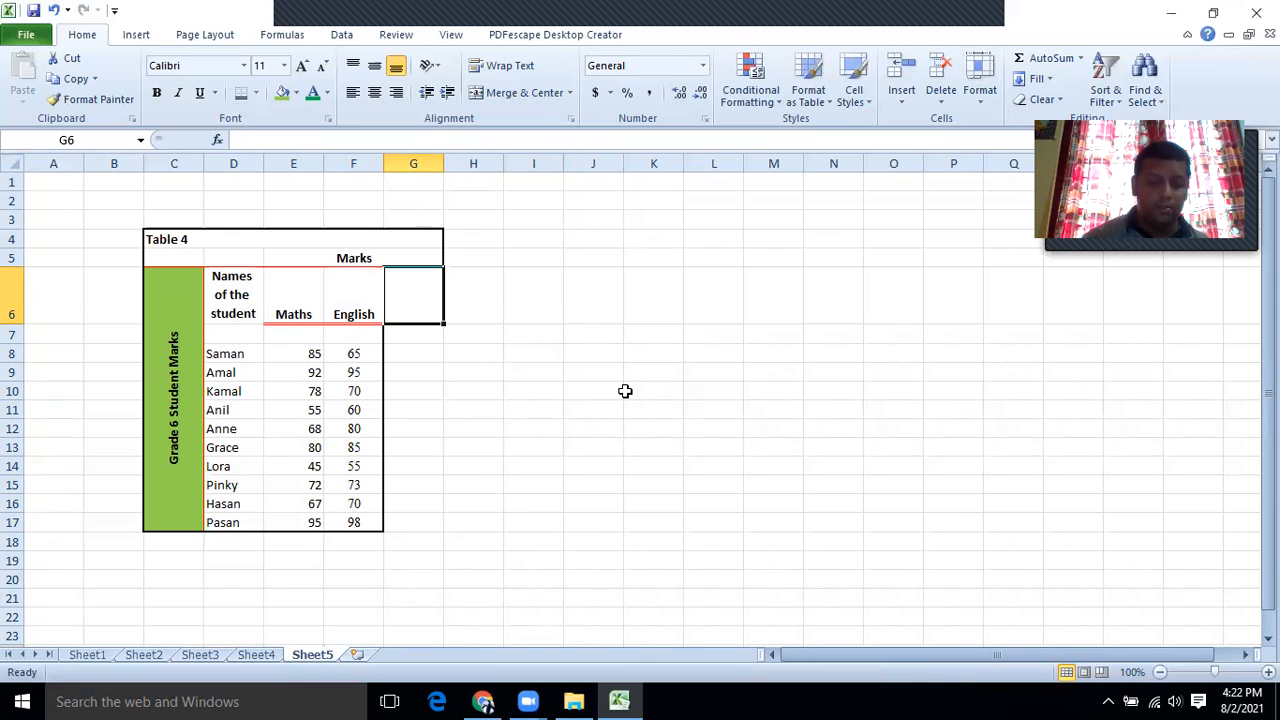
type("Total")
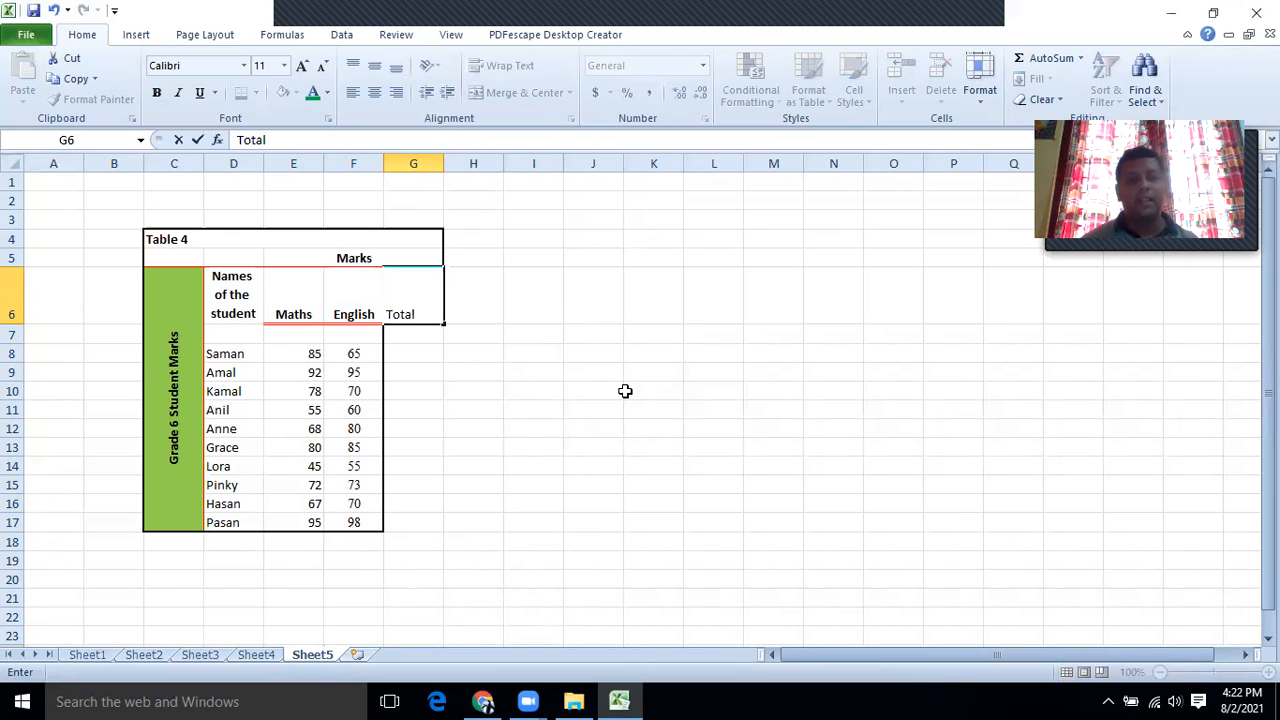
left_click(624, 391)
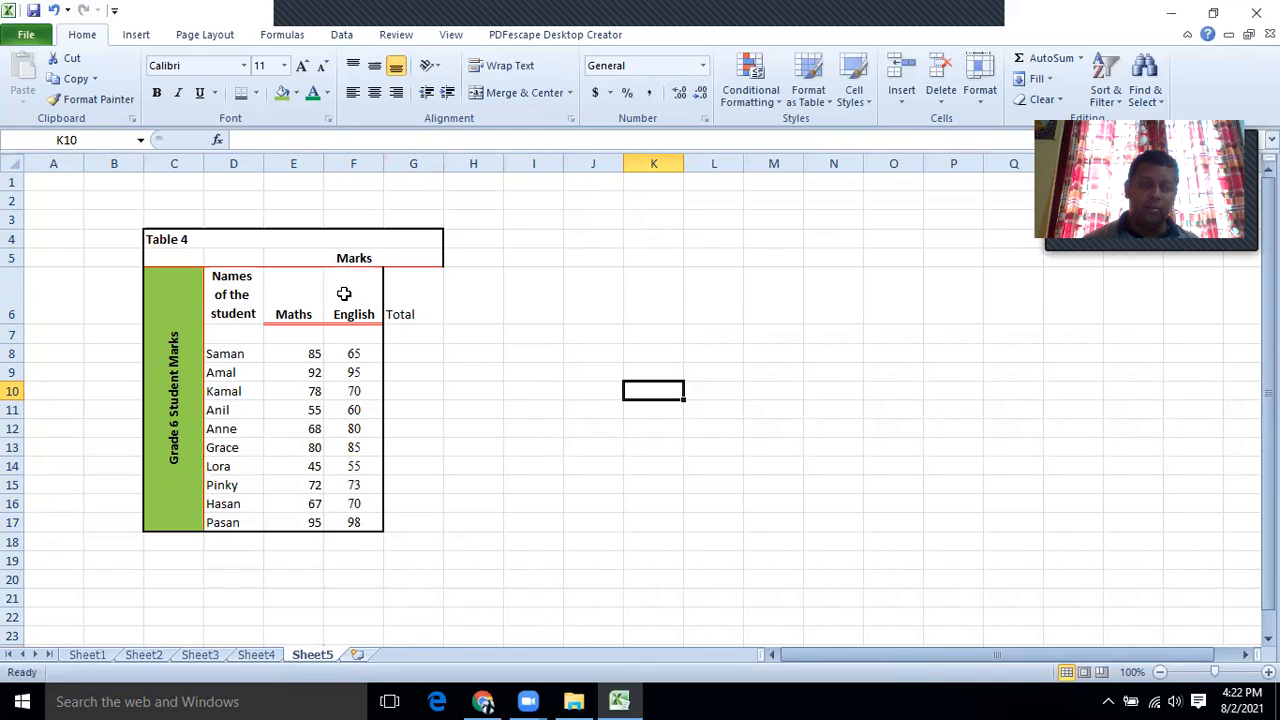
Remove all borders from the English column, cells F6 to F17, and make the Total heading in G6 bold.
left_click_drag(329, 284, 333, 521)
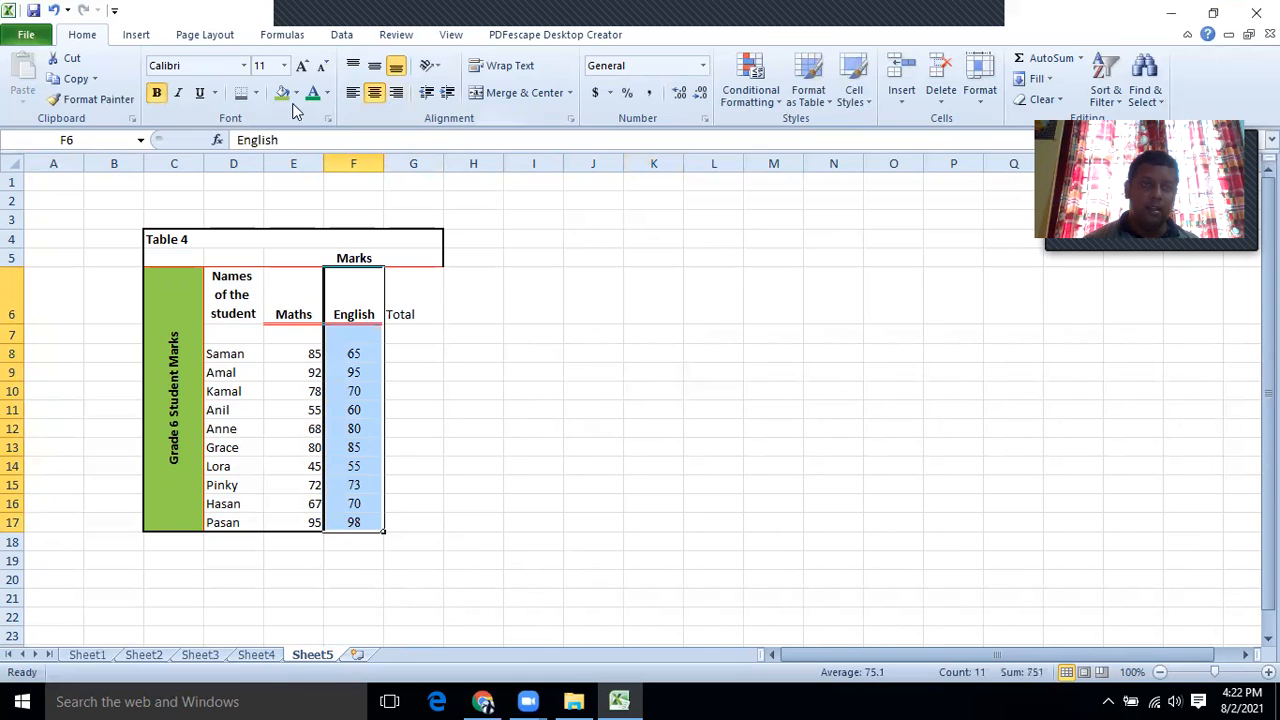
left_click(254, 95)
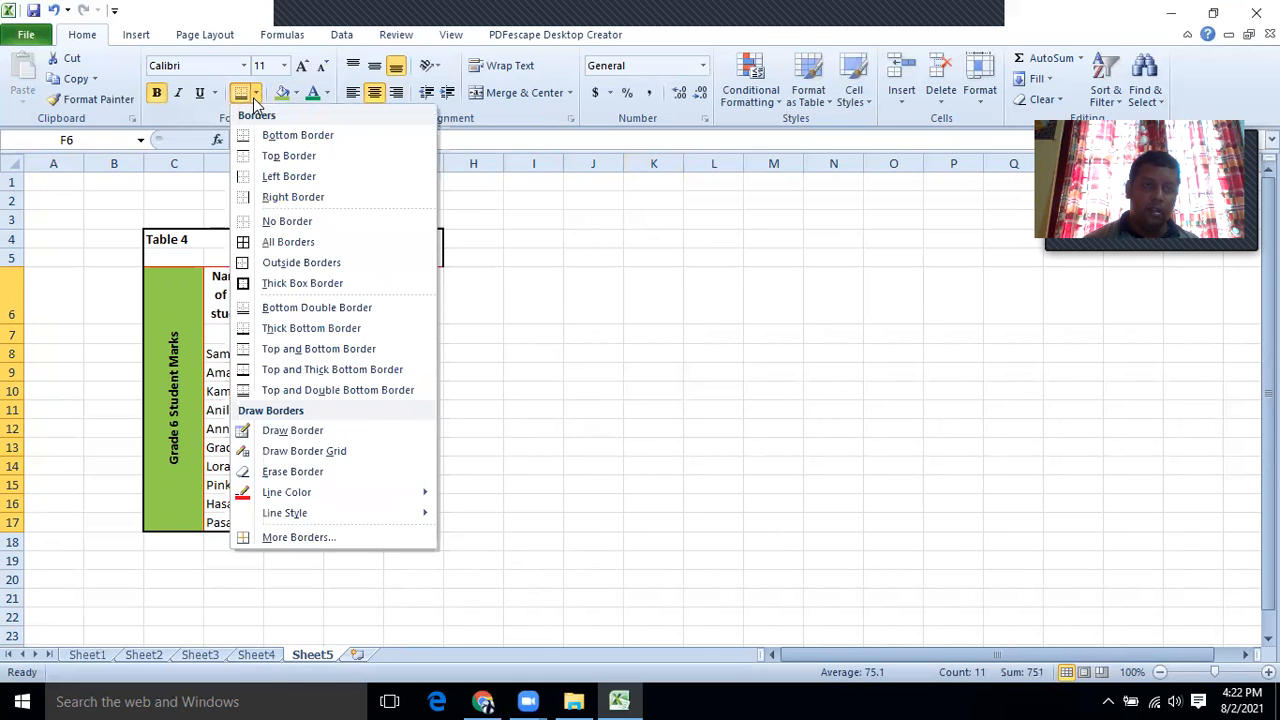
left_click(275, 221)
left_click(477, 408)
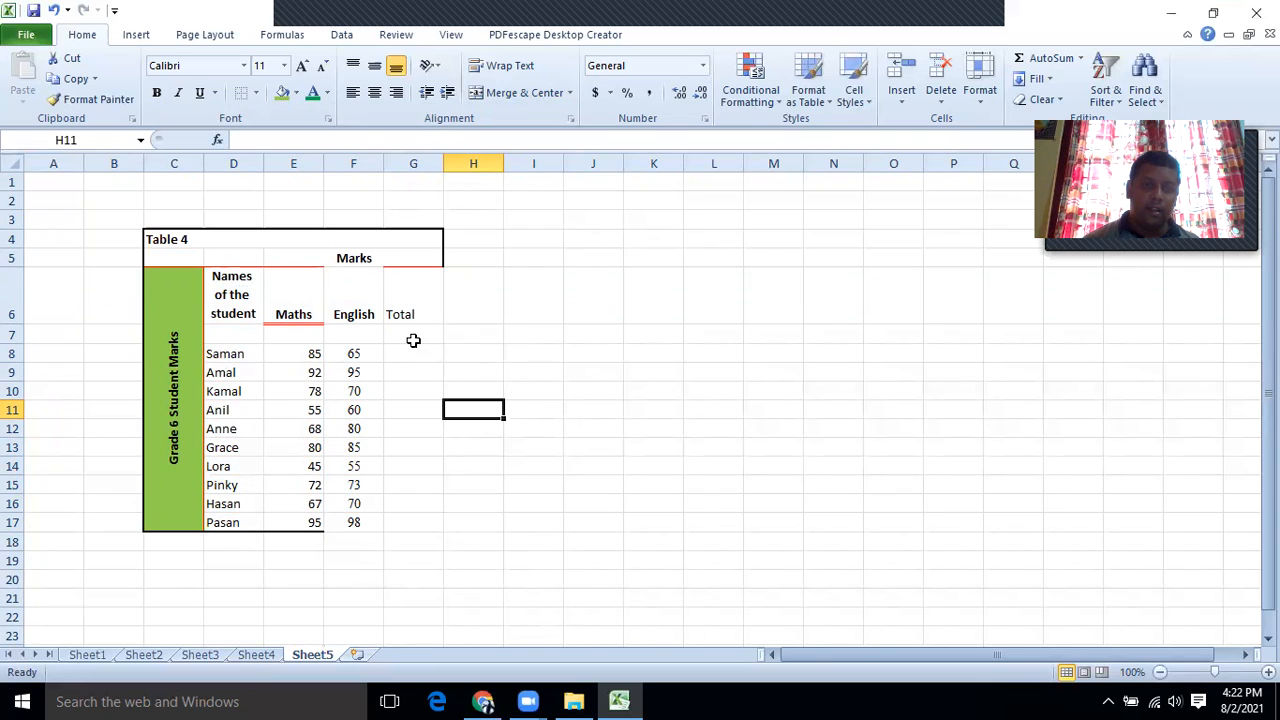
left_click(405, 310)
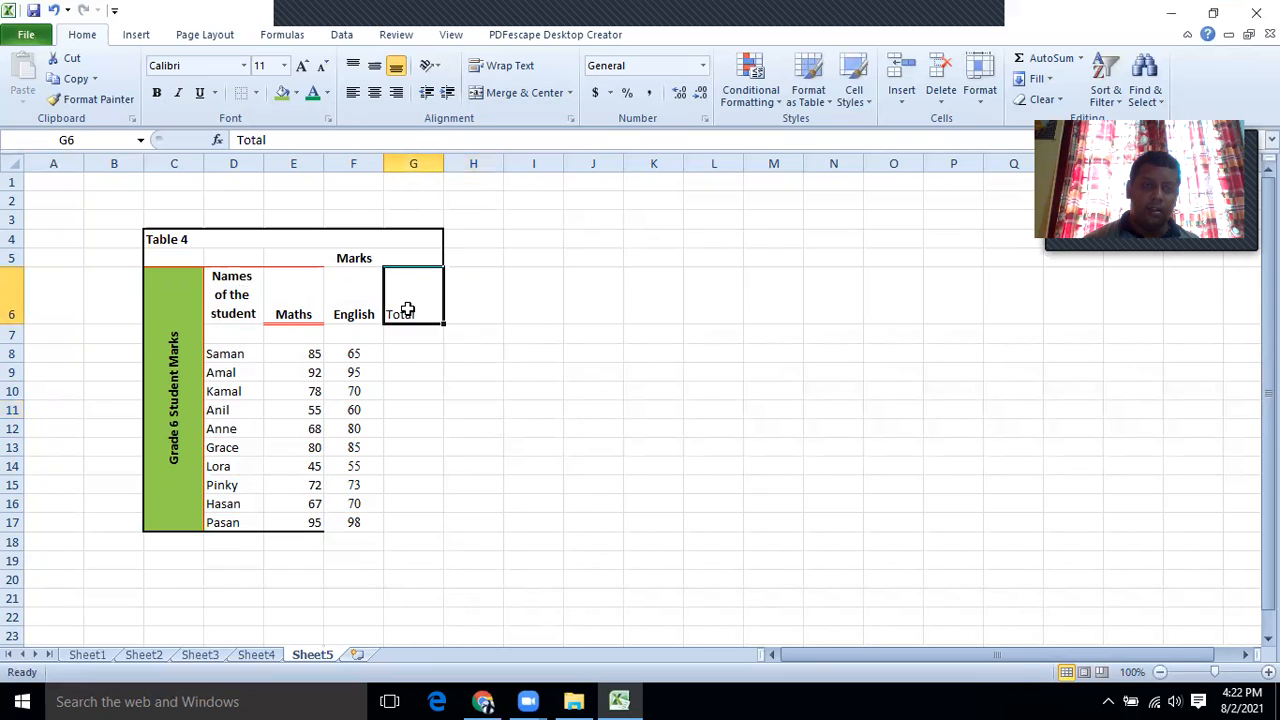
left_click(156, 92)
Enter the formula =E8+F8 in G8 to add the Maths and English marks, and fill it down to G17.
left_click(398, 352)
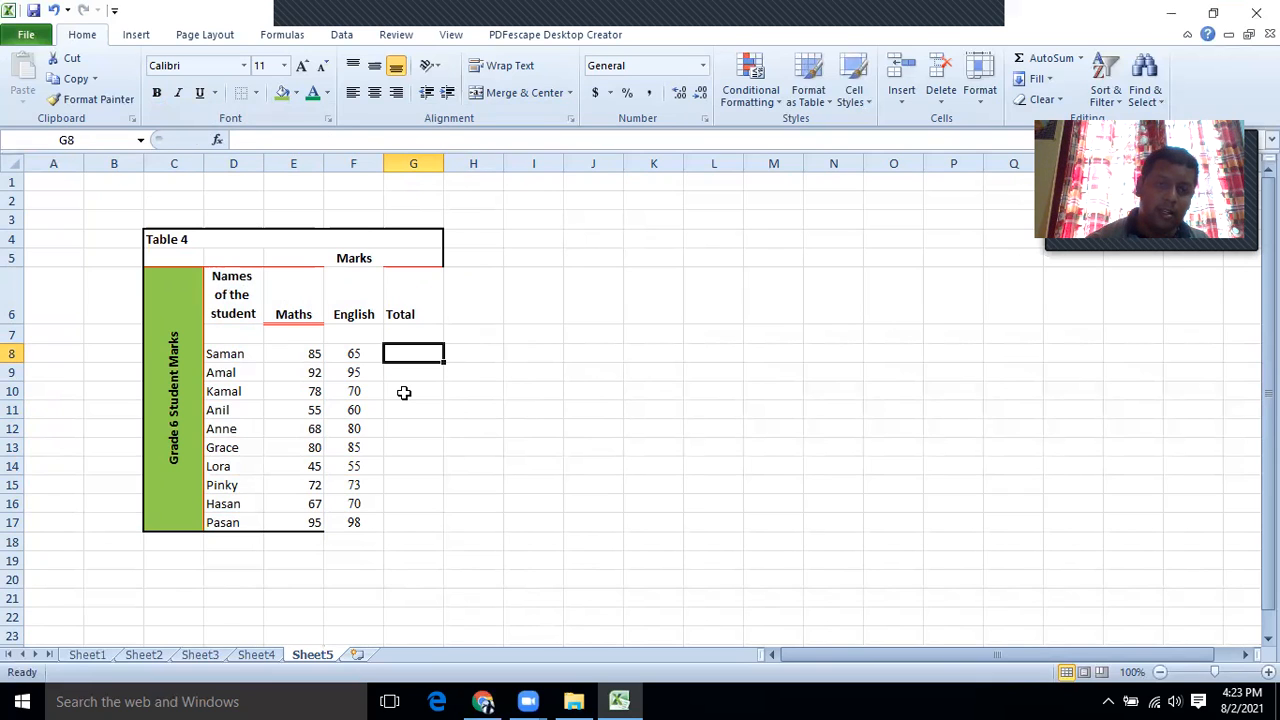
type("=")
left_click(276, 357)
type("+")
left_click(364, 354)
key("Return")
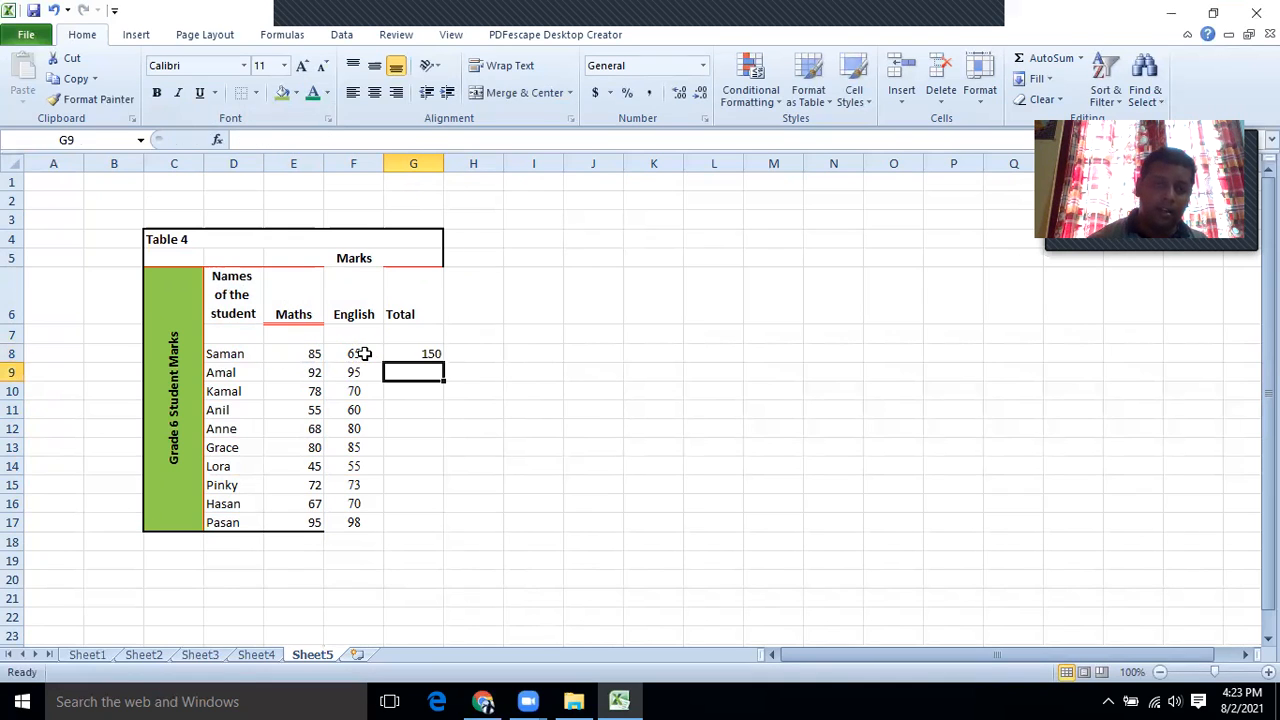
left_click(424, 355)
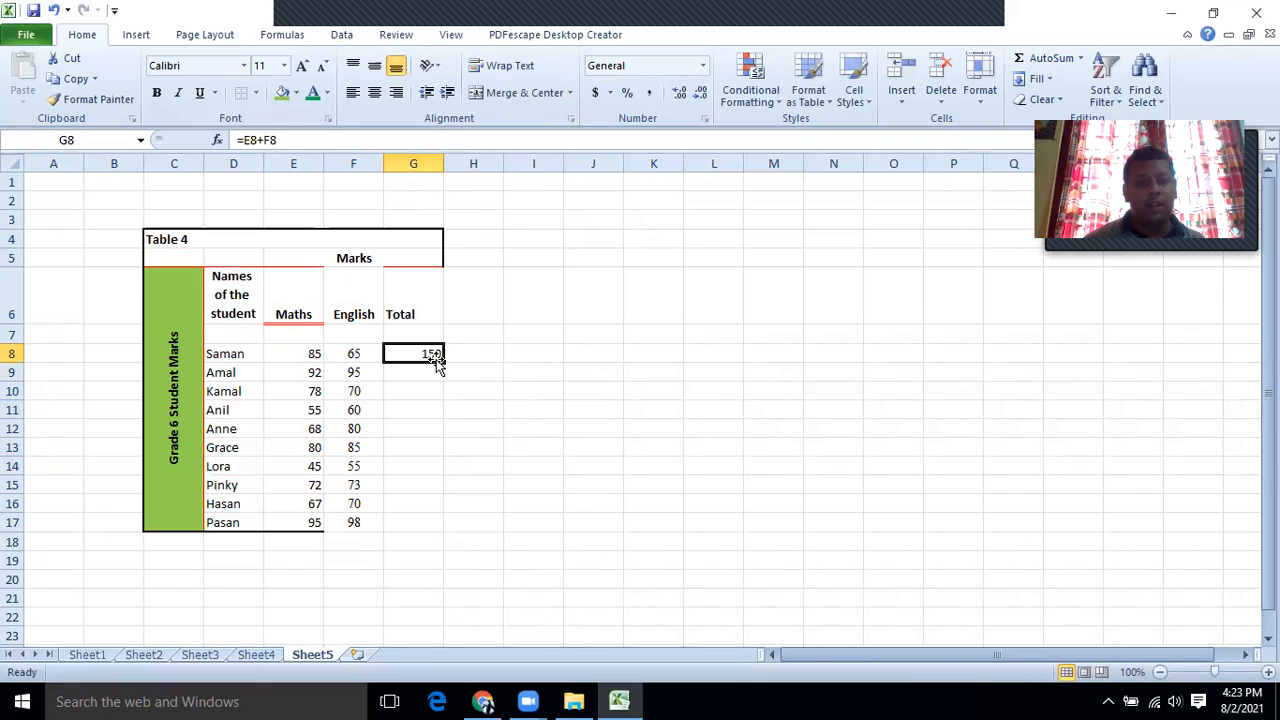
left_click_drag(442, 362, 446, 529)
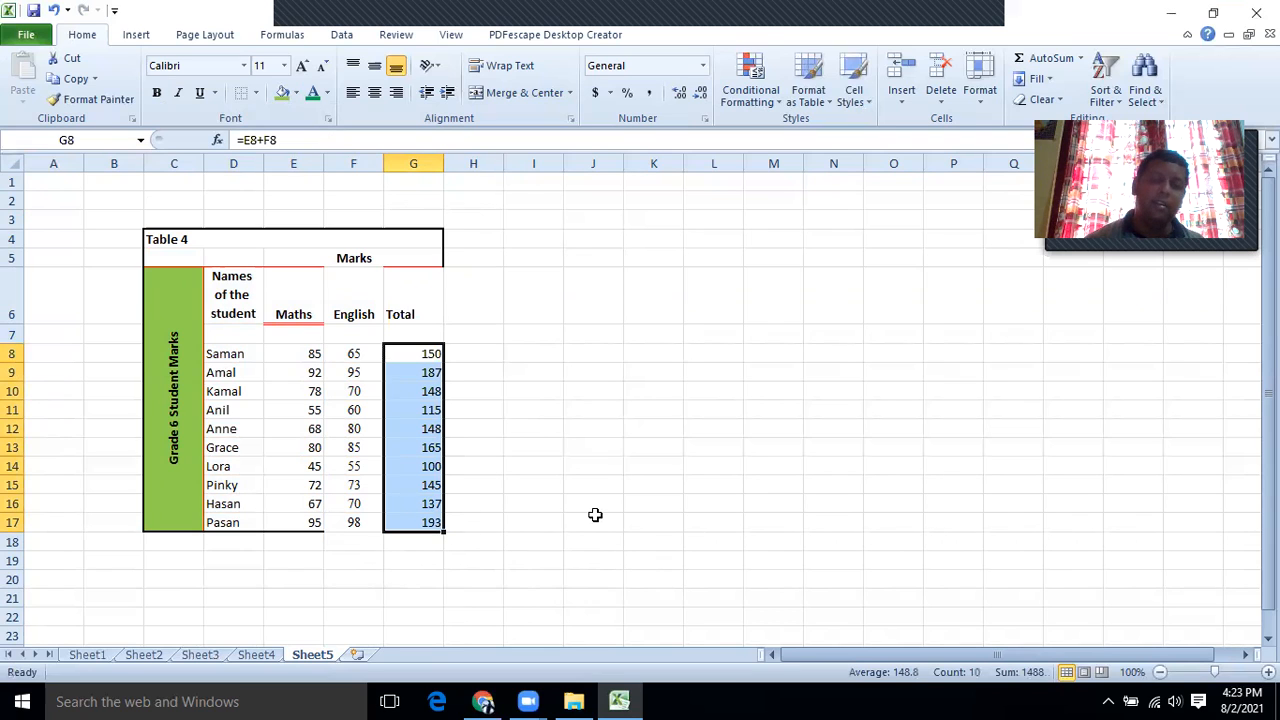
left_click(509, 371)
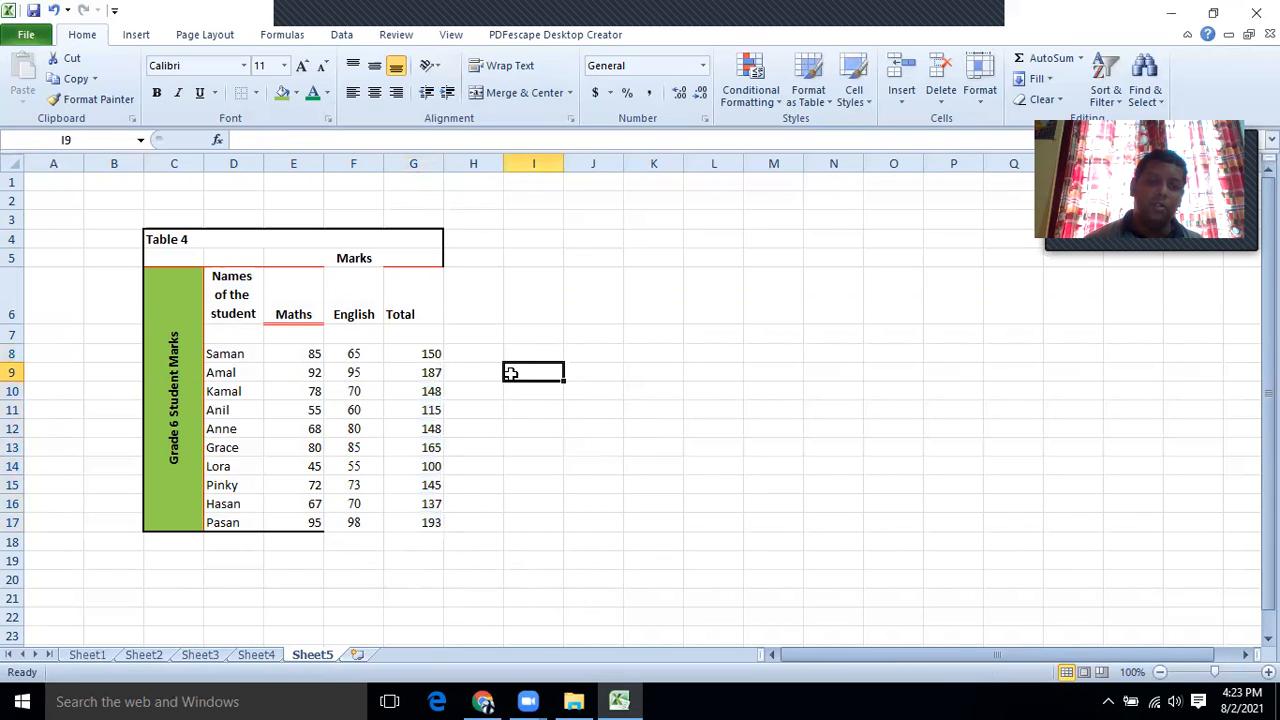
Centre the Total heading in cell G6.
left_click(424, 322)
left_click(374, 92)
left_click(626, 411)
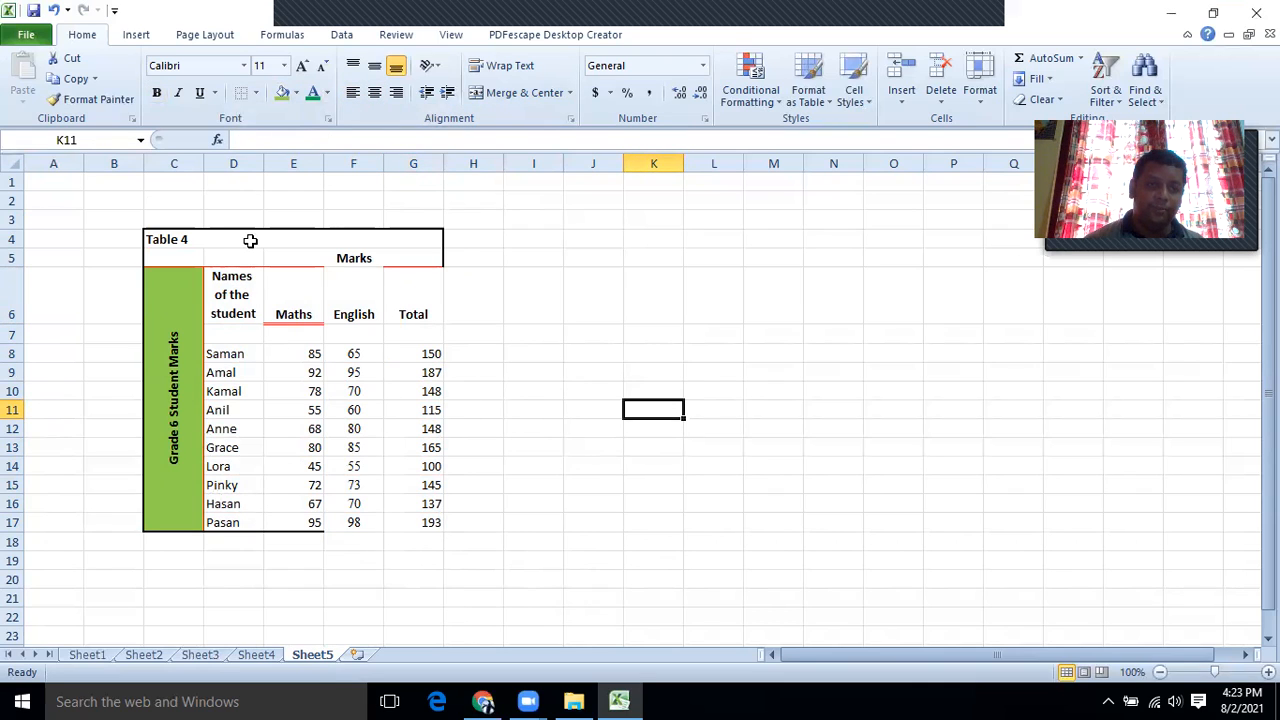
Add a right border along the Total column, cells G6 to G17.
left_click_drag(426, 240, 425, 457)
left_click(508, 428)
left_click(414, 256)
left_click_drag(413, 281, 411, 523)
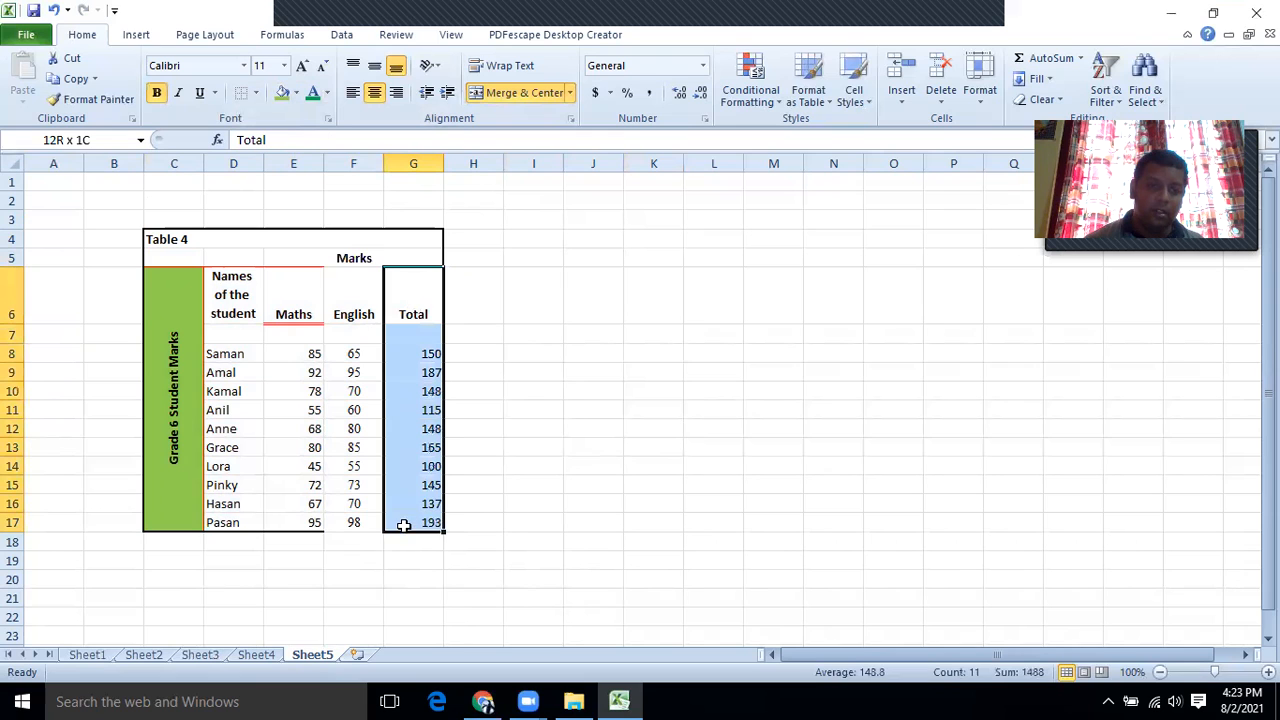
left_click(257, 96)
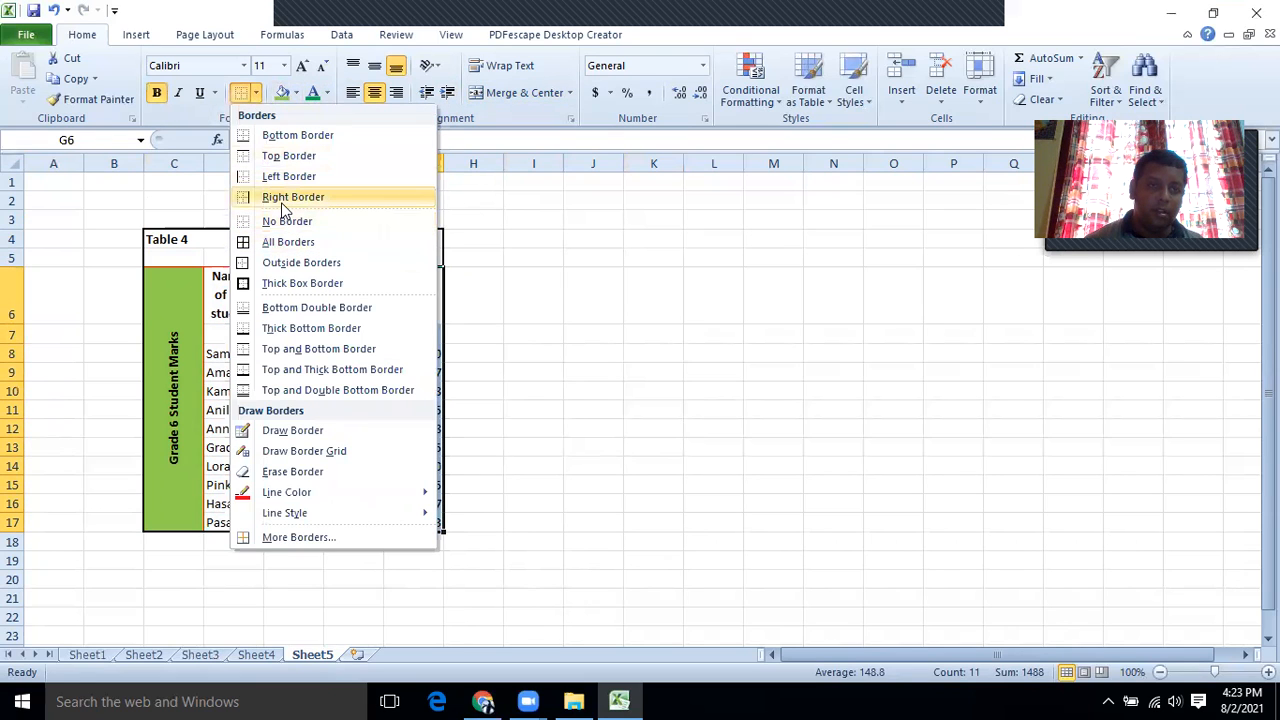
left_click(281, 201)
left_click(645, 404)
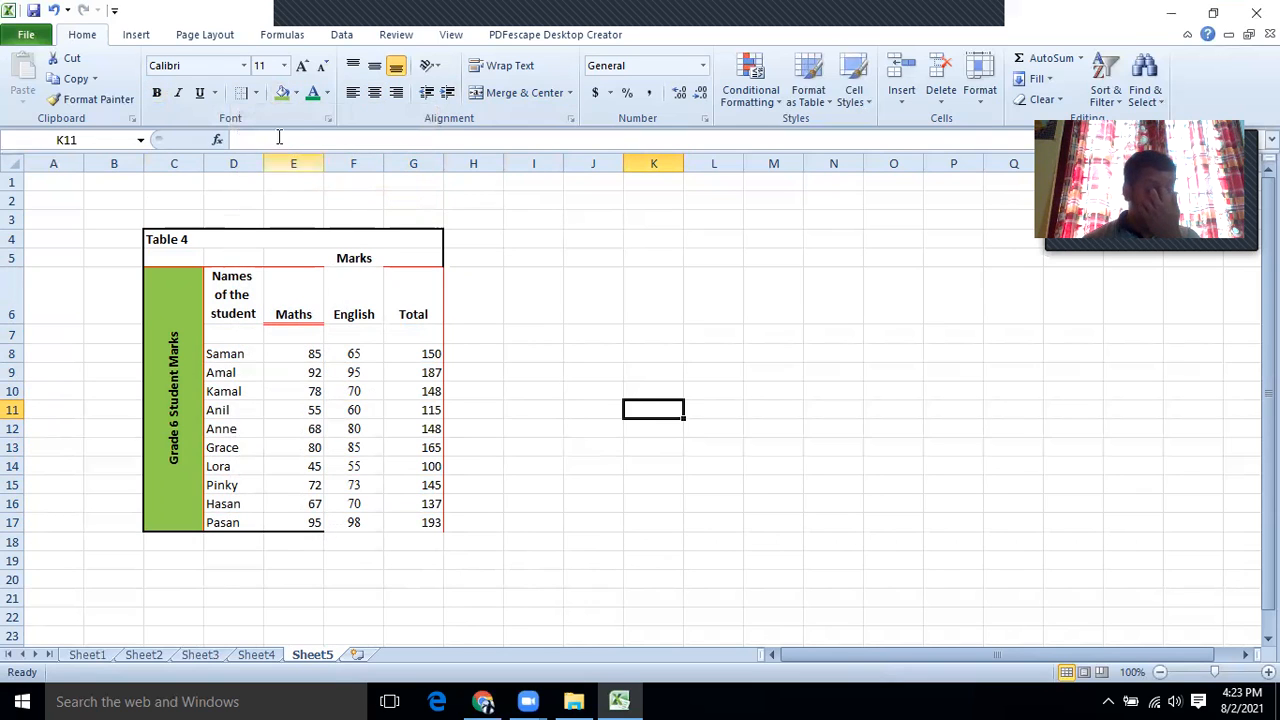
Set the border line color to Automatic and draw over the right edge of the Total column from row 6 to row 17.
left_click(256, 94)
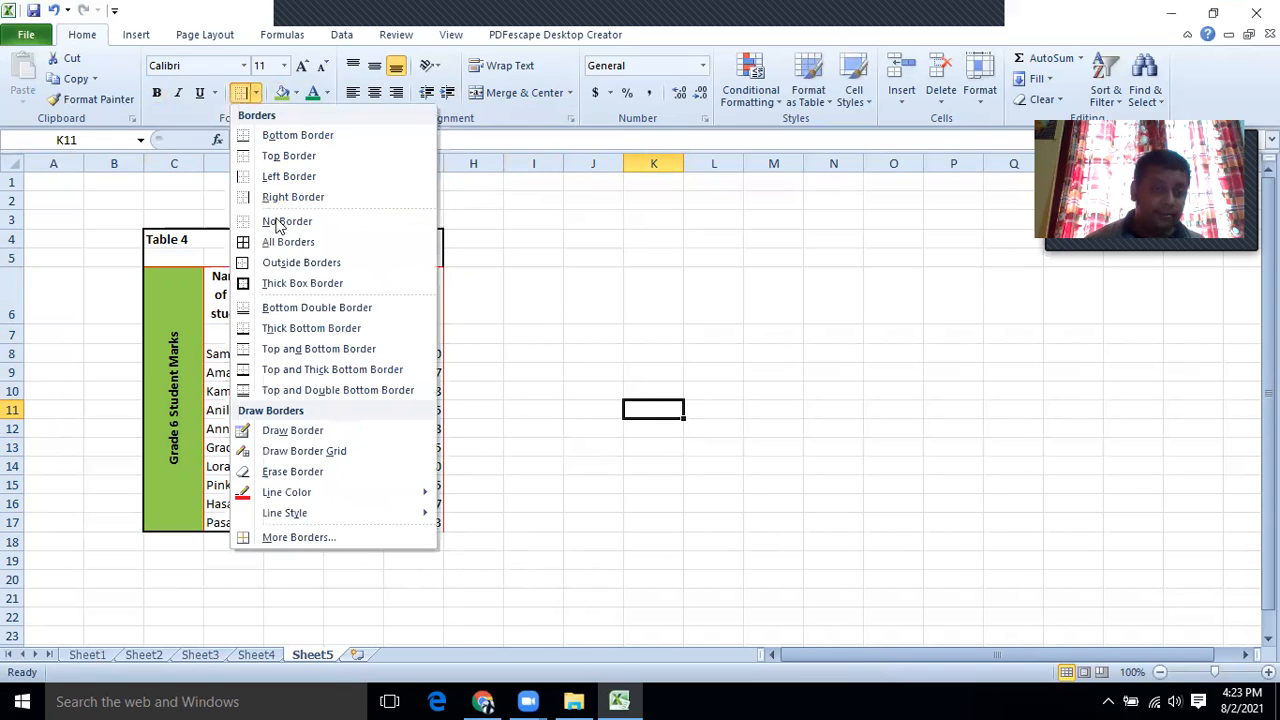
mouse_move(298, 489)
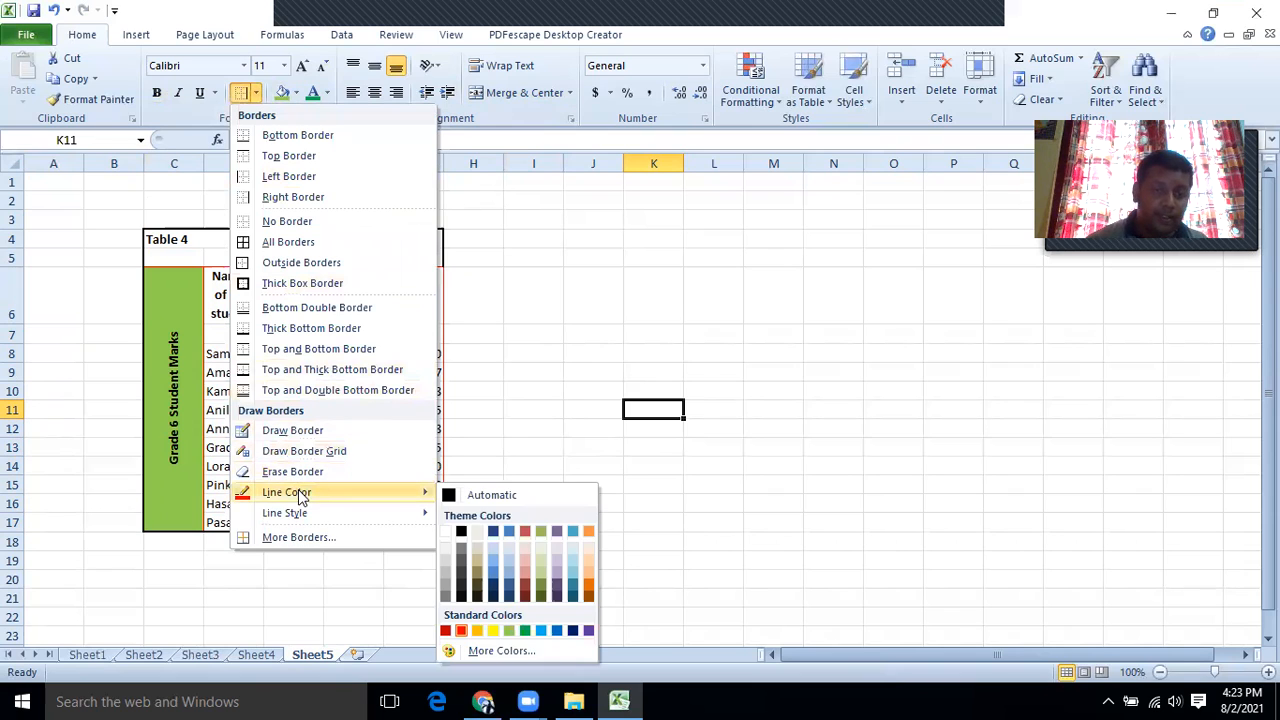
left_click(491, 495)
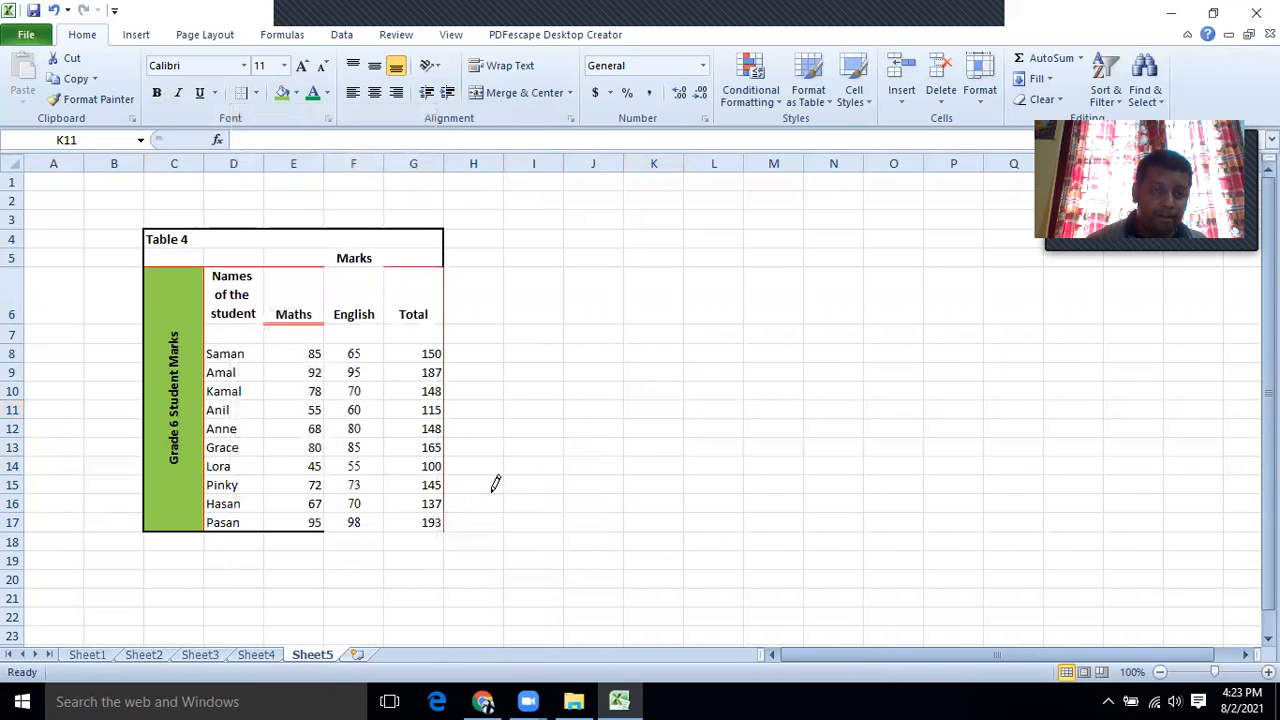
left_click(445, 296)
left_click(445, 367)
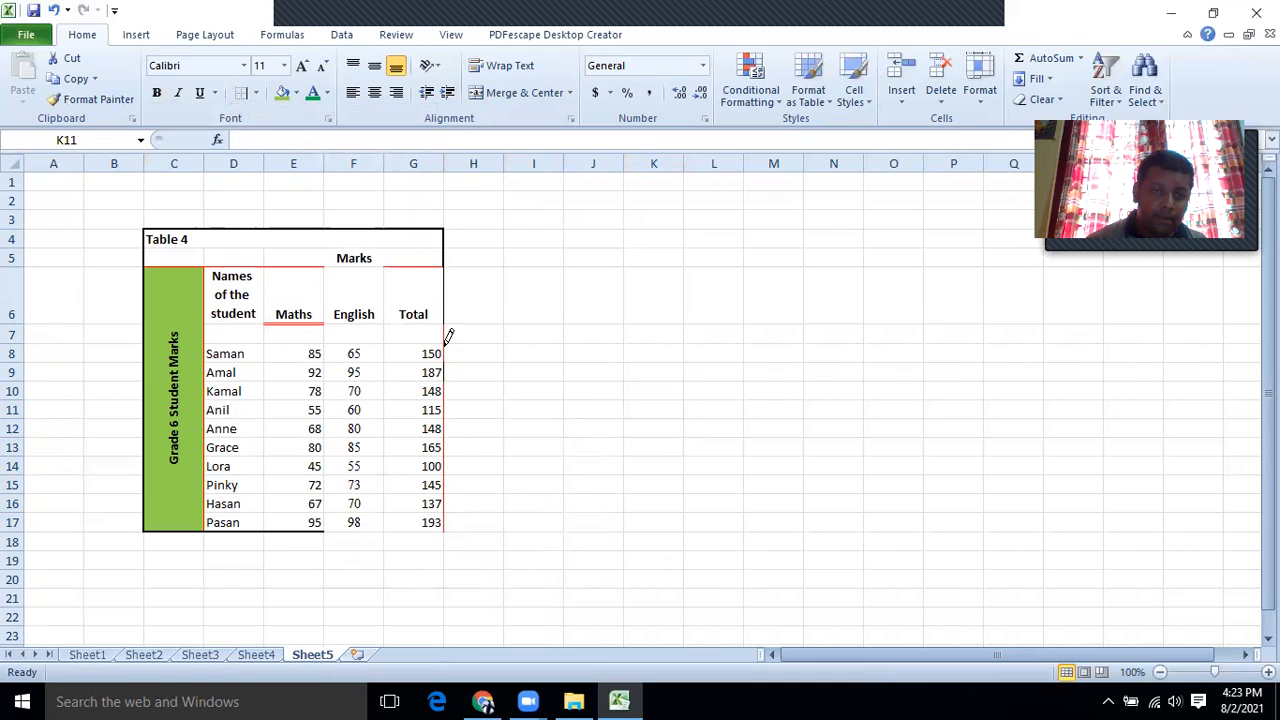
left_click_drag(446, 385, 445, 514)
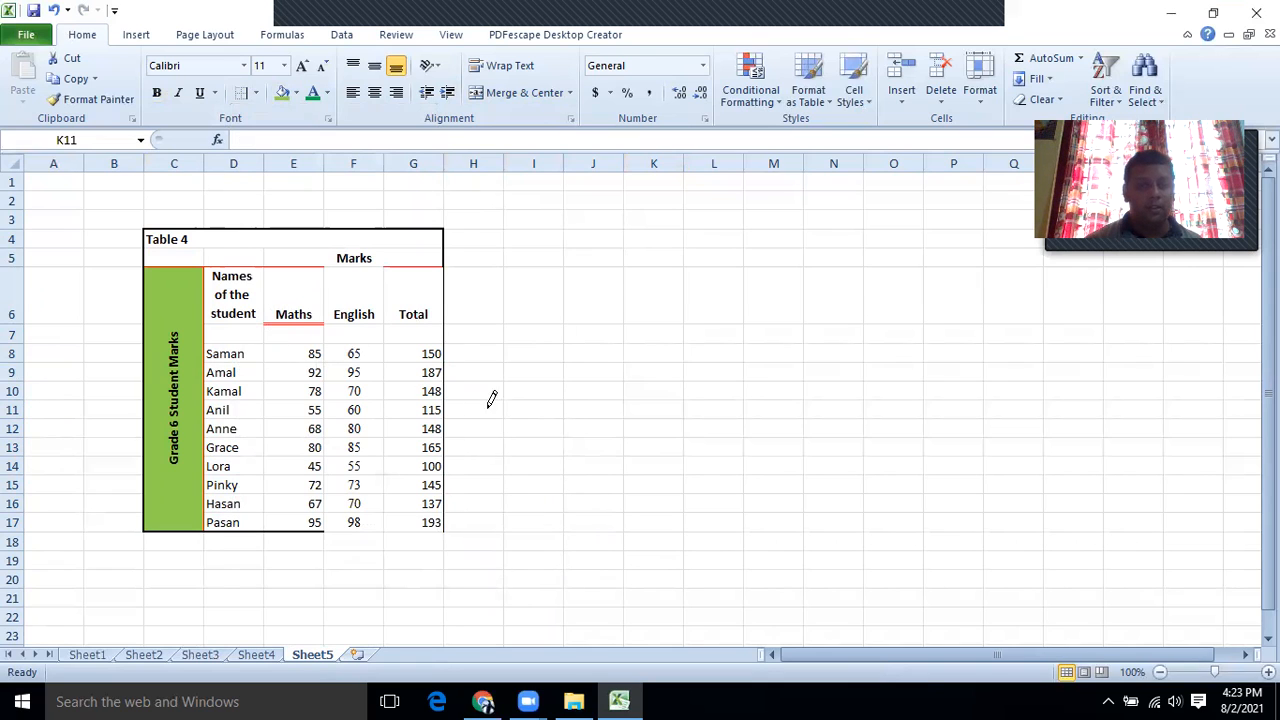
Stop drawing borders and apply a Thick Box Border around the whole table, cells C4 to G17.
left_click(257, 92)
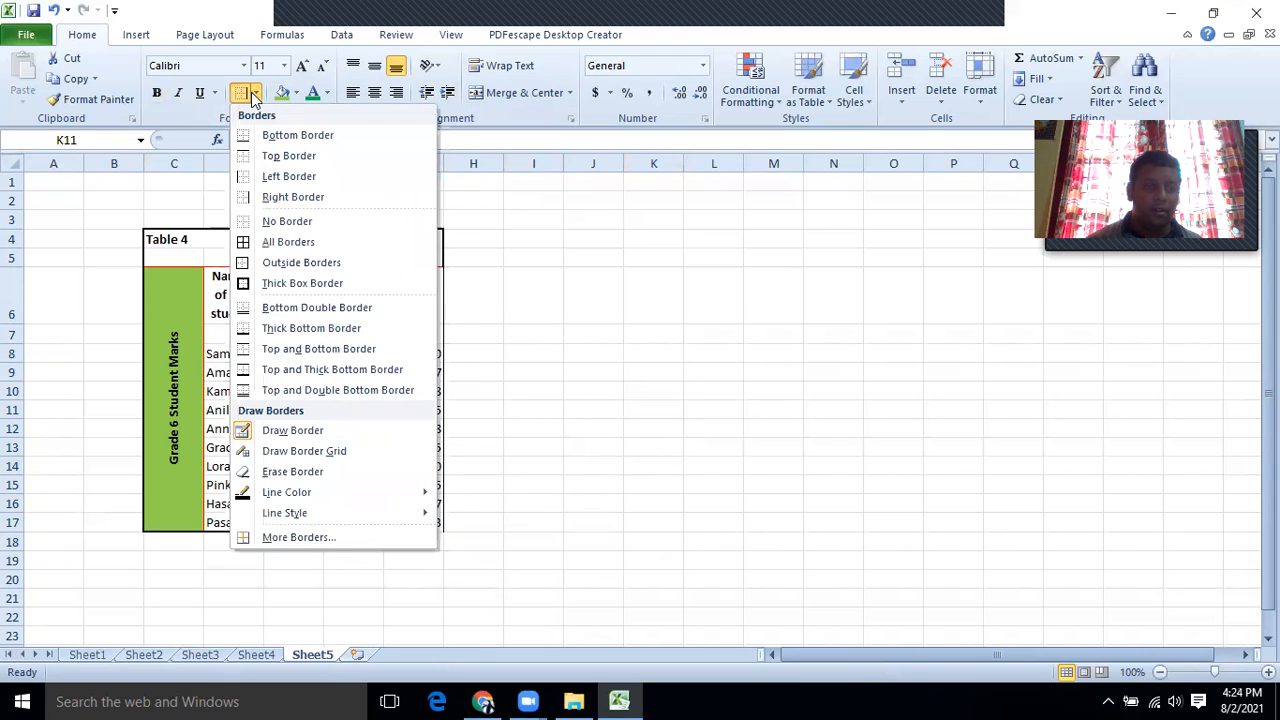
left_click(114, 290)
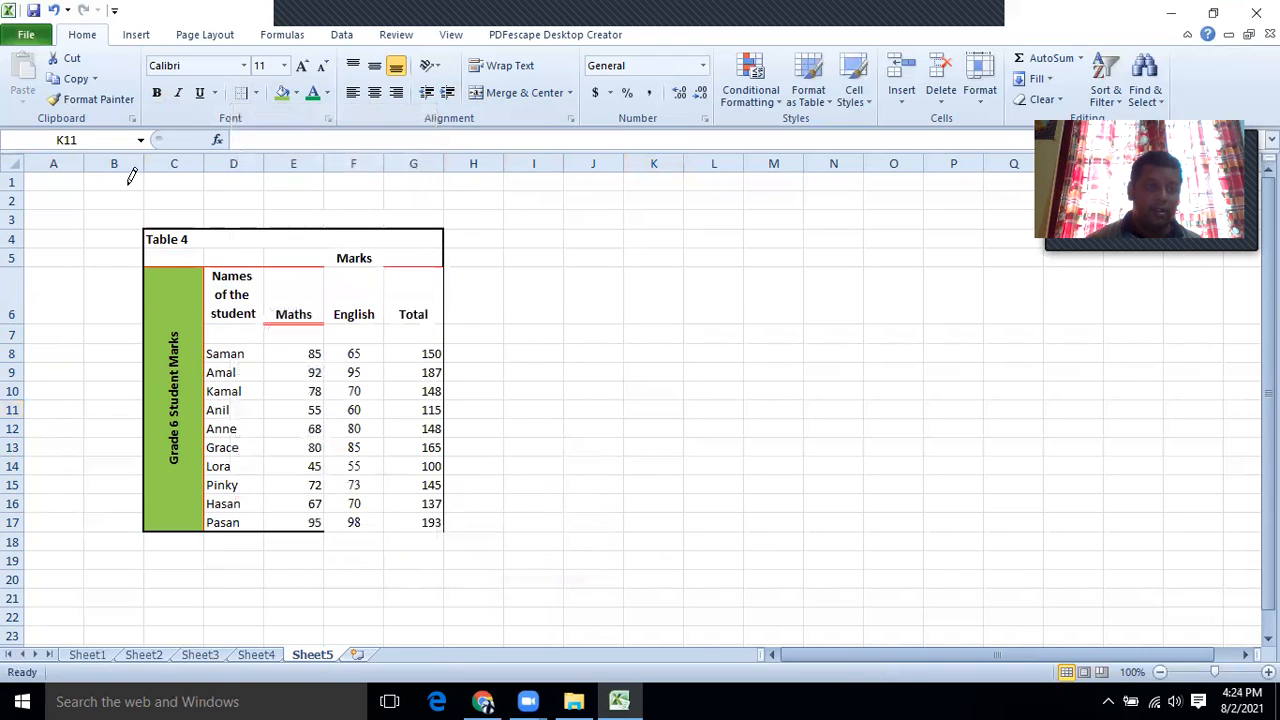
key("Escape")
left_click(163, 238)
key("ctrl+a")
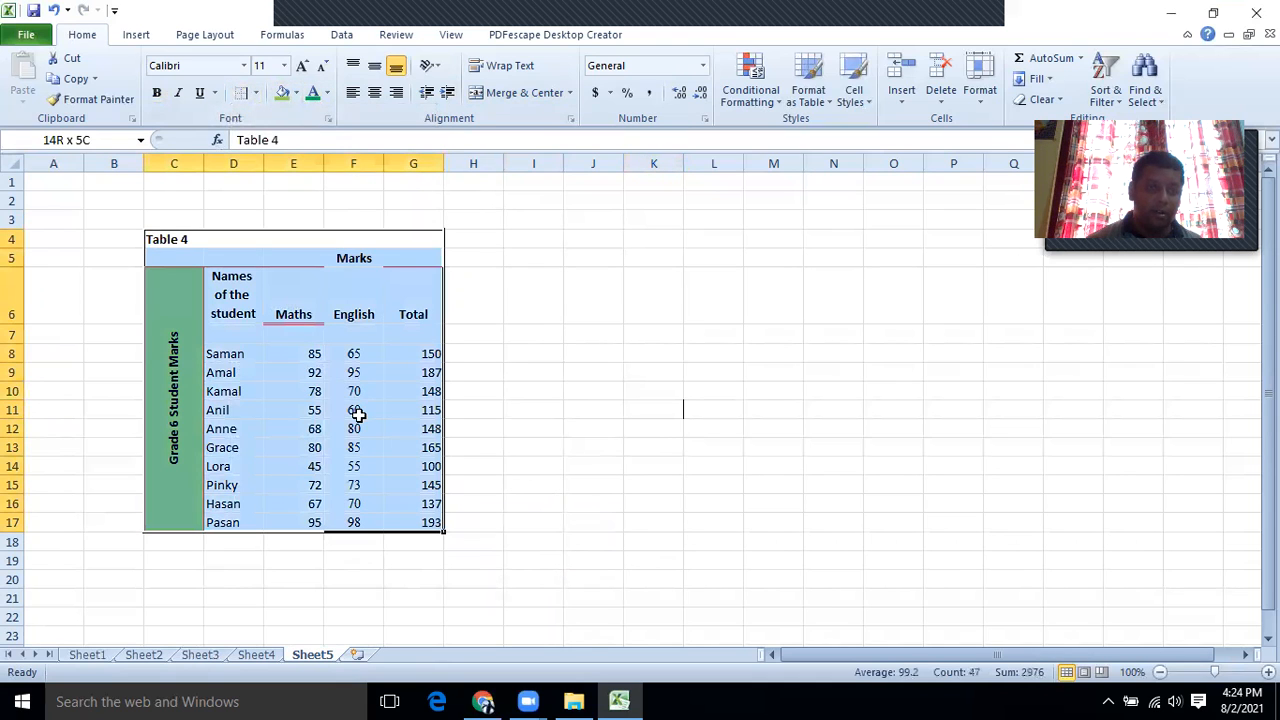
left_click(255, 98)
left_click(273, 284)
left_click(531, 388)
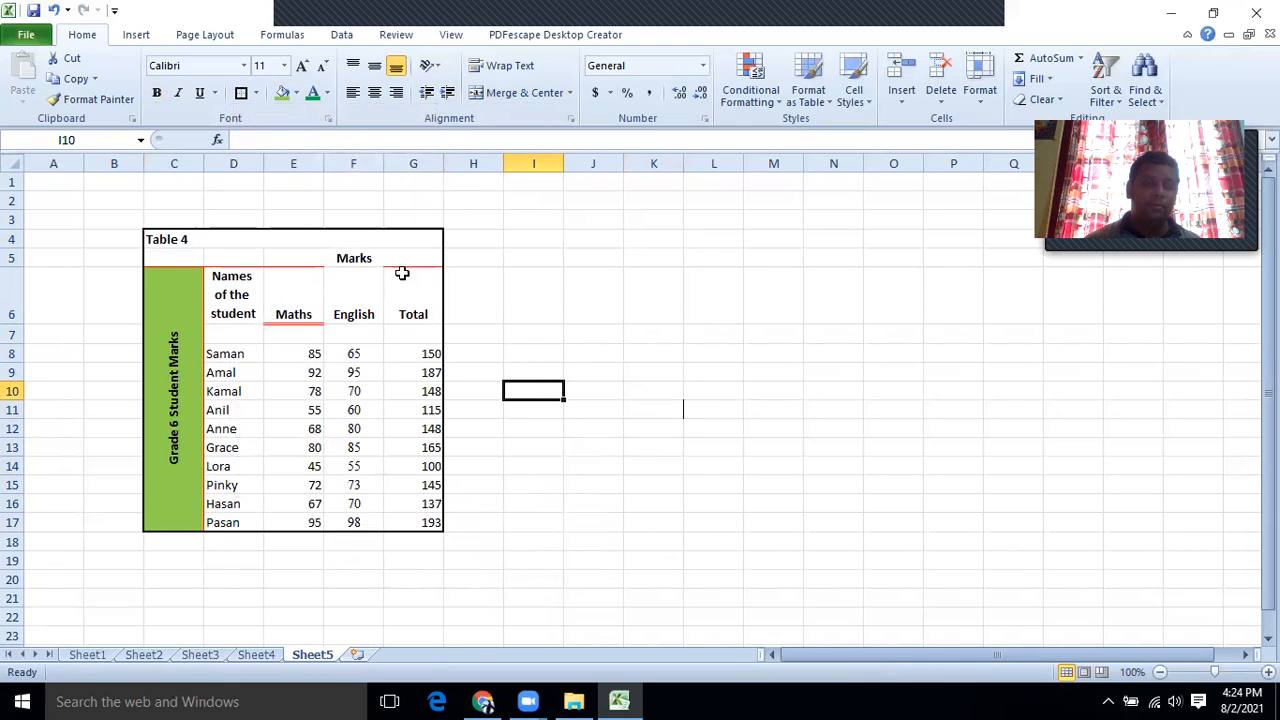
left_click(175, 257)
left_click(285, 261)
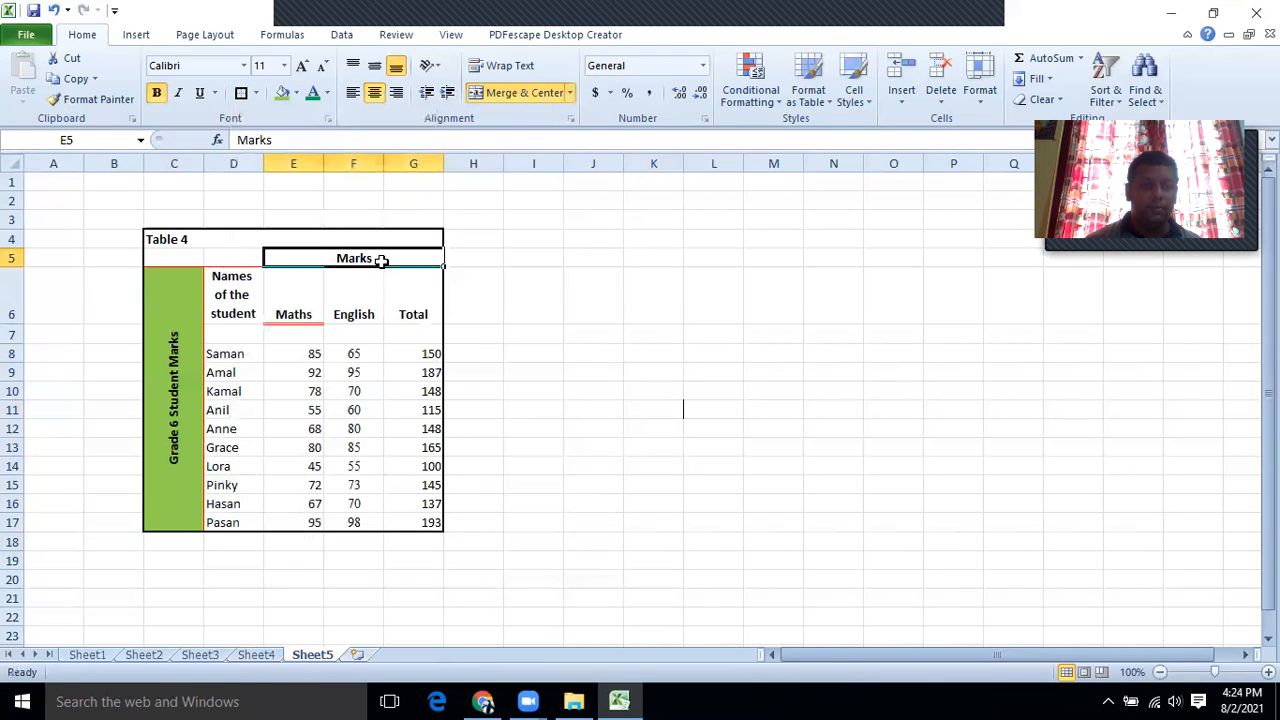
key("ctrl+z")
left_click(250, 255)
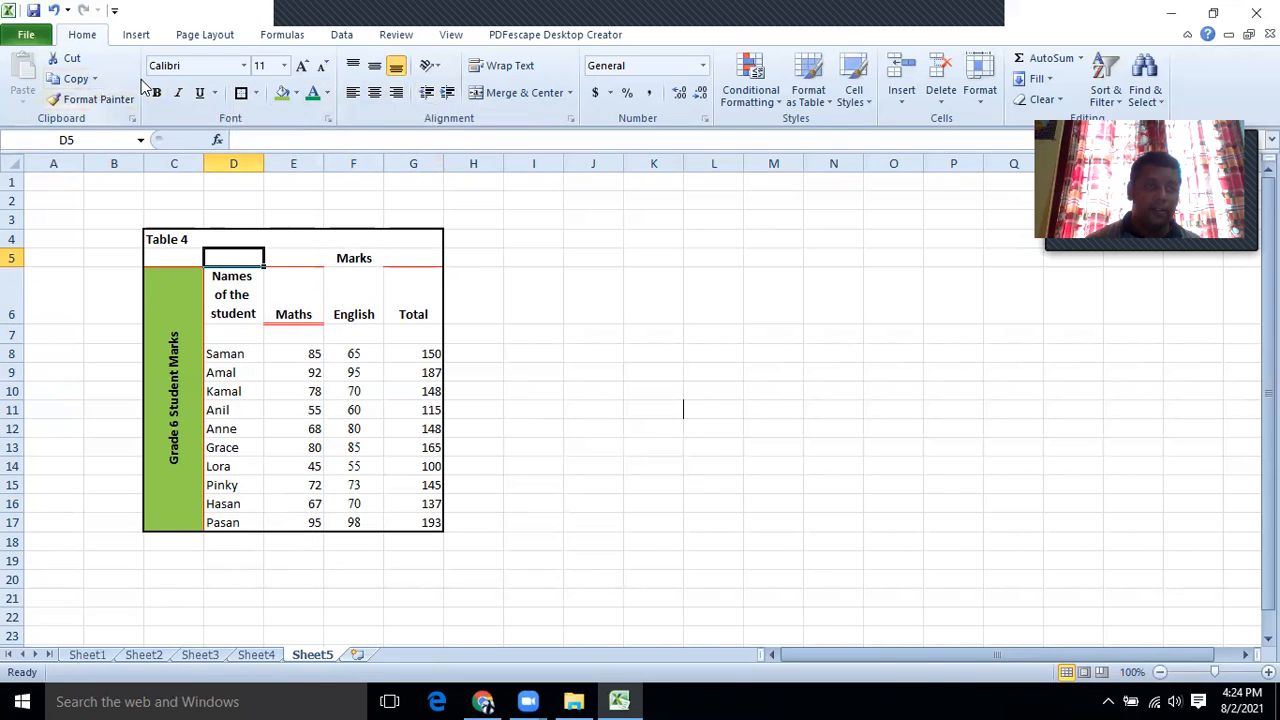
left_click(255, 93)
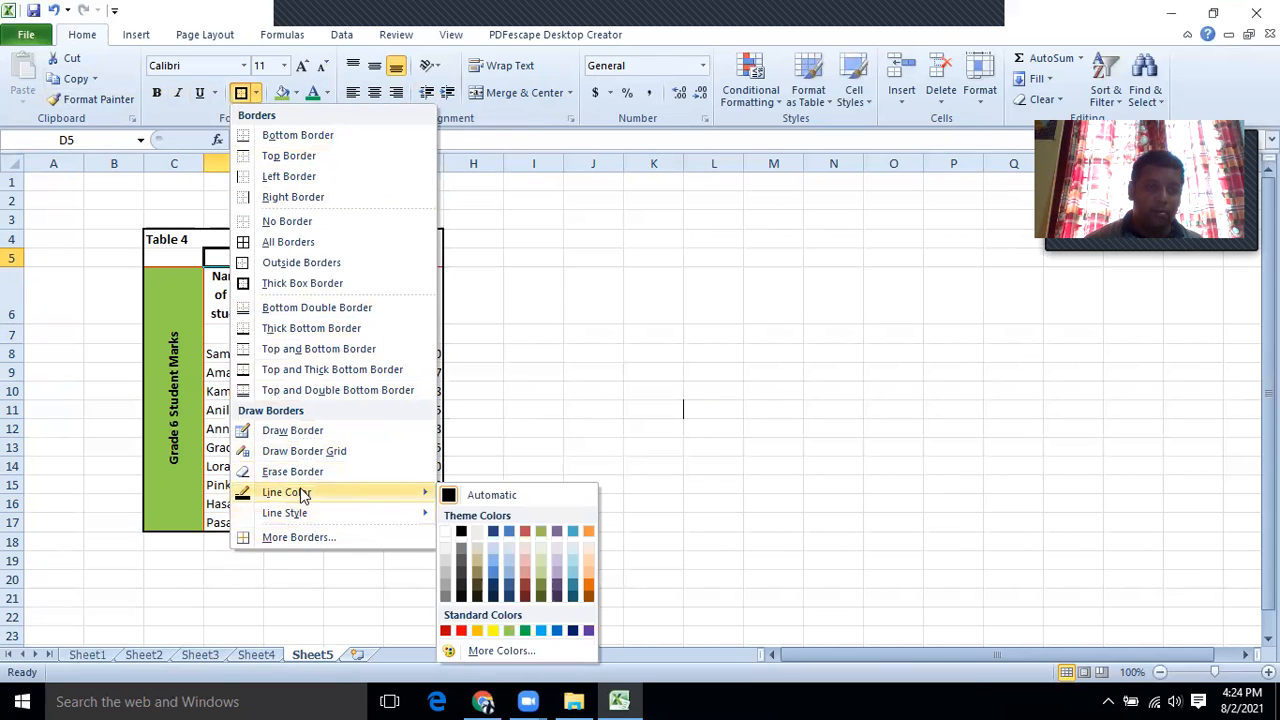
left_click(568, 371)
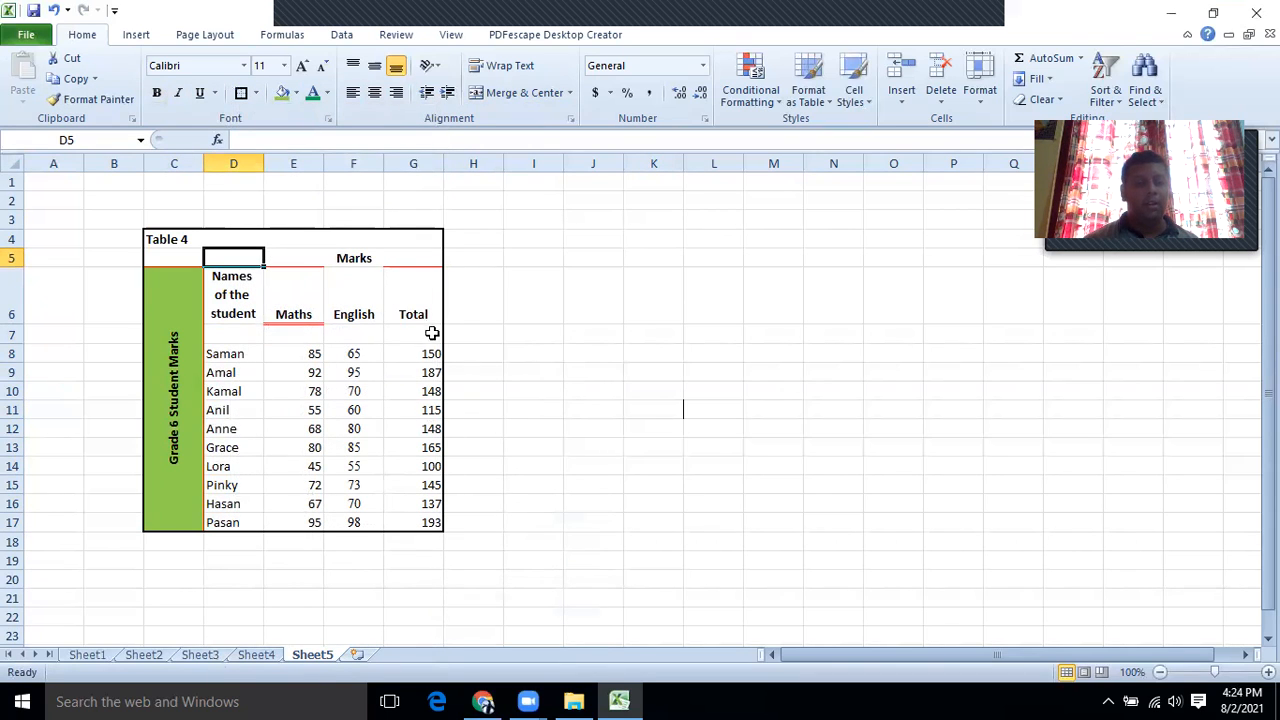
Centre the total marks in cells G8 to G17.
left_click_drag(417, 350, 414, 519)
left_click(374, 92)
left_click(533, 352)
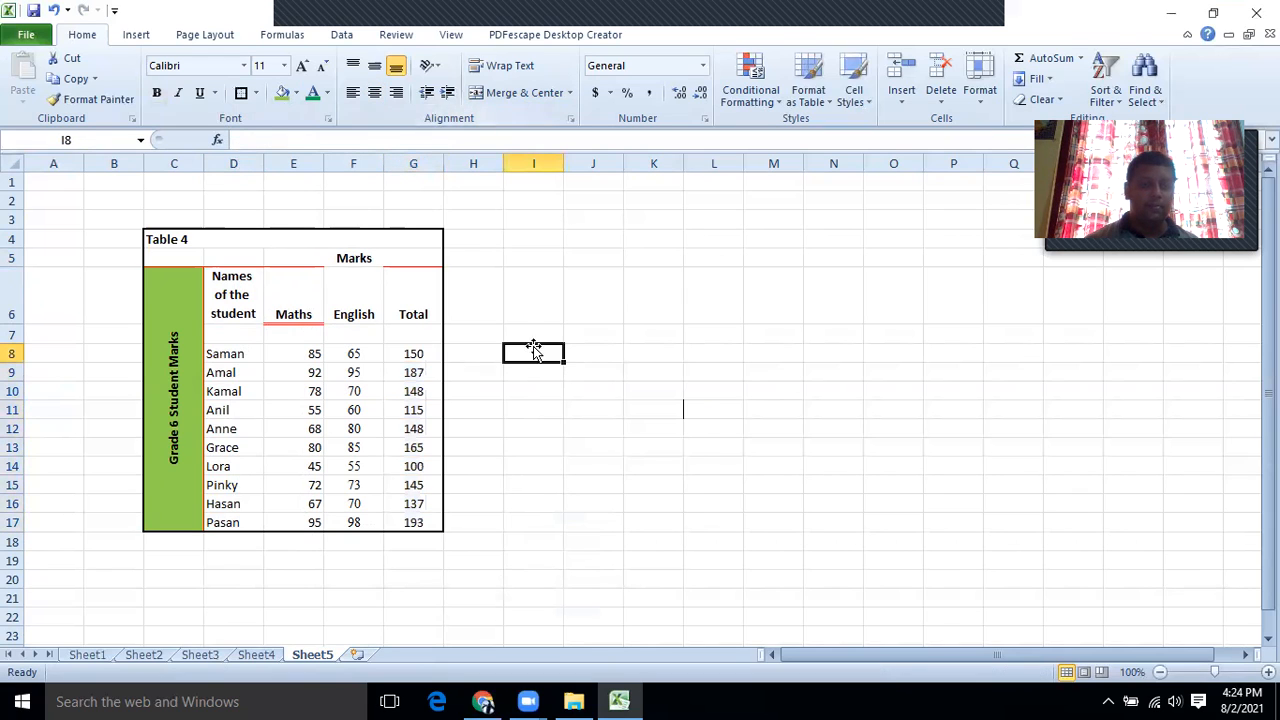
Check the task list in Sheet2 and copy the full table, cells C4 to G17, in Sheet5.
left_click(143, 655)
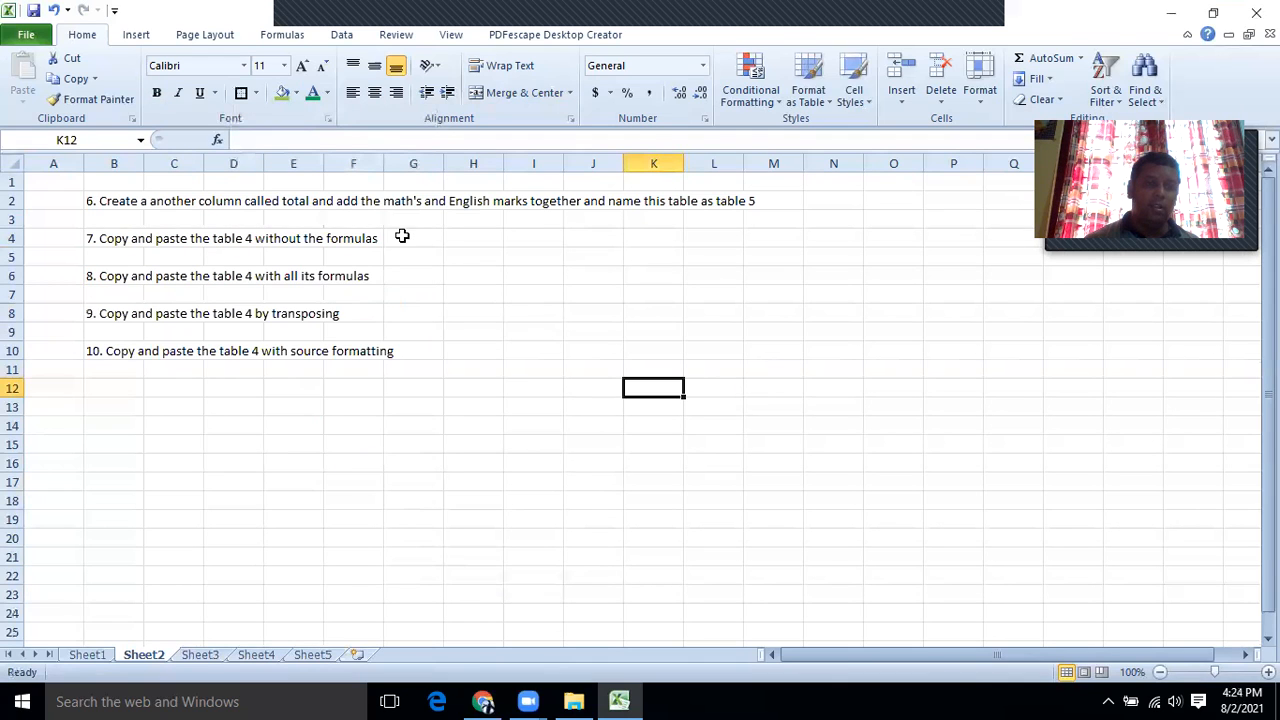
left_click(312, 655)
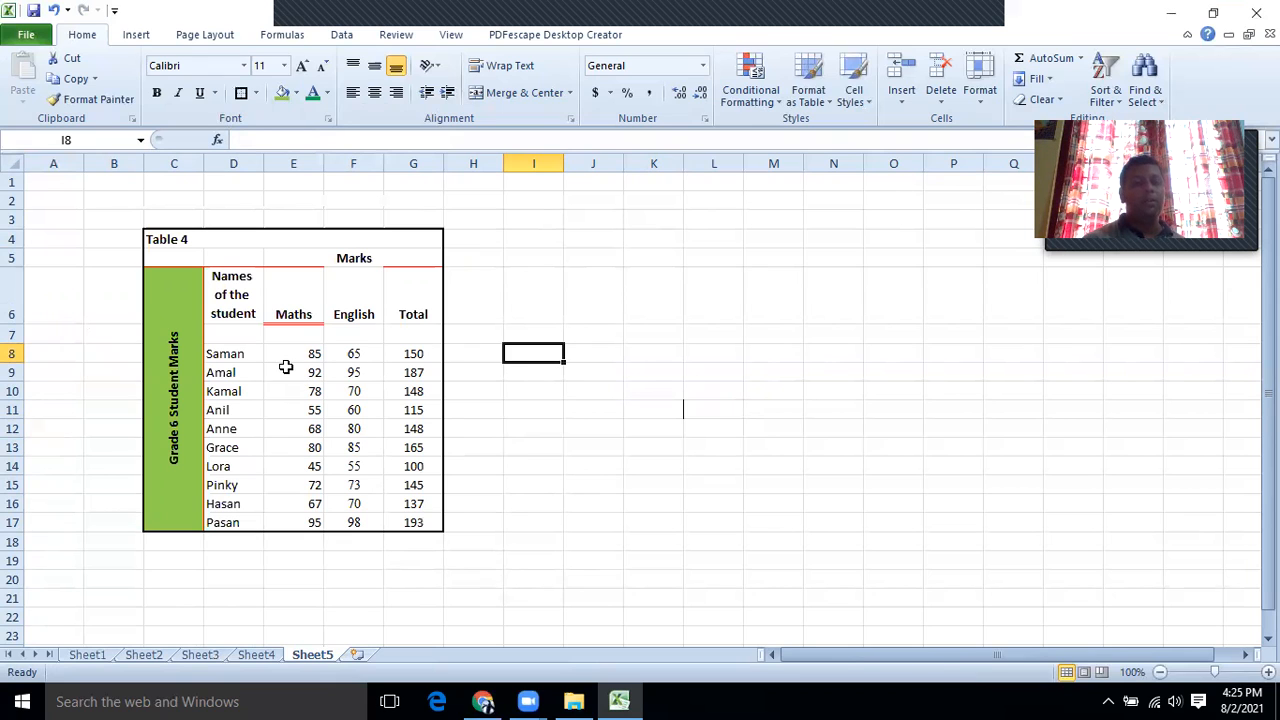
left_click_drag(151, 240, 344, 477)
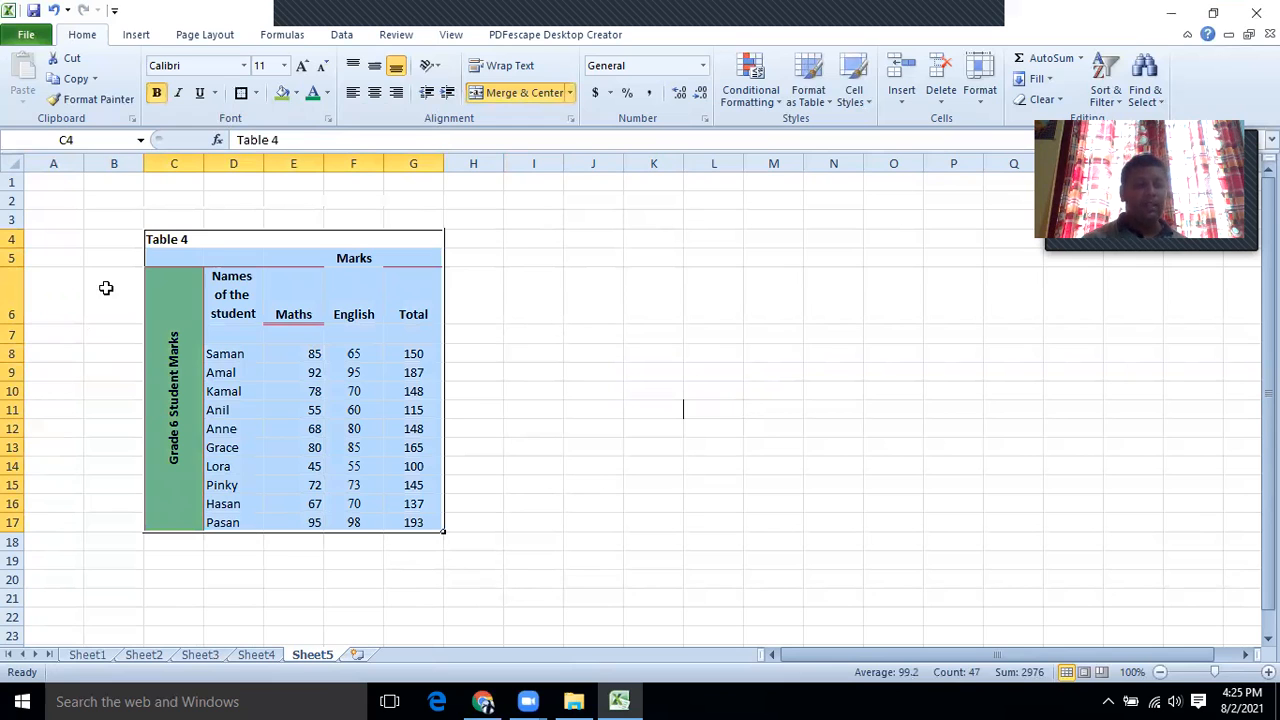
left_click(84, 82)
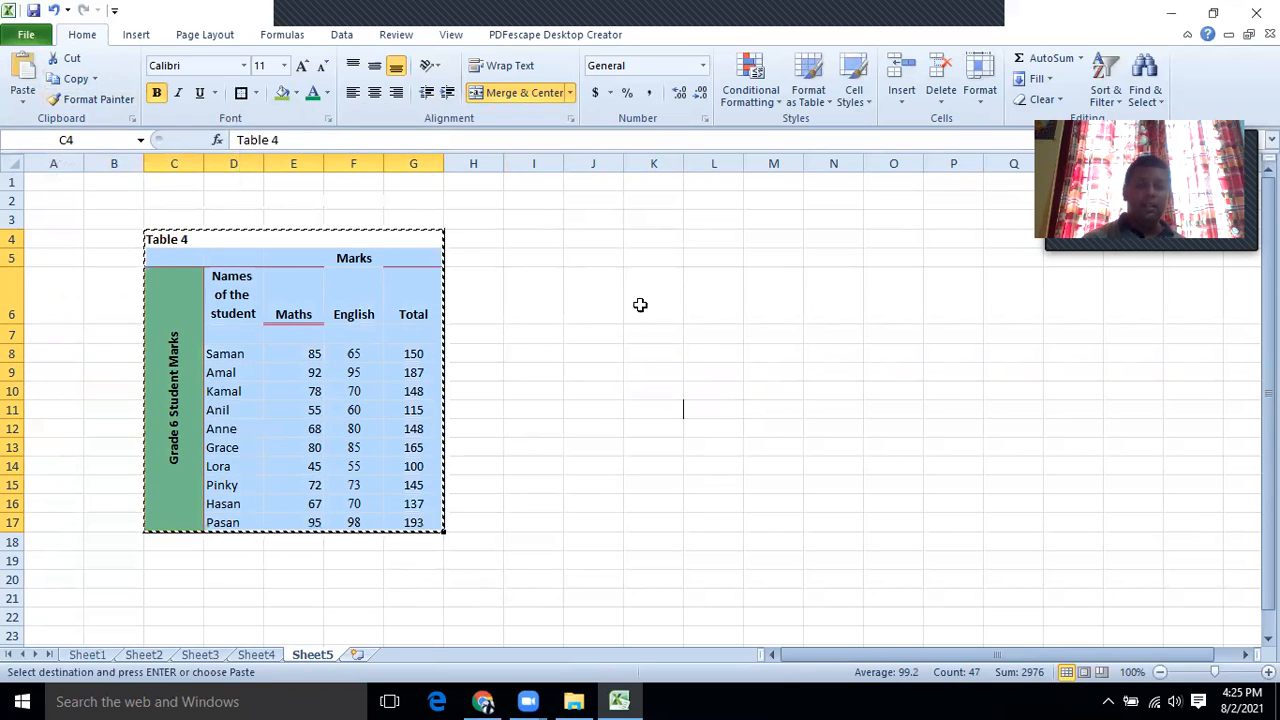
Paste the copied table as values only at cell C22 with Paste Special.
scroll(529, 297, "down", 4)
left_click(185, 353)
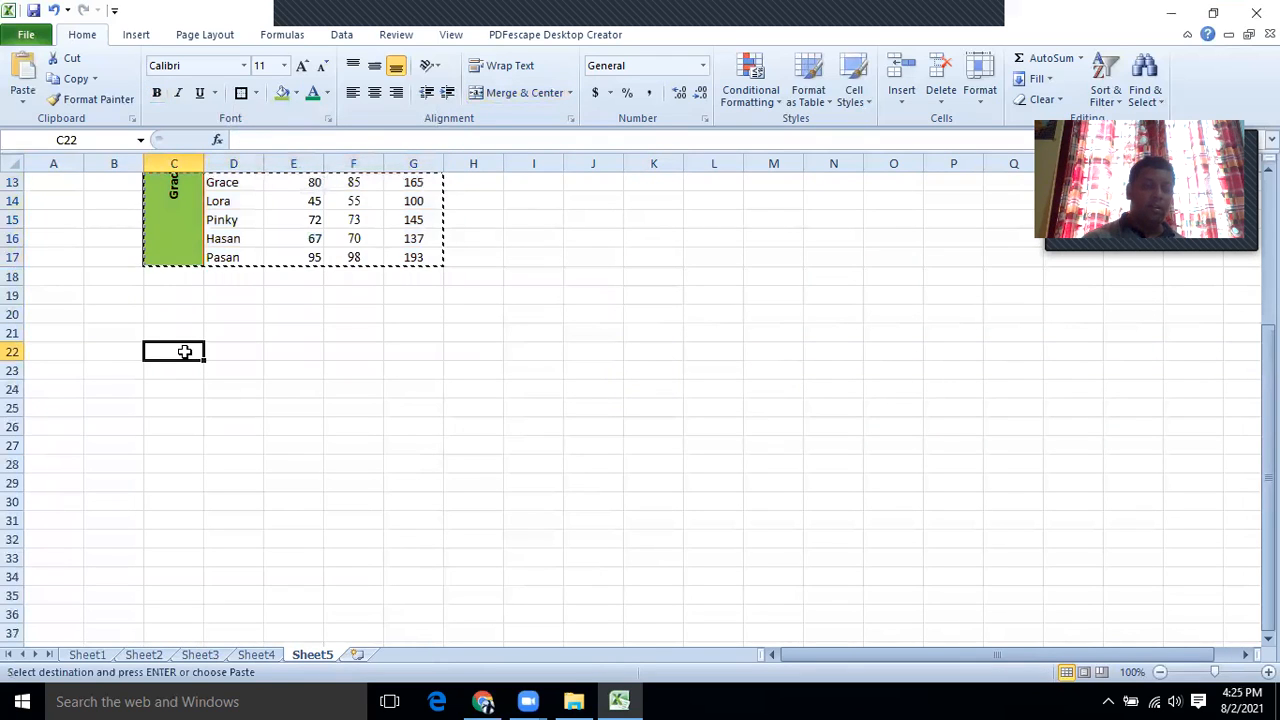
left_click(12, 104)
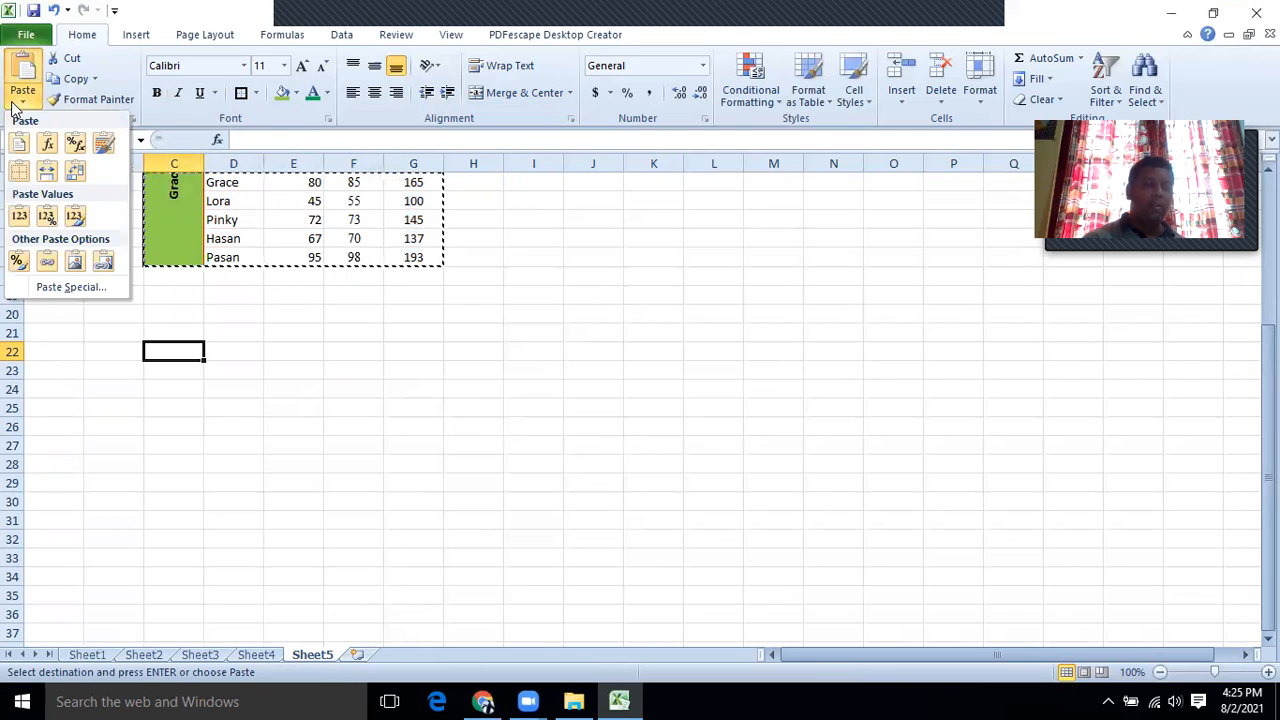
left_click(50, 288)
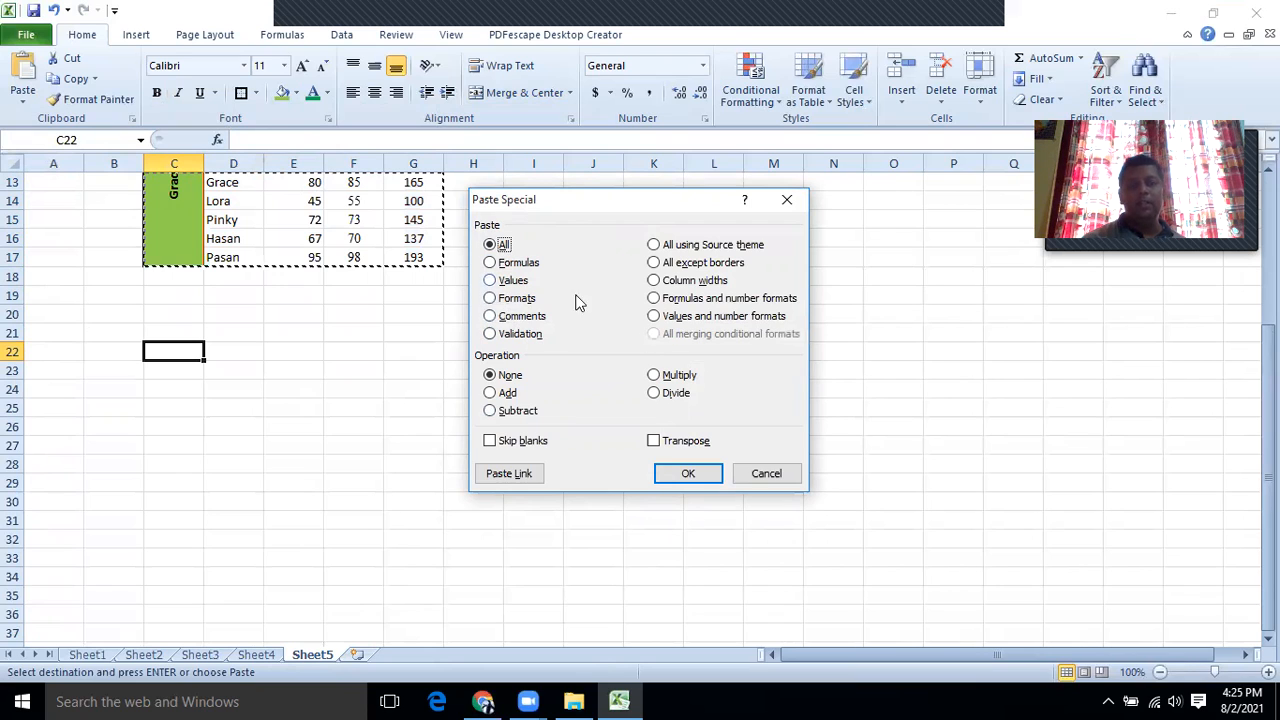
left_click(500, 282)
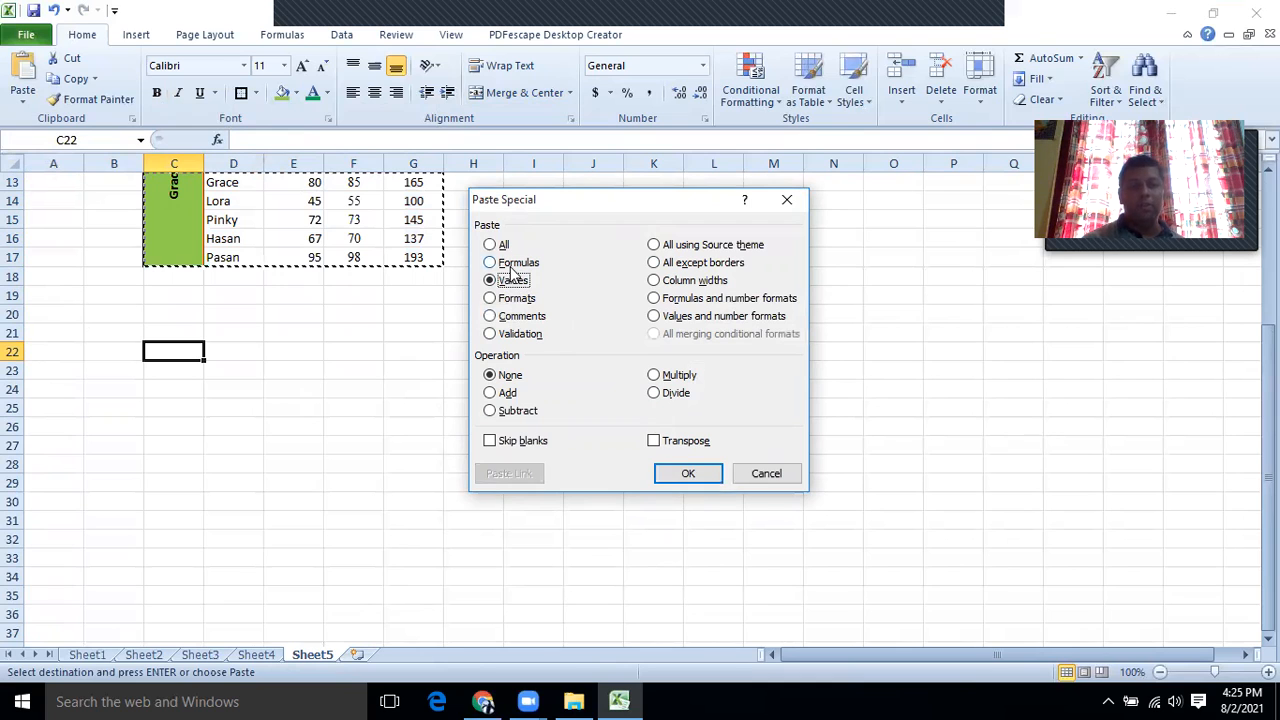
left_click(697, 473)
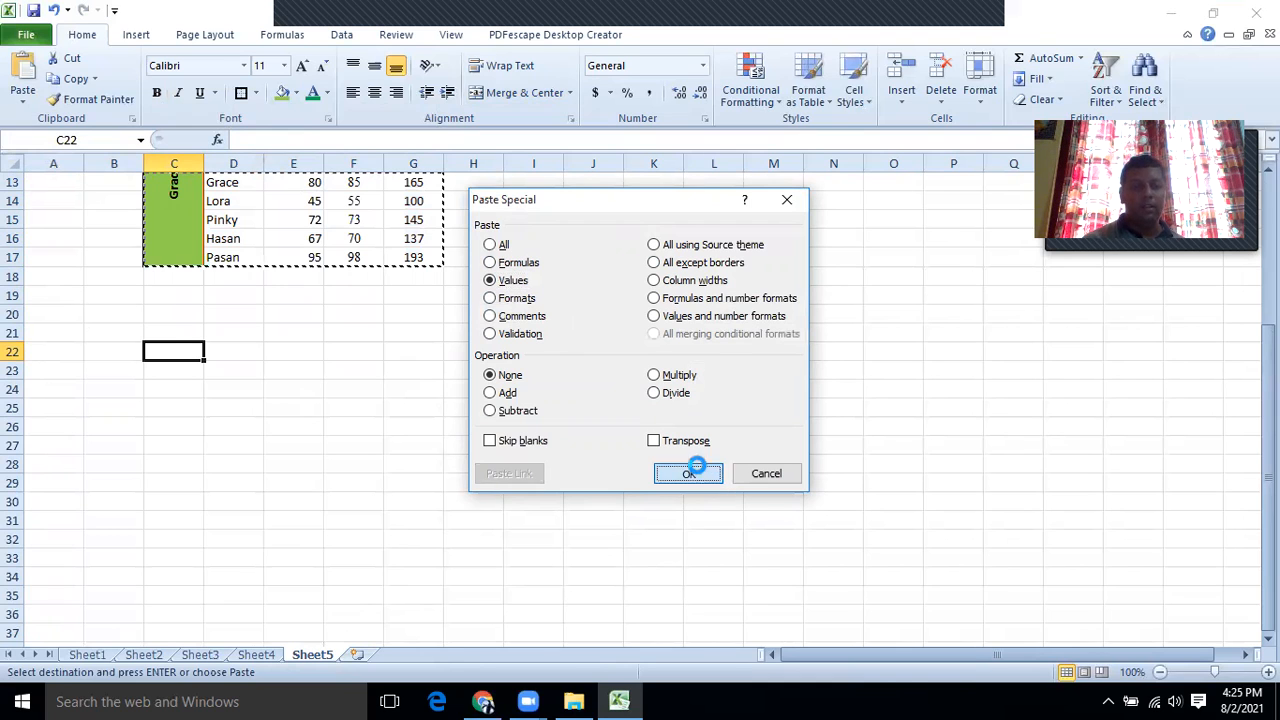
left_click(593, 464)
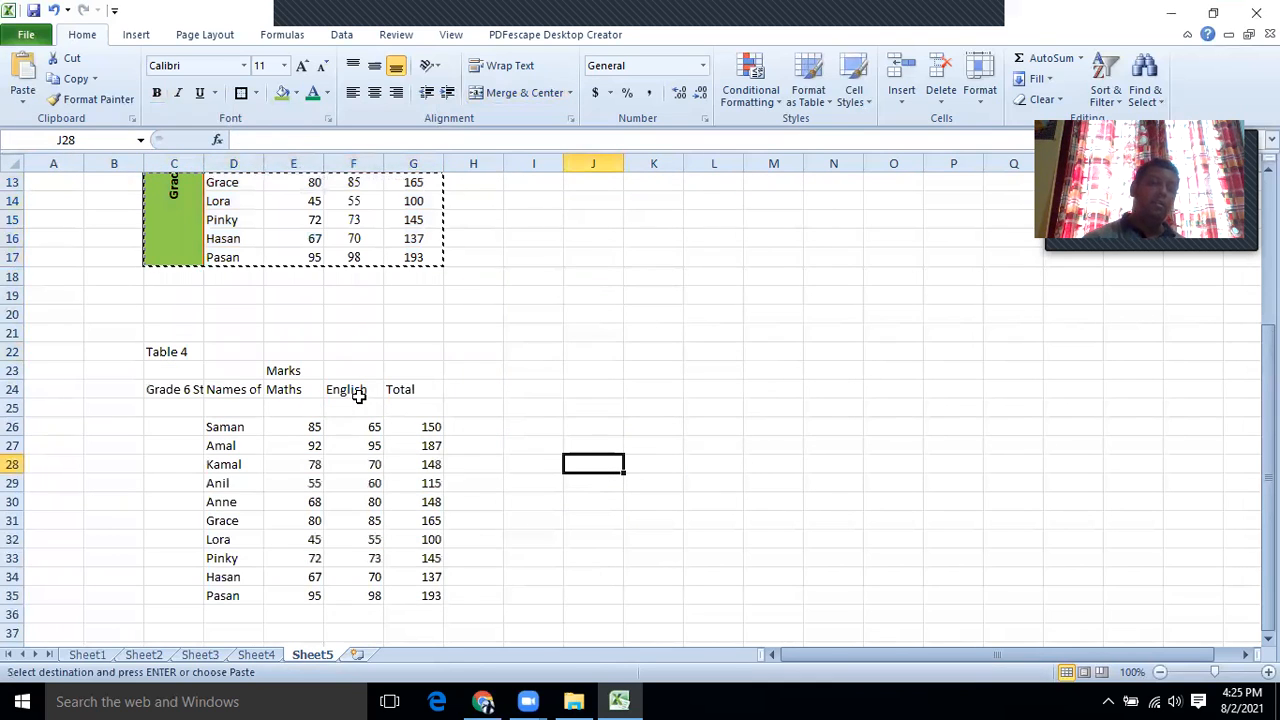
Compare the values-only copy with the original table and set the copy's first student's Maths mark, cell E26, to 75.
scroll(358, 399, "up", 2)
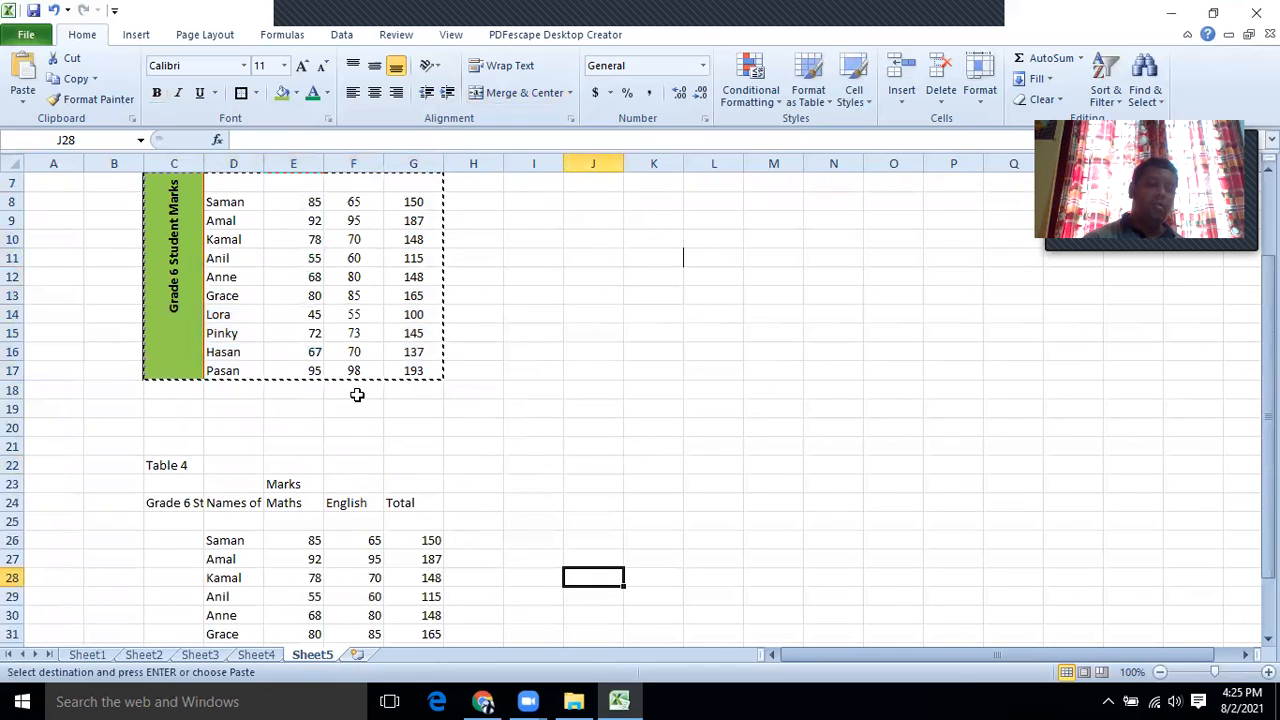
scroll(184, 277, "up", 2)
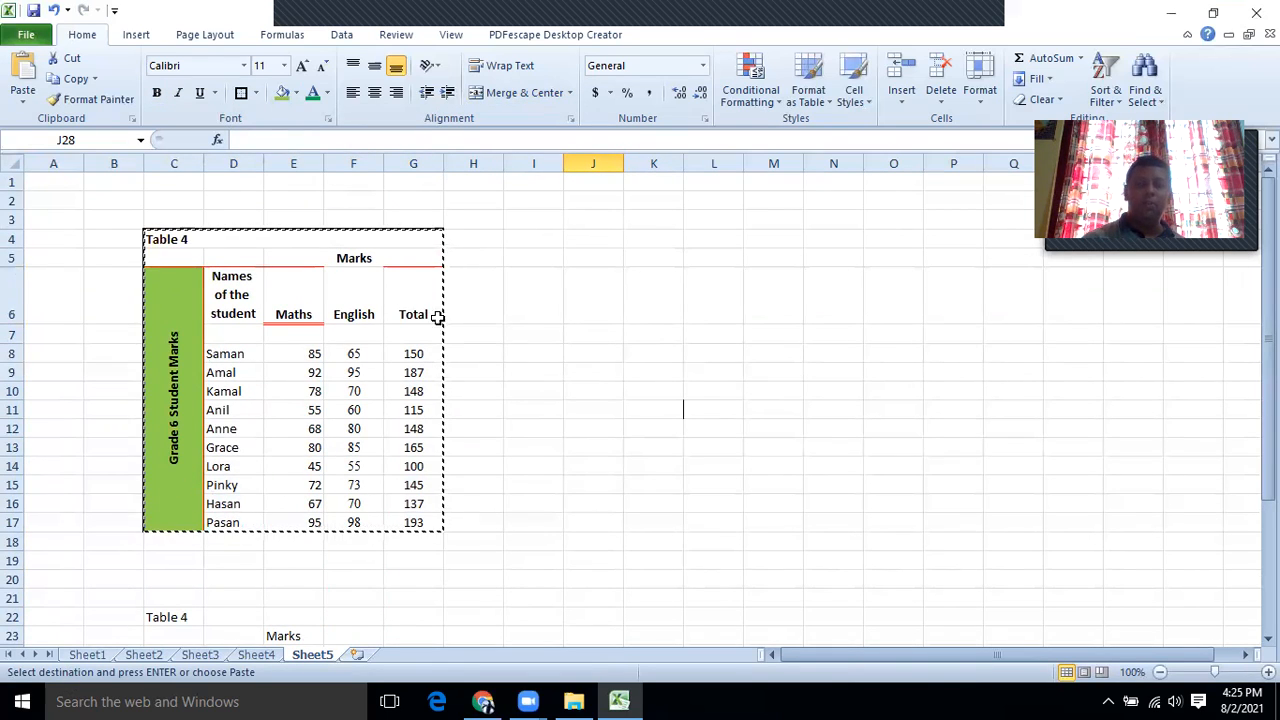
scroll(600, 446, "down", 5)
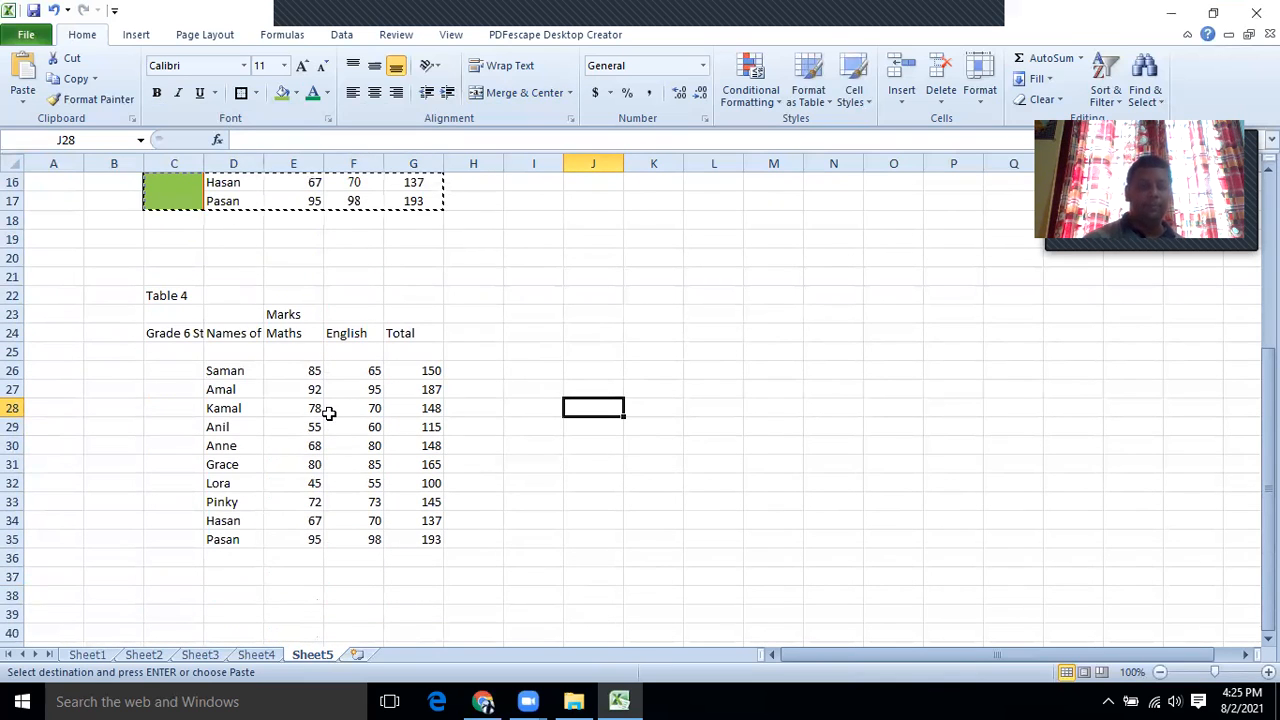
left_click(305, 369)
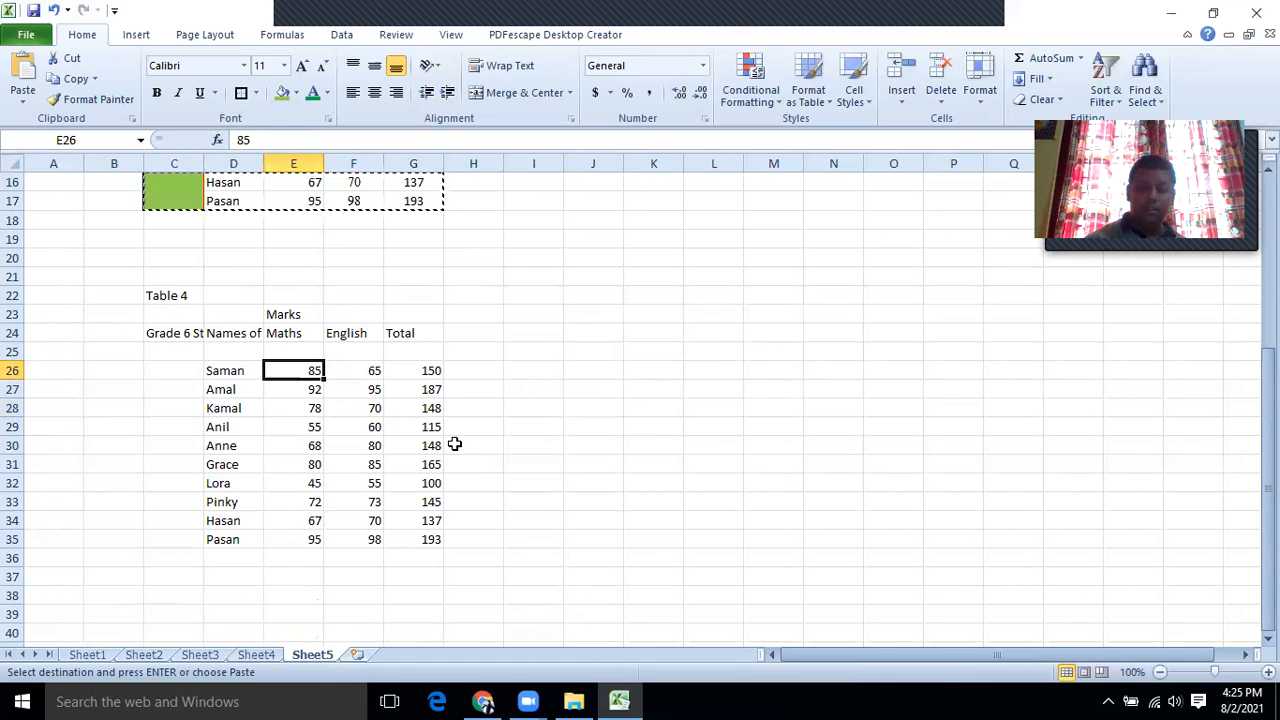
type("75")
left_click(482, 436)
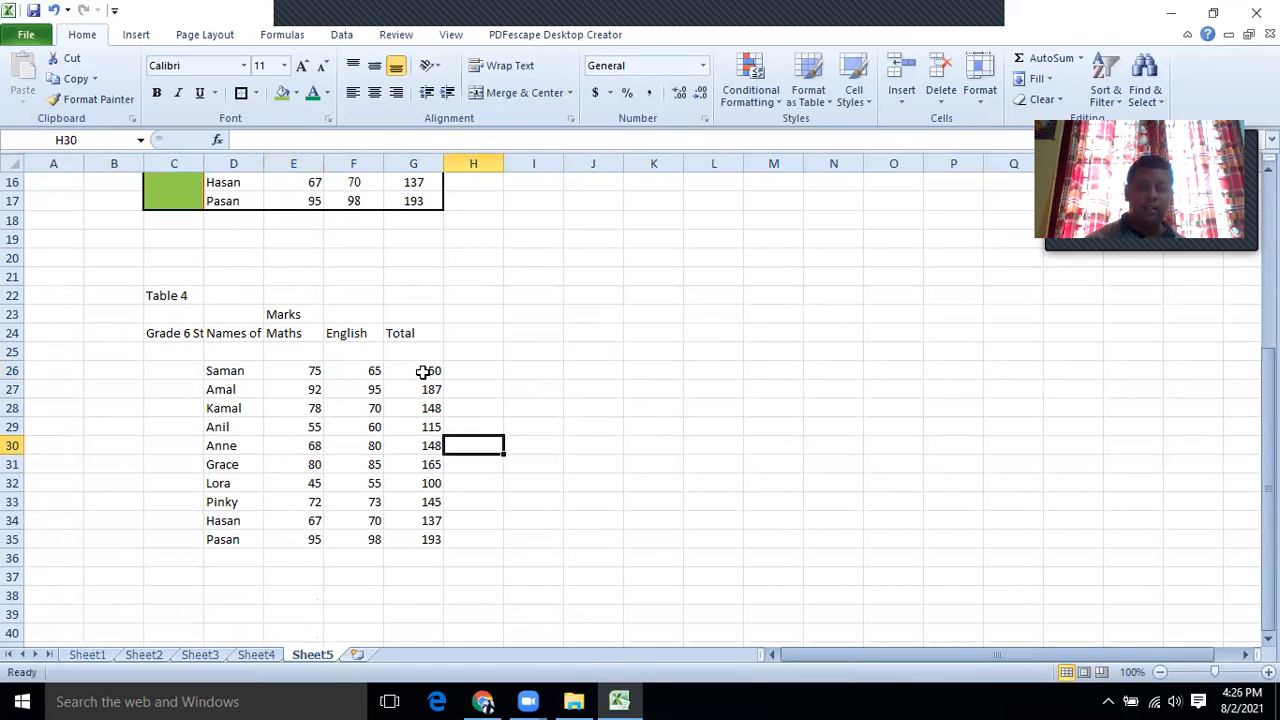
Set the first student's Maths mark in the original table, cell E8, to 75 and inspect the total's formula in G8.
scroll(430, 370, "up", 4)
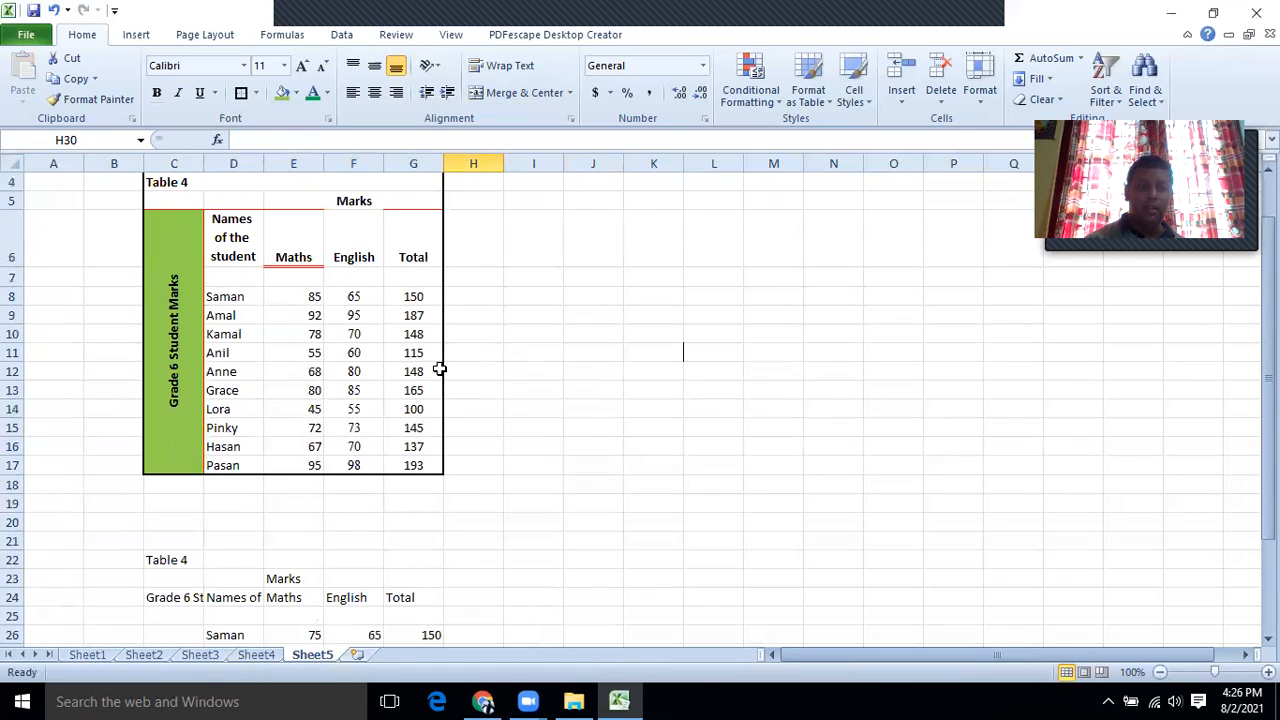
left_click(307, 296)
type("7")
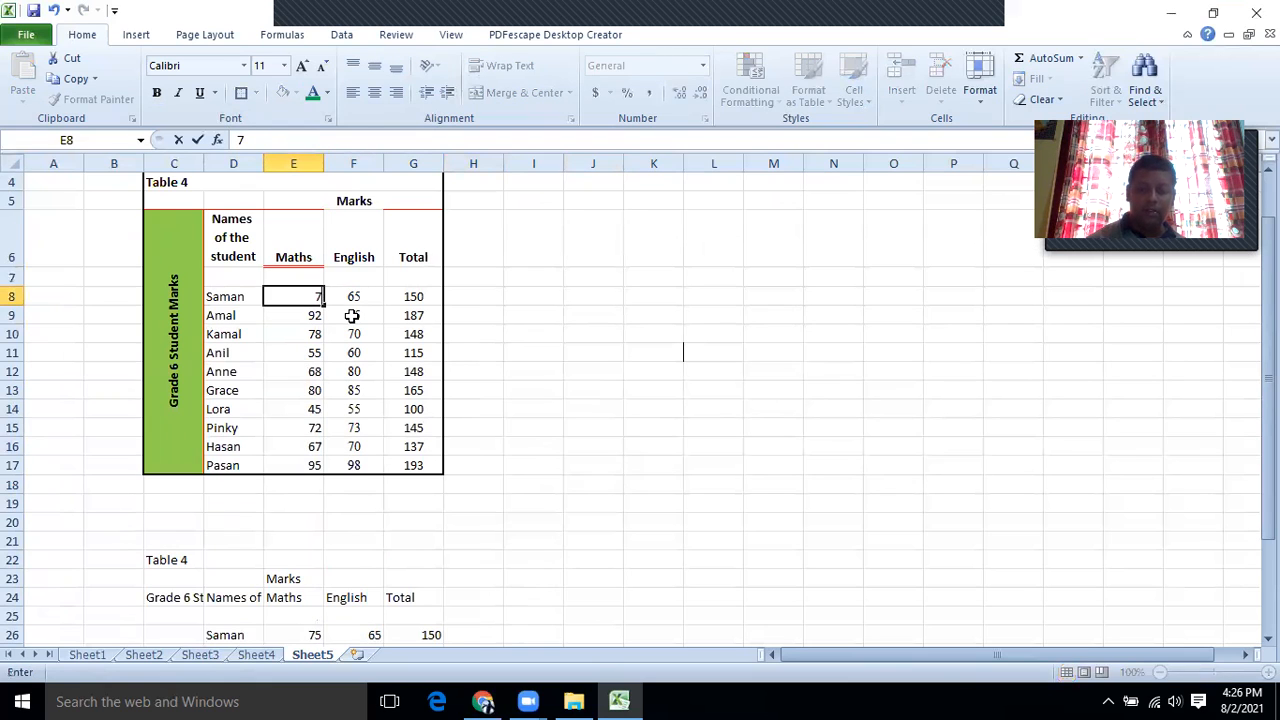
left_click(510, 353)
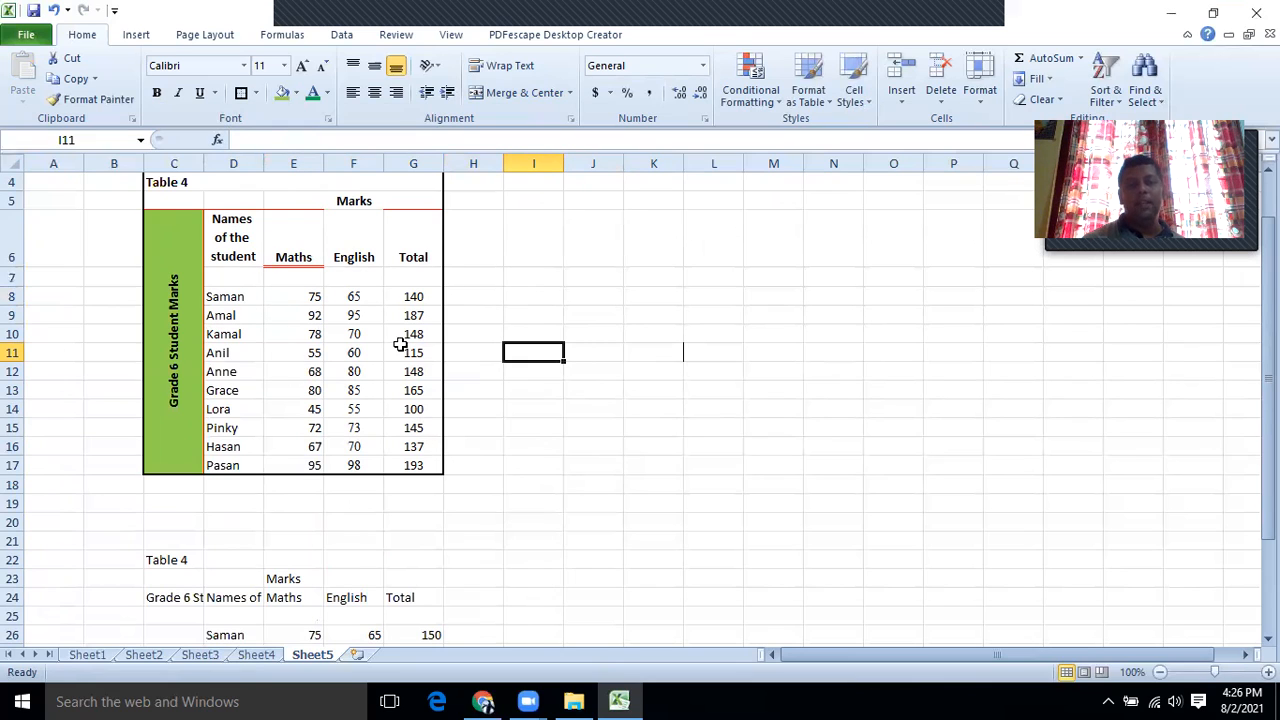
left_click(414, 294)
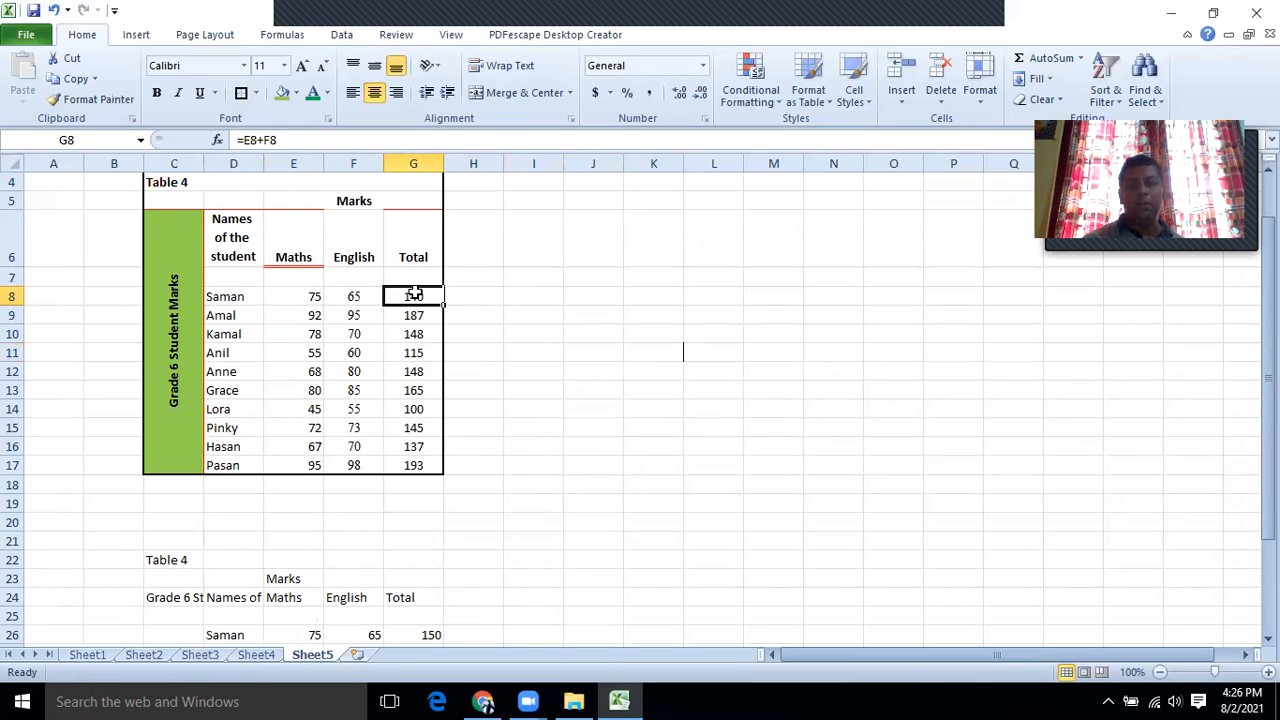
scroll(432, 522, "down", 3)
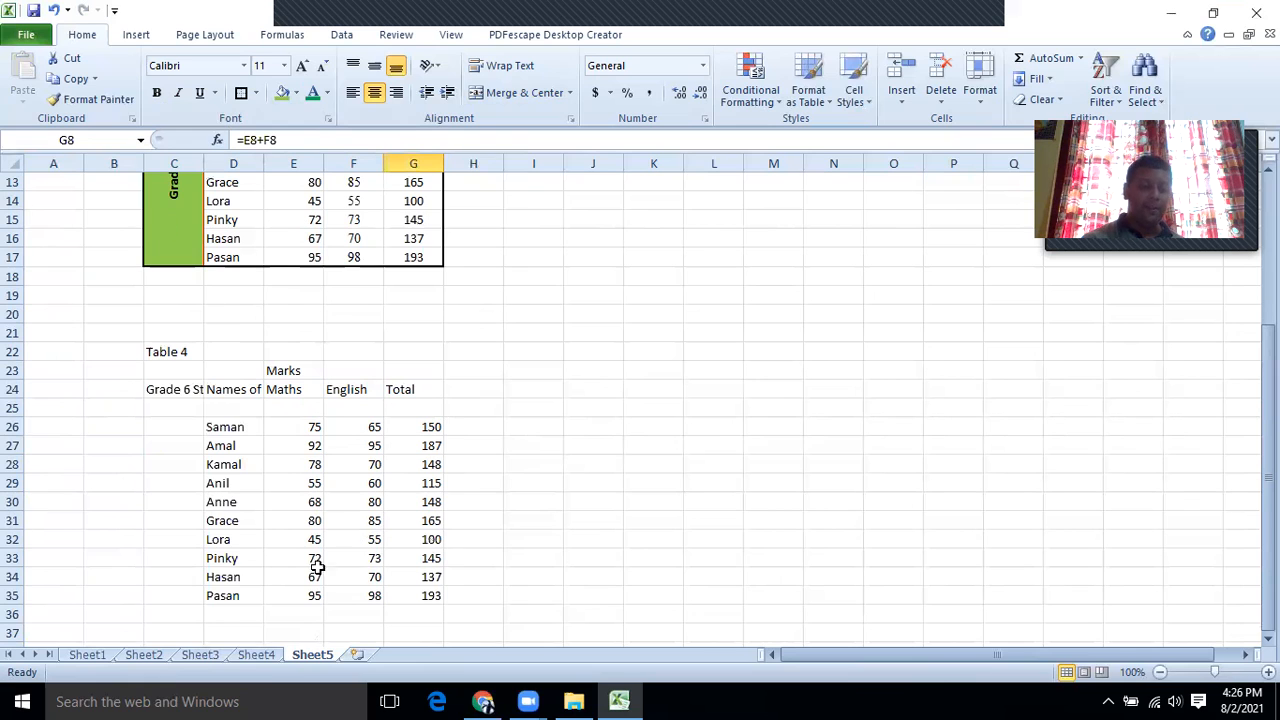
Consult the task list in Sheet2 and copy the updated original table, cells C4 to G17, in Sheet5.
left_click(145, 655)
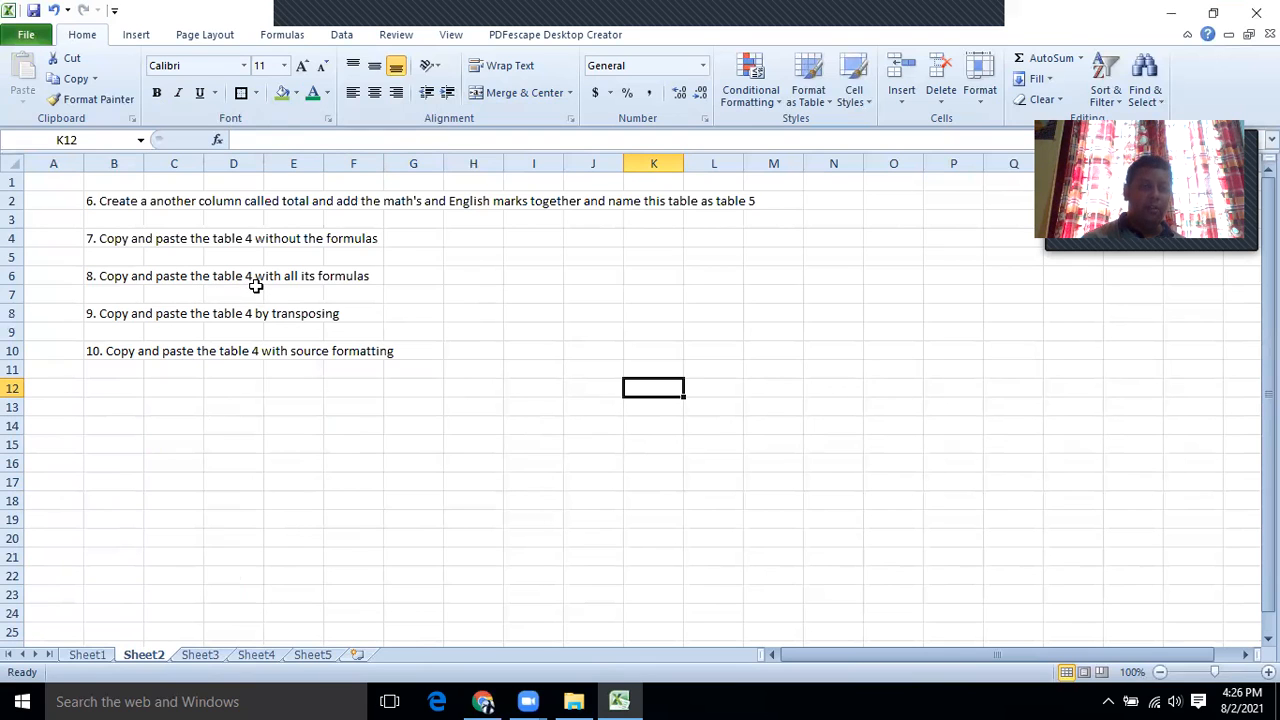
left_click(312, 655)
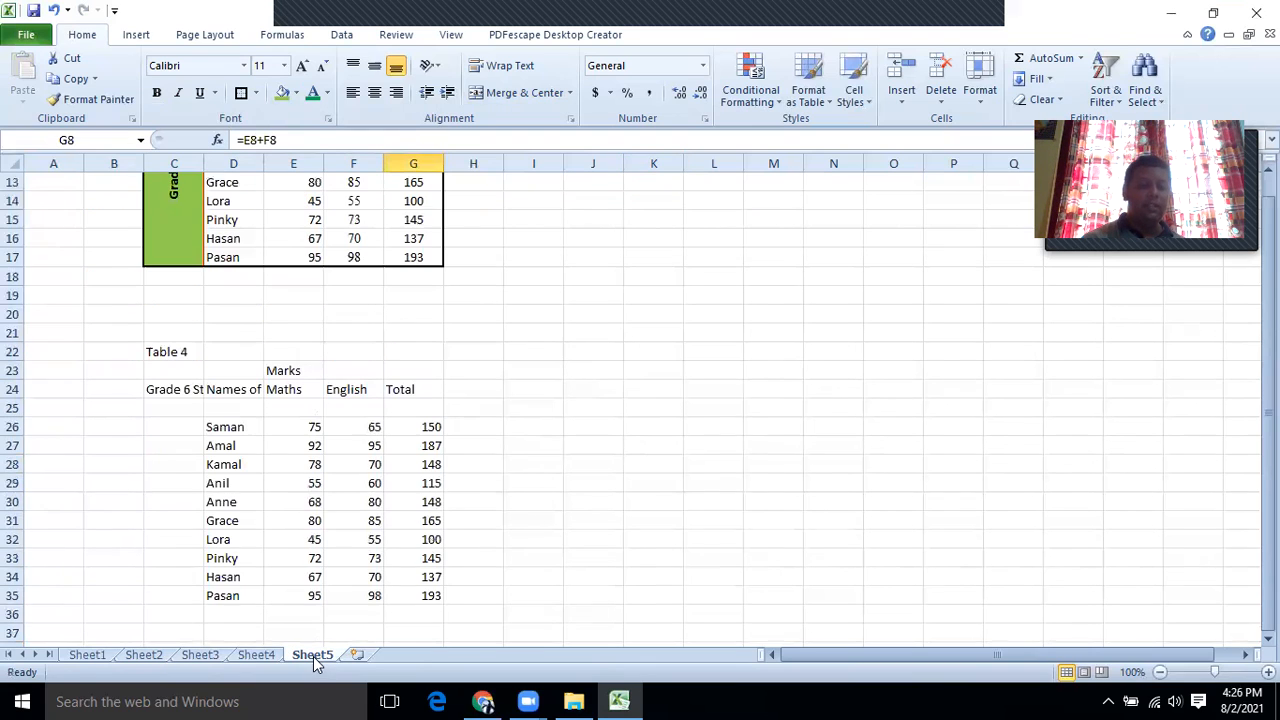
scroll(408, 377, "up", 3)
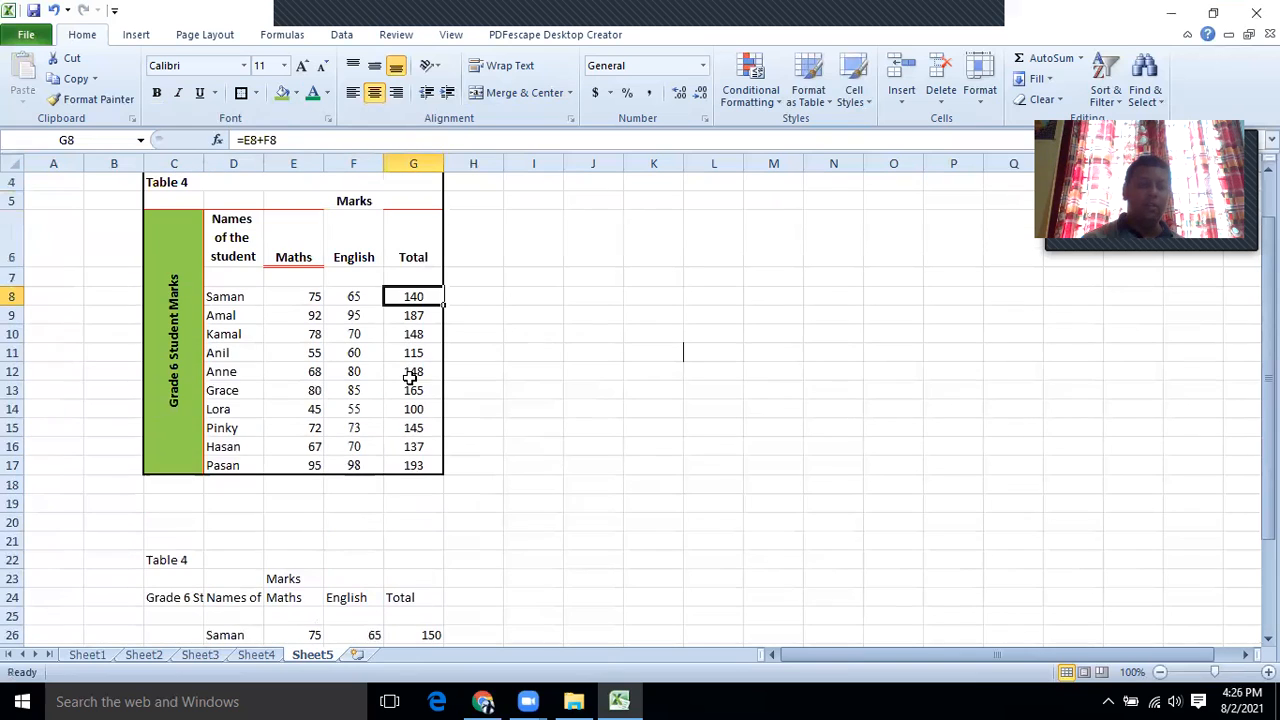
scroll(388, 346, "up", 1)
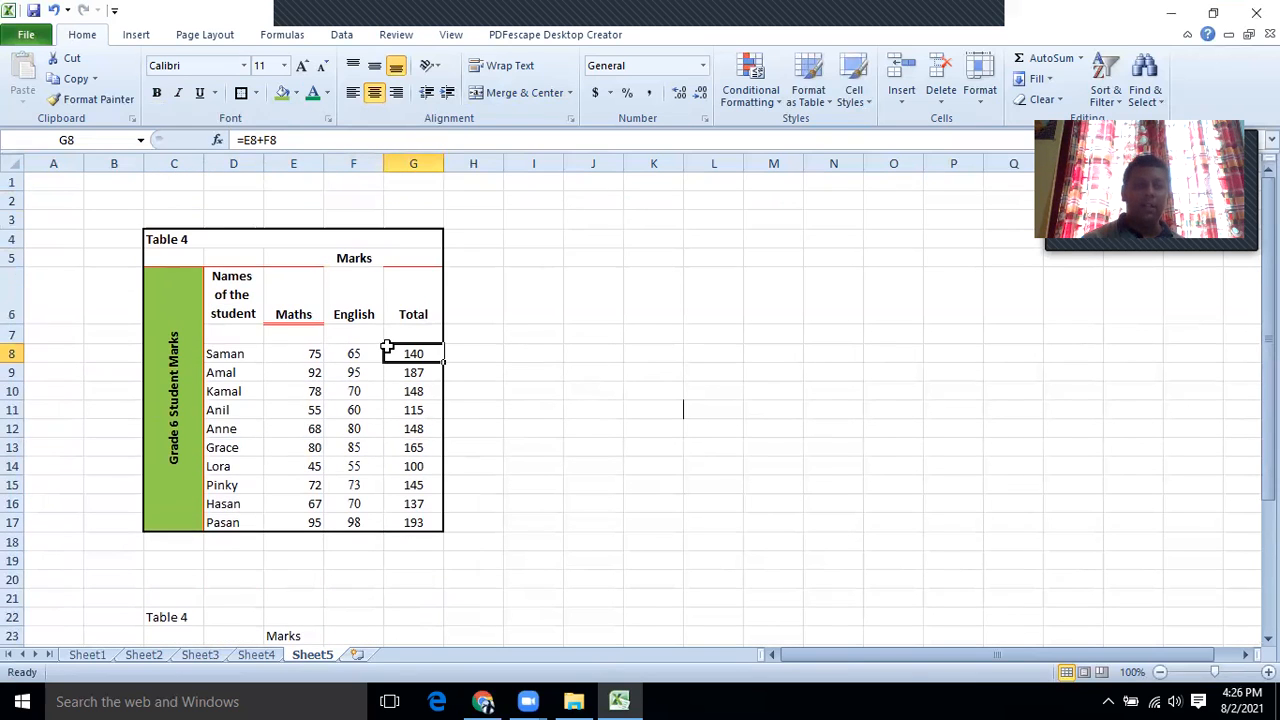
left_click_drag(172, 239, 410, 447)
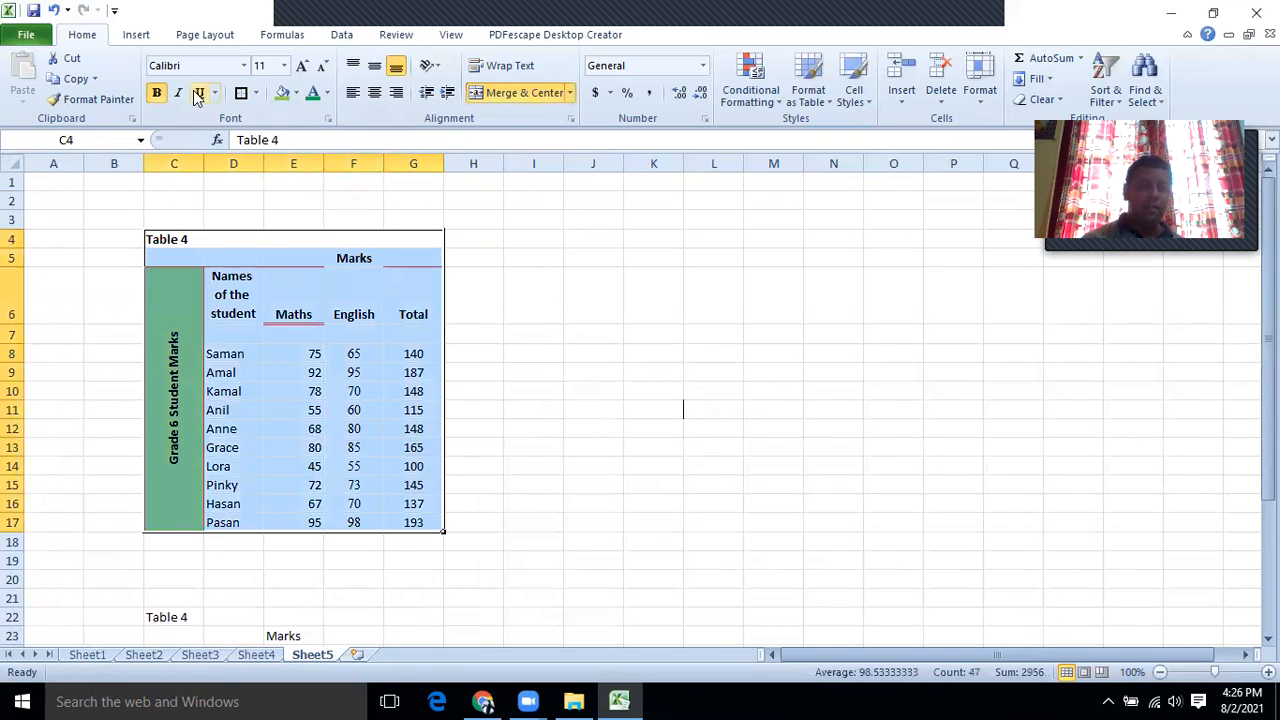
left_click(72, 78)
Paste the table with all its formulas and formatting at cell C39, using the All option of Paste Special.
scroll(512, 382, "down", 7)
scroll(512, 382, "down", 4)
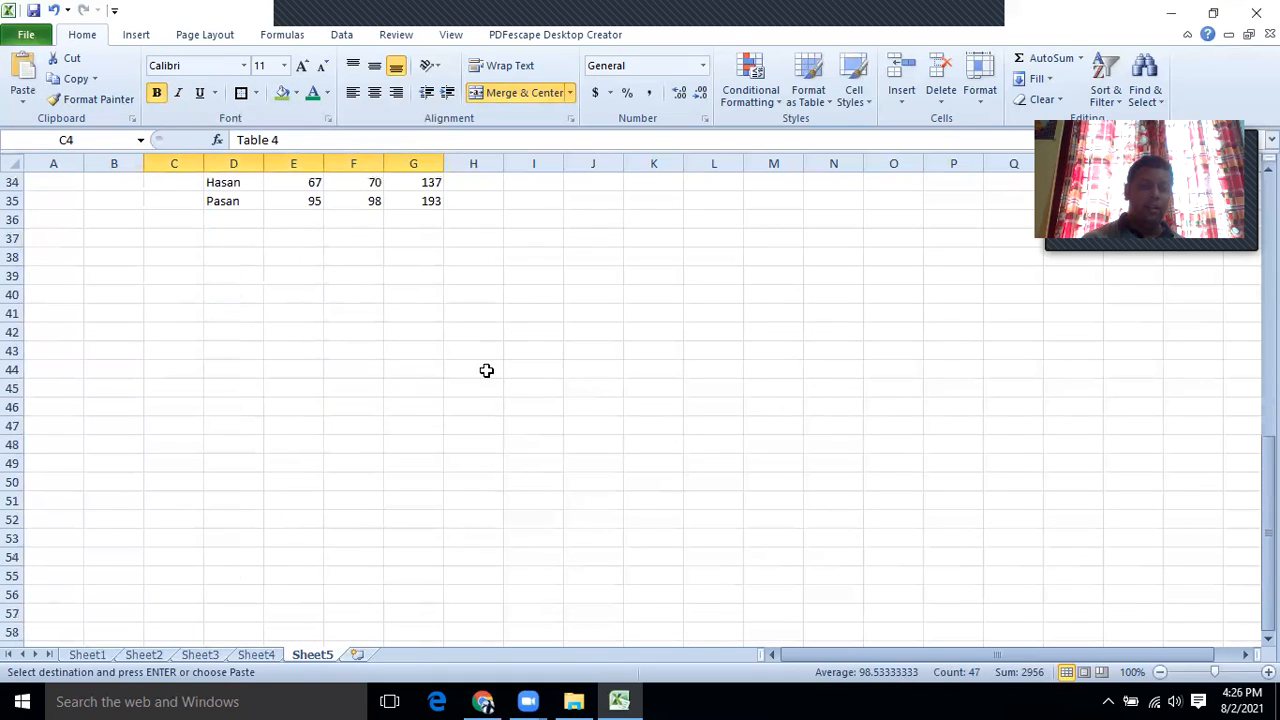
left_click(171, 280)
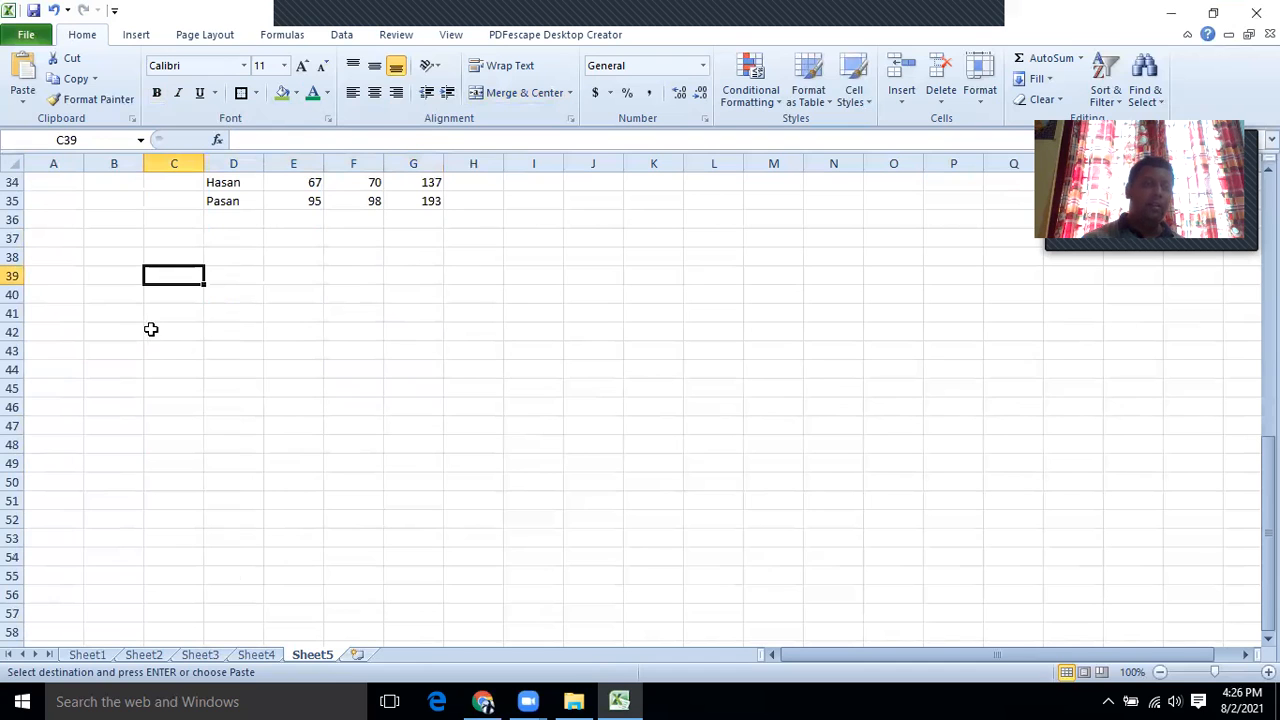
left_click(23, 105)
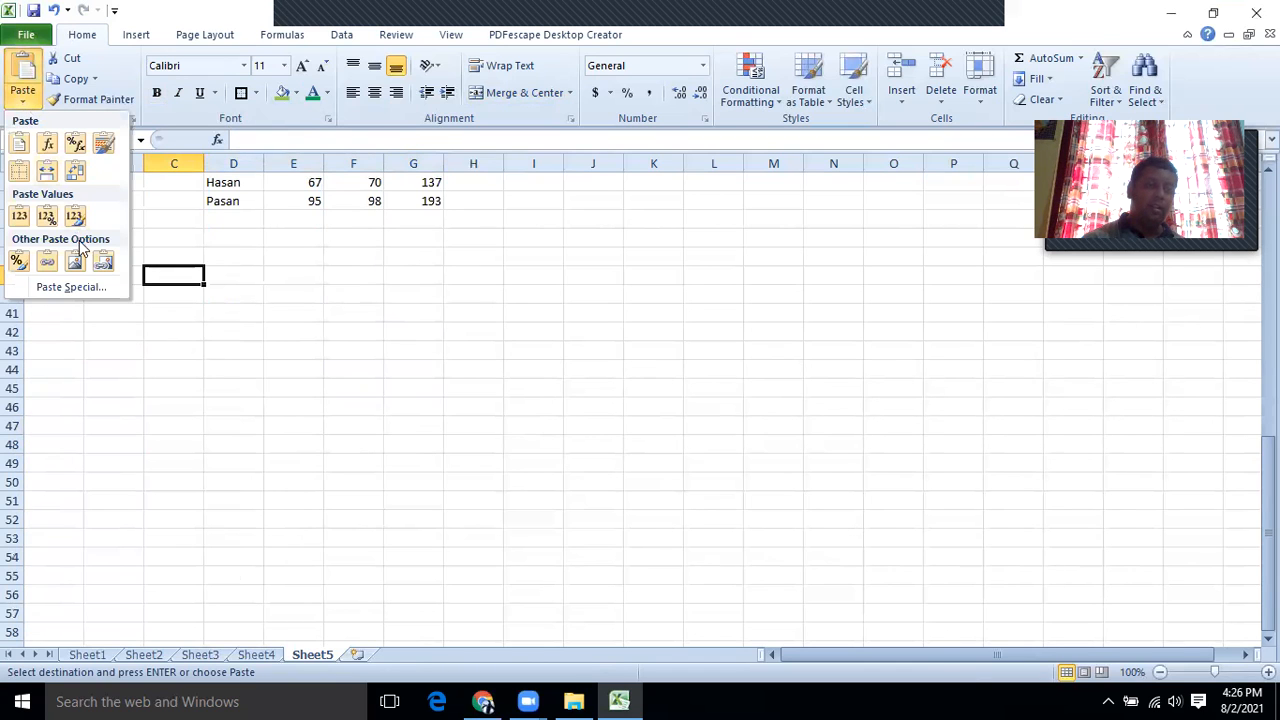
left_click(80, 287)
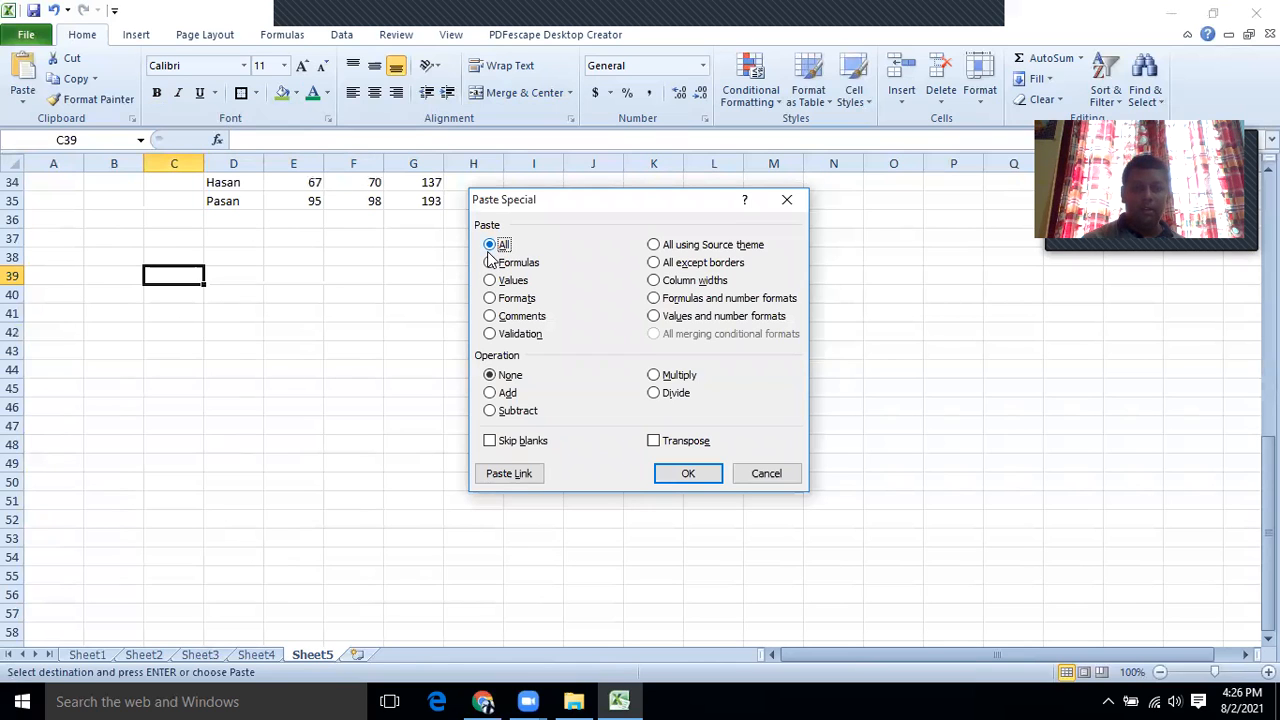
left_click(688, 473)
left_click(486, 449)
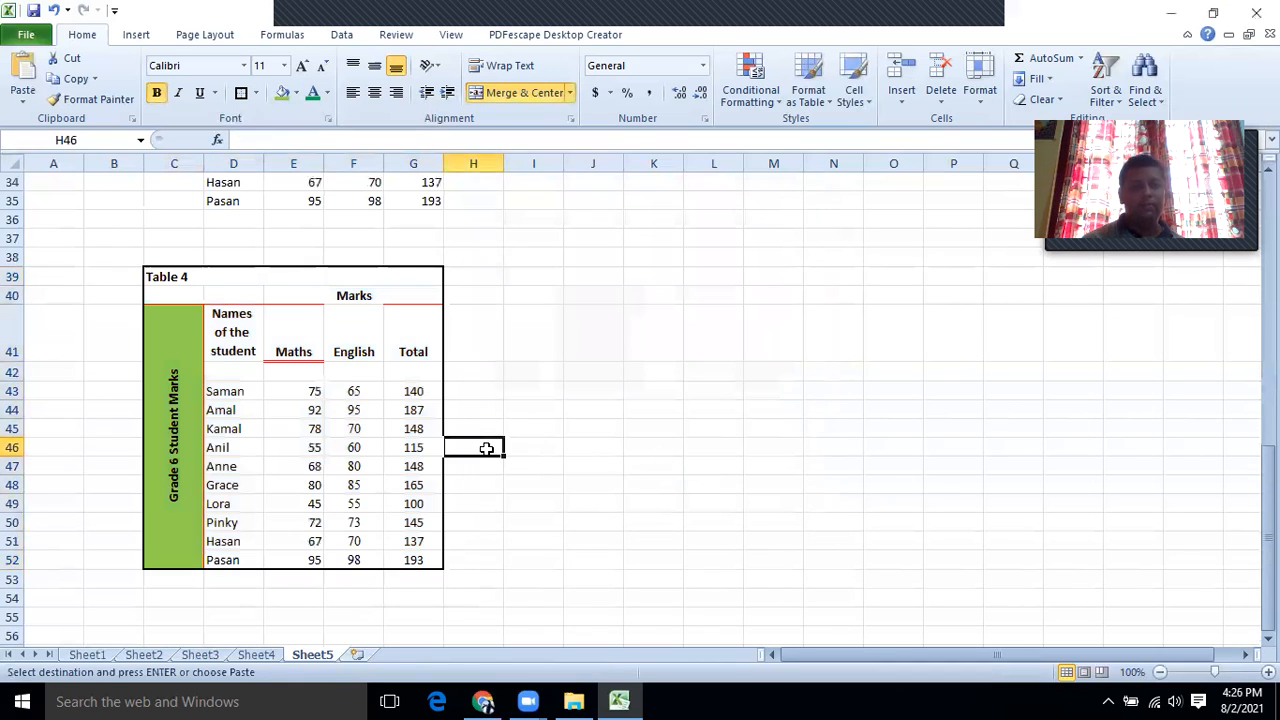
left_click(785, 354)
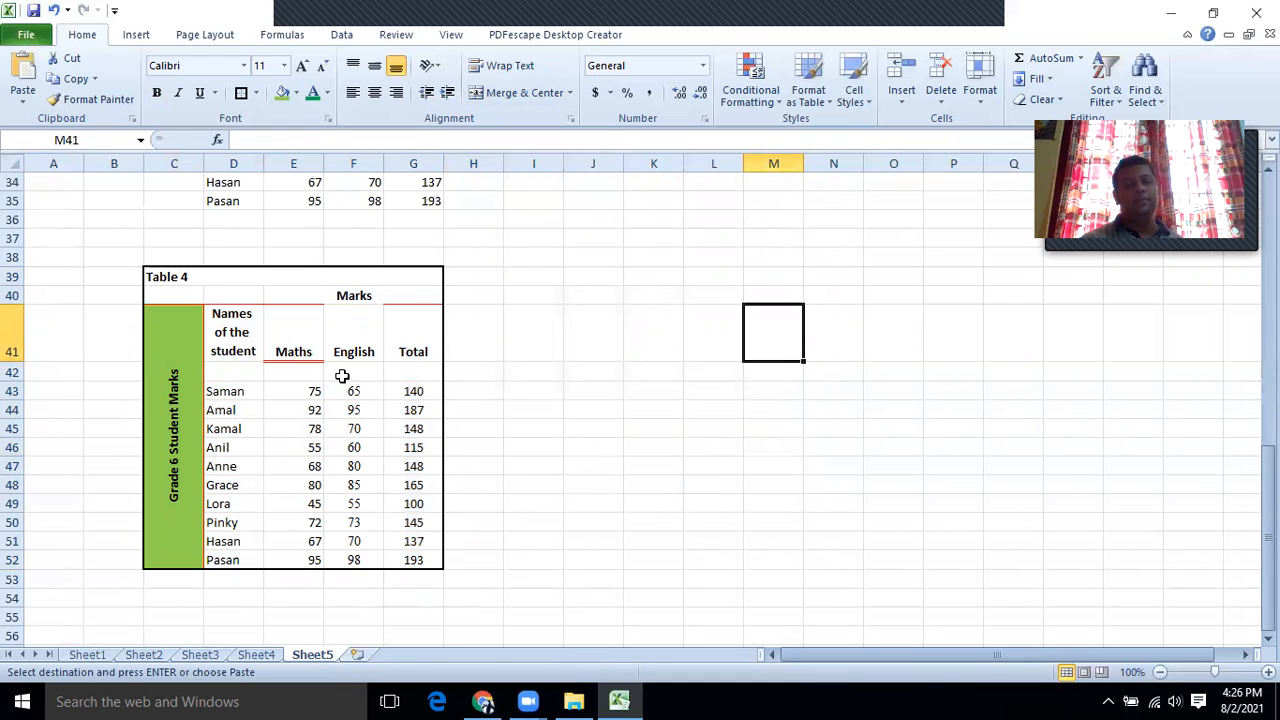
Read the next task in Sheet2, look over Table 4 in Sheet4 and return to the original table in Sheet5.
left_click(135, 656)
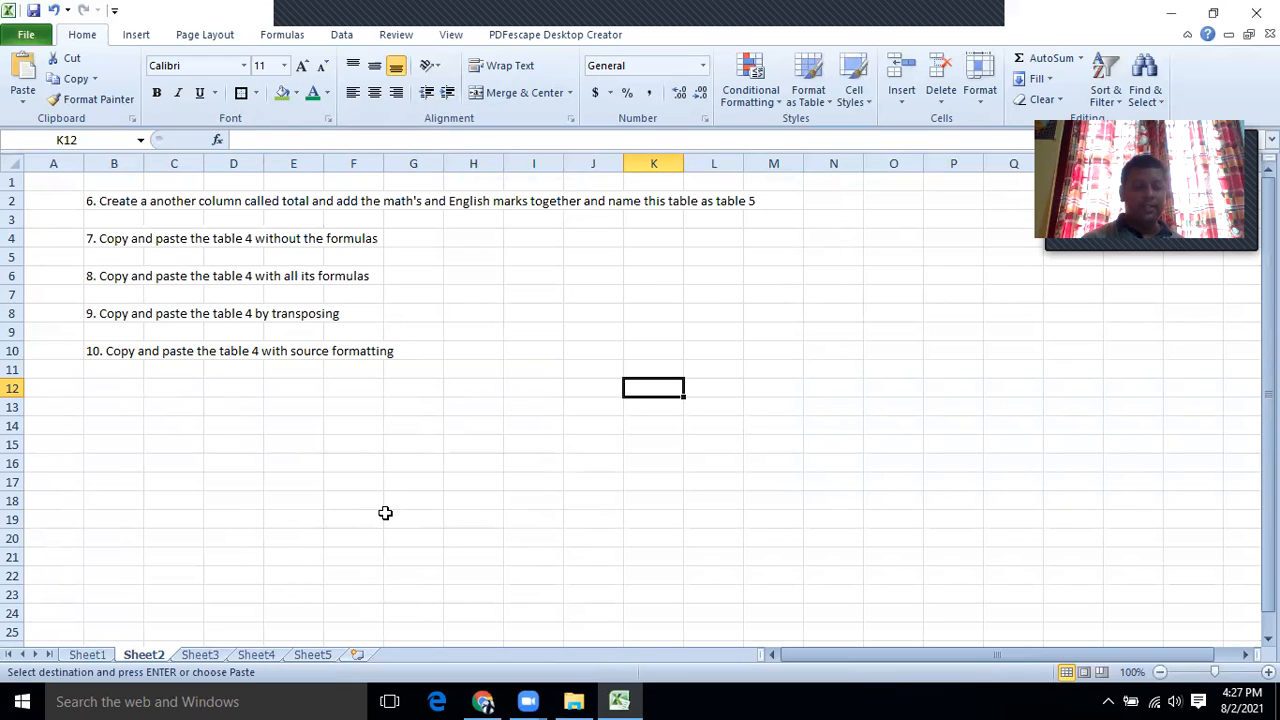
left_click(252, 655)
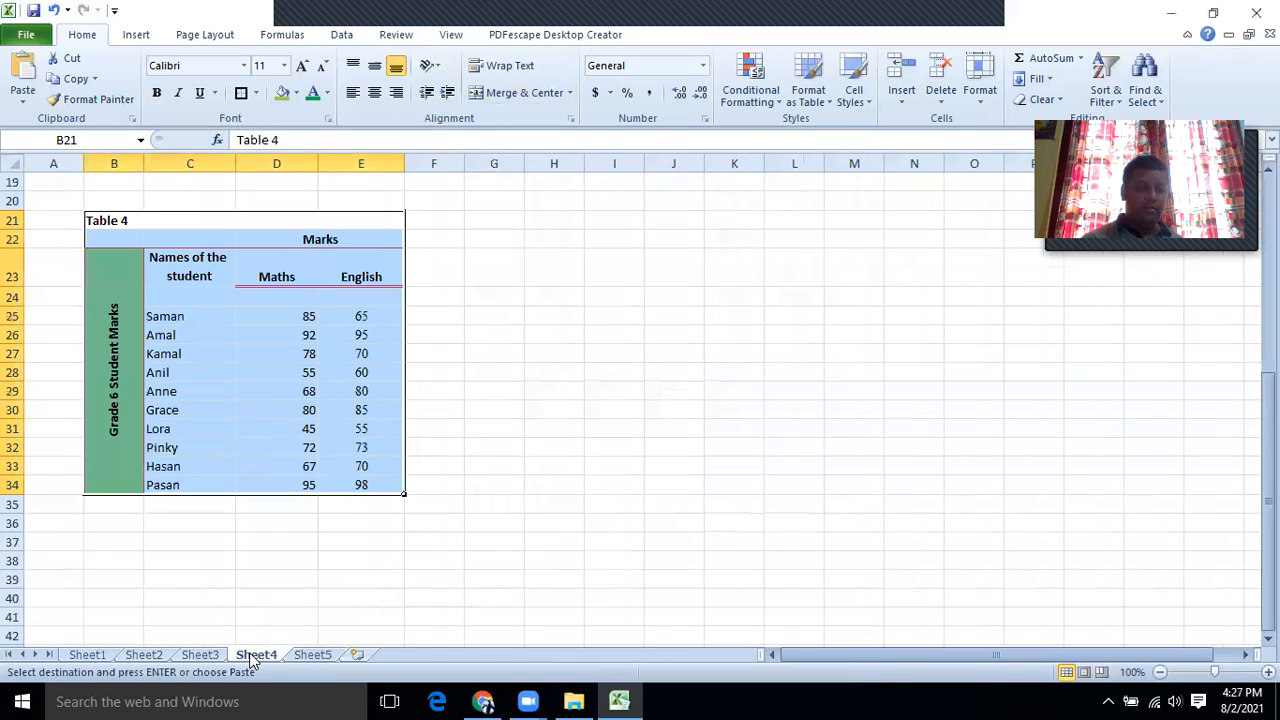
left_click(240, 568)
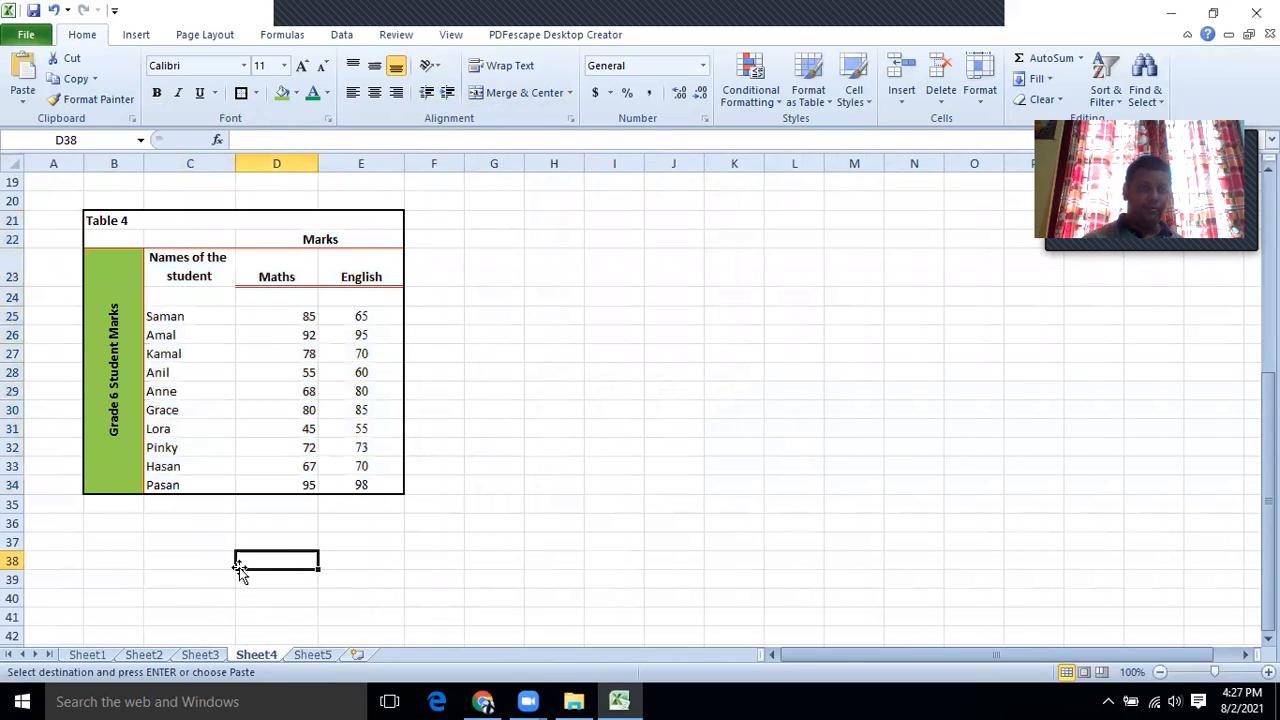
scroll(291, 416, "up", 5)
scroll(291, 416, "up", 1)
scroll(291, 416, "down", 10)
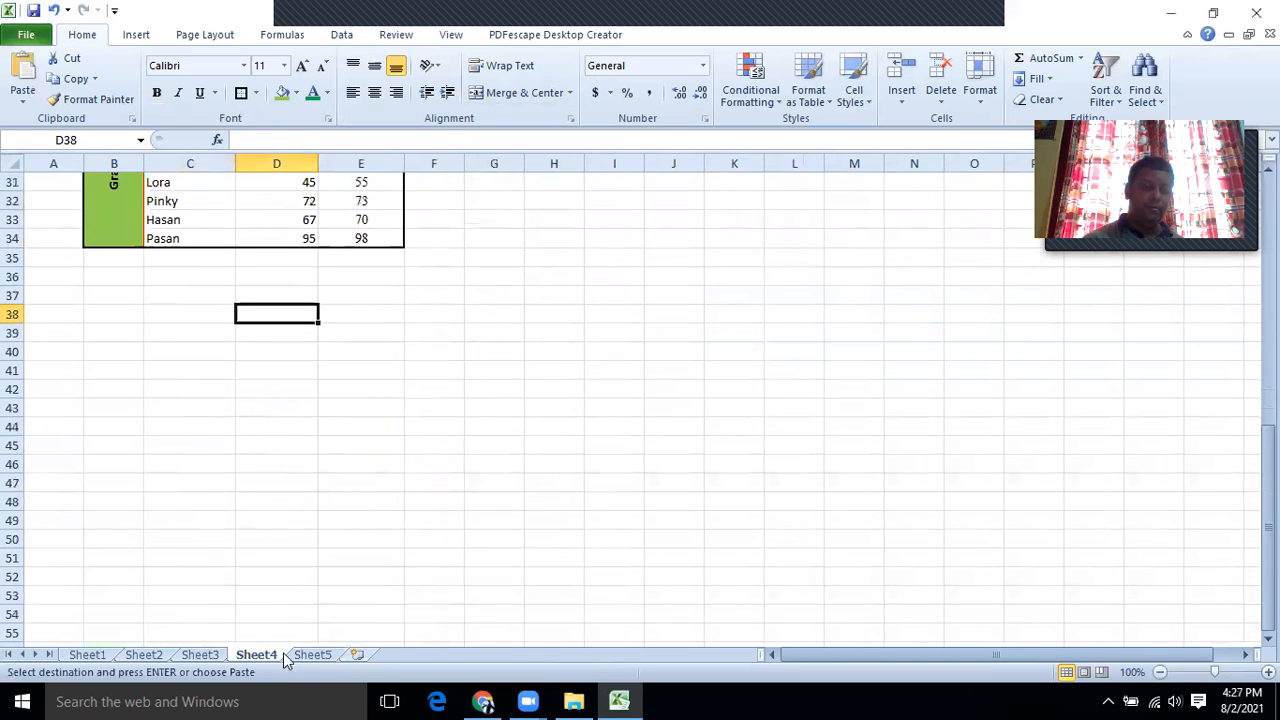
left_click(300, 655)
scroll(286, 457, "up", 11)
left_click(665, 389)
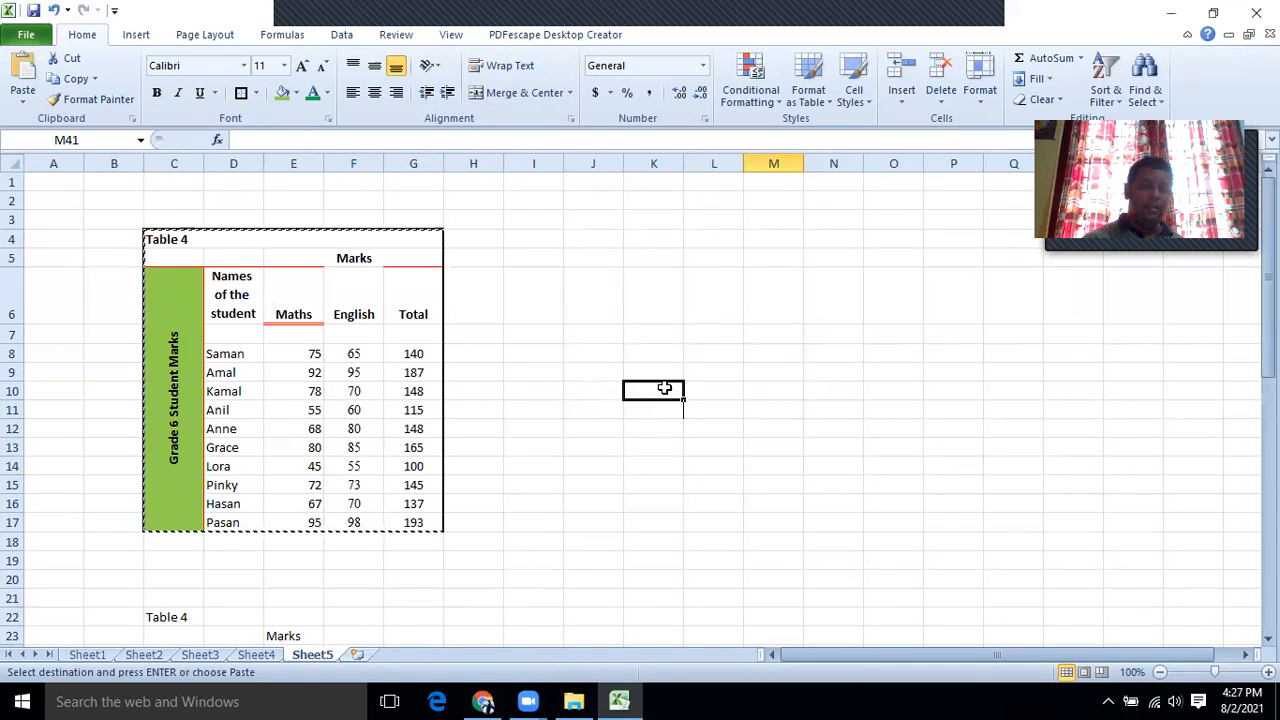
Copy the original table, cells C4 to G17, and paste it transposed at cell C56 using Paste Special.
left_click_drag(181, 241, 295, 421)
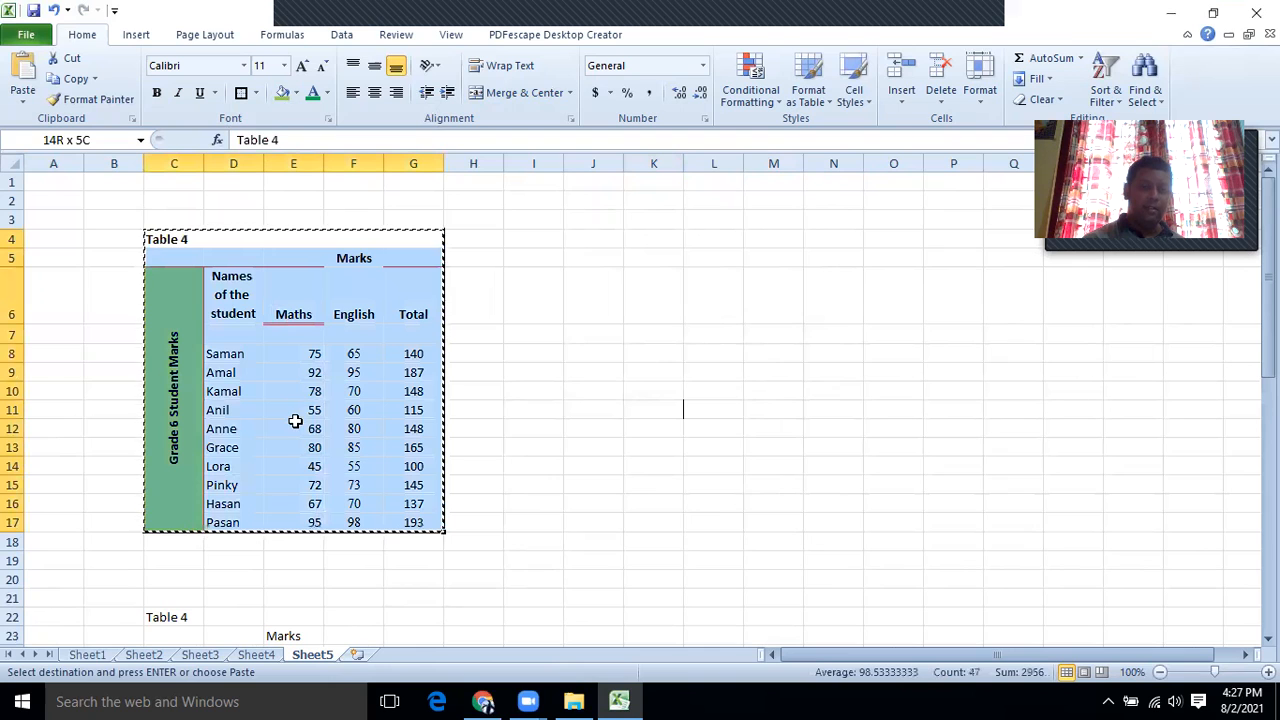
left_click(72, 80)
scroll(295, 325, "down", 16)
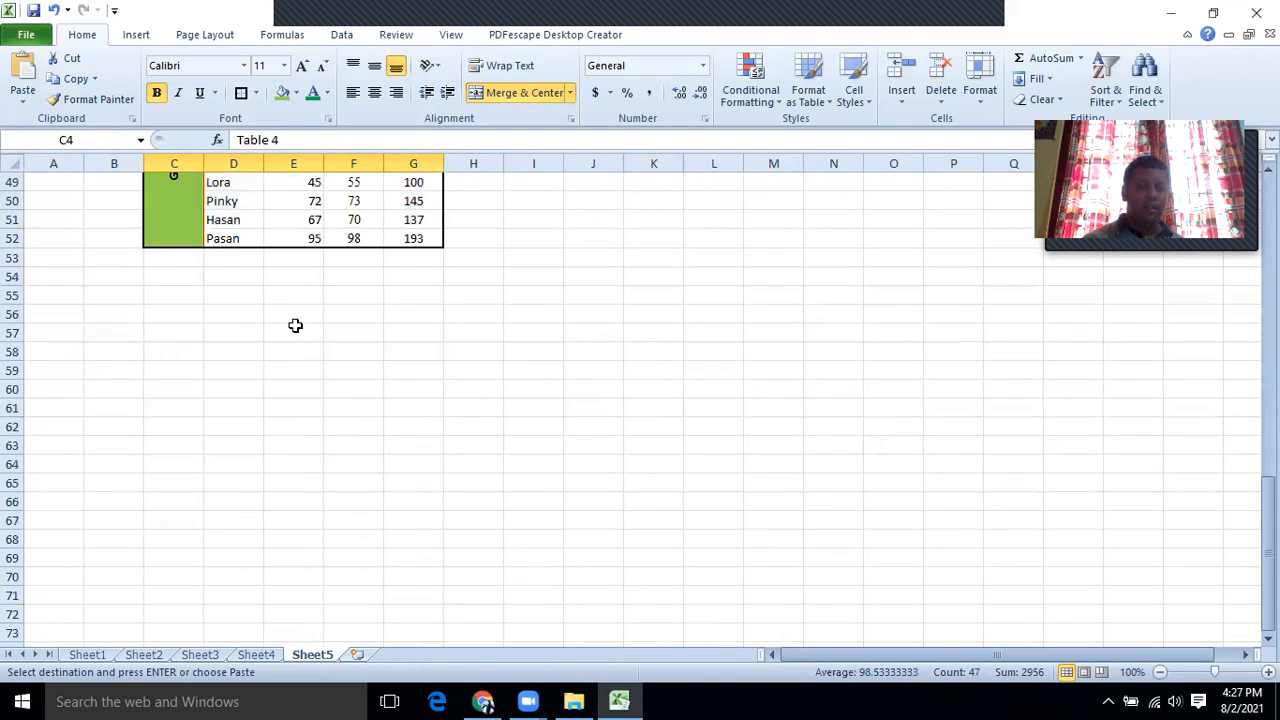
left_click(179, 319)
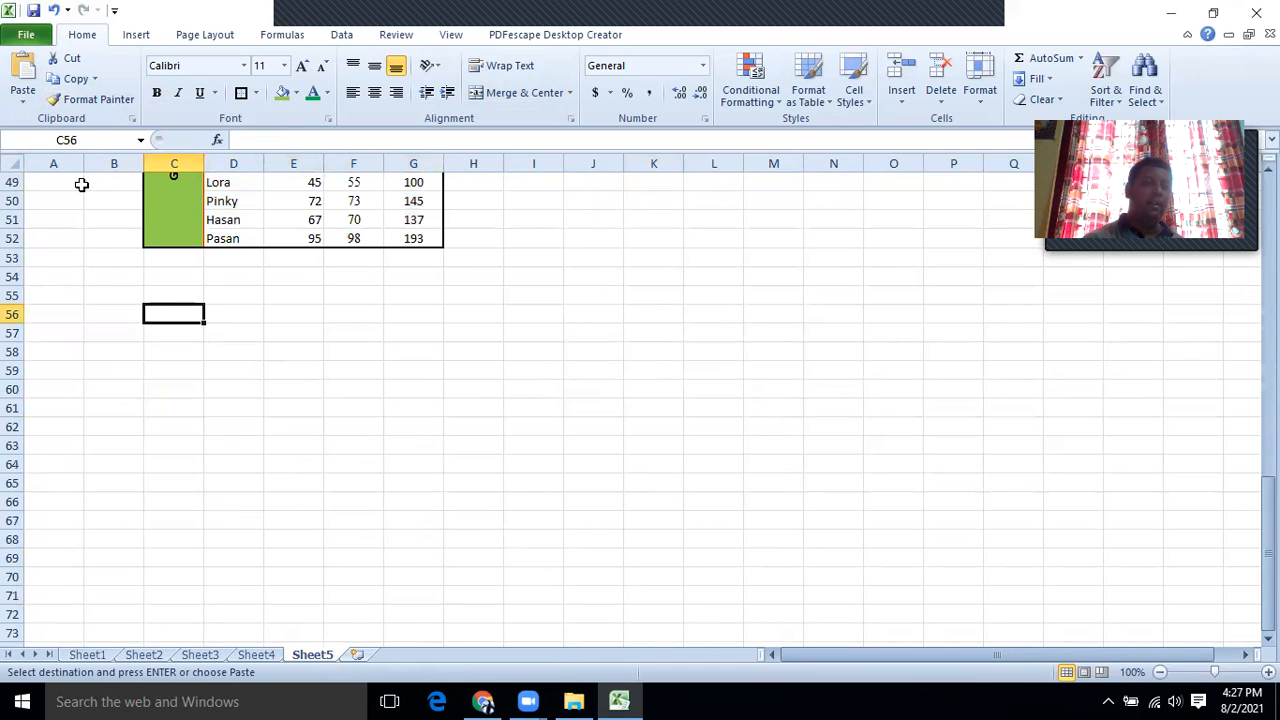
left_click(23, 101)
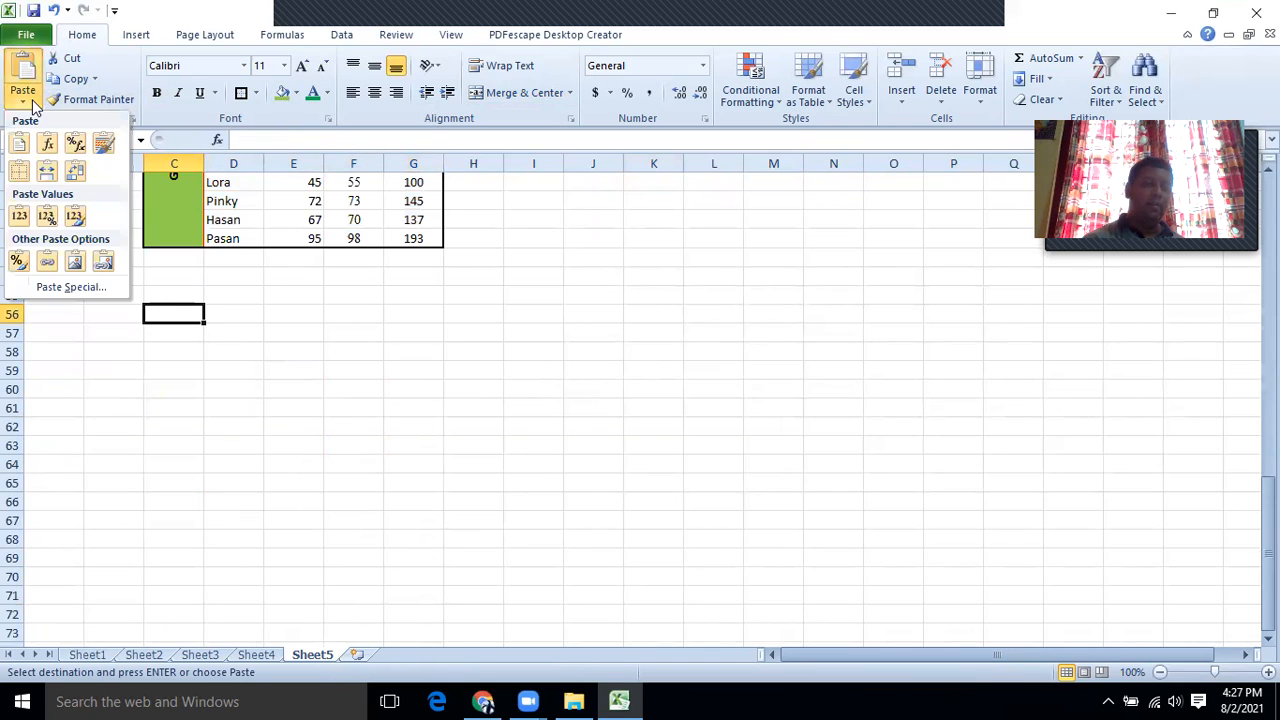
left_click(66, 287)
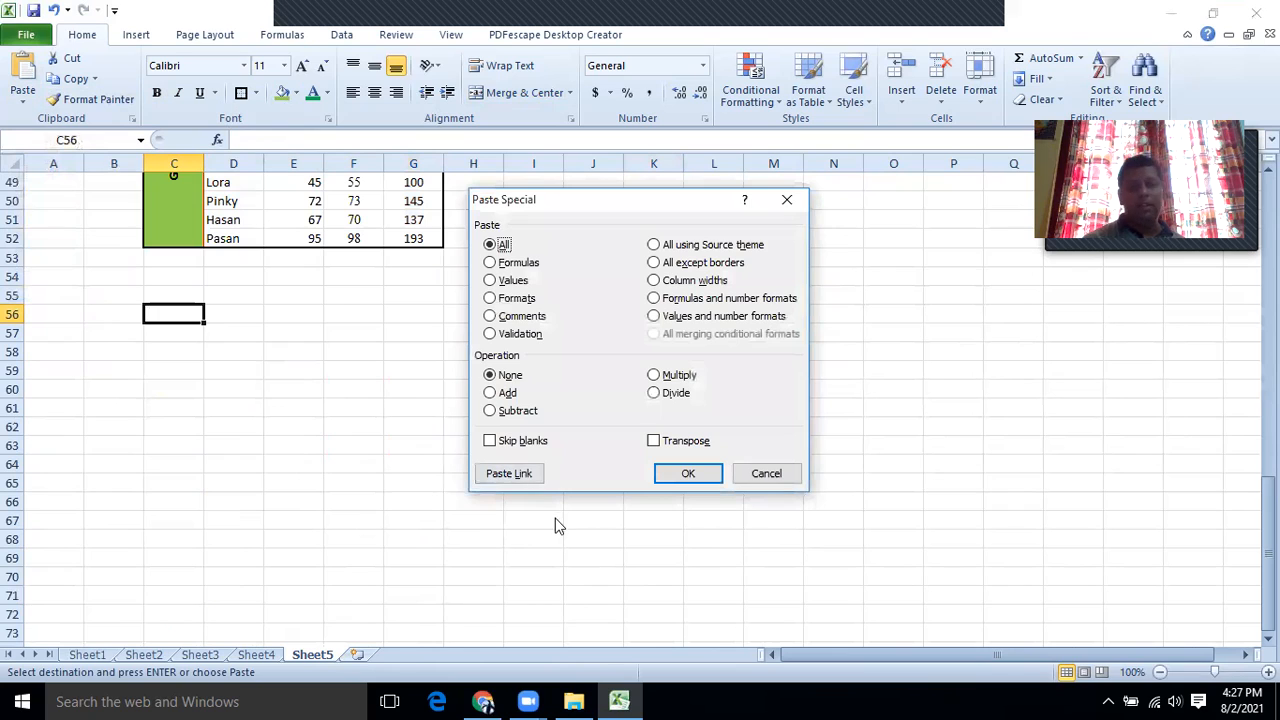
left_click(655, 441)
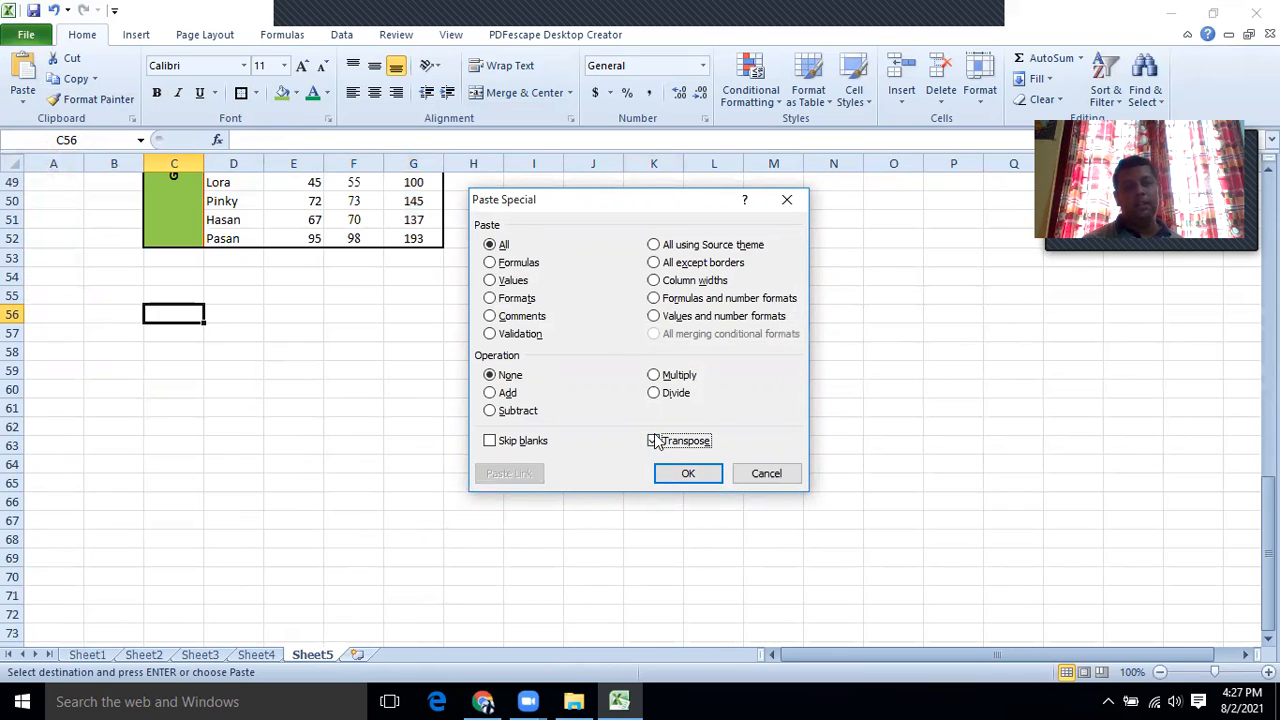
left_click(688, 475)
left_click(472, 488)
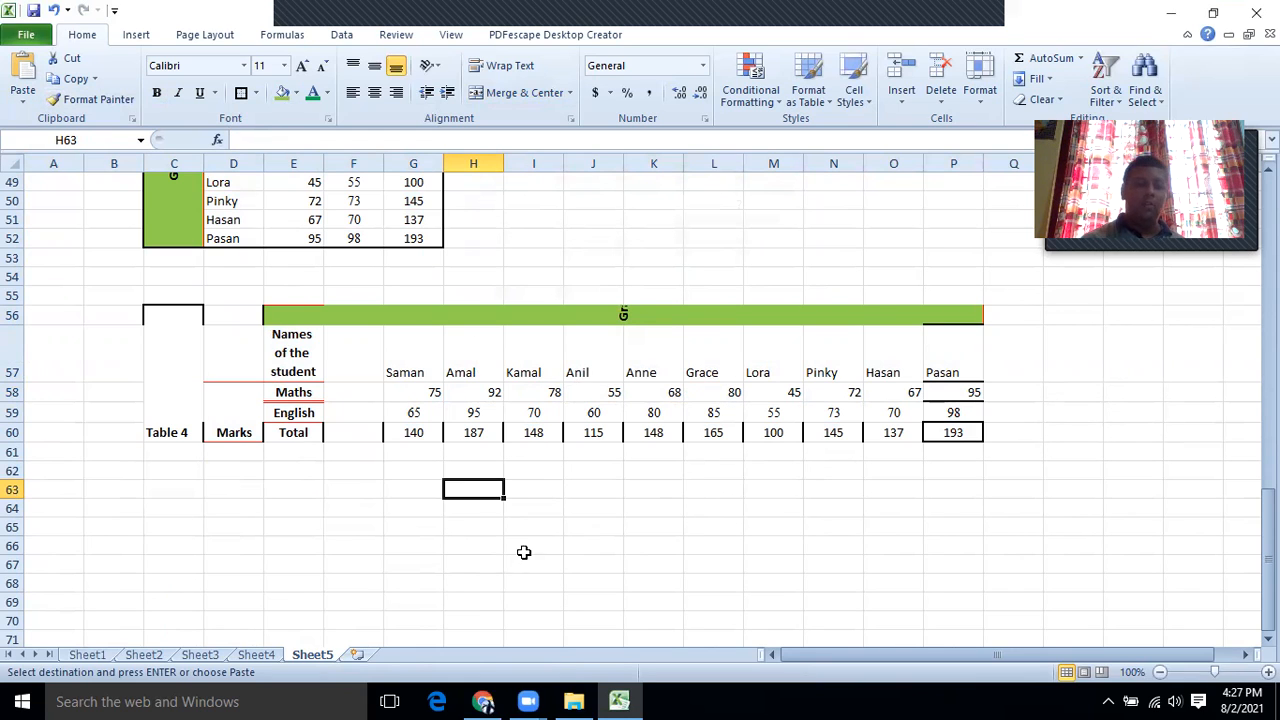
Copy the student names and Maths marks, cells D26 to E35, and paste them transposed at cell D64.
scroll(523, 552, "up", 11)
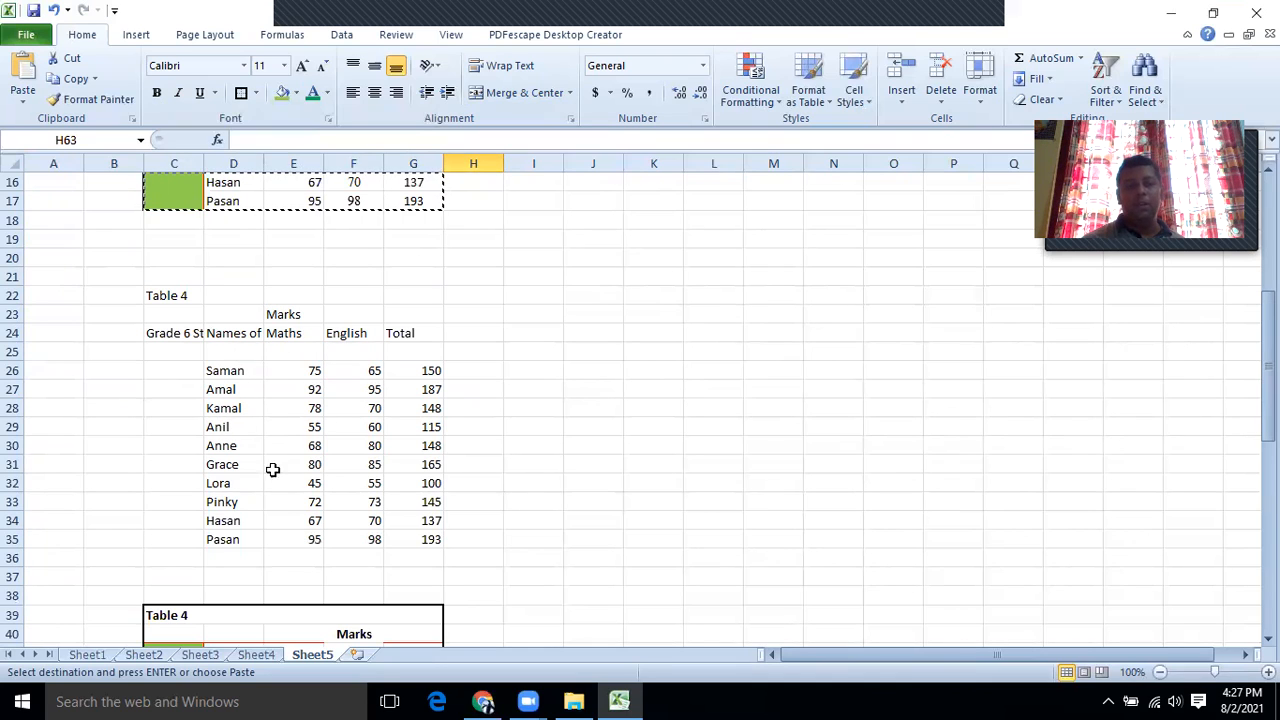
mouse_move(222, 370)
left_mouse_down()
mouse_move(310, 427)
mouse_move(300, 553)
mouse_move(300, 534)
left_mouse_up()
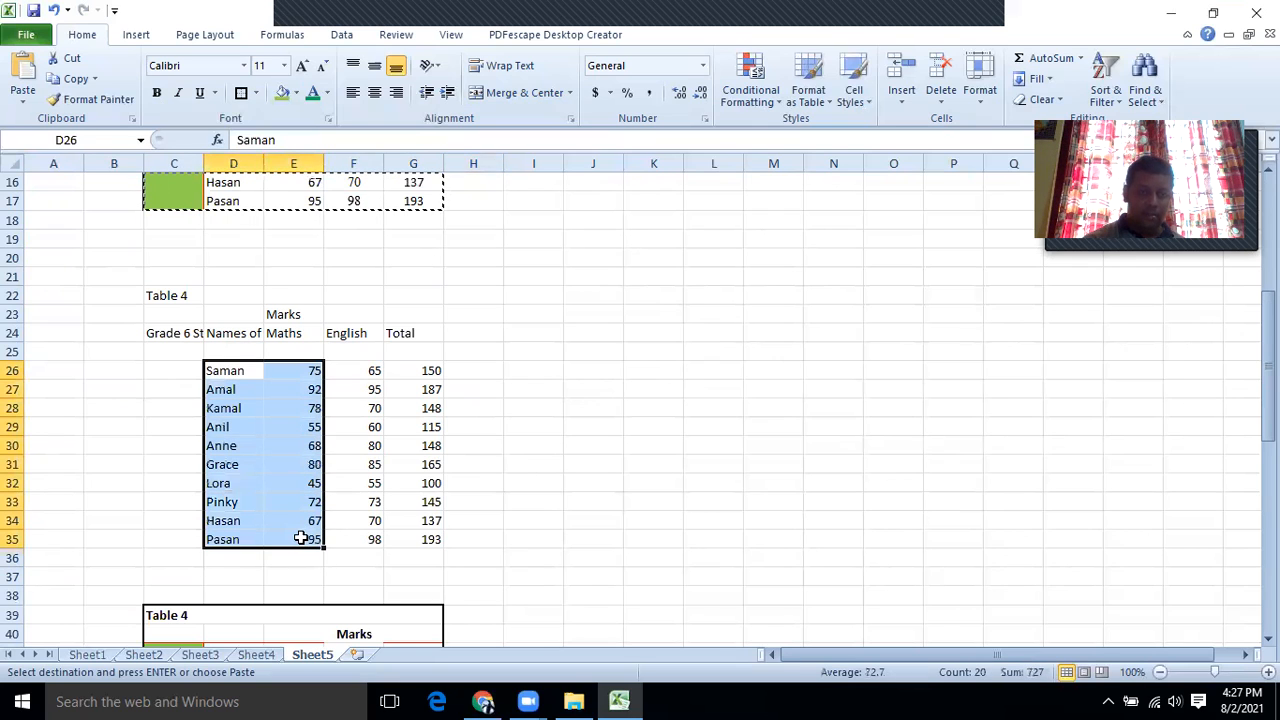
left_click(70, 79)
scroll(287, 305, "down", 15)
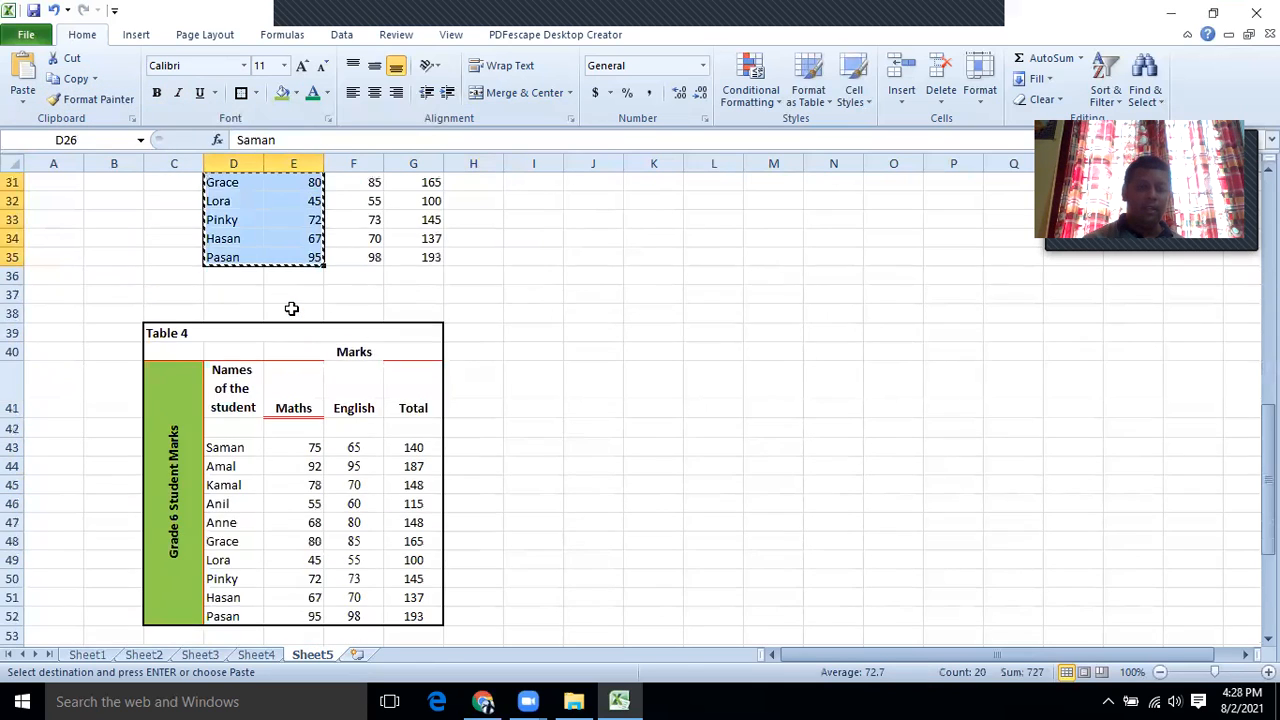
left_click(226, 237)
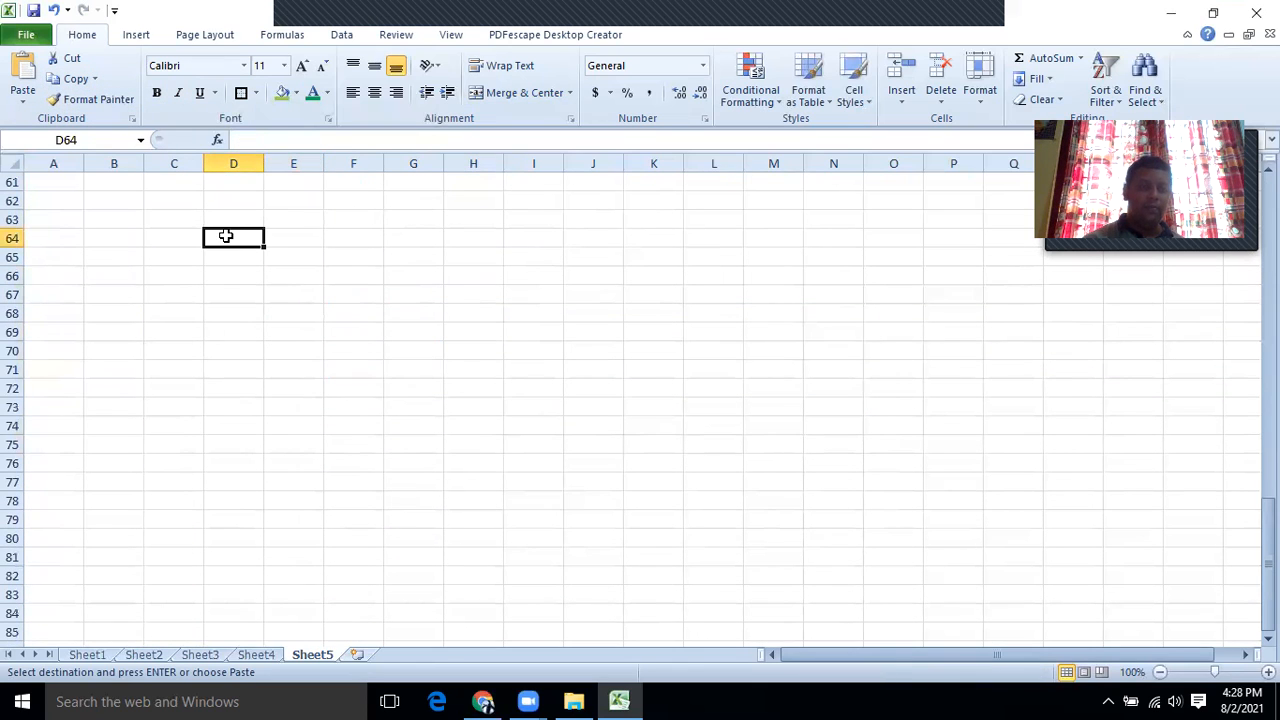
left_click(22, 101)
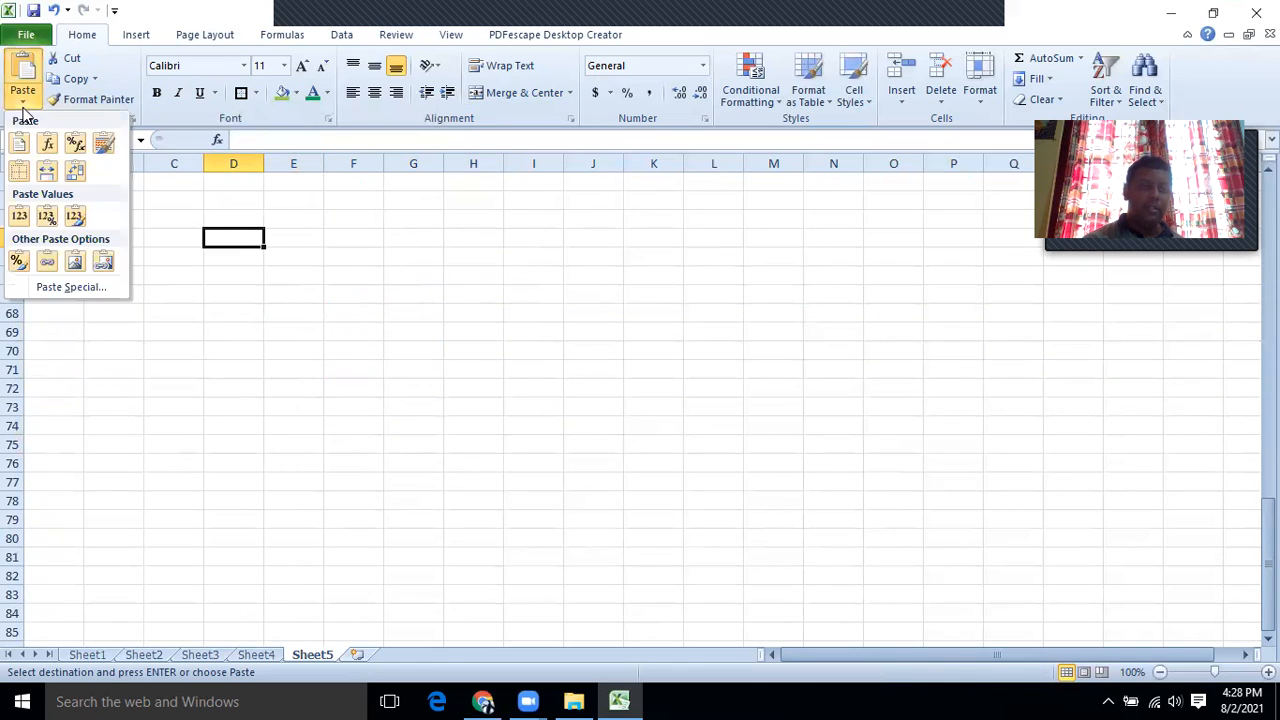
left_click(55, 285)
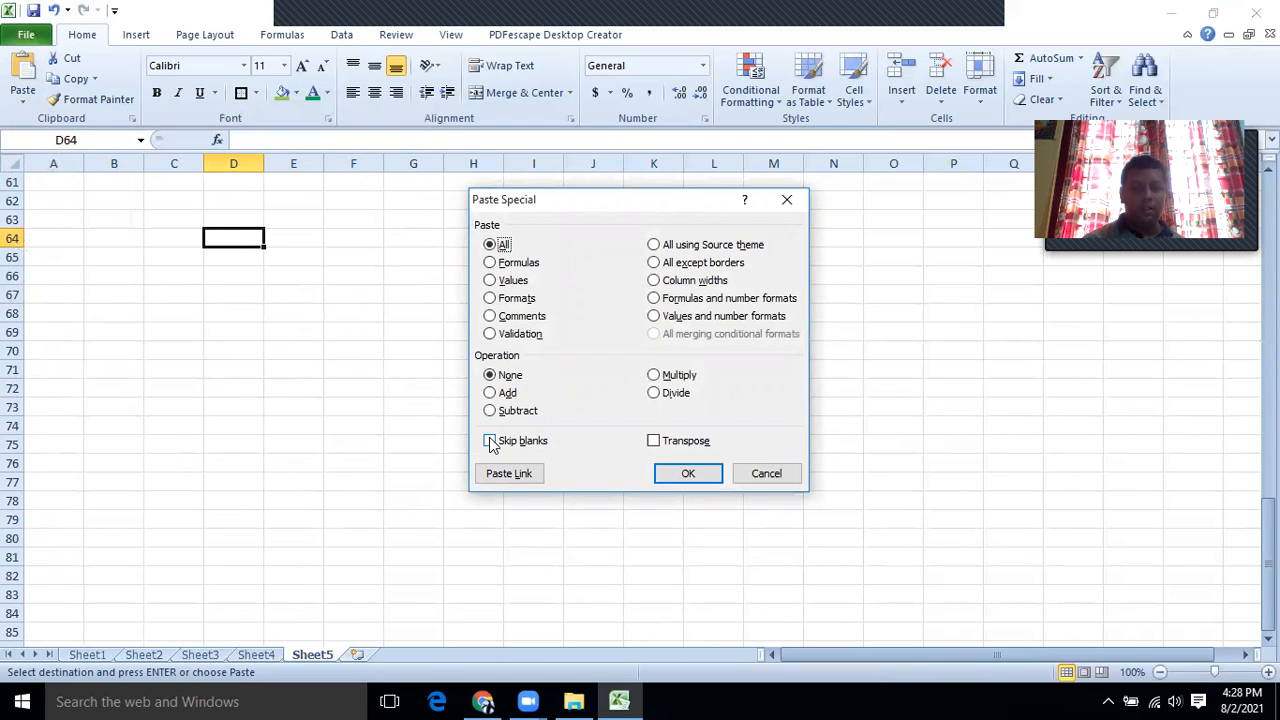
left_click(652, 442)
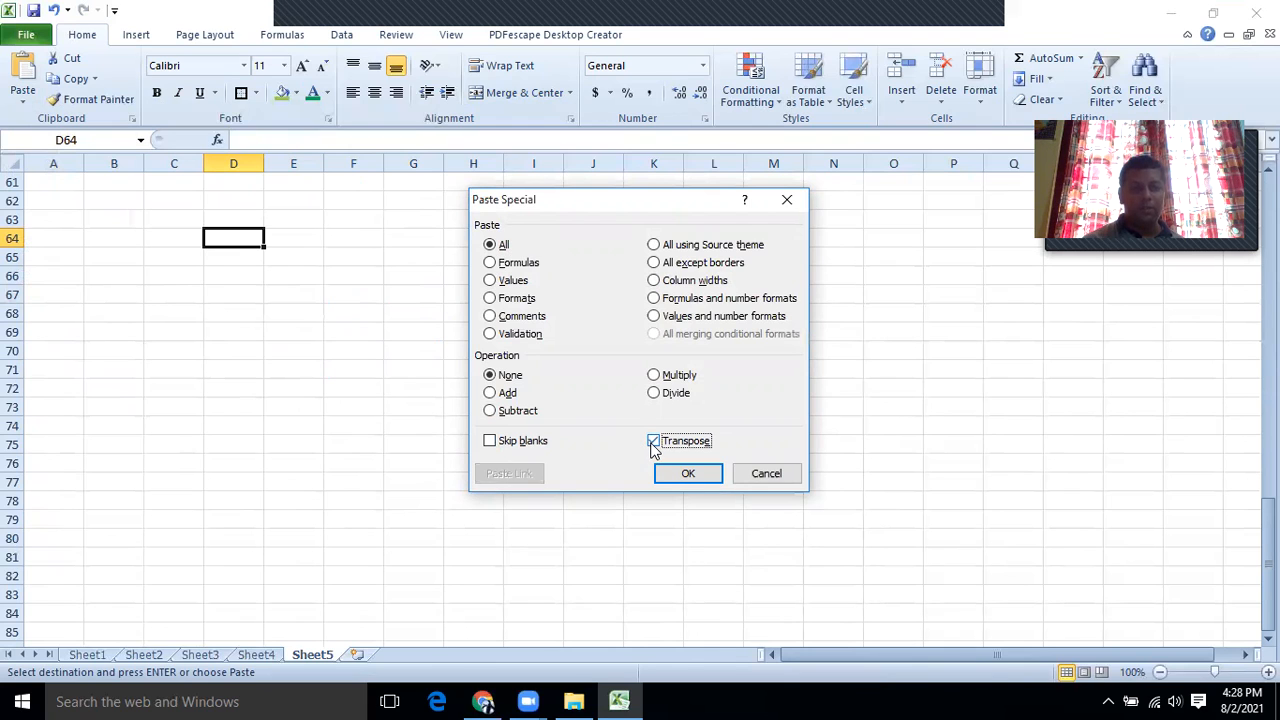
left_click(687, 473)
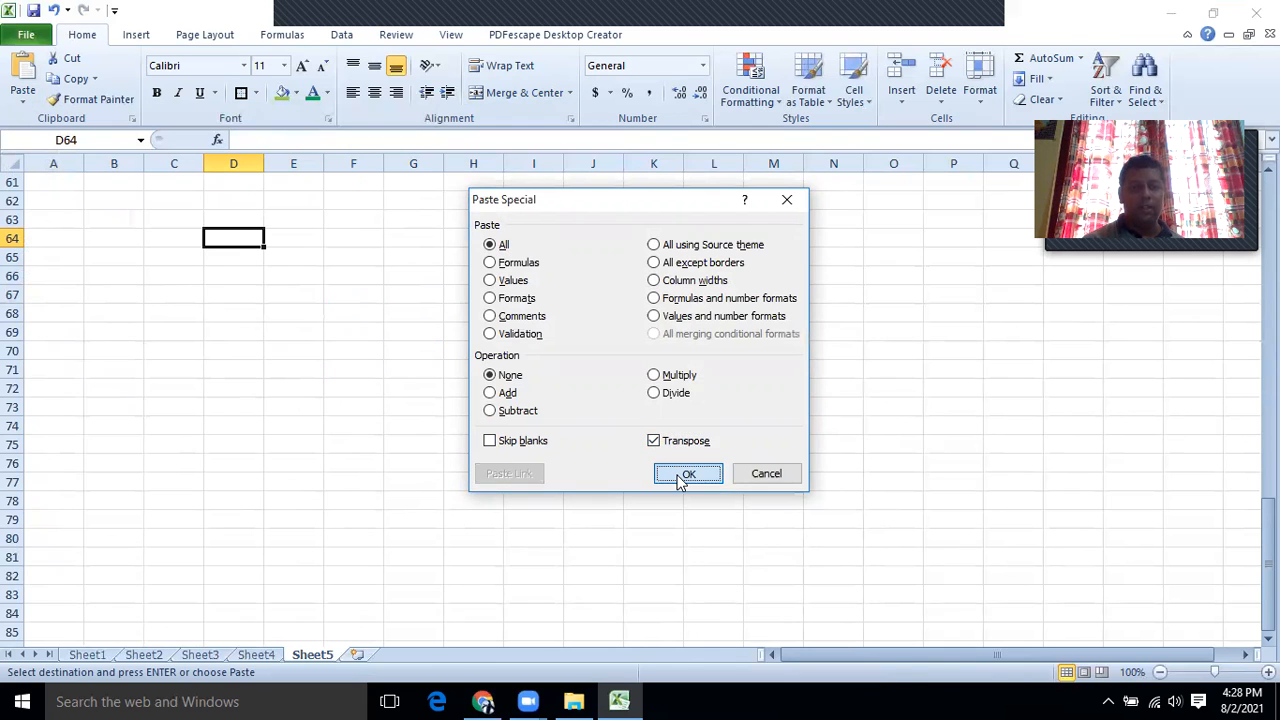
left_click(484, 350)
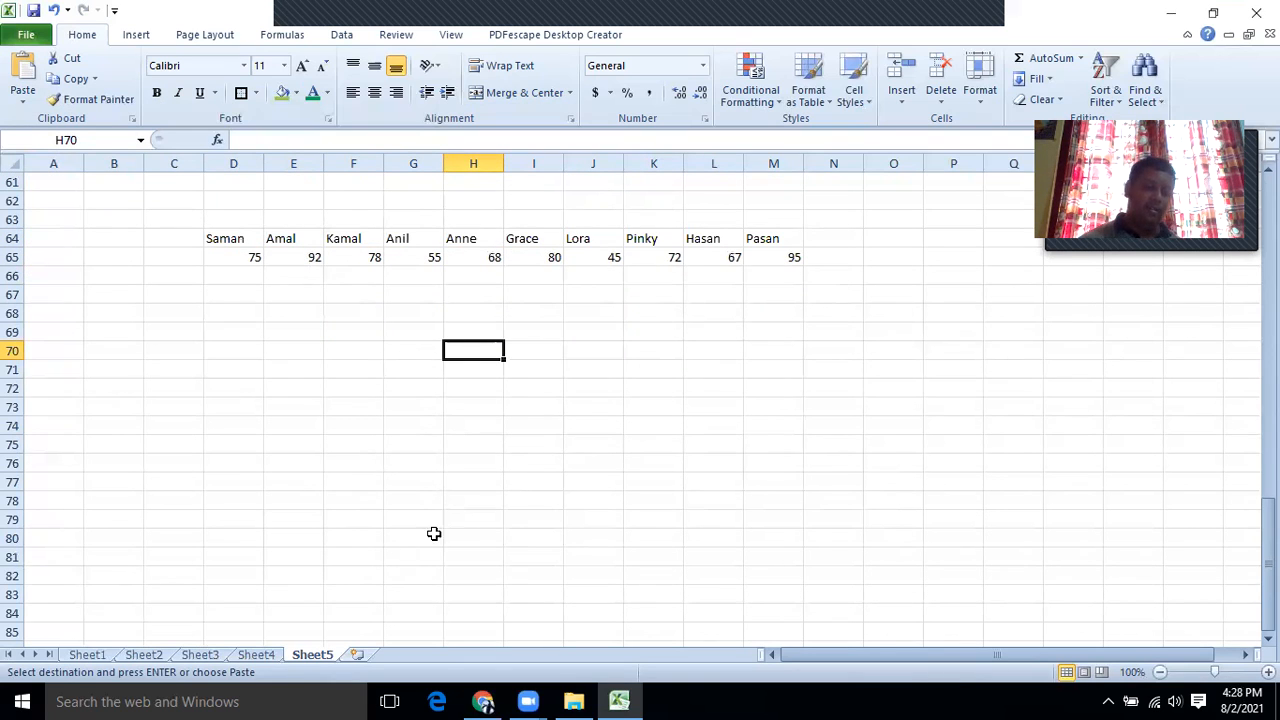
Read the source formatting task in Sheet2, look over the tables in Sheet4 and return to Sheet5.
left_click(143, 655)
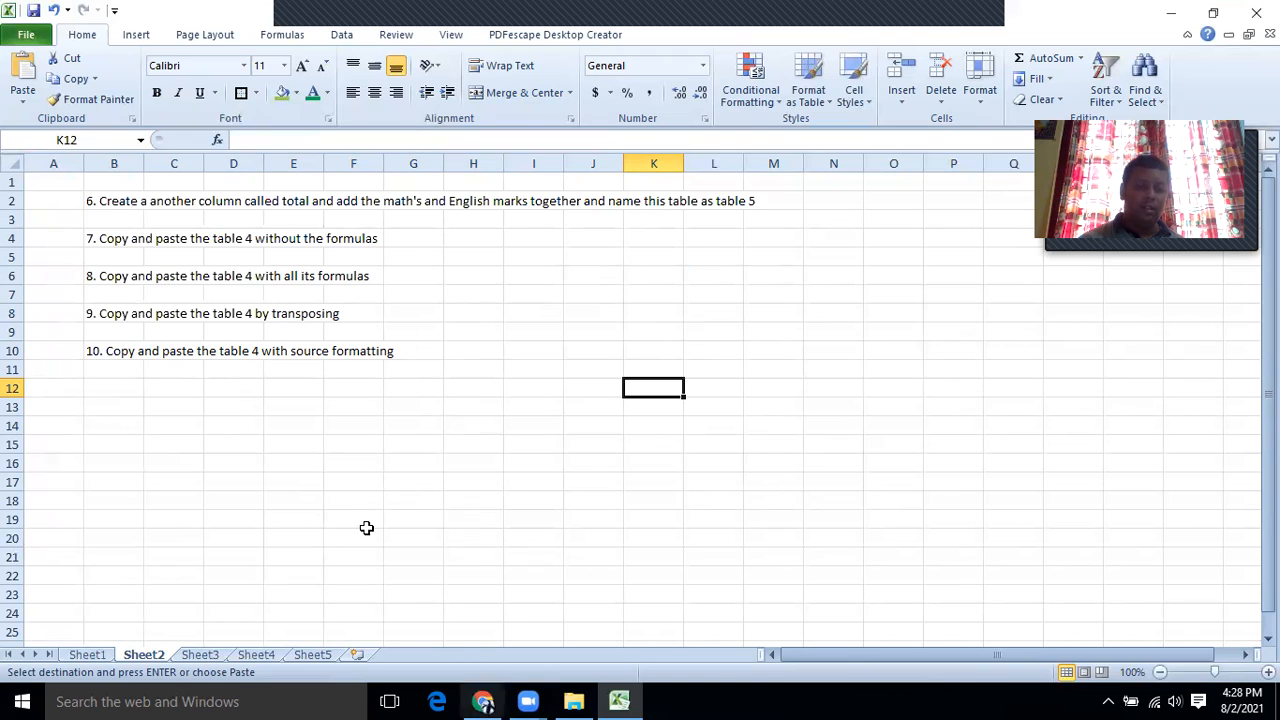
left_click(312, 655)
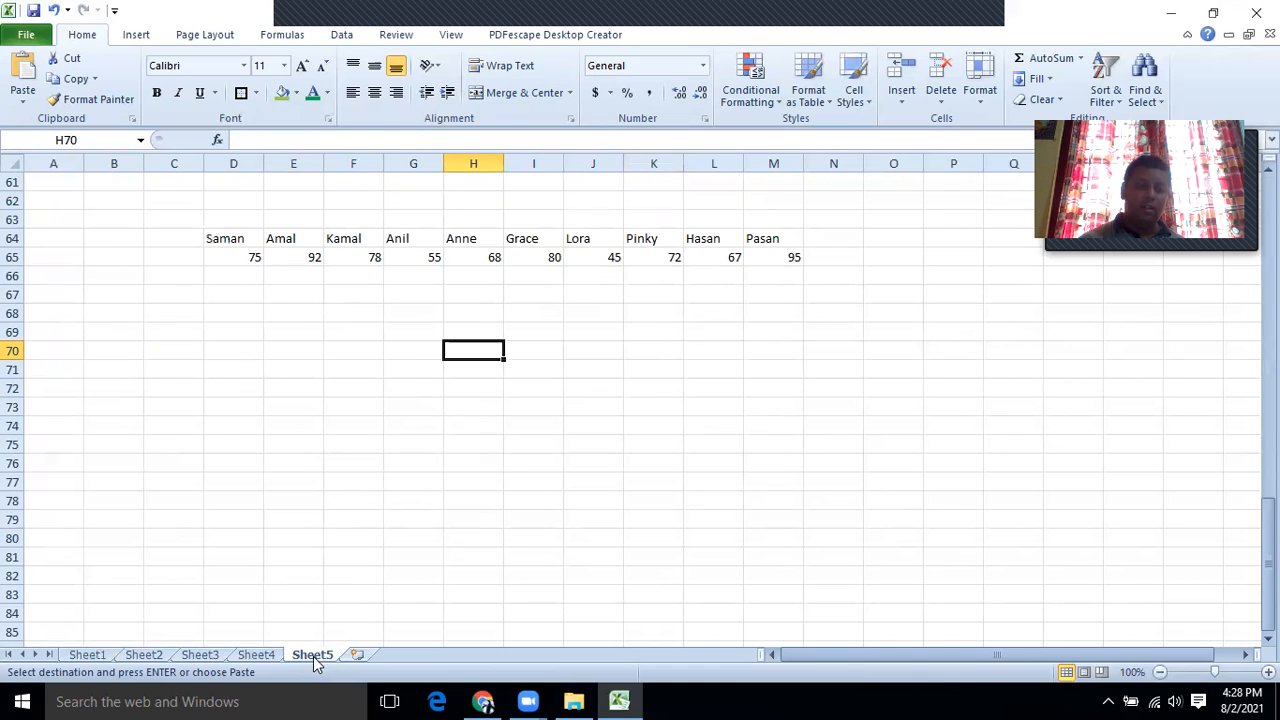
left_click(248, 657)
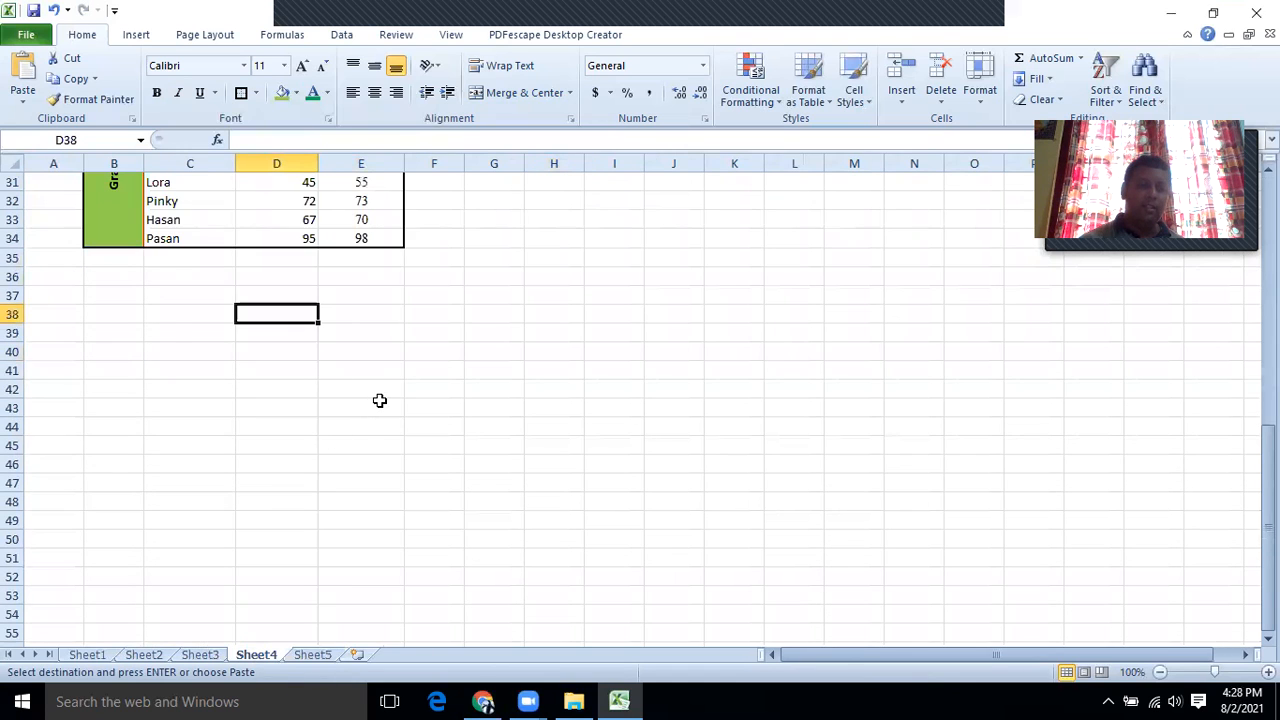
scroll(380, 400, "up", 5)
scroll(380, 400, "up", 5)
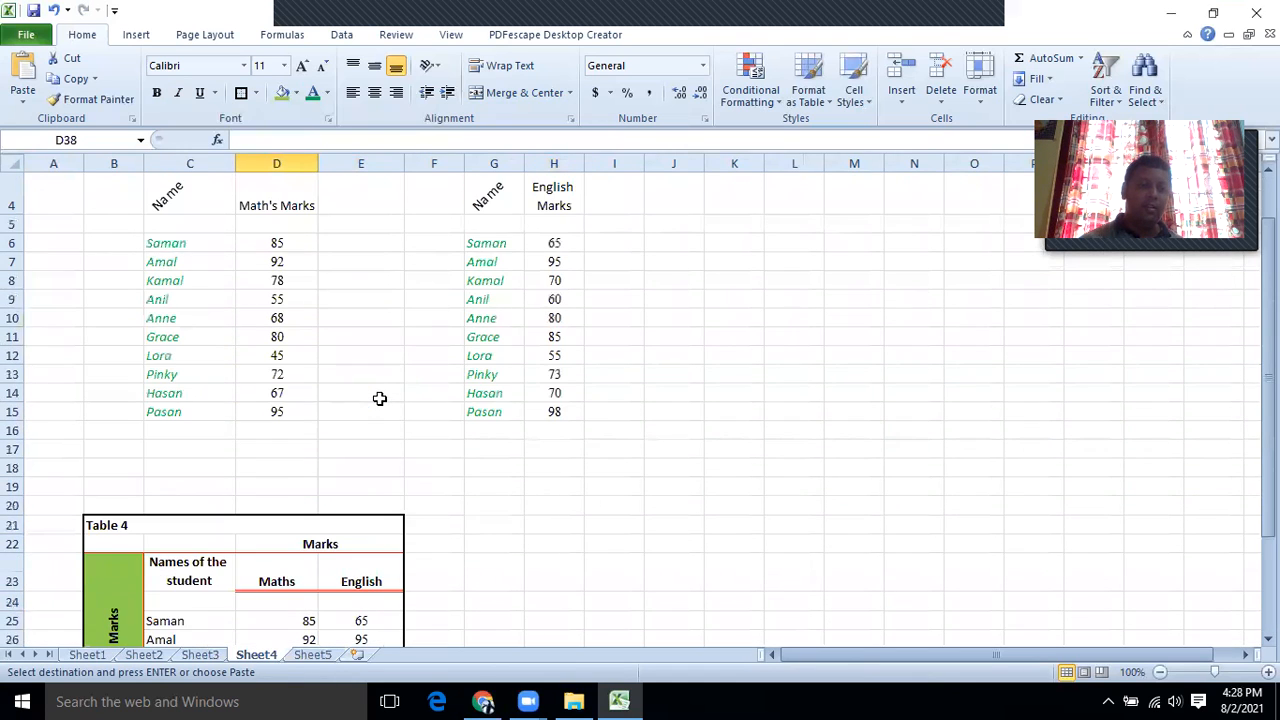
scroll(380, 399, "down", 6)
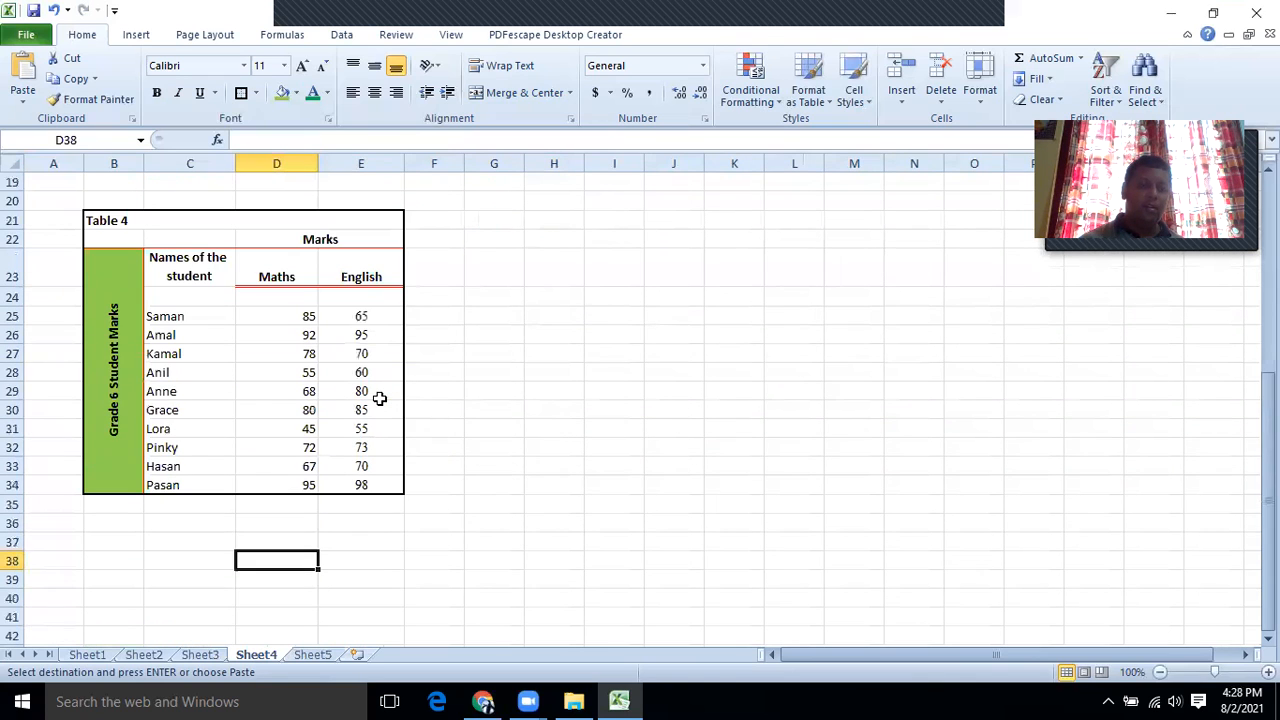
scroll(380, 399, "up", 6)
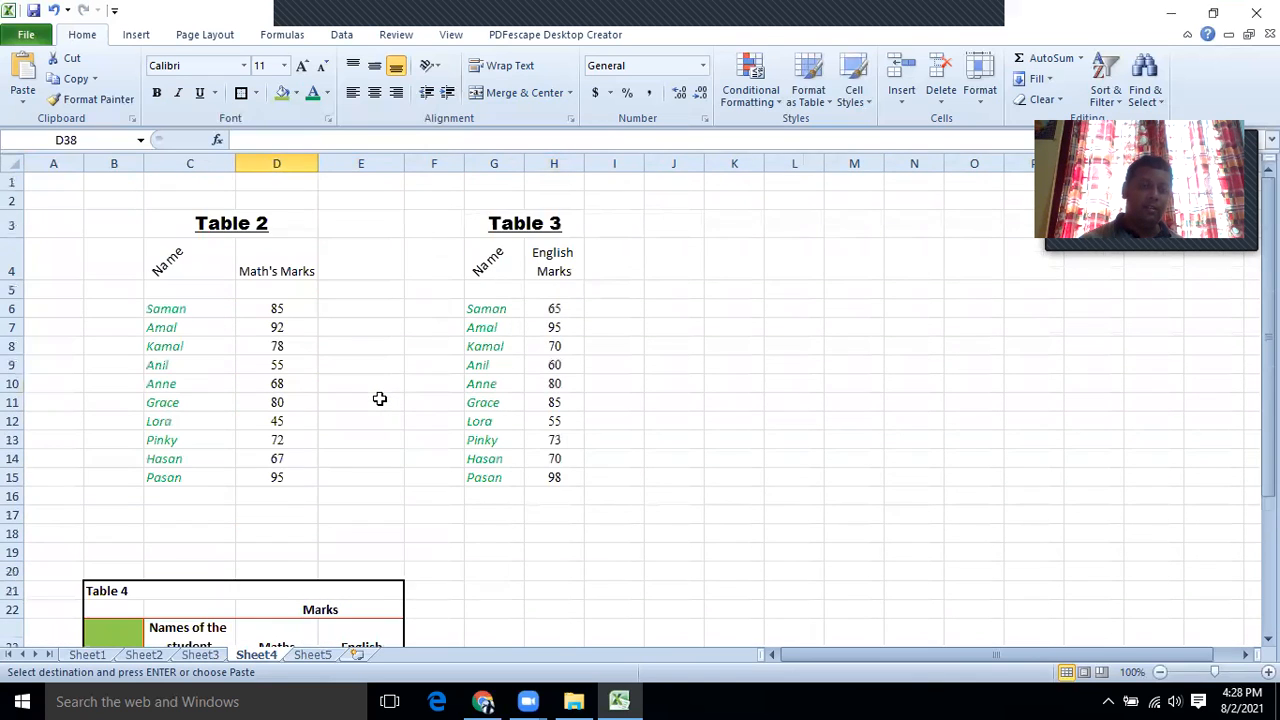
scroll(380, 399, "down", 4)
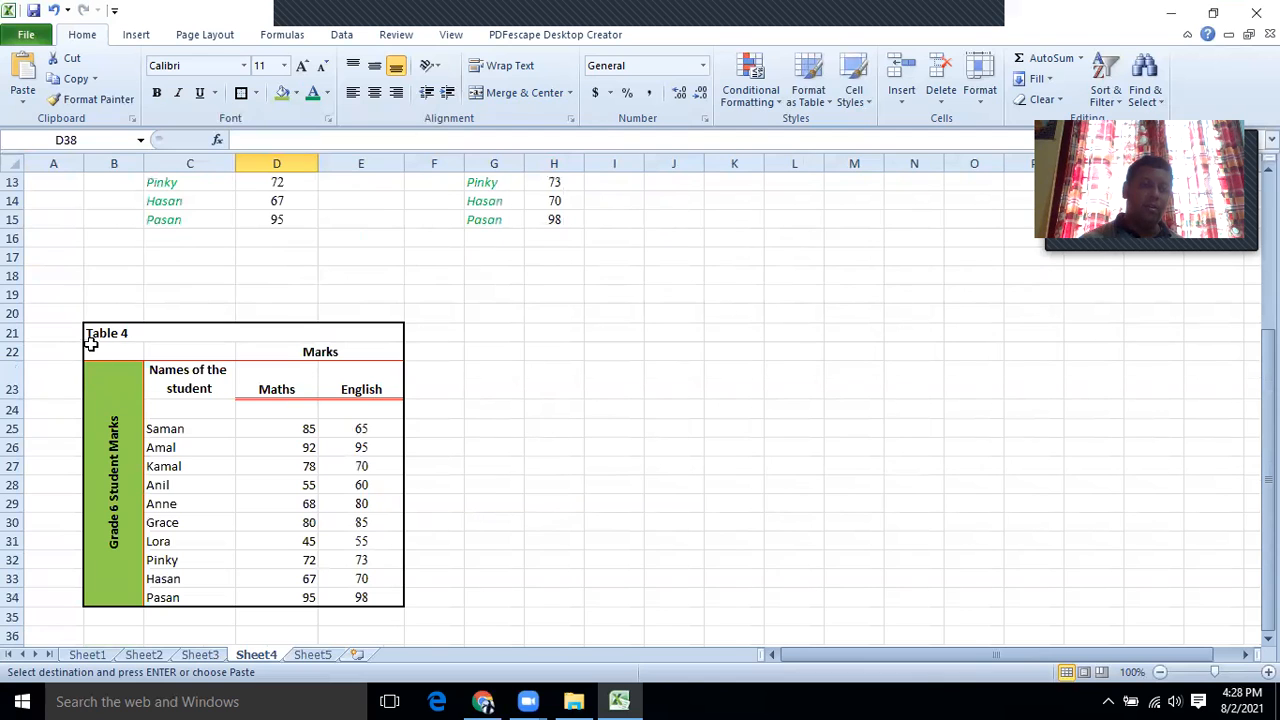
scroll(246, 457, "down", 9)
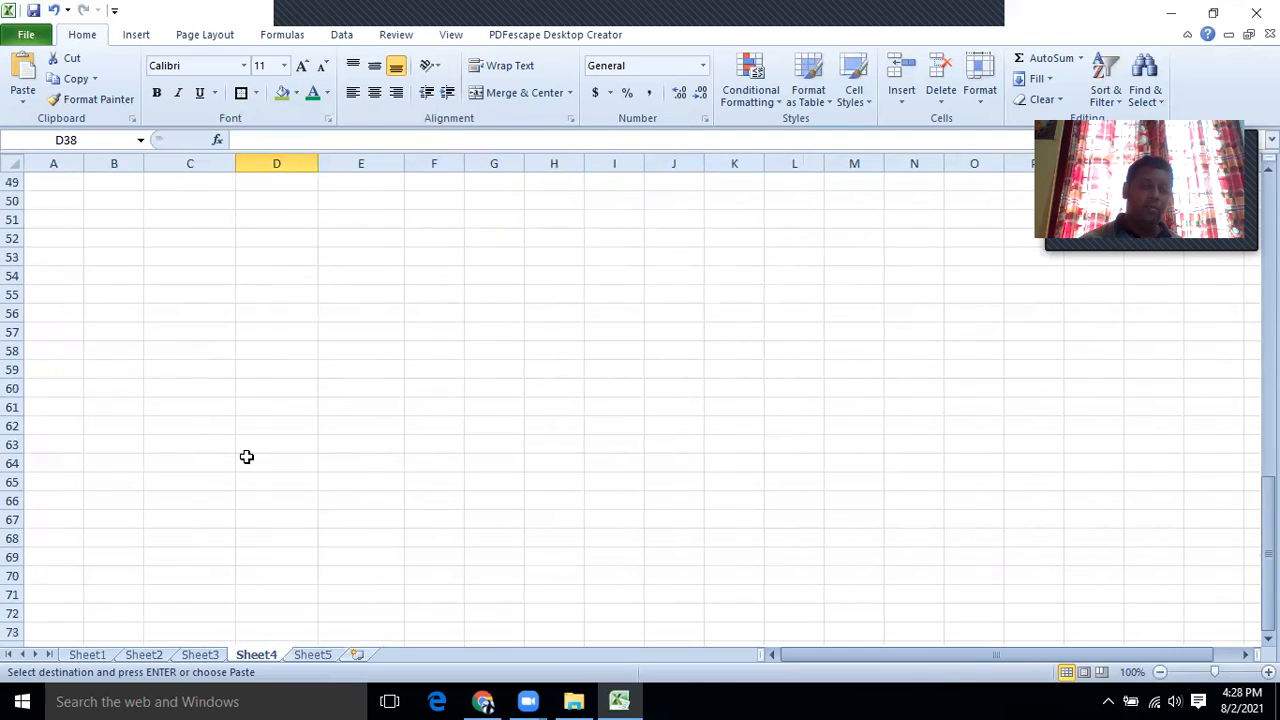
scroll(246, 457, "up", 12)
scroll(246, 455, "up", 1)
scroll(271, 586, "down", 3)
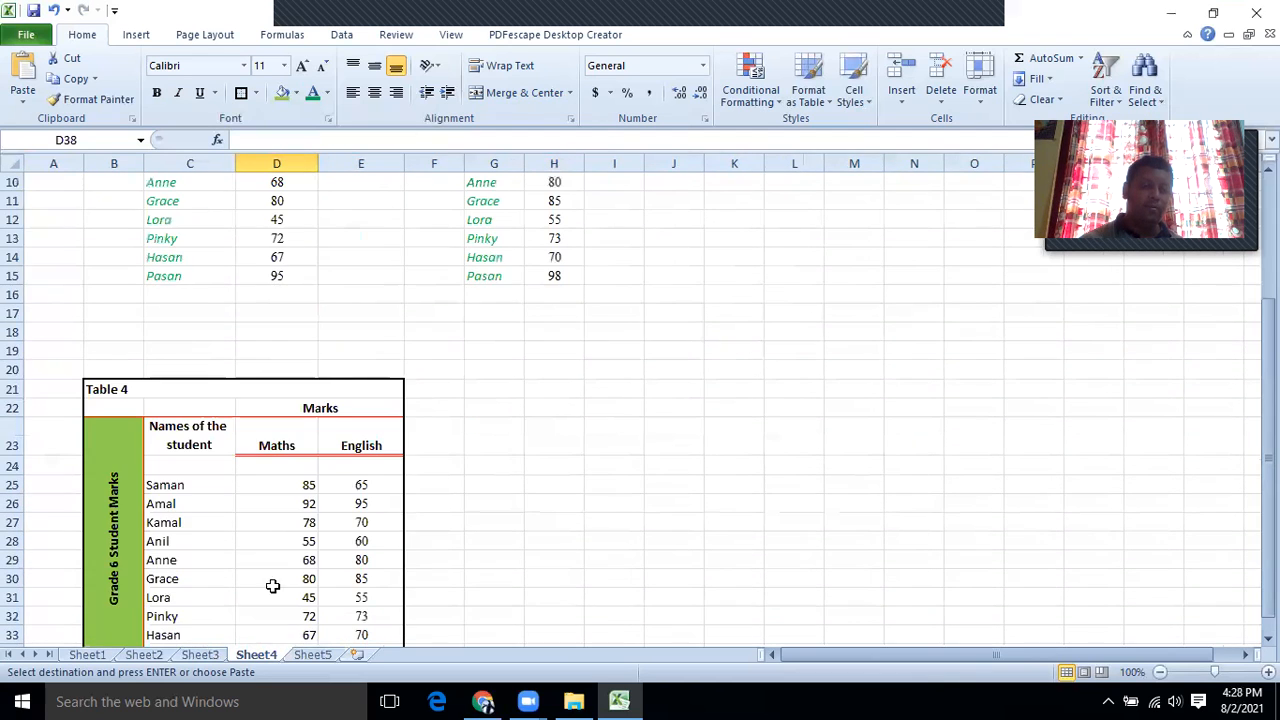
left_click(310, 655)
Try to copy the original table, cells C4 to G17, and paste it at cell C70.
scroll(287, 487, "up", 17)
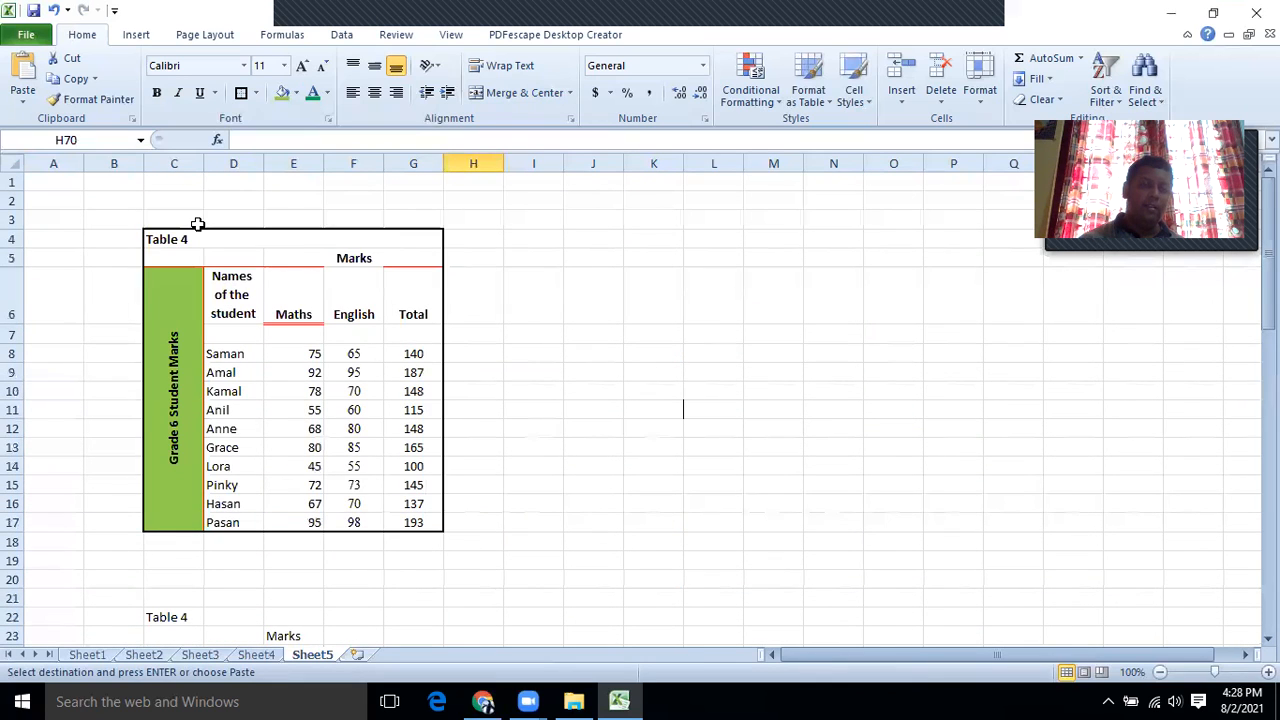
left_click_drag(158, 248, 361, 431)
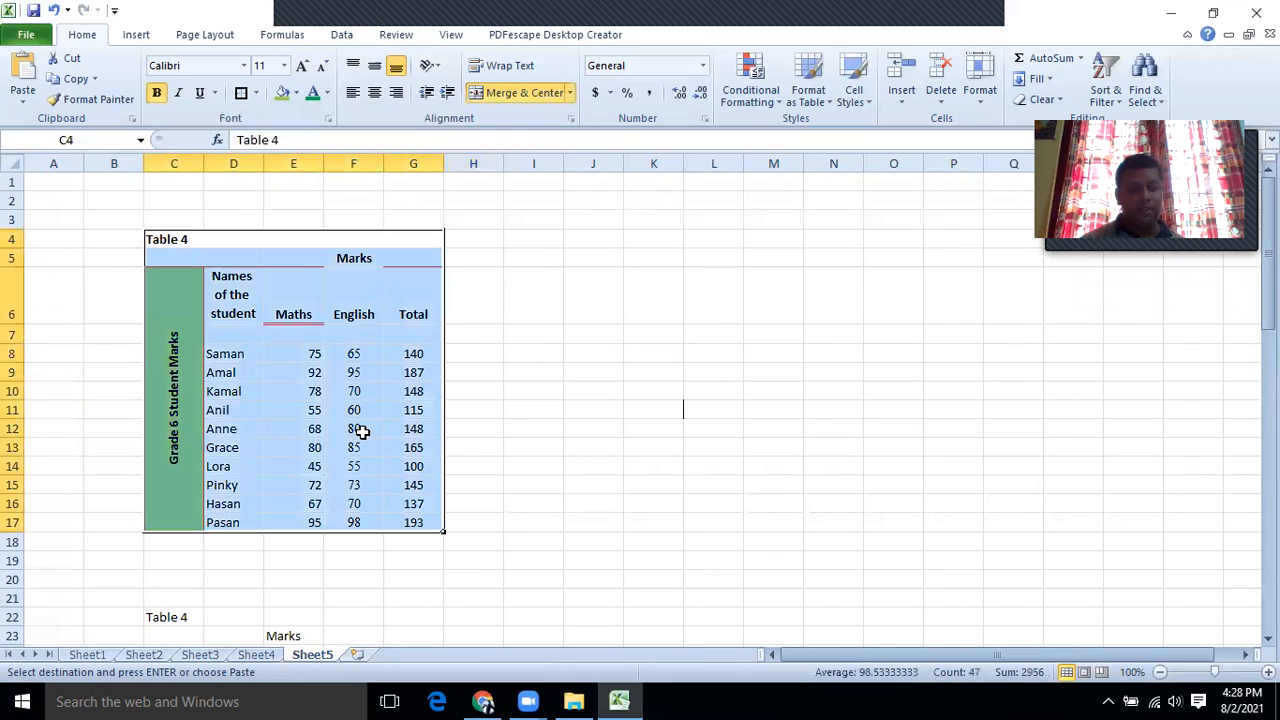
left_click(73, 82)
left_click(24, 100)
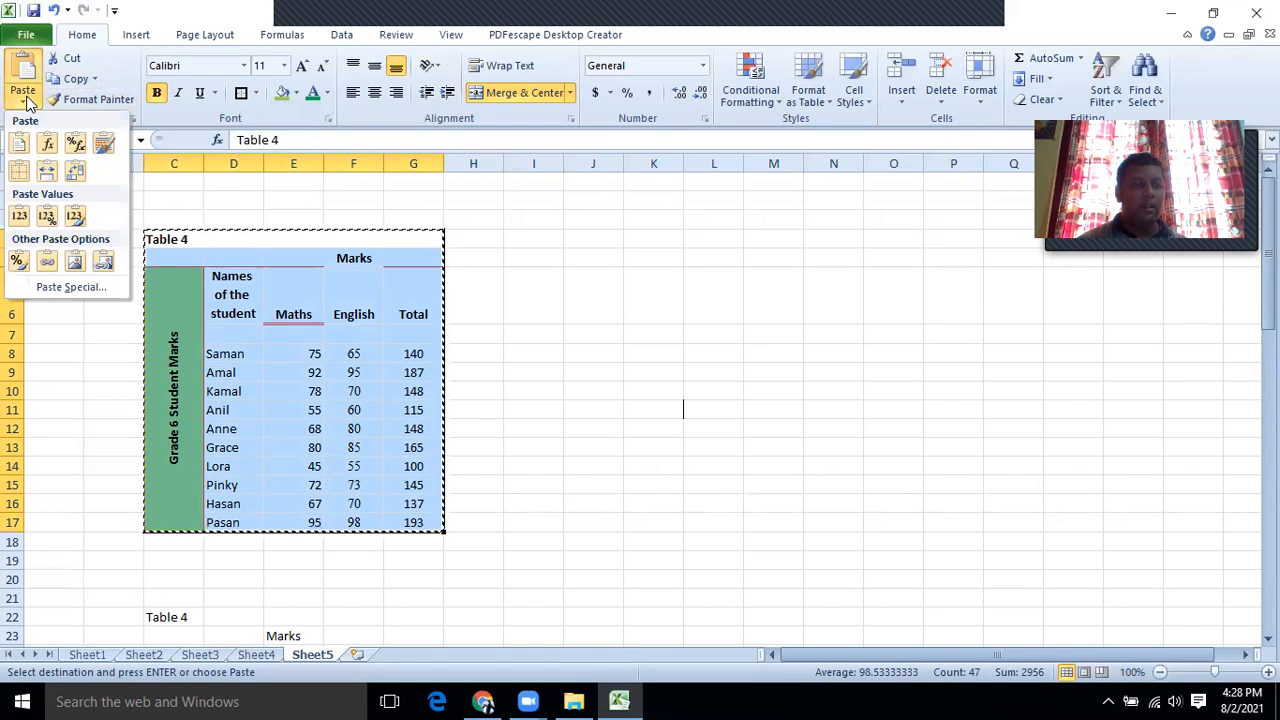
left_click(57, 288)
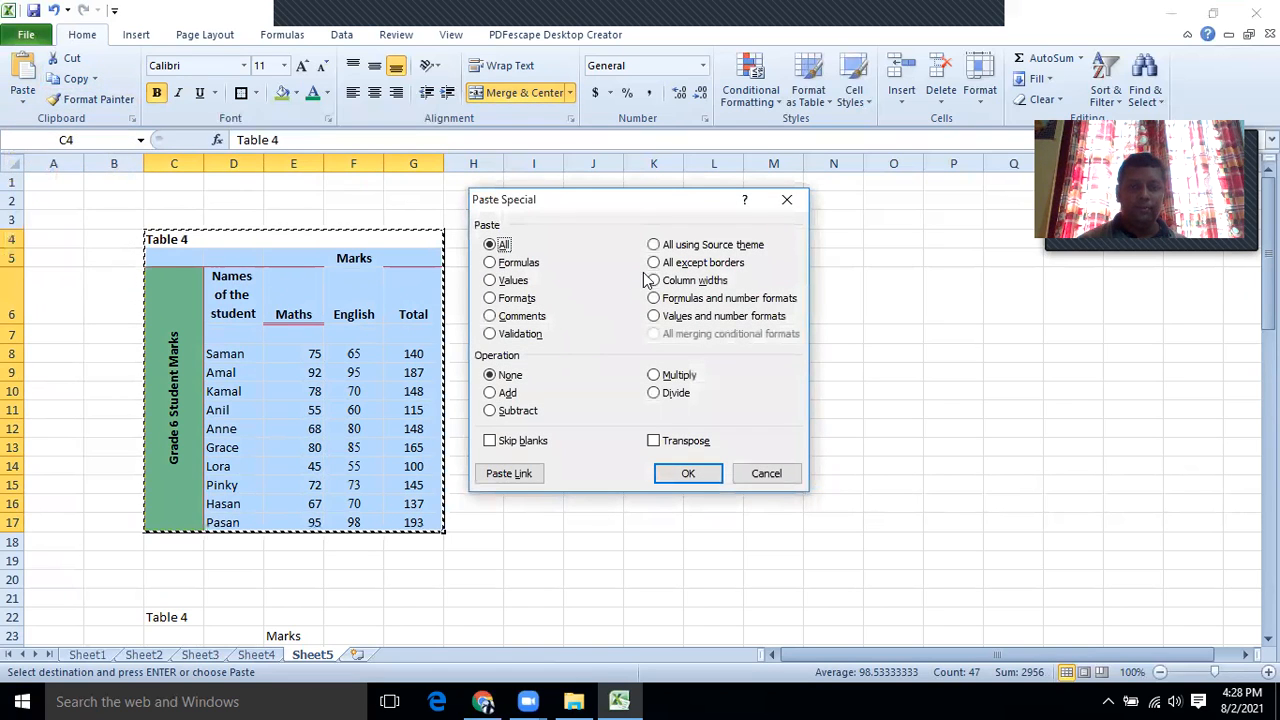
left_click(766, 473)
scroll(509, 416, "down", 20)
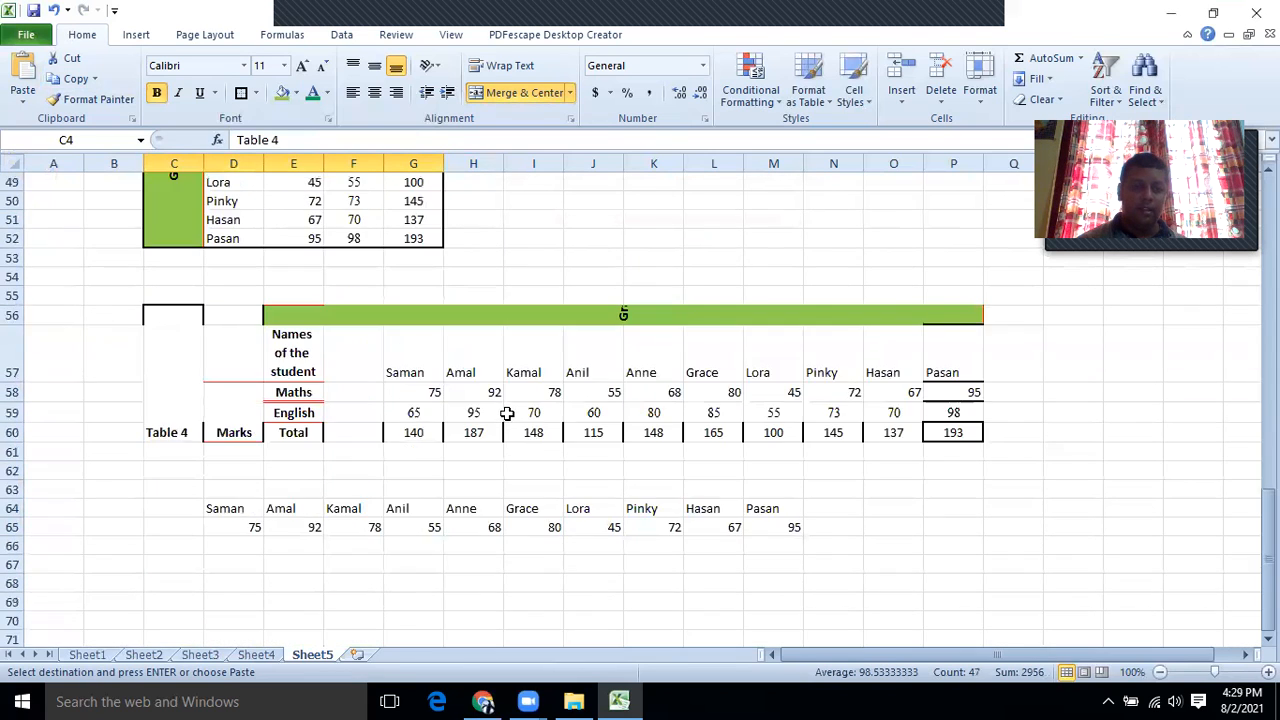
left_click(162, 236)
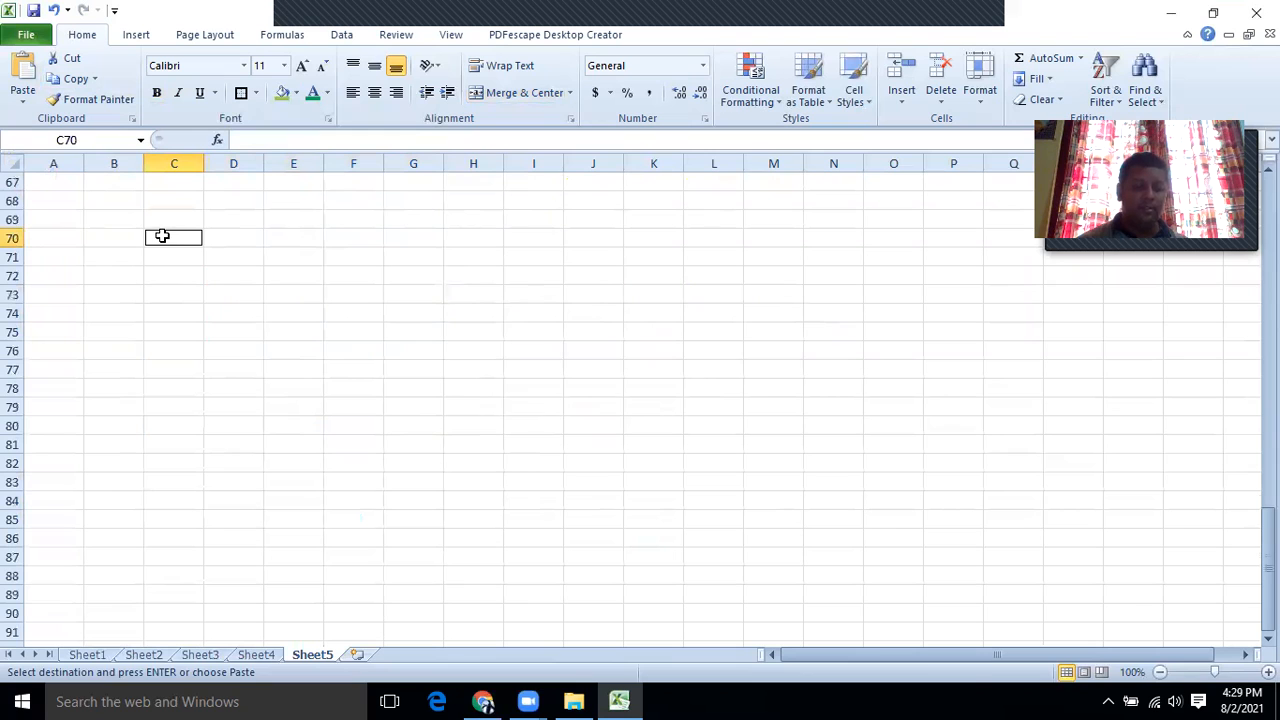
key("ctrl+v")
left_click(652, 396)
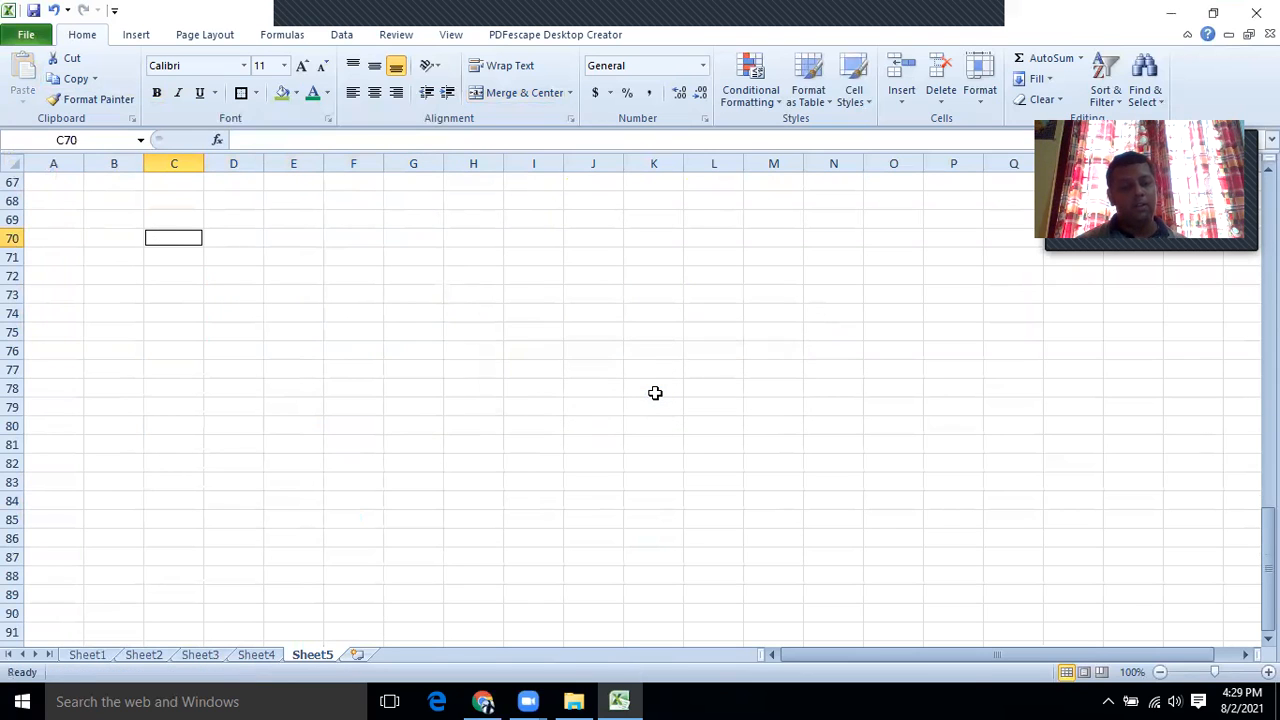
Copy the original table, cells C4 to G17, and paste it with its source formatting at cell C69.
scroll(492, 333, "up", 20)
left_click_drag(158, 231, 304, 451)
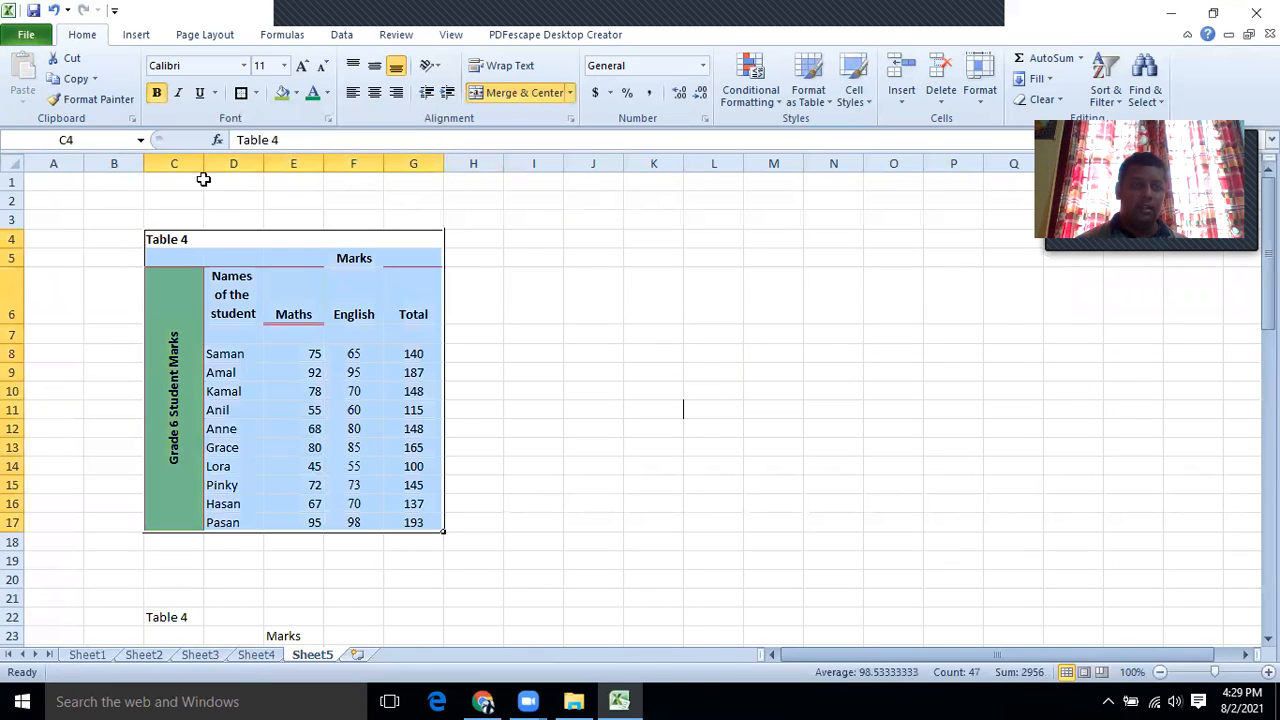
left_click(72, 78)
scroll(237, 383, "down", 6)
scroll(237, 385, "down", 16)
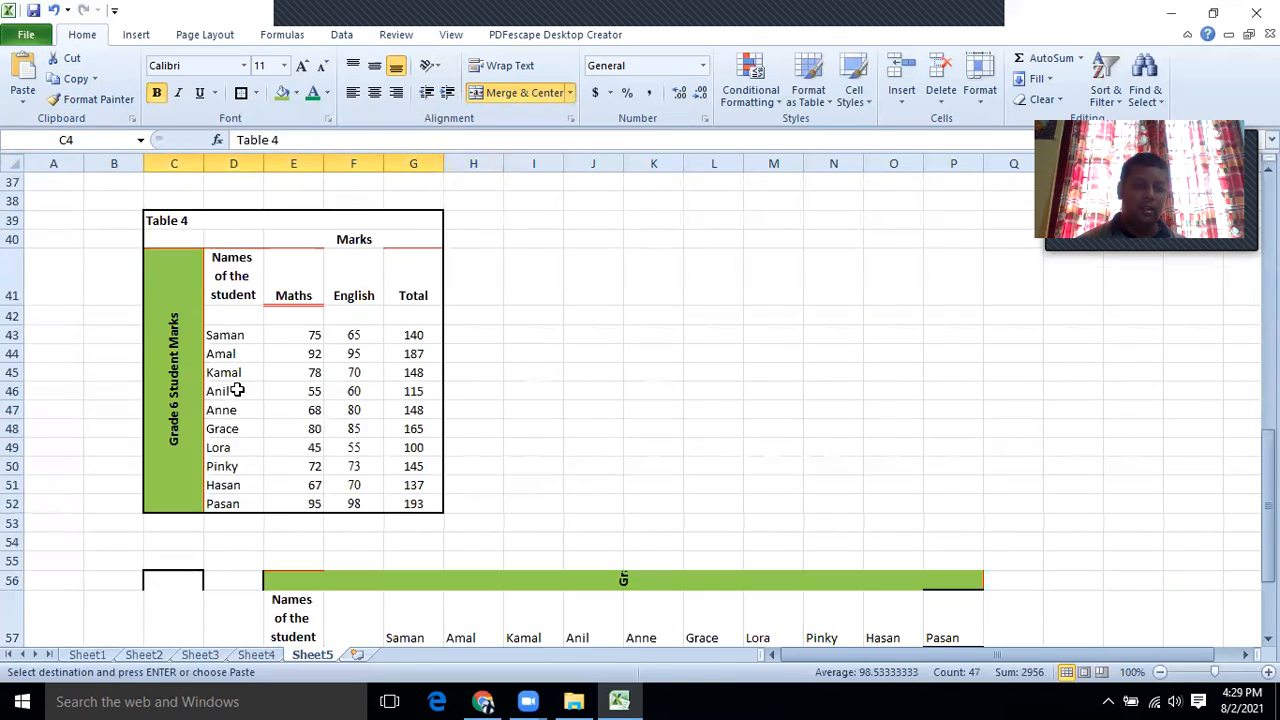
scroll(200, 330, "up", 3)
left_click(180, 390)
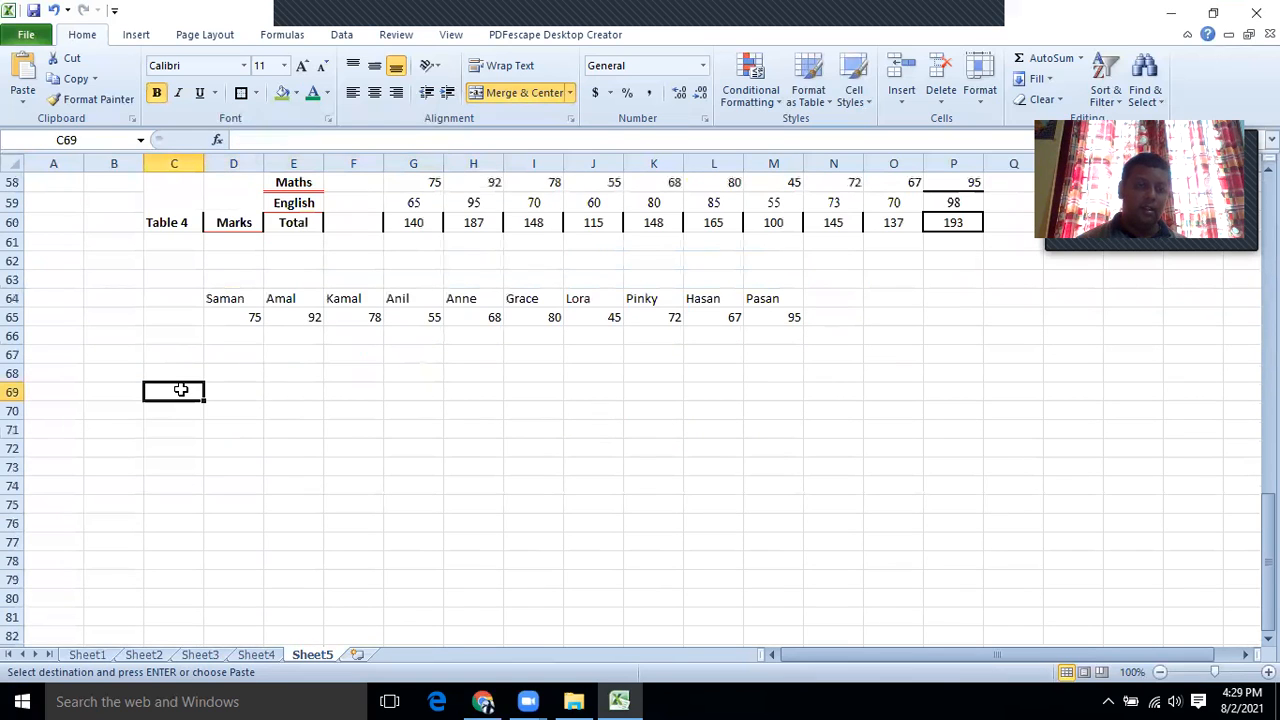
key("ctrl+v")
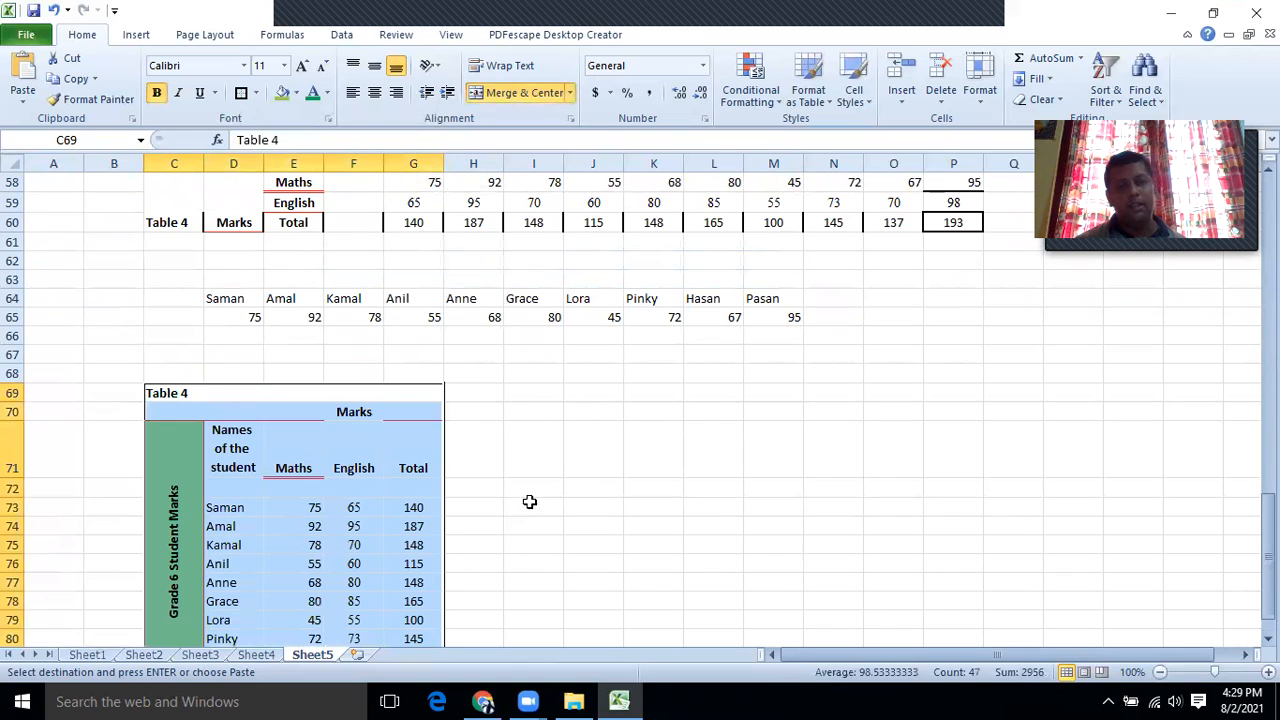
left_click(566, 503)
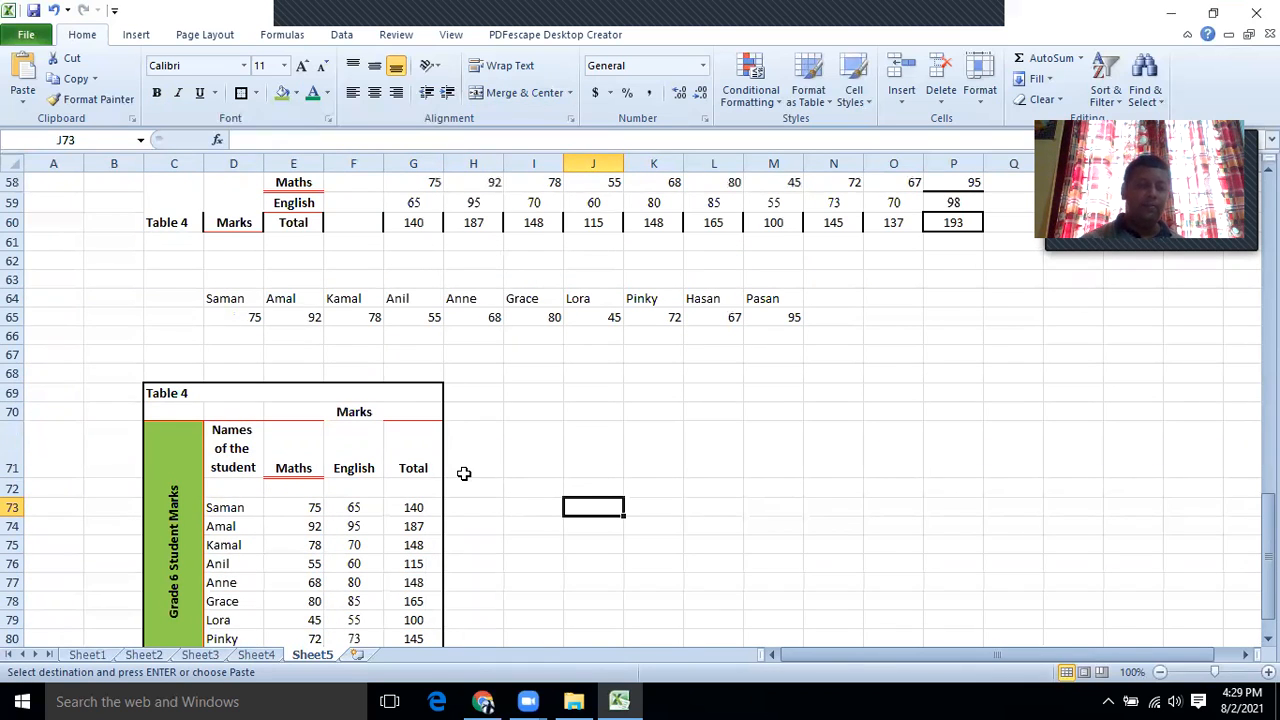
Copy the student names and Maths marks, cells D73 to E82, and paste them at cell C88.
scroll(464, 473, "down", 3)
scroll(462, 450, "down", 3)
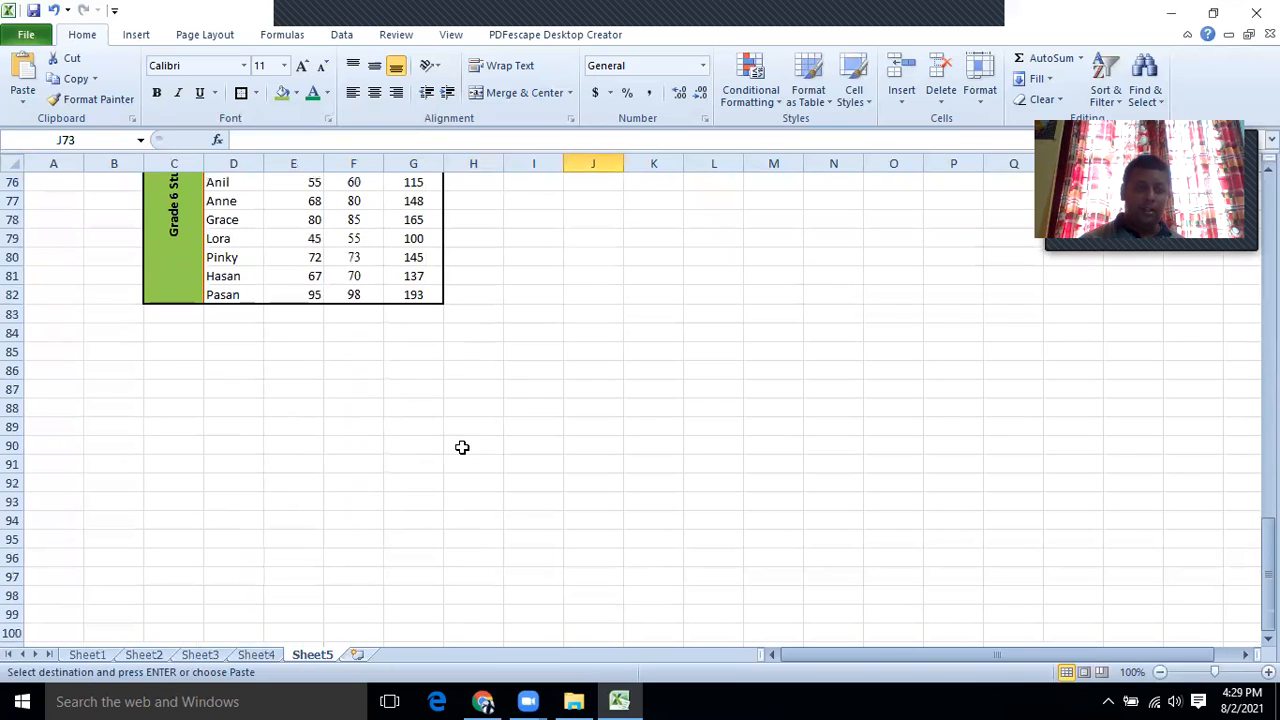
scroll(464, 453, "up", 2)
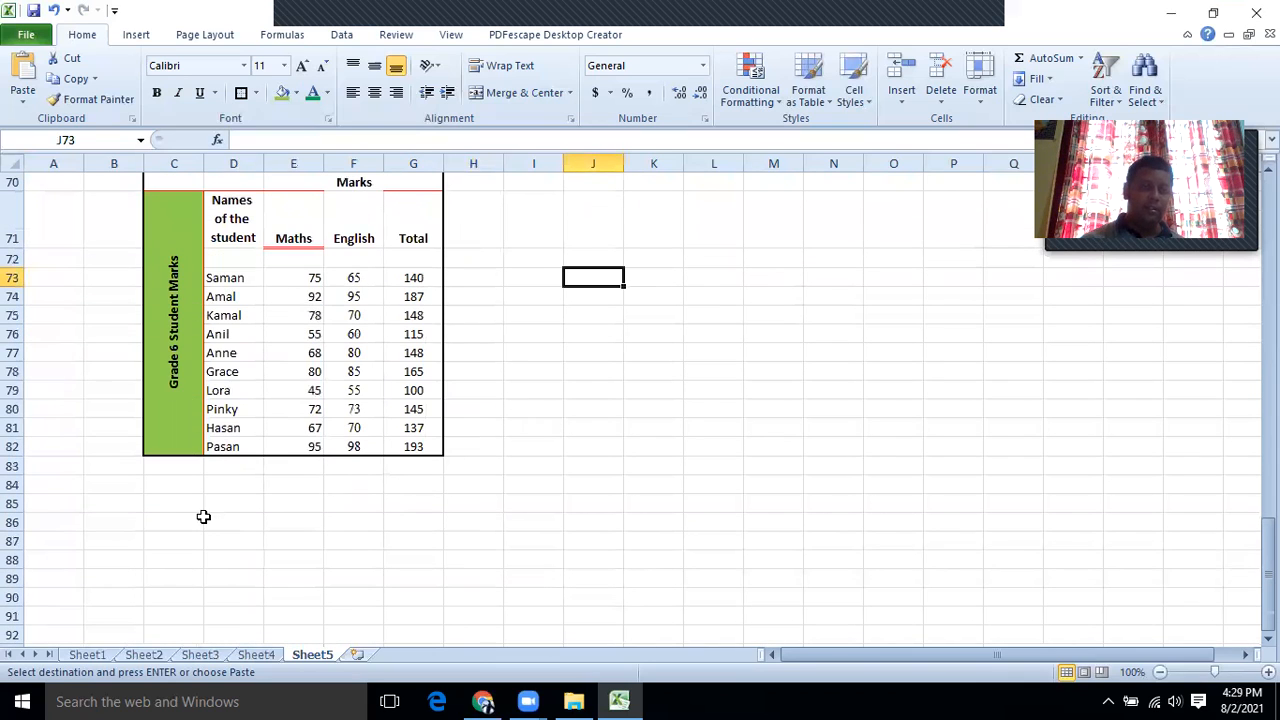
left_click_drag(232, 279, 286, 451)
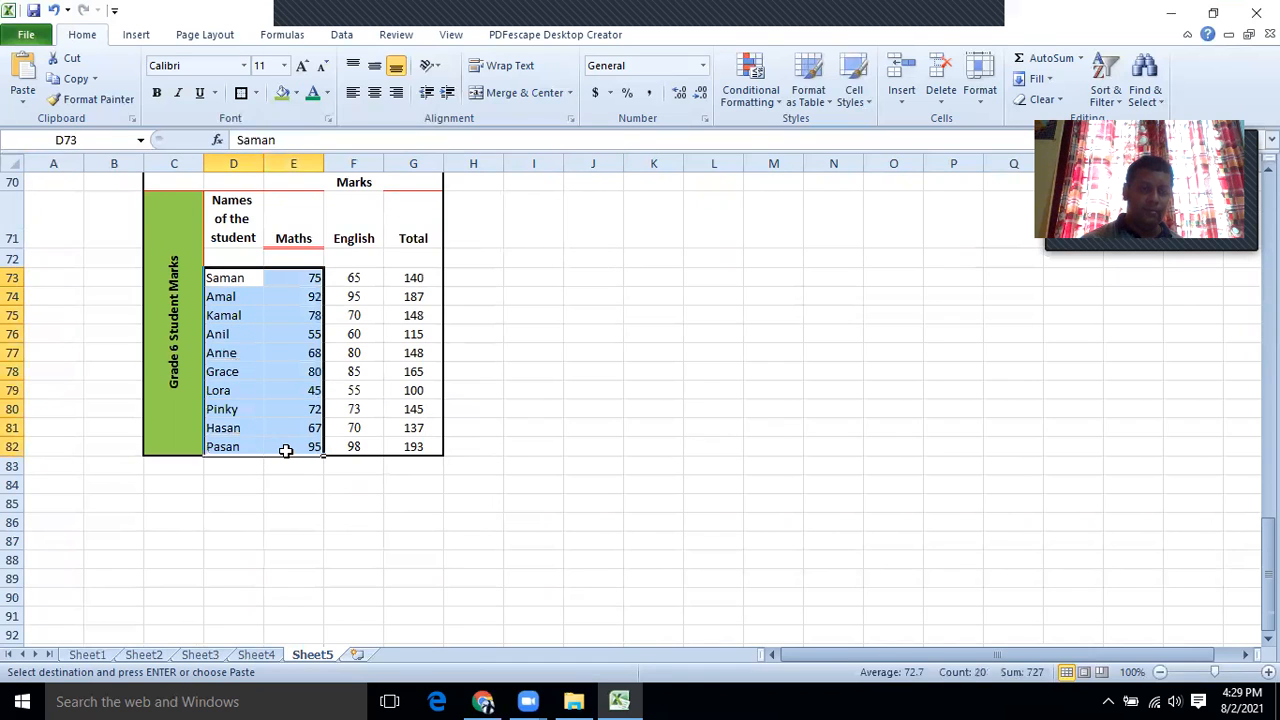
scroll(238, 490, "down", 3)
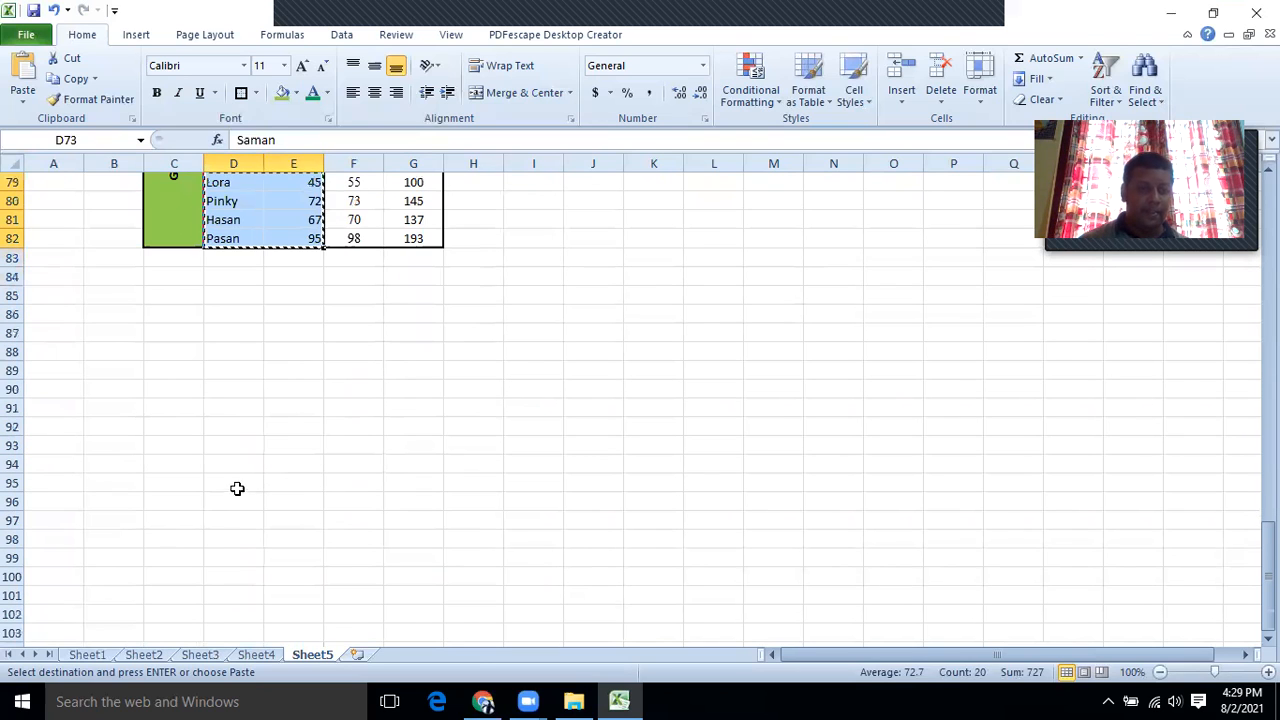
left_click(177, 354)
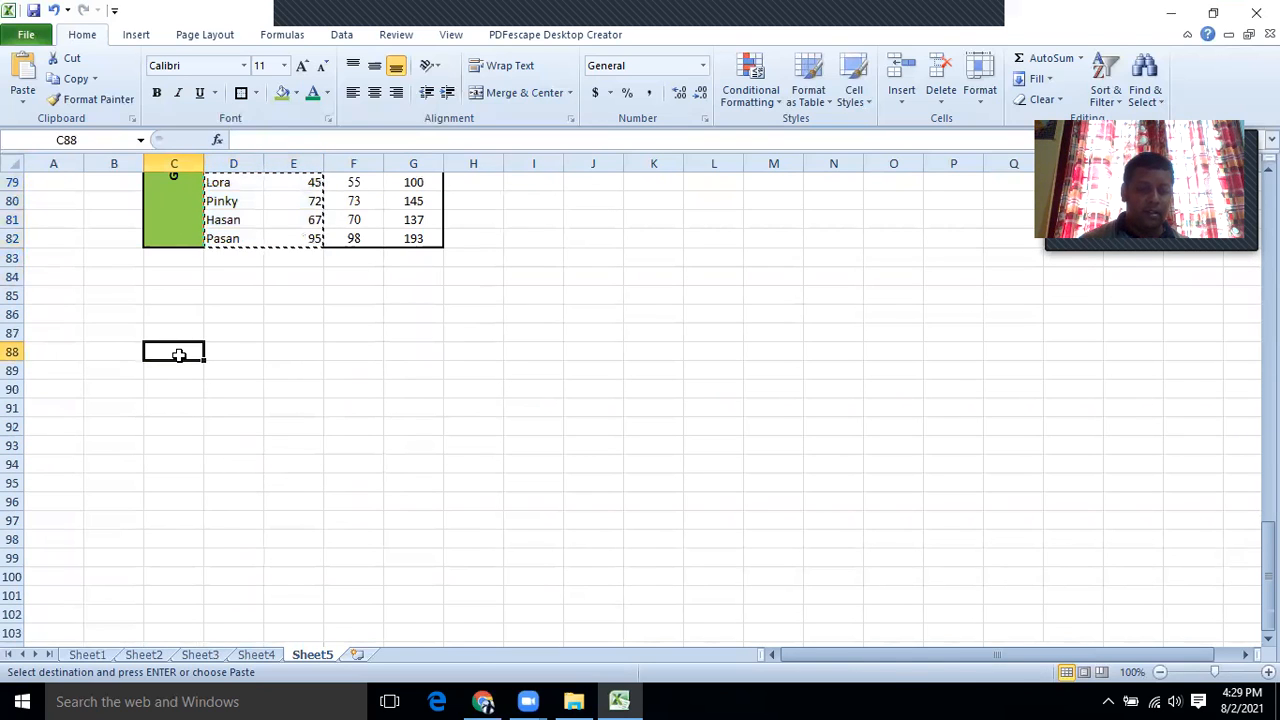
key("ctrl+v")
left_click(458, 452)
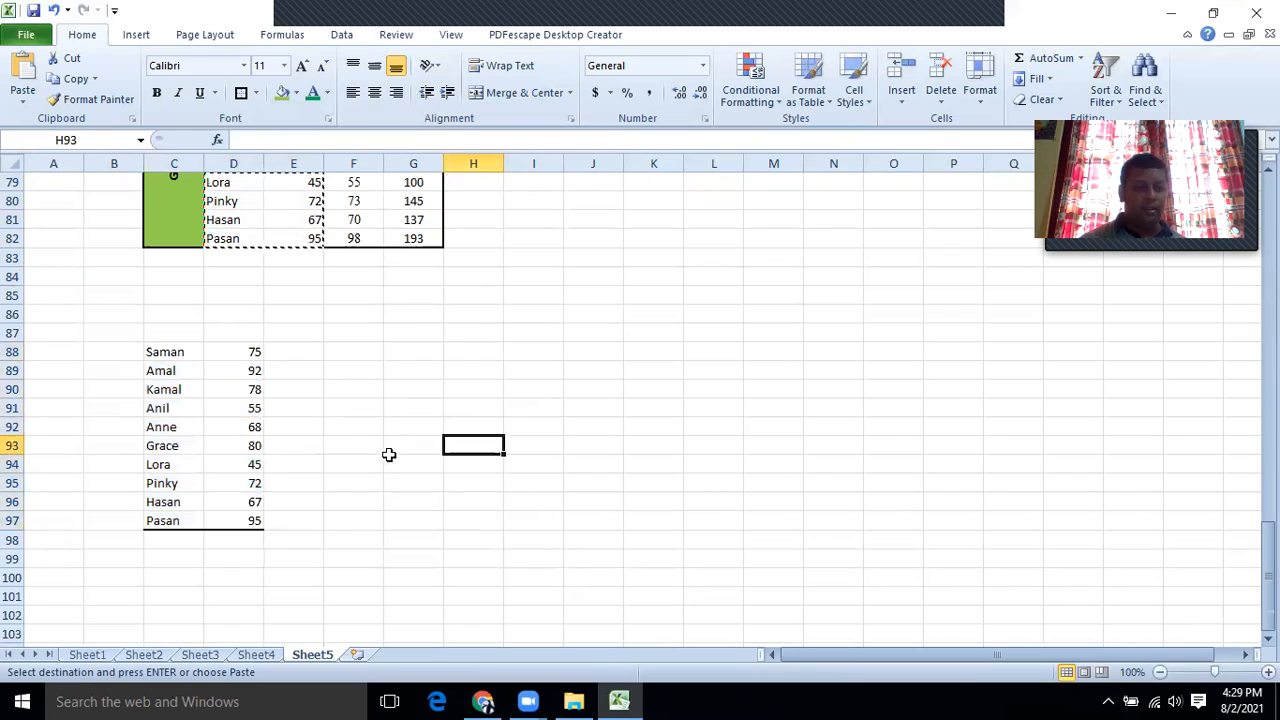
Move the last five name and mark rows, cells C93 to D97, down one row to leave row 93 blank.
left_click_drag(166, 445, 229, 517)
left_click_drag(193, 445, 191, 466)
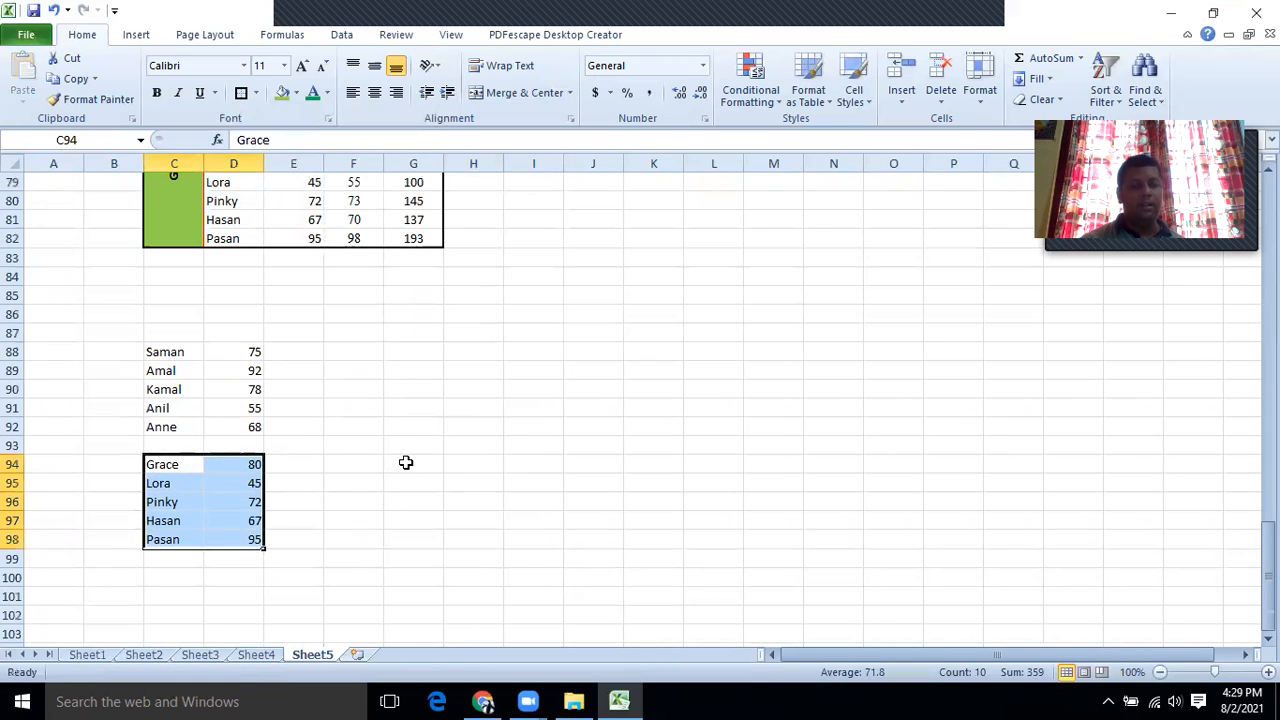
left_click(406, 462)
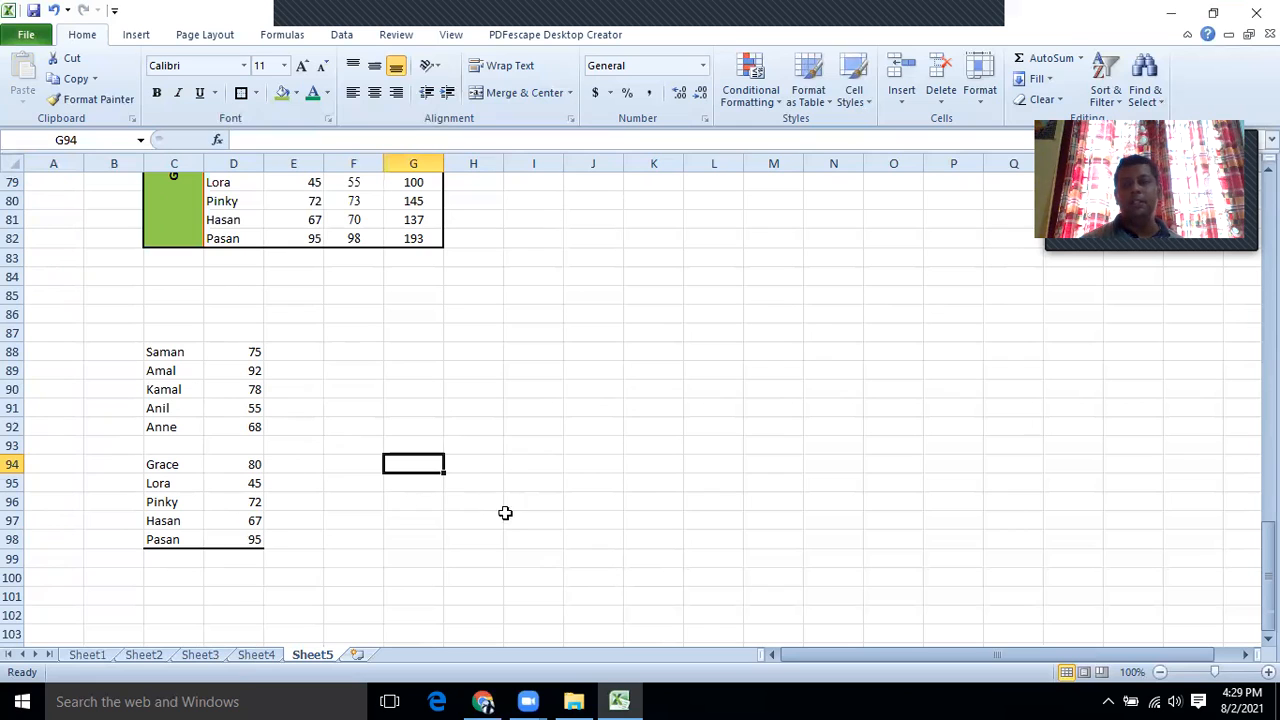
Copy cells C88 to D98 and paste them at cell G88 using Paste Special with Skip blanks.
left_click_drag(155, 358, 229, 532)
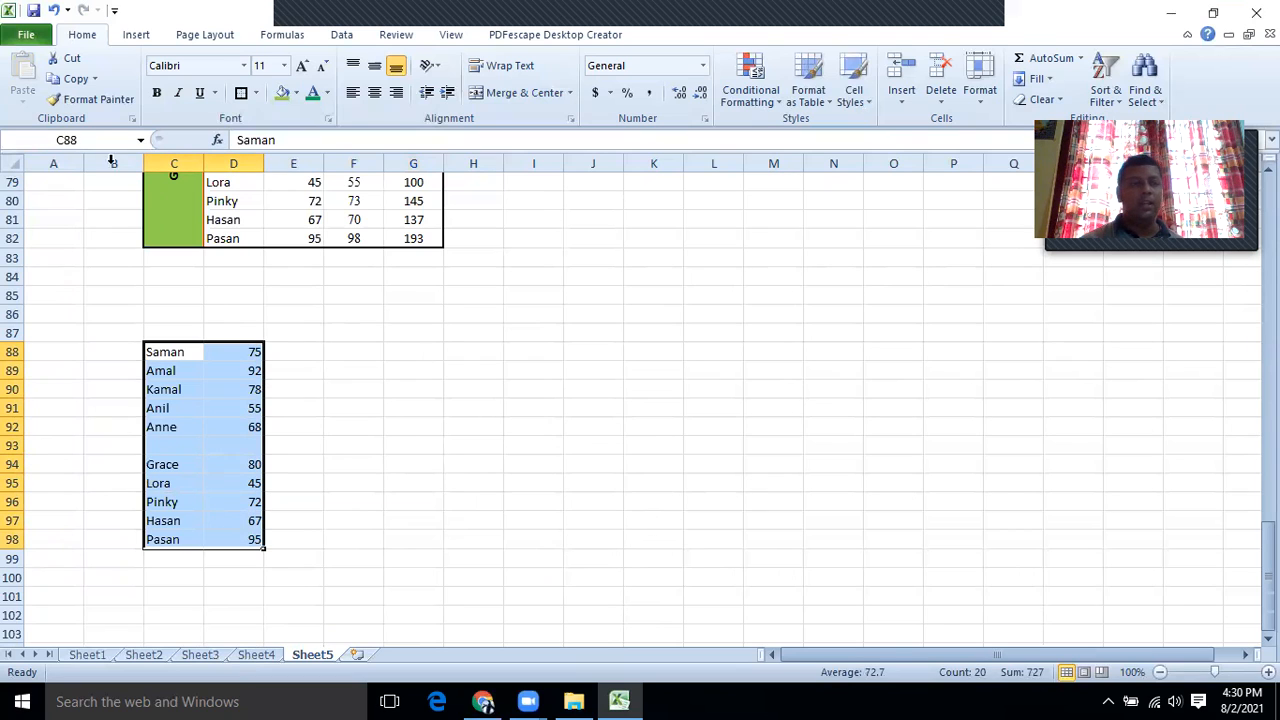
left_click(87, 81)
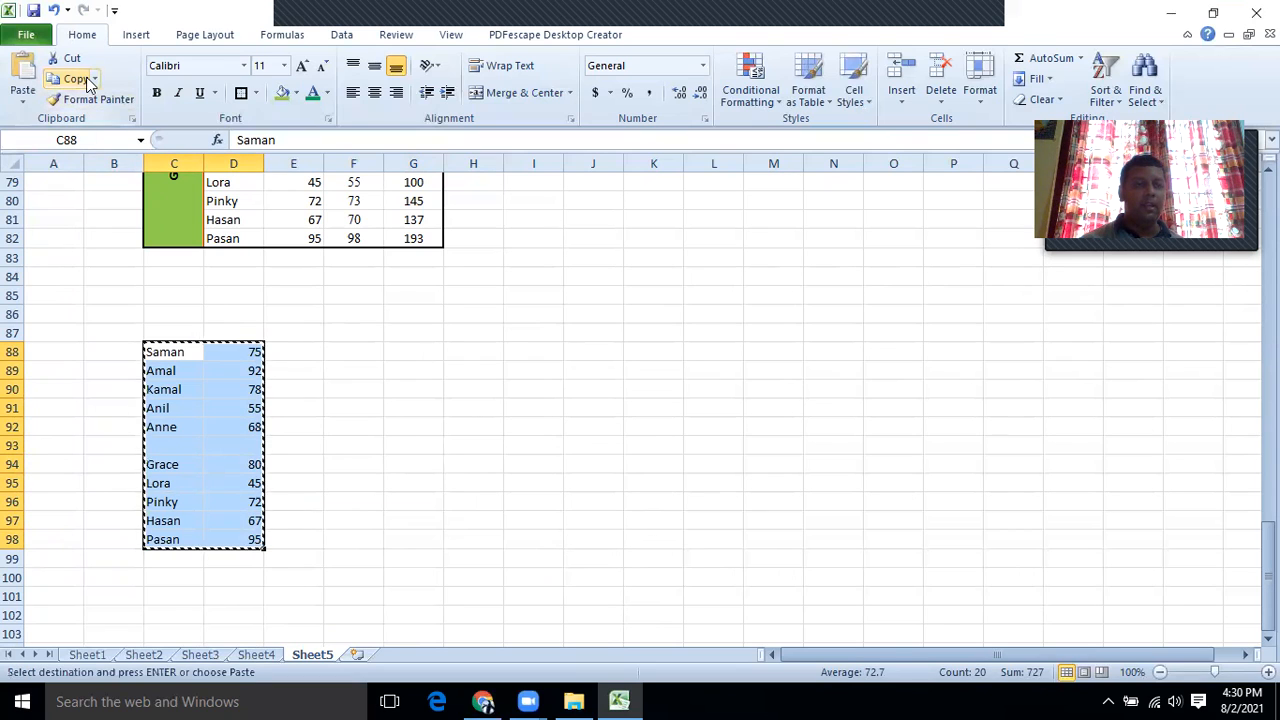
left_click(421, 353)
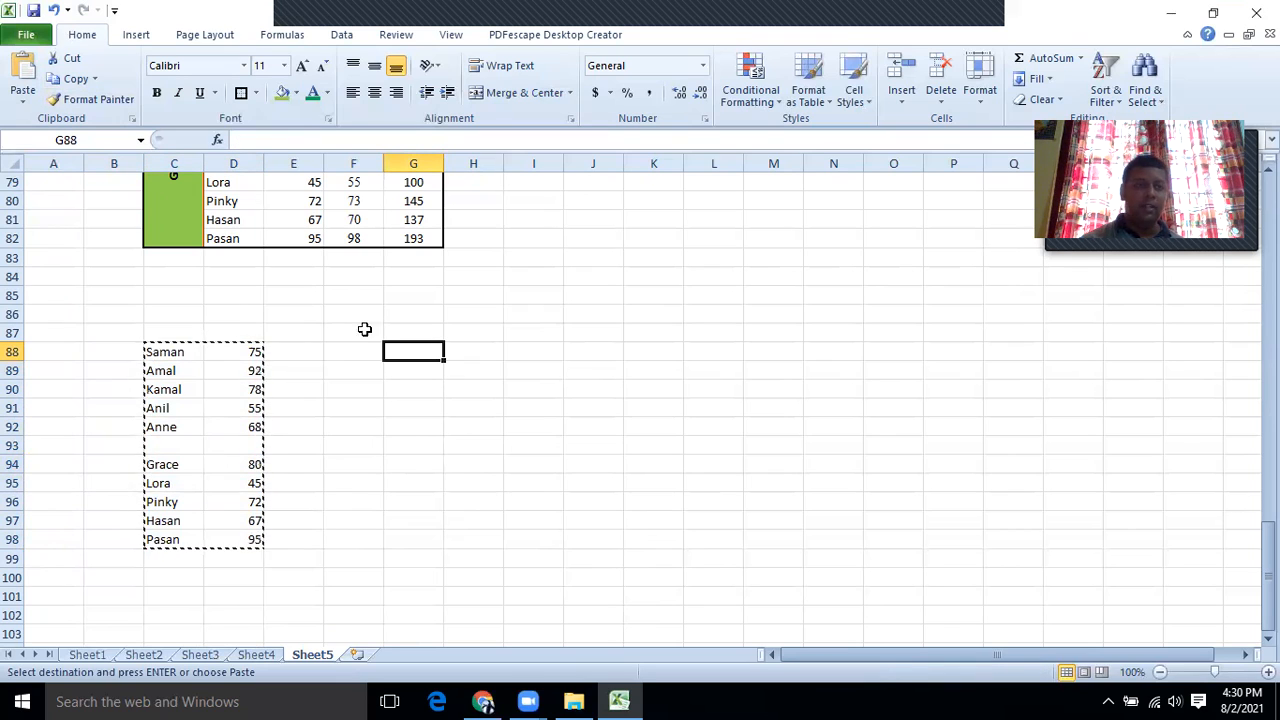
left_click(25, 100)
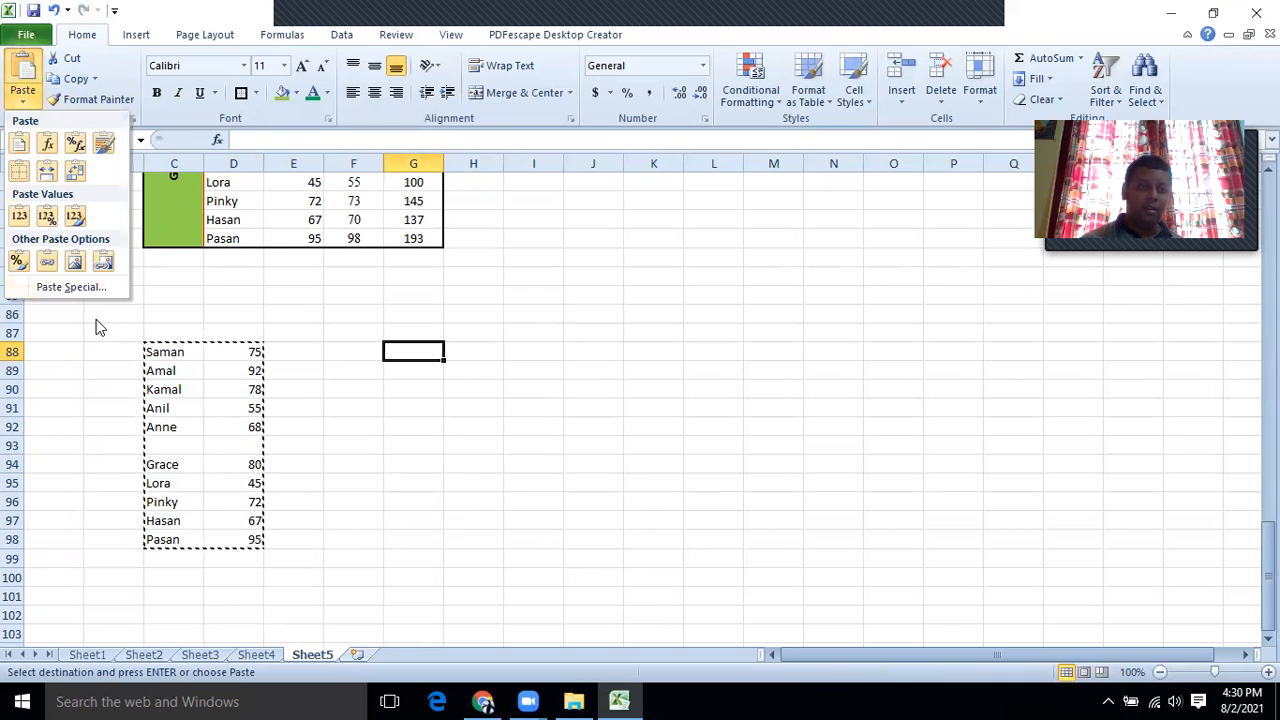
left_click(92, 291)
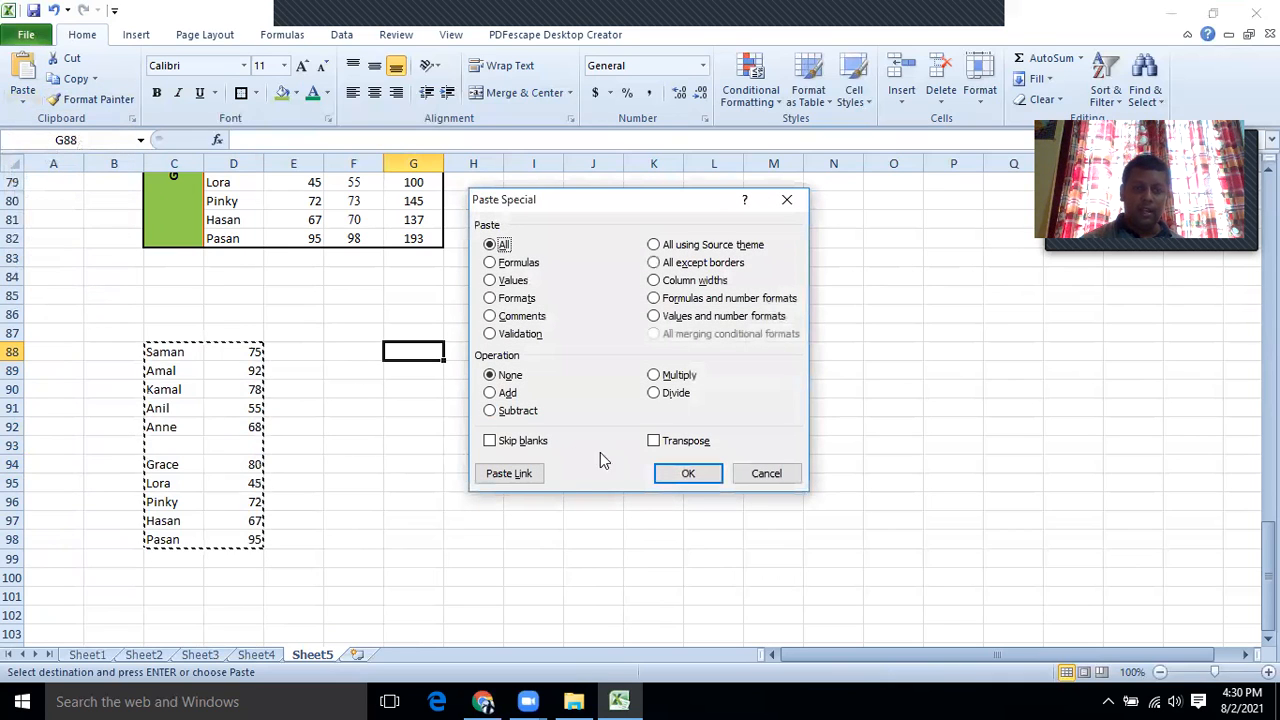
left_click(490, 442)
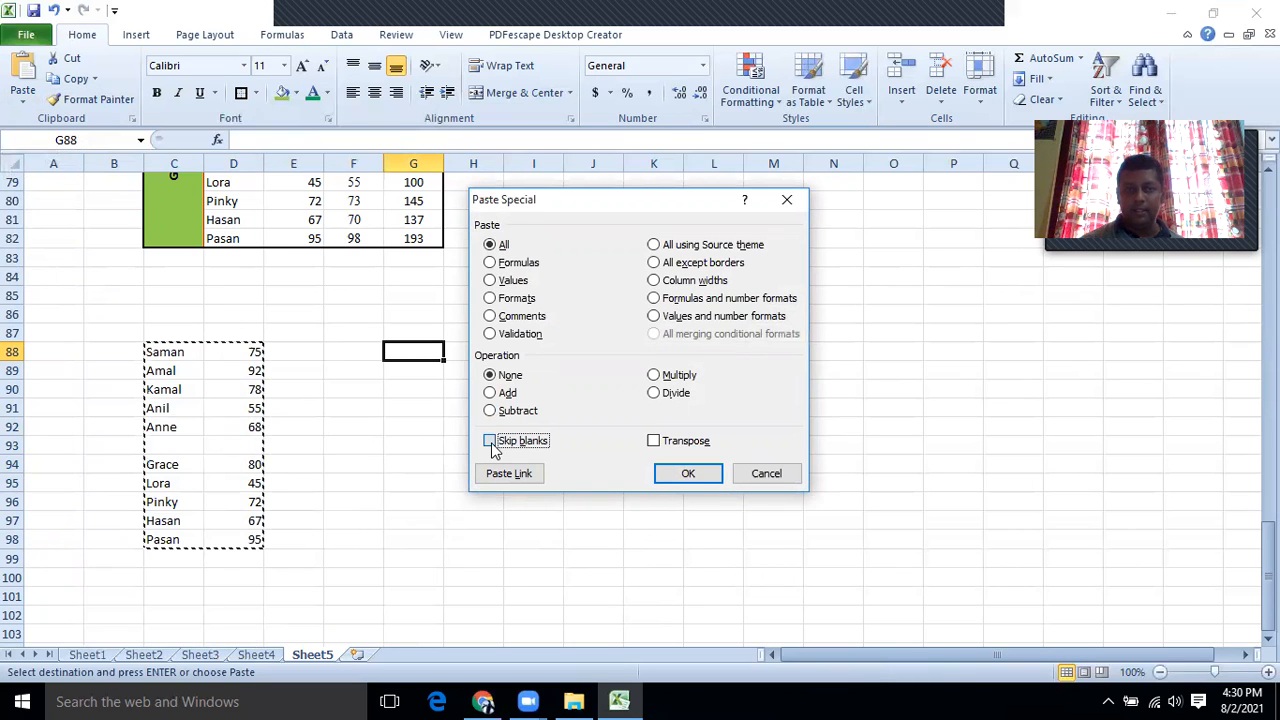
left_click(688, 474)
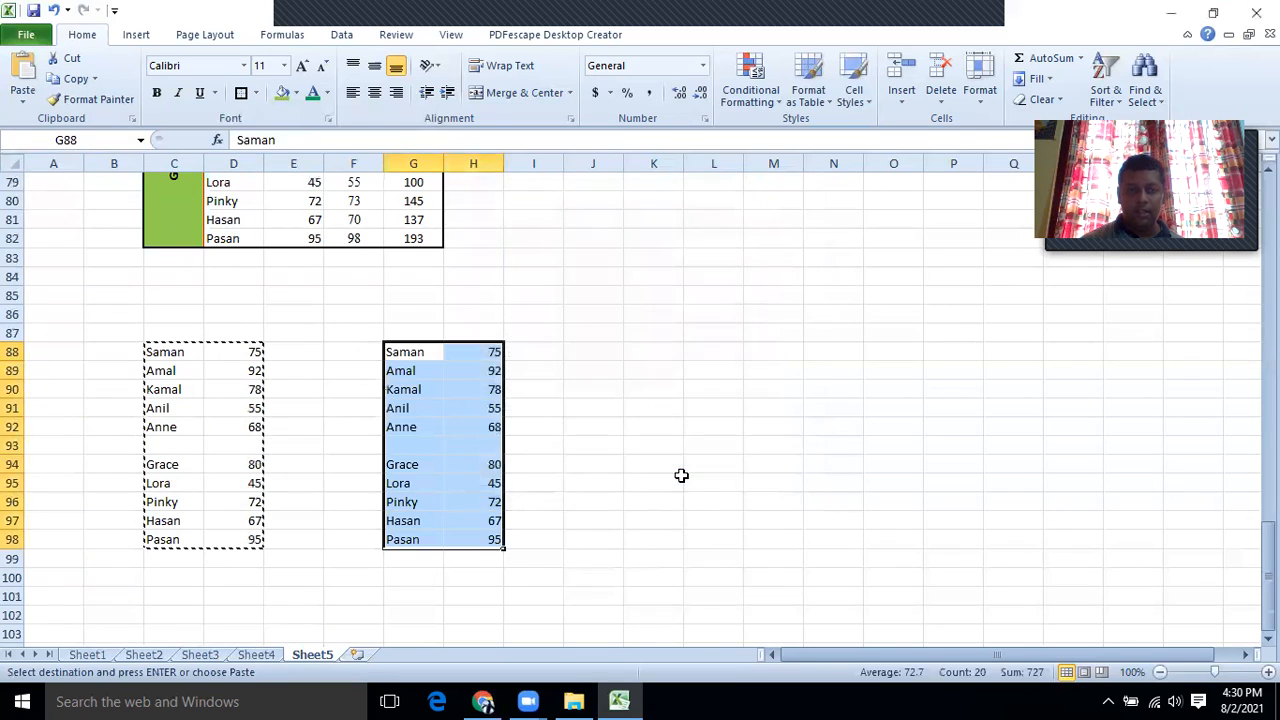
left_click(612, 462)
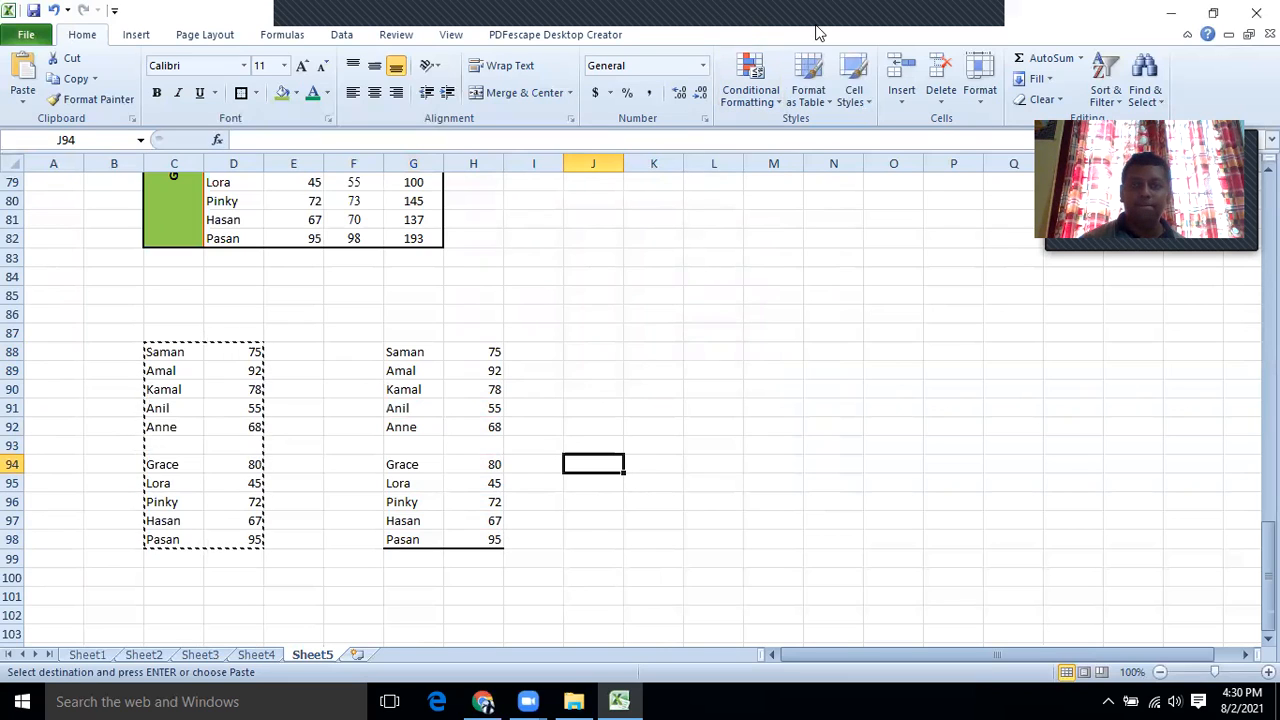
mouse_move(754, 31)
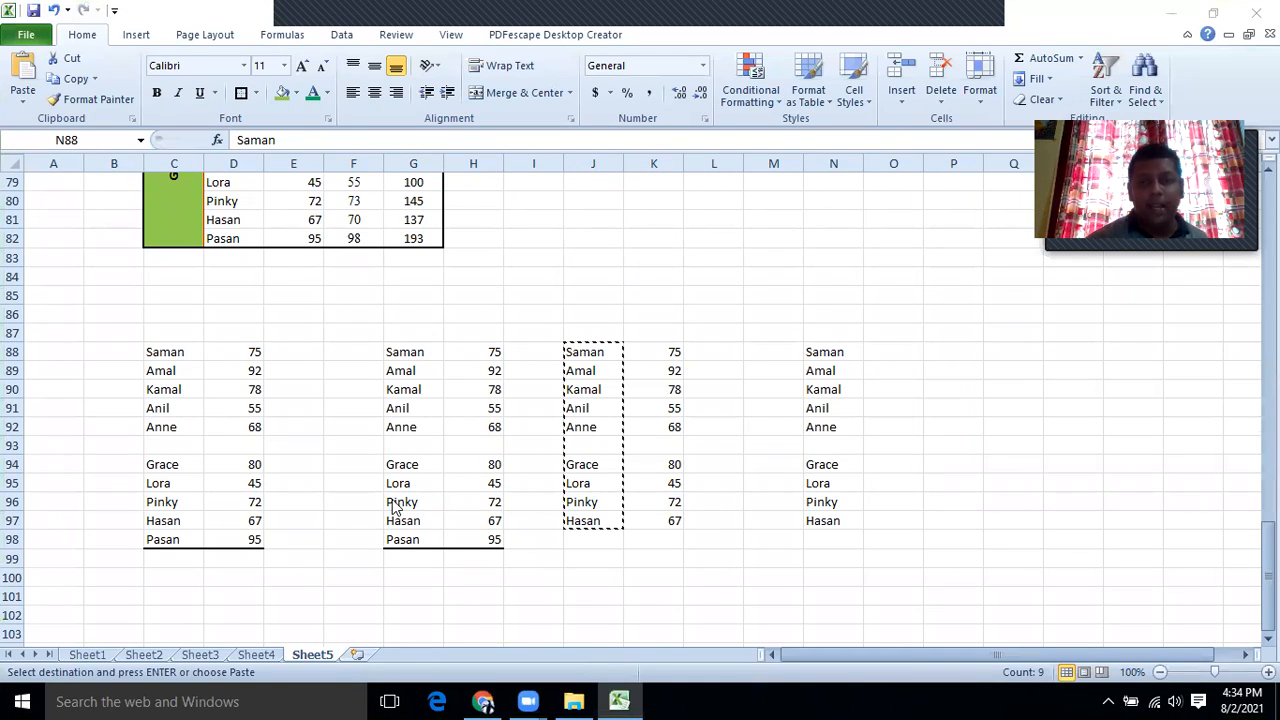
Enter the heading Products in cell C102 and list A, B and C in cells C104 to C106.
scroll(395, 506, "down", 2)
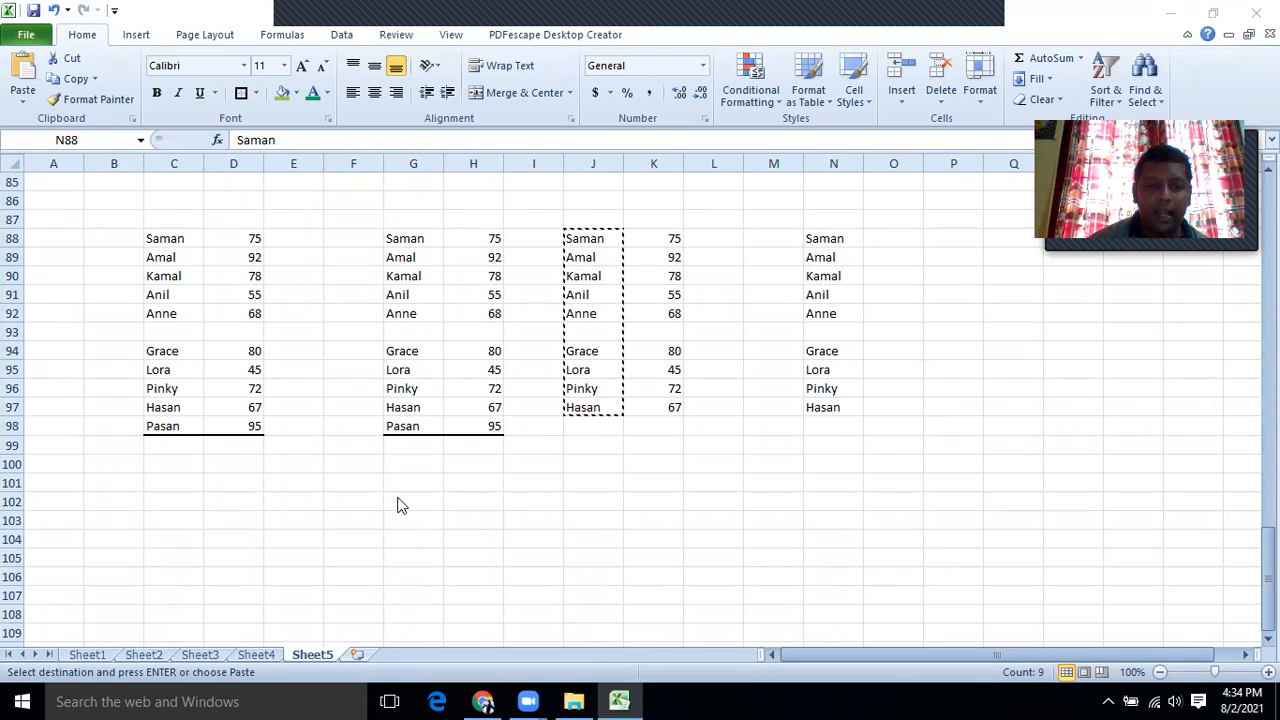
scroll(397, 505, "down", 2)
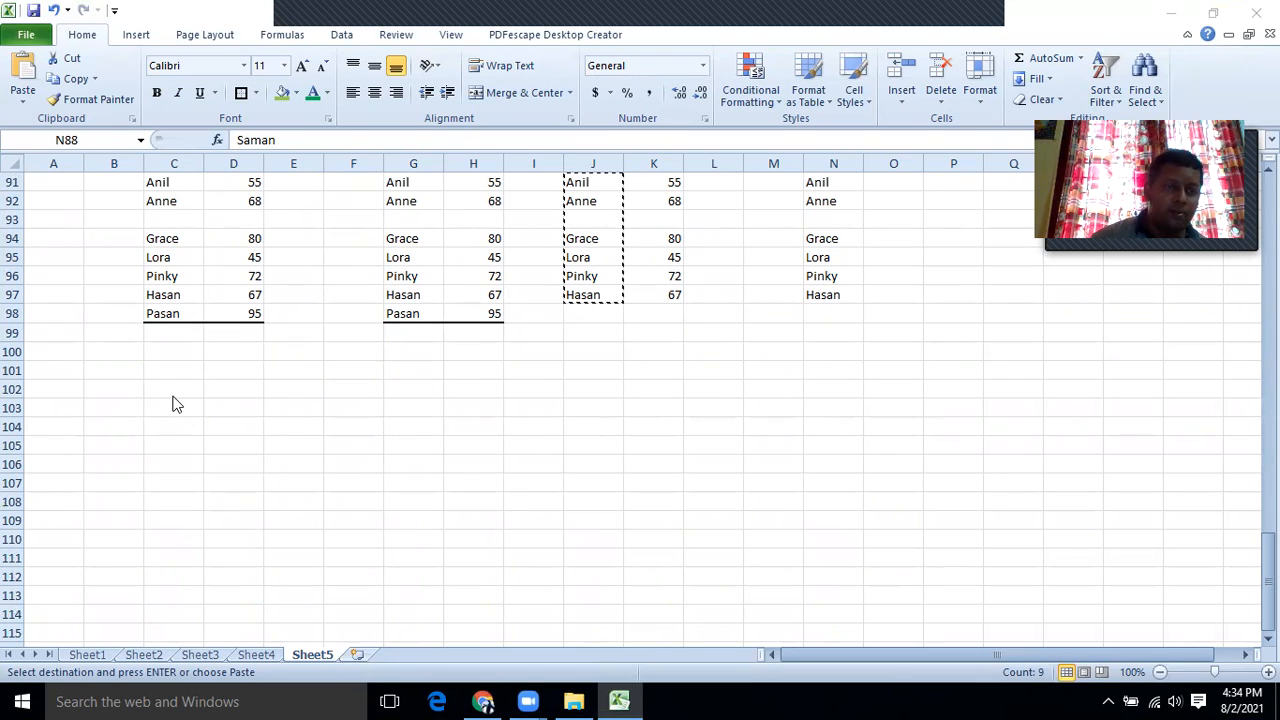
left_click(178, 389)
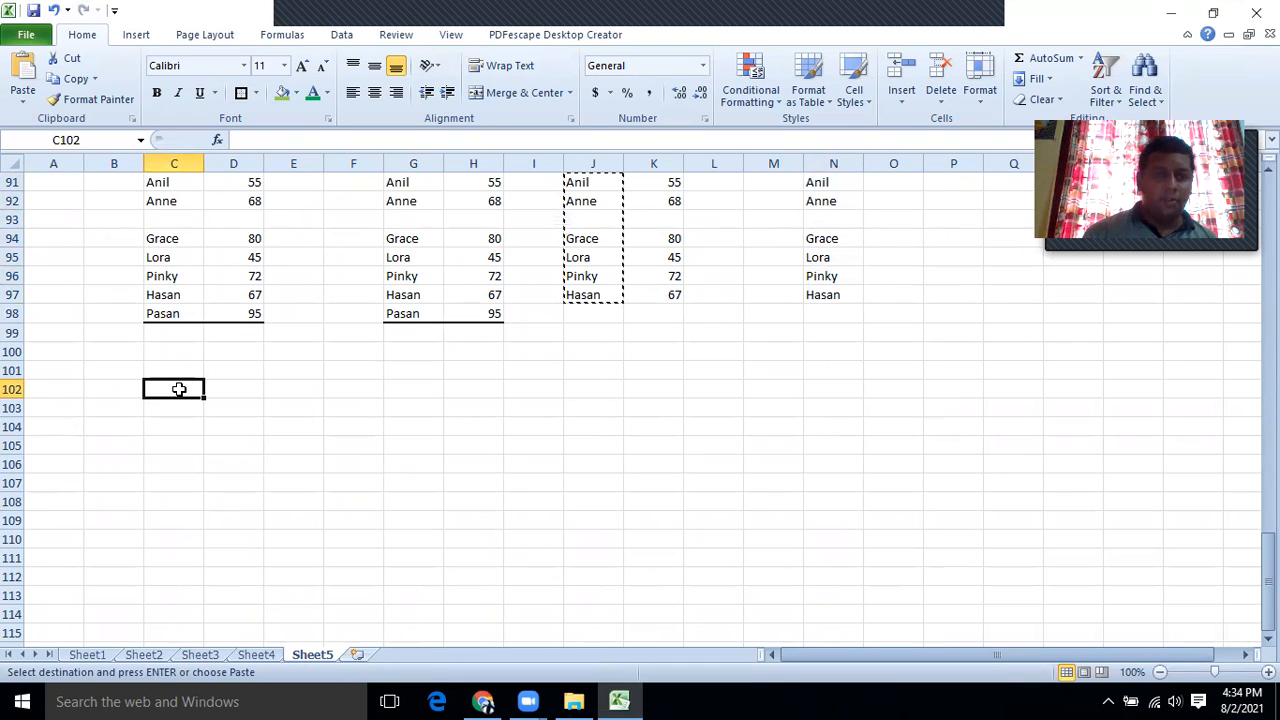
type("P")
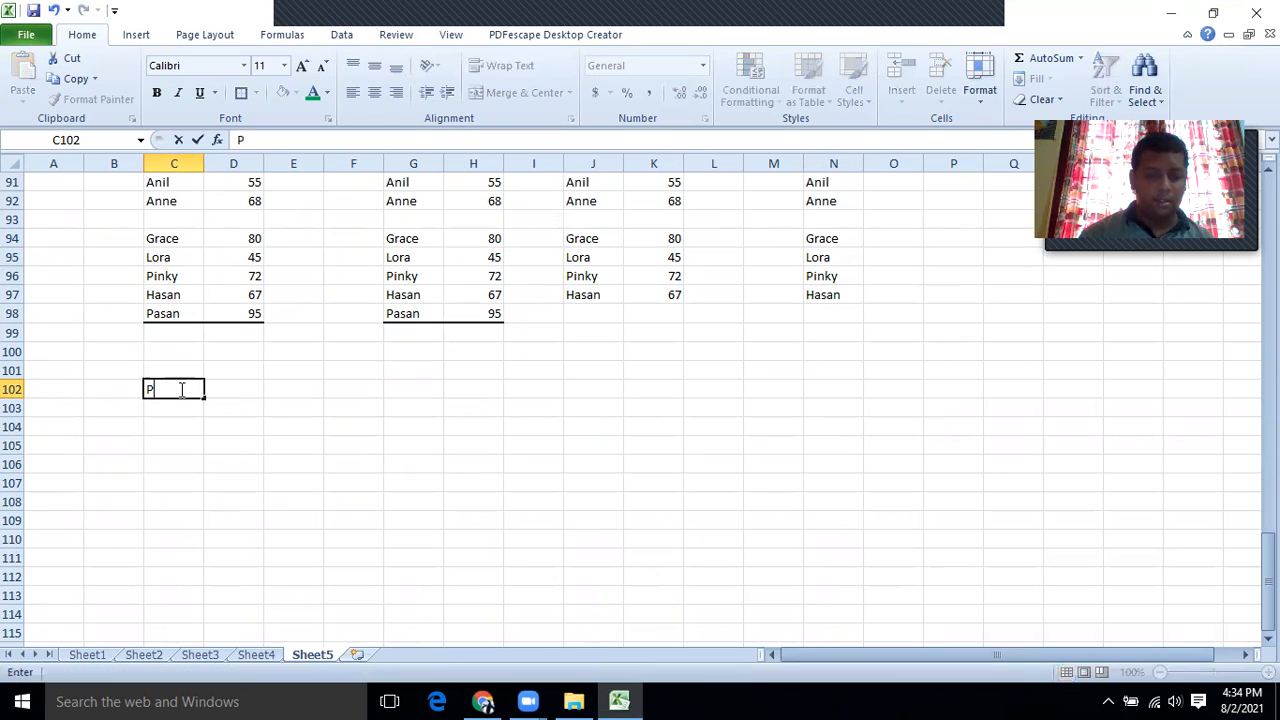
type("roducts")
left_click(155, 427)
type("A")
left_click(157, 446)
type("B")
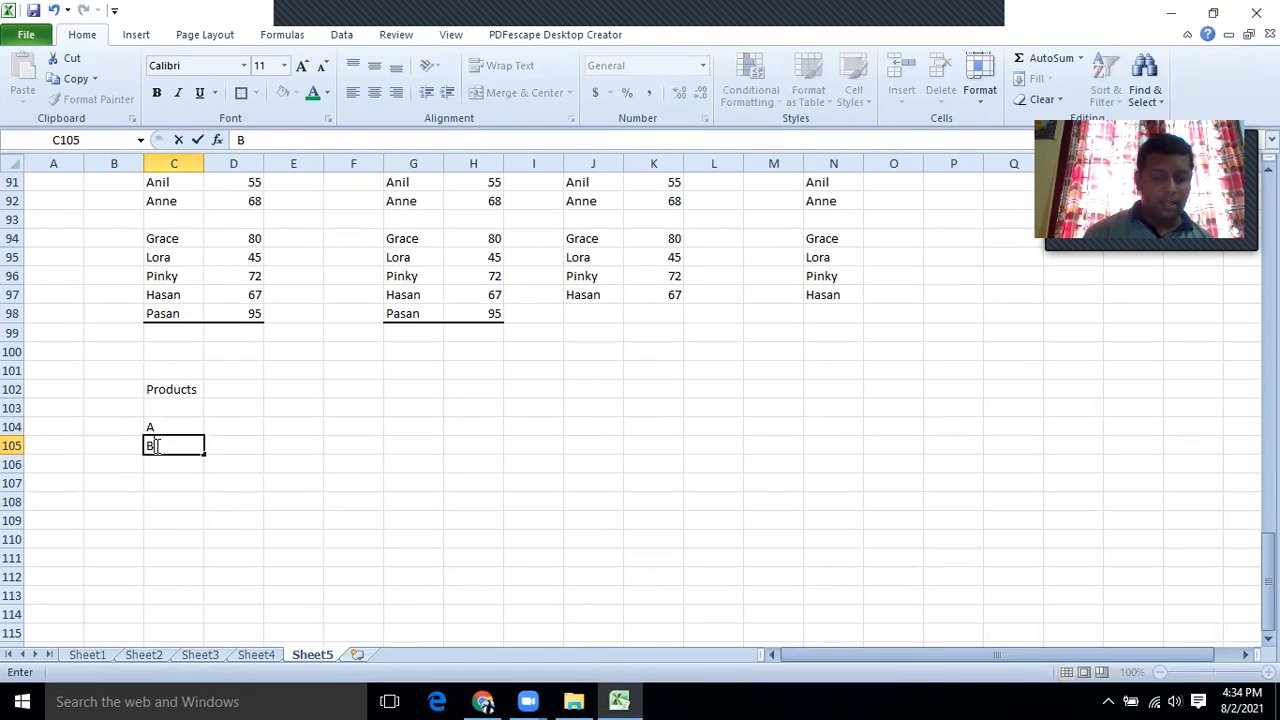
key("Return")
type("C")
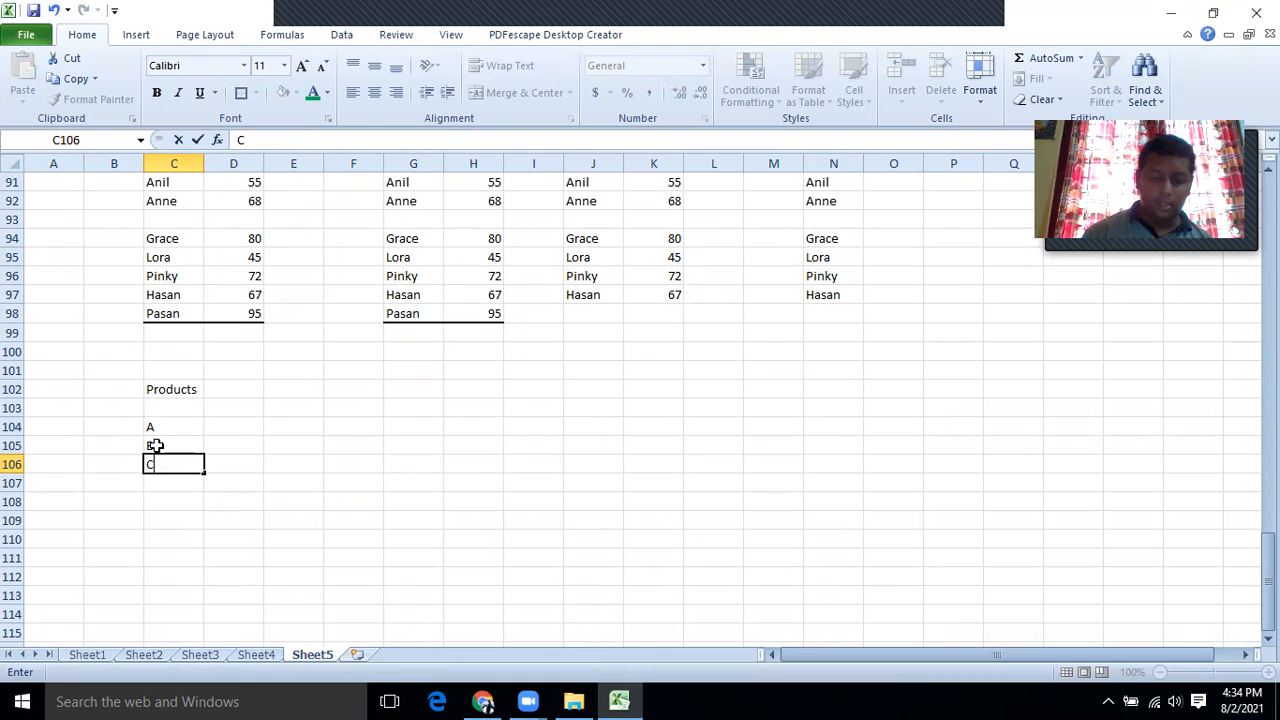
key("Return")
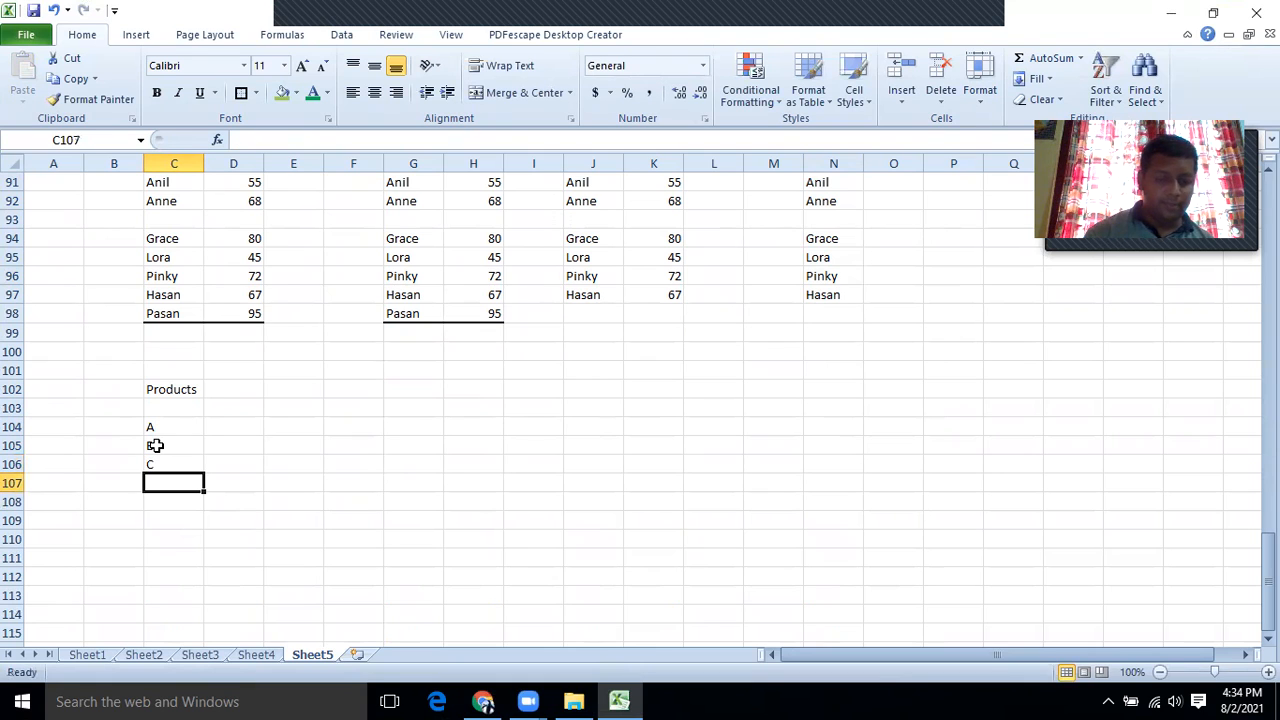
Continue the product list with DE, F, G and H in cells C107 to C110.
type("DE")
key("Return")
type("F")
key("Return")
type("G")
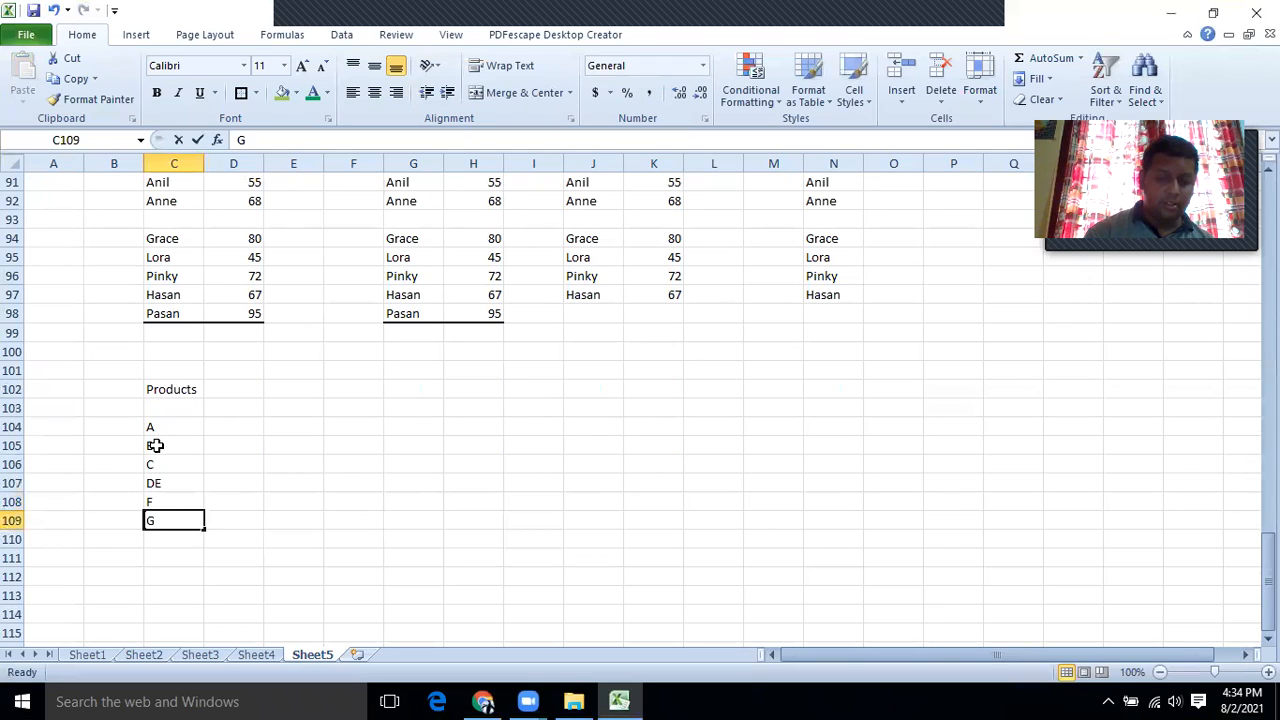
key("Return")
type("H")
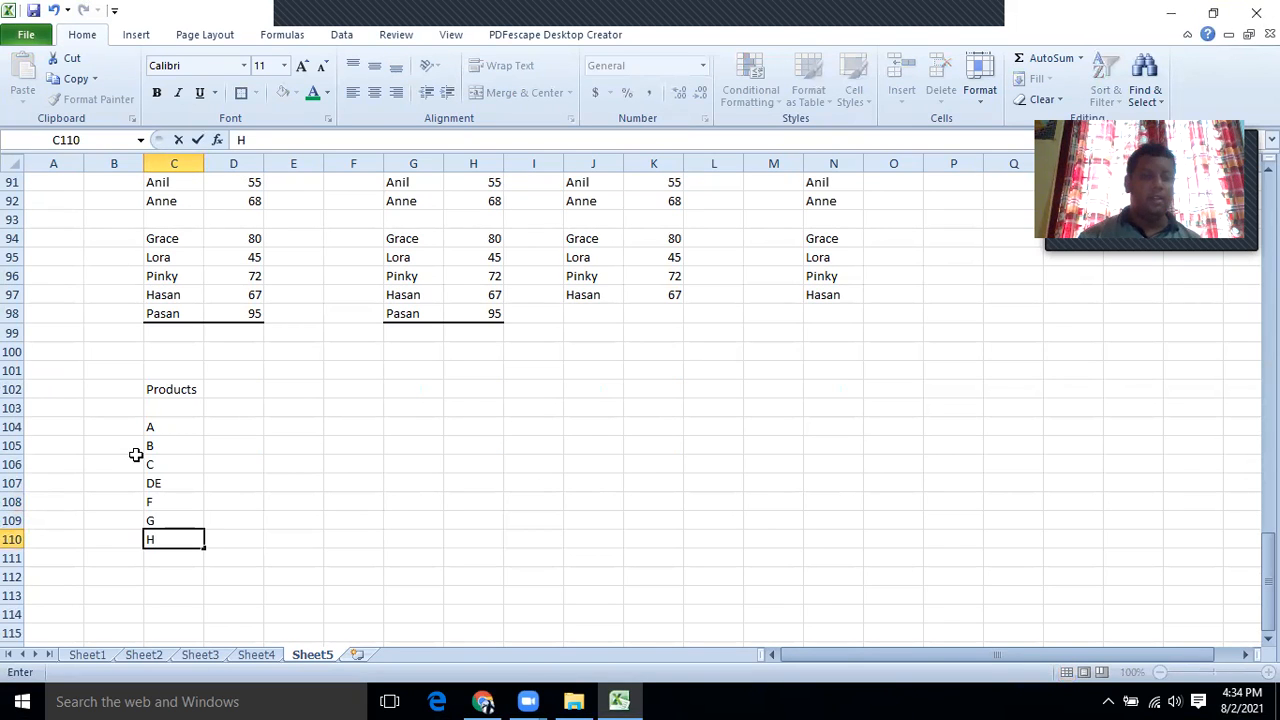
left_click(136, 459)
Correct the product entry in cell C107 to D and replace the entry in cell C108 with E.
left_click(161, 480)
key("ctrl+Up")
left_click(160, 480)
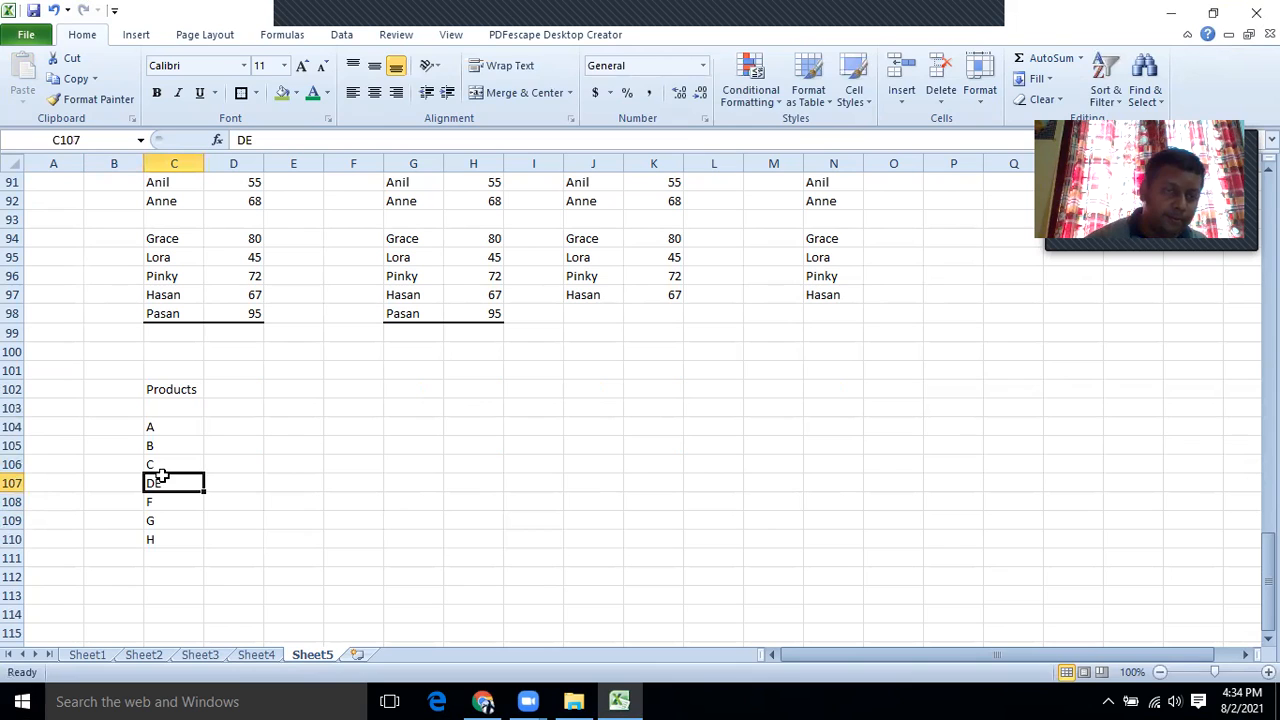
double_click(162, 480)
key("BackSpace")
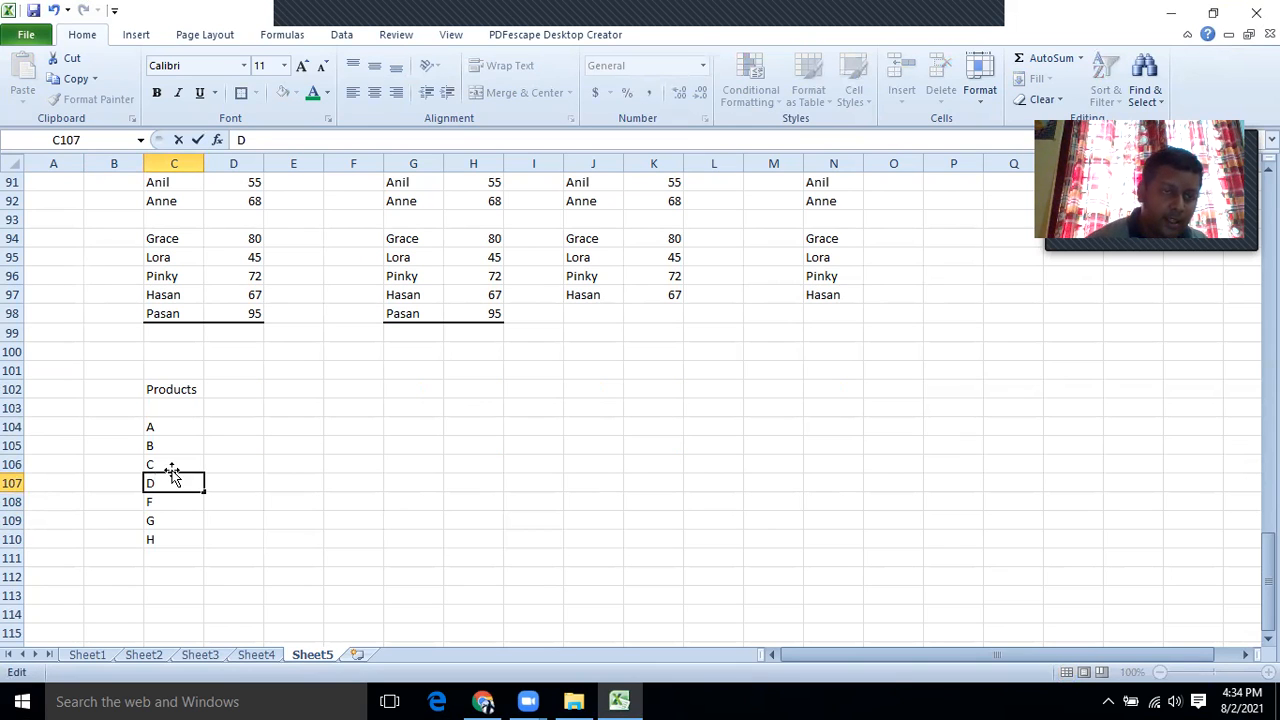
left_click(167, 500)
type("E")
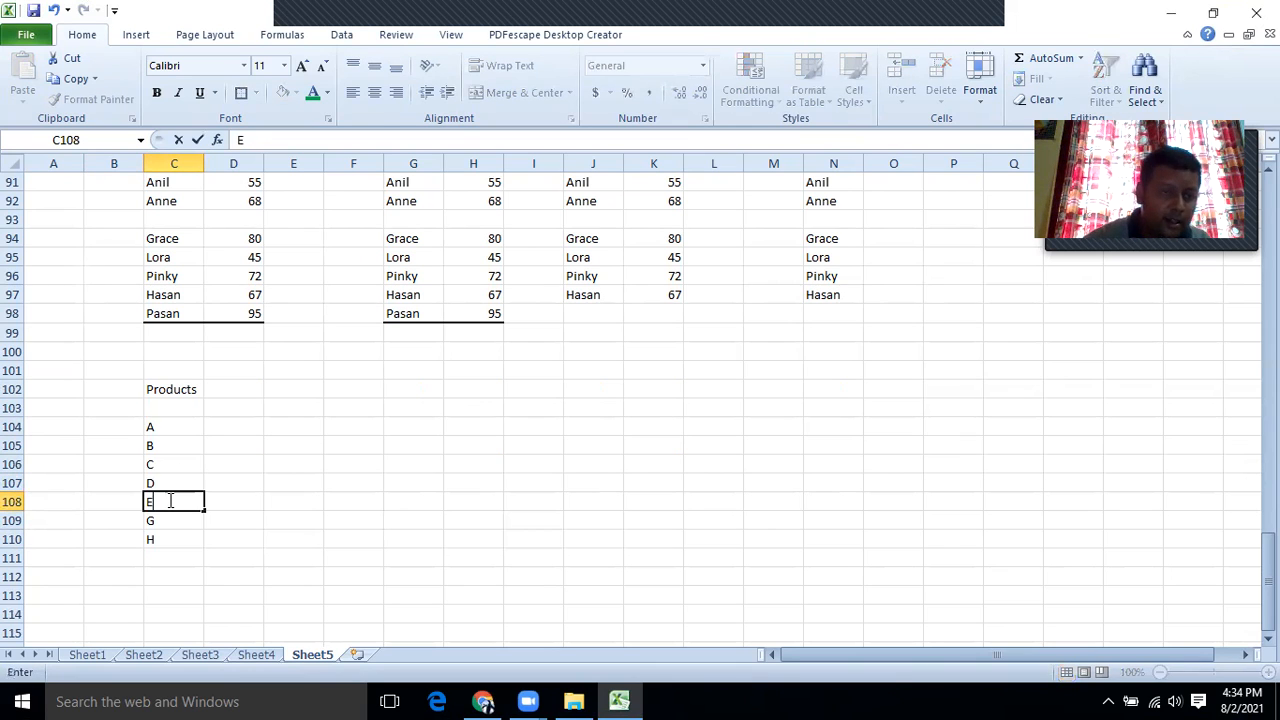
Complete the product list with F, G and H in cells C109 to C111.
left_click(166, 514)
type("F")
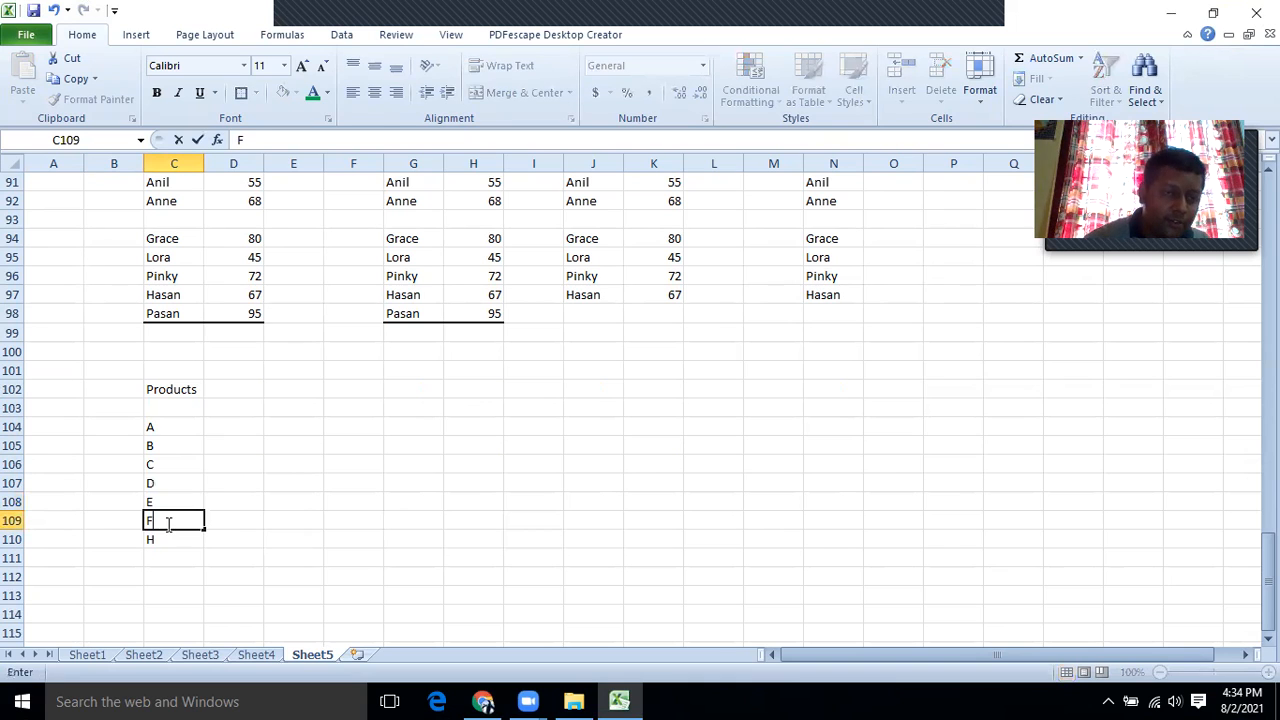
left_click(148, 541)
type("G")
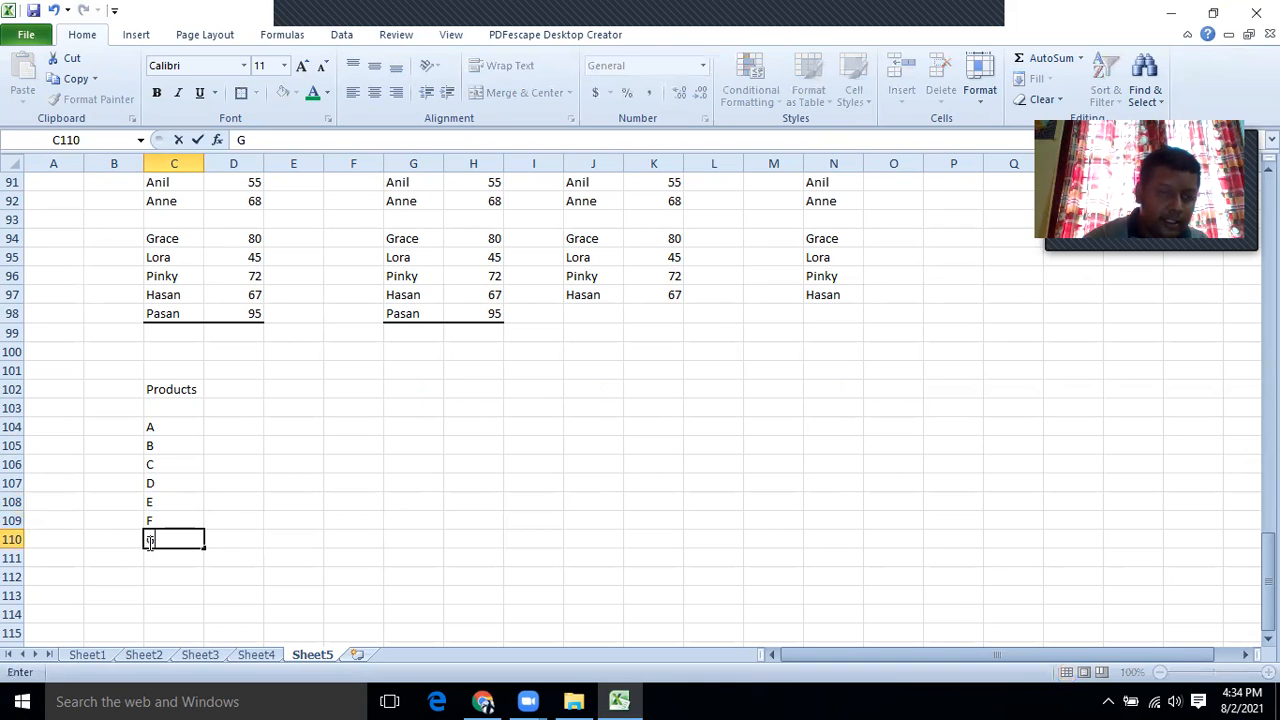
left_click(160, 558)
type("H")
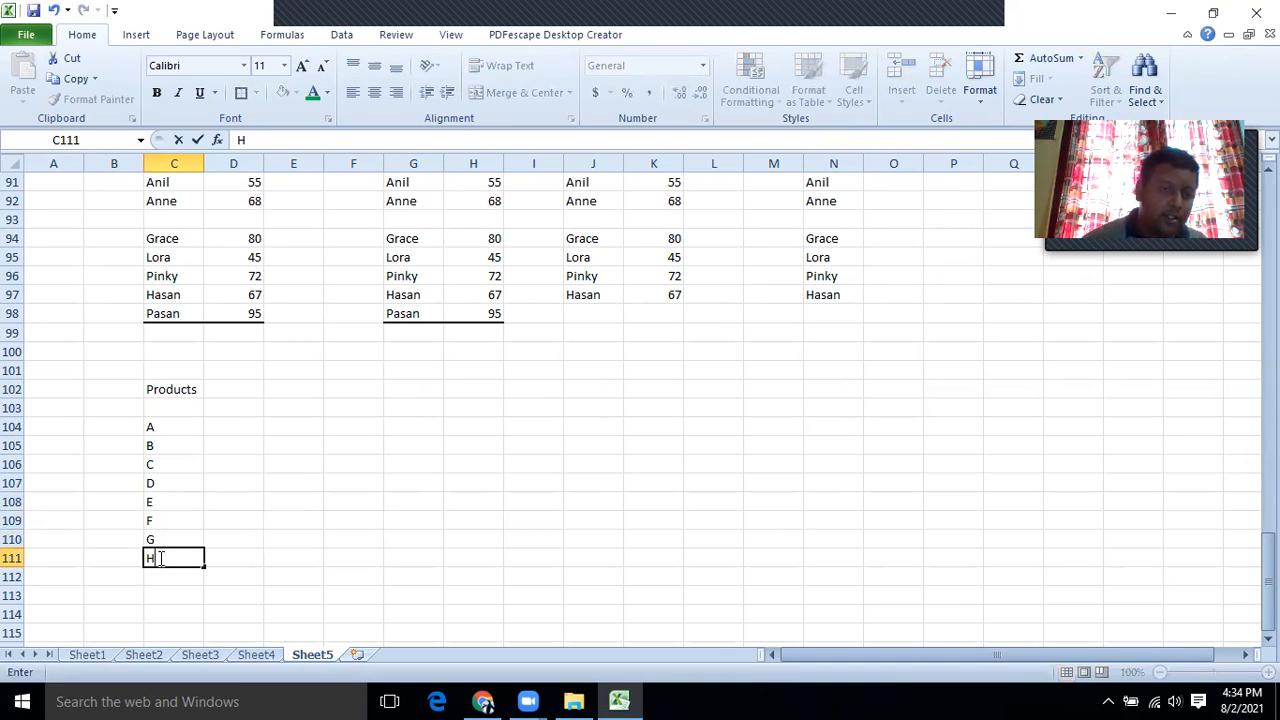
left_click(208, 463)
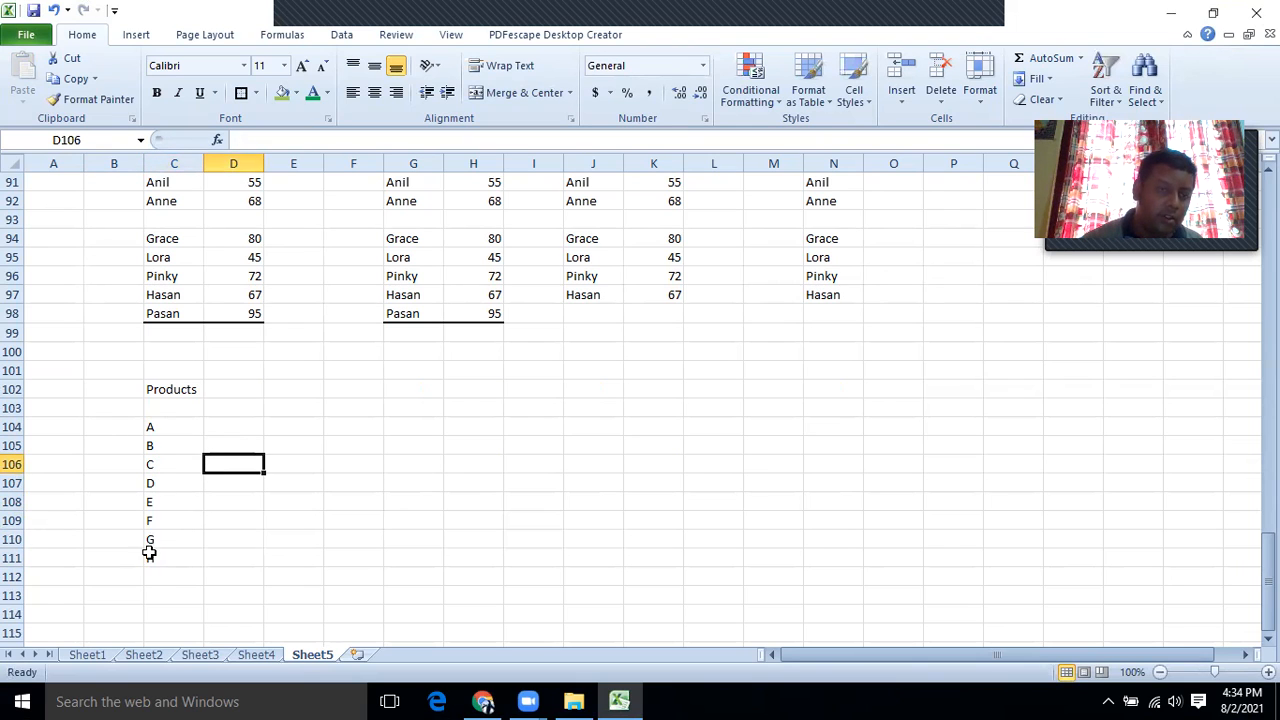
Enter the heading Price in cell D102 and the prices 50, 75, 45 and 80 in cells D104 to D107.
left_click(250, 393)
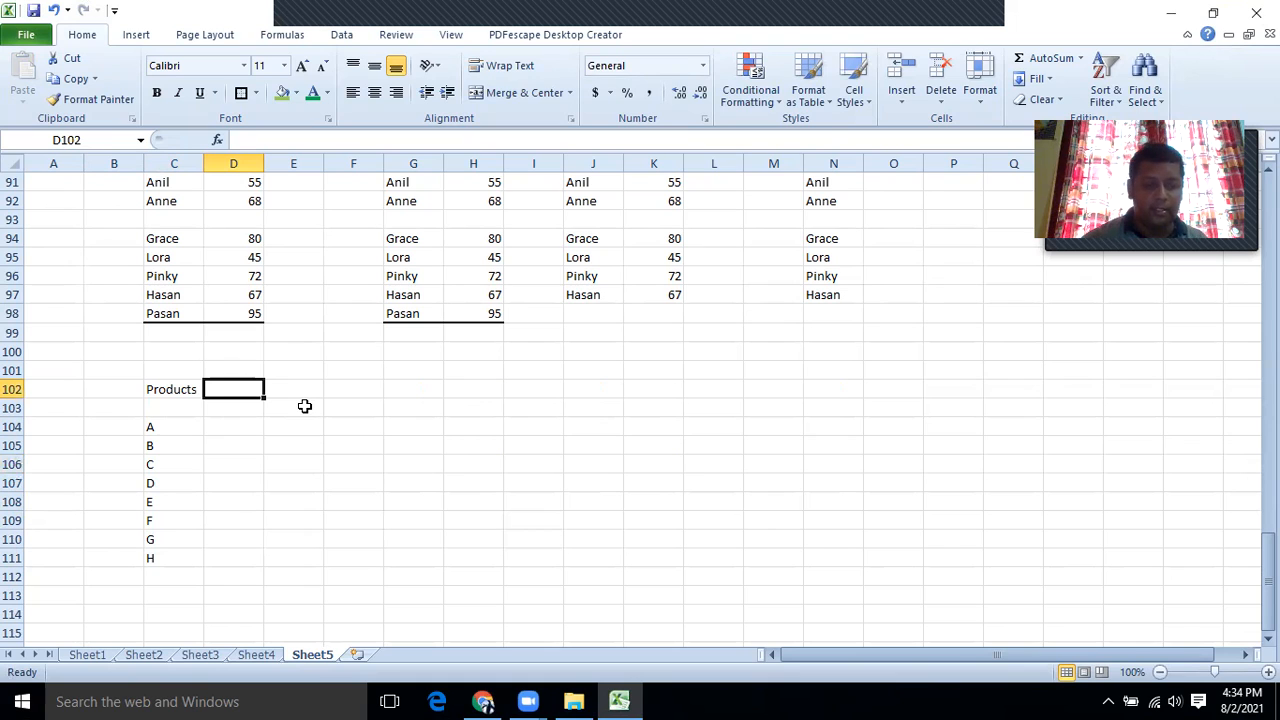
type("Price")
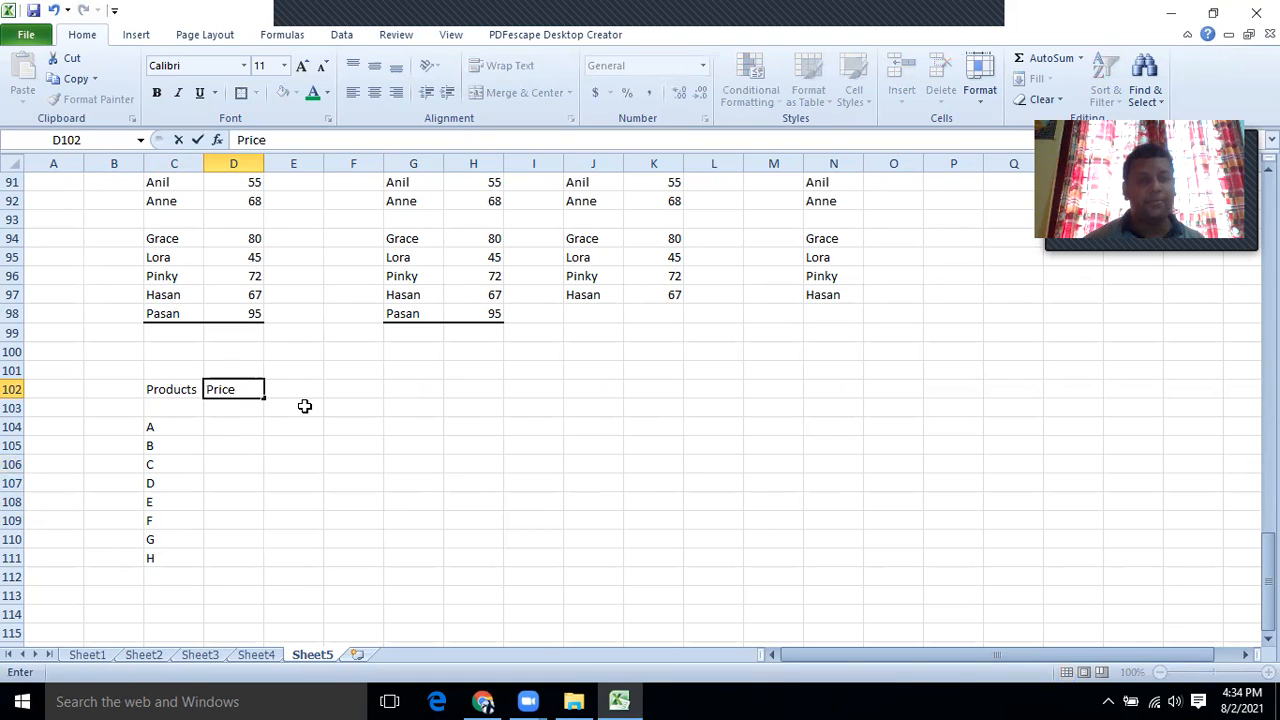
left_click(314, 423)
left_click(229, 428)
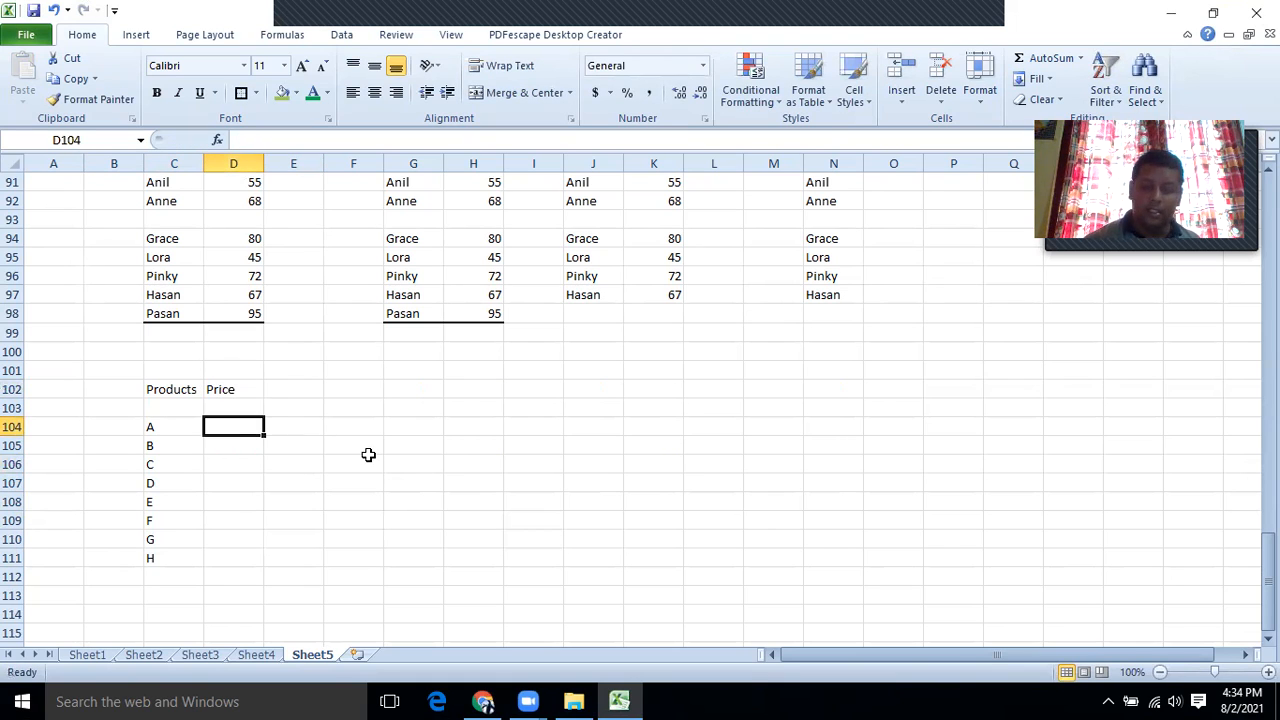
type("50")
key("Return")
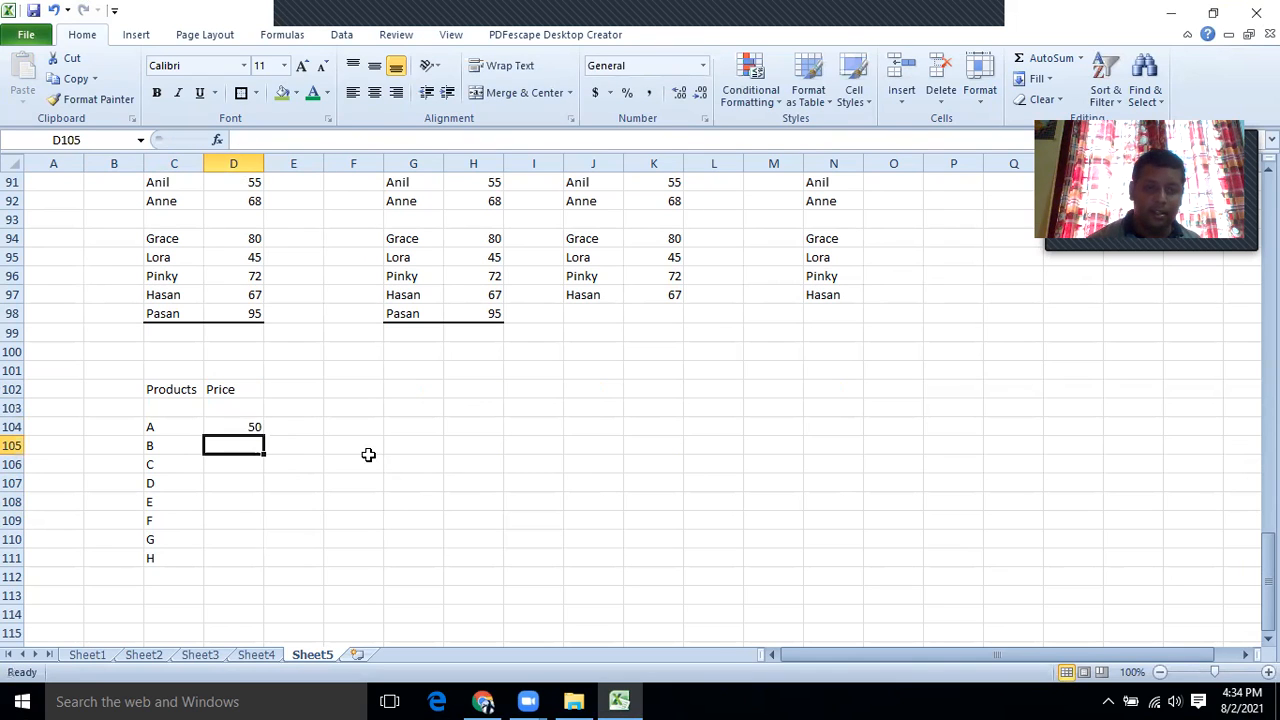
type("75")
key("Return")
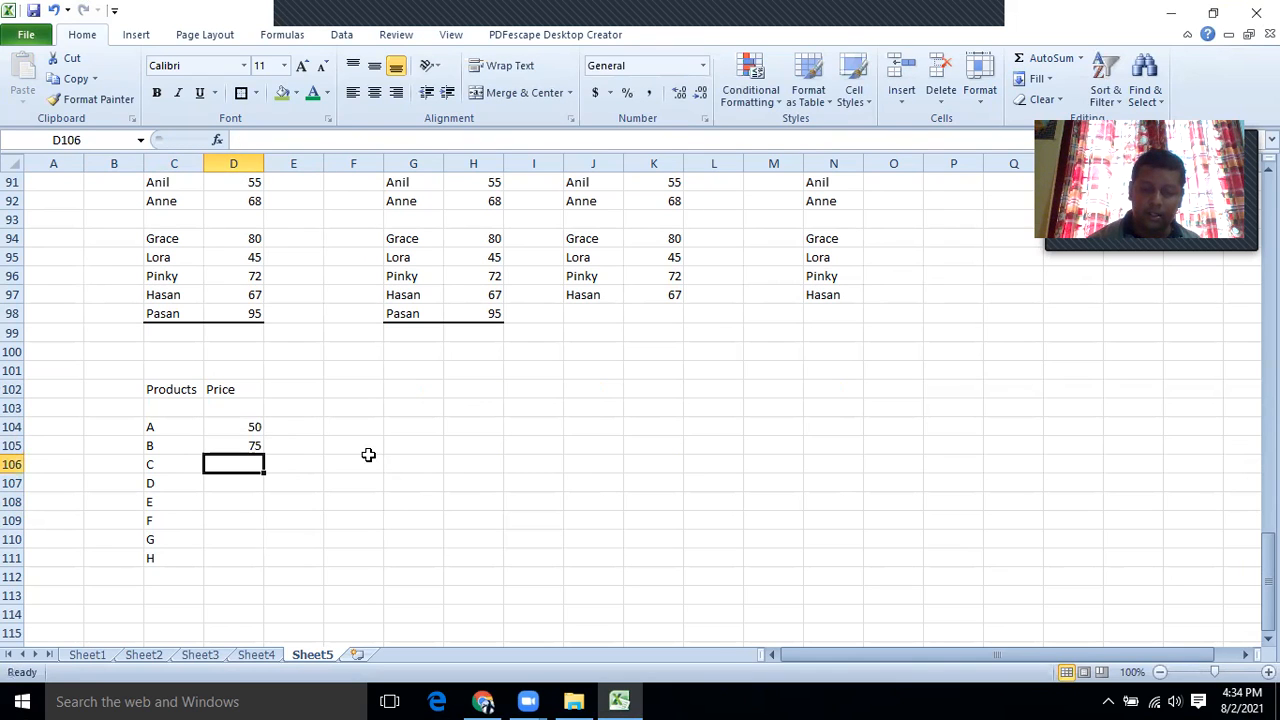
type("45")
key("Return")
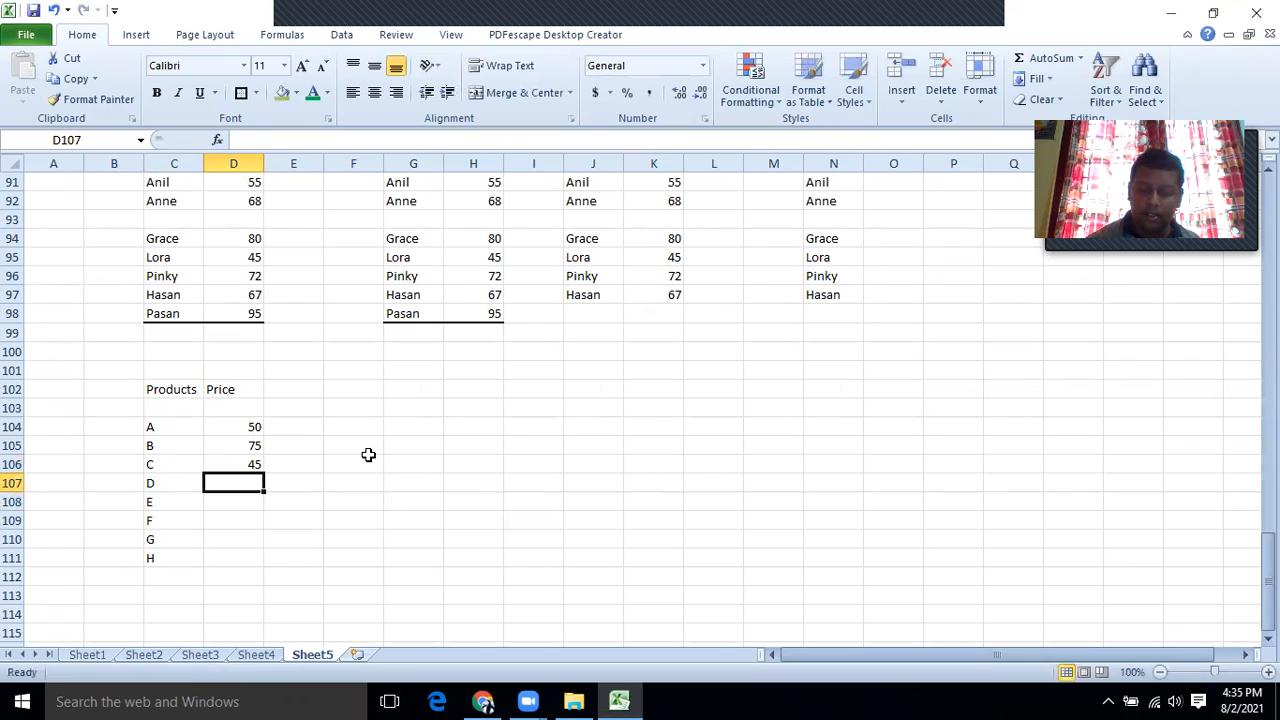
type("80")
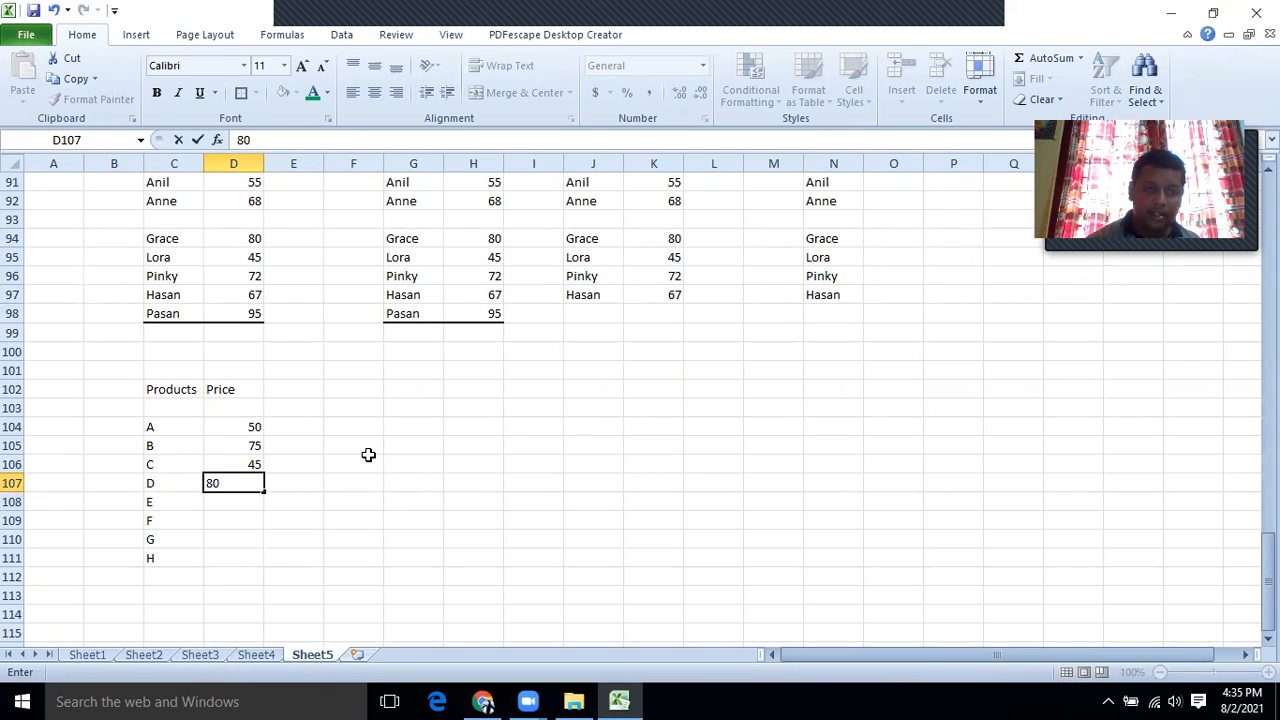
key("Return")
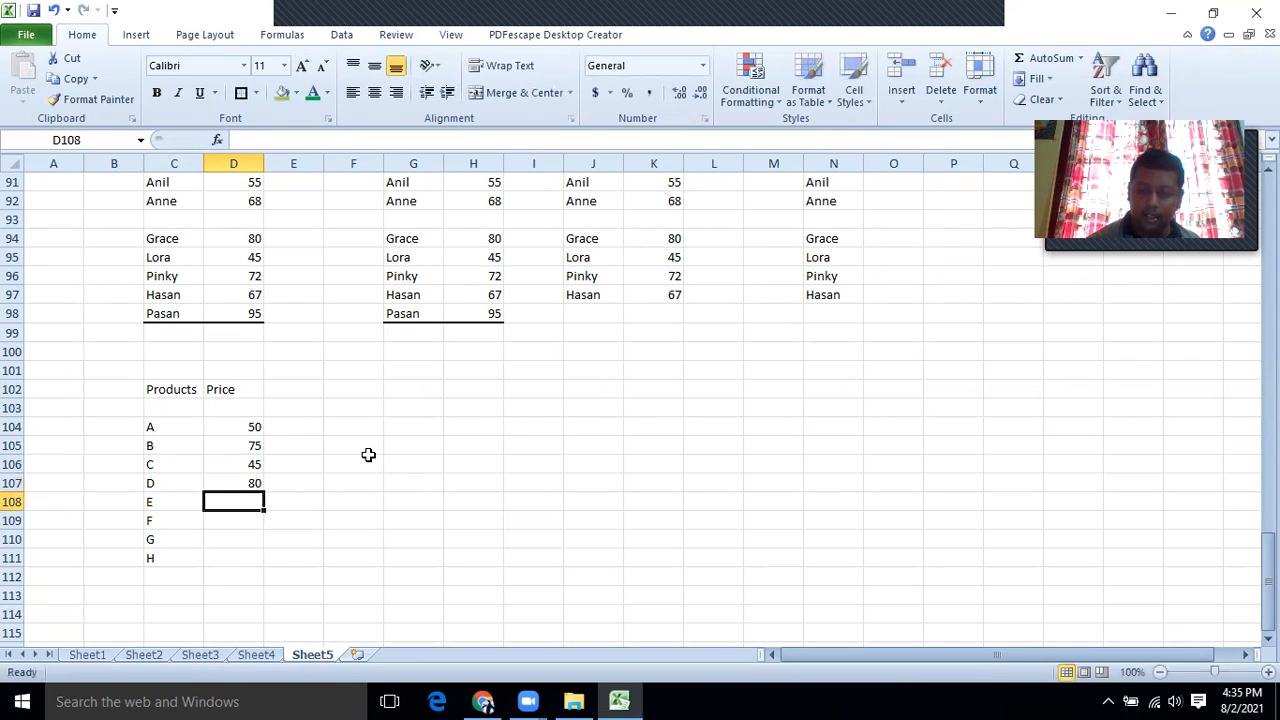
Enter the prices 90, 75, 45 and 95 for products E to H in cells D108 to D111.
type("90")
key("Return")
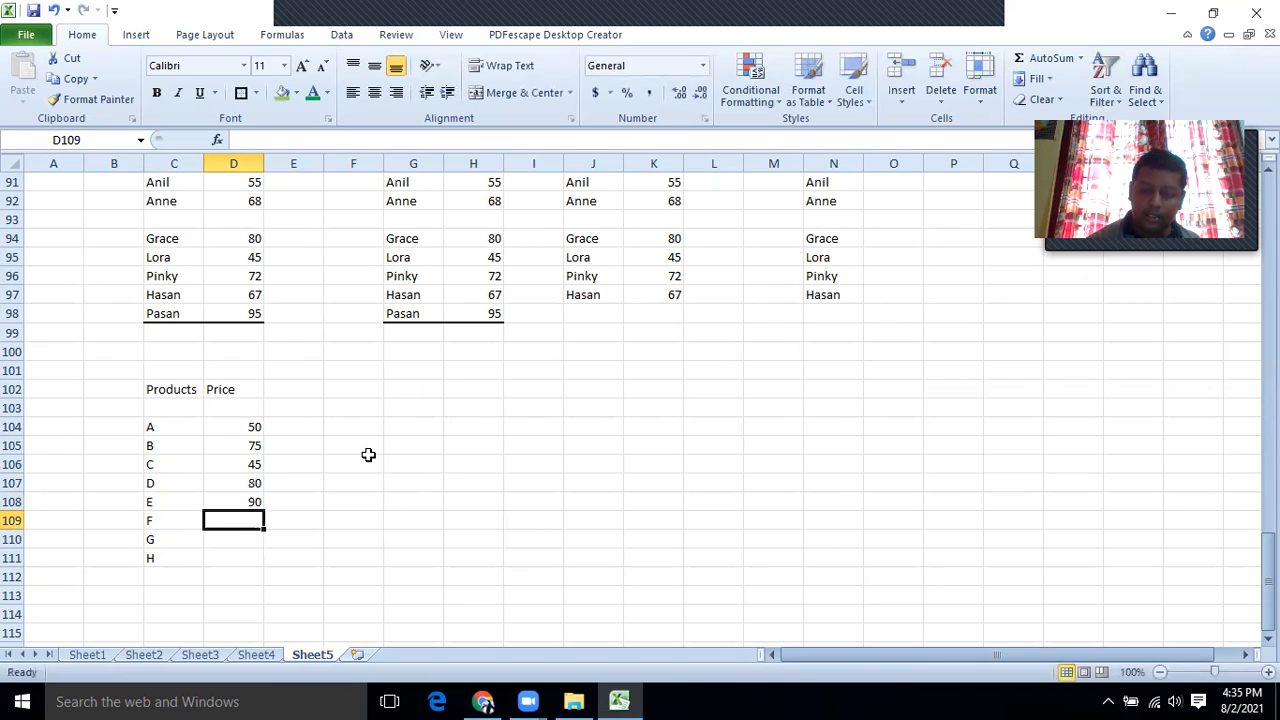
type("75")
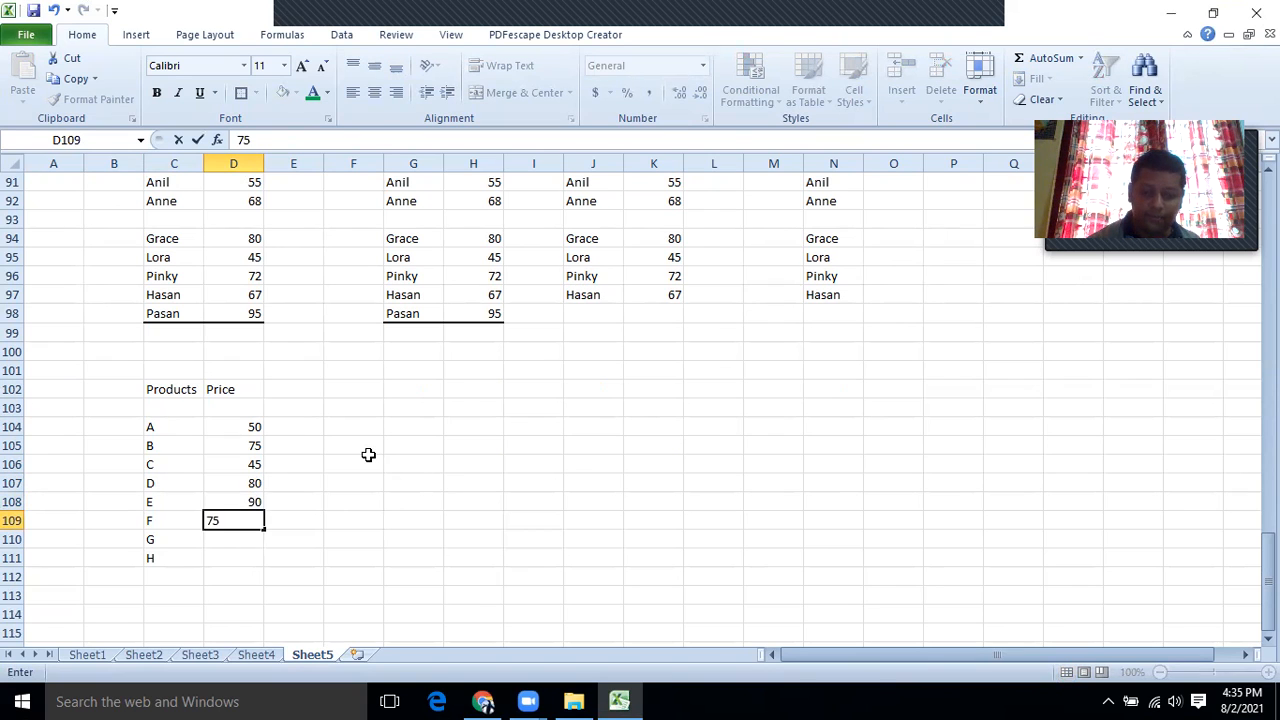
key("Return")
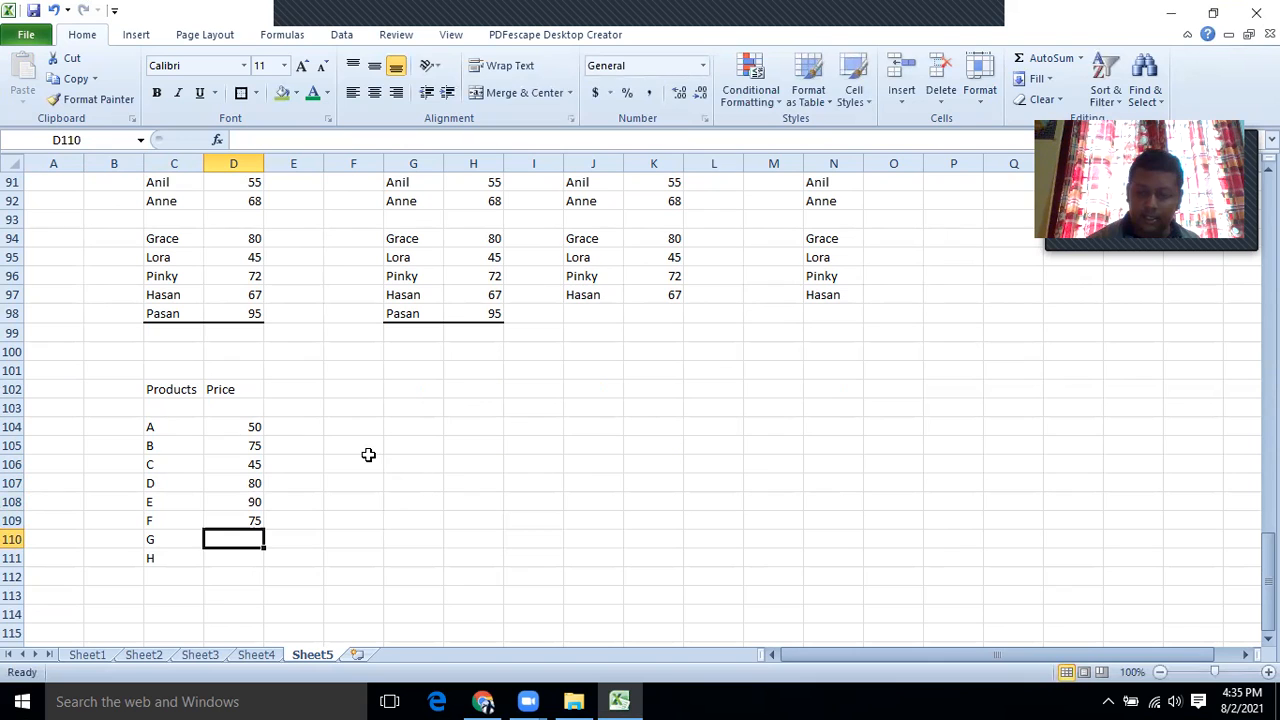
type("45")
key("Return")
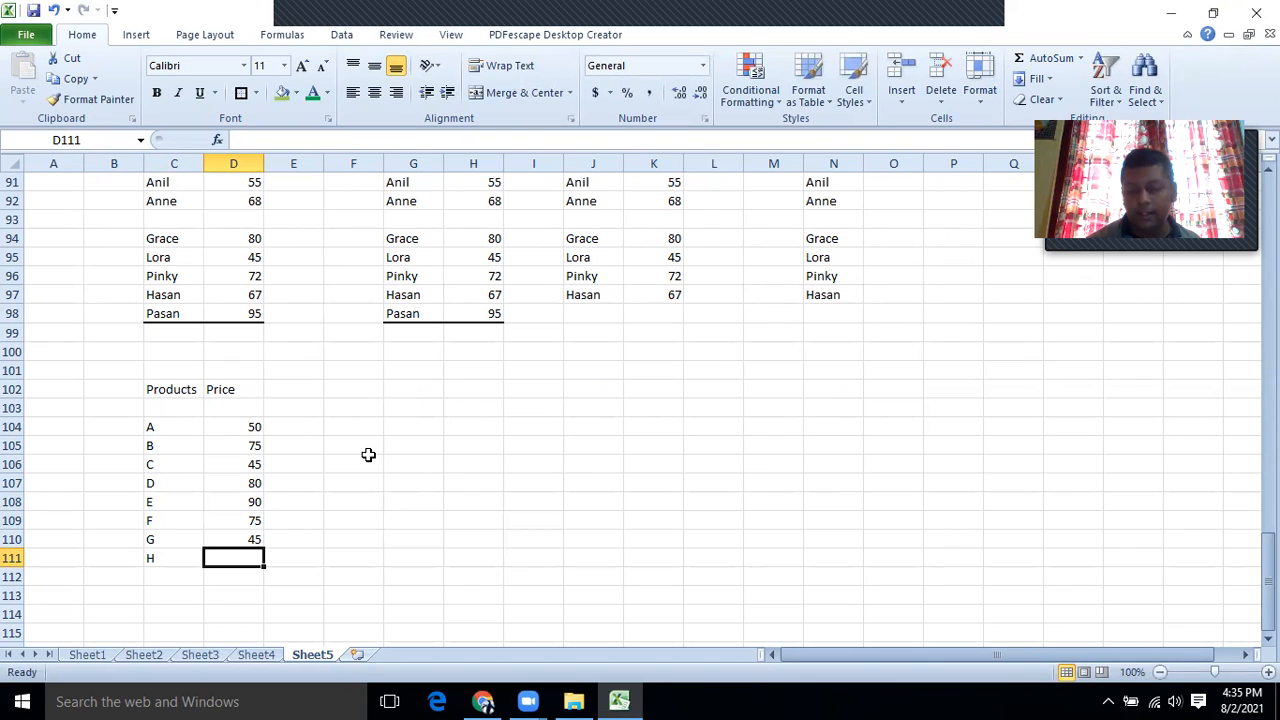
type("95")
left_click(392, 443)
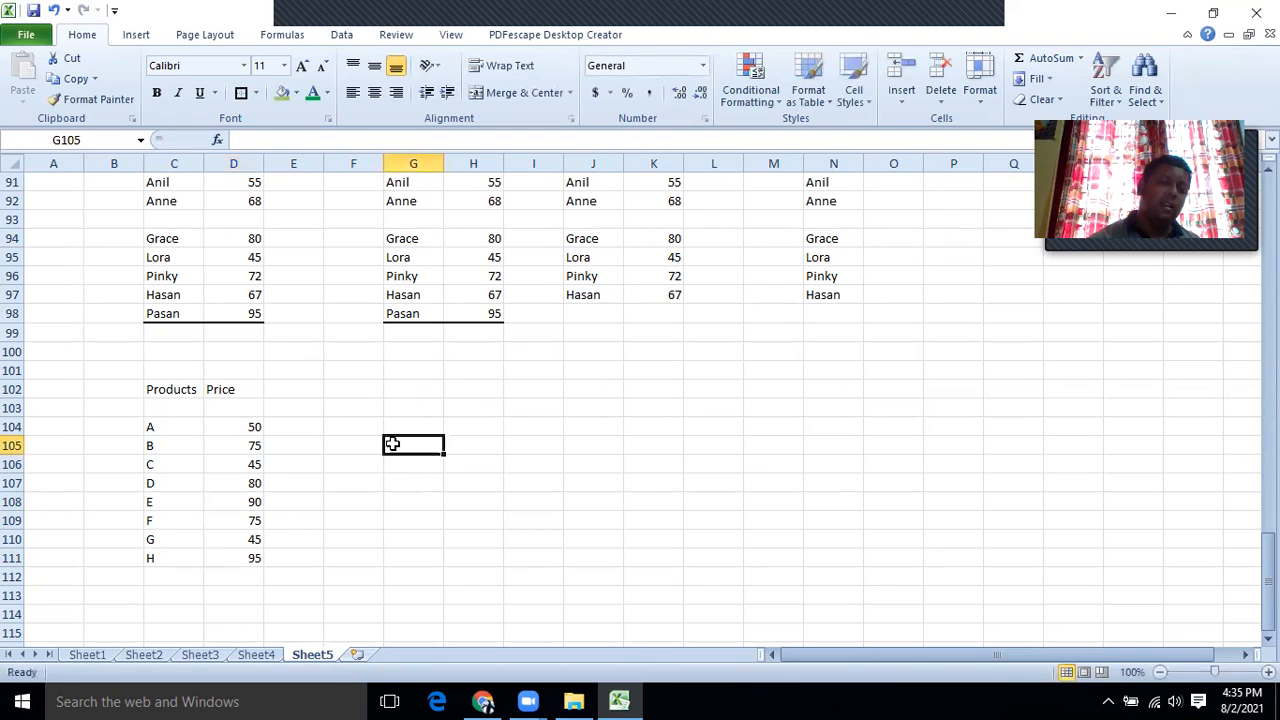
Change the heading in cell D102 to Price - Jan and widen column D slightly to fit it.
left_click(231, 389)
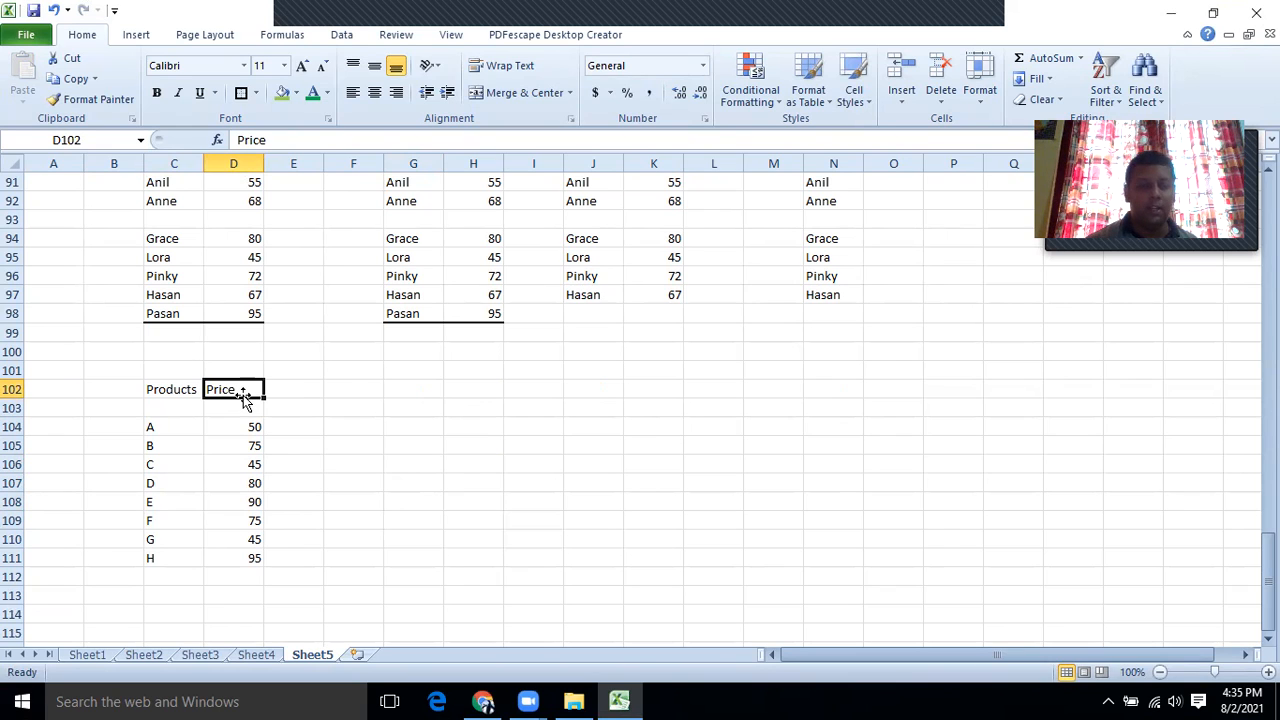
double_click(255, 393)
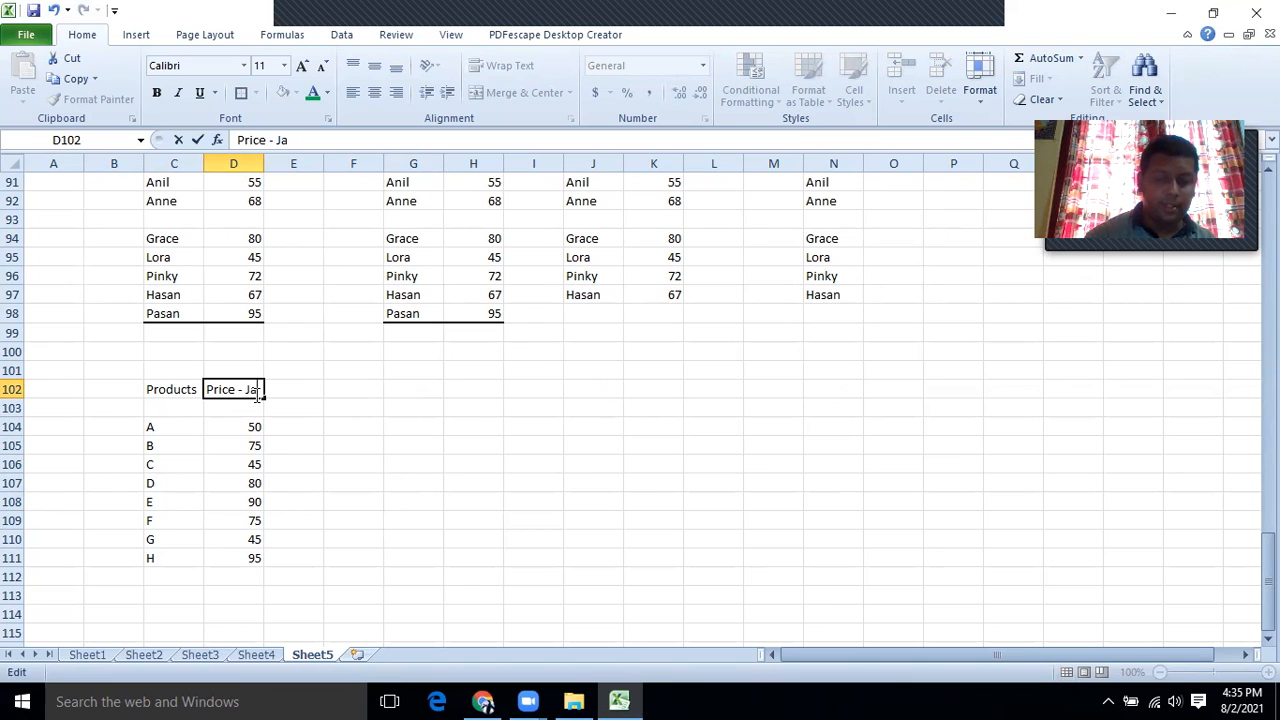
left_click(378, 405)
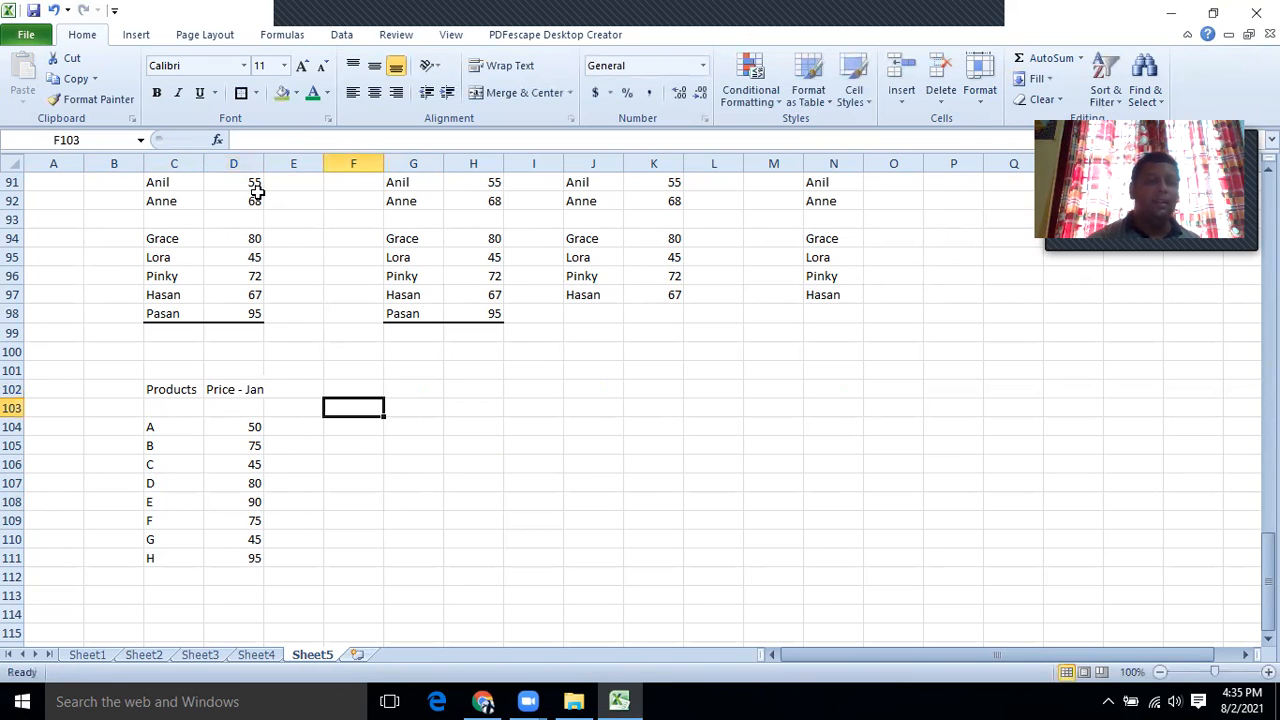
left_click_drag(262, 163, 273, 163)
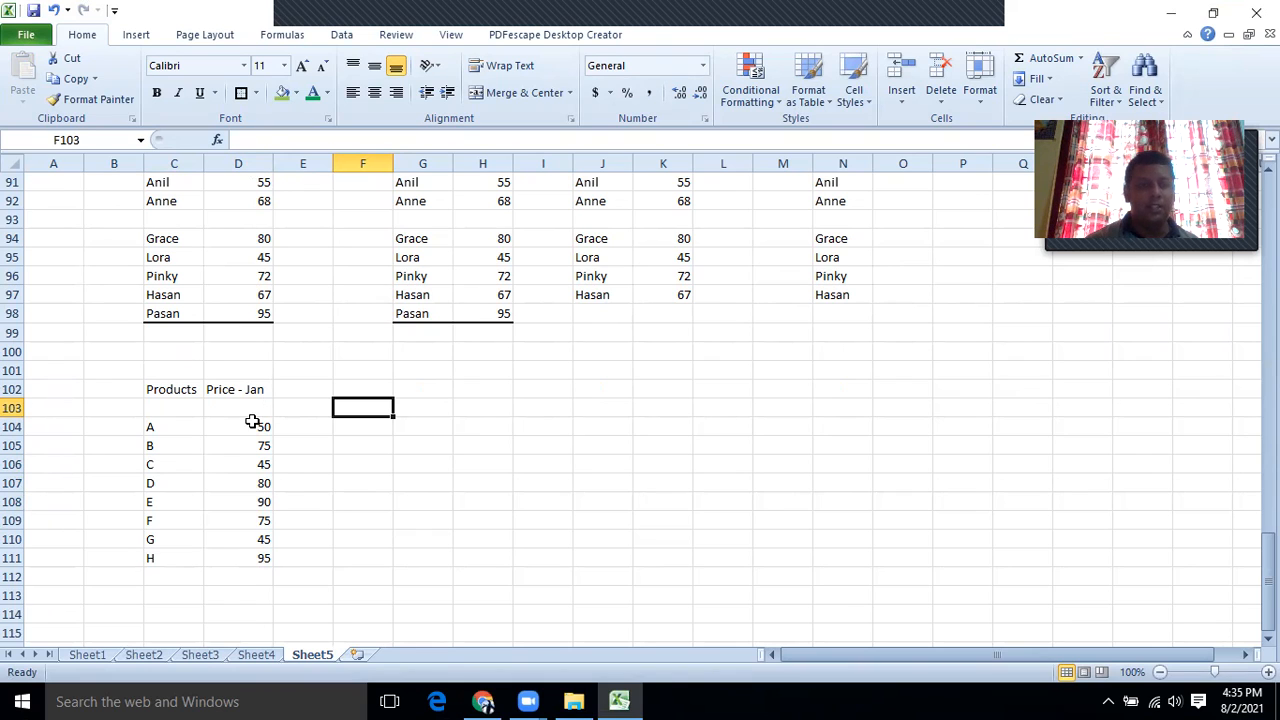
Enter the heading Updated Price Feb in cell E102 and autofit column E to its text.
left_click(291, 391)
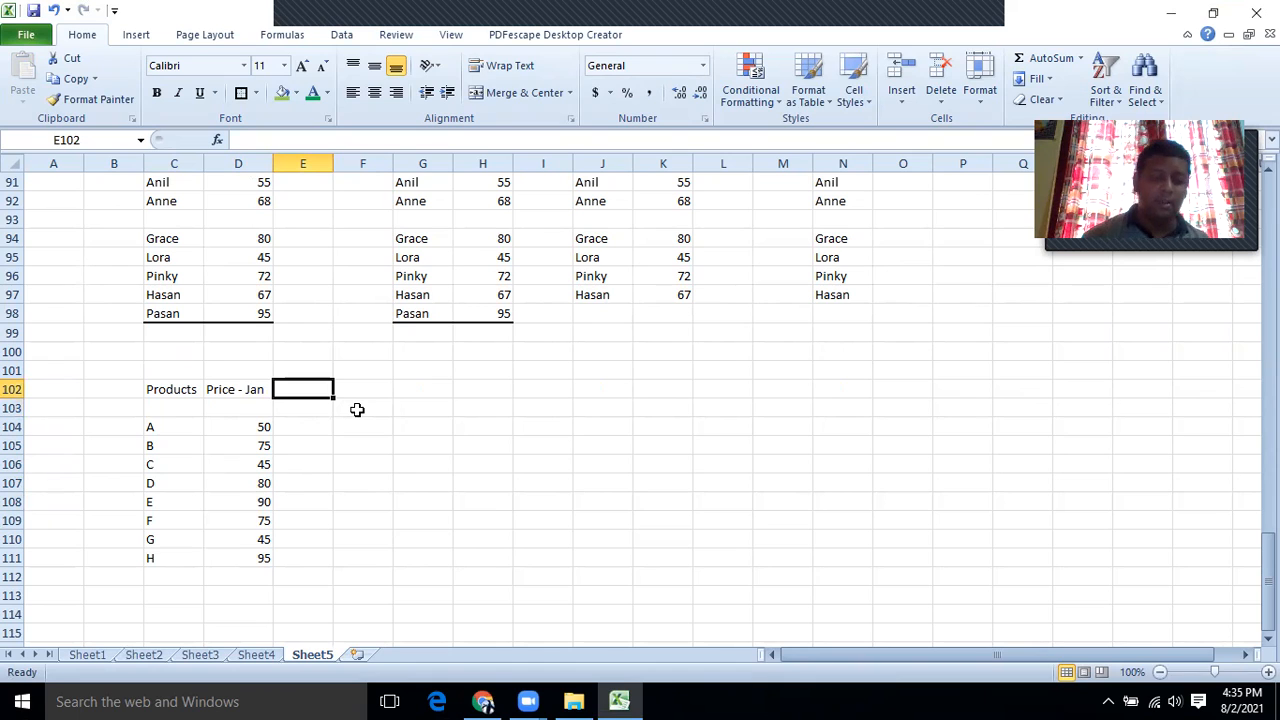
type("Updated")
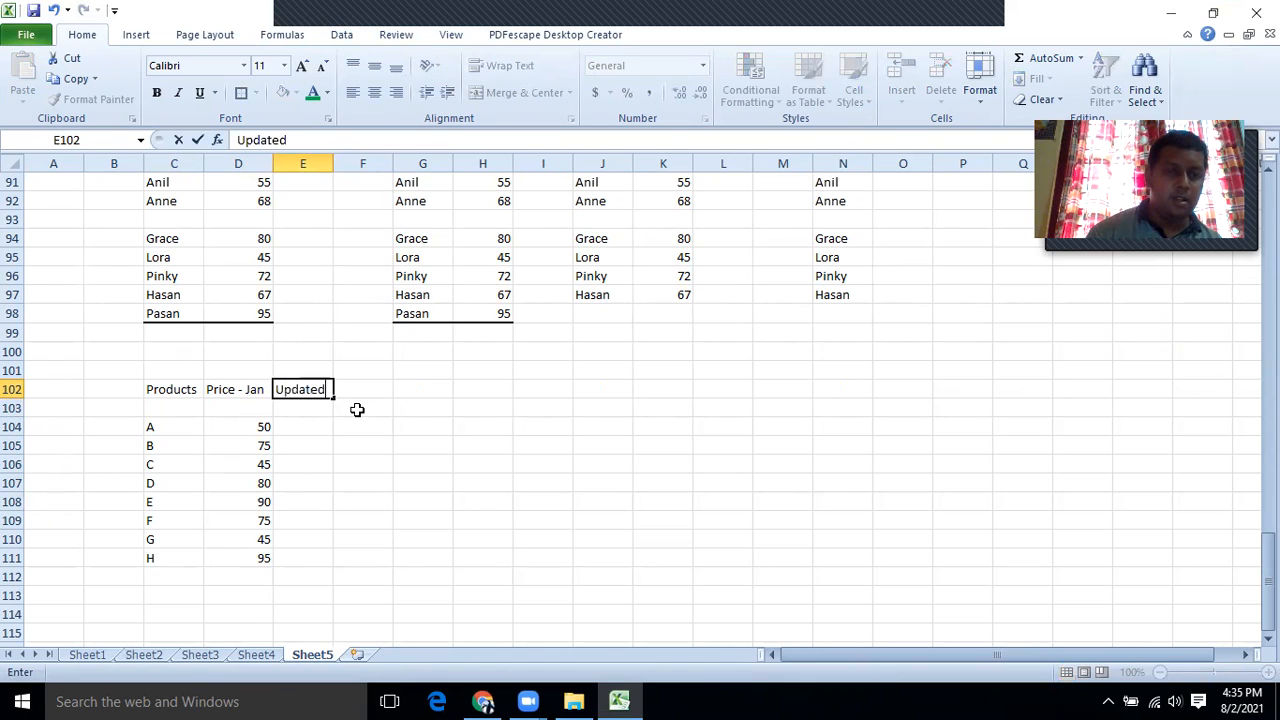
type(" Price")
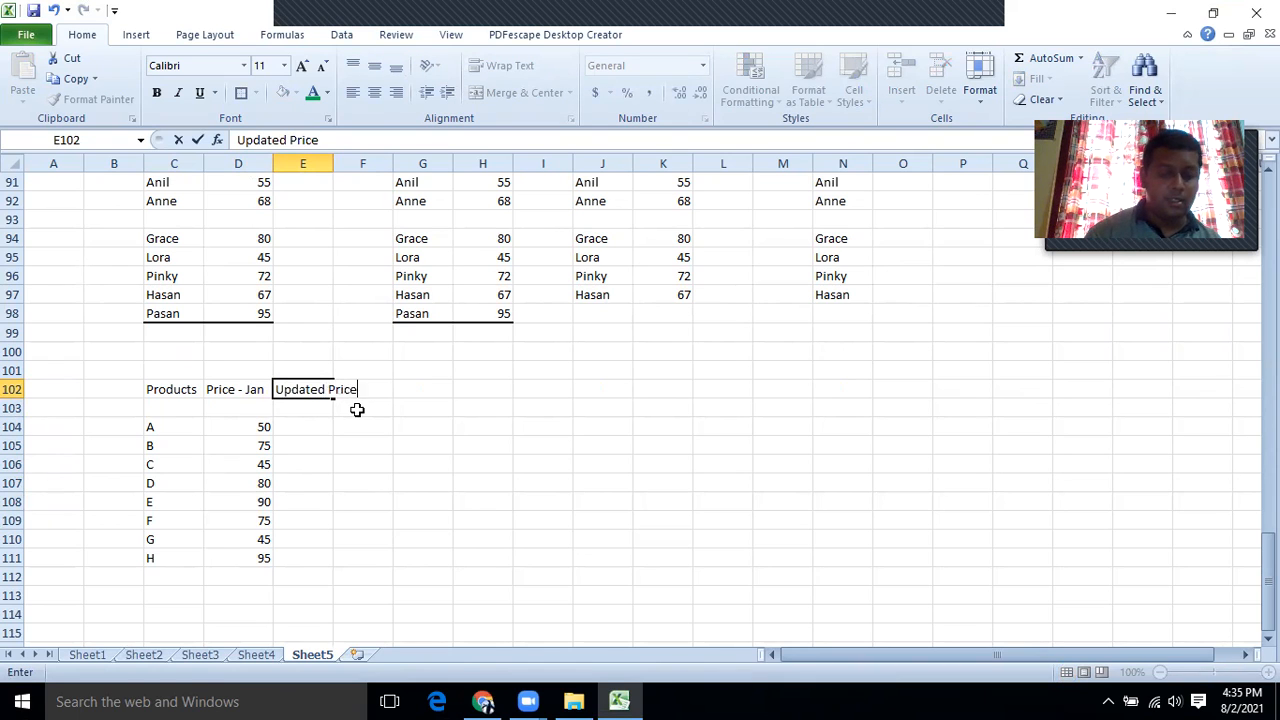
type(" Feb")
left_click(352, 424)
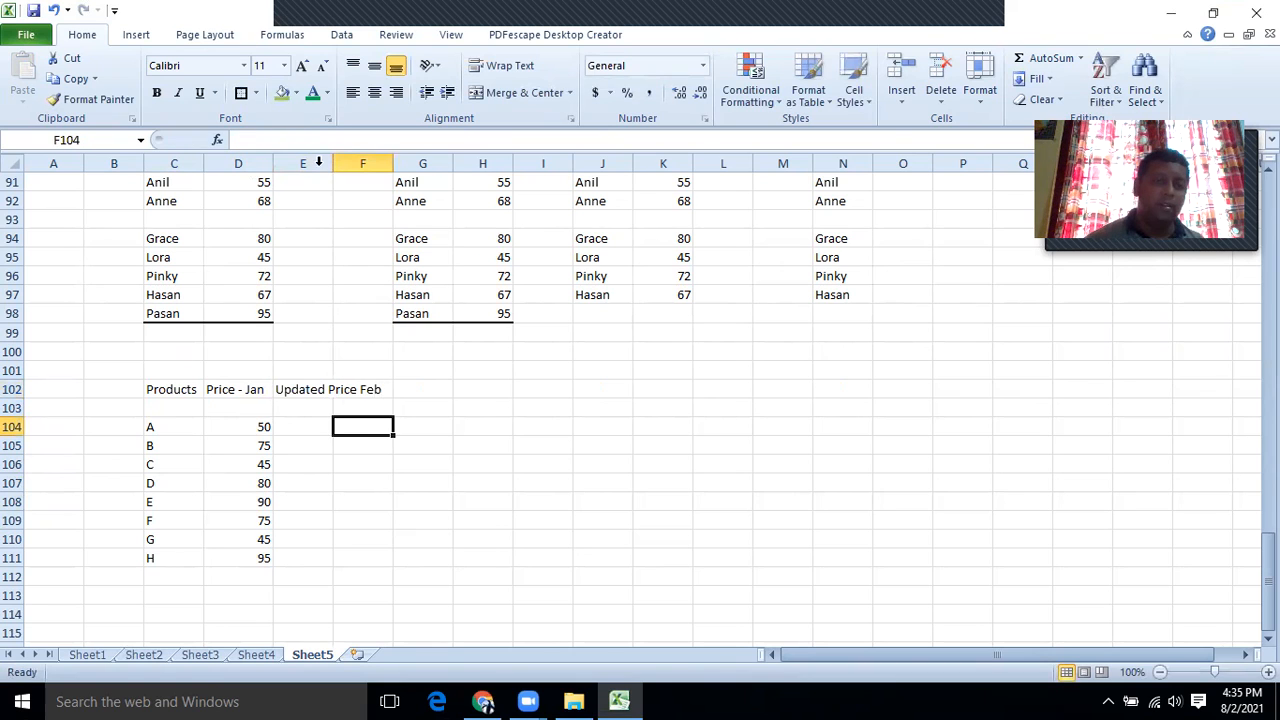
double_click(333, 162)
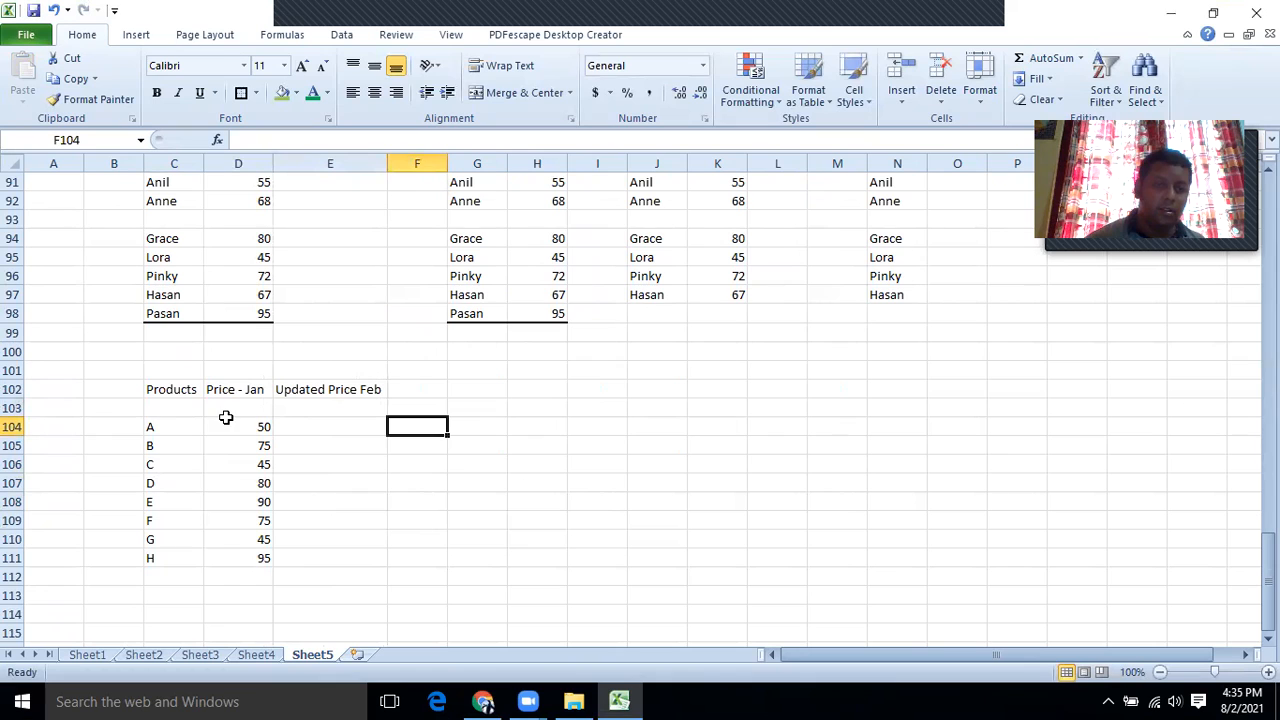
Center the January prices in cells D104 to D111.
left_click_drag(262, 426, 250, 557)
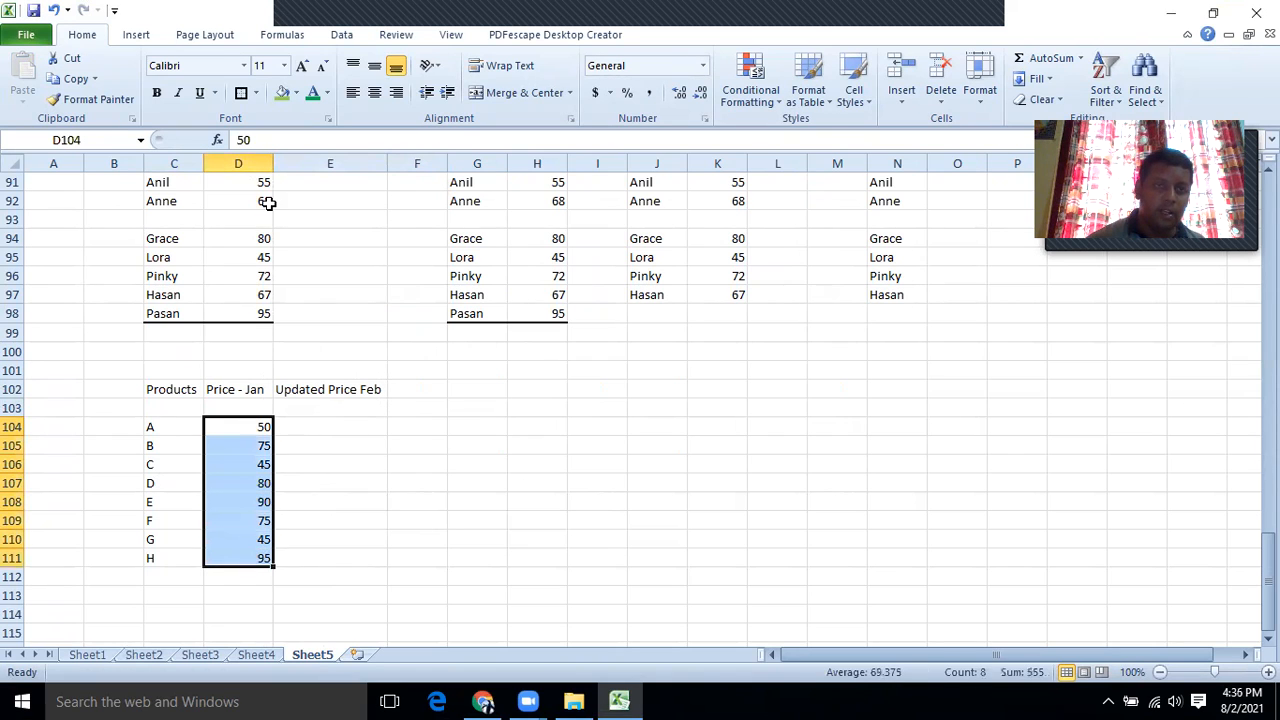
left_click(377, 97)
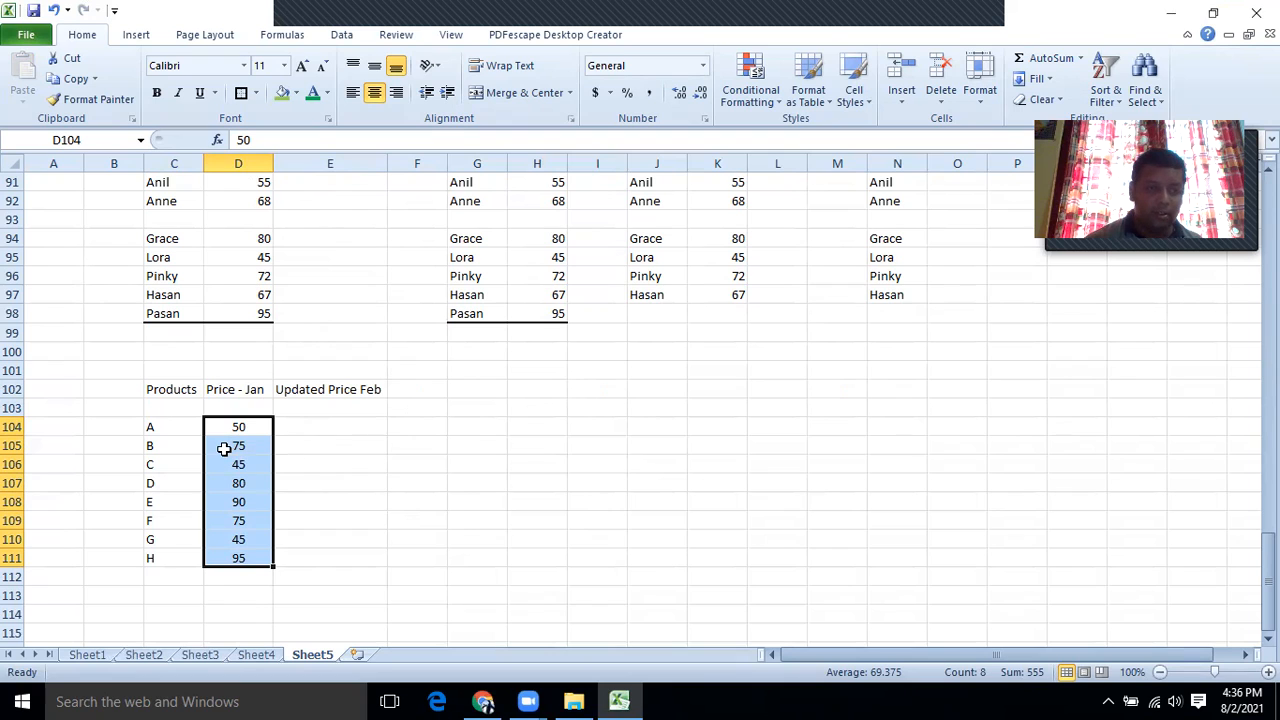
left_click(306, 426)
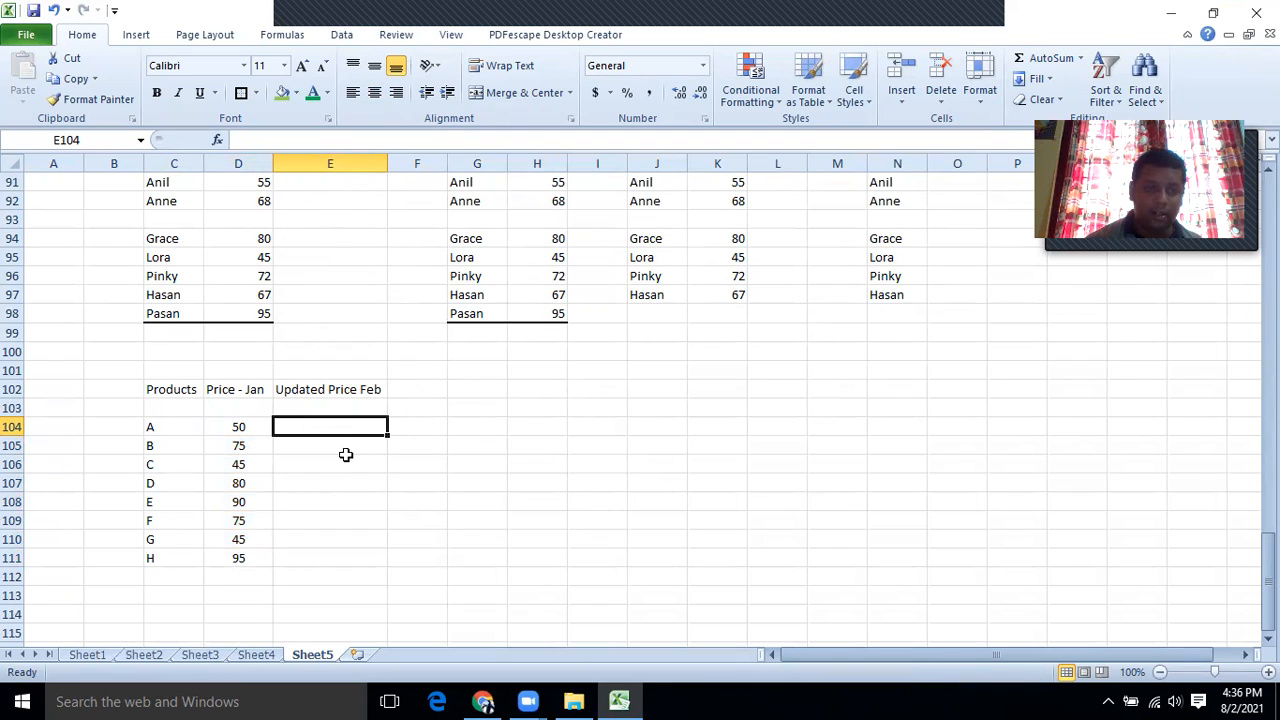
Enter the updated February prices 85 in E105, 92 in E108 and 100 in E111 for products B, E and H.
left_click(340, 449)
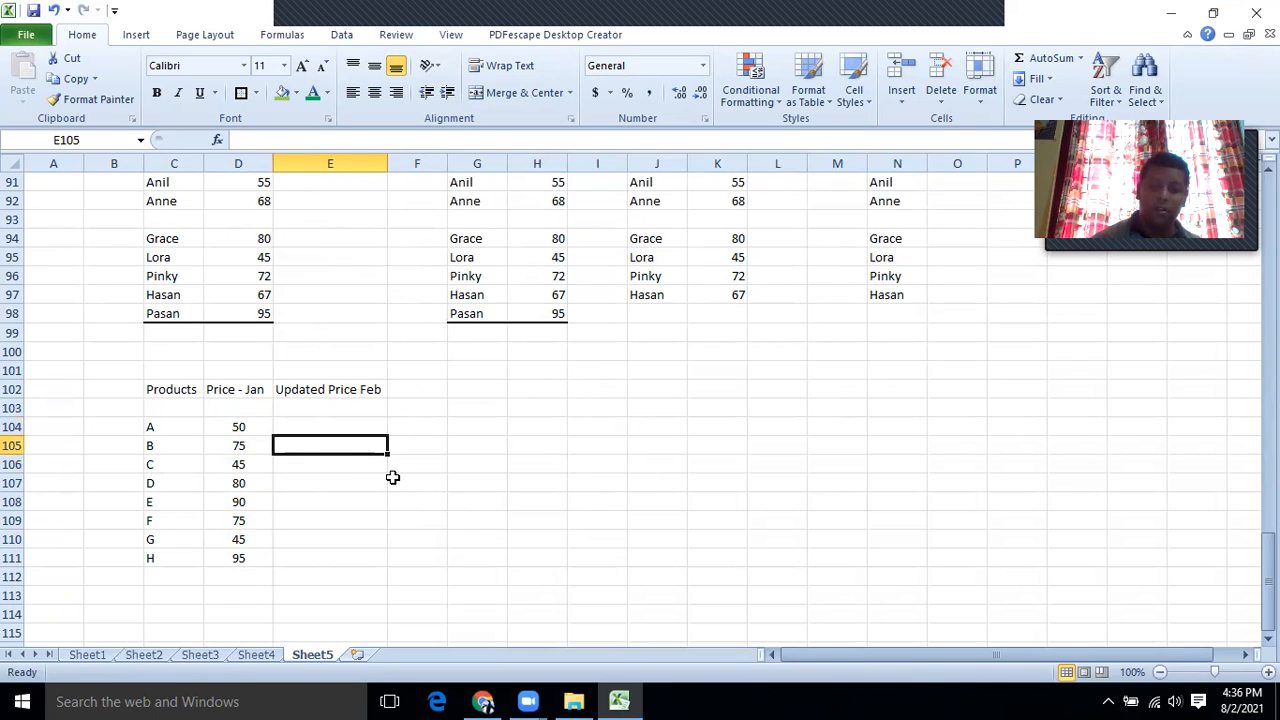
type("85")
left_click(325, 461)
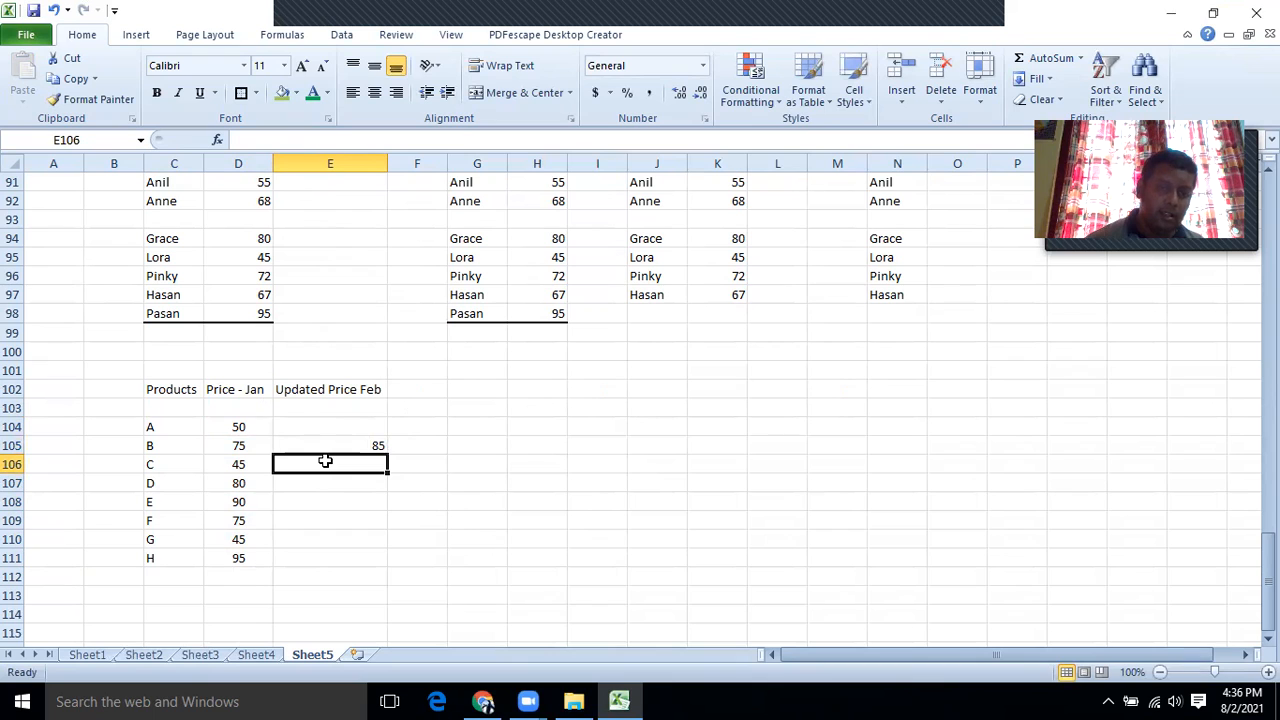
key("Down")
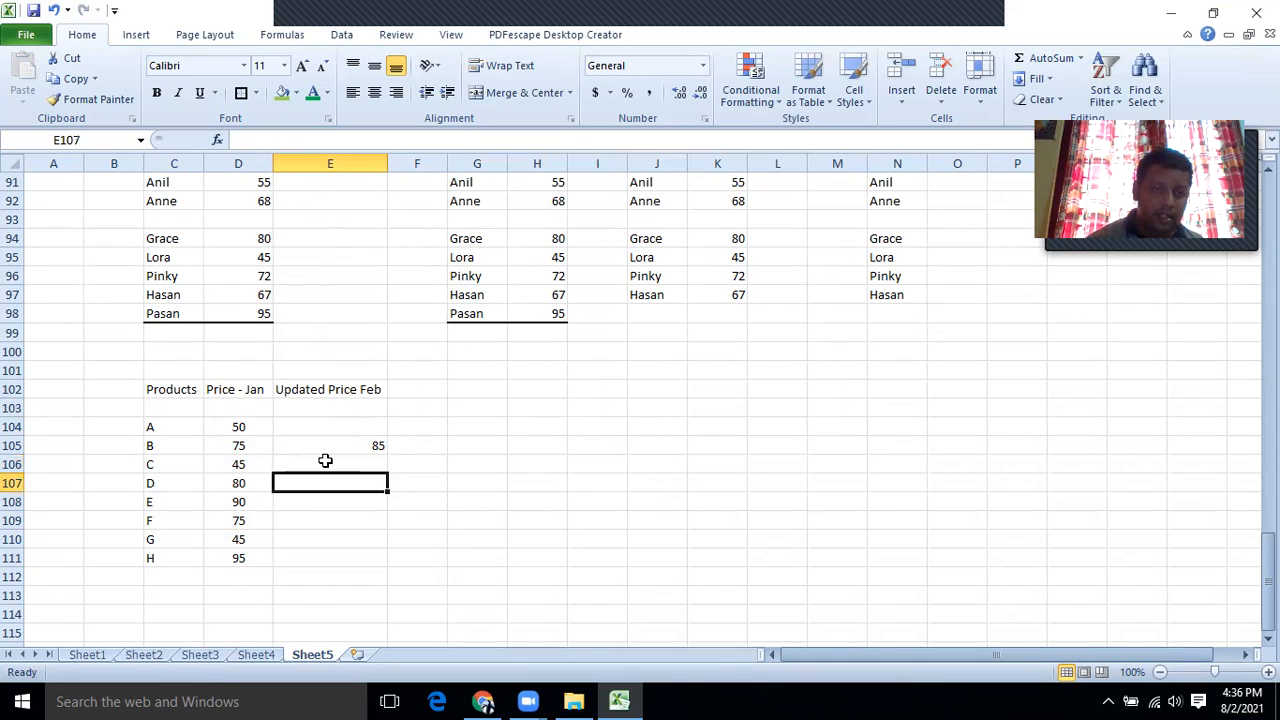
key("Down")
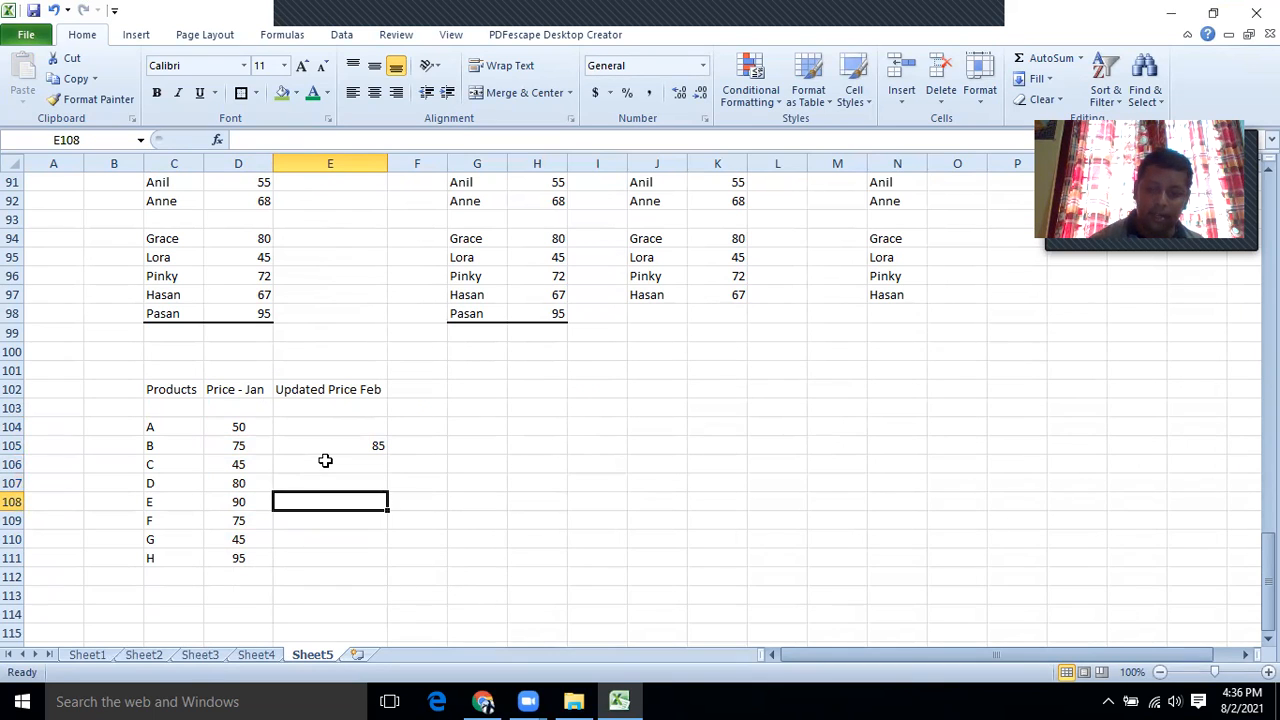
type("92")
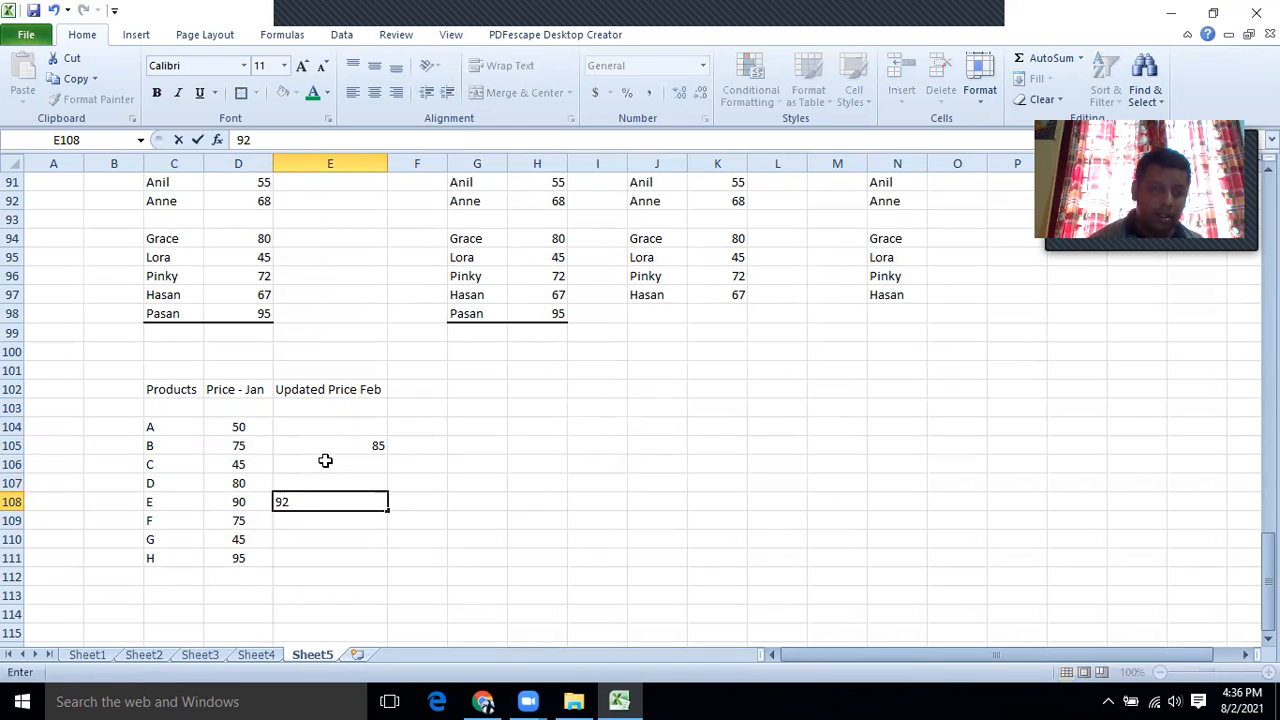
key("Return")
key("Down")
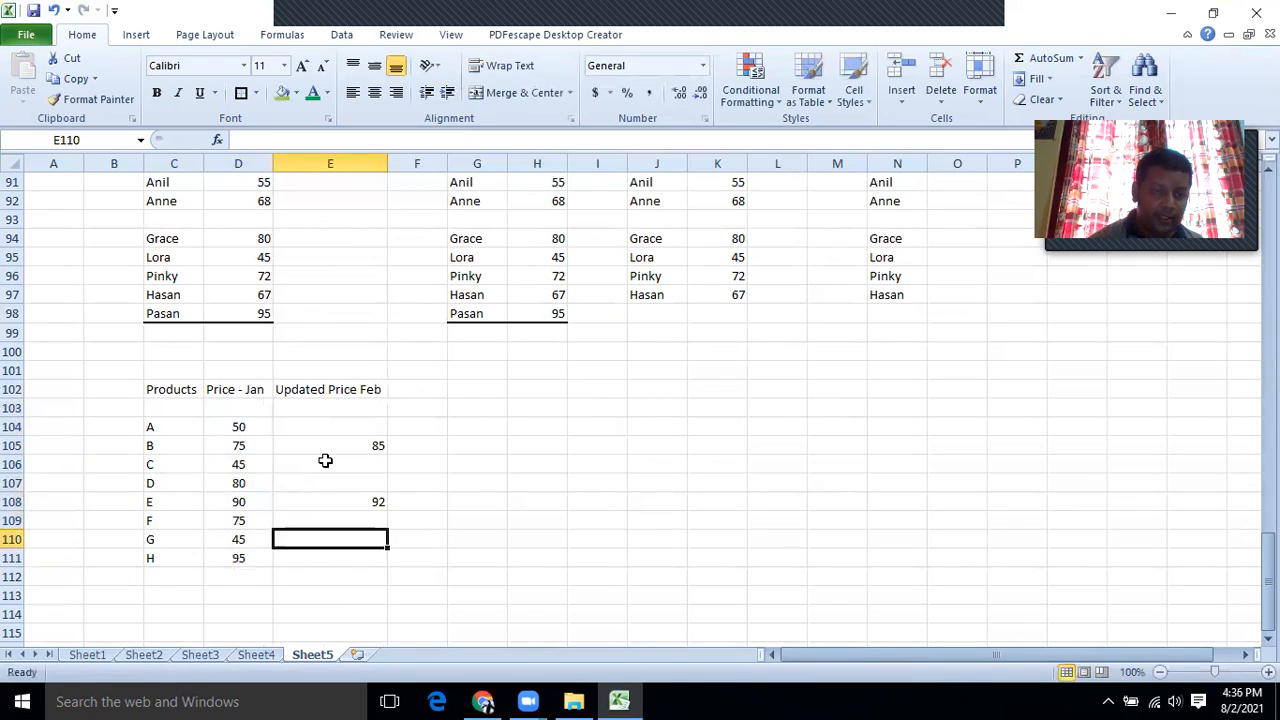
key("Down")
type("1")
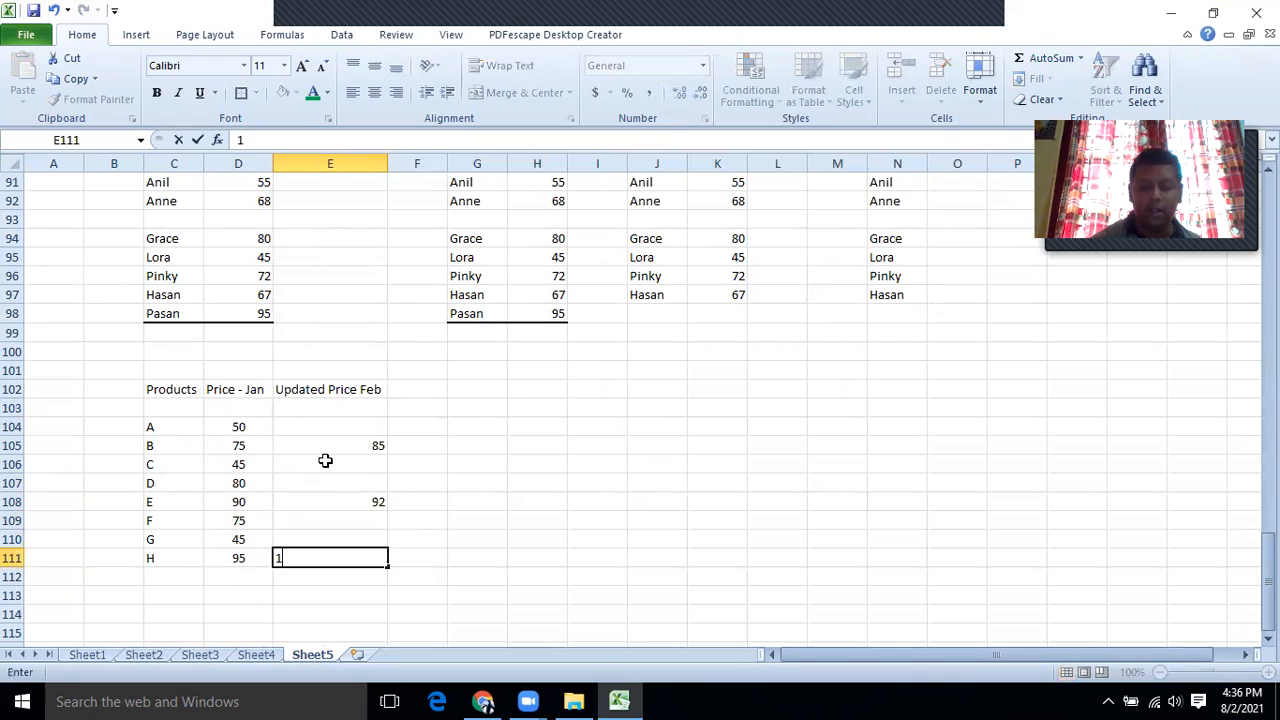
left_click(434, 497)
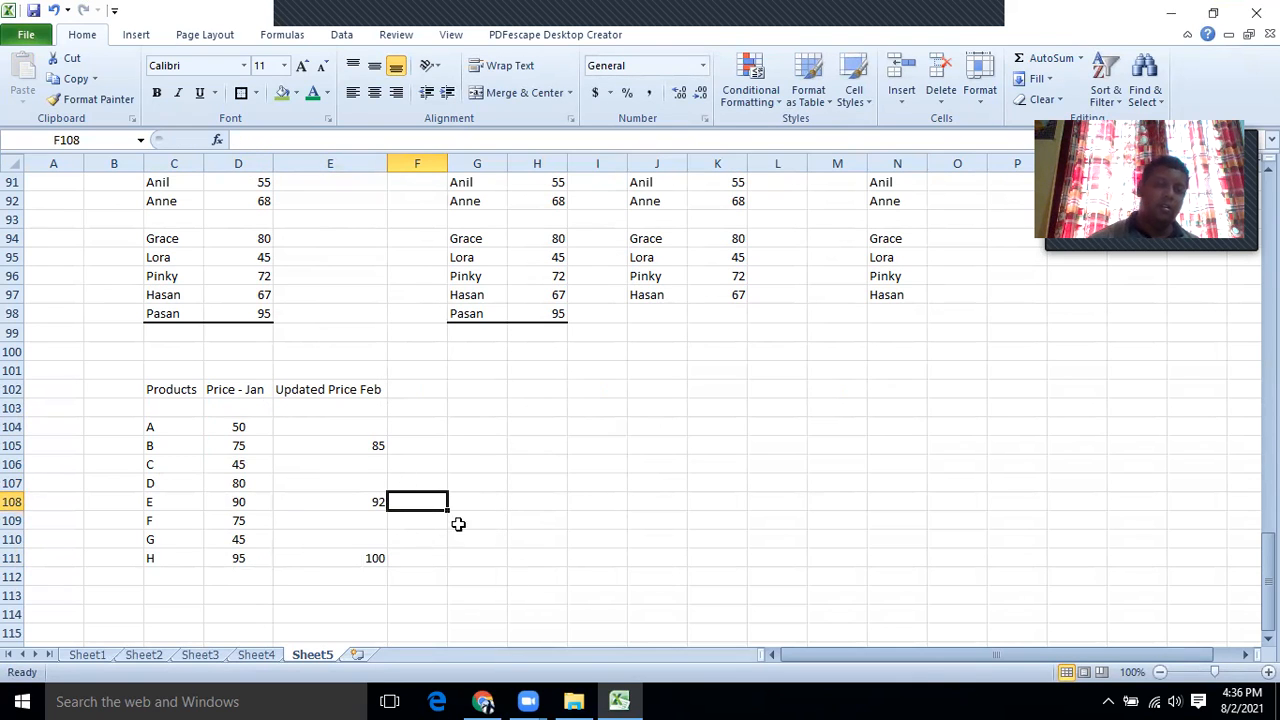
Color the three updated February prices in E105, E108 and E111 red.
left_click(360, 446)
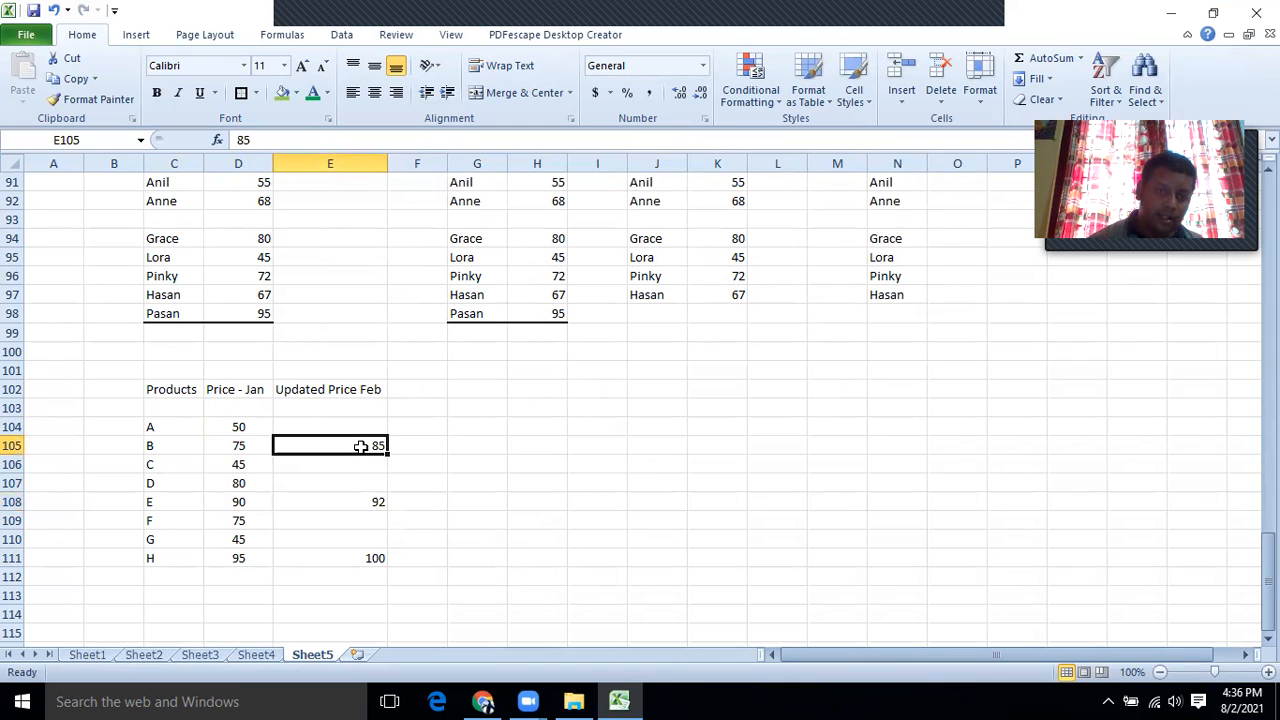
left_click(360, 501, "ctrl")
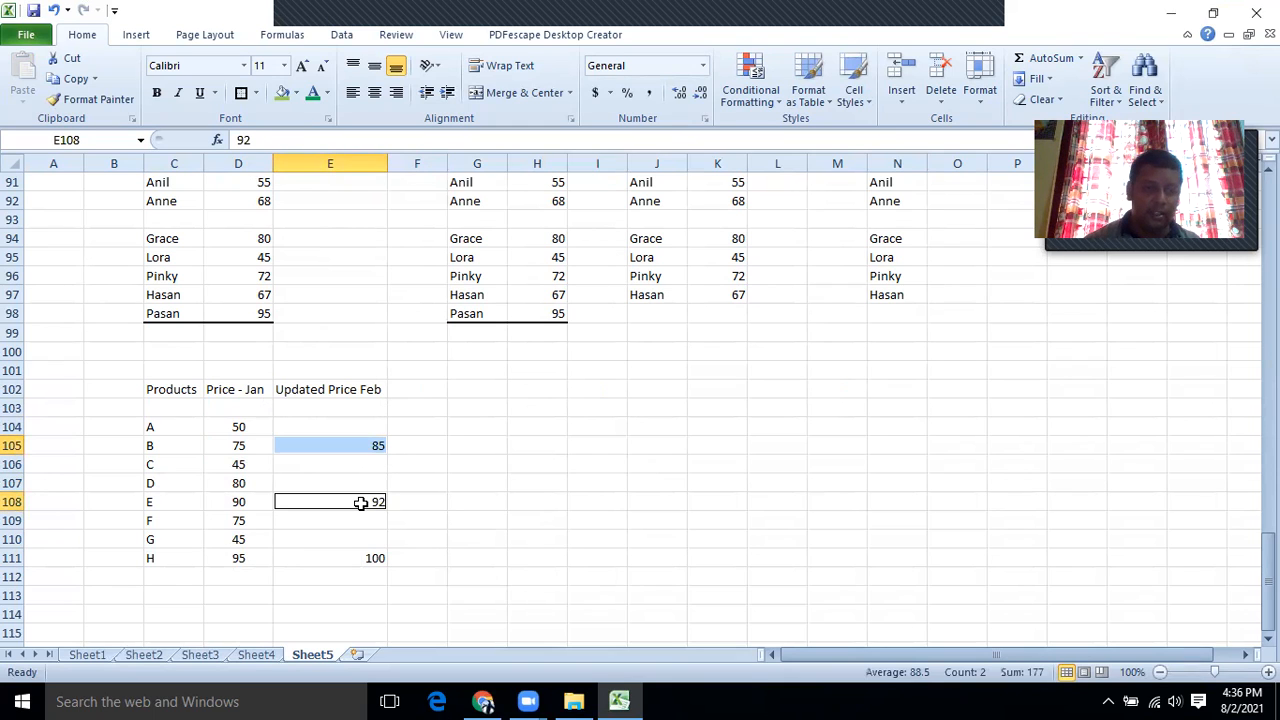
left_click(361, 556, "ctrl")
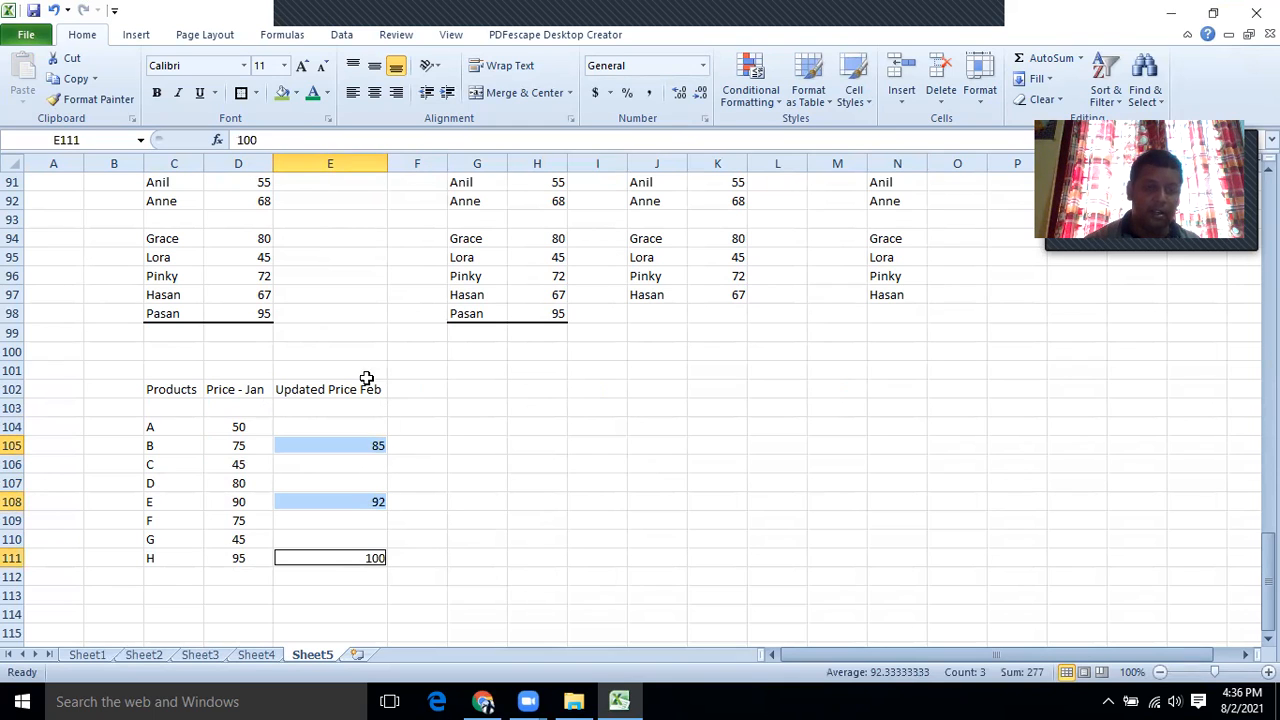
left_click(328, 95)
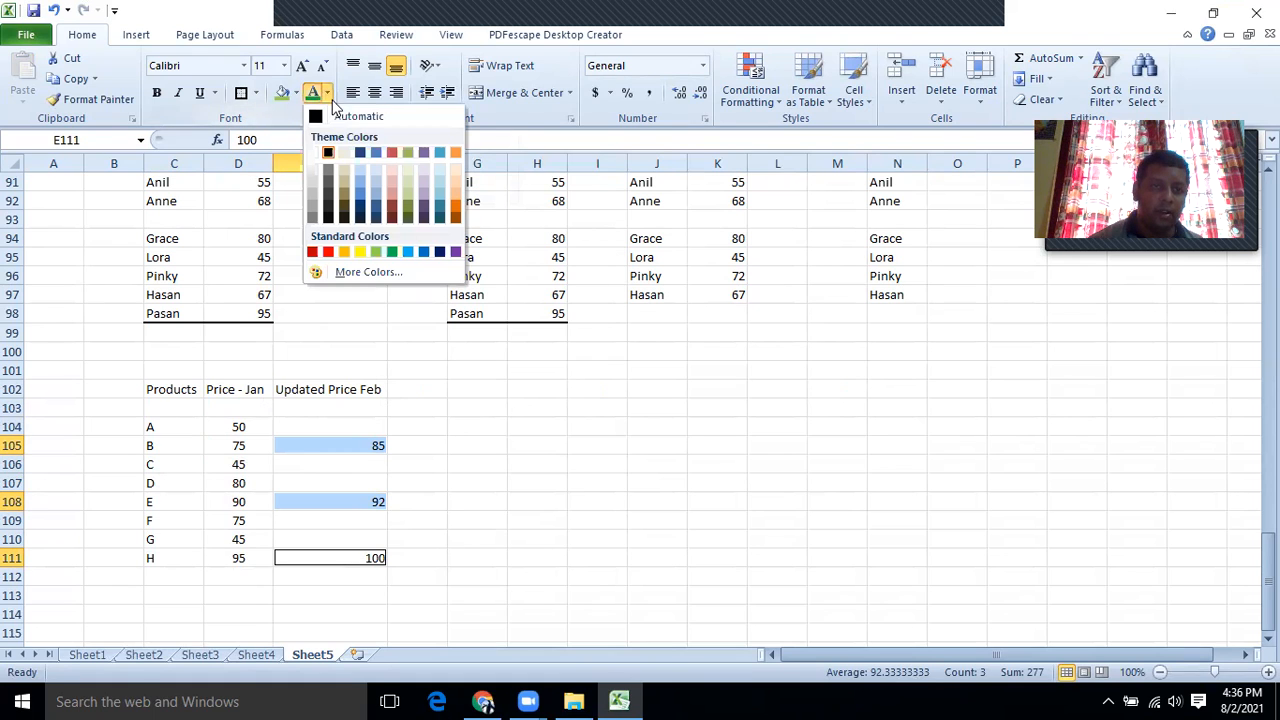
left_click(331, 251)
left_click(522, 543)
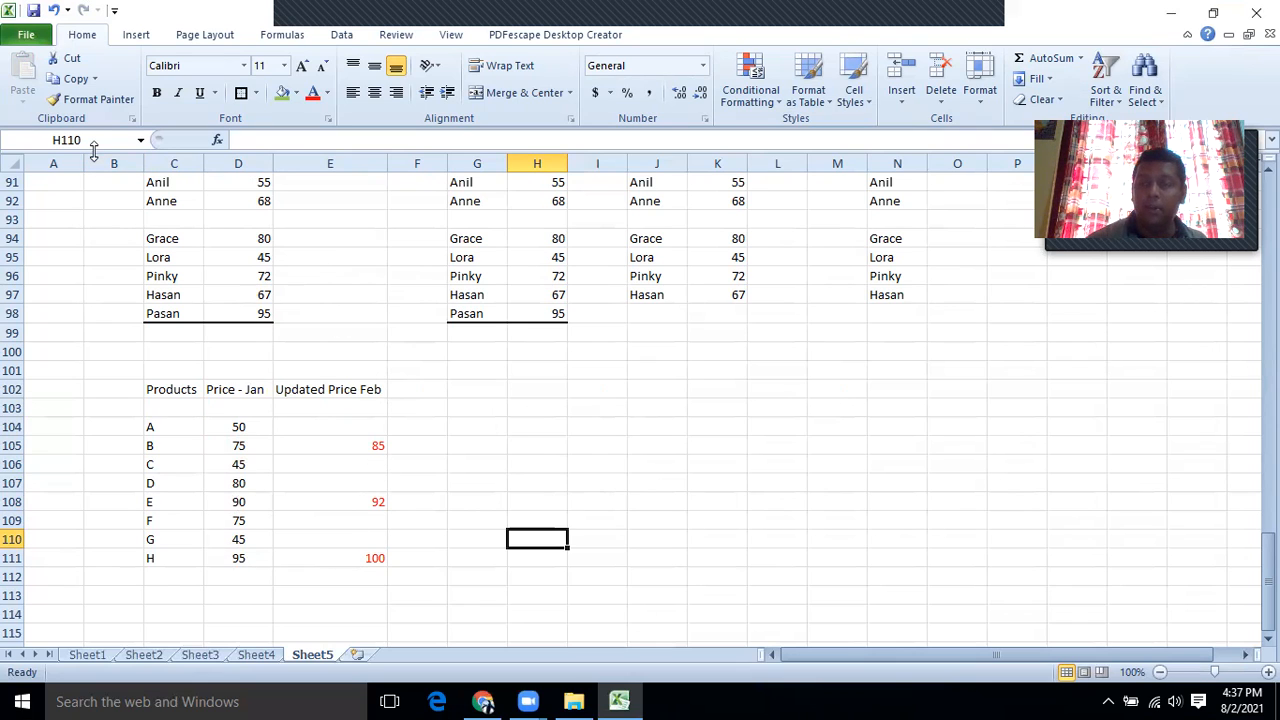
Copy the Updated Price Feb range E104 to E111, including its blank cells.
scroll(441, 417, "down", 1)
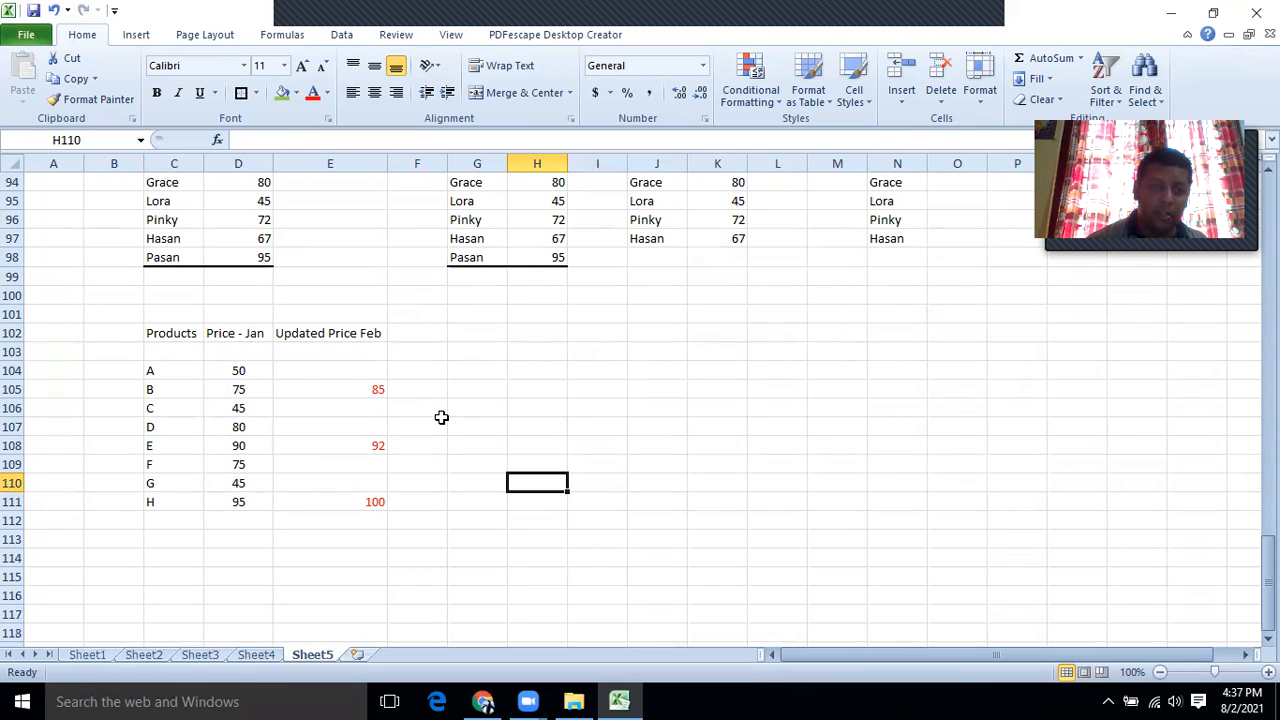
left_click_drag(323, 369, 334, 502)
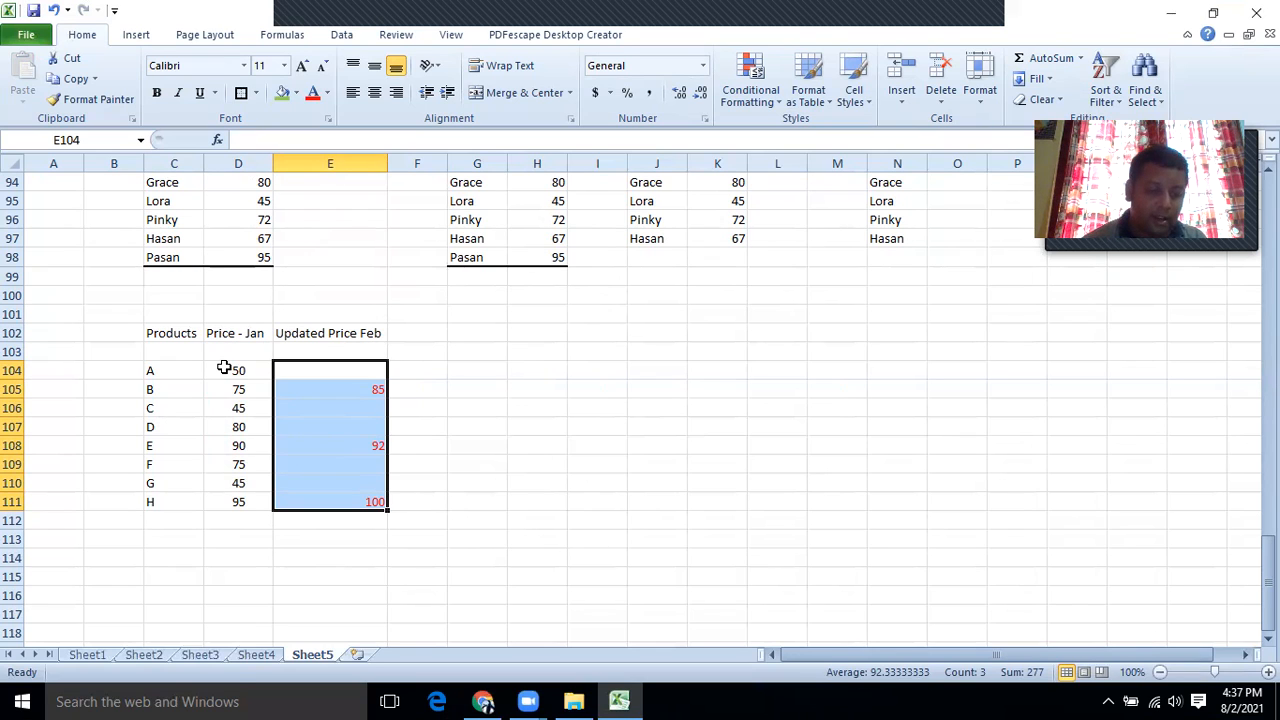
key("ctrl+c")
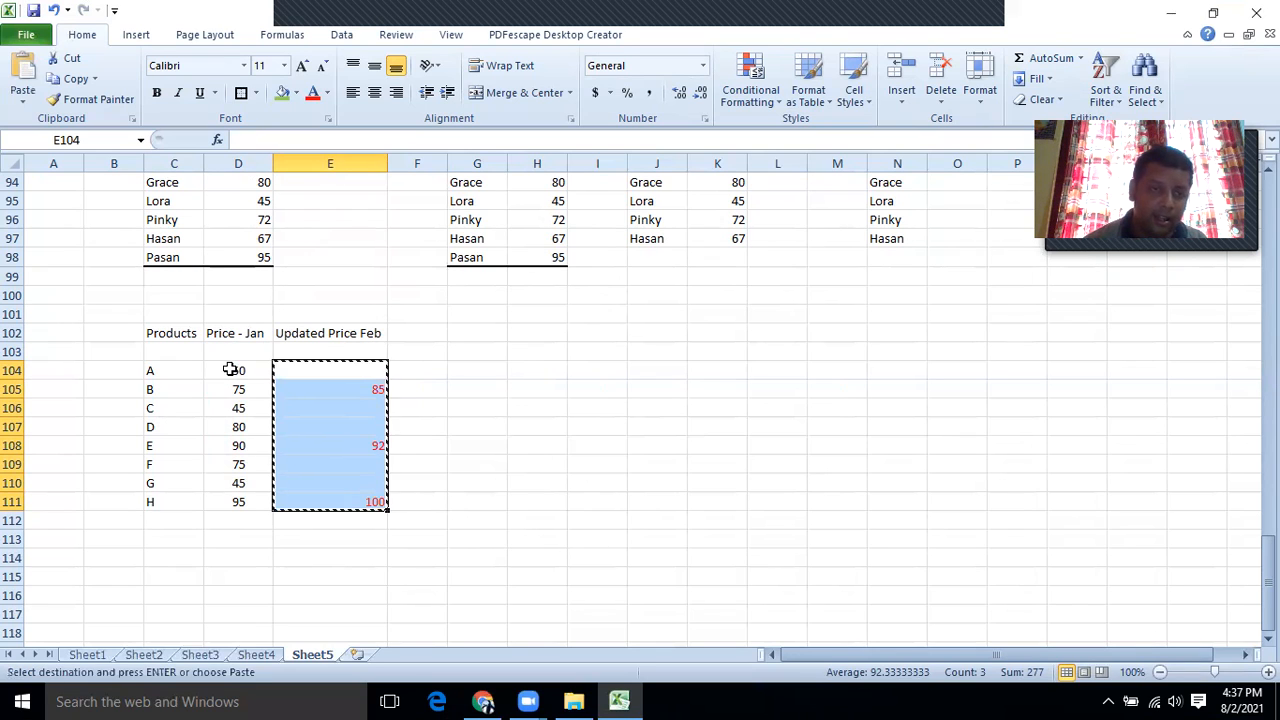
Paste the copied February range normally over the January prices in D104 to D111, and undo that paste.
left_click(231, 371)
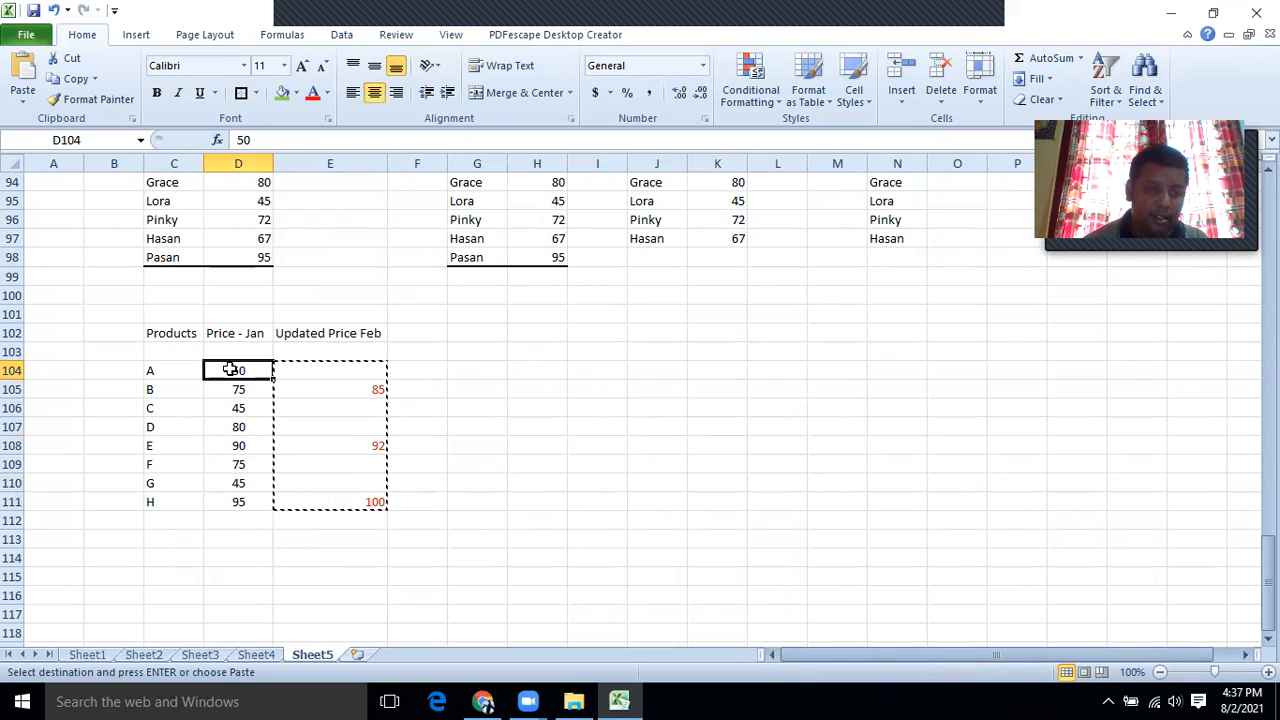
key("ctrl+shift+Down")
key("ctrl+v")
left_click(457, 486)
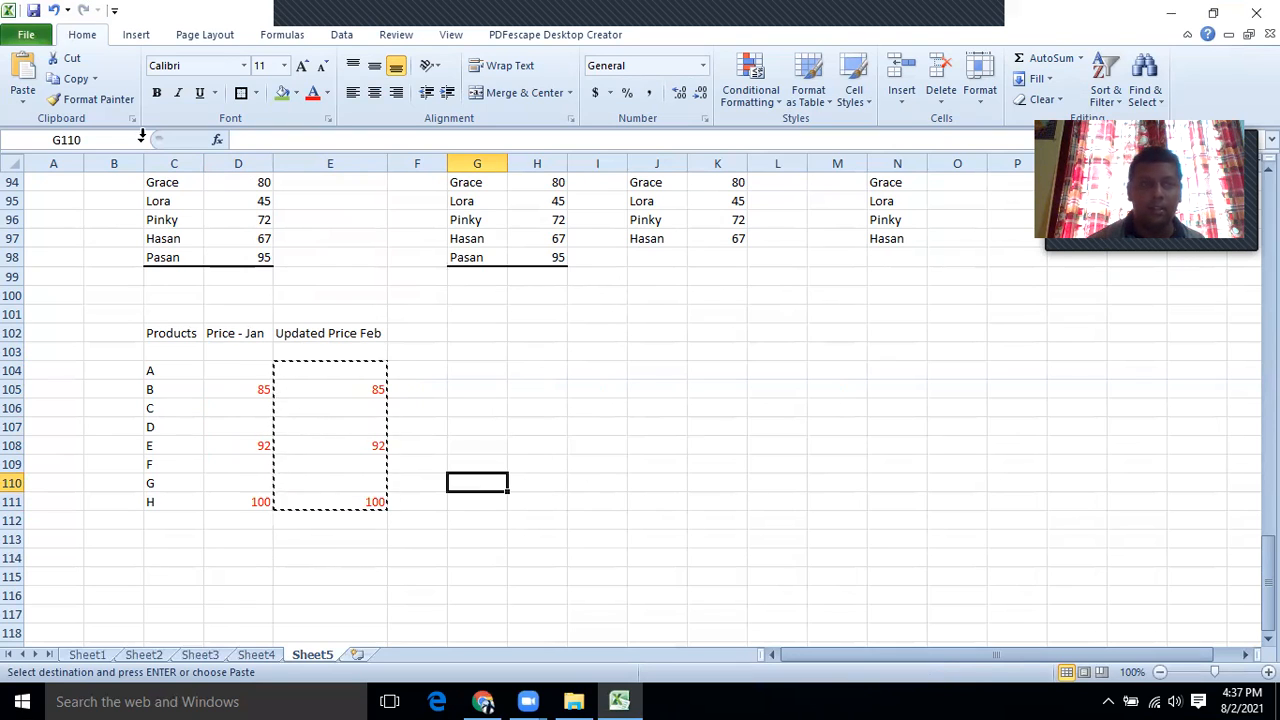
left_click(55, 12)
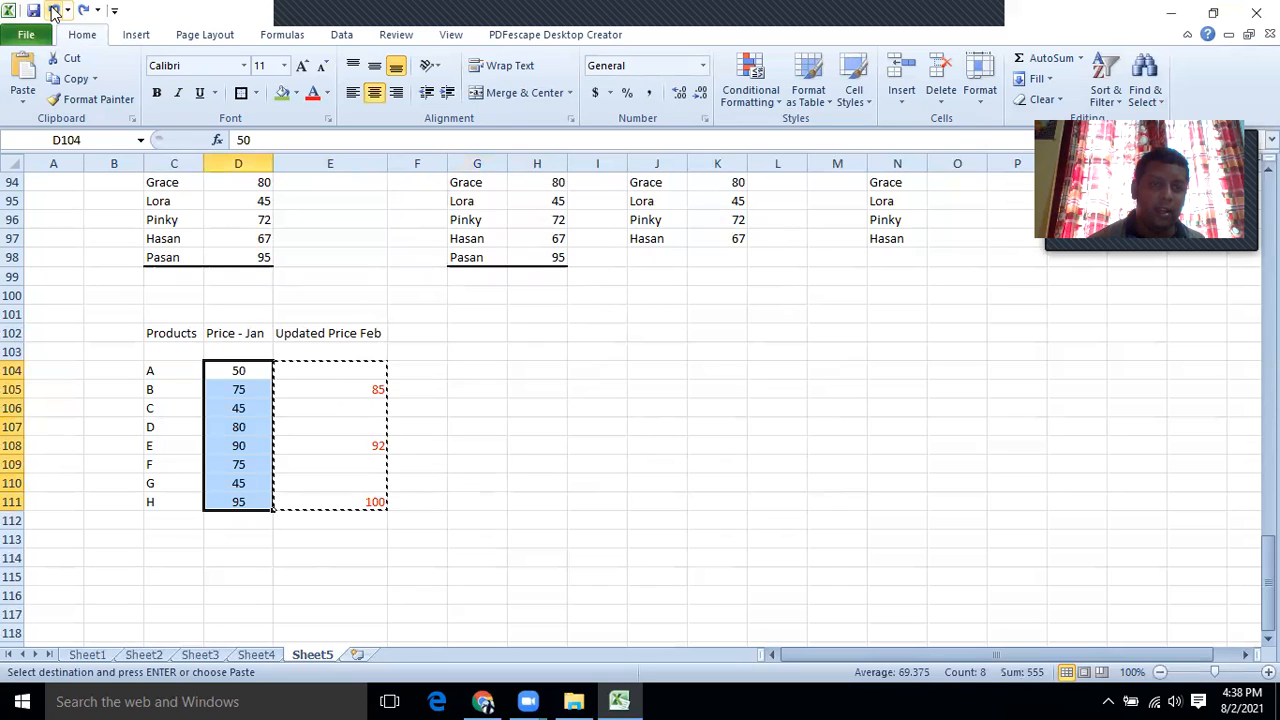
left_click(611, 449)
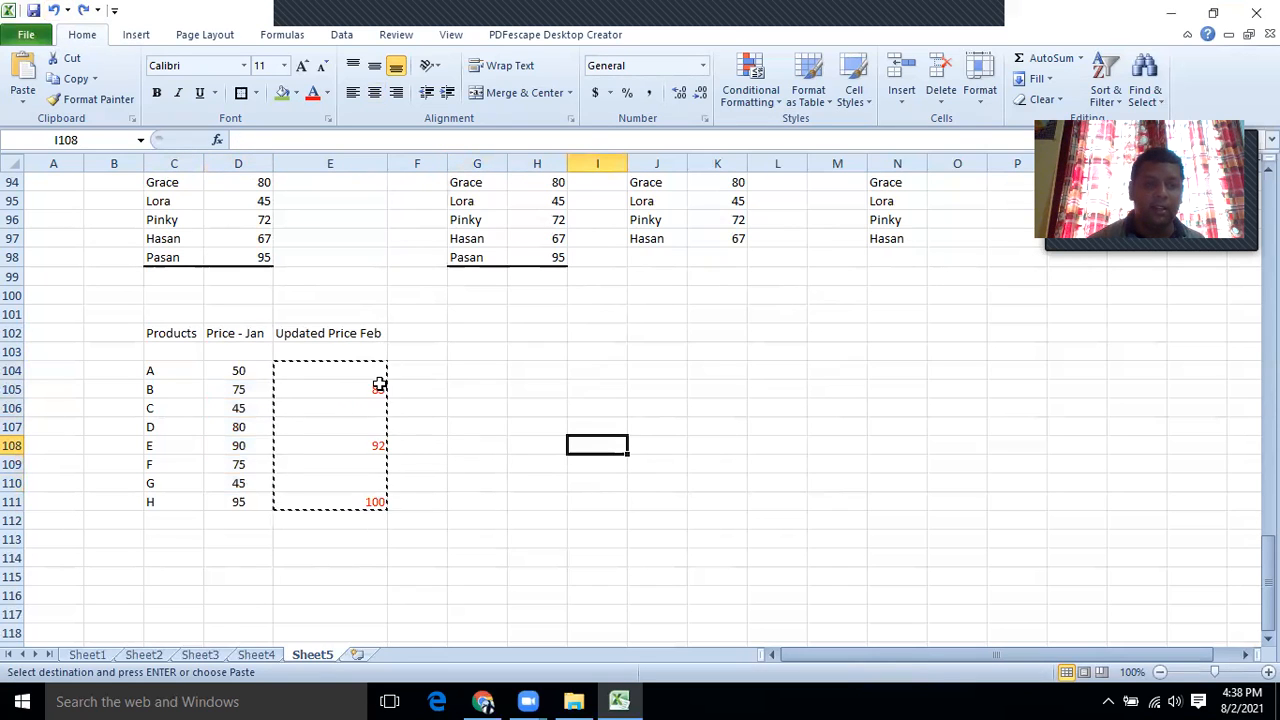
left_click(220, 391)
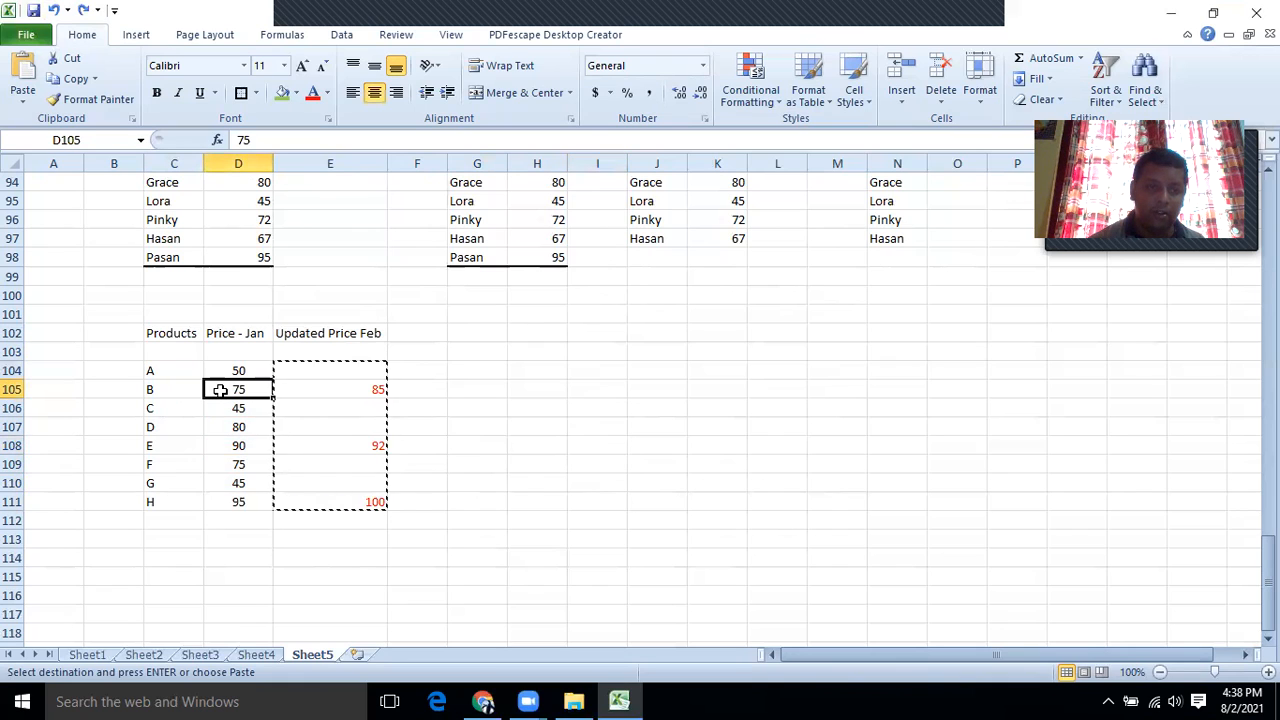
left_click(233, 447)
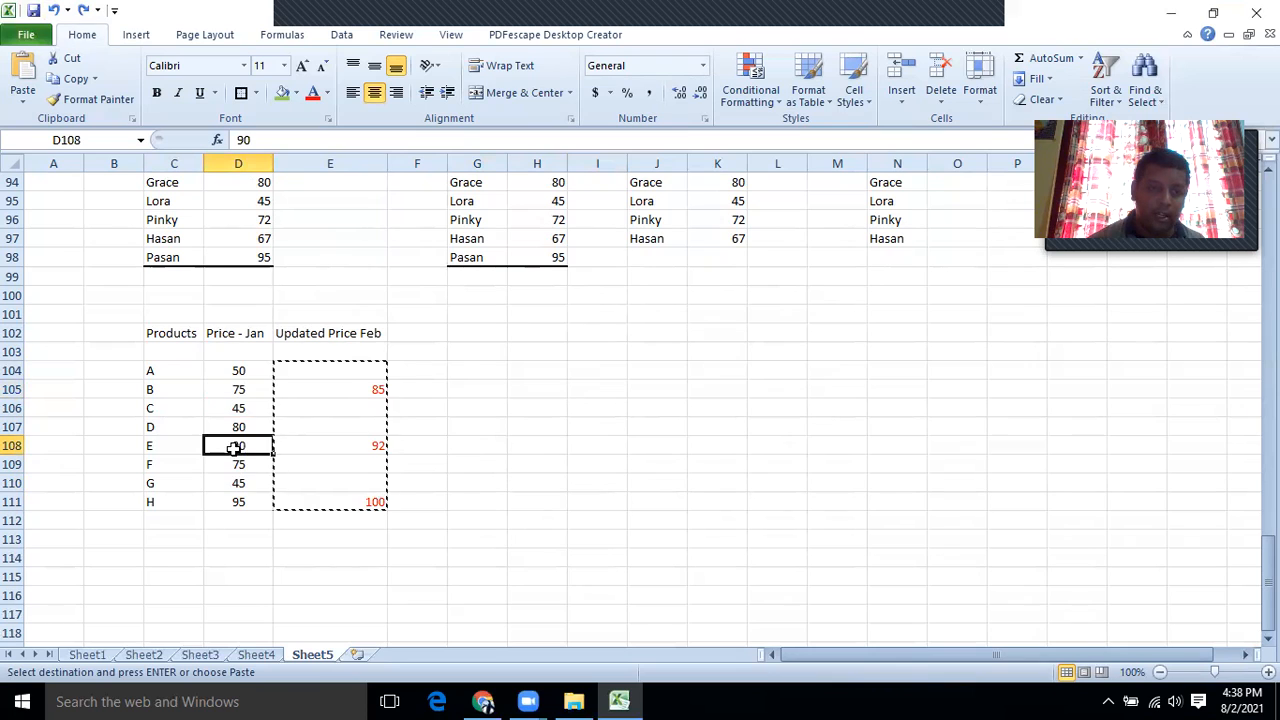
left_click(231, 503)
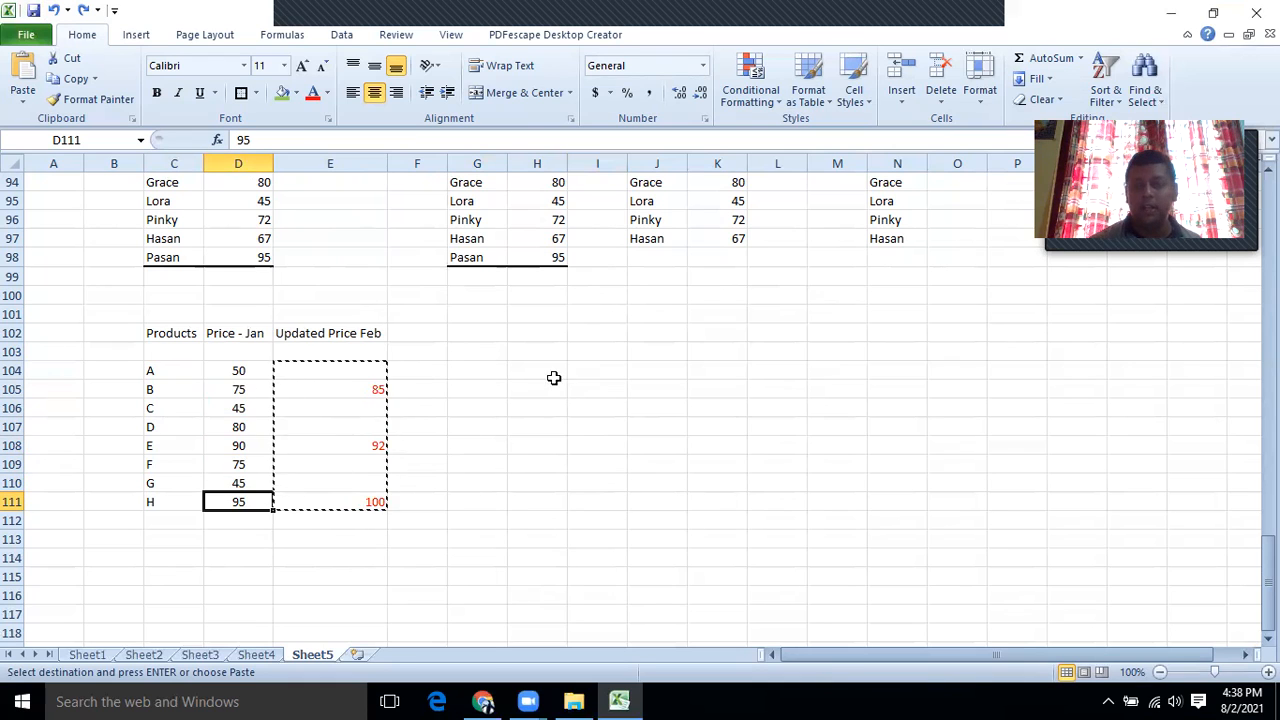
left_click(465, 449)
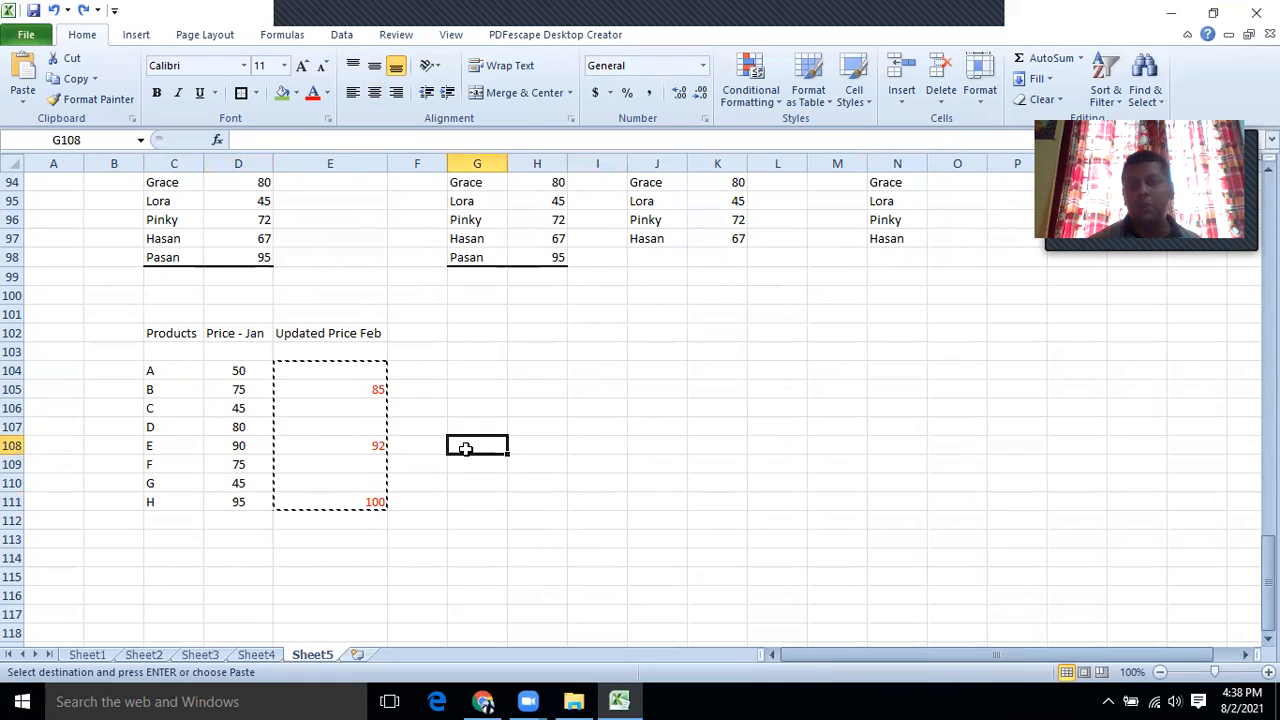
left_click(442, 503)
left_click_drag(326, 369, 330, 500)
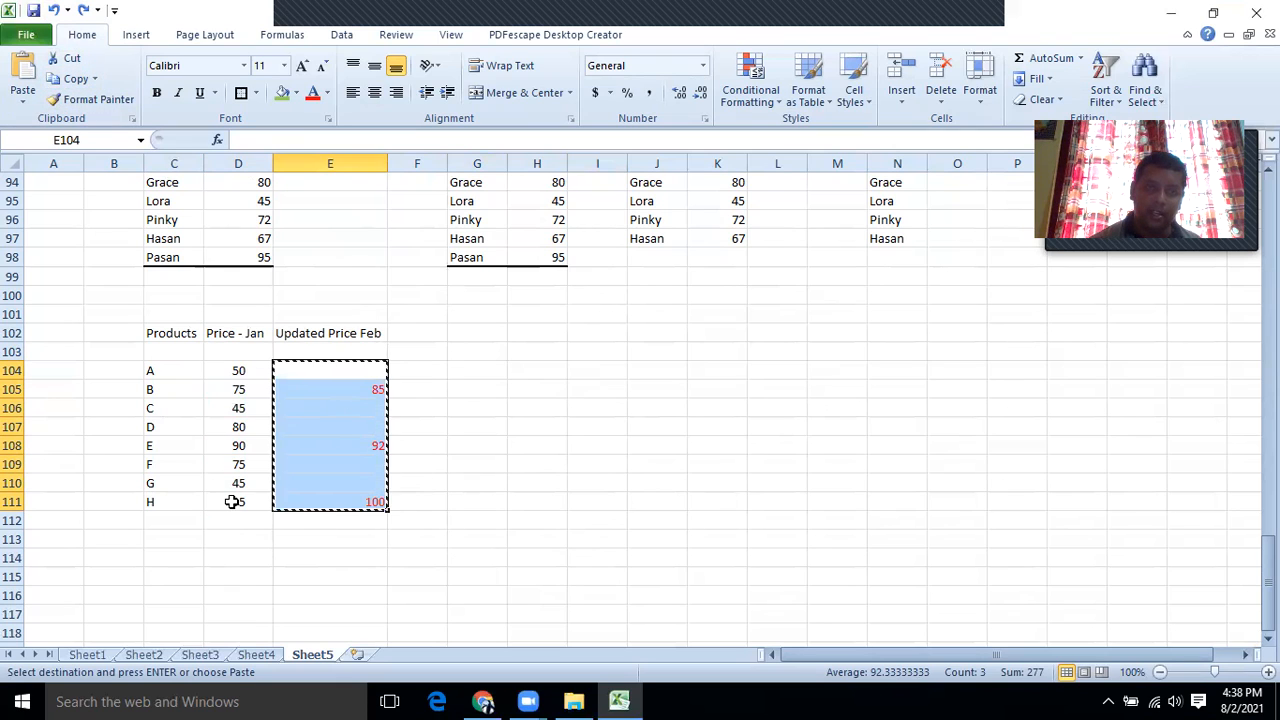
left_click(31, 105)
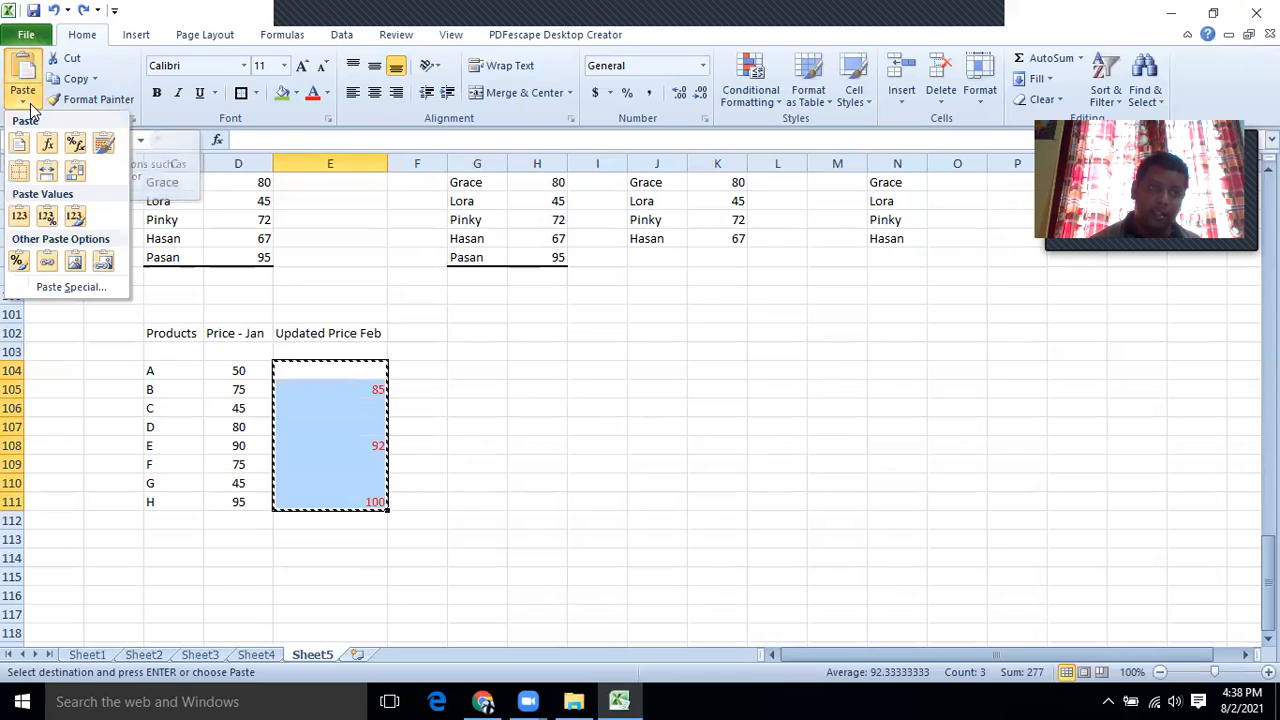
left_click(57, 290)
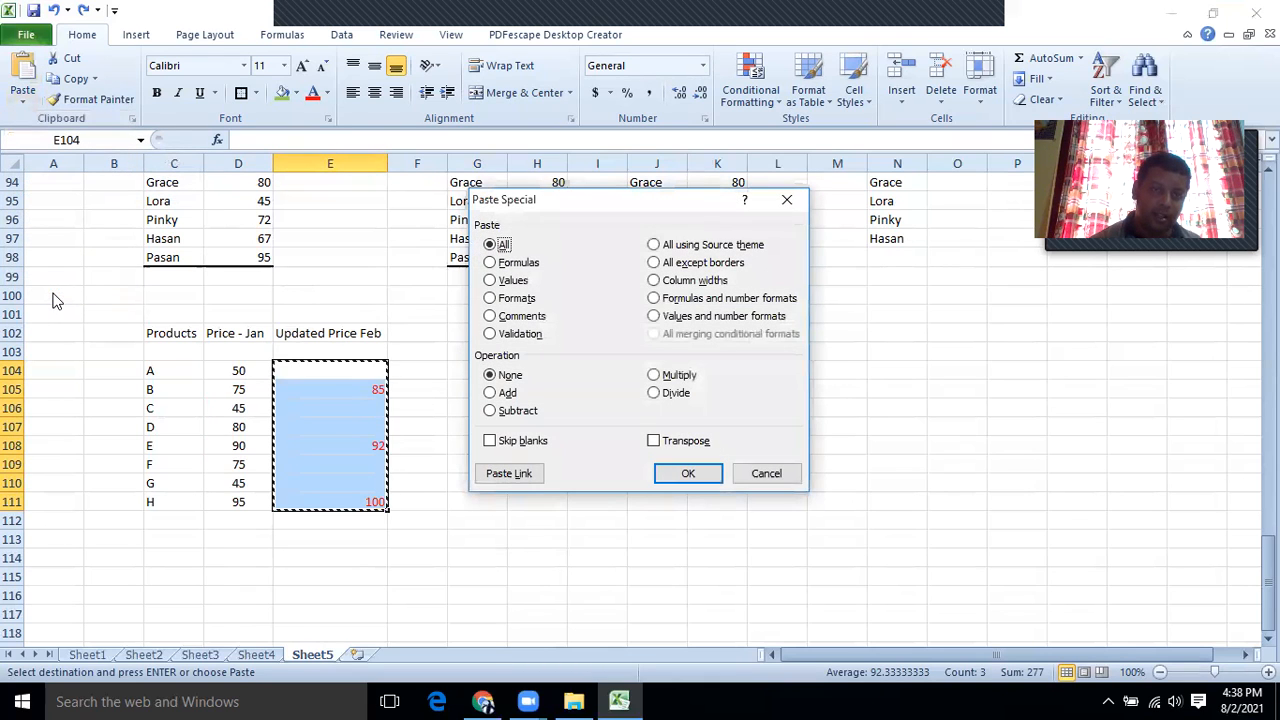
left_click(489, 443)
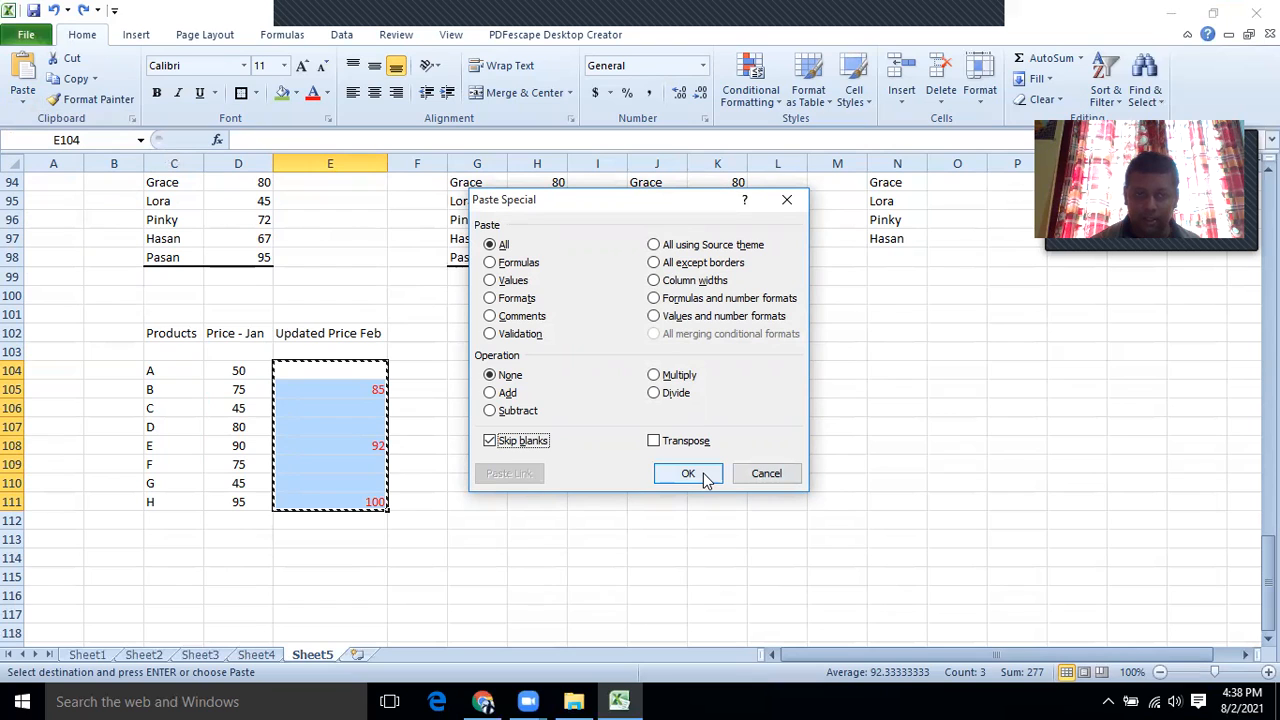
left_click(766, 473)
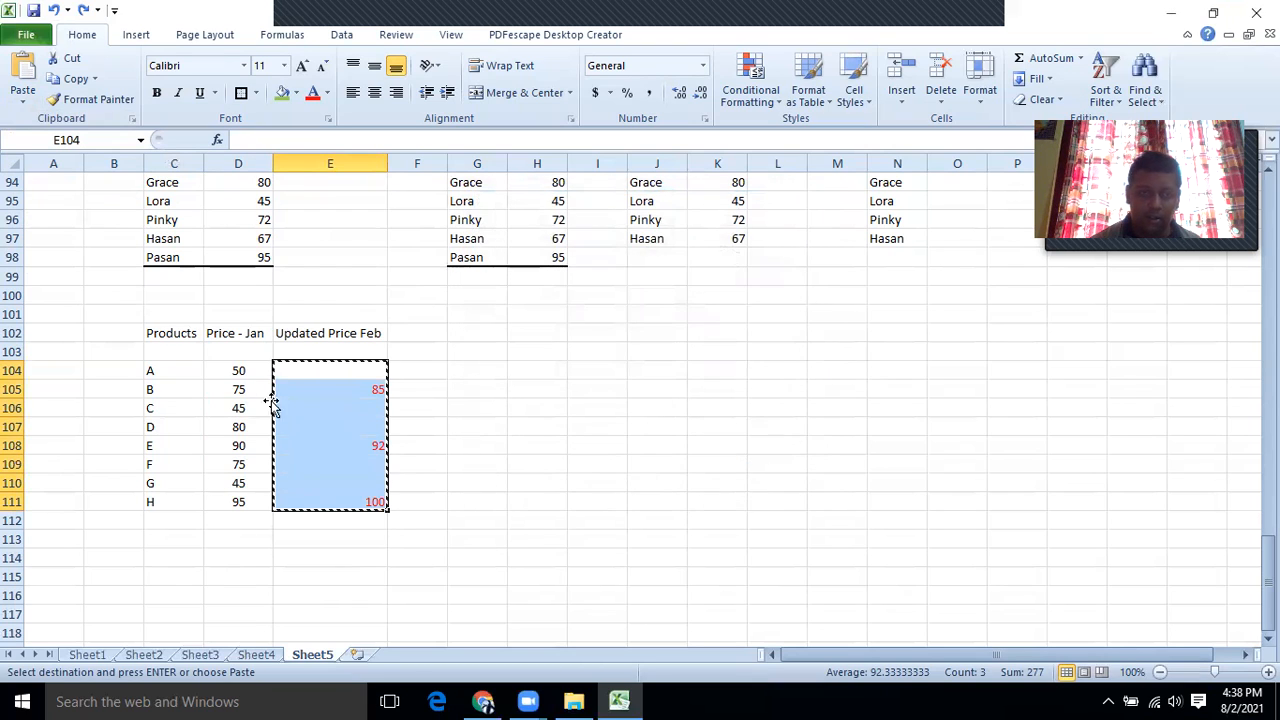
Paste the copied February prices onto the January prices from D104 using Paste Special with Skip blanks enabled.
left_click(208, 370)
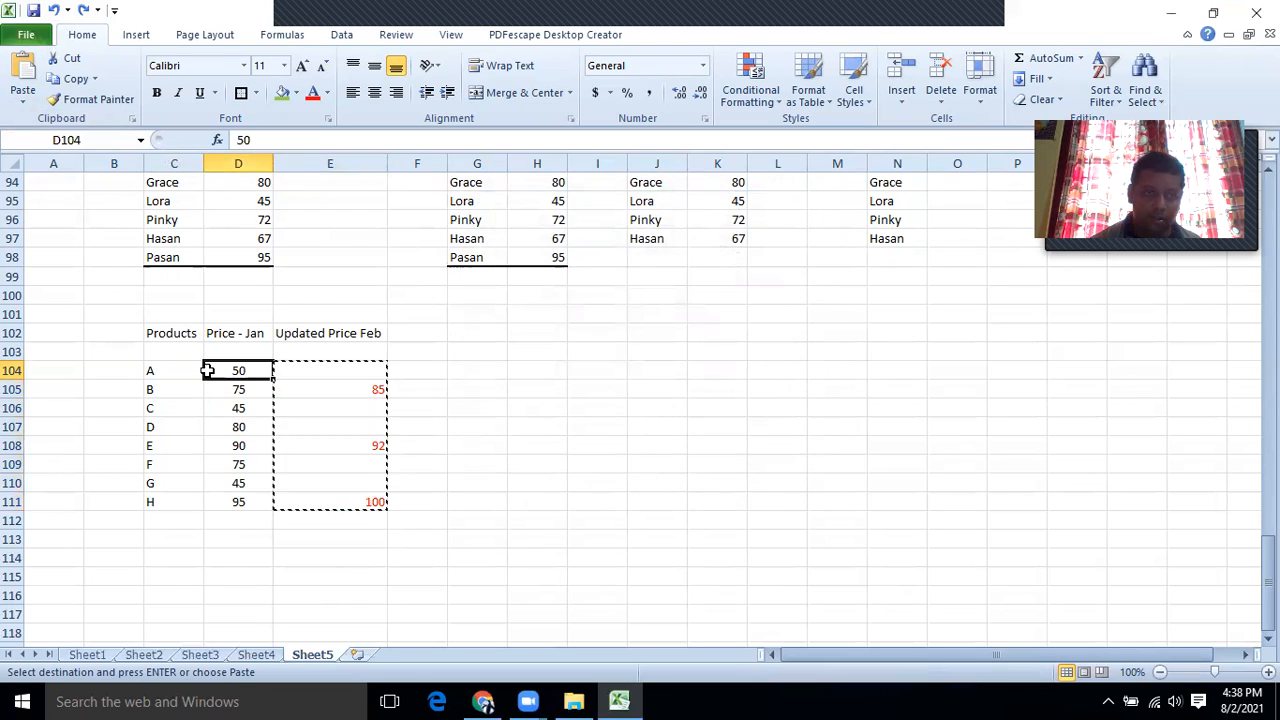
left_click(30, 95)
left_click(70, 287)
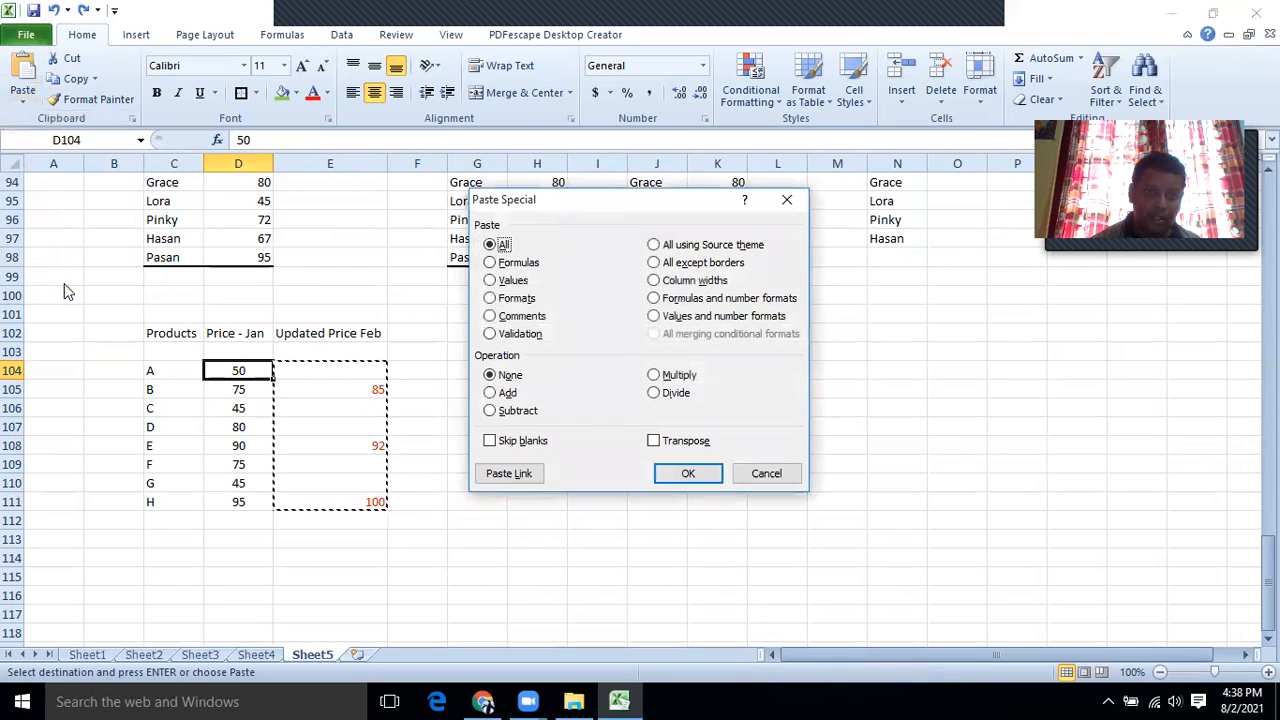
left_click(490, 441)
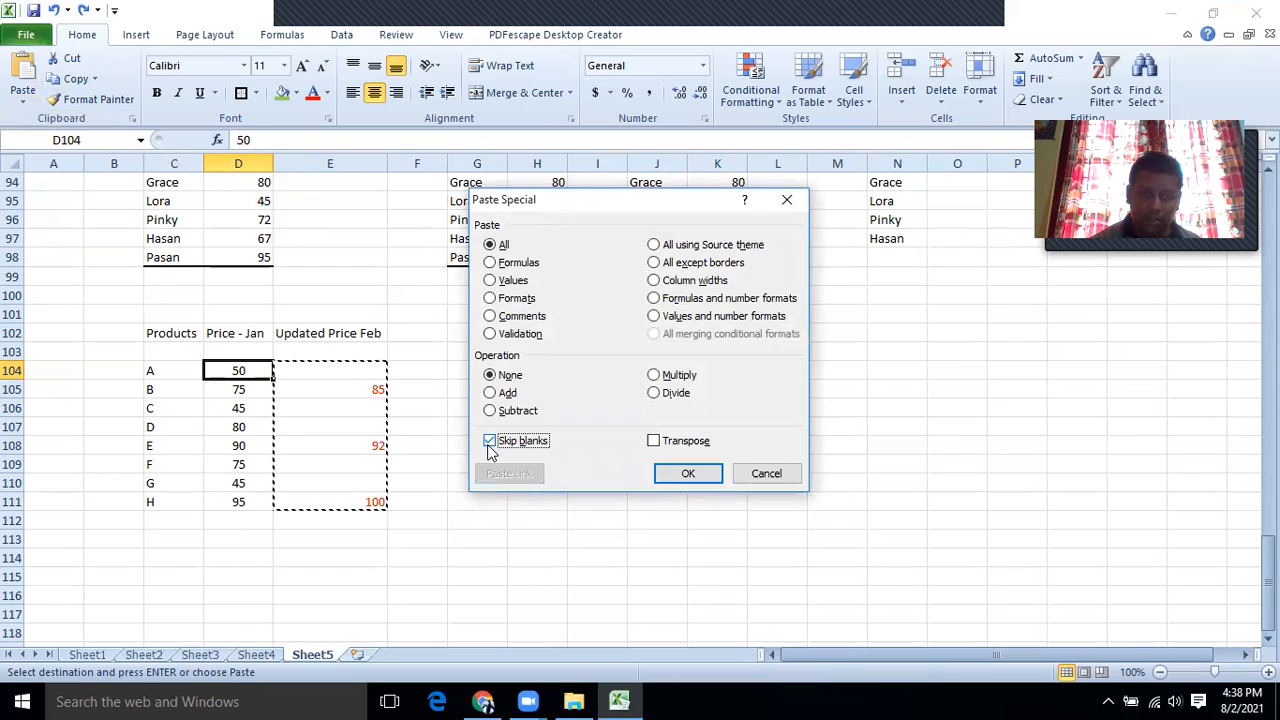
left_click(673, 477)
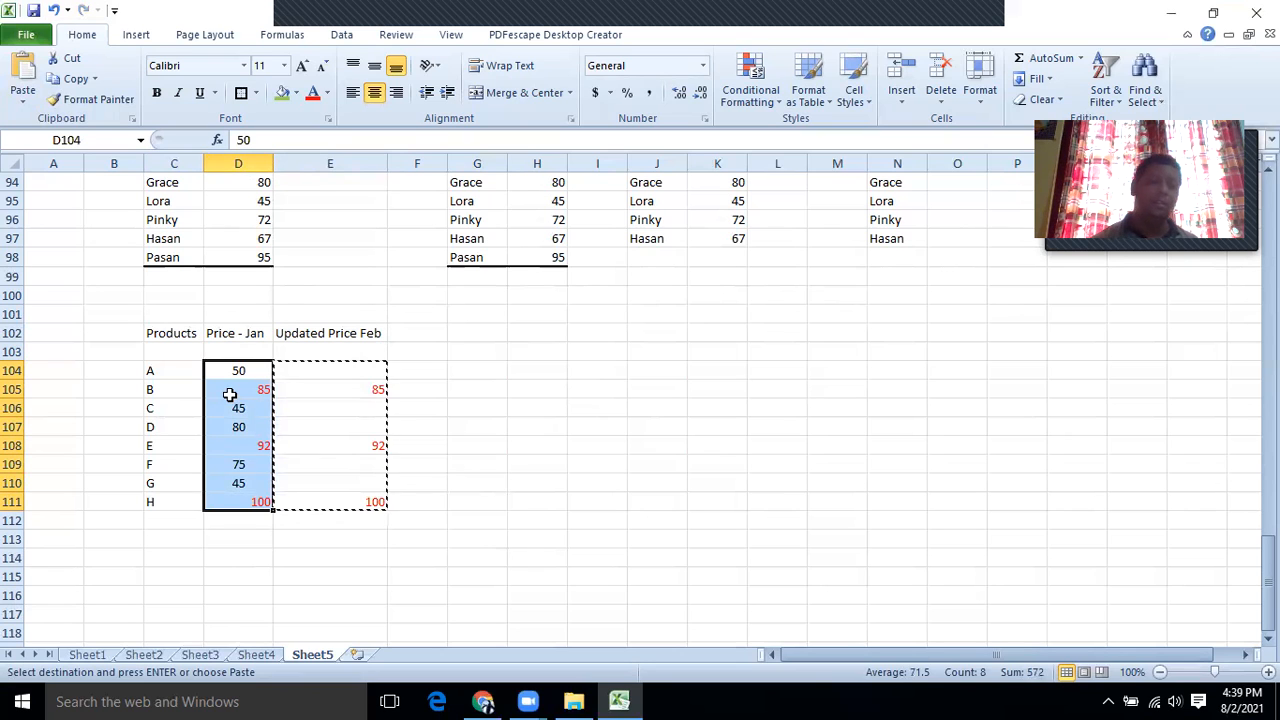
End the copy mode and center the updated prices in D104 to D111.
left_click_drag(236, 381, 238, 490)
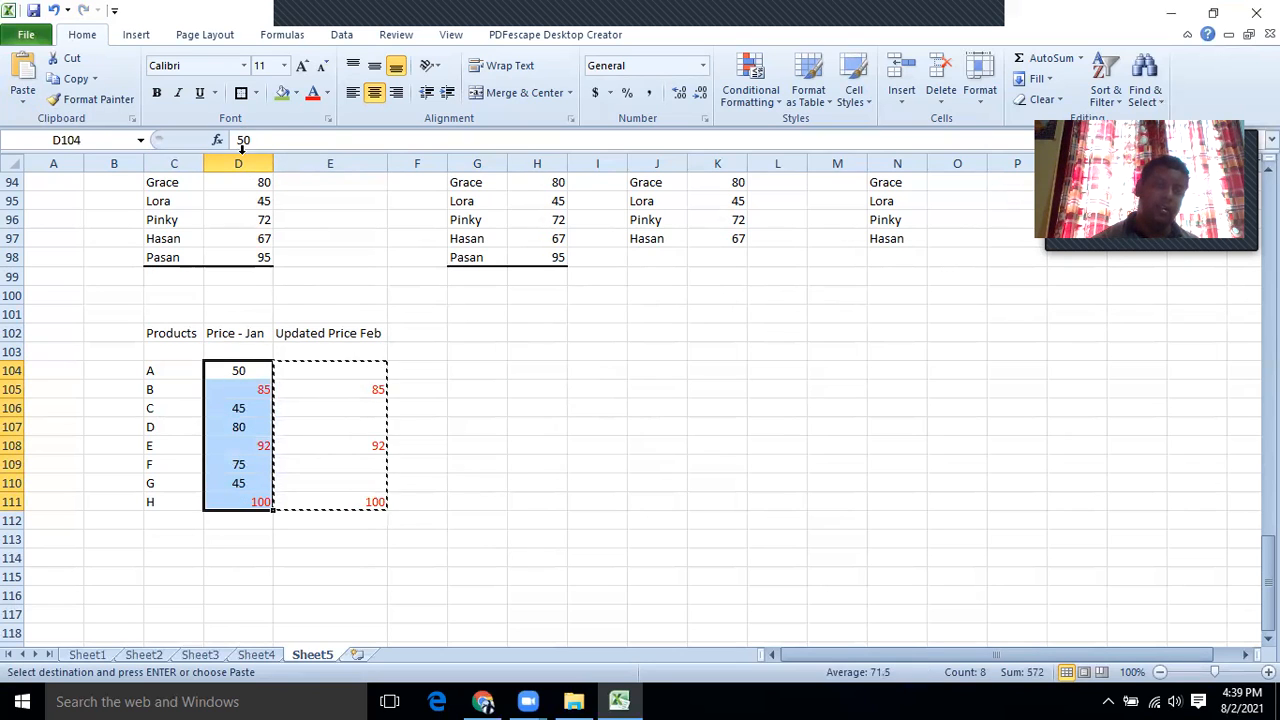
key("Escape")
left_click(374, 93)
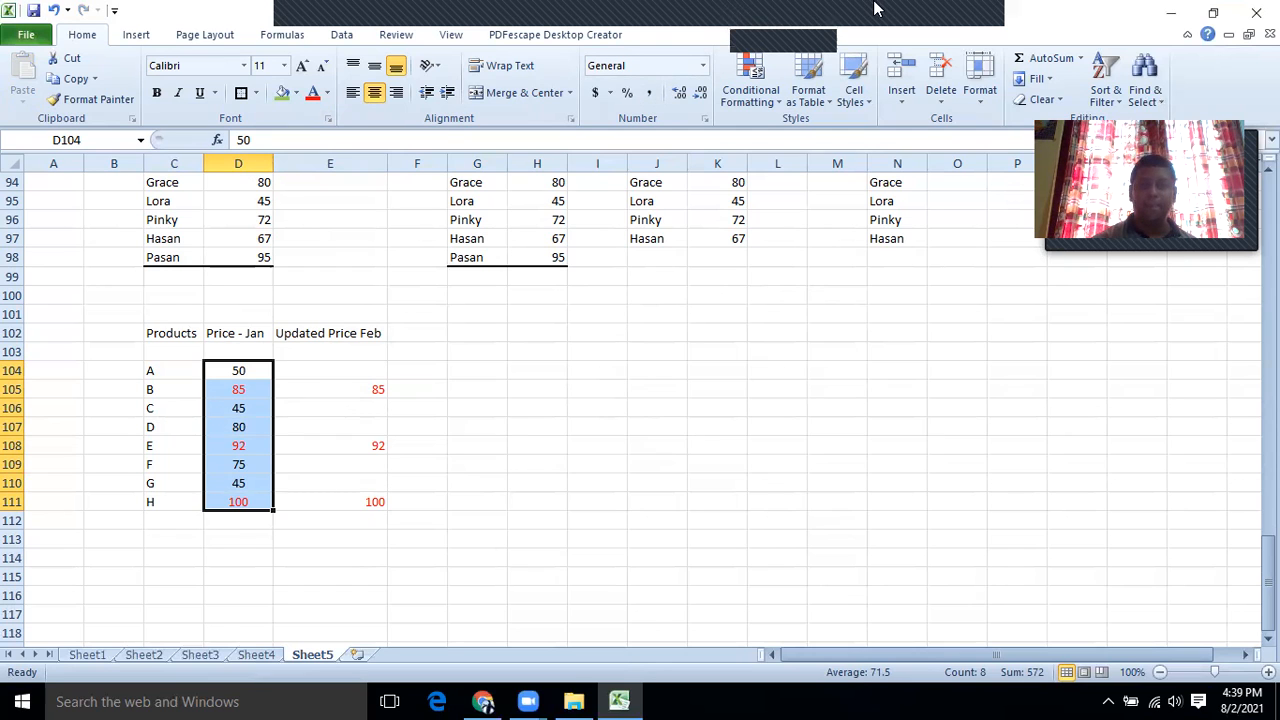
left_click(959, 18)
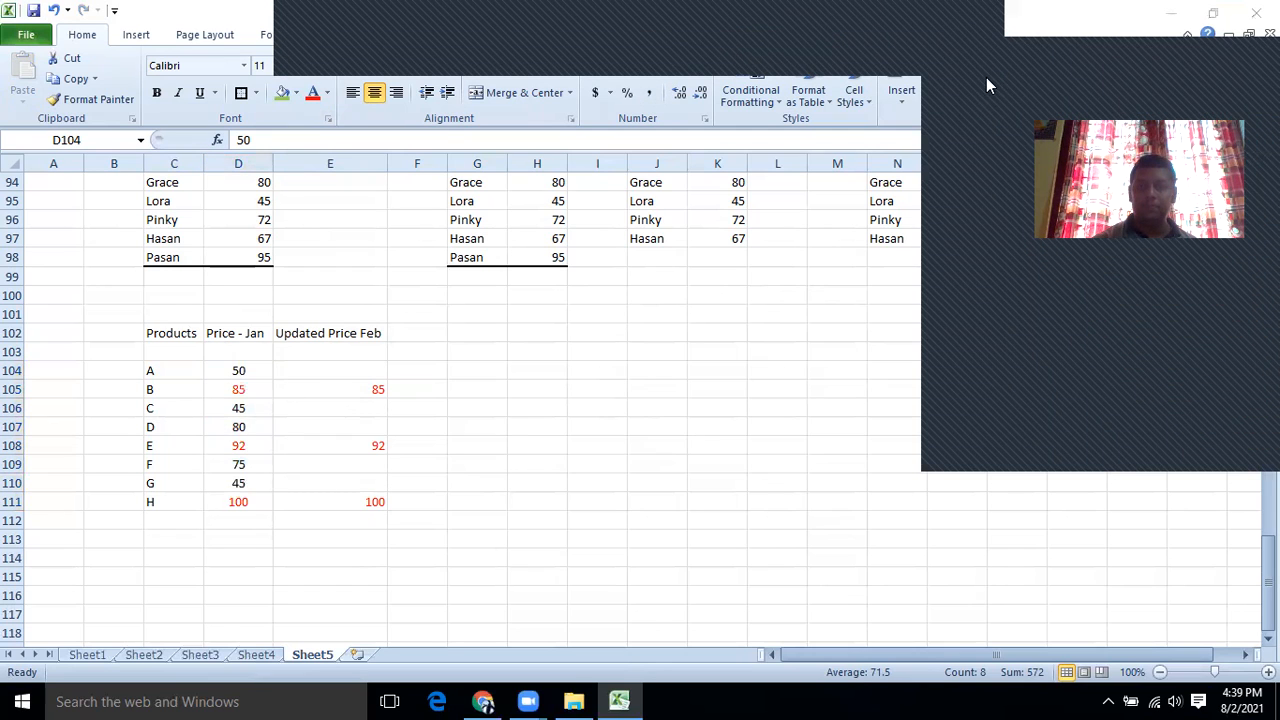